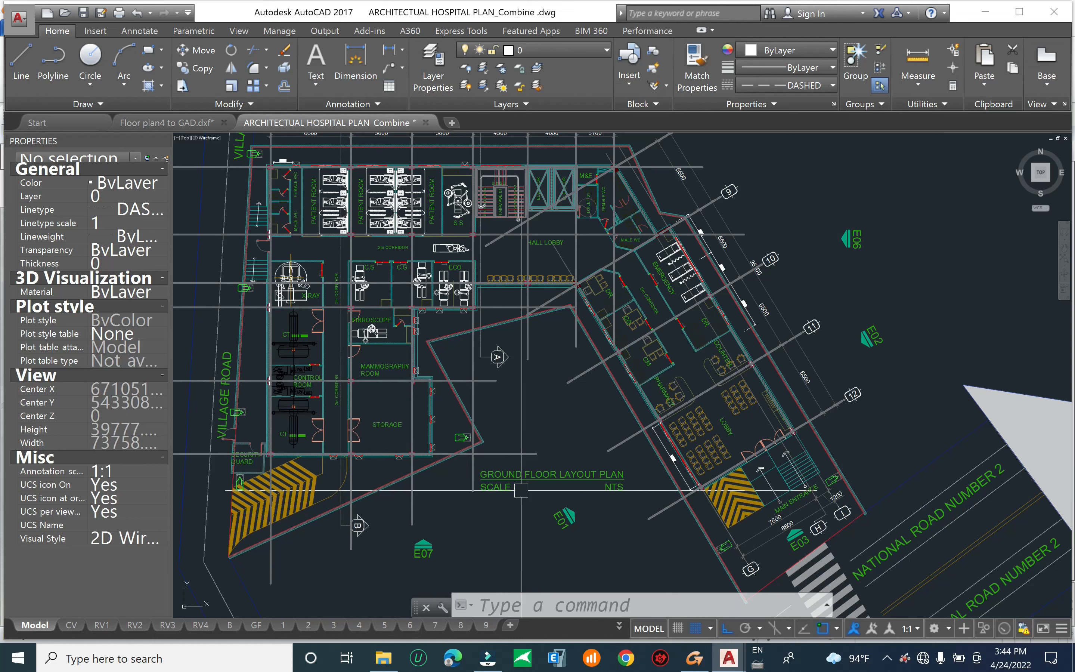
Close the Properties palette to free up the drawing area around the ground floor layout plan
middle_drag(566, 378, 507, 384)
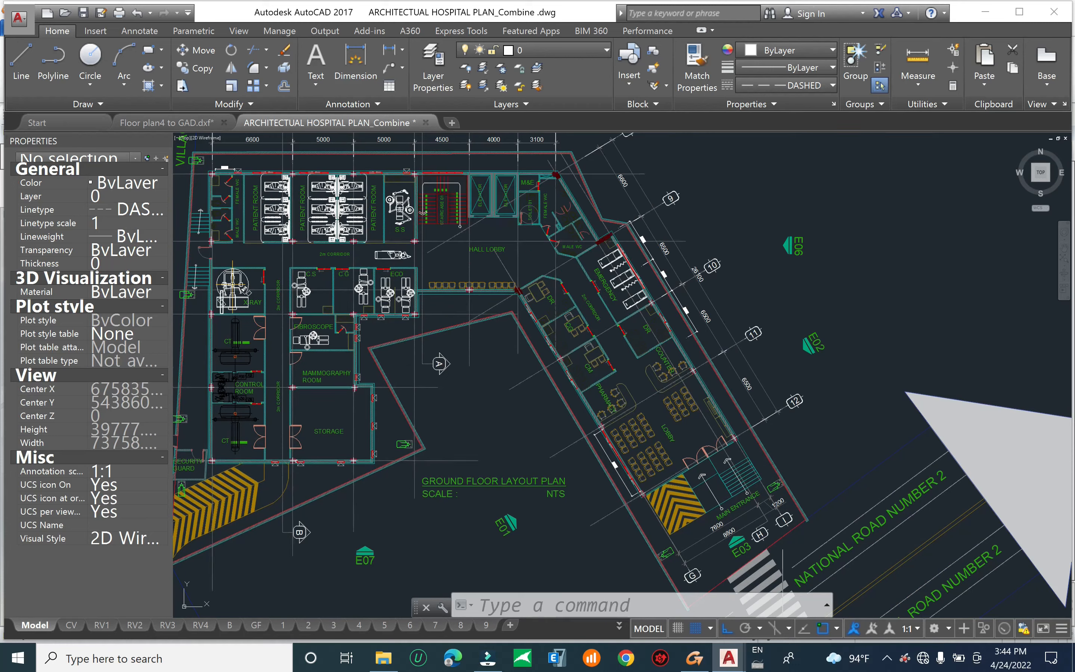
middle_drag(434, 498, 470, 389)
click(167, 136)
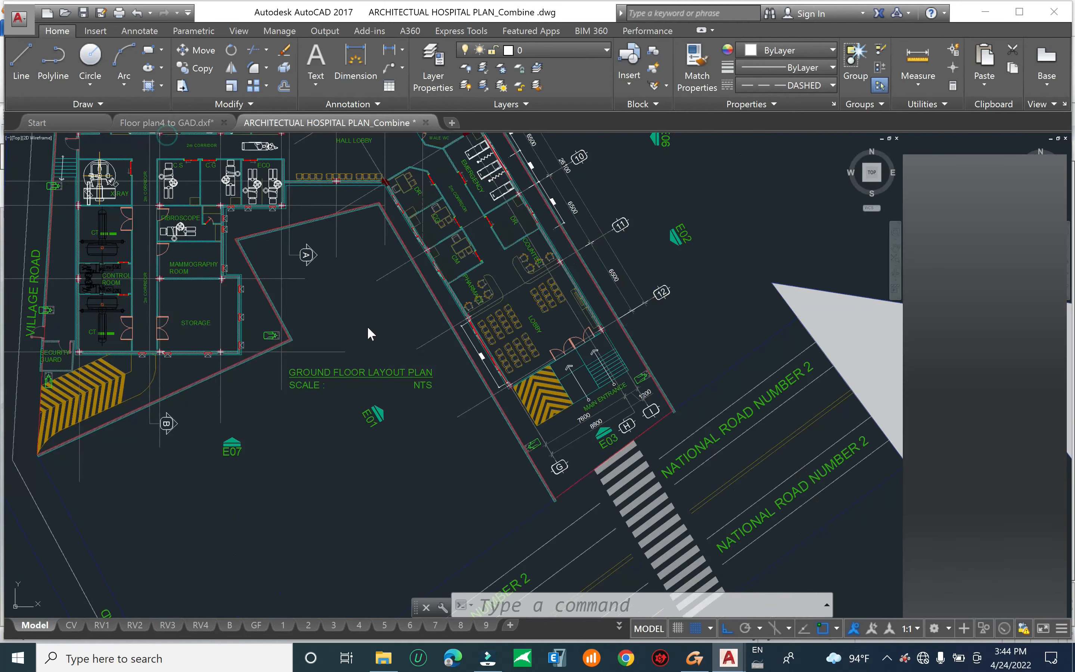
Regenerate the hospital plan drawing with the REGEN command
key(Escape)
key(Escape)
text(re)
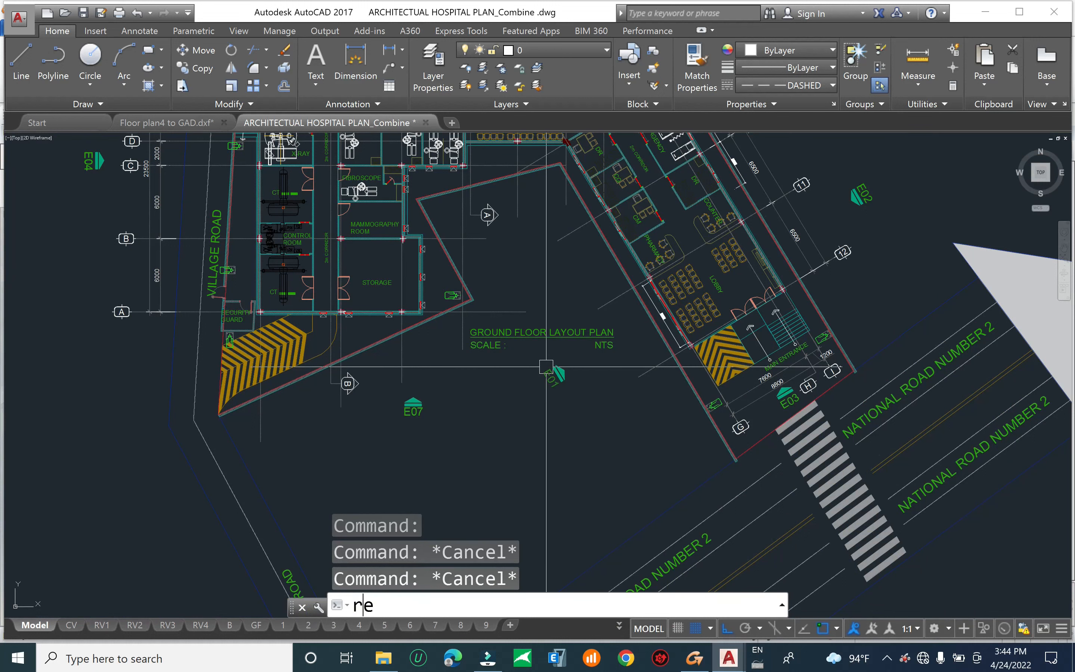
key(Return)
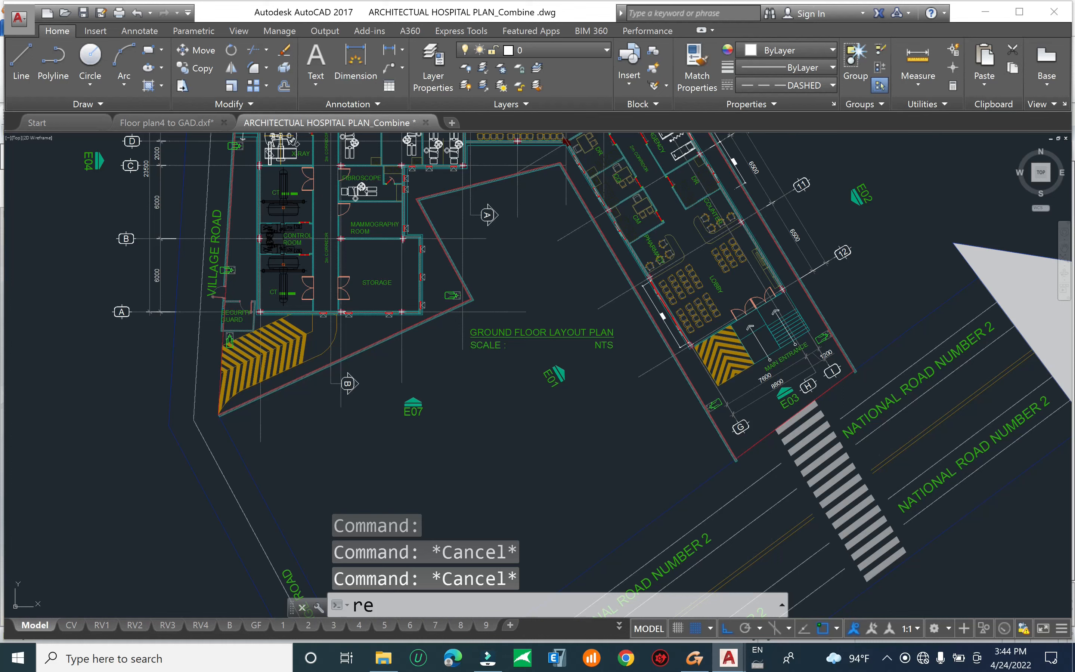
key(Return)
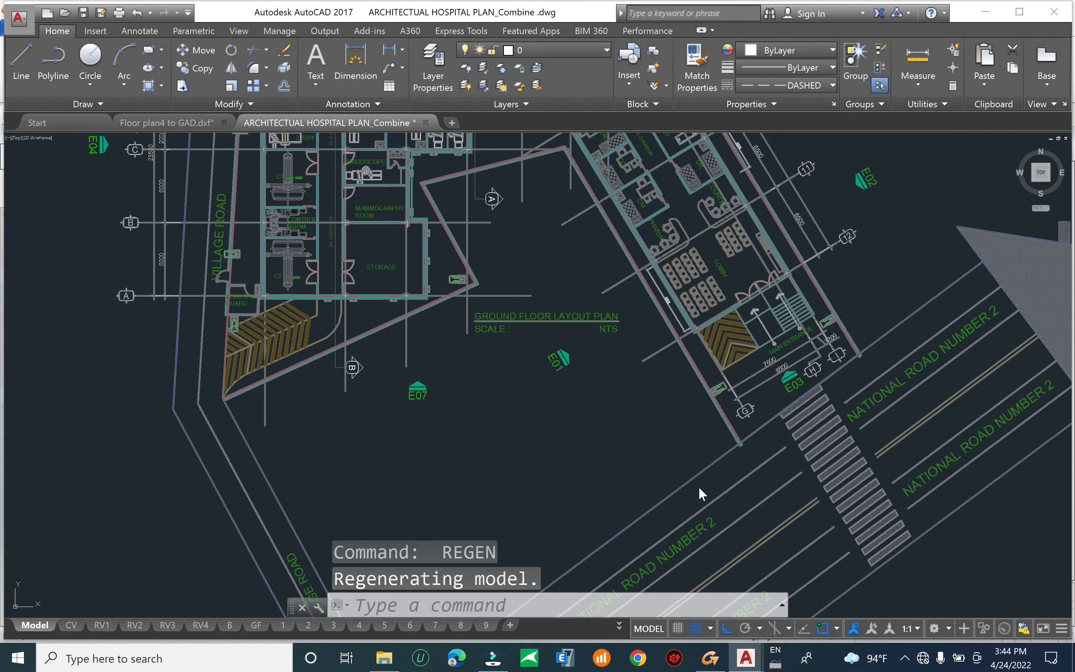
middle_drag(596, 429, 596, 463)
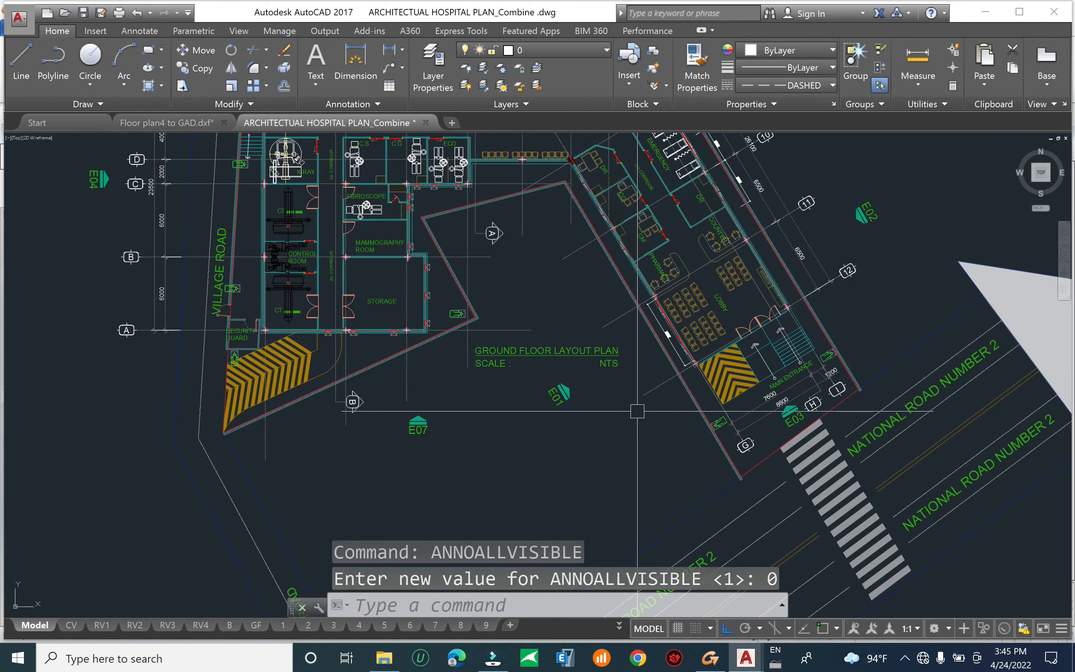
middle_drag(637, 411, 611, 529)
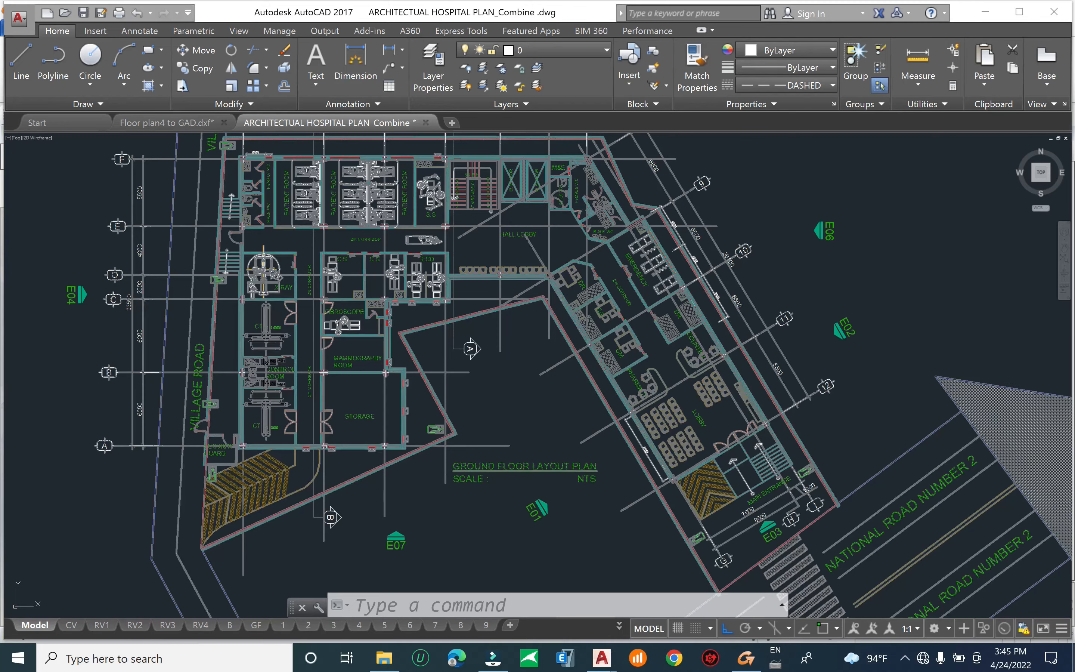
double_click(1074, 664)
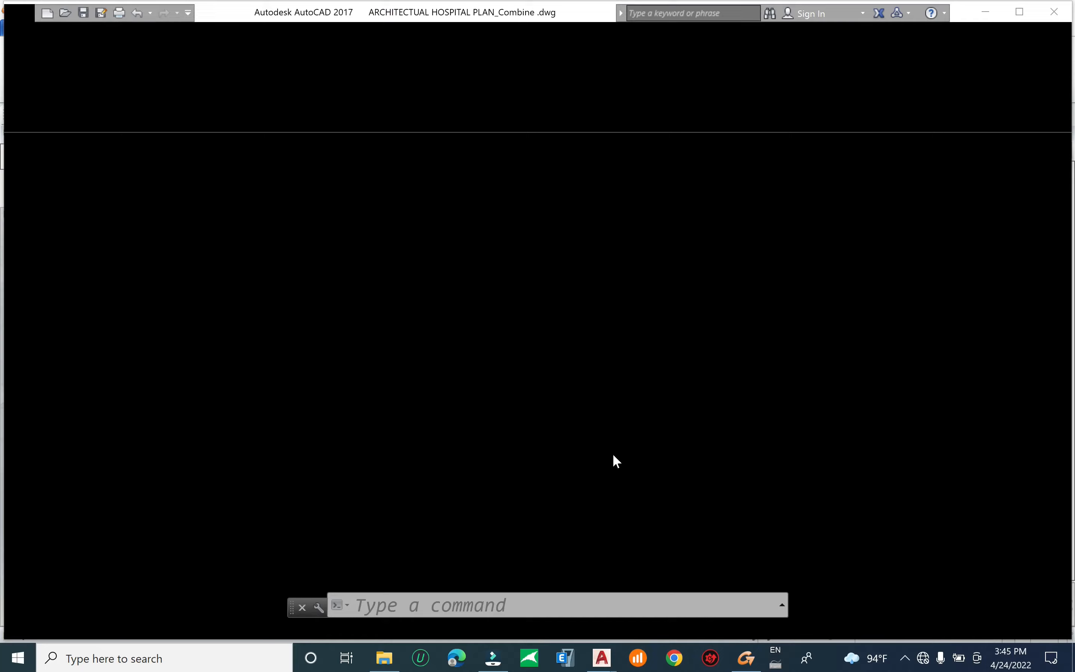
mouse_move(602, 657)
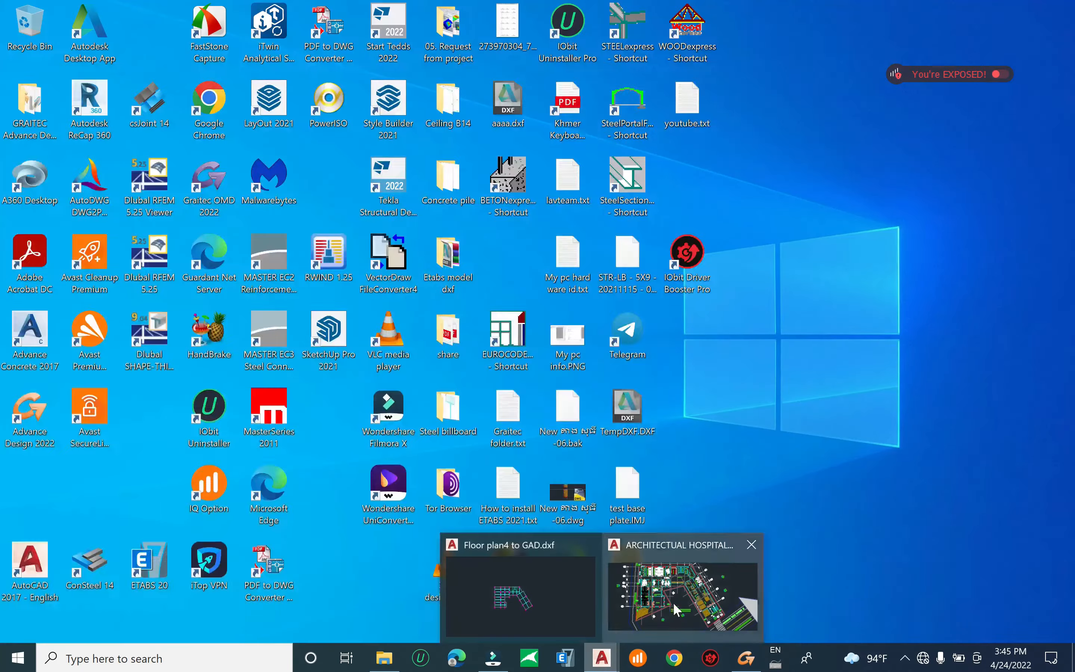
click(672, 602)
click(673, 597)
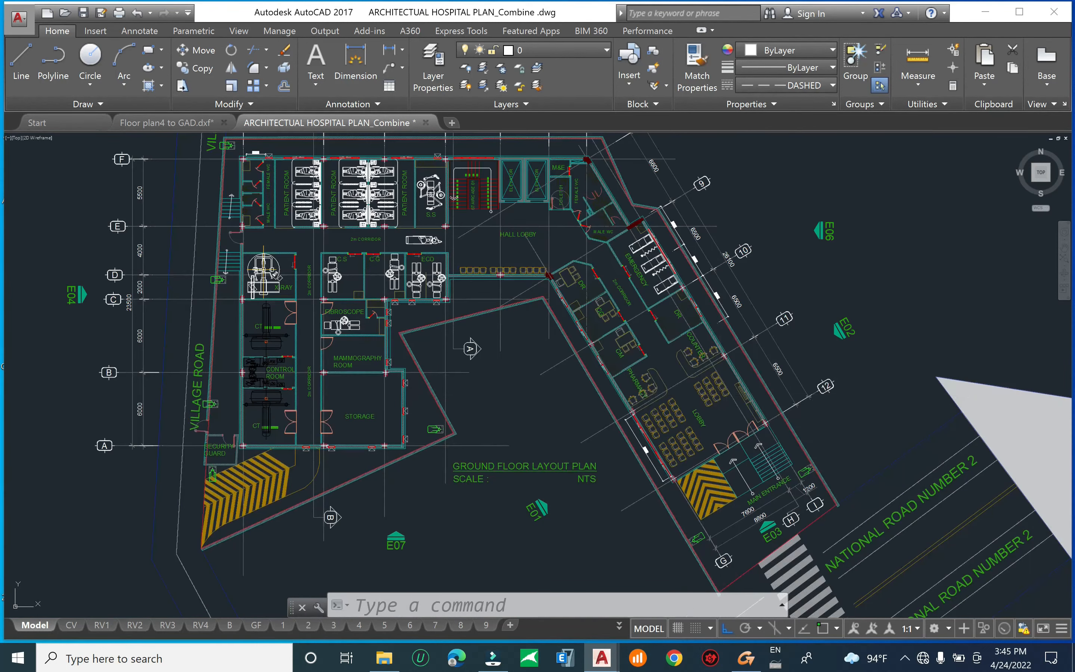
key(ctrl+a)
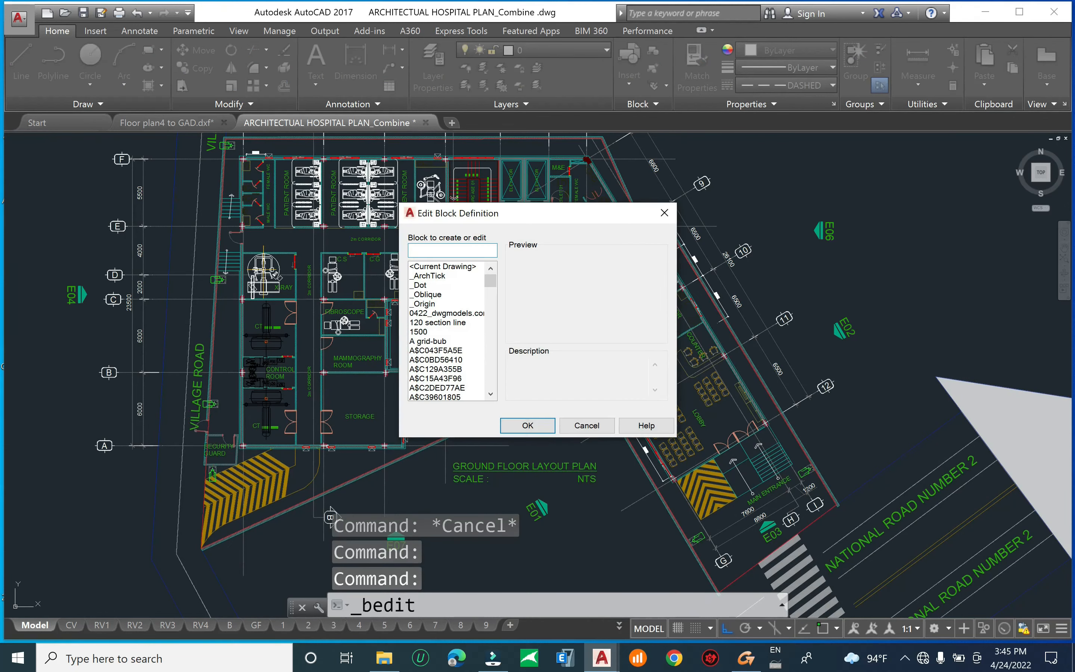
click(539, 428)
click(618, 334)
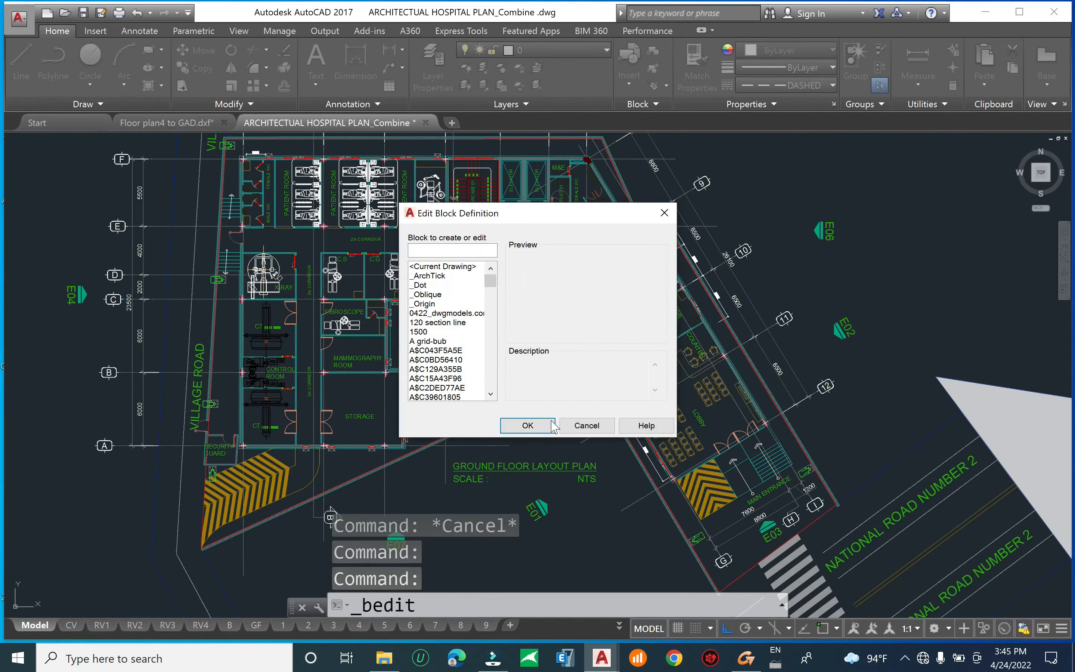
click(586, 425)
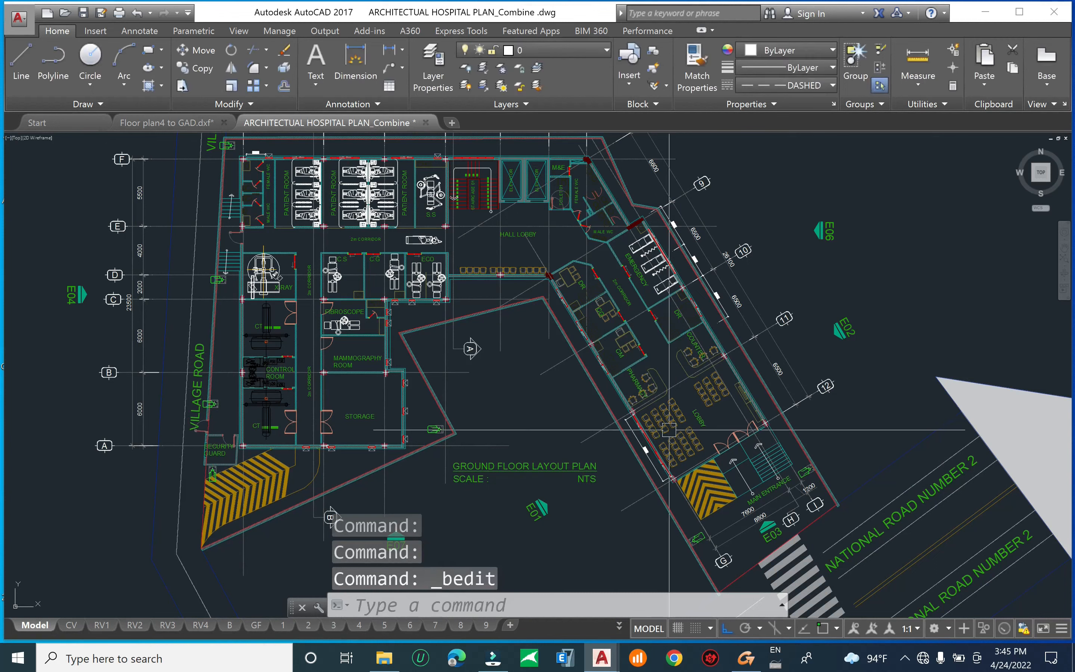
key(Escape)
key(Escape)
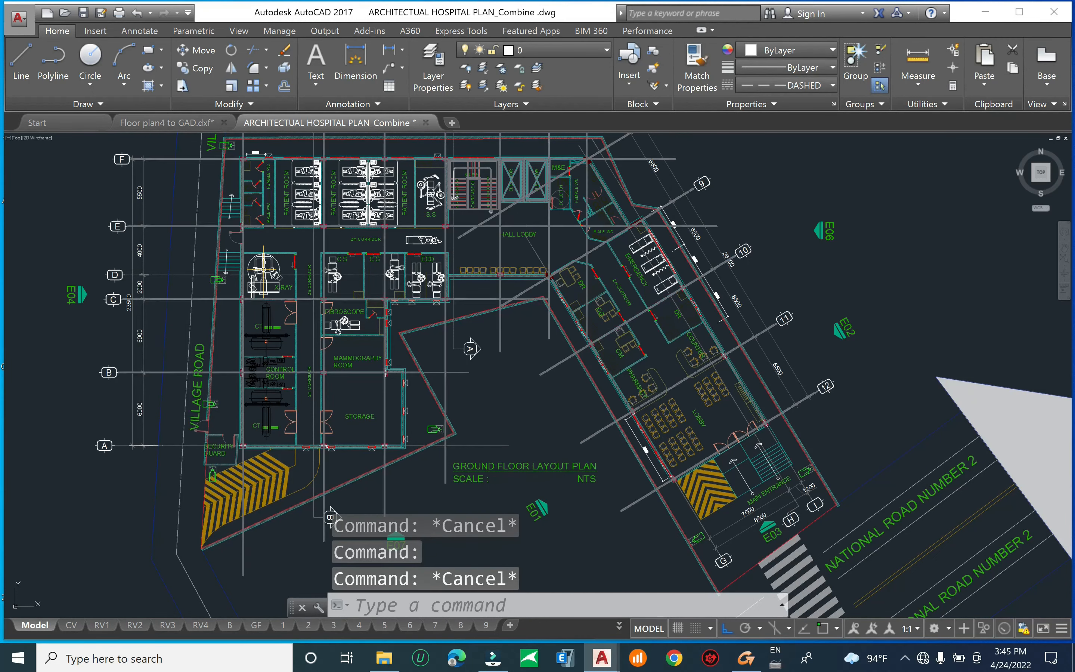
Open the ground floor plan block vss1 in the Block Editor and close the Block Authoring Palettes
key(ctrl+a)
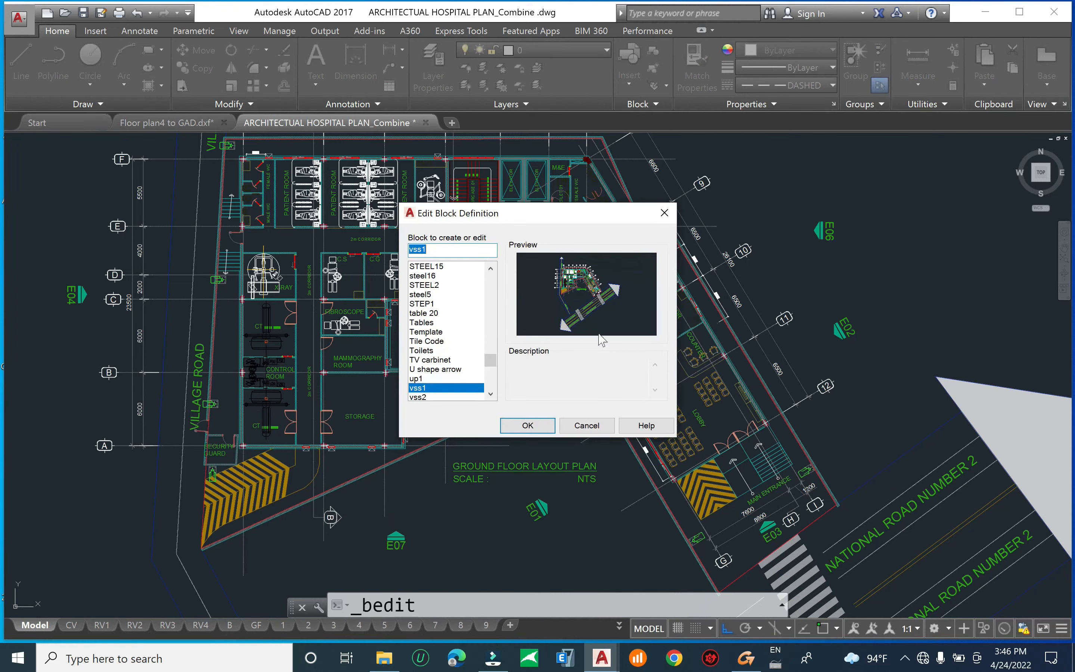
click(539, 428)
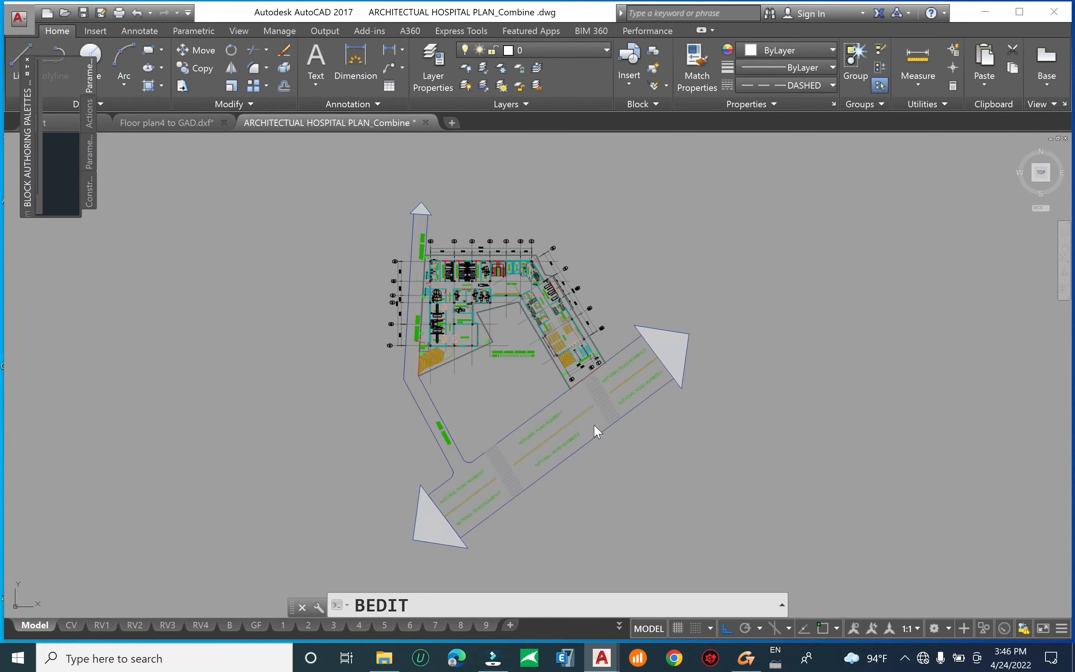
scroll(515, 360, up, 4)
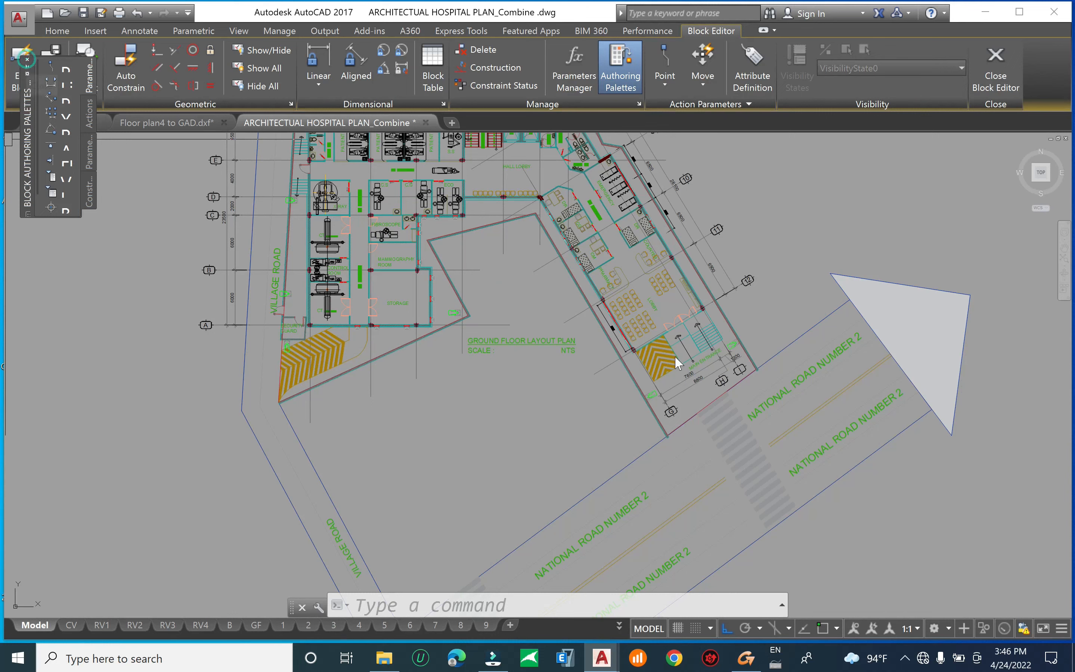
click(26, 61)
Examine the ground floor plan from the main entrance and lobby wing up to the hall lobby, staircase and elevators
scroll(711, 355, up, 5)
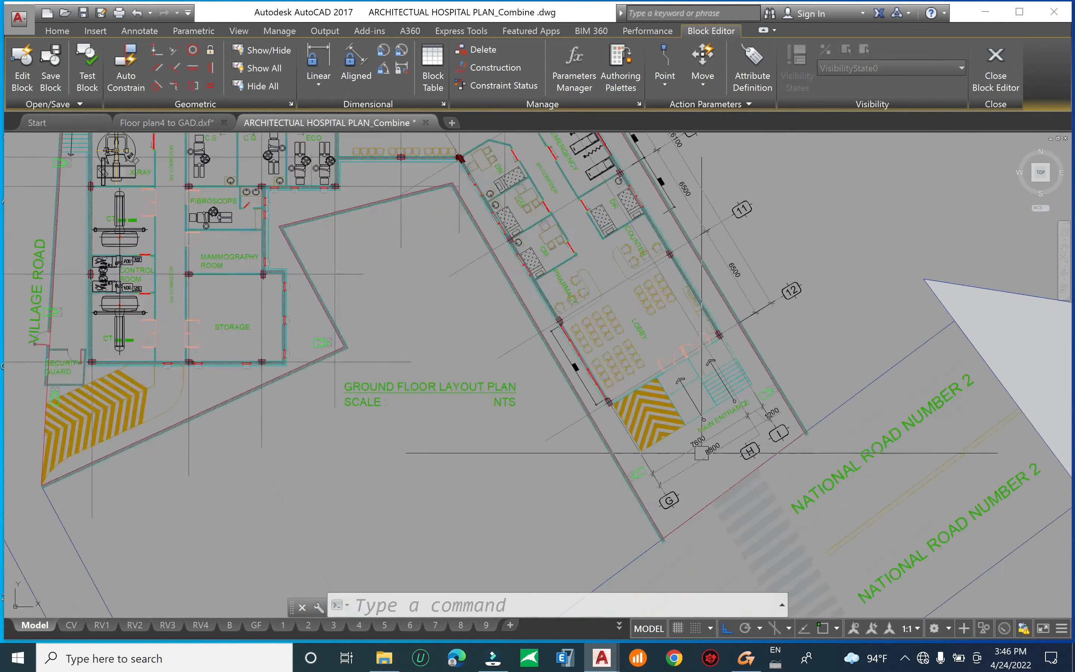
scroll(936, 486, down, 5)
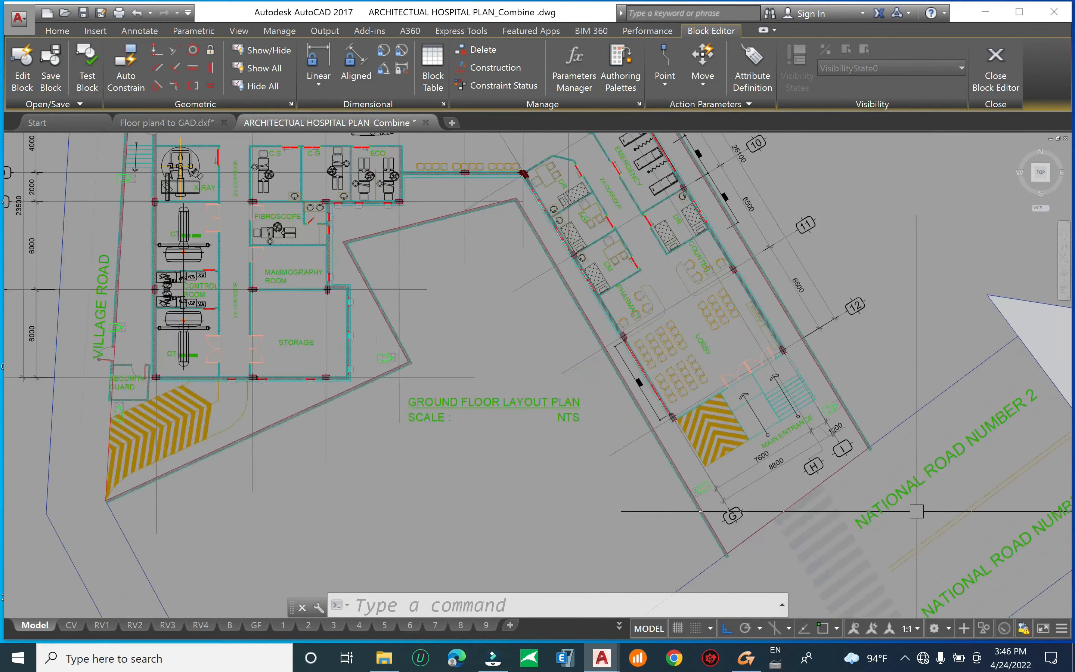
middle_drag(967, 494, 826, 477)
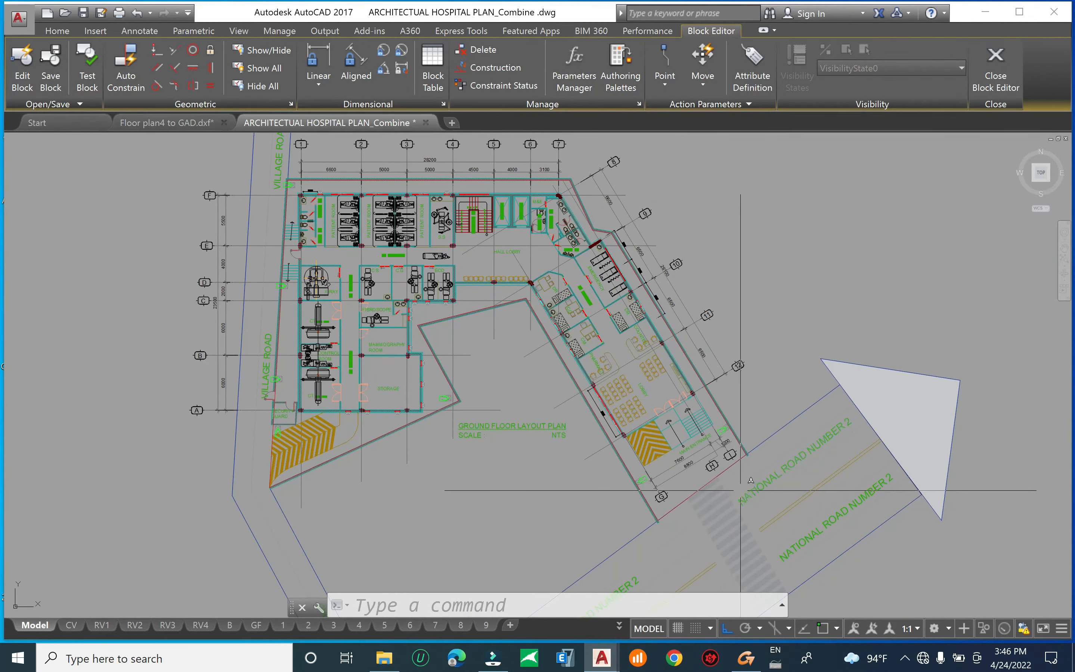
scroll(741, 483, up, 2)
scroll(740, 483, up, 2)
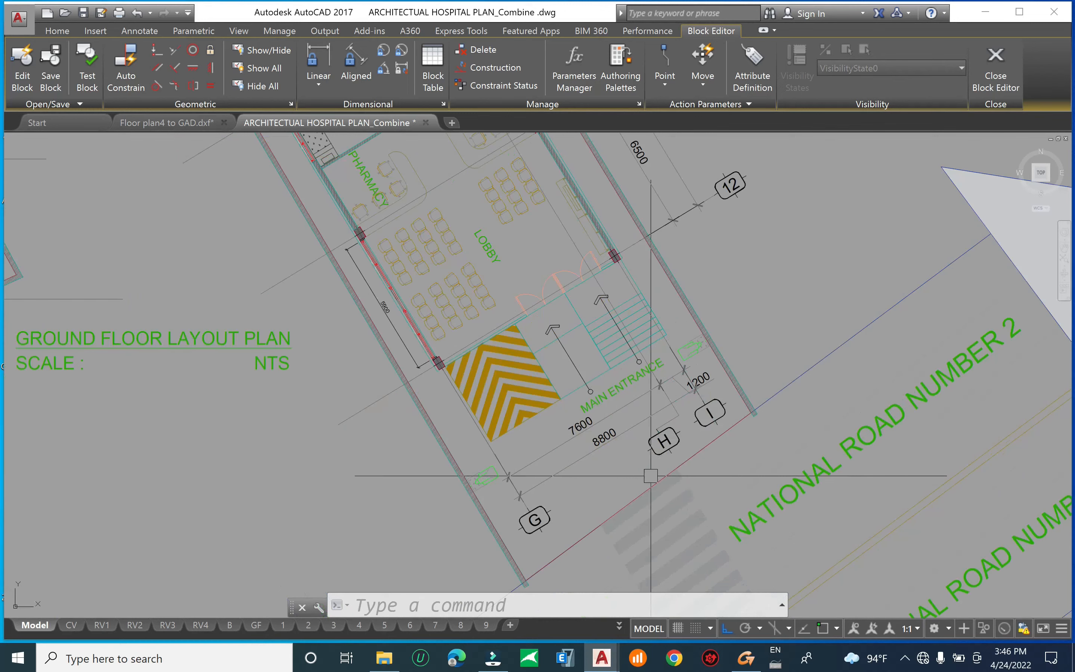
mouse_move(619, 331)
middle_down()
mouse_move(702, 430)
mouse_move(807, 524)
middle_up()
scroll(578, 311, up, 2)
mouse_move(578, 311)
middle_down()
mouse_move(697, 479)
mouse_move(869, 663)
middle_up()
middle_drag(590, 291, 665, 453)
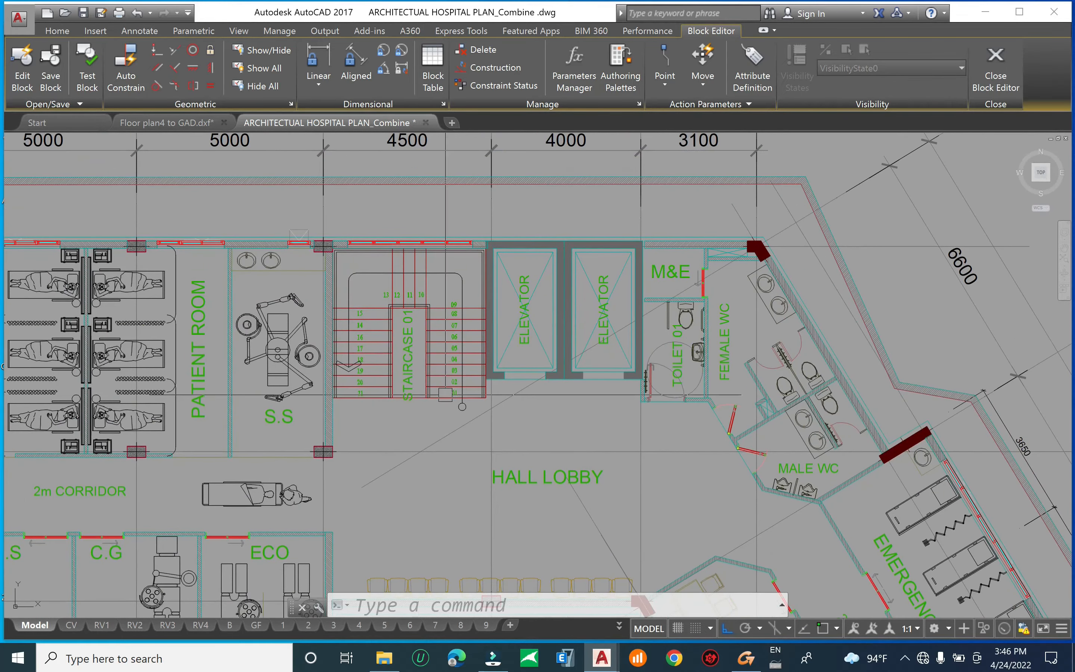
Examine the patient rooms, toilets, corridors, X-ray, CT, fibroscope, mammography and storage rooms of the ground floor
middle_drag(385, 397, 539, 365)
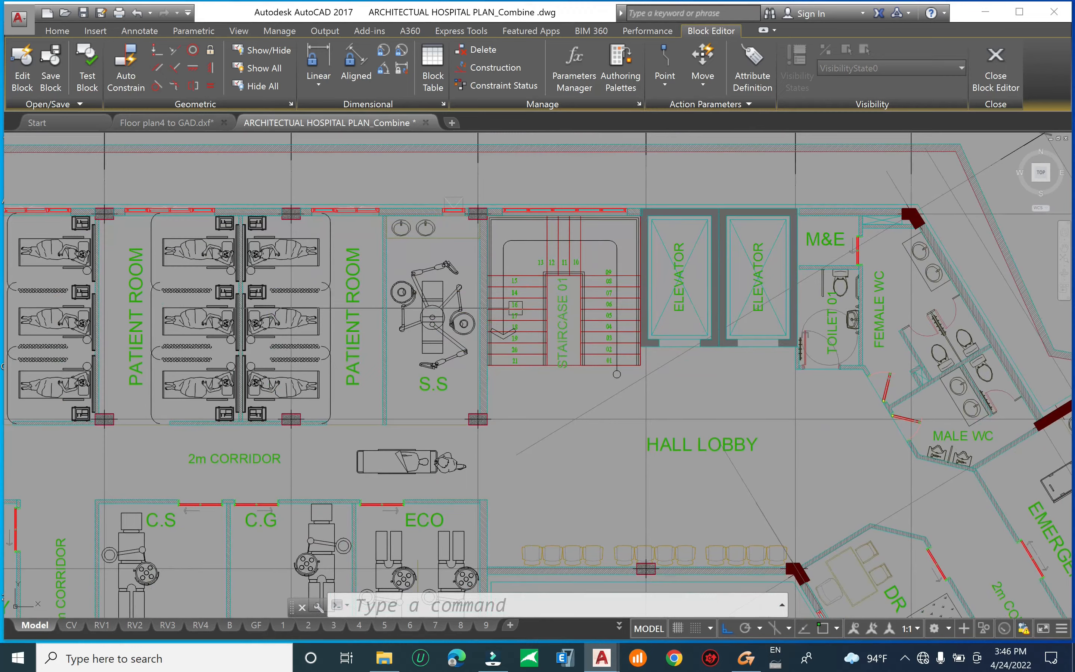
middle_drag(638, 304, 868, 226)
scroll(559, 310, down, 2)
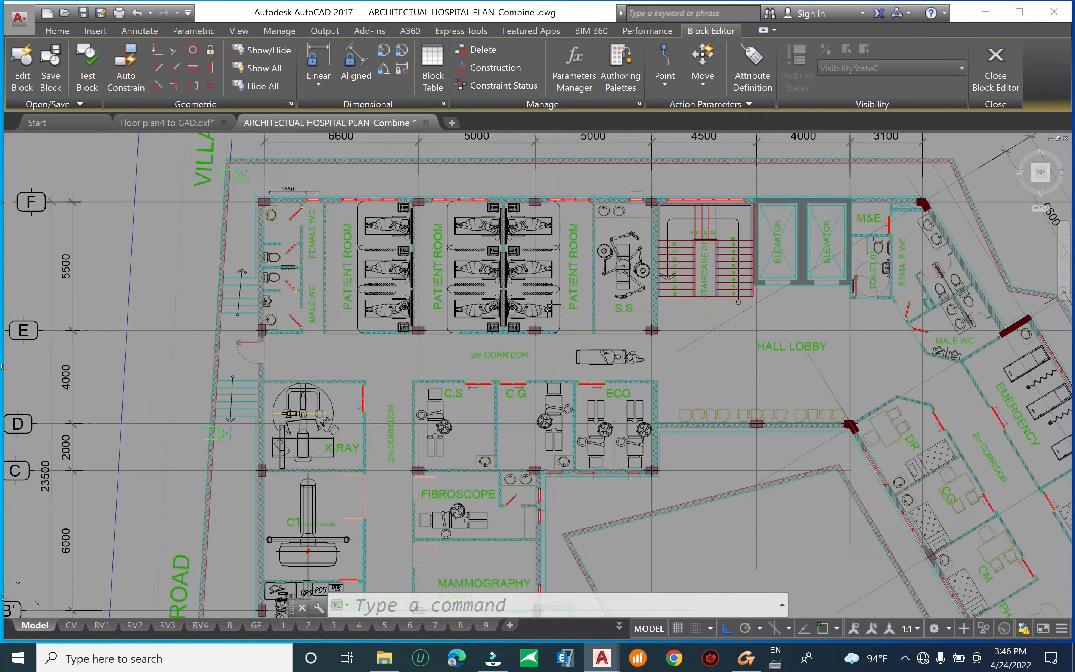
scroll(347, 251, up, 4)
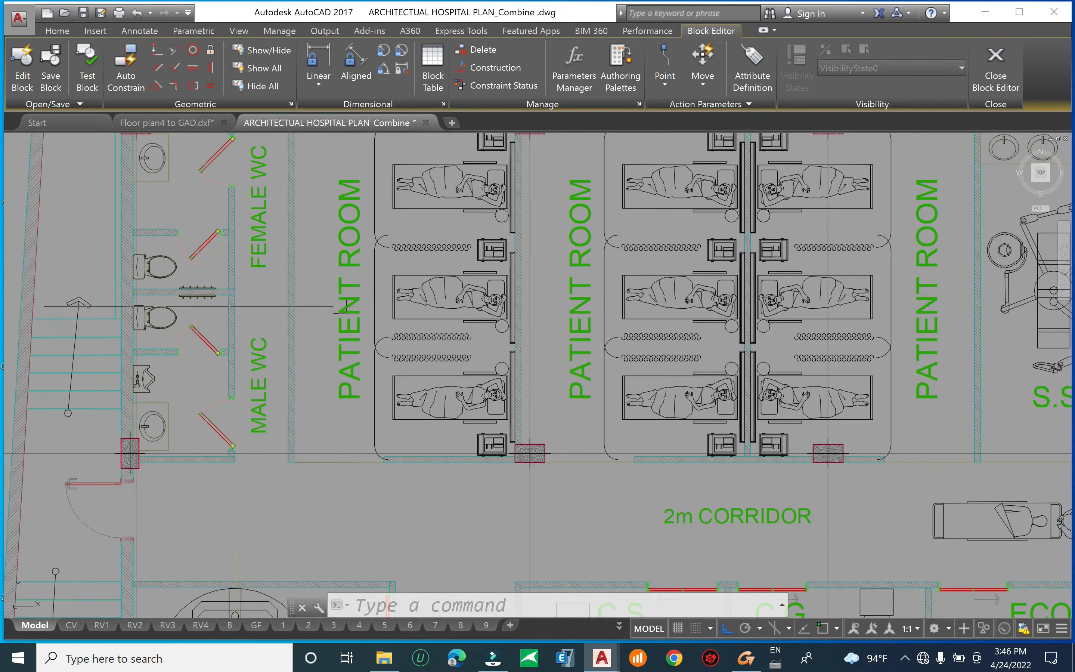
scroll(341, 357, down, 3)
scroll(341, 357, down, 1)
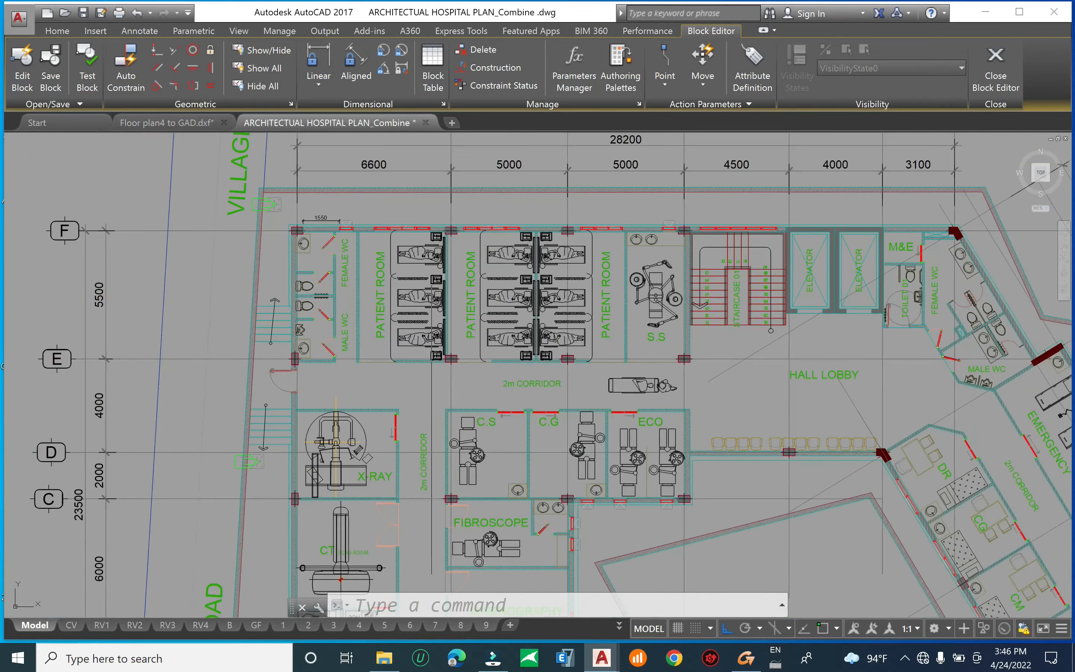
middle_drag(484, 407, 476, 182)
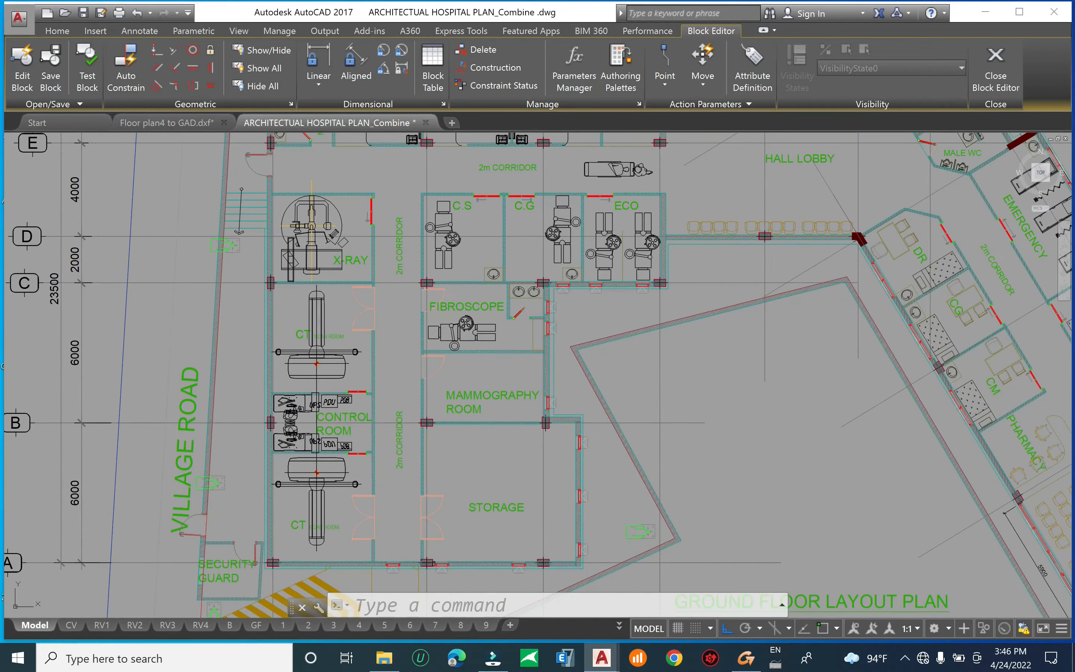
scroll(339, 317, down, 1)
scroll(339, 317, up, 1)
scroll(340, 316, up, 2)
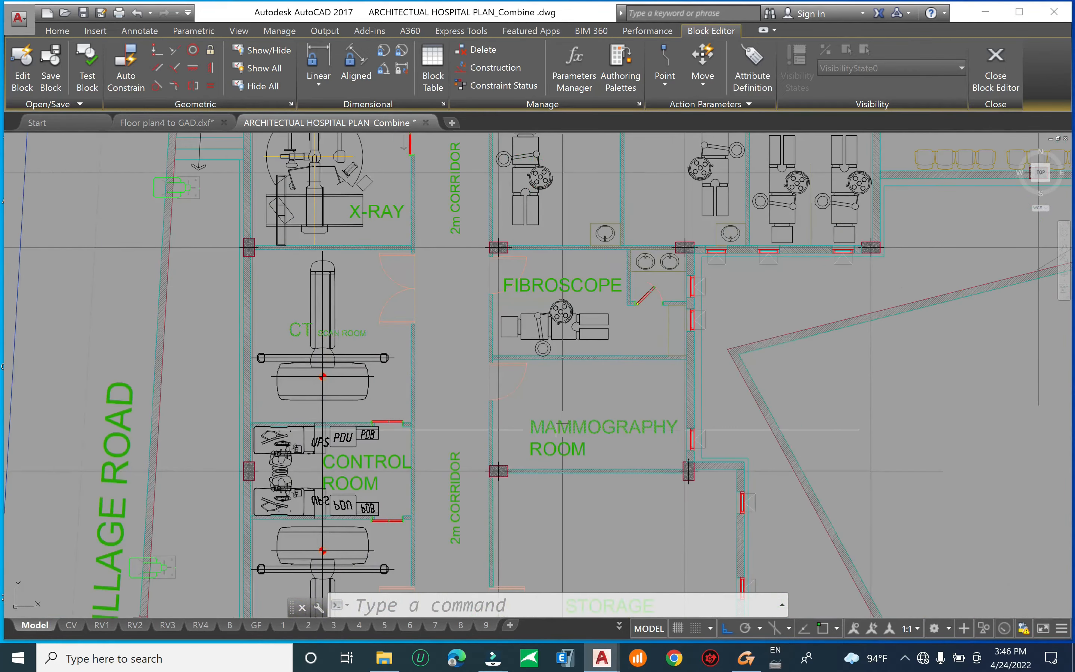
scroll(380, 332, down, 2)
scroll(380, 333, down, 4)
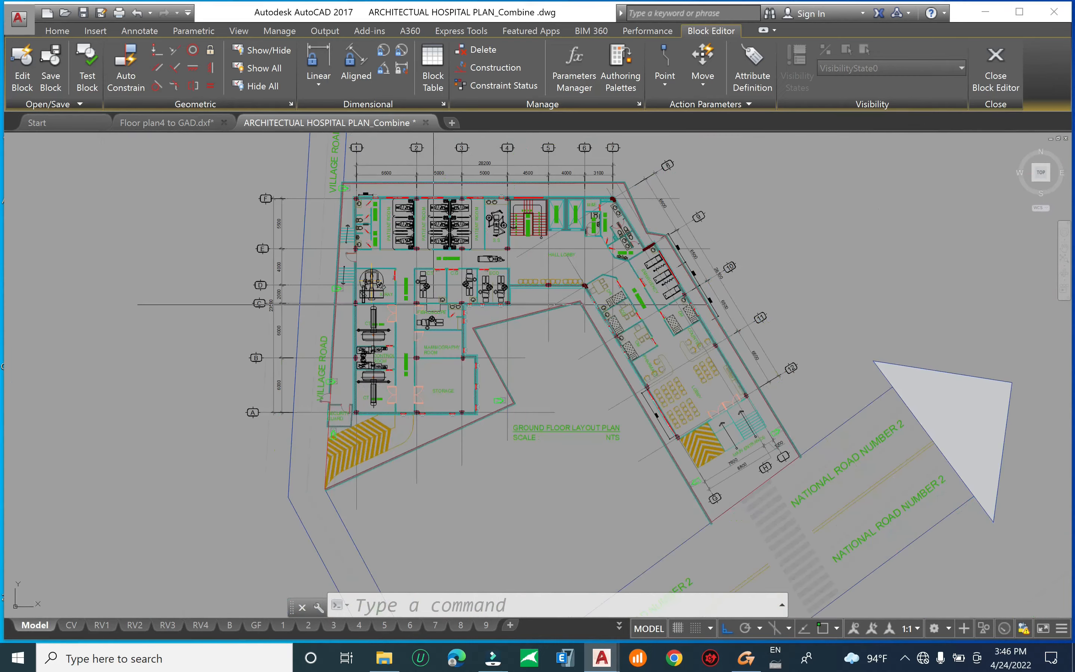
Examine the lobby seating, the striped area and the corner column beside the main entrance
scroll(470, 296, up, 2)
middle_drag(577, 331, 526, 333)
middle_drag(493, 299, 459, 265)
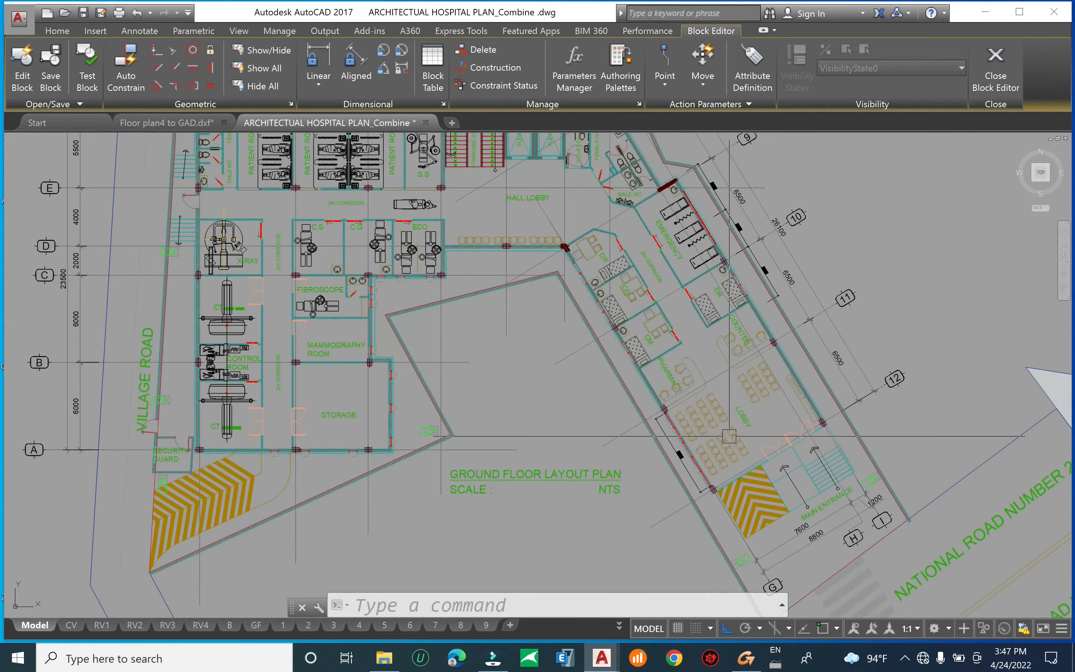
middle_drag(845, 560, 755, 472)
scroll(749, 469, up, 5)
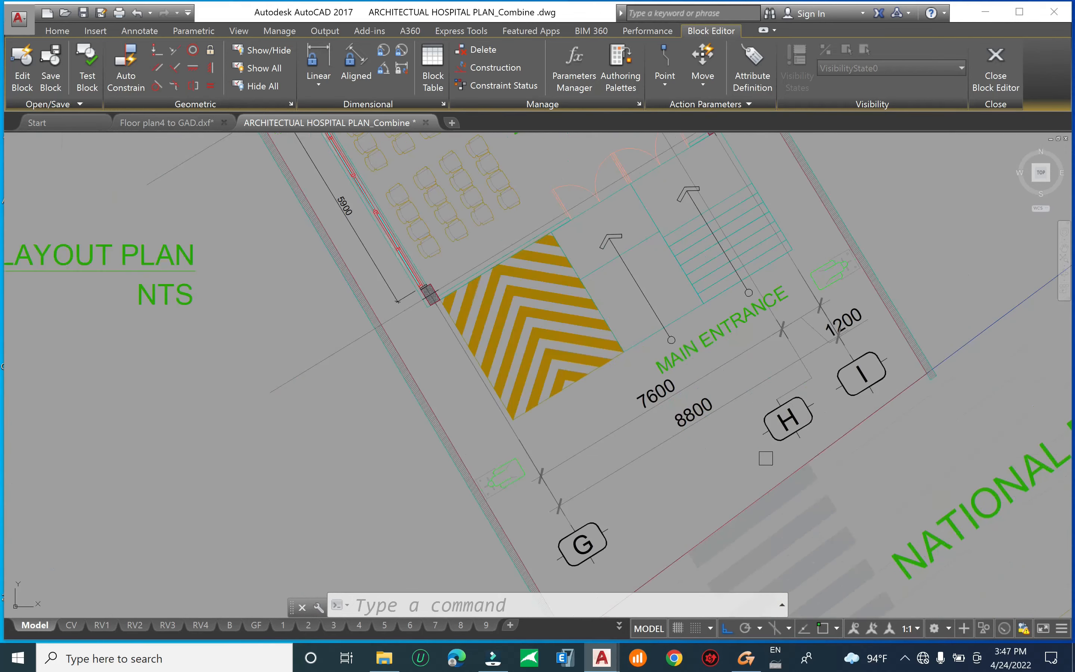
mouse_move(499, 349)
middle_down()
mouse_move(558, 424)
mouse_move(589, 538)
middle_up()
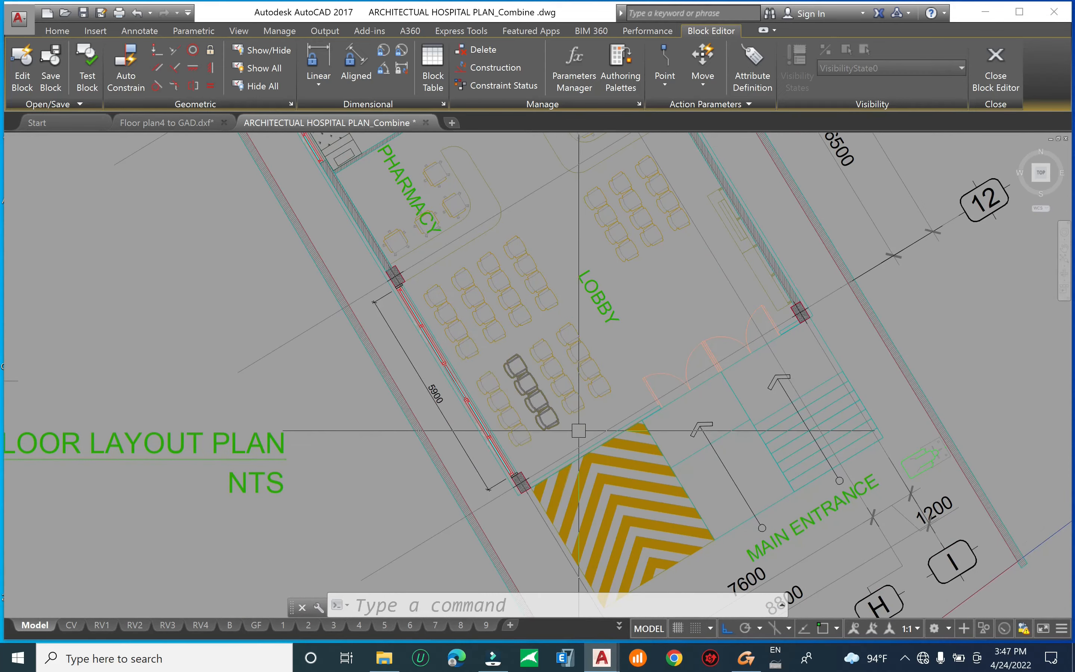
scroll(576, 428, down, 2)
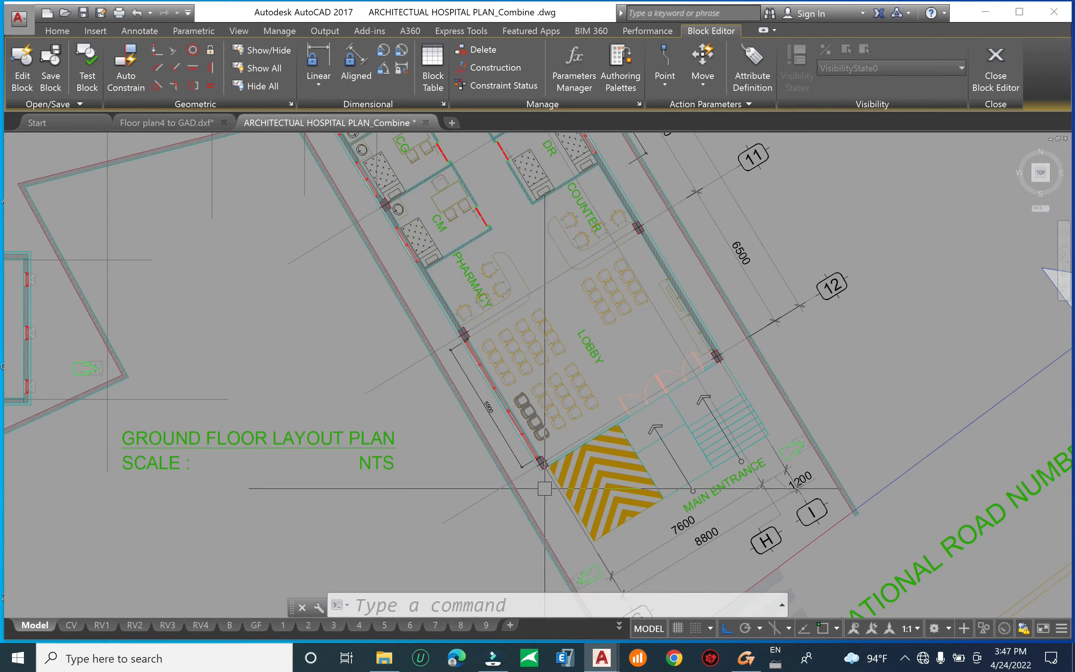
scroll(545, 489, up, 4)
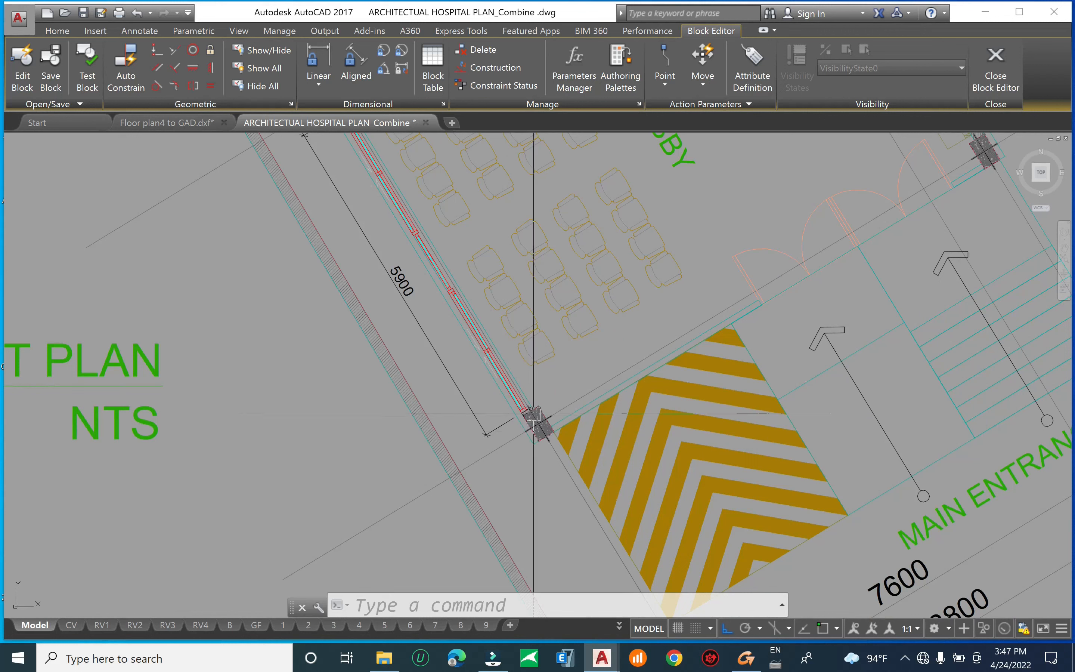
mouse_move(533, 412)
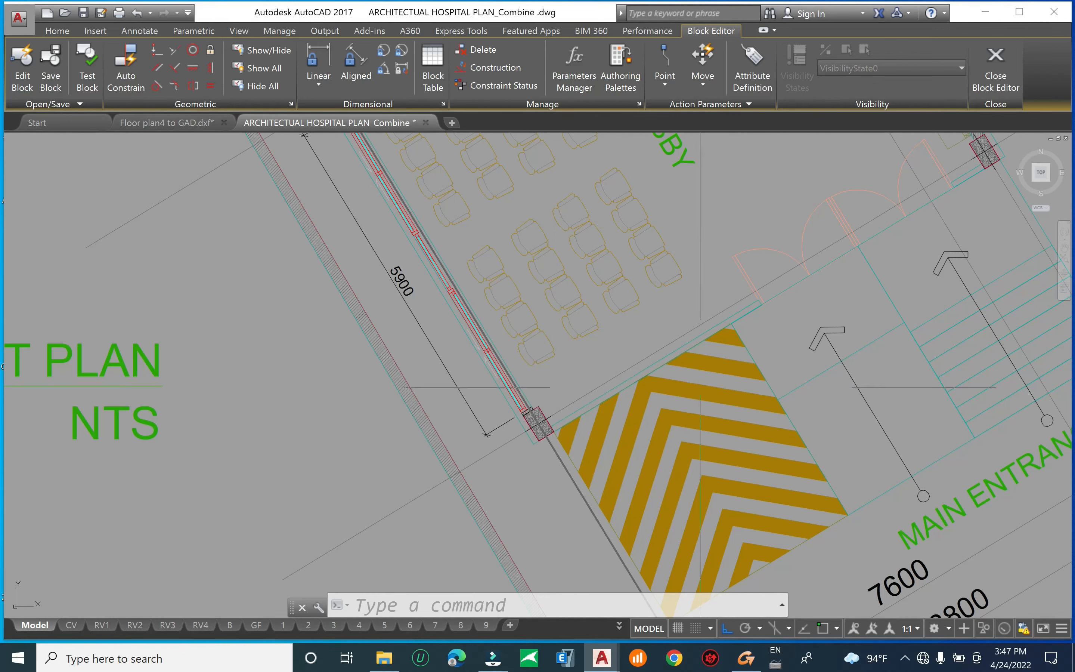
Examine the pharmacy, reception counter, adjoining consultation room and lobby seating of the angled wing
scroll(684, 390, down, 4)
middle_drag(622, 338, 672, 484)
scroll(683, 370, up, 4)
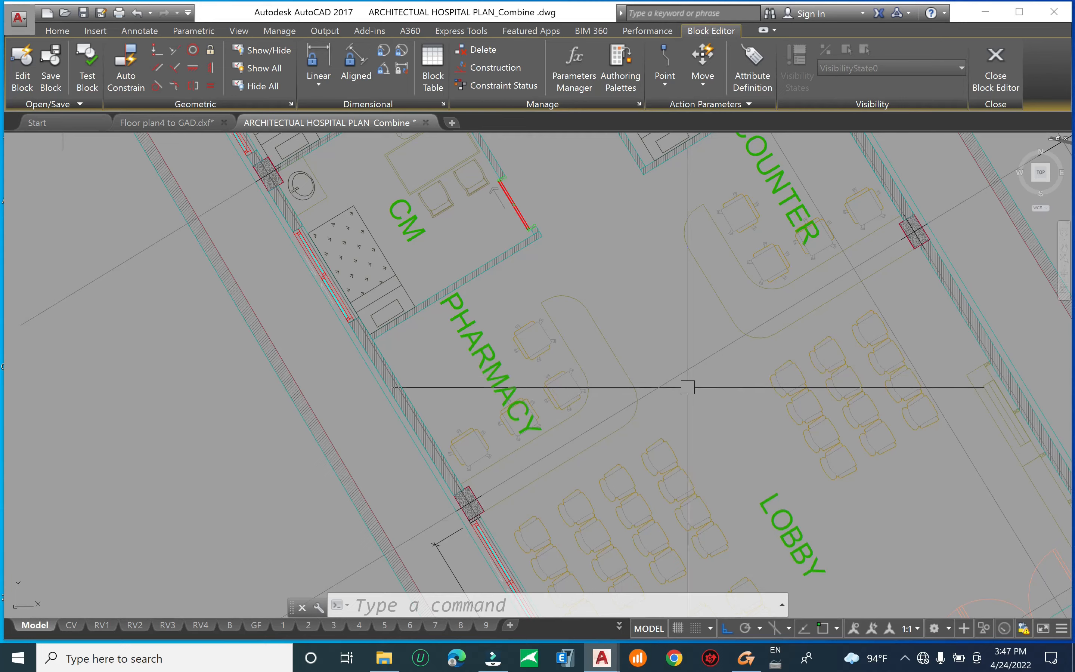
scroll(689, 419, down, 4)
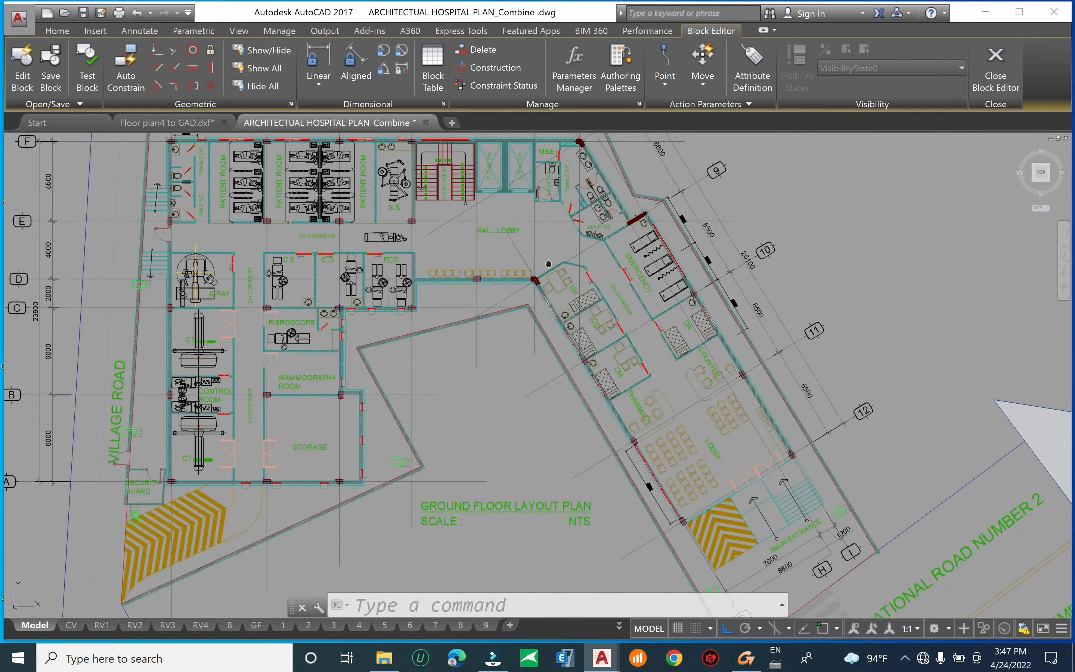
Examine the hall lobby with its staircase, elevators and toilets, and review the whole ground floor layout
scroll(556, 265, up, 3)
scroll(601, 223, up, 2)
middle_drag(526, 270, 483, 389)
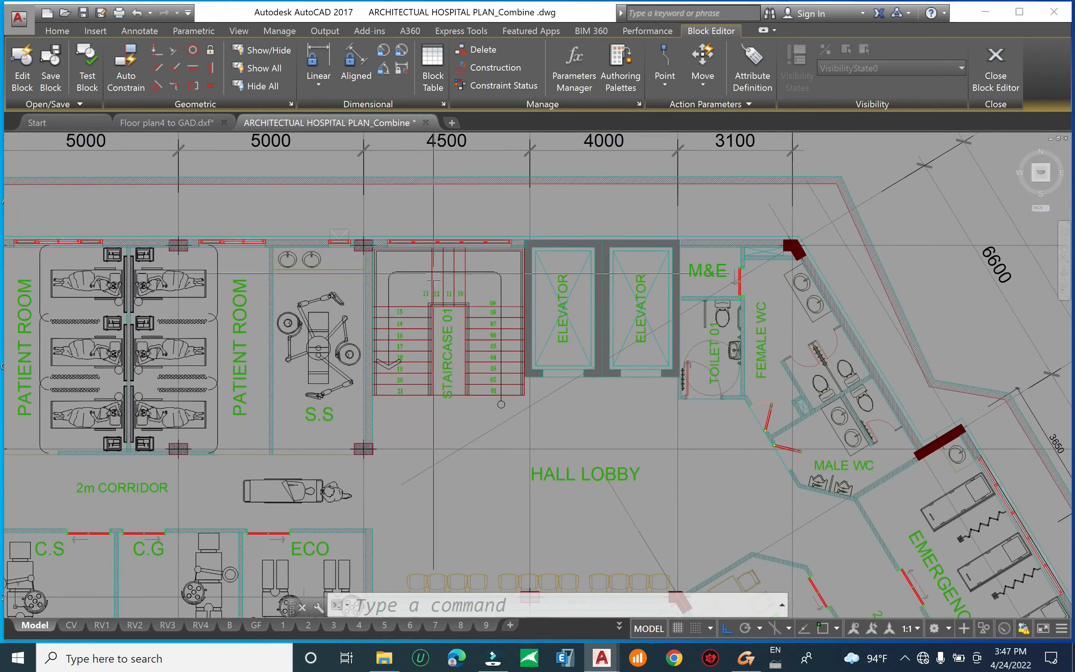
scroll(535, 252, down, 6)
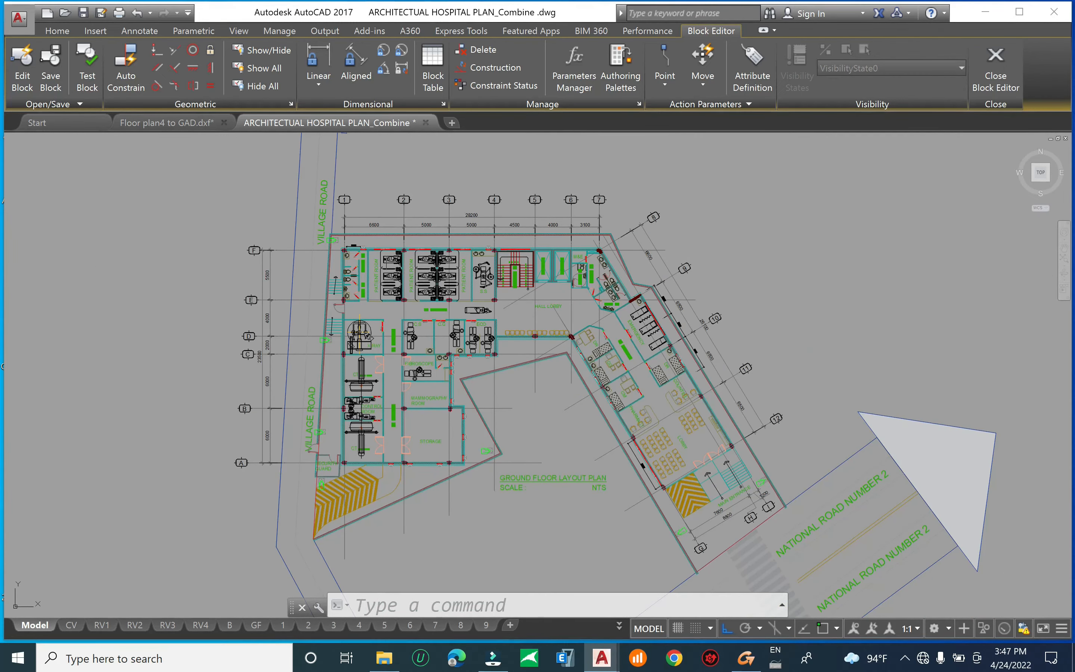
scroll(576, 255, up, 6)
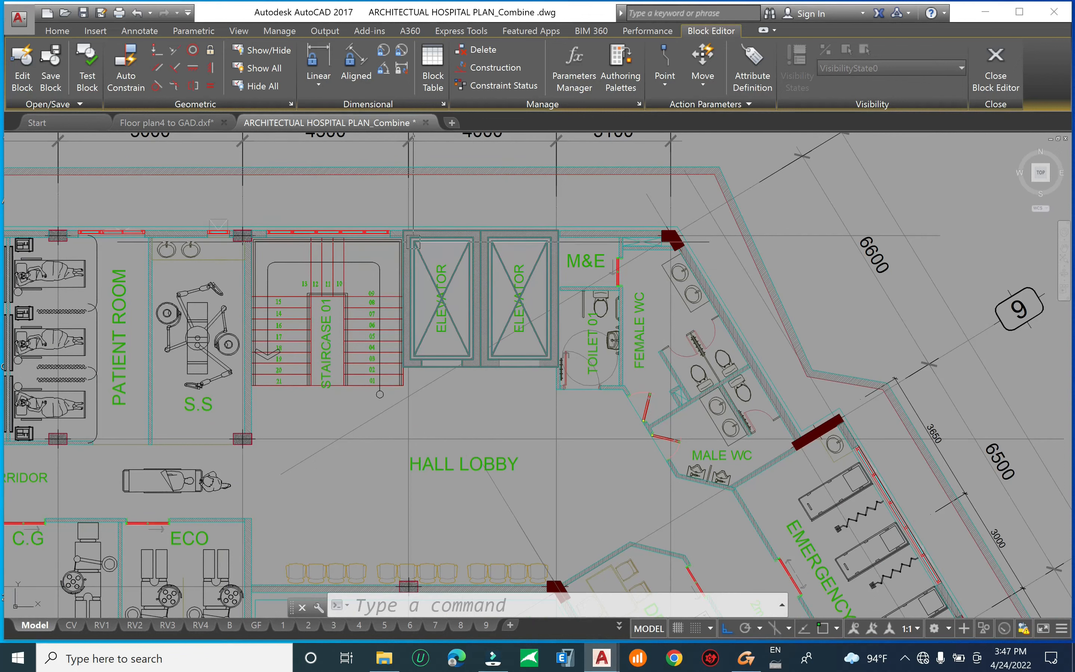
scroll(542, 330, down, 5)
middle_drag(426, 417, 481, 321)
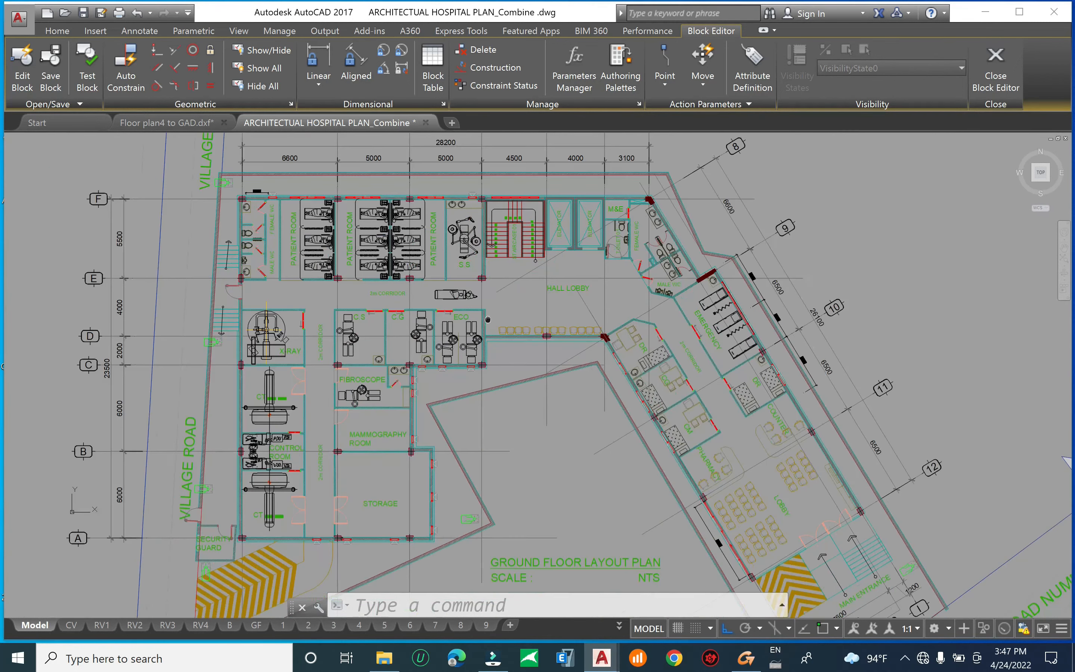
middle_drag(428, 378, 416, 351)
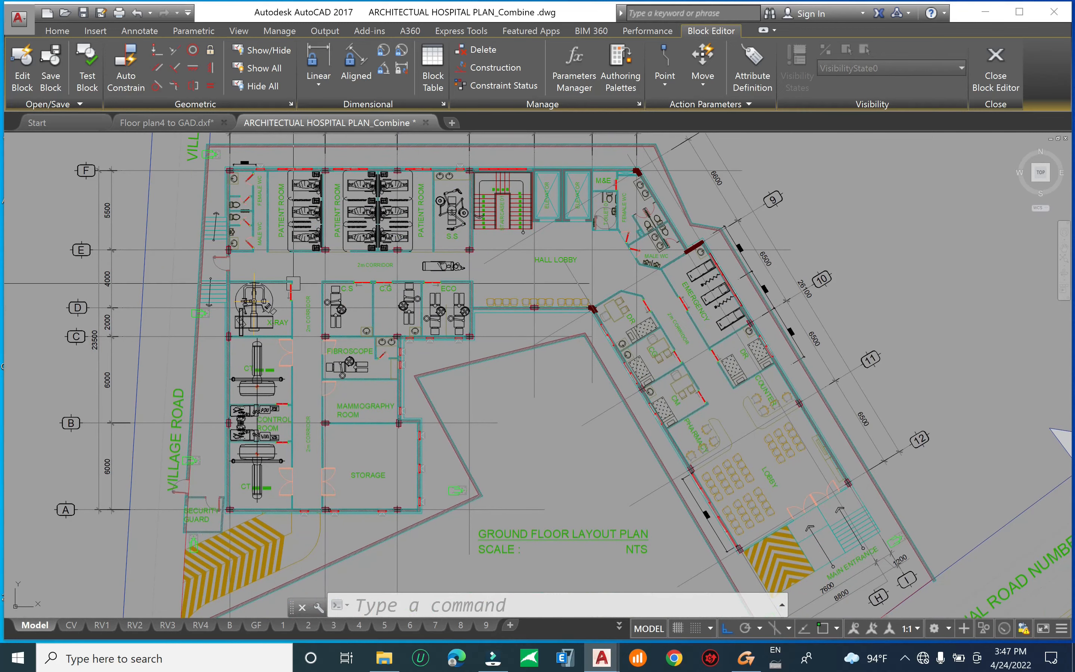
Switch to the Floor plan4 to GAD.dxf drawing and select the lower columns of the angled wing to check their layer
click(159, 123)
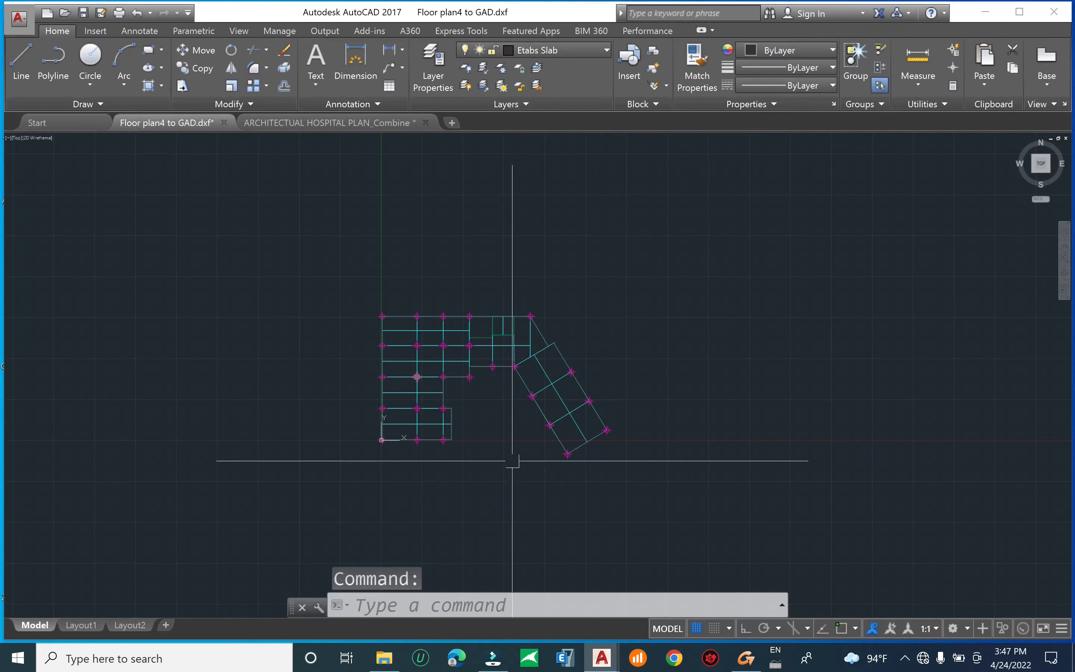
scroll(476, 426, up, 3)
middle_drag(481, 427, 492, 434)
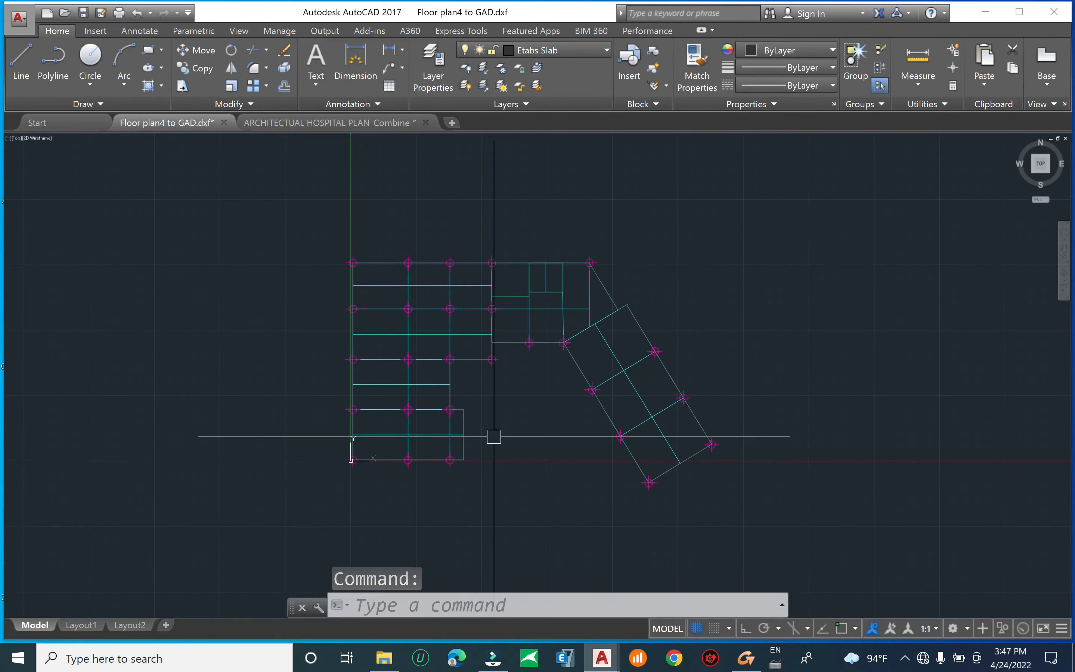
scroll(627, 468, up, 2)
click(571, 442)
click(732, 540)
click(586, 408)
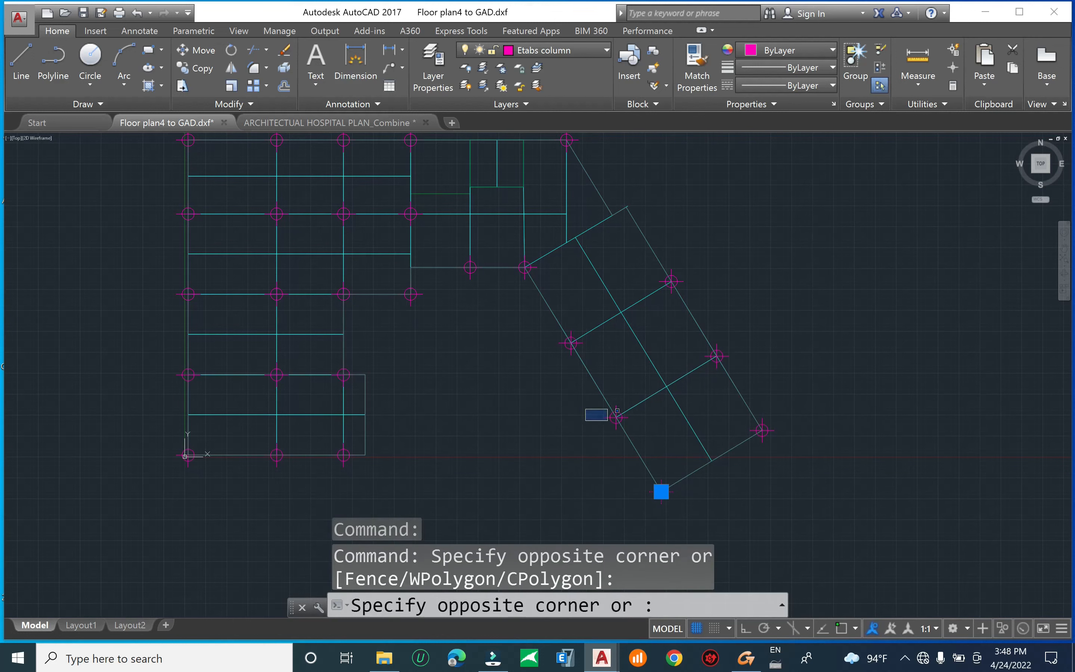
click(578, 397)
click(562, 387)
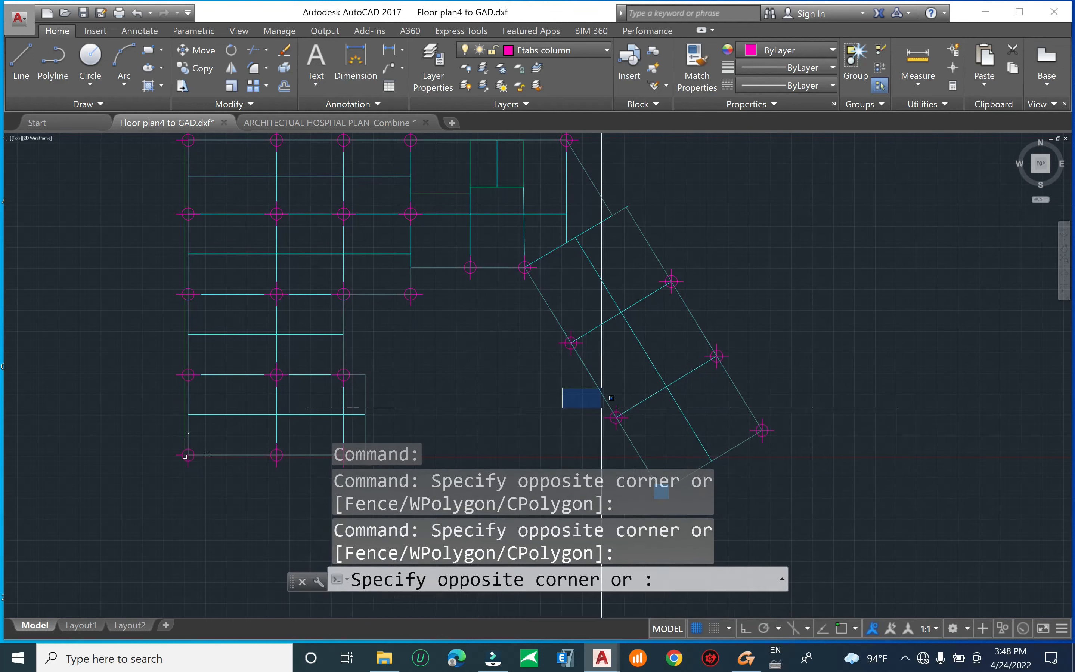
click(644, 439)
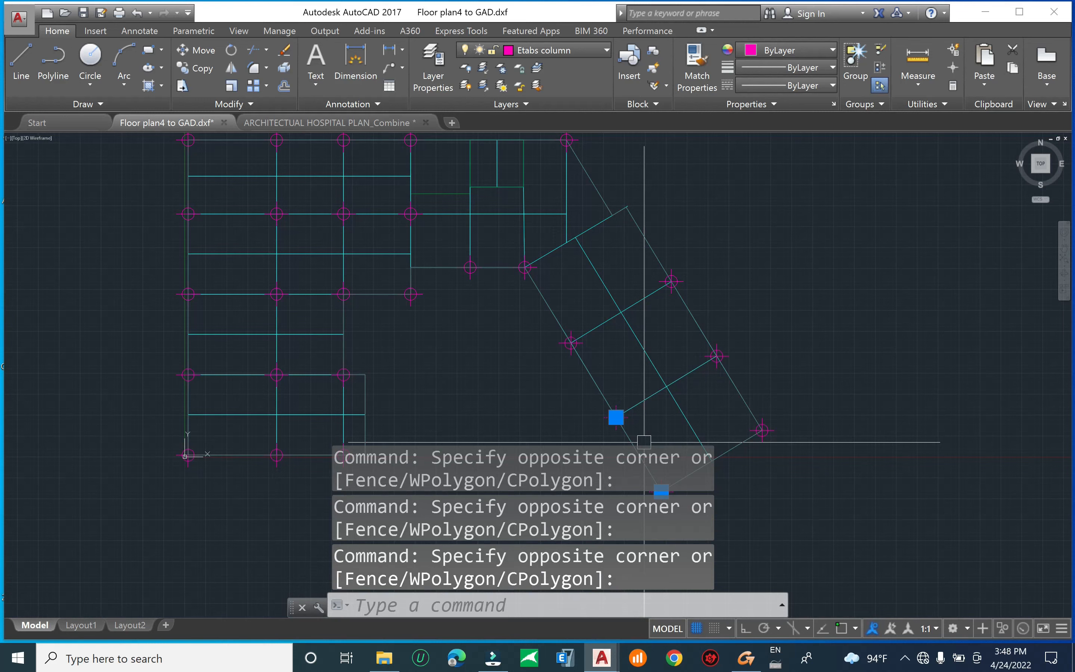
key(Escape)
Select the angled wing's middle beam and the staircase opening to check their layers, clearing each selection
click(688, 408)
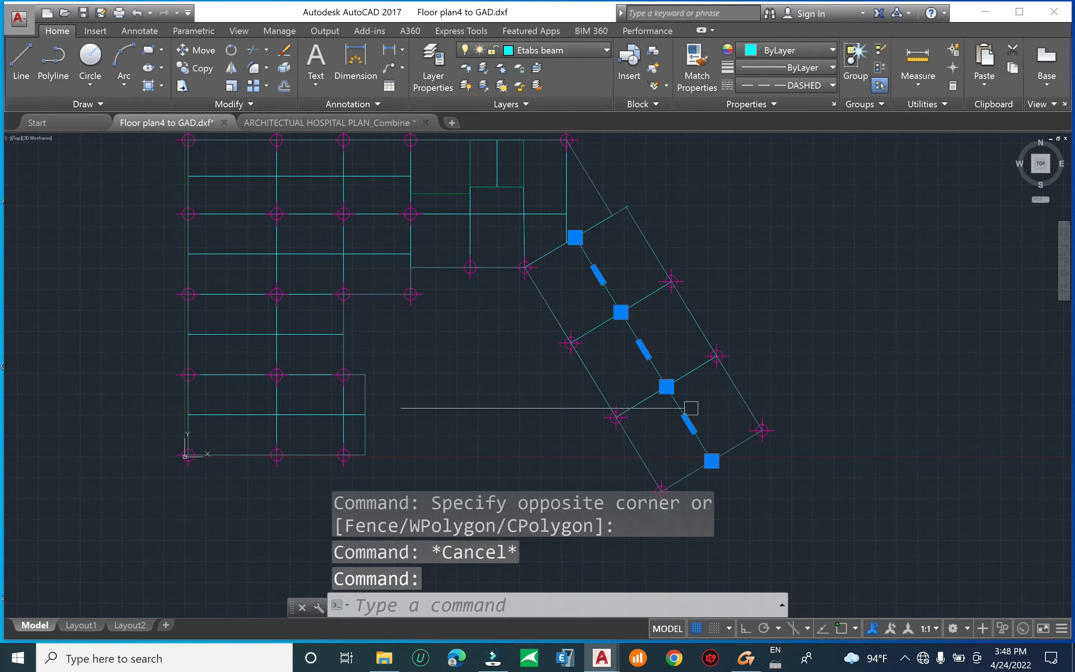
mouse_move(713, 377)
middle_down()
mouse_move(751, 369)
mouse_move(821, 422)
middle_up()
key(Escape)
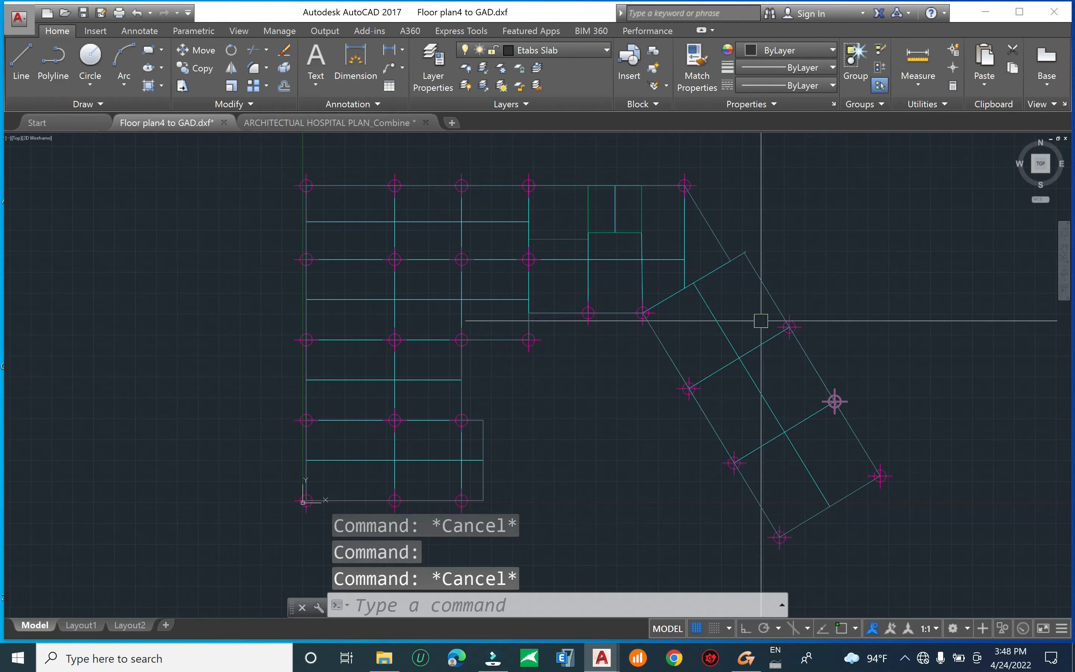
click(555, 239)
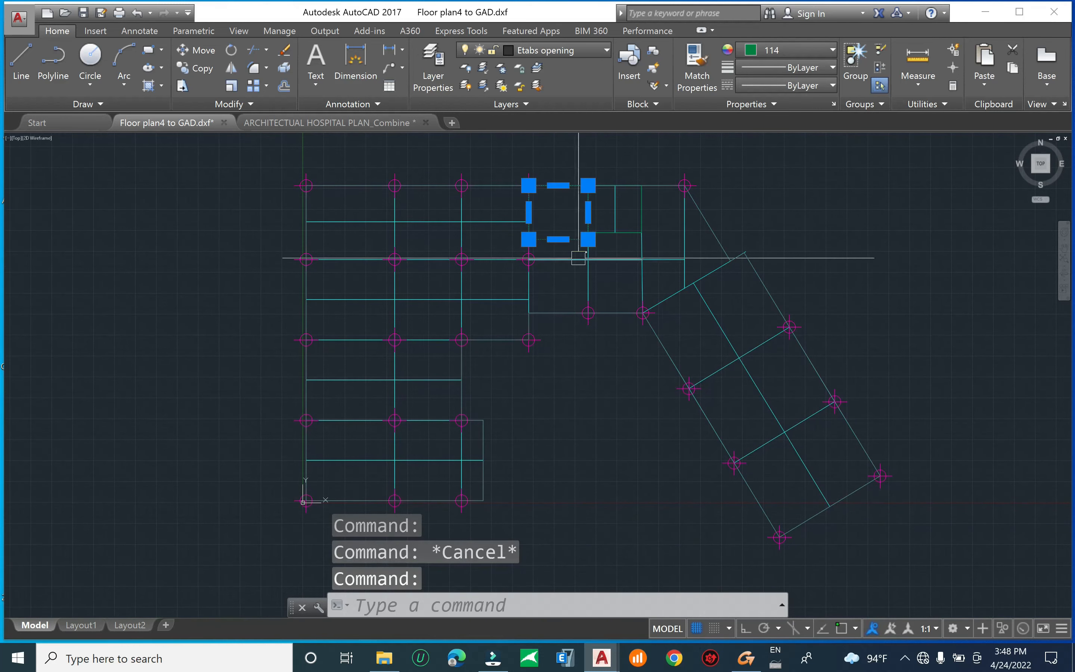
scroll(568, 200, up, 2)
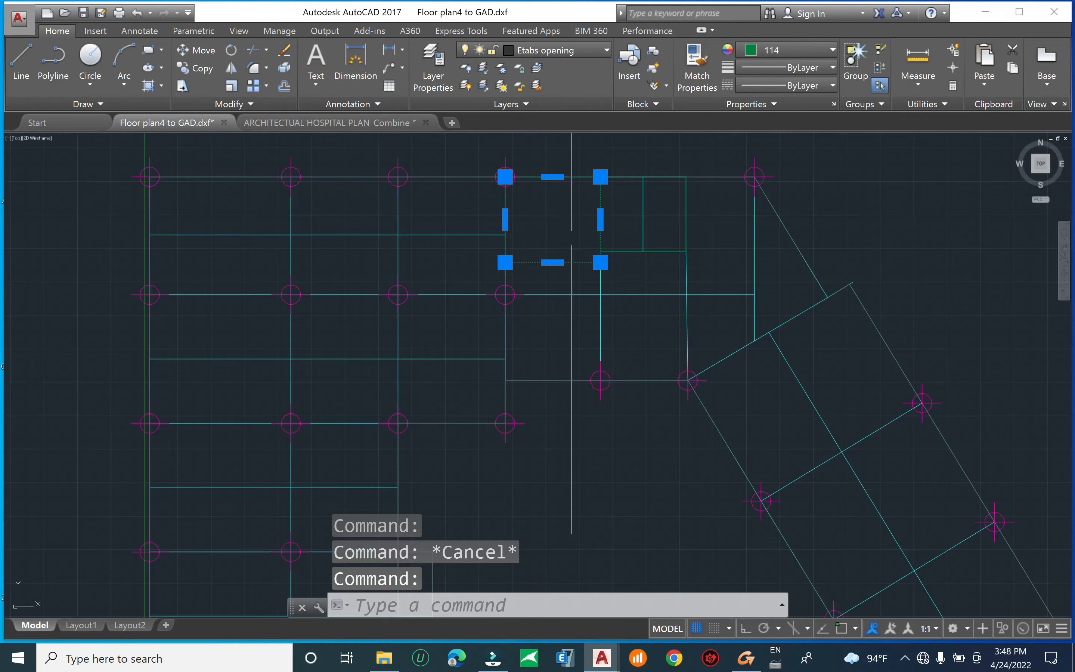
middle_drag(571, 237, 530, 314)
key(Escape)
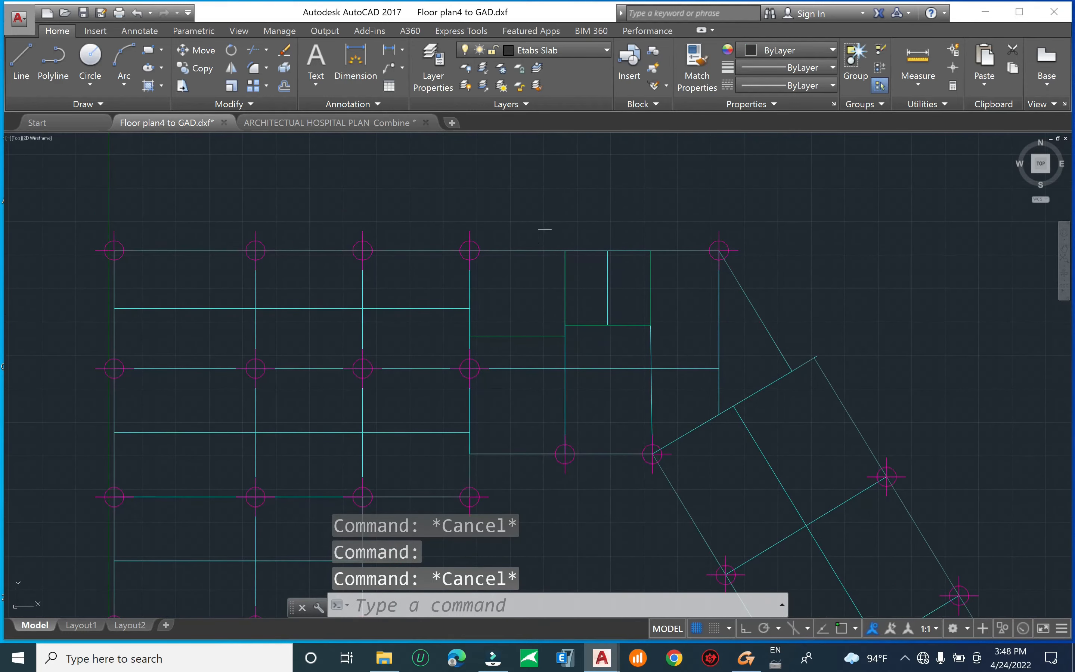
Select the lines around the elevator shafts to check the wall layer, and clear the selection
click(545, 223)
click(591, 228)
click(683, 323)
key(Escape)
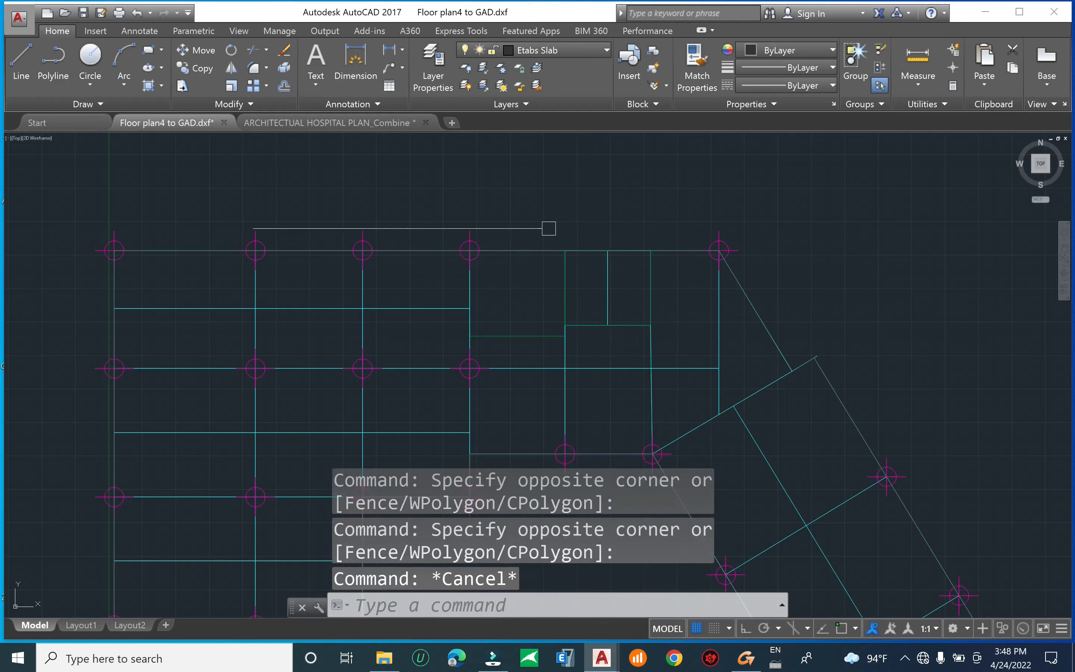
click(549, 229)
click(620, 325)
key(Escape)
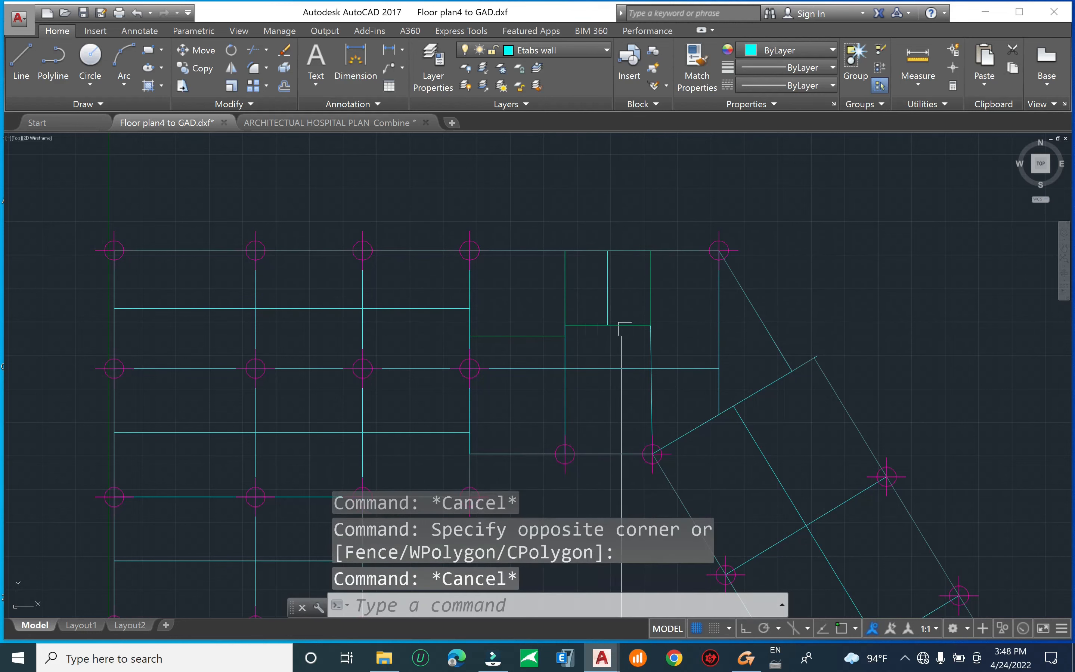
click(622, 327)
key(Escape)
Select the slab outline, check its perimeter around the whole floor plan, and clear the selection
mouse_move(492, 303)
middle_down()
mouse_move(548, 233)
mouse_move(601, 193)
middle_up()
middle_drag(585, 395, 589, 271)
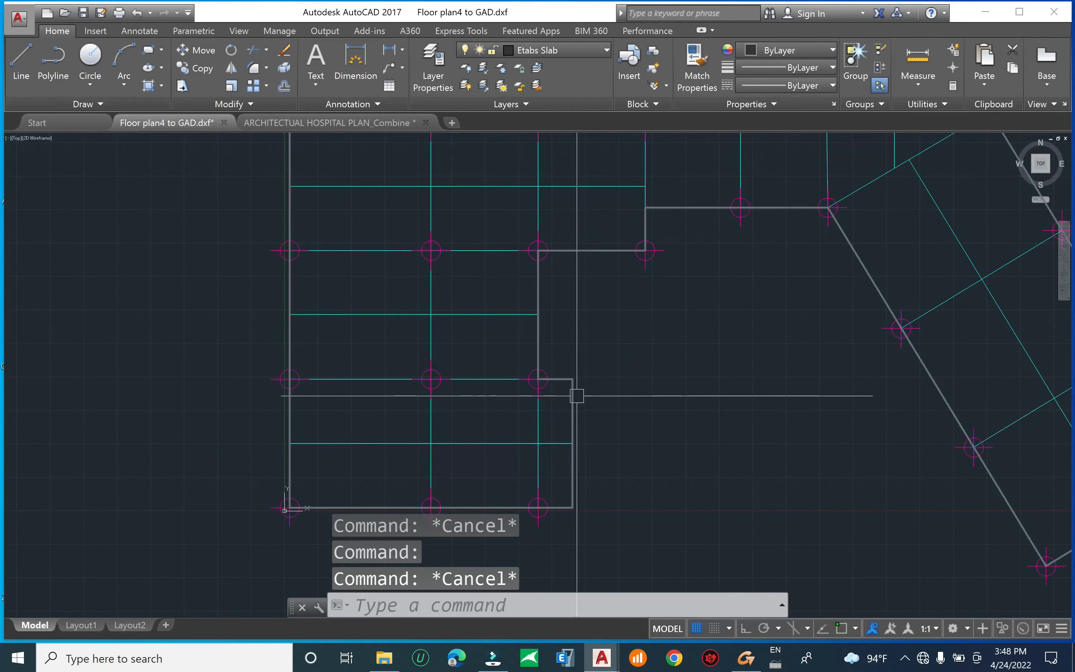
click(576, 395)
scroll(499, 377, down, 2)
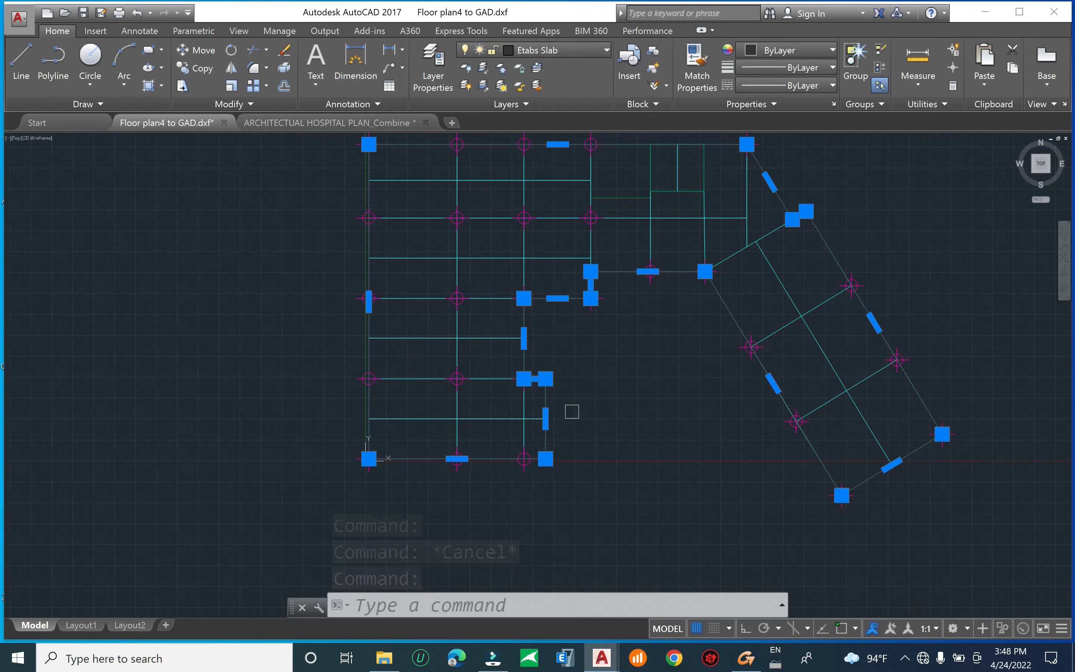
scroll(567, 424, down, 2)
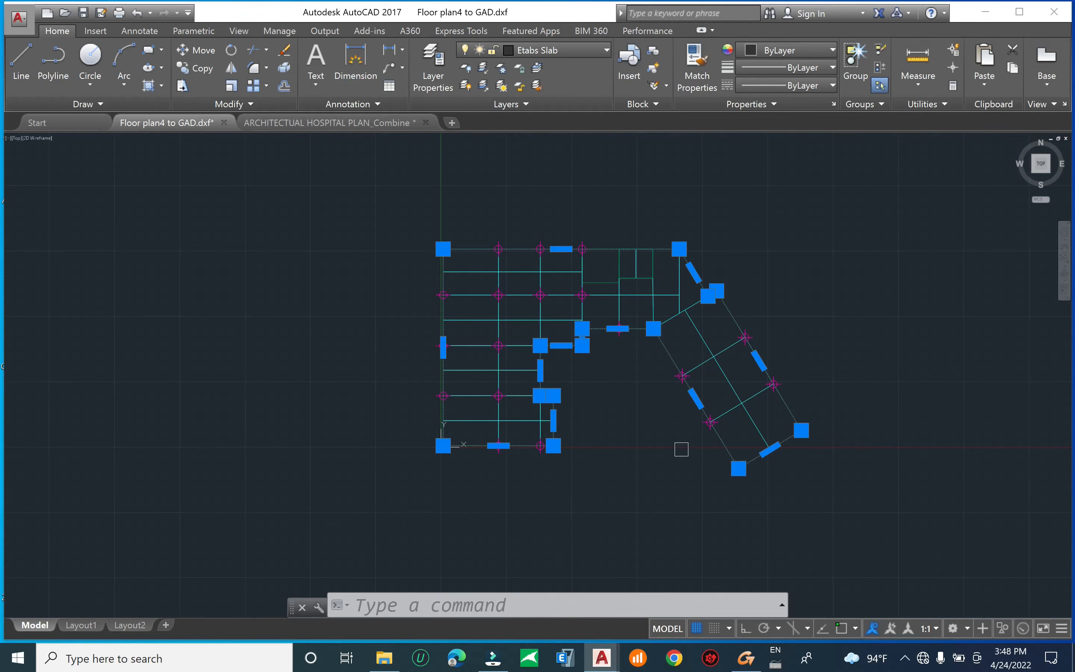
scroll(567, 448, up, 2)
middle_drag(596, 397, 568, 556)
scroll(334, 289, up, 4)
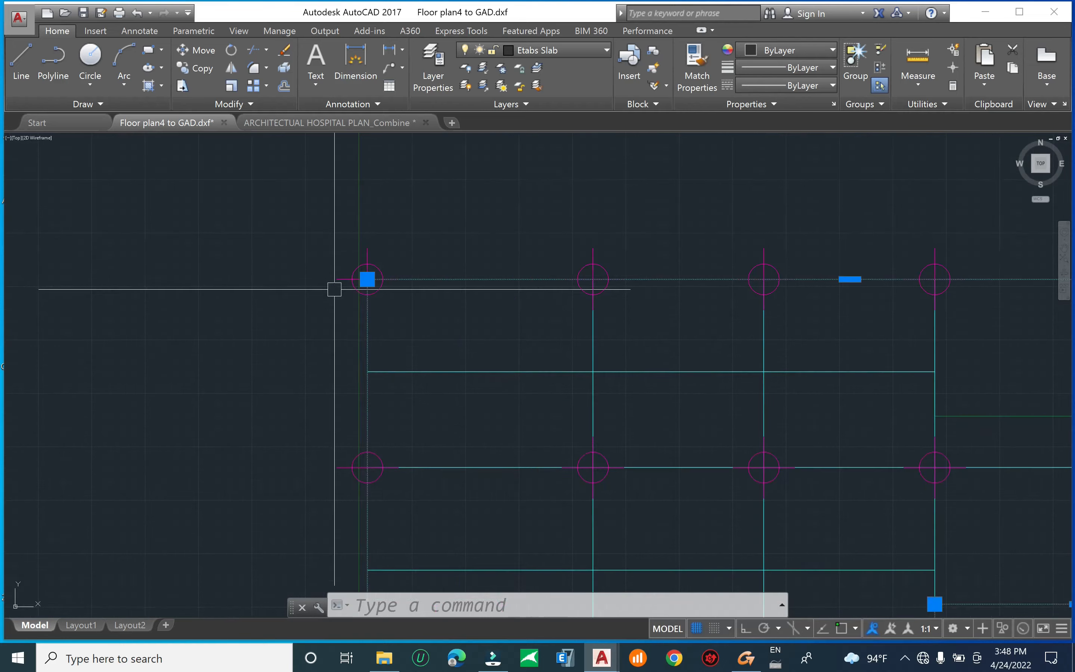
scroll(343, 270, down, 6)
middle_drag(529, 374, 509, 350)
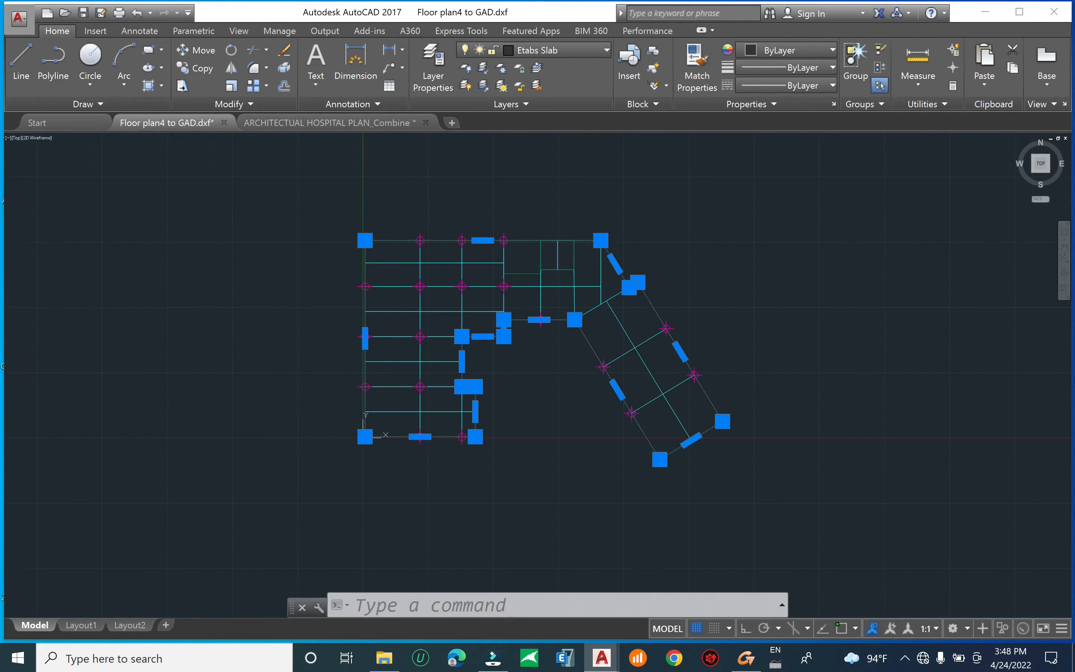
key(Escape)
key(Escape)
key(Escape)
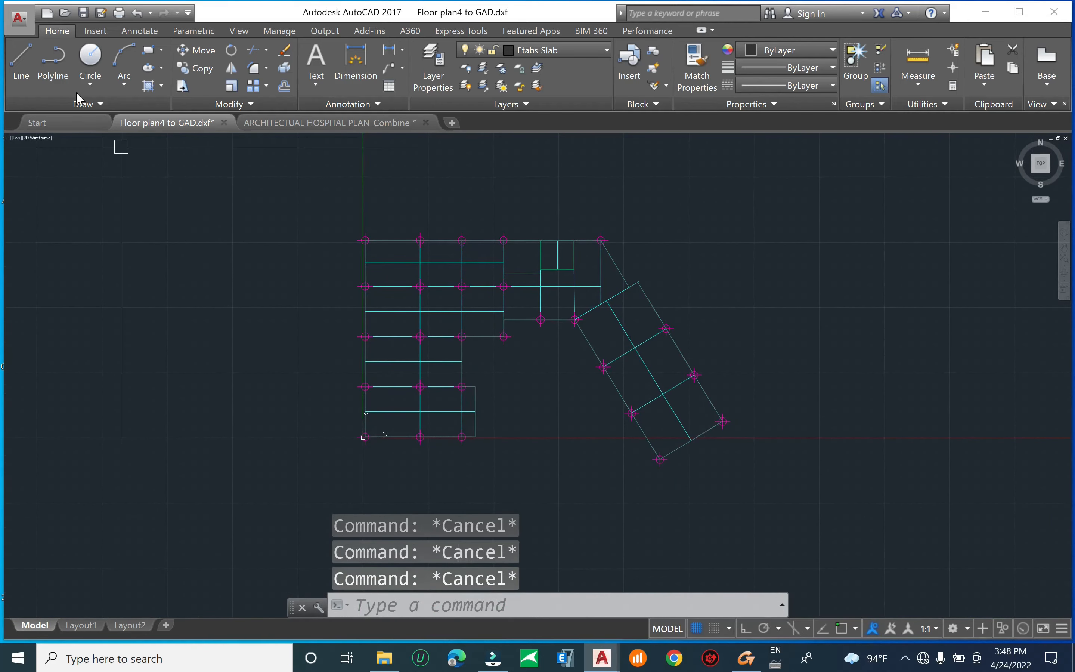
Save the drawing as Floor plan4 to GAD.dxf in AutoCAD 2000/LT2000 DXF format, replacing the existing file
click(23, 14)
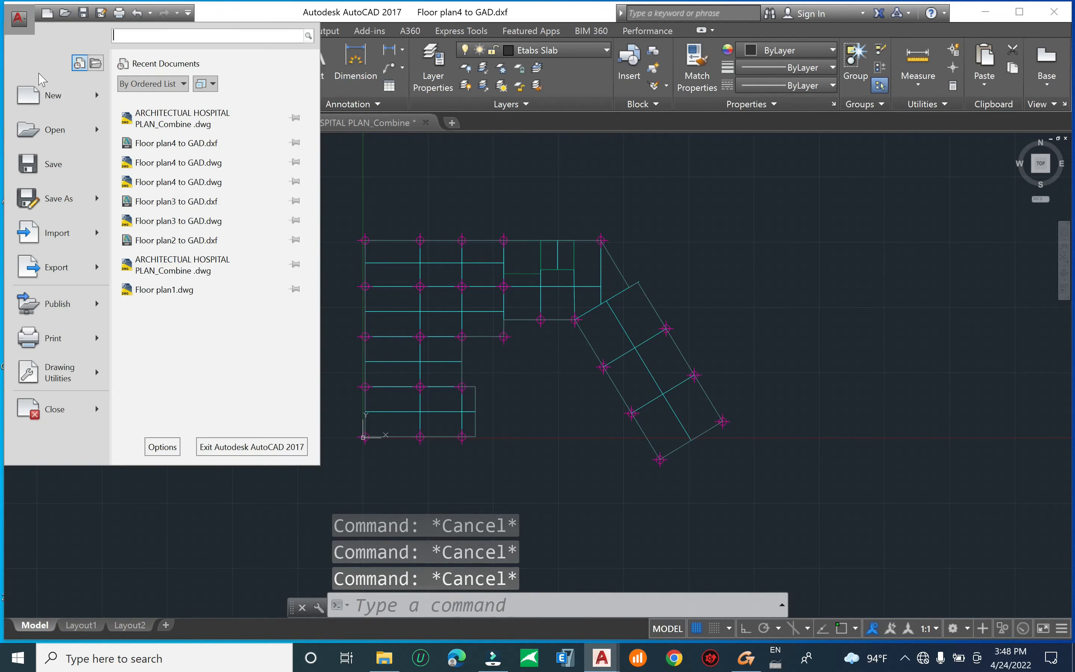
click(54, 190)
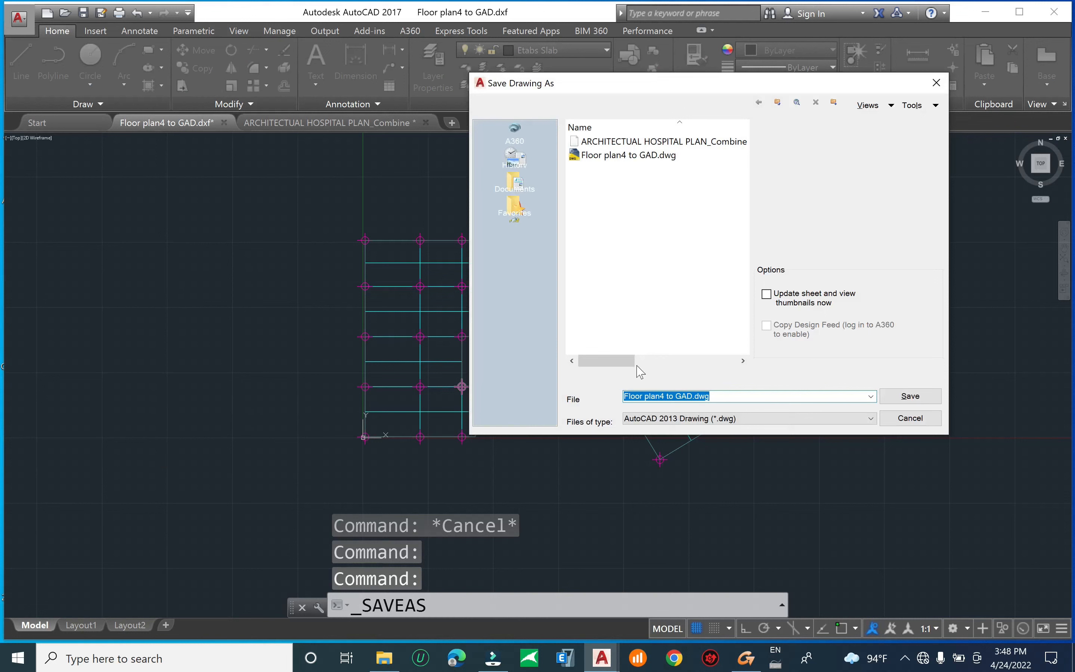
click(766, 418)
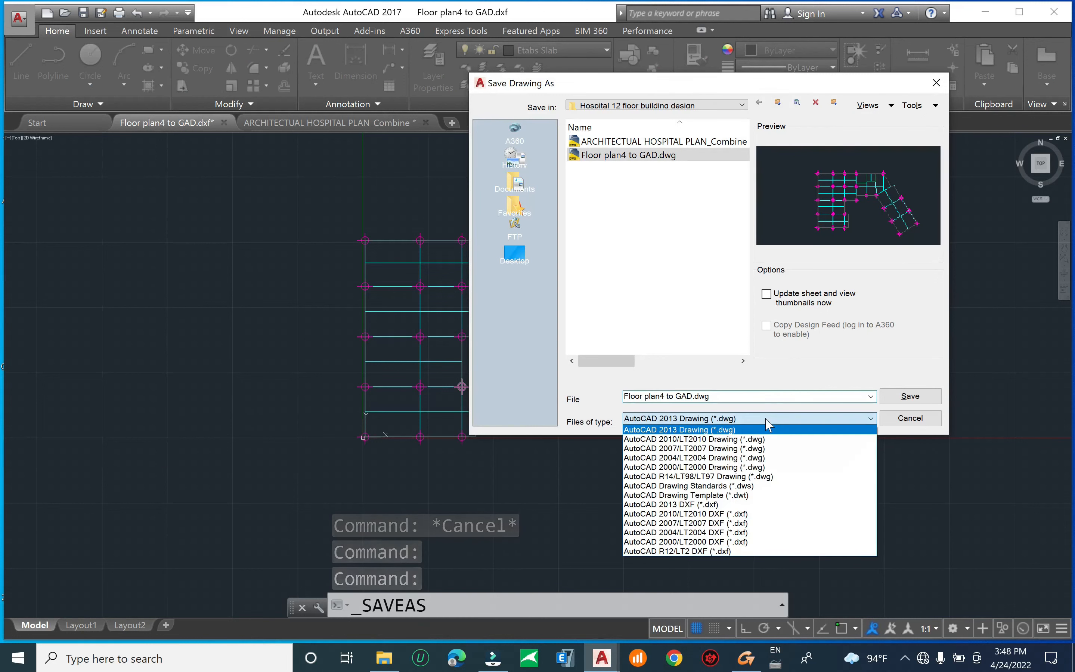
click(741, 541)
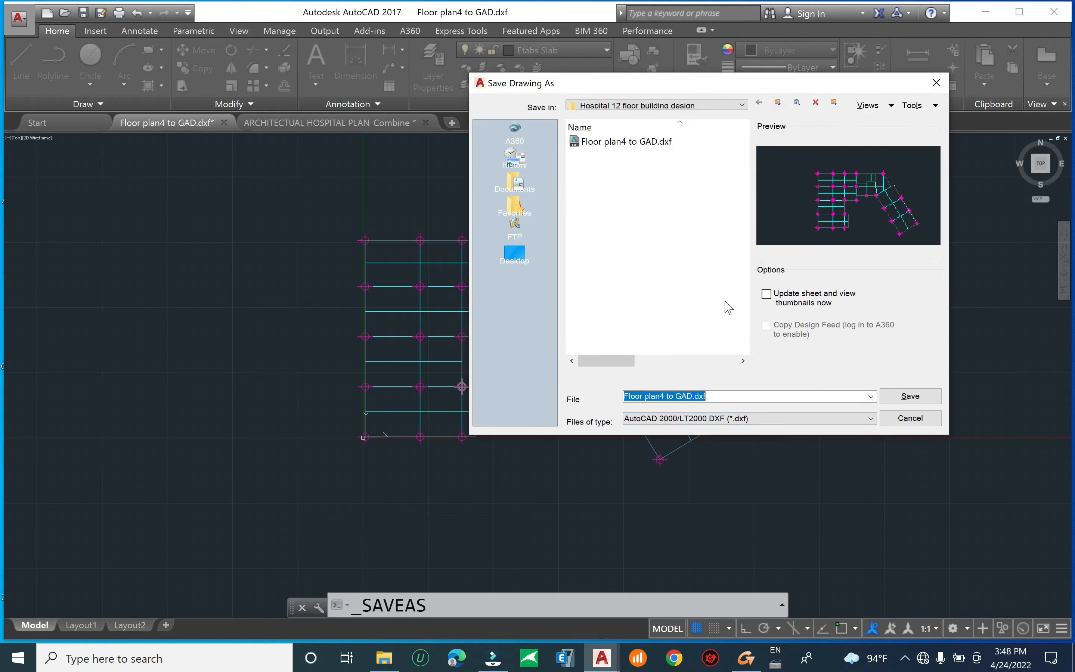
click(906, 396)
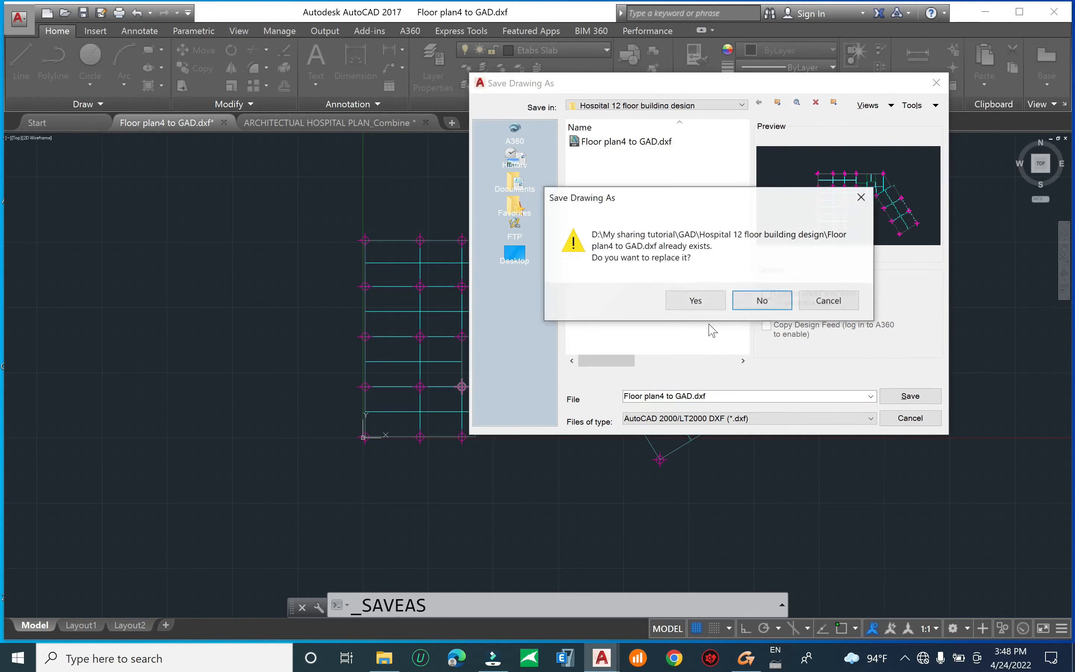
click(693, 300)
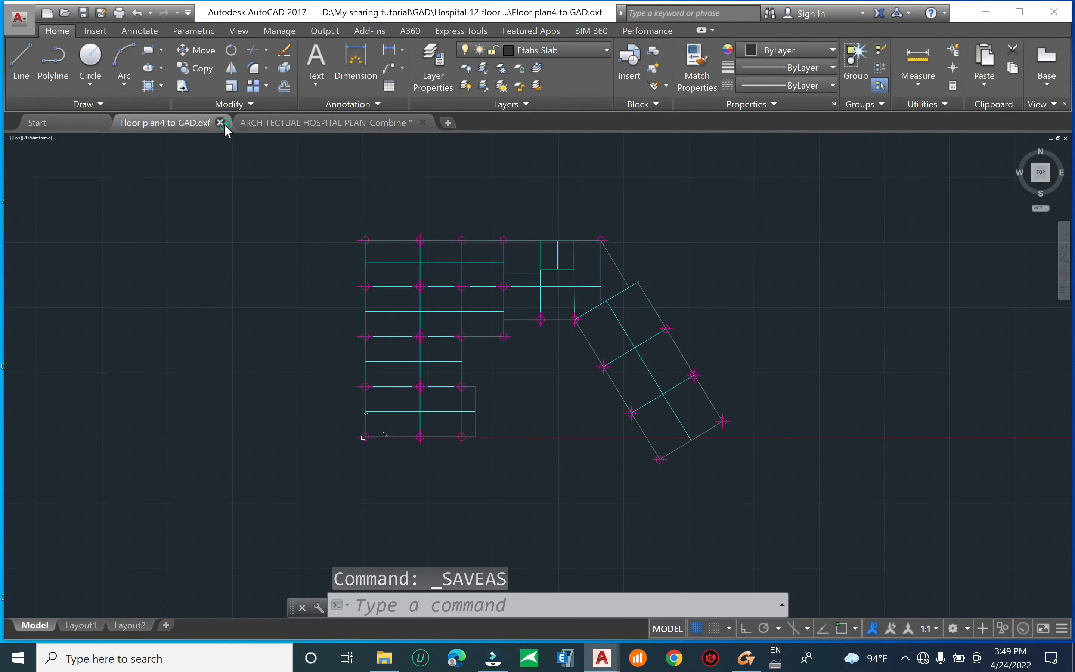
Save and close Floor plan4 to GAD.dxf, and close the ARCHITECTUAL HOSPITAL PLAN_Combine drawing
key(ctrl+s)
click(578, 373)
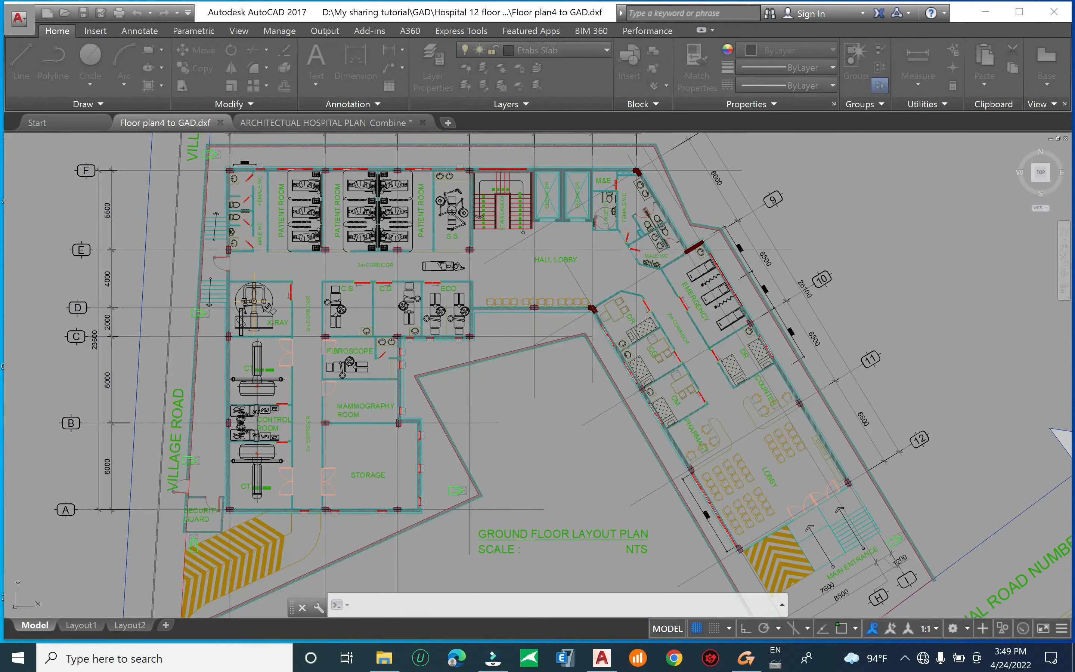
click(220, 122)
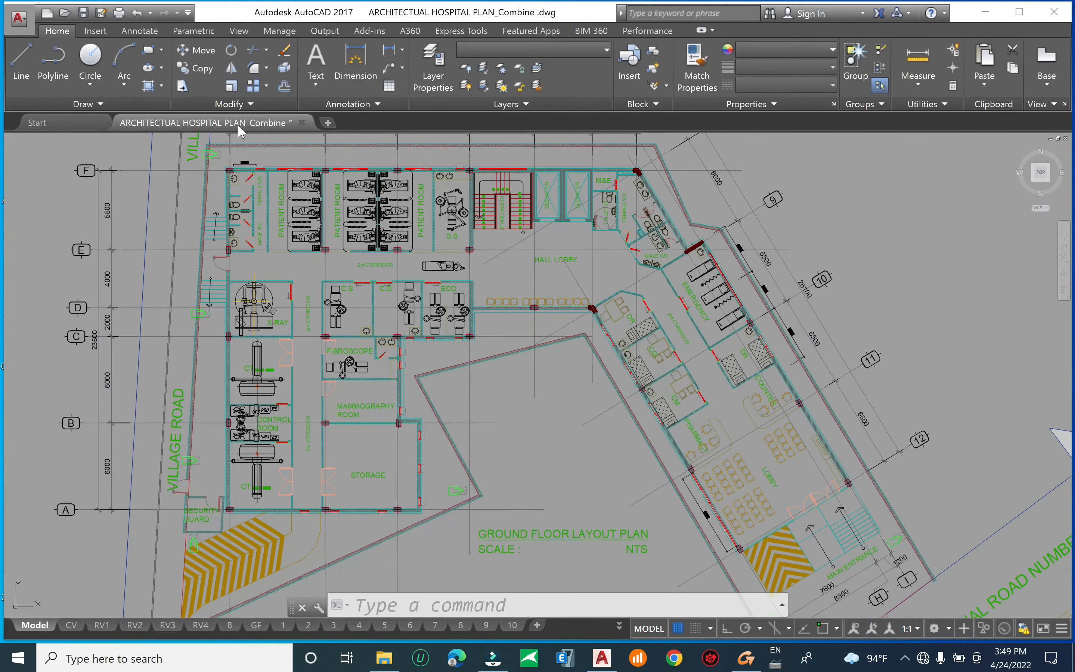
click(300, 122)
click(585, 361)
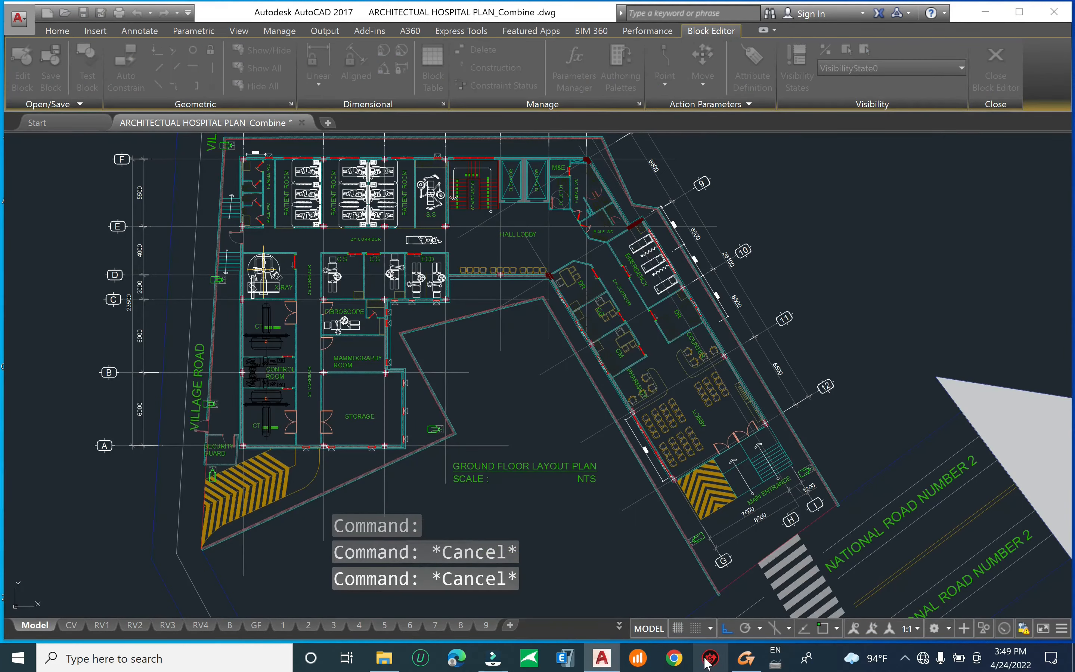
click(550, 364)
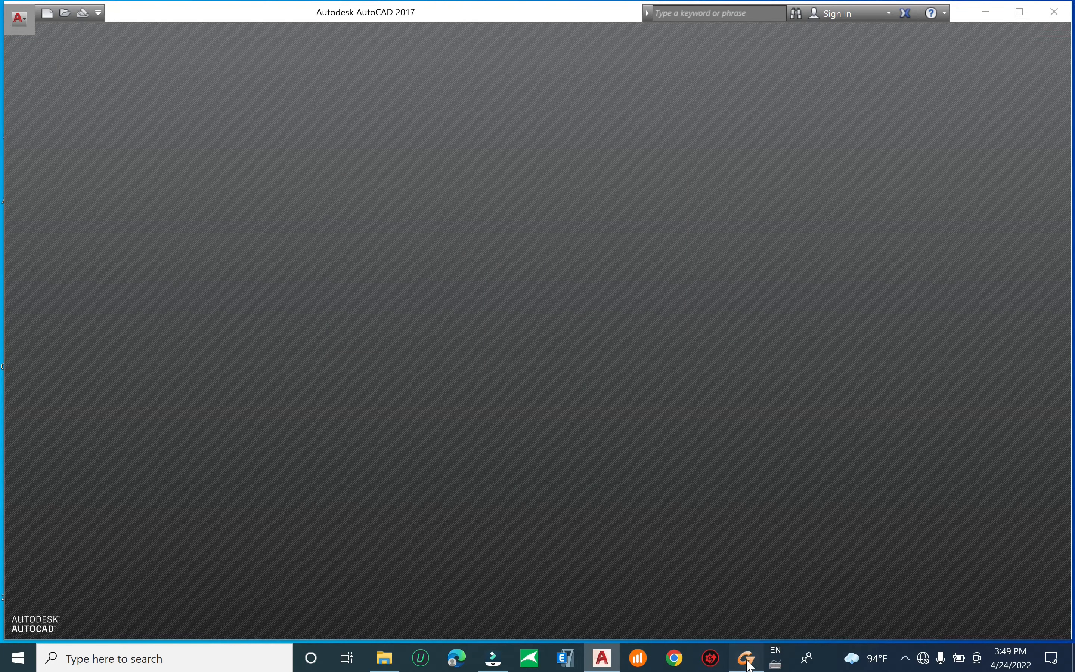
Switch to Advance Design and shrink the command line area to enlarge the model view
click(748, 661)
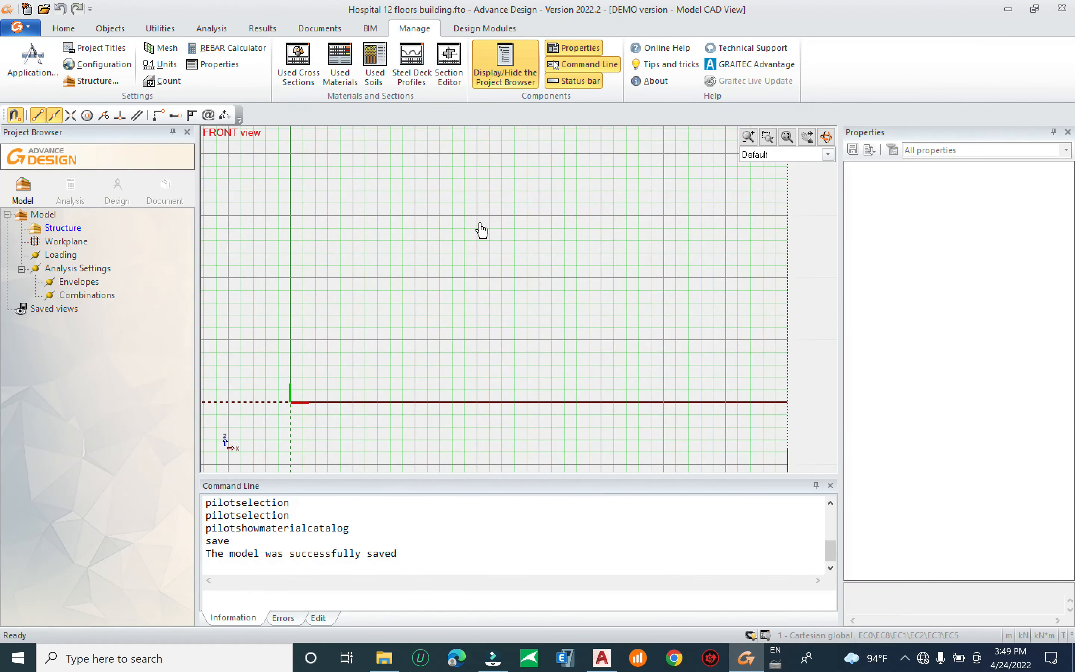
middle_drag(404, 293, 478, 329)
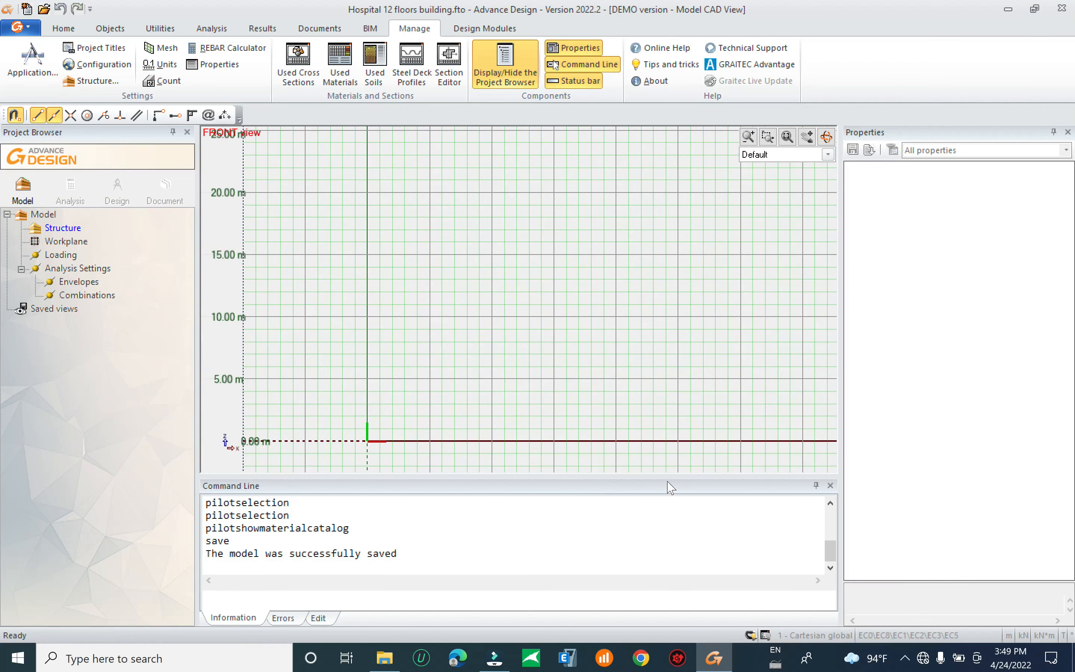
drag(676, 477, 674, 559)
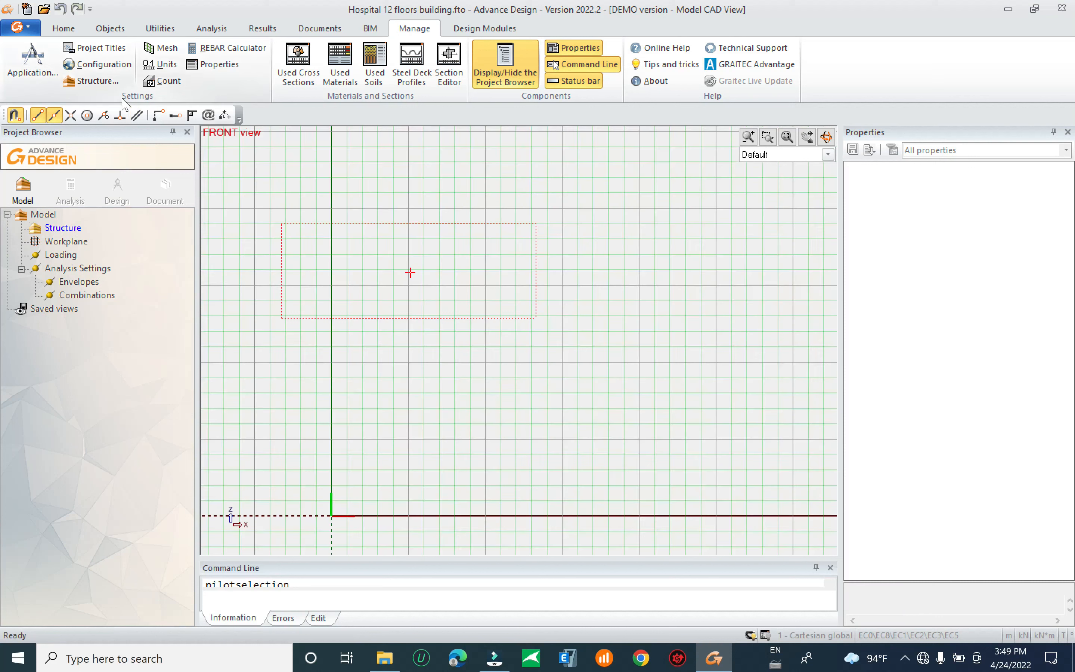
click(366, 28)
click(417, 29)
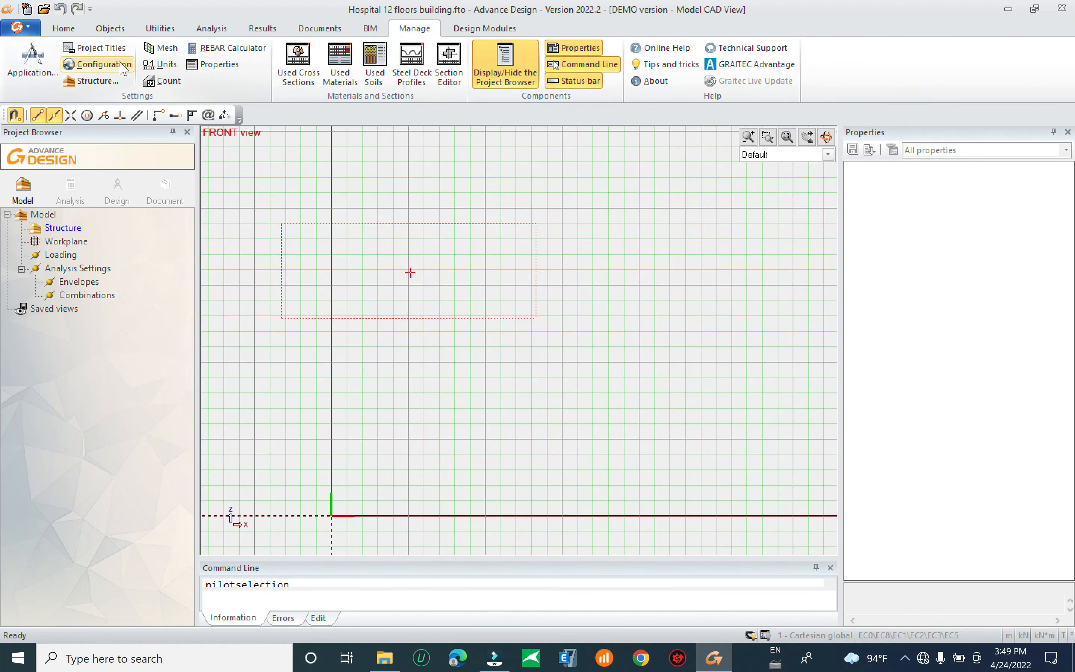
Review the project titles of the hospital building model and close them
click(95, 49)
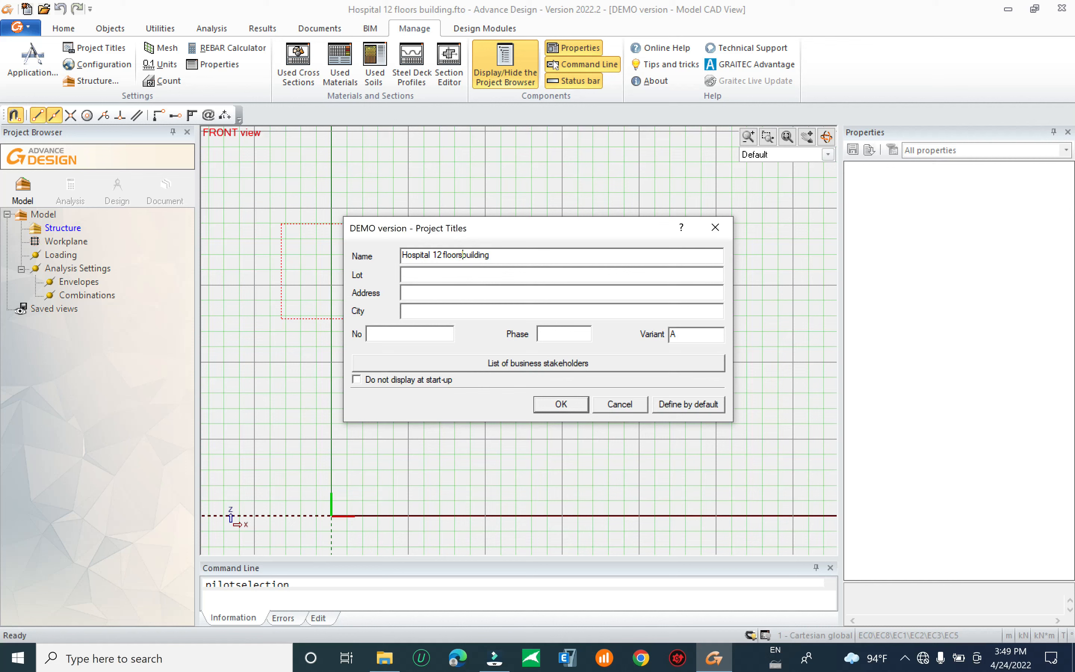
click(562, 405)
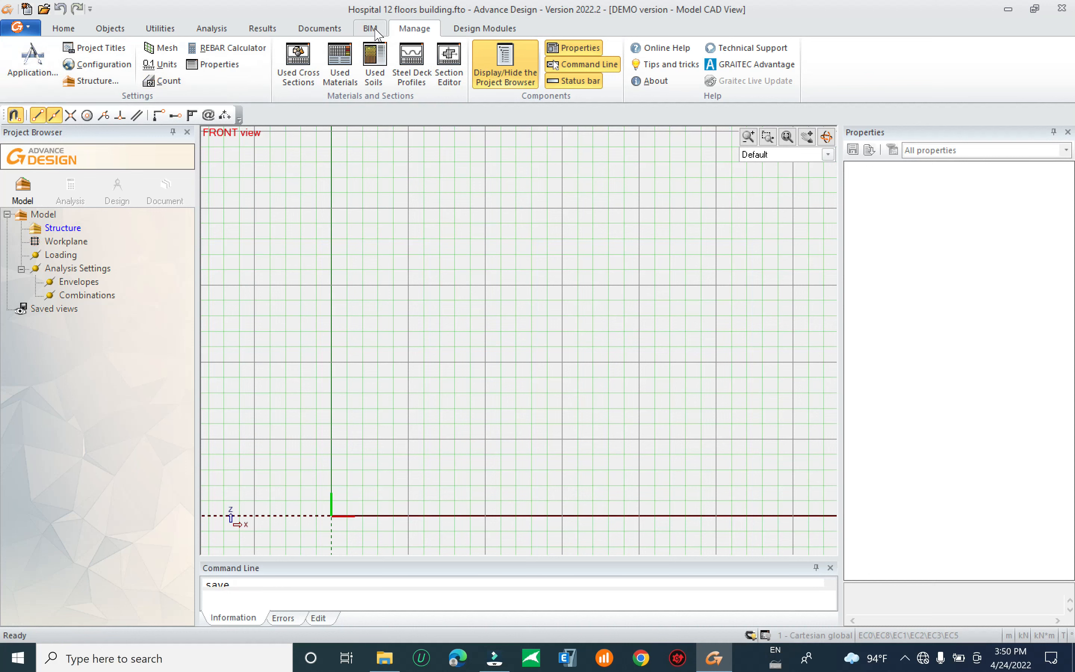
right_click(44, 213)
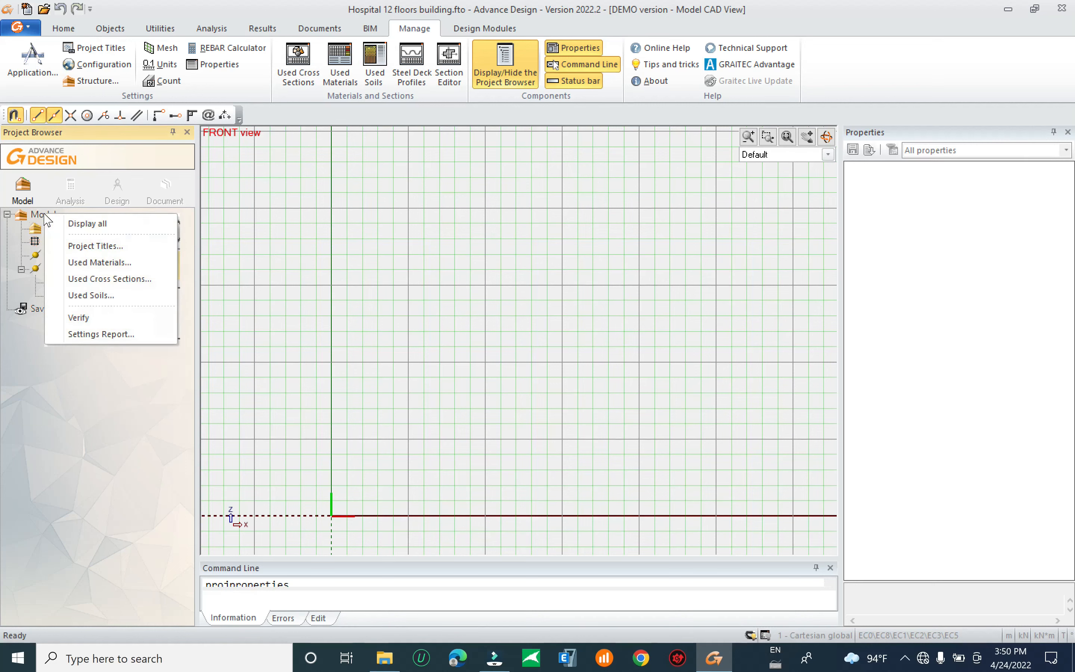
click(107, 247)
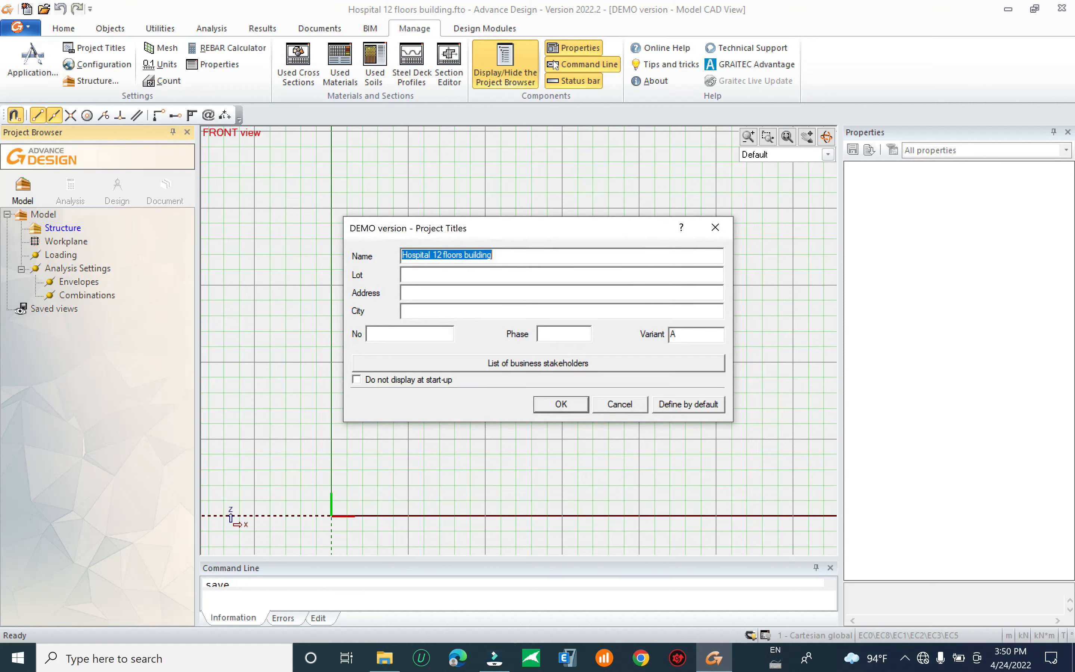
click(715, 228)
Review the cross sections defined in the model and close their list
right_click(48, 218)
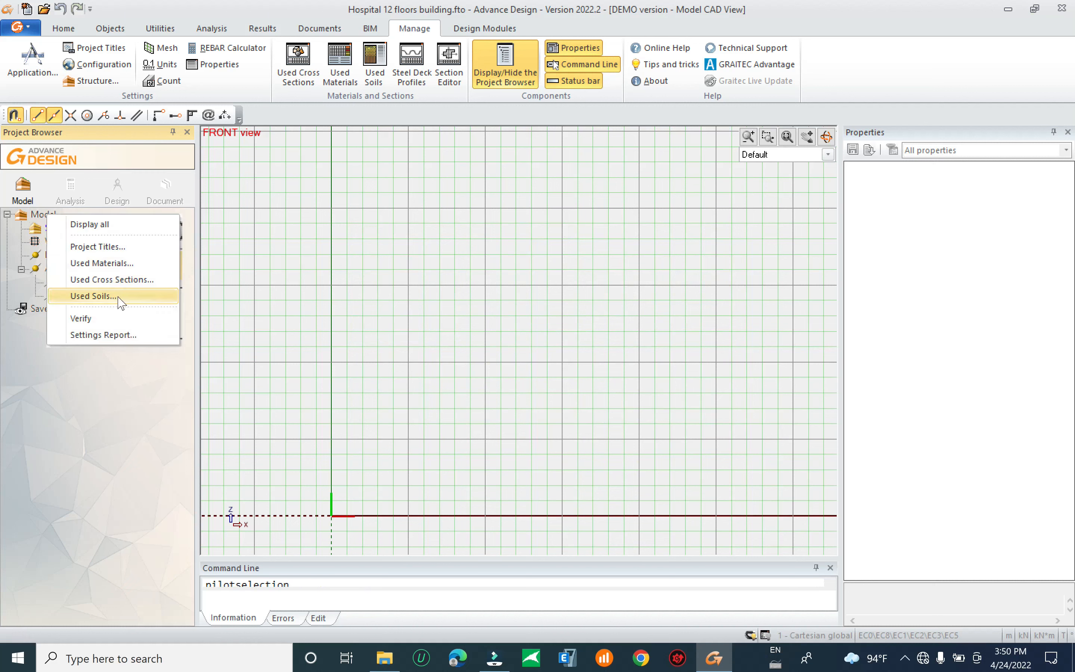
click(134, 284)
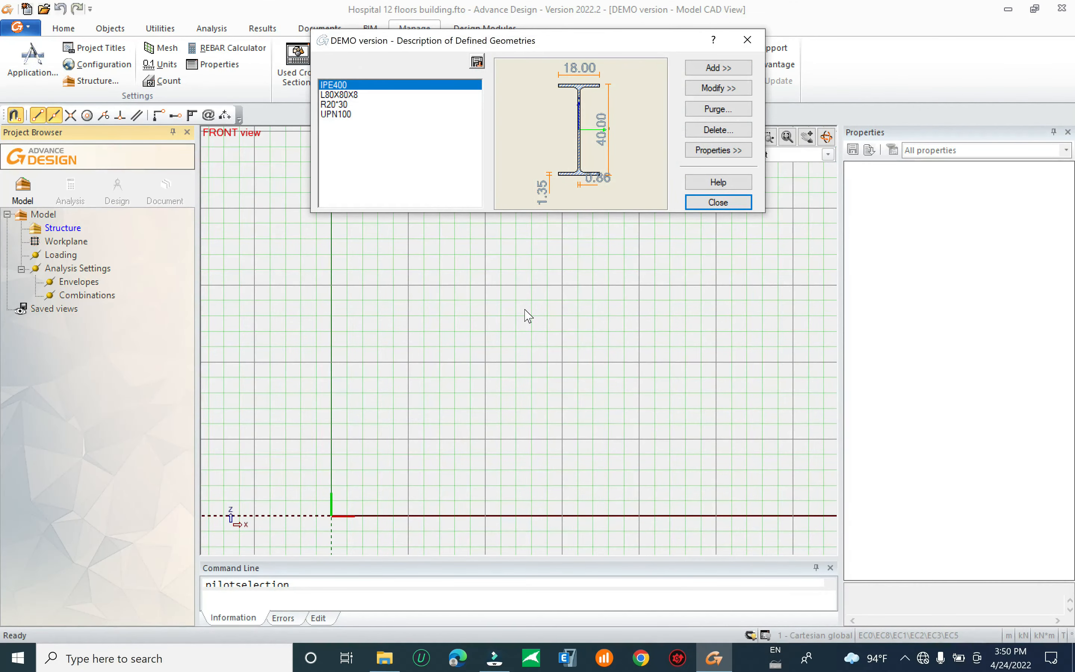
click(747, 40)
Open the materials used in the model and examine the EN206 properties of concrete C30/37, including fyk and fywk
click(44, 215)
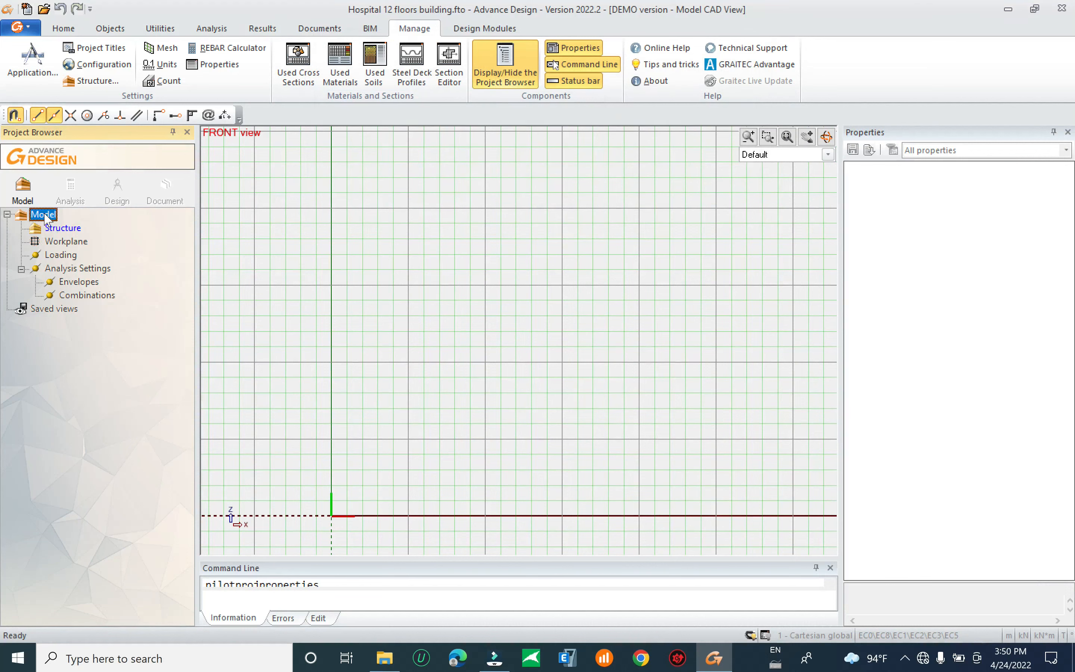
right_click(44, 214)
click(116, 274)
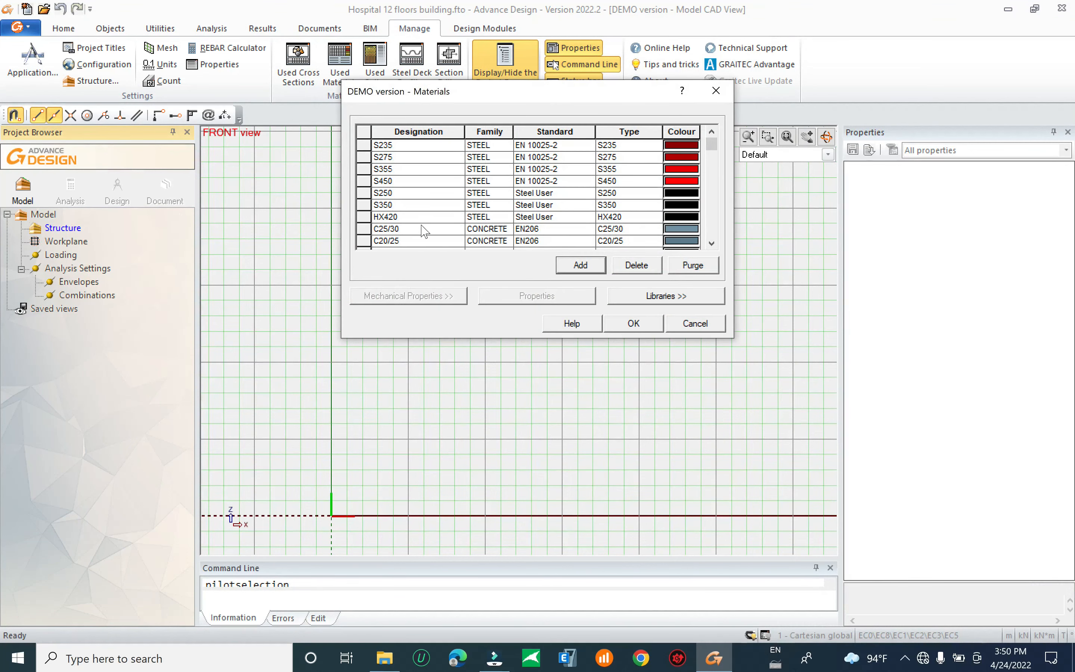
click(711, 243)
click(711, 243)
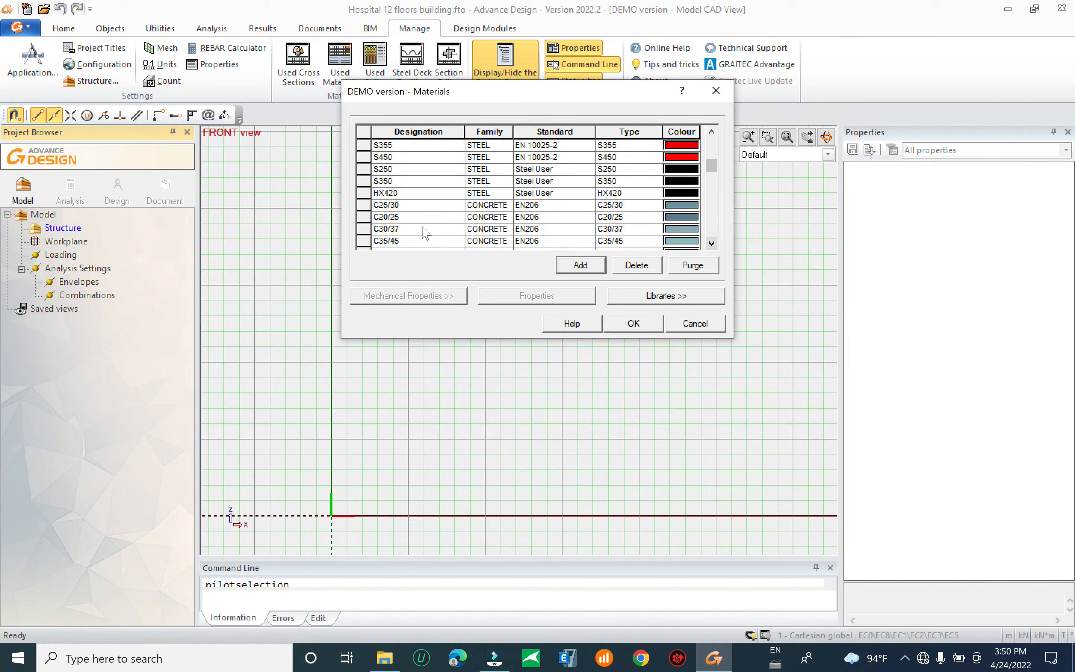
click(373, 229)
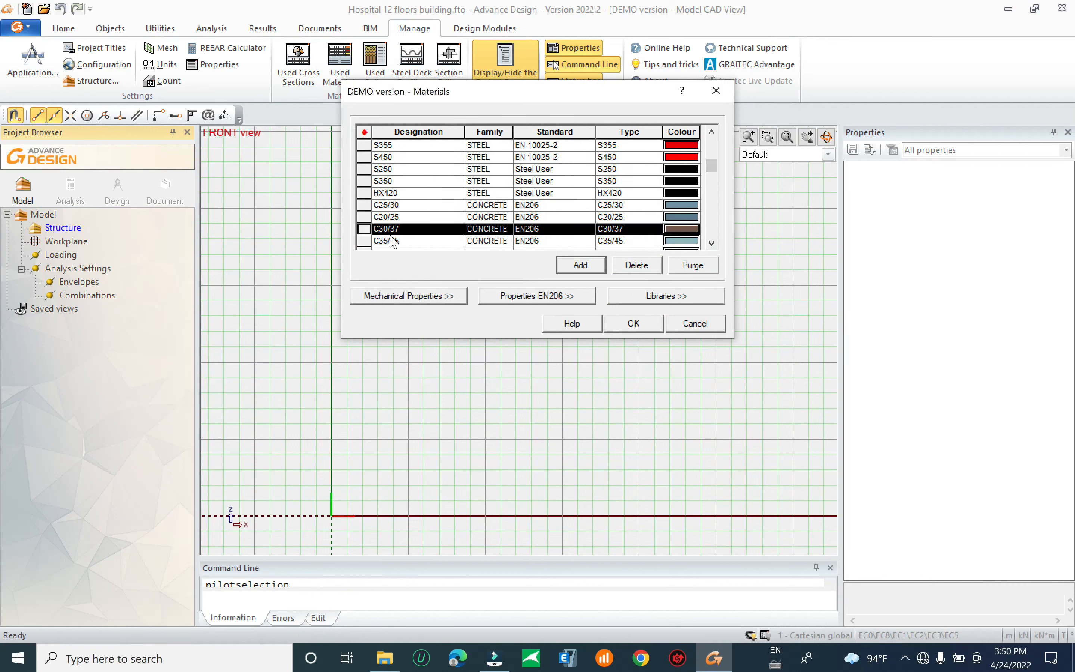
click(535, 296)
double_click(555, 369)
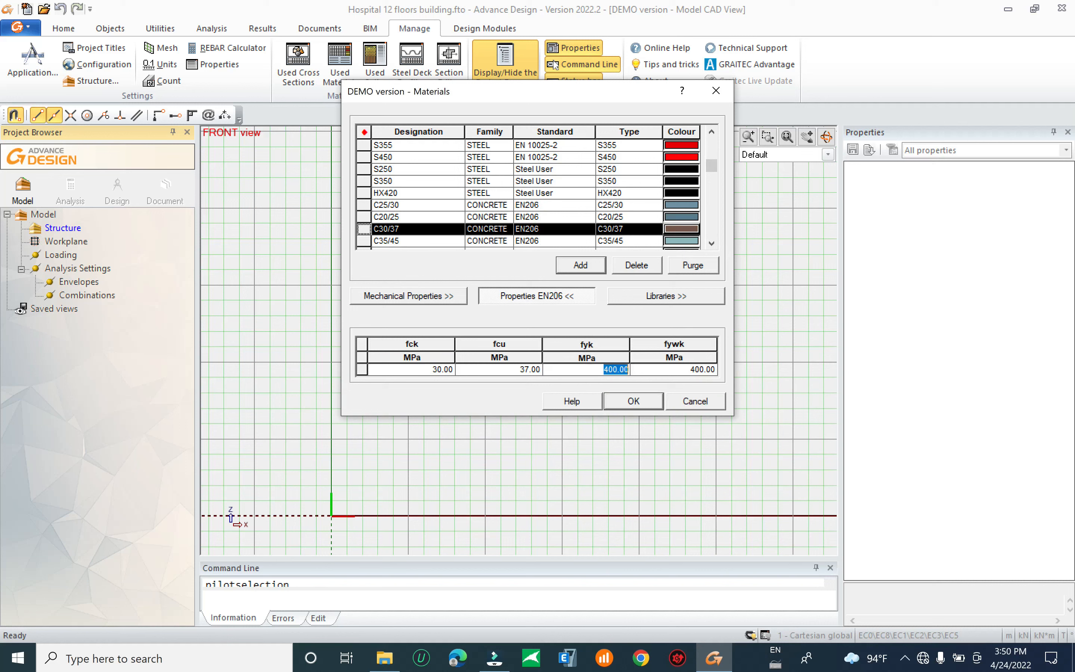
click(700, 369)
click(684, 370)
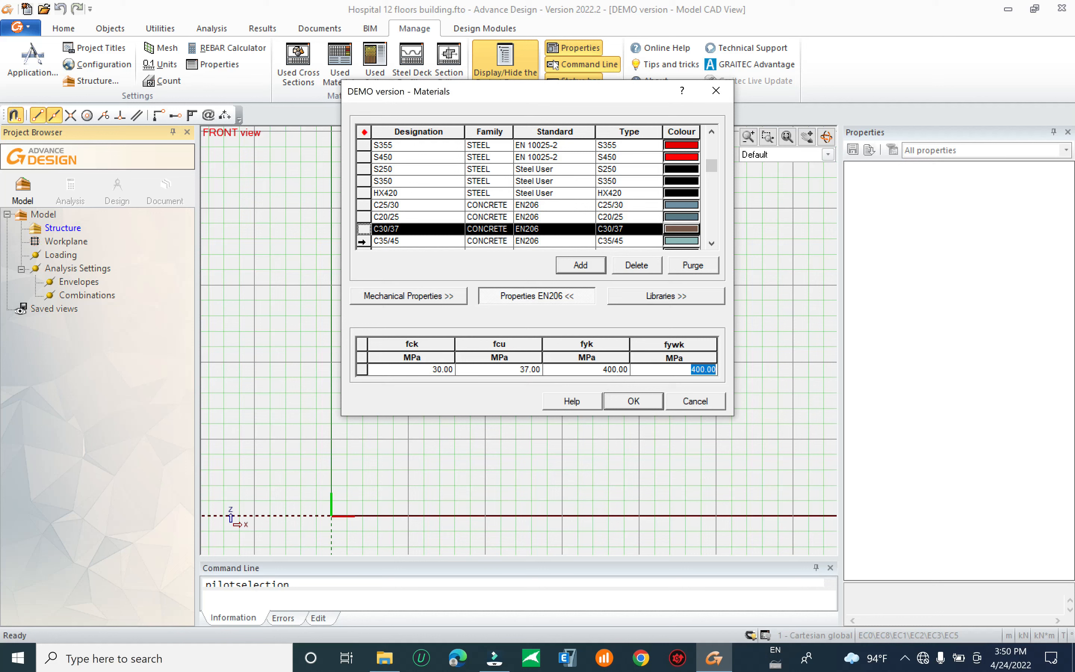
Check the EN206 properties of concrete C35/45 and close the materials list
click(363, 242)
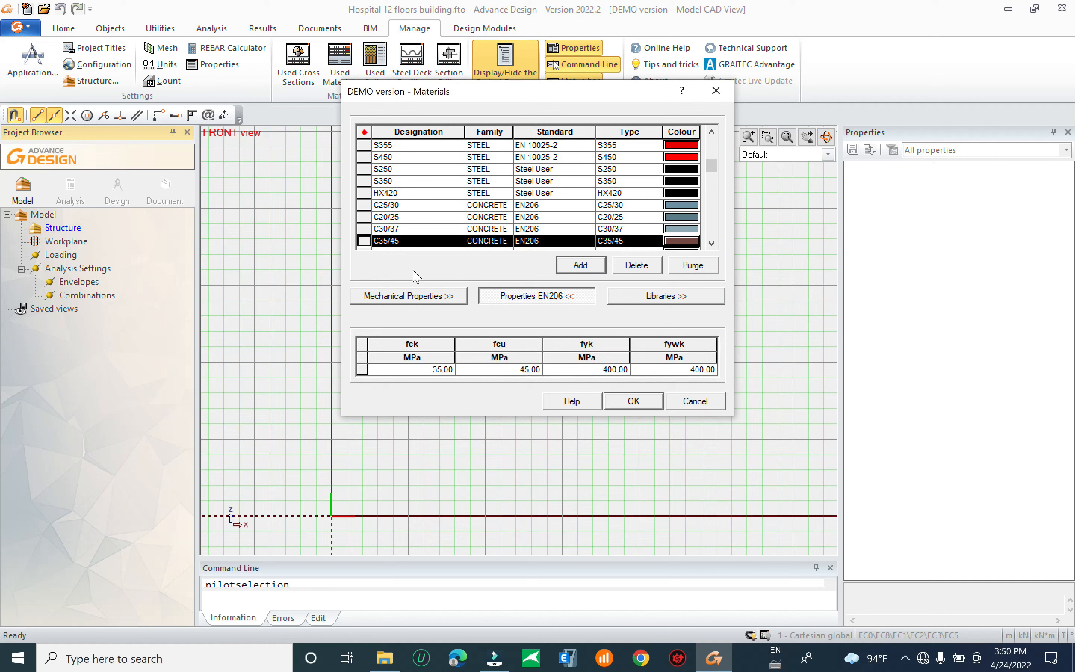
click(584, 371)
click(632, 401)
middle_drag(408, 278, 411, 276)
drag(502, 250, 371, 296)
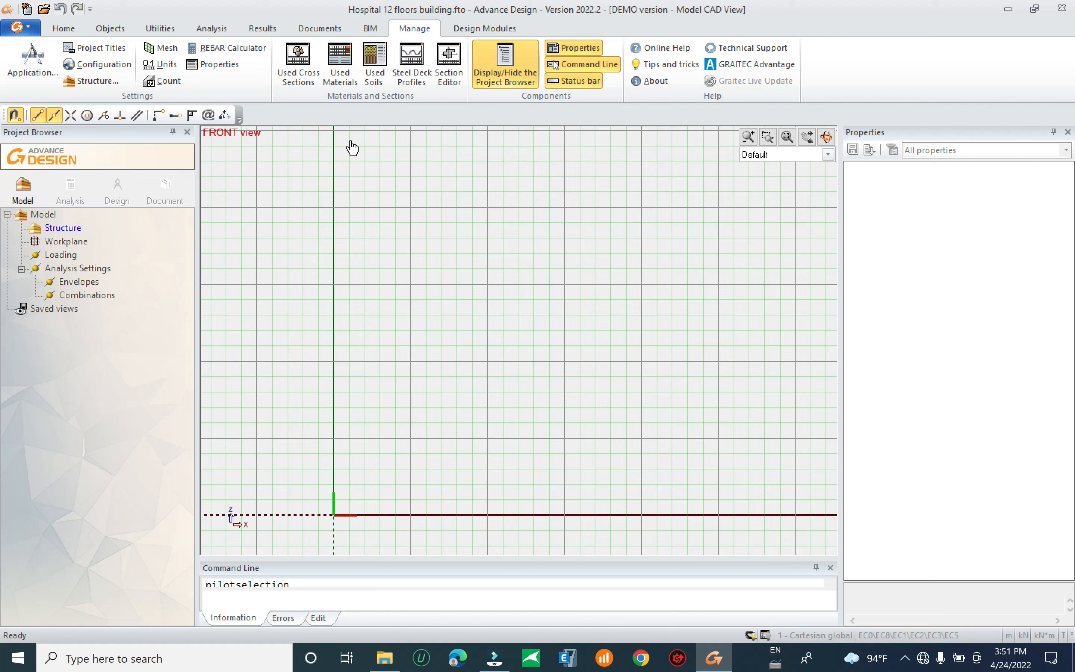
Show the model in top view and align the workplane with that view
click(64, 28)
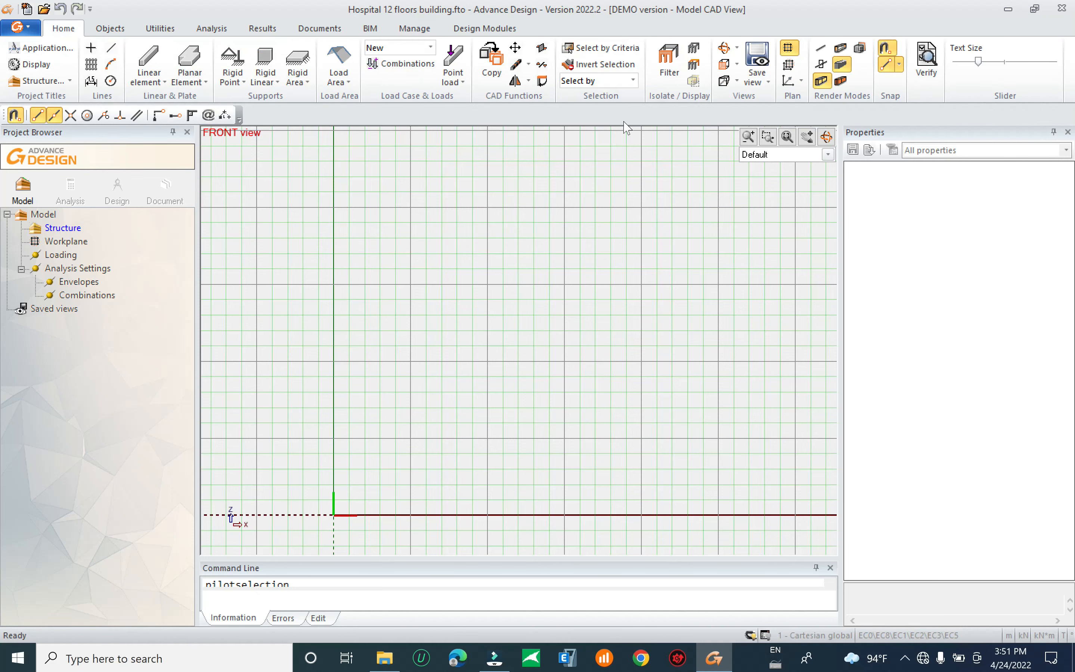
click(736, 65)
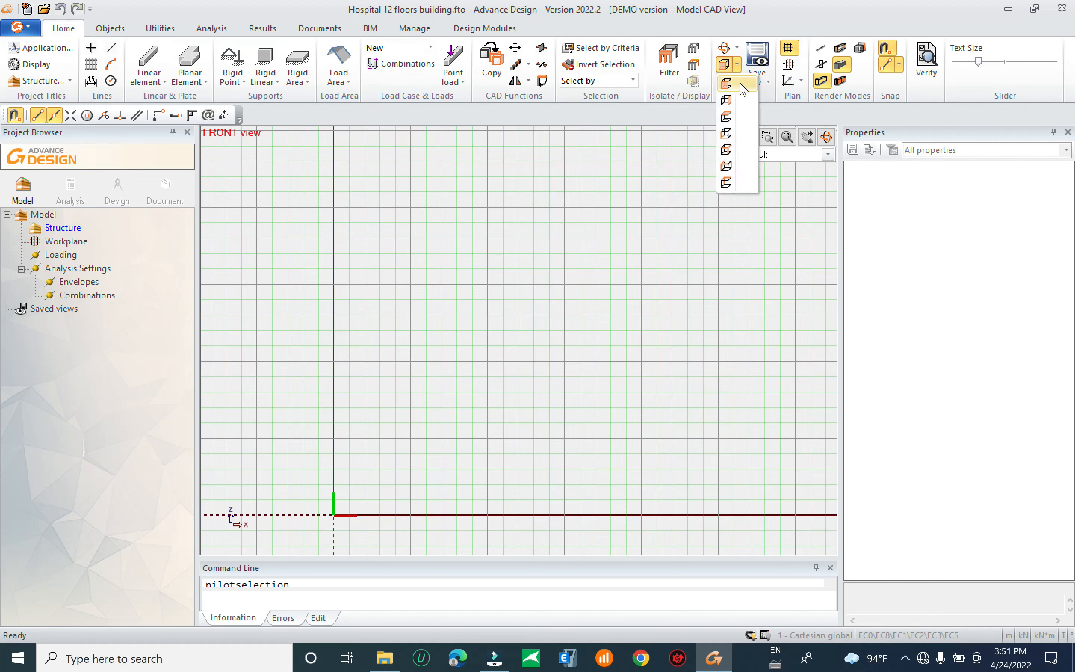
click(733, 116)
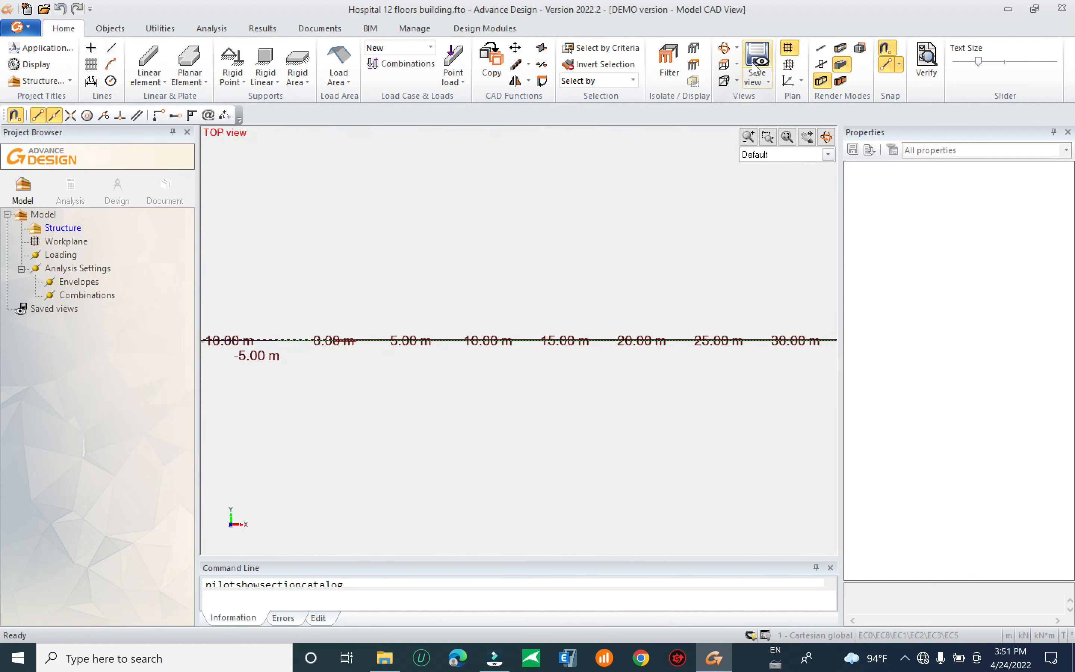
click(788, 65)
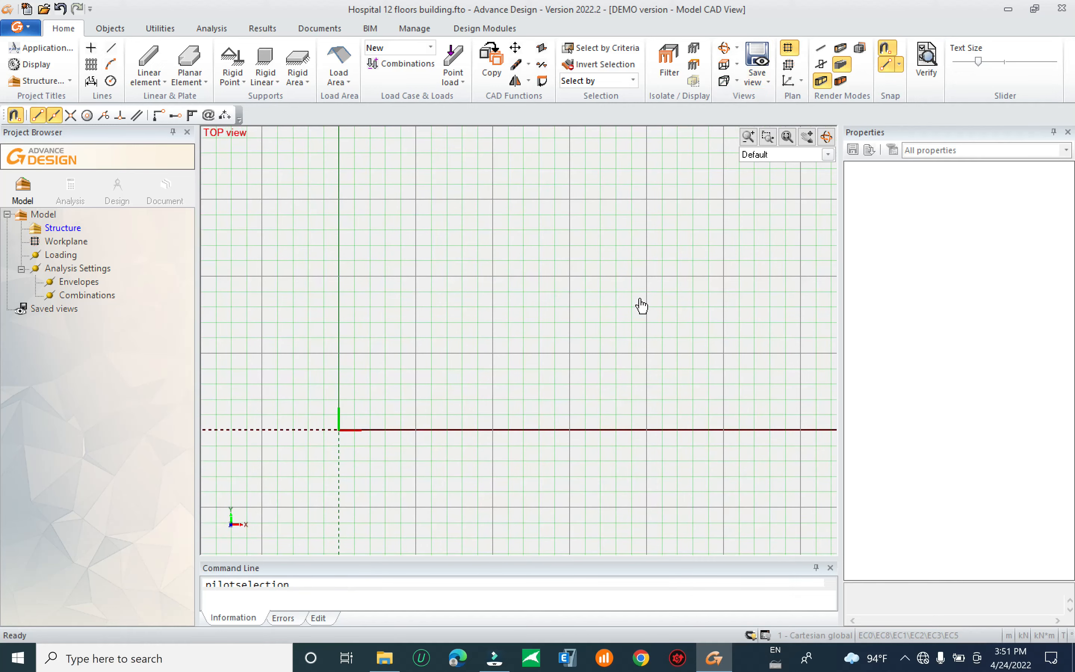
scroll(474, 351, down, 1)
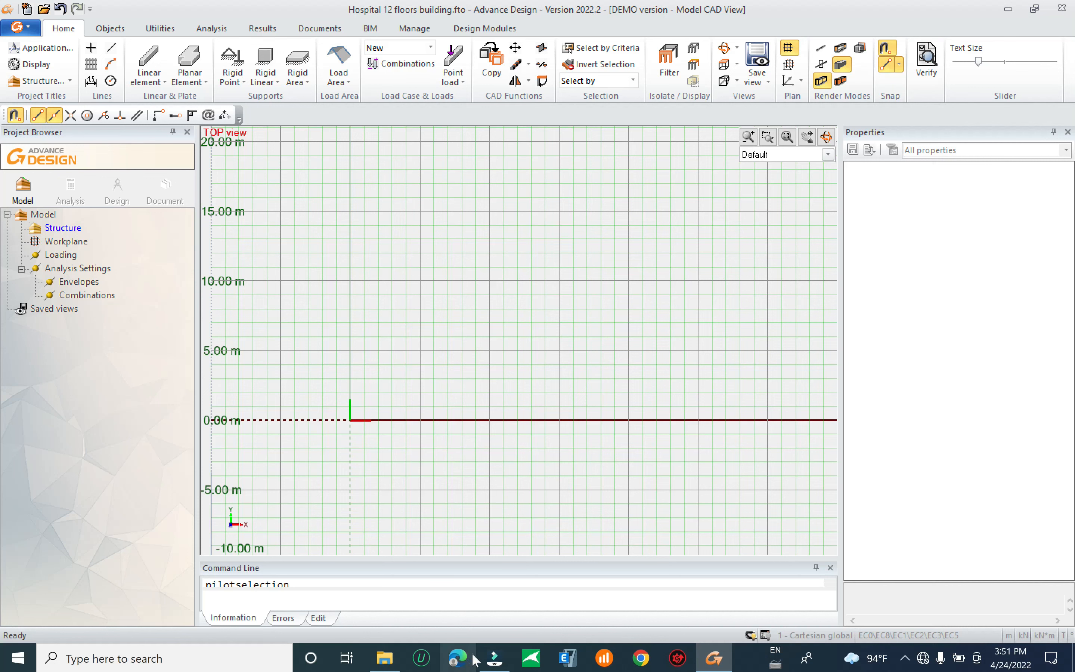
middle_drag(470, 387, 460, 450)
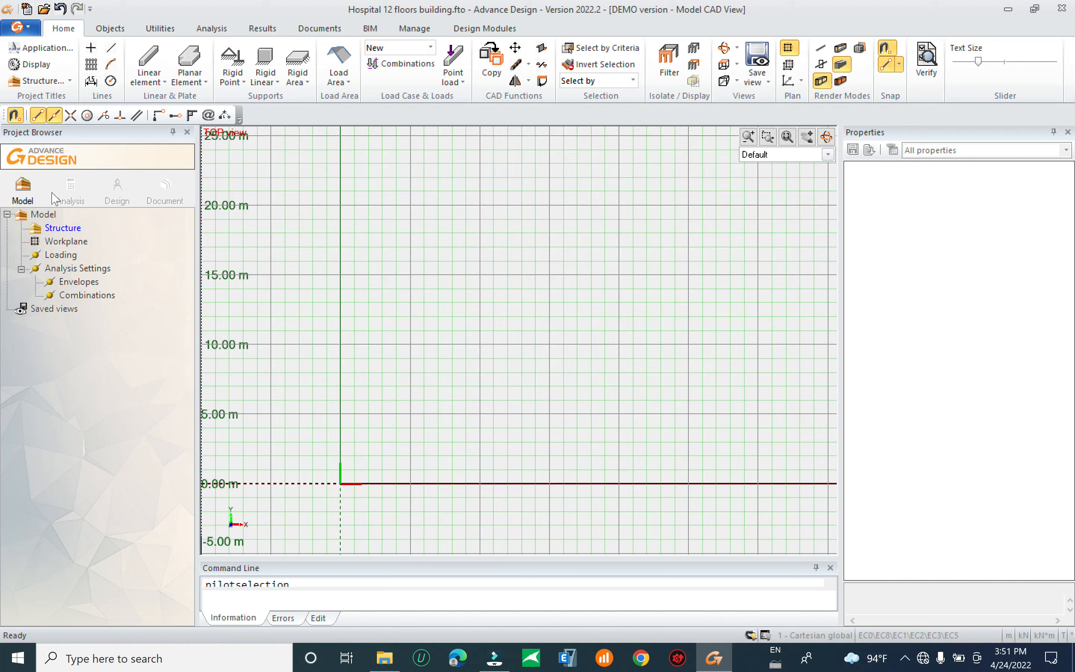
Start importing a DXF file into the model
click(29, 29)
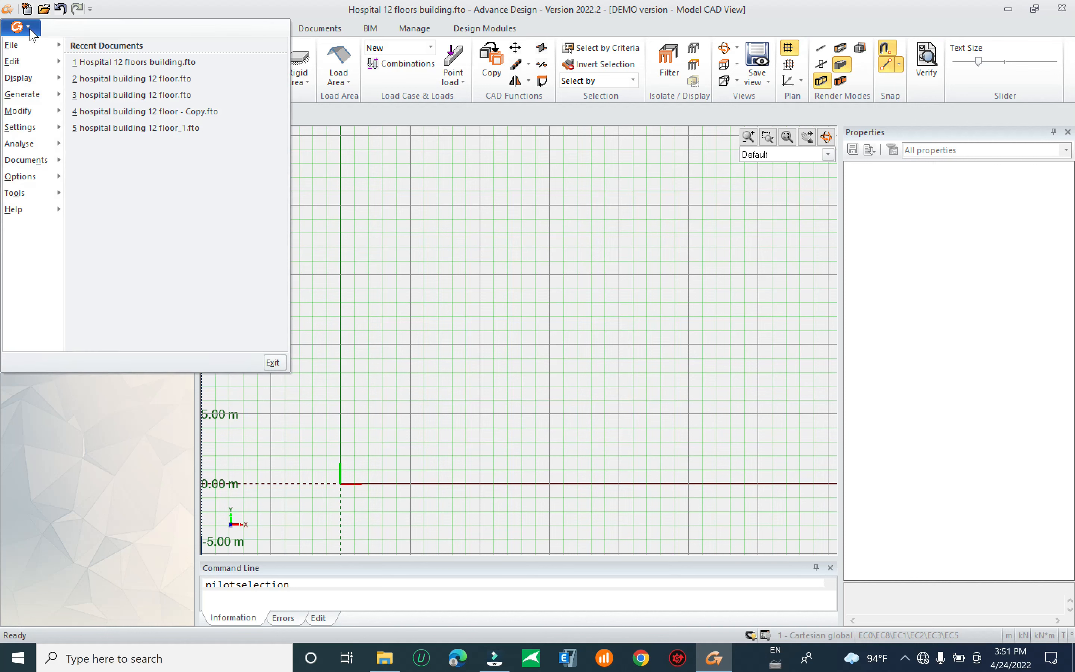
mouse_move(39, 45)
mouse_move(165, 245)
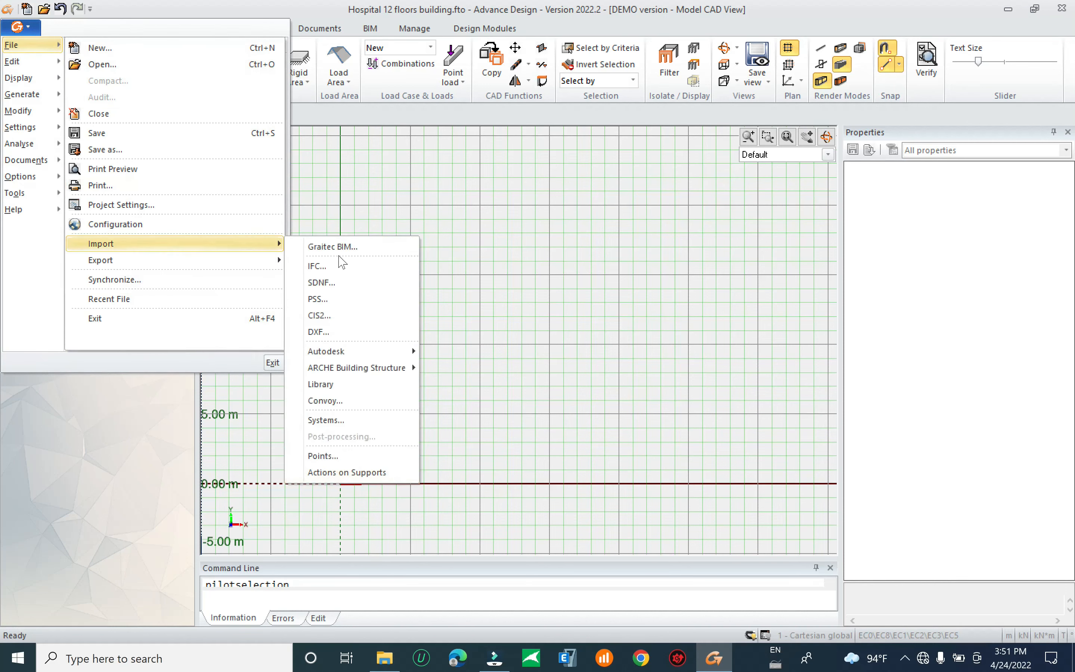
click(334, 334)
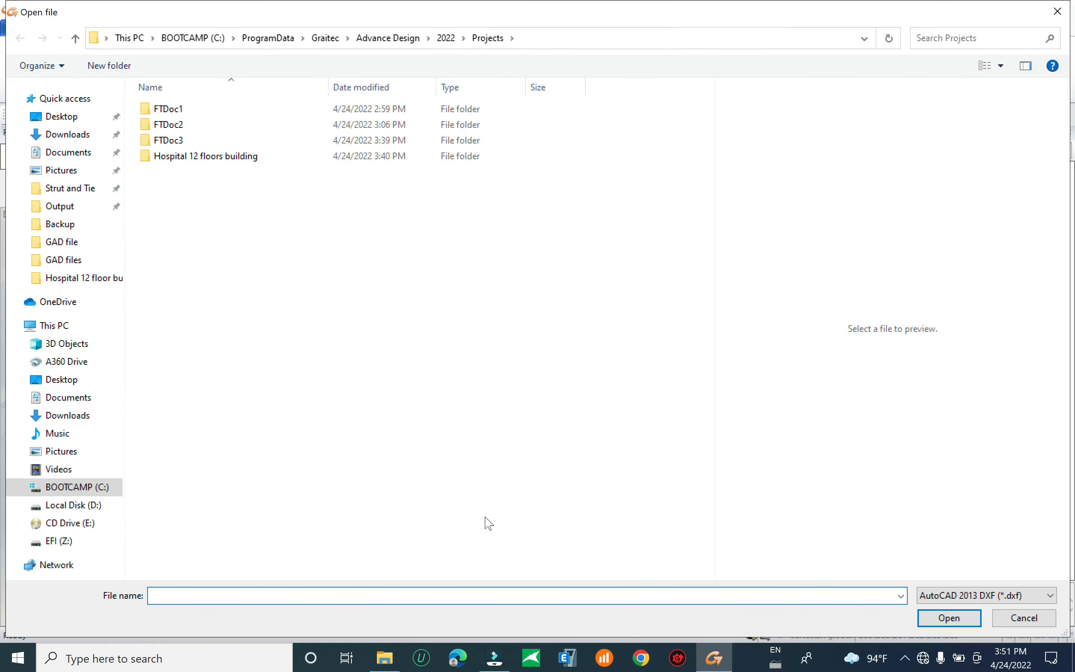
Try to point the import file selection to the folder D:\My sharing tutorial\GAD\Hospital 12 floor building design
click(380, 660)
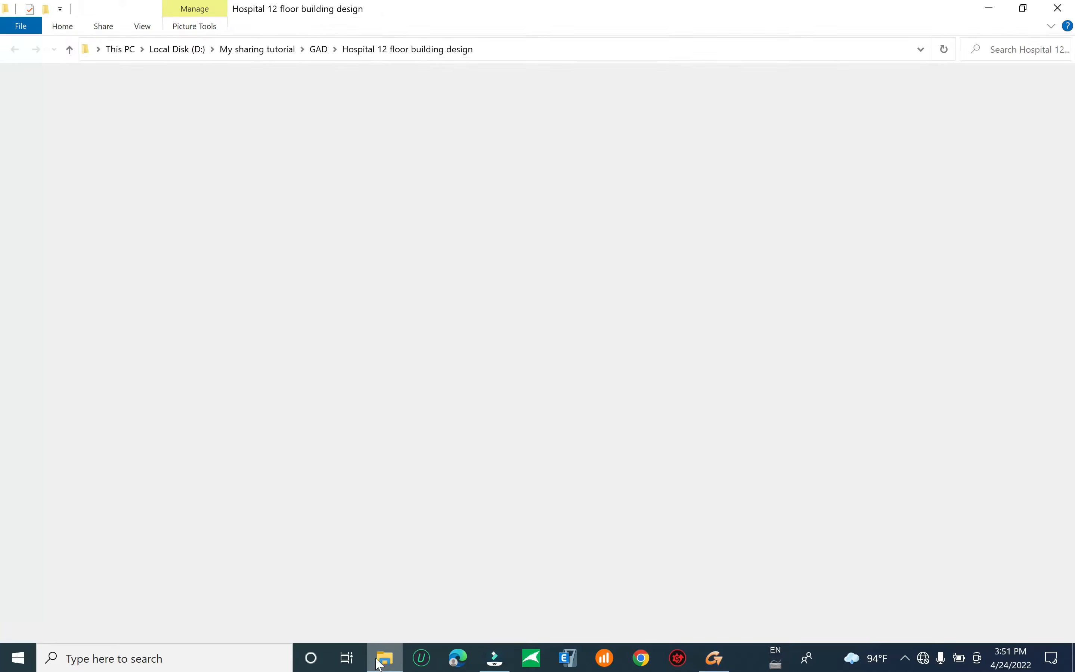
click(516, 50)
key(ctrl+c)
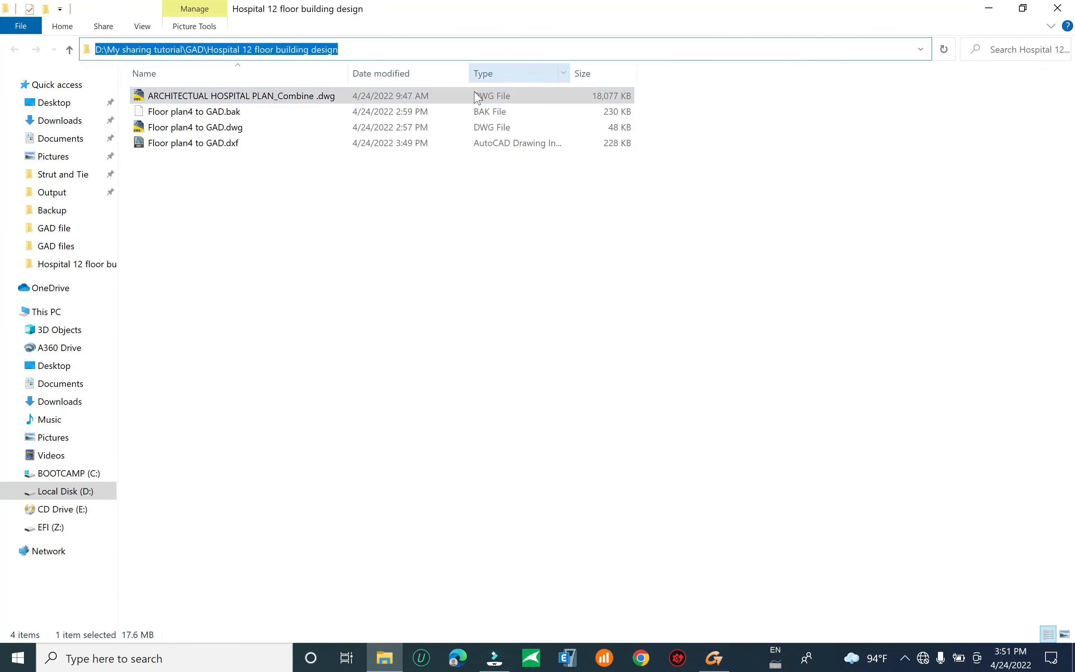
click(989, 7)
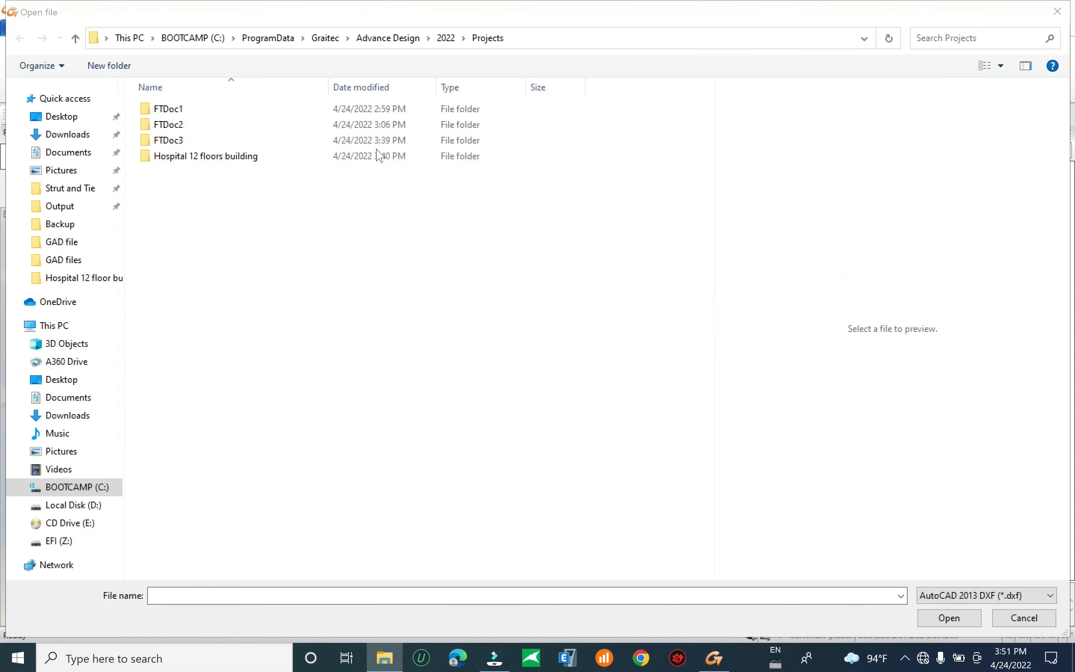
click(539, 39)
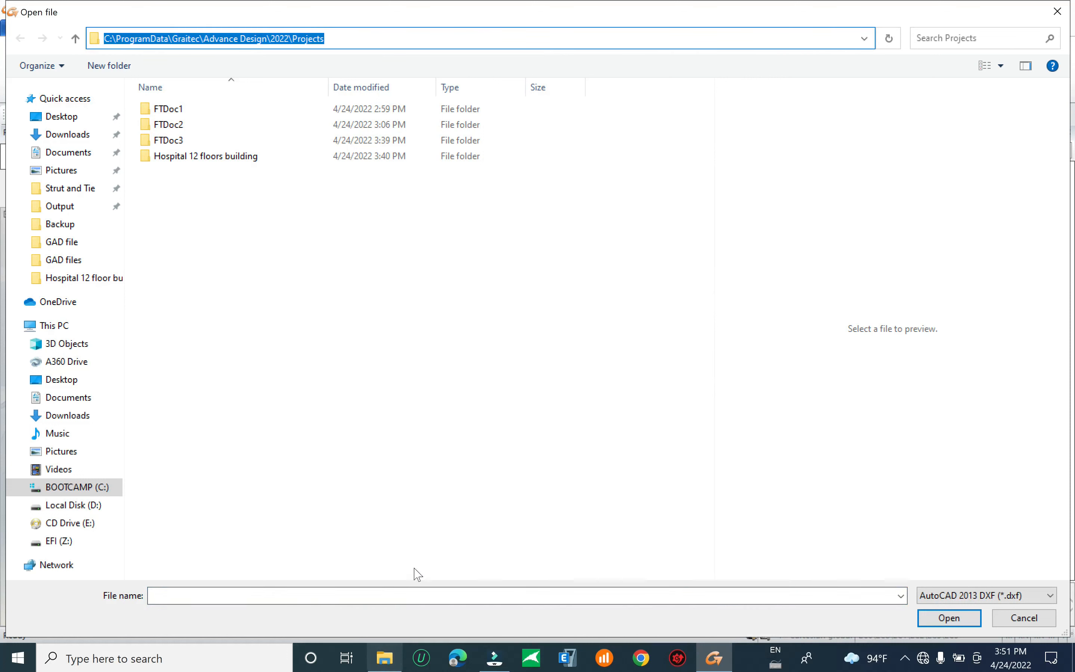
key(ctrl+v)
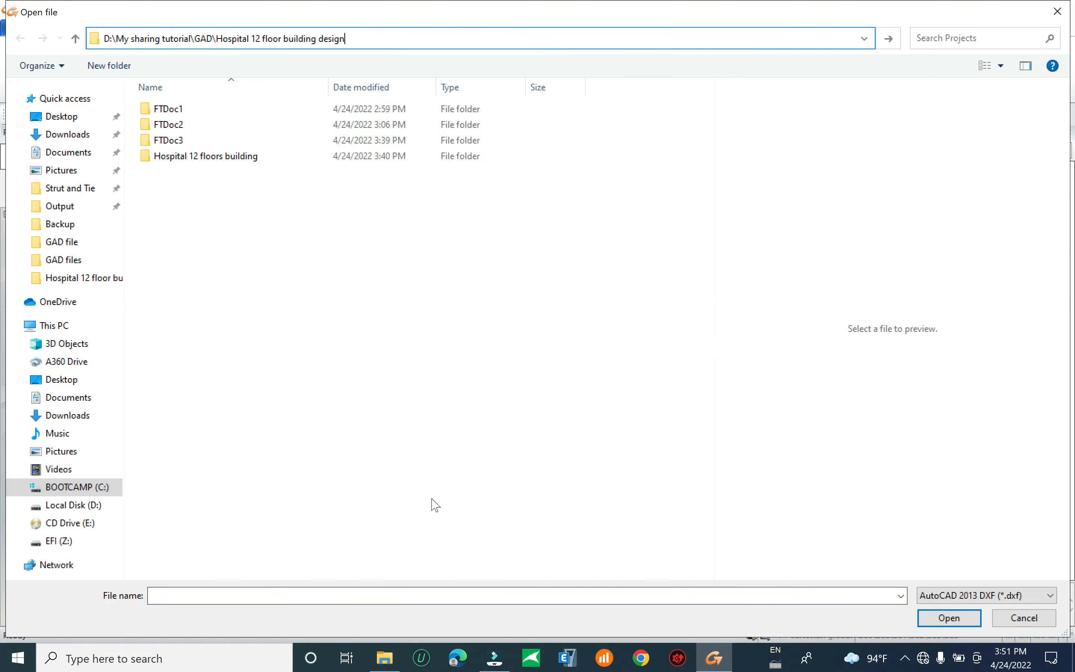
Copy Floor plan4 to GAD.dxf from the Hospital 12 floor building design folder into the Projects folder and open it for import
click(385, 658)
click(228, 151)
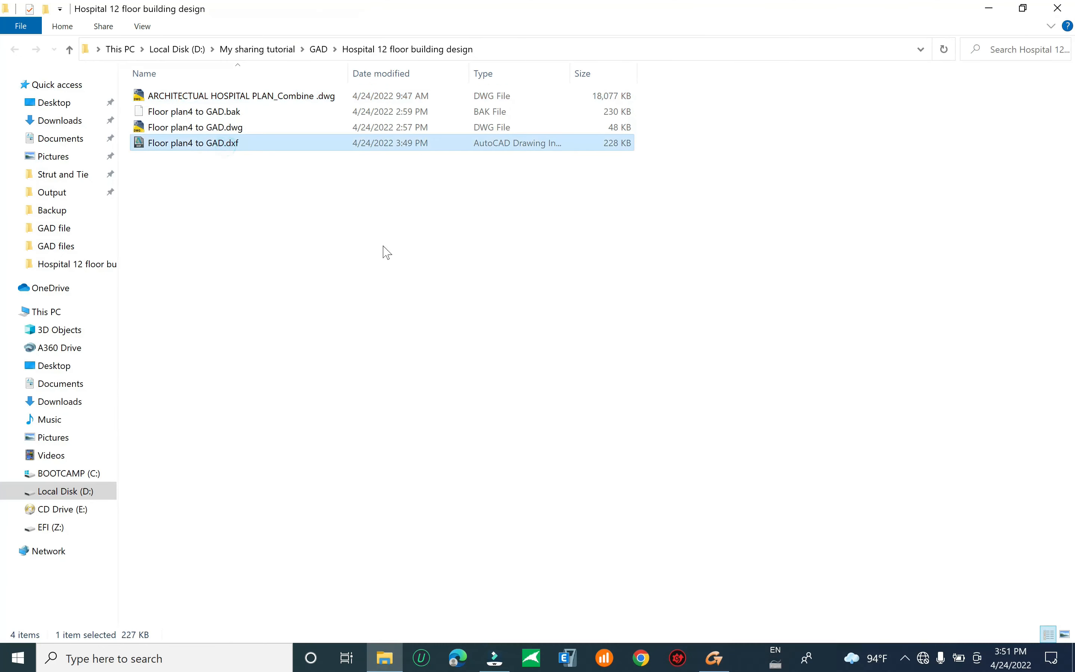
click(988, 7)
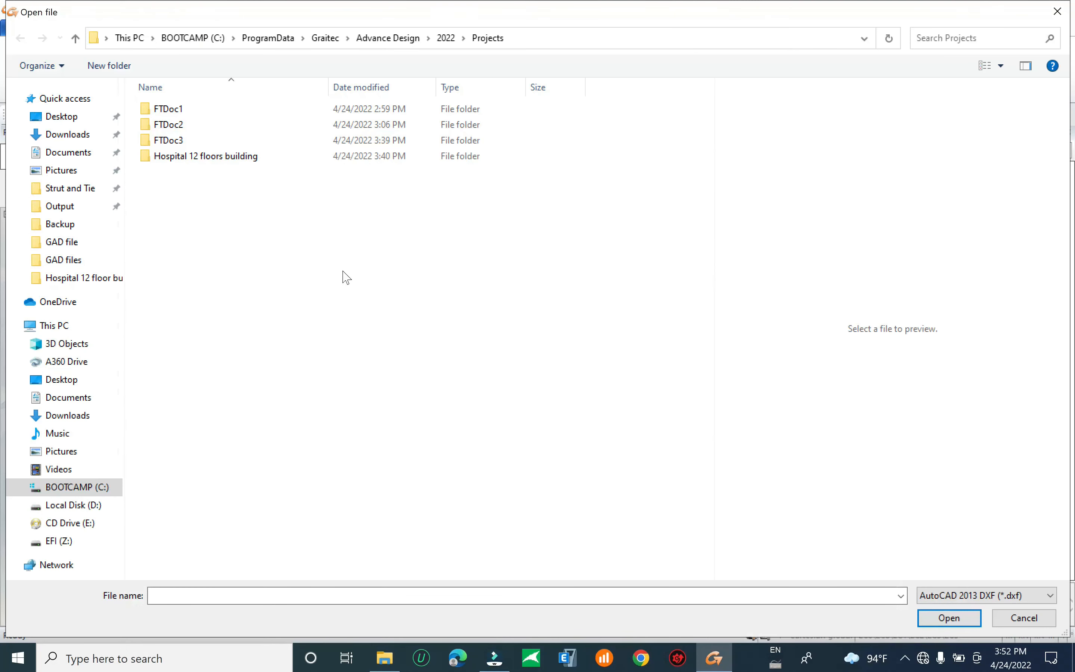
right_click(343, 268)
click(379, 376)
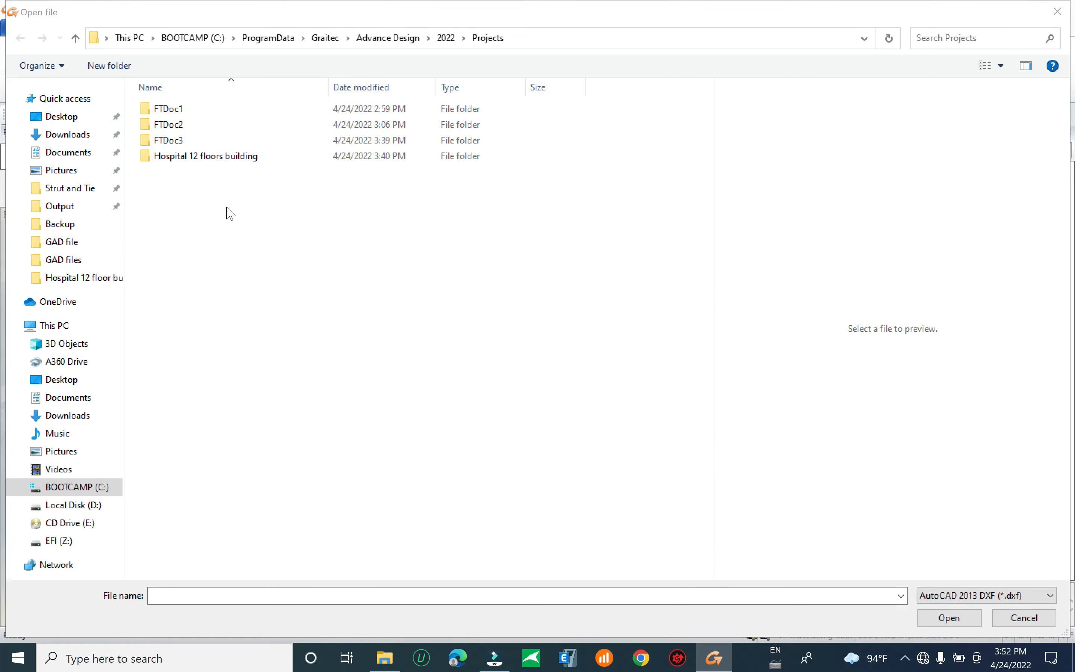
double_click(215, 174)
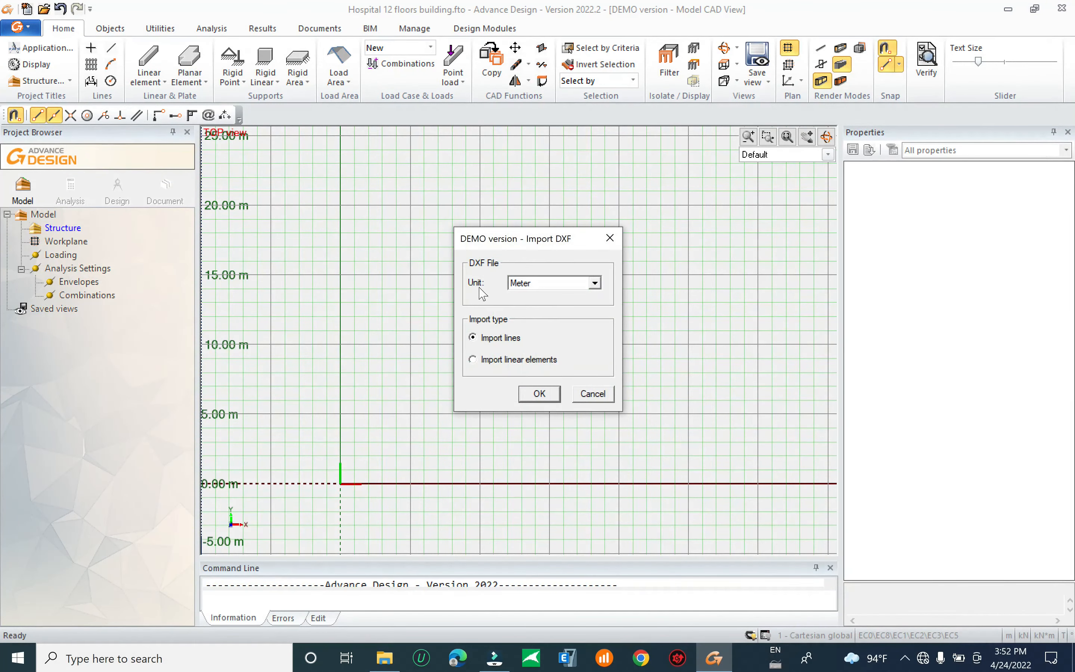
Import the DXF file as lines with the unit set to Millimeter
click(594, 282)
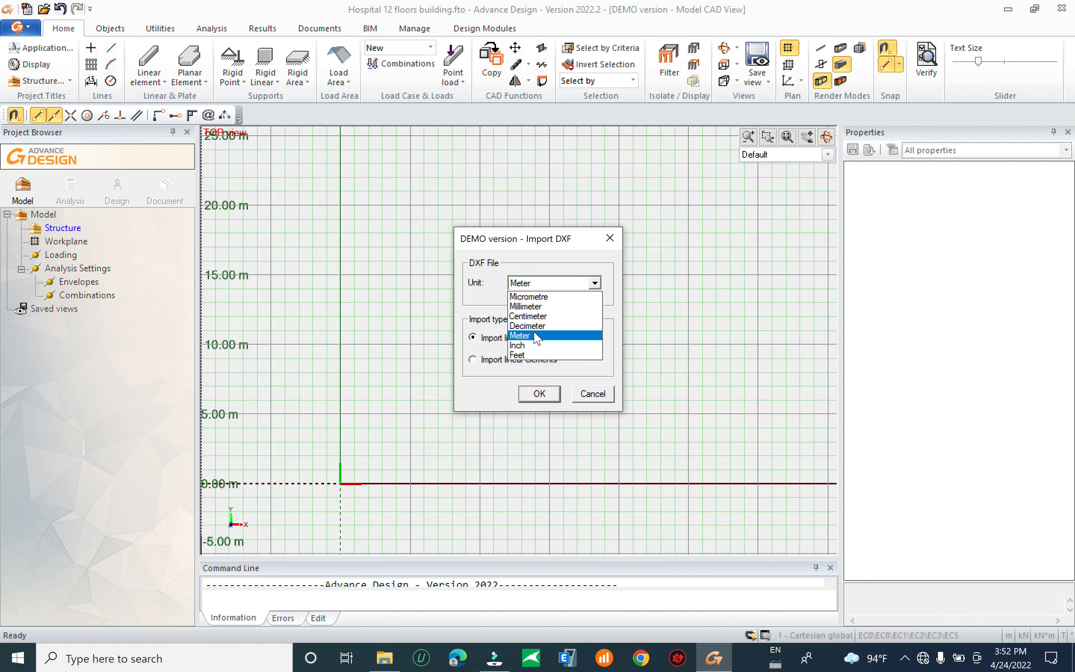
click(545, 306)
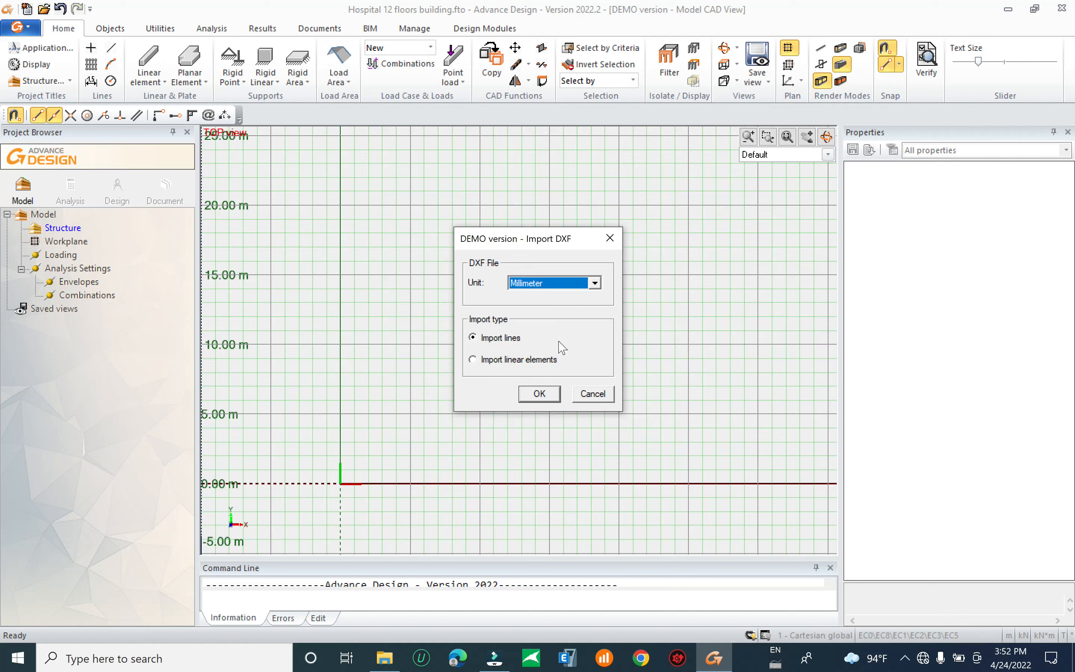
click(489, 362)
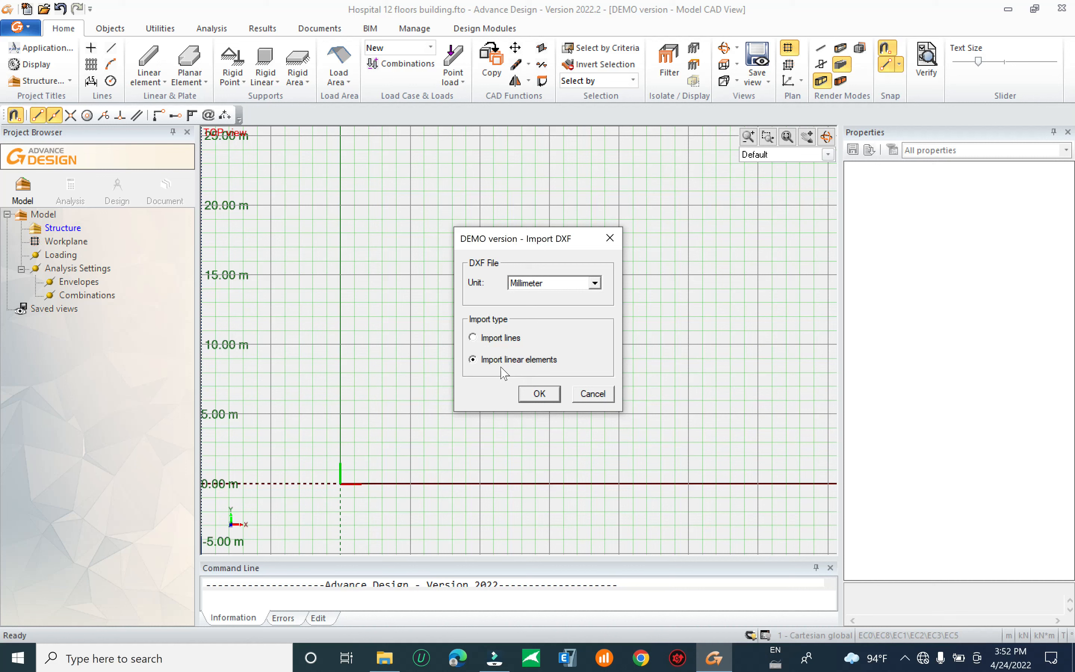
click(514, 340)
click(546, 399)
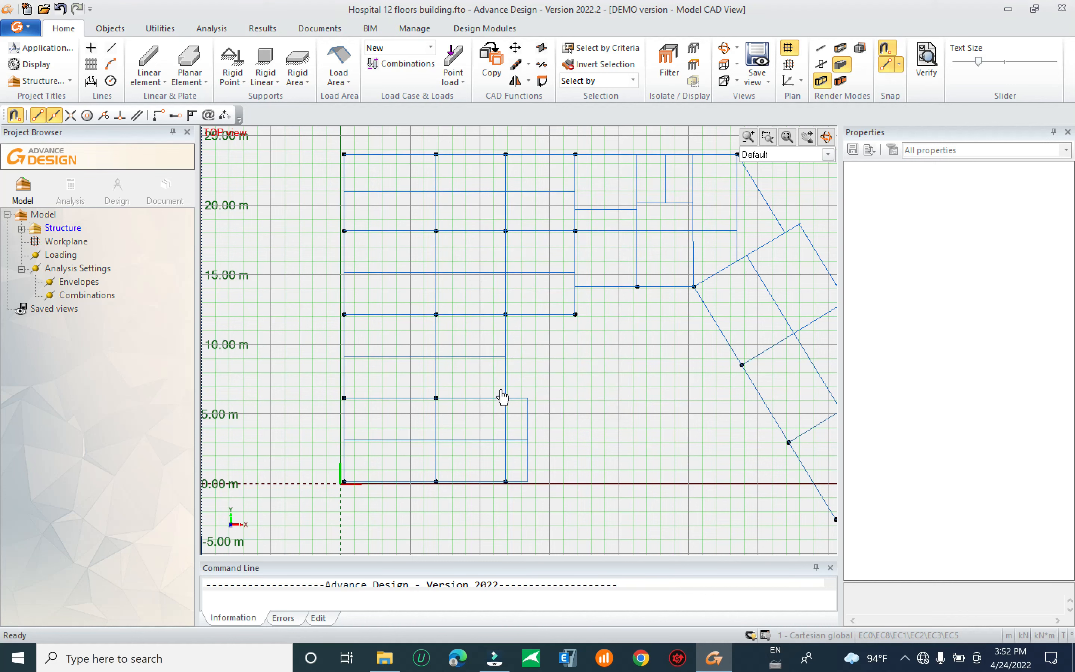
Fit the workplane grid to the extents of the imported floor plan
scroll(439, 362, down, 3)
middle_drag(623, 364, 560, 396)
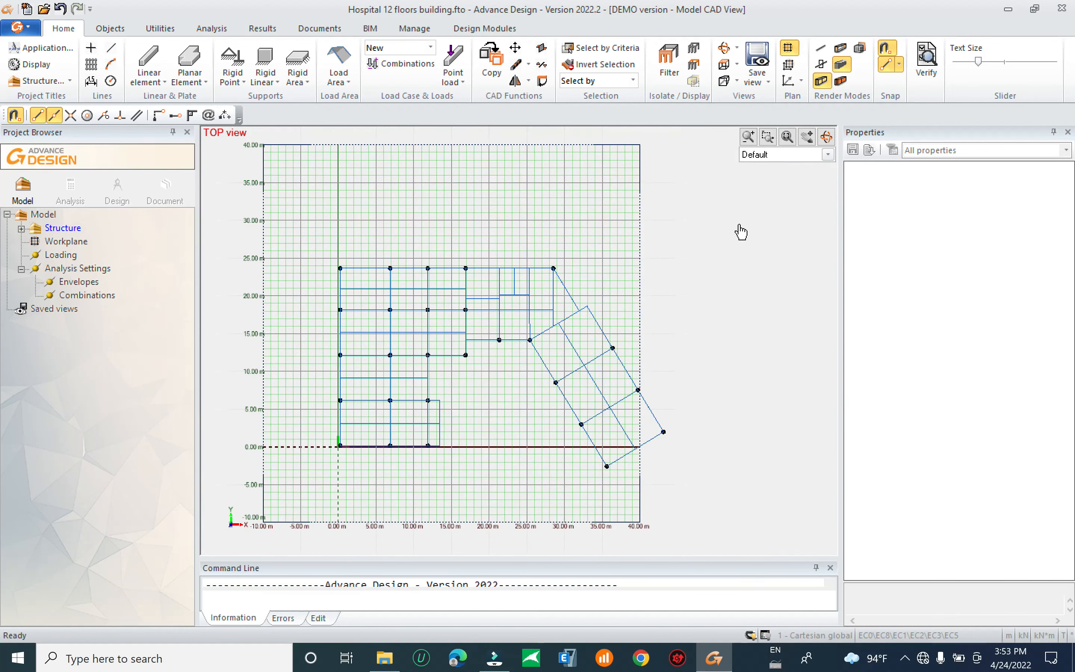
click(789, 67)
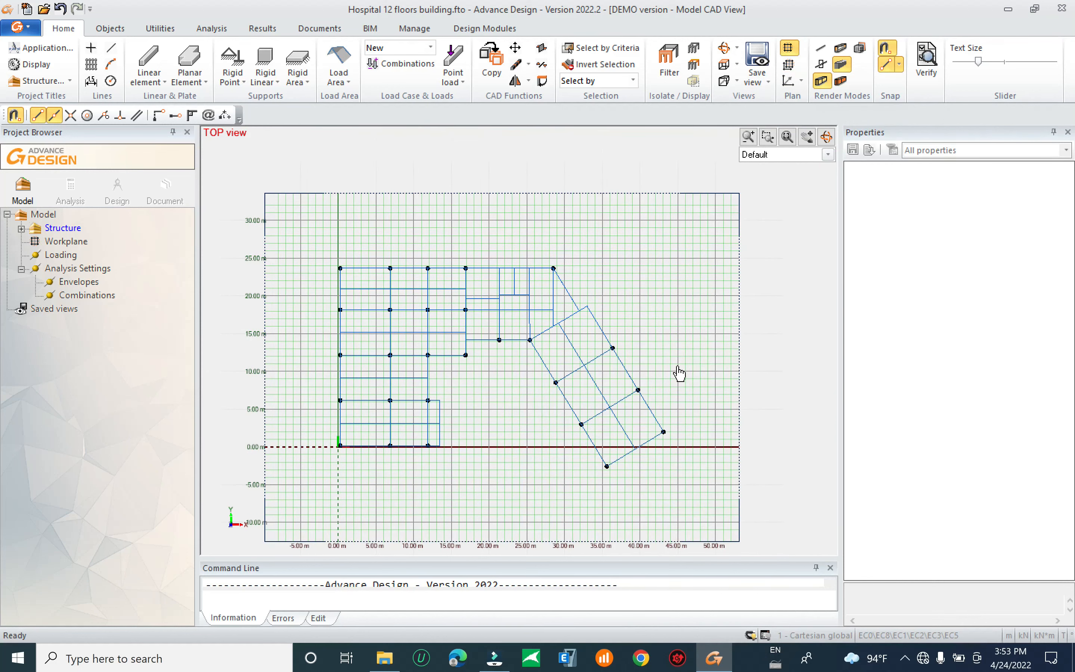
middle_drag(718, 345, 737, 309)
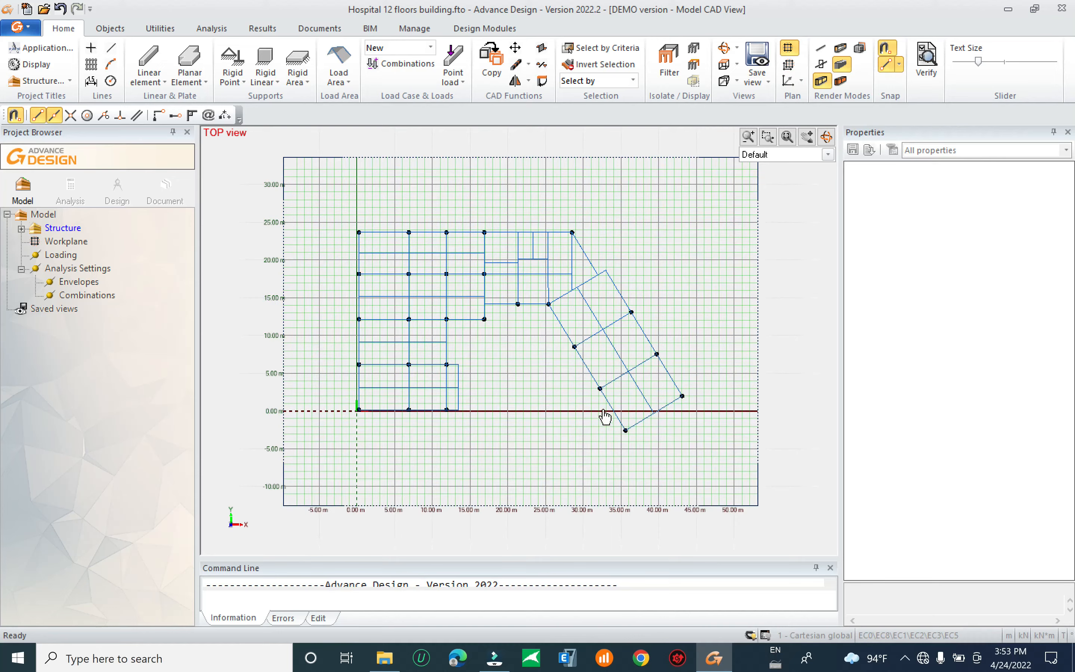
Examine the imported lines and column points across the whole floor plan
scroll(353, 413, up, 3)
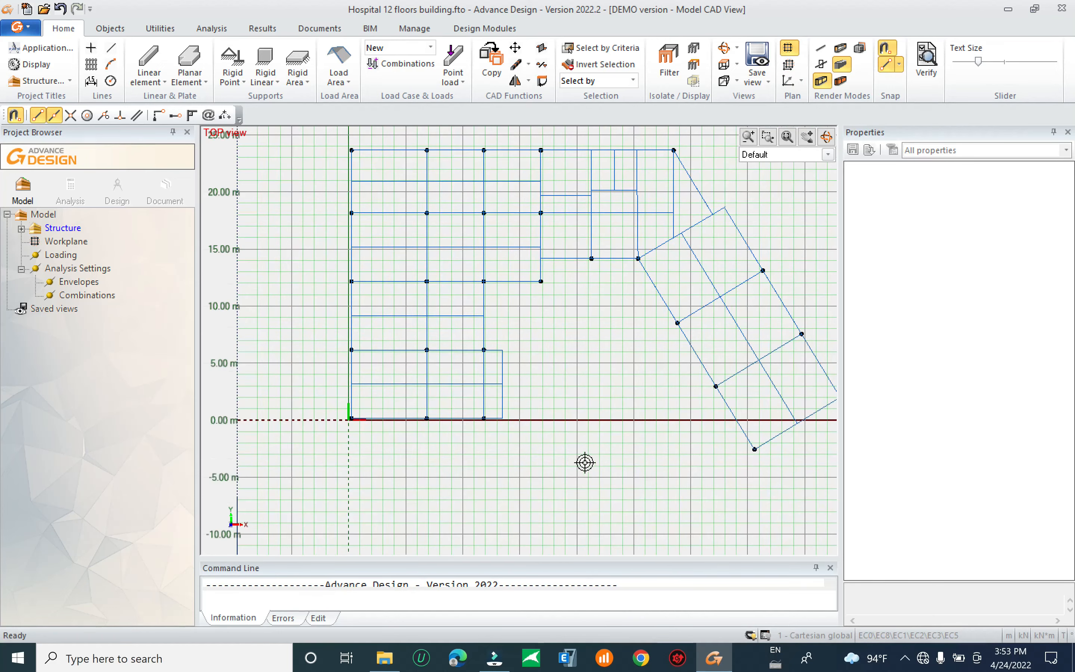
scroll(413, 423, up, 2)
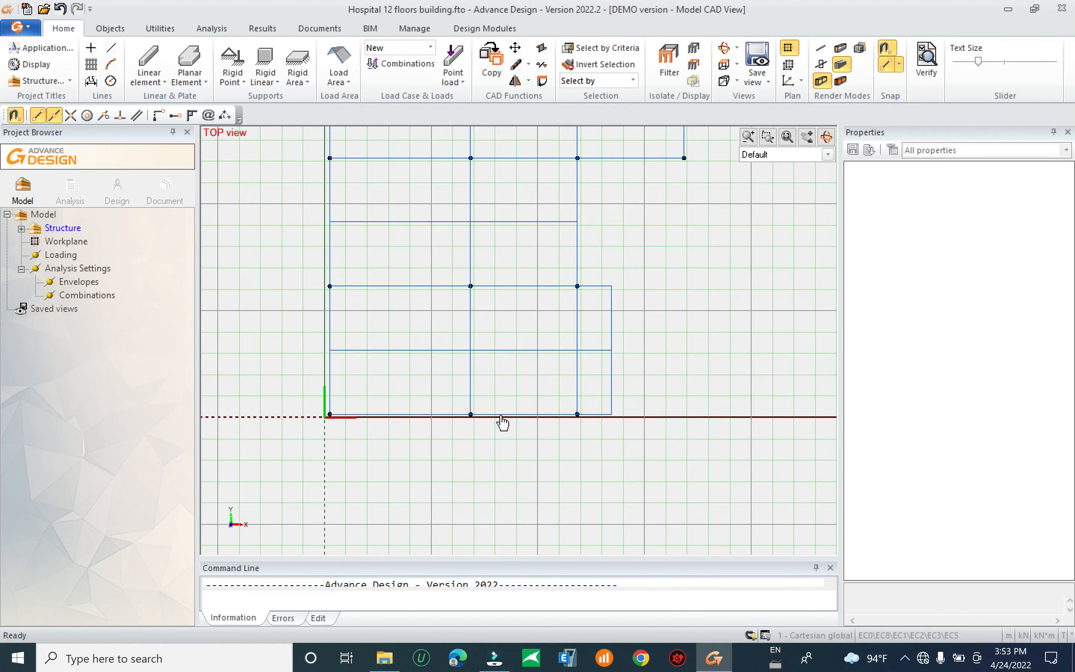
middle_drag(549, 438, 444, 493)
scroll(403, 432, down, 3)
middle_drag(608, 408, 504, 402)
scroll(613, 364, down, 5)
scroll(550, 270, up, 7)
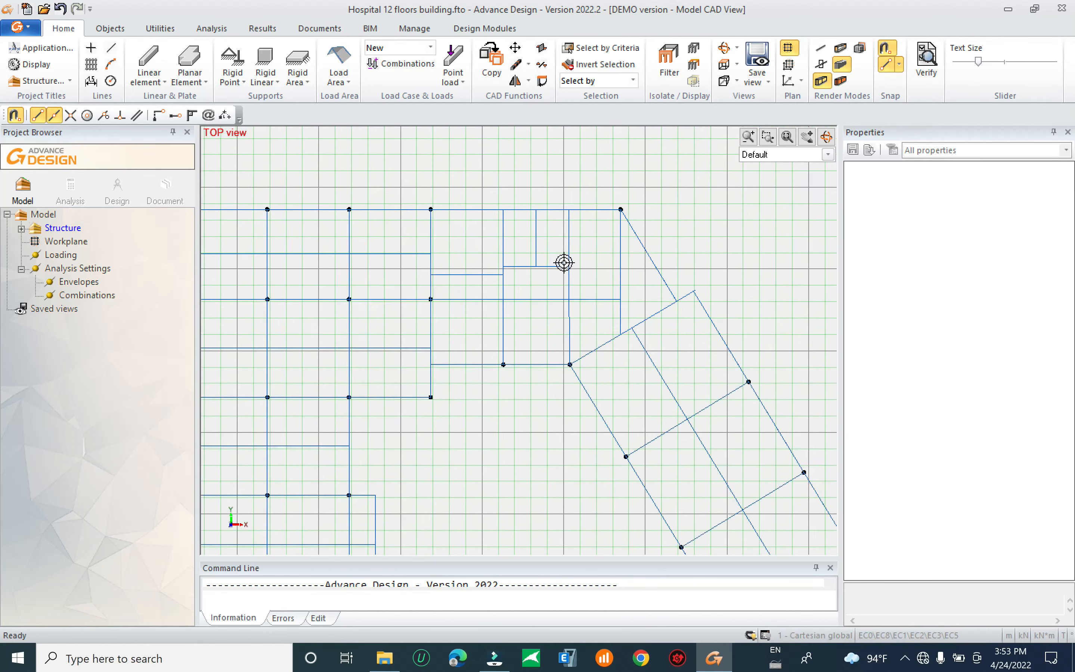
scroll(600, 266, down, 5)
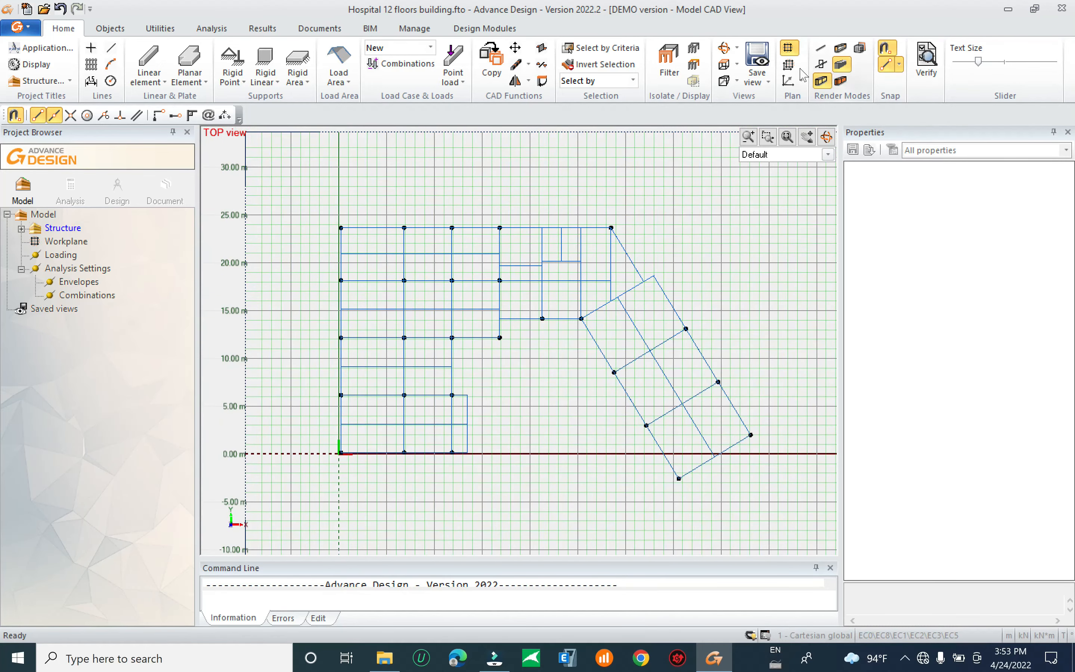
Hide the workplane grid so that only the imported floor plan is displayed
right_click(739, 226)
click(790, 551)
scroll(480, 271, down, 2)
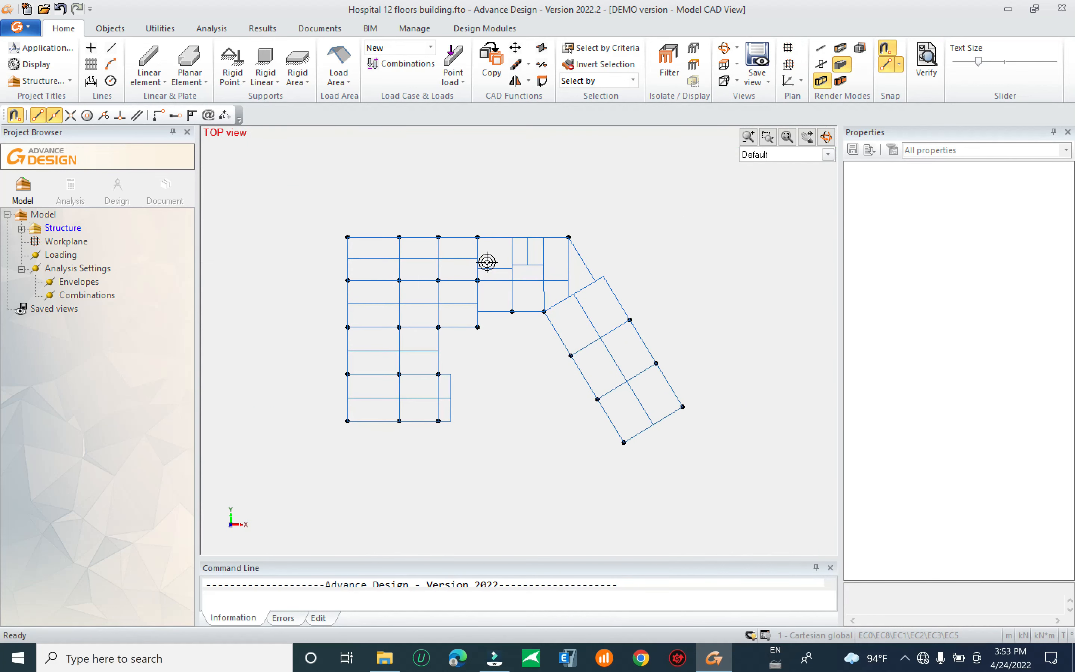
scroll(497, 377, down, 3)
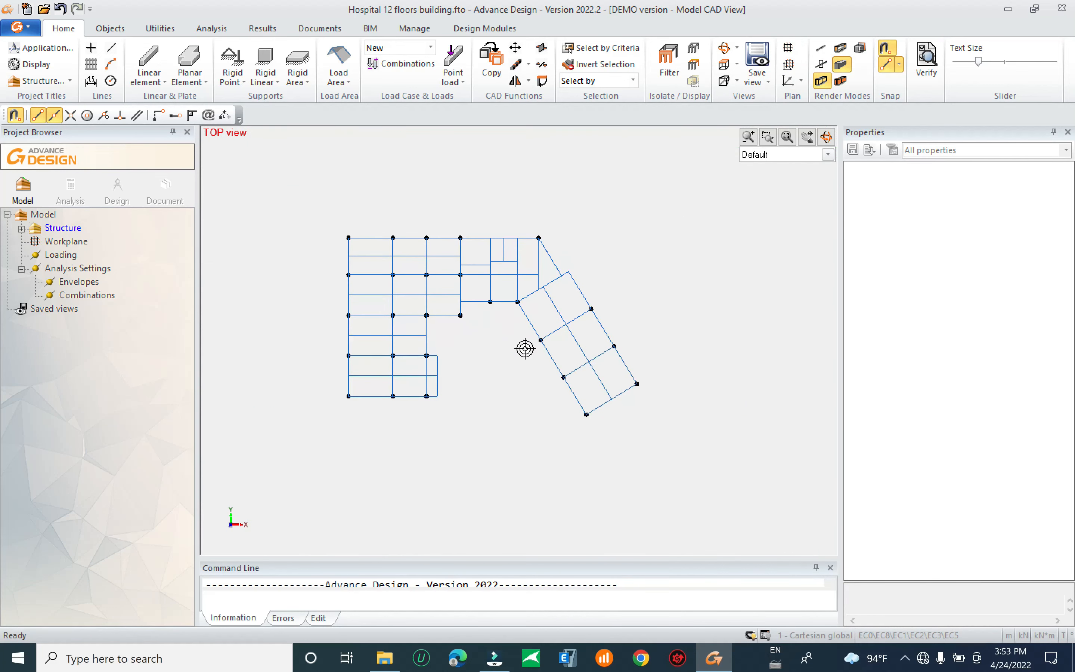
scroll(508, 394, down, 1)
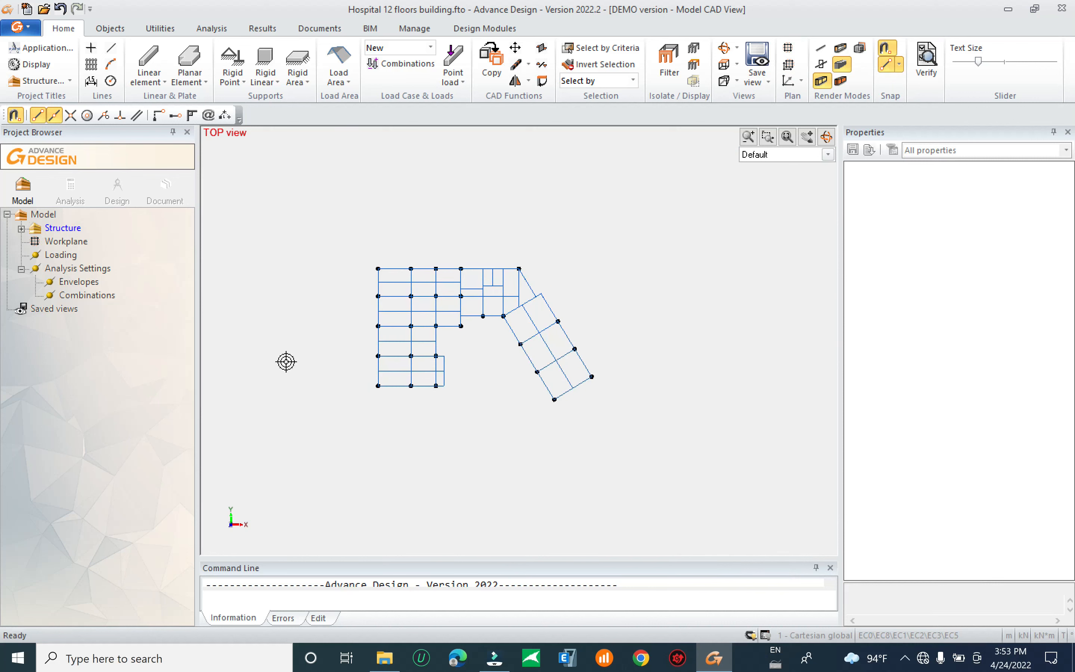
Expand the Structure system and review the imported Etabs beam, wall, opening, slab and column systems
click(22, 229)
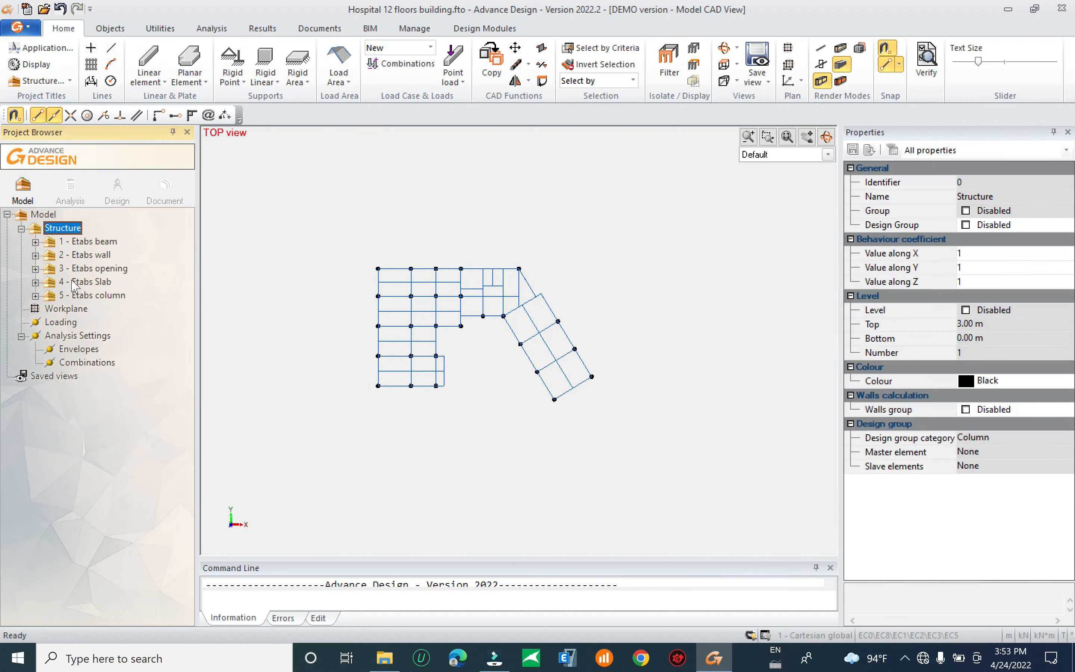
click(92, 242)
click(103, 255)
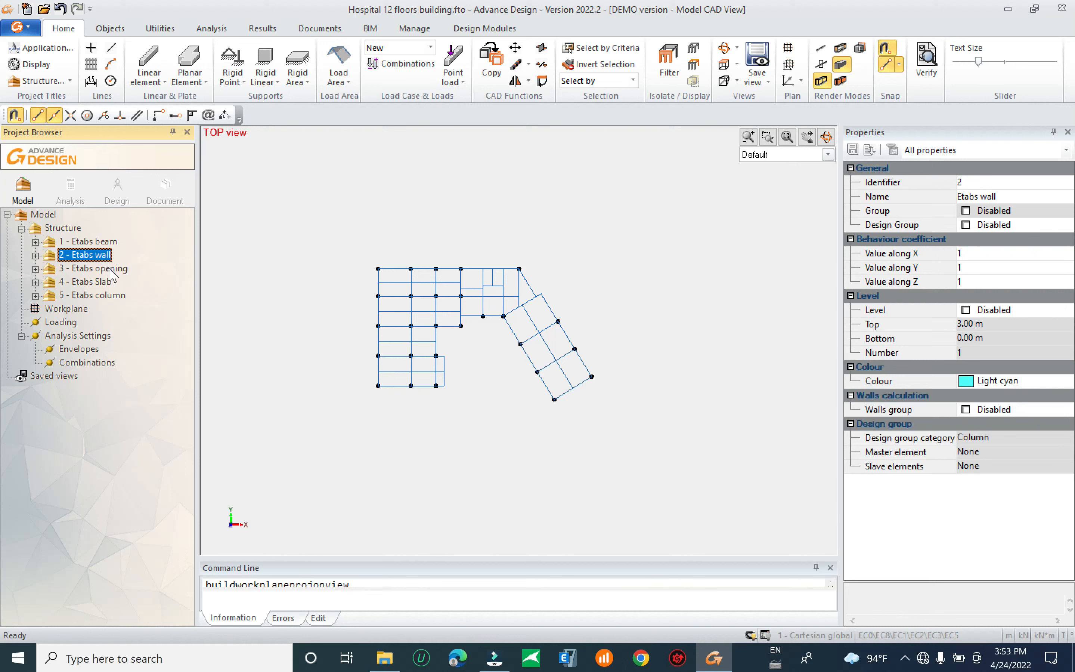
click(107, 282)
click(110, 296)
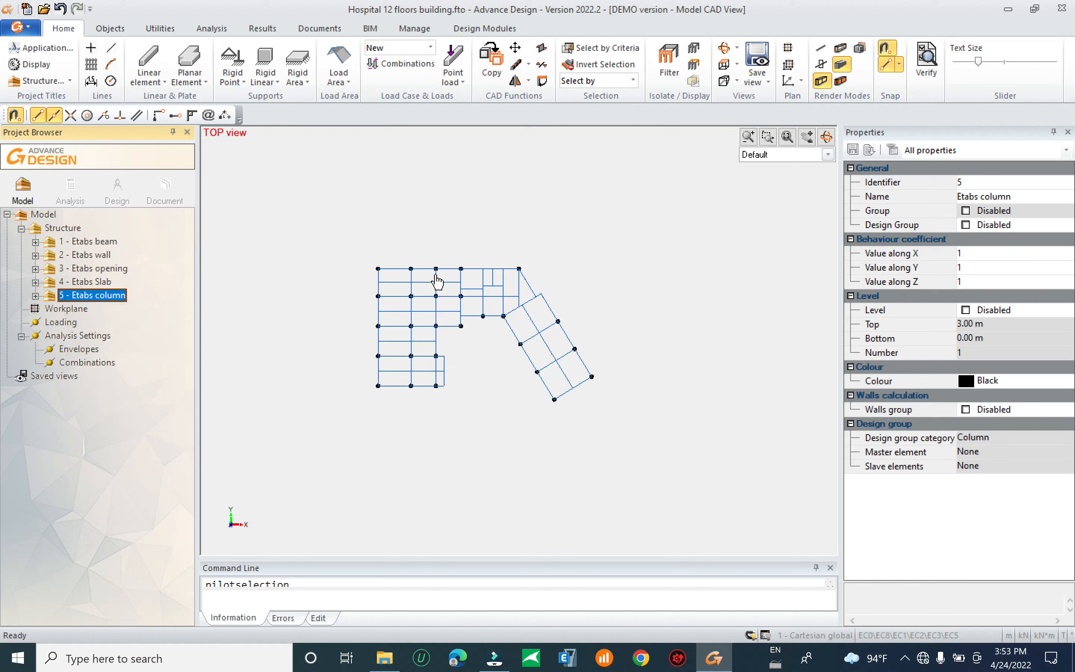
click(83, 241)
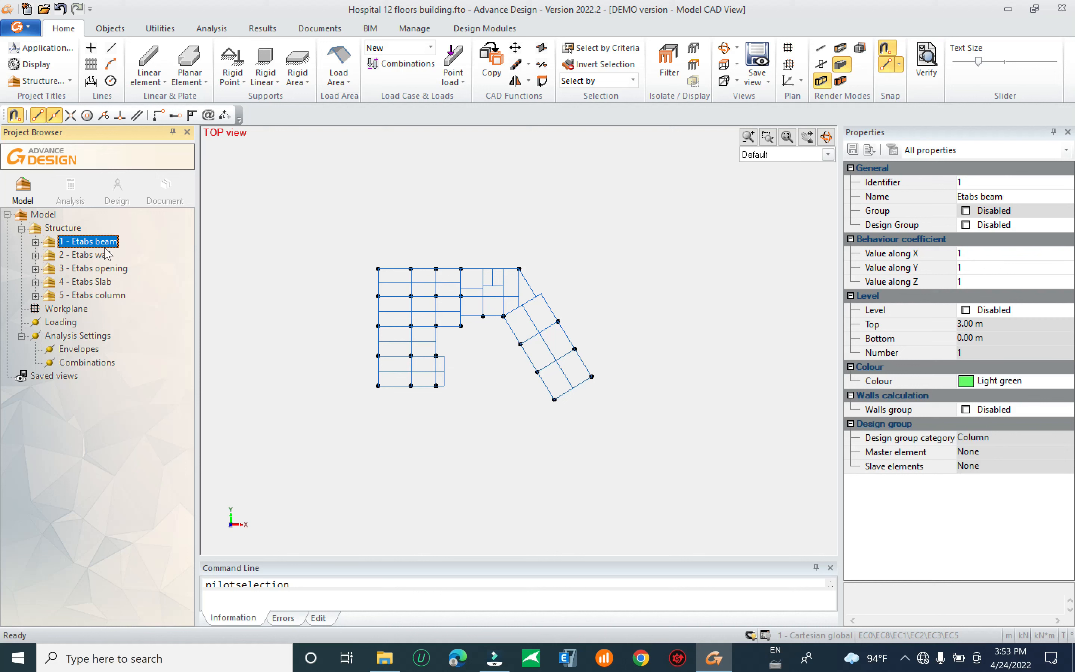
click(92, 255)
click(93, 268)
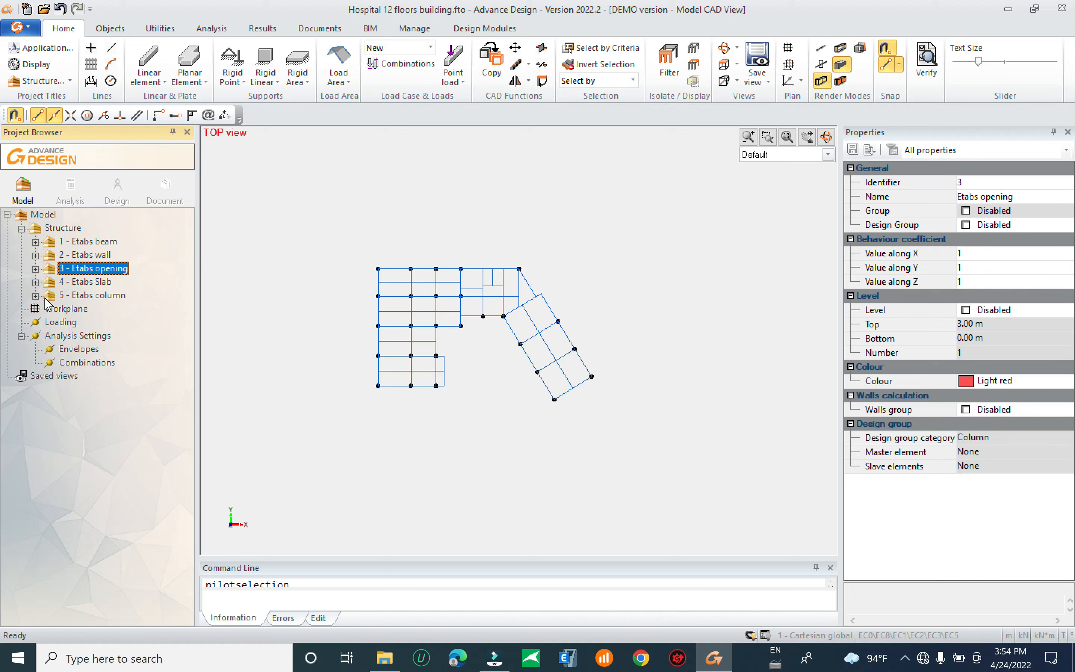
Examine the points contained in the Etabs column system and collapse its list
double_click(93, 295)
click(101, 268)
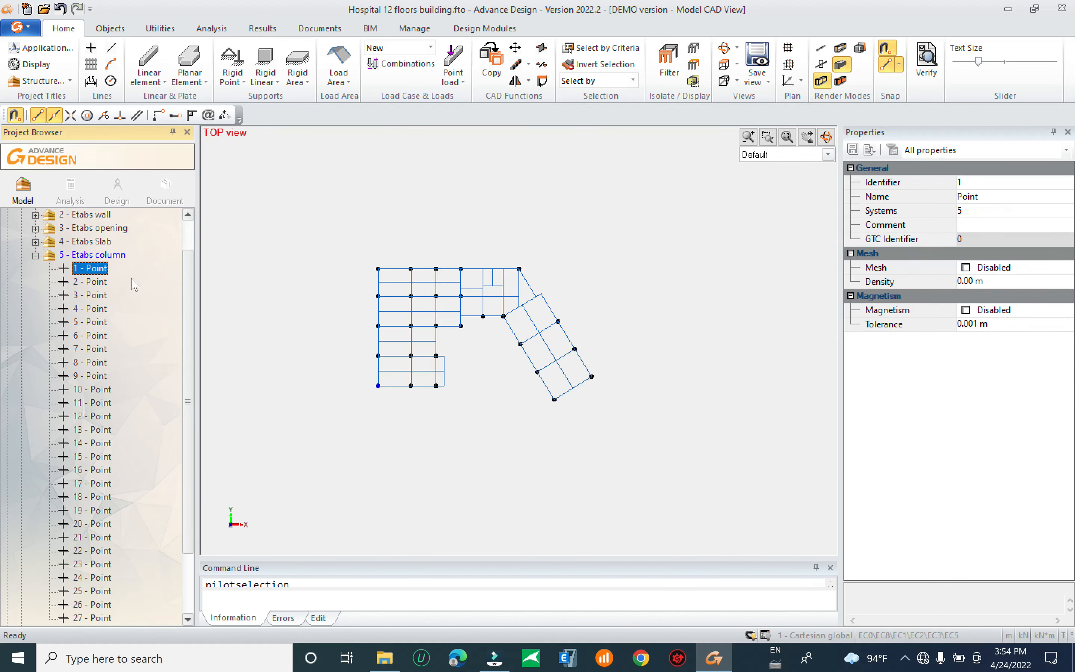
drag(192, 315, 192, 374)
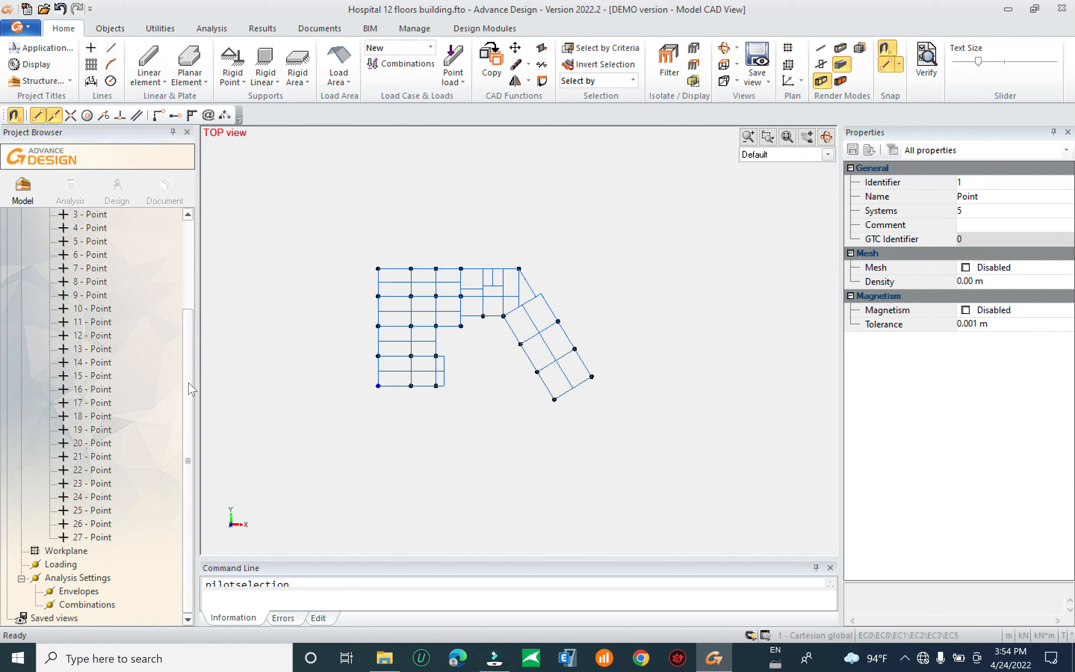
scroll(133, 347, up, 3)
click(35, 296)
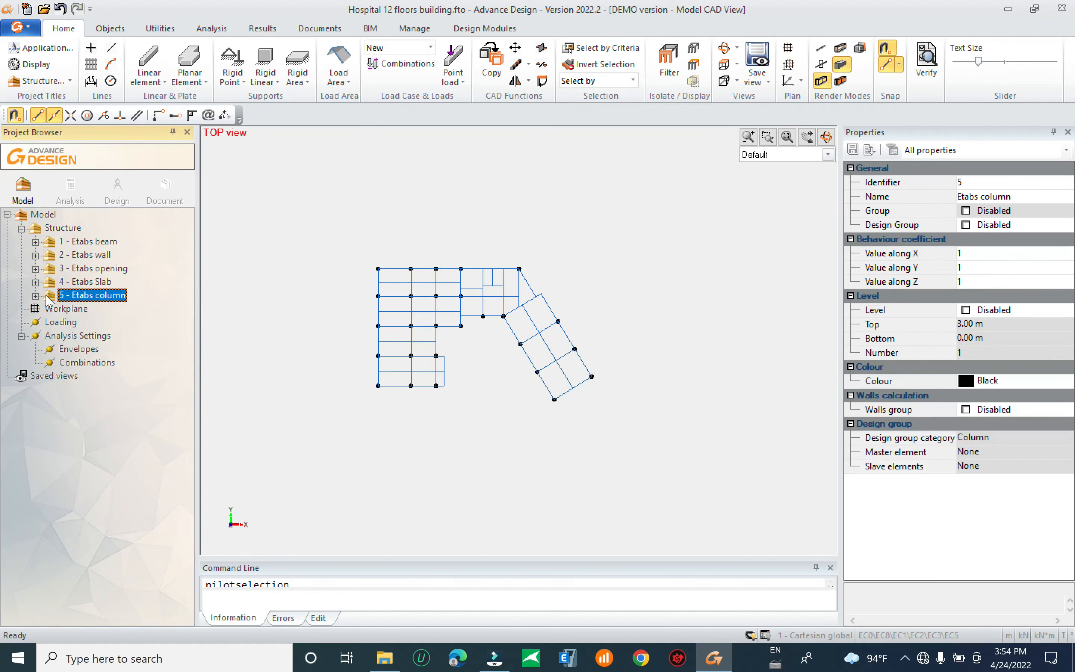
Create a subsystem named Beam under Structure
click(65, 226)
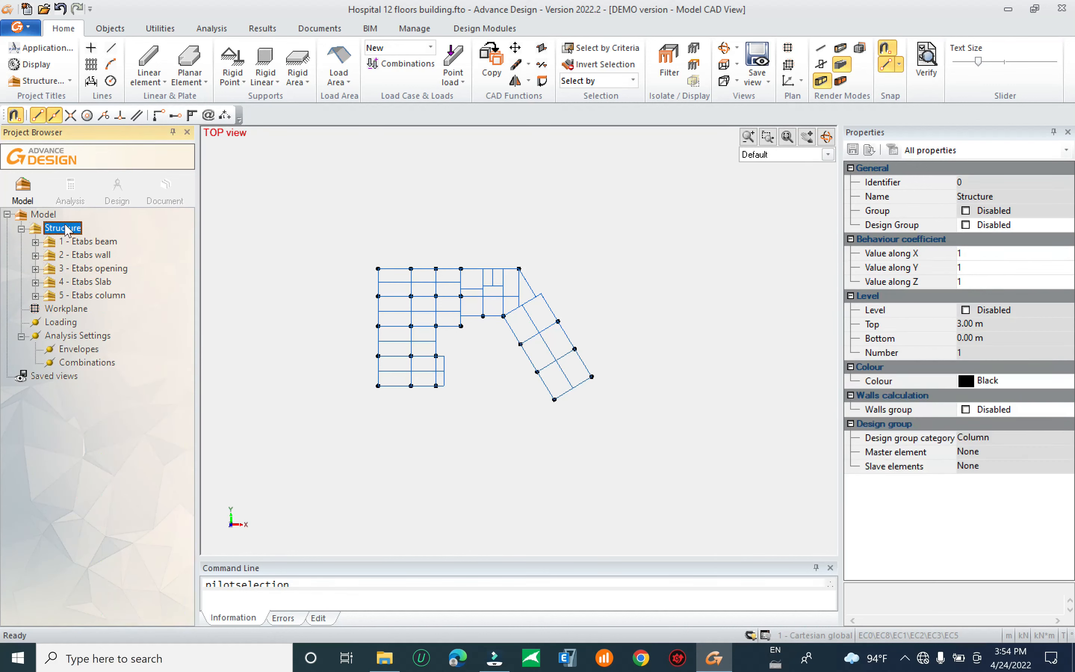
right_click(65, 228)
mouse_move(112, 270)
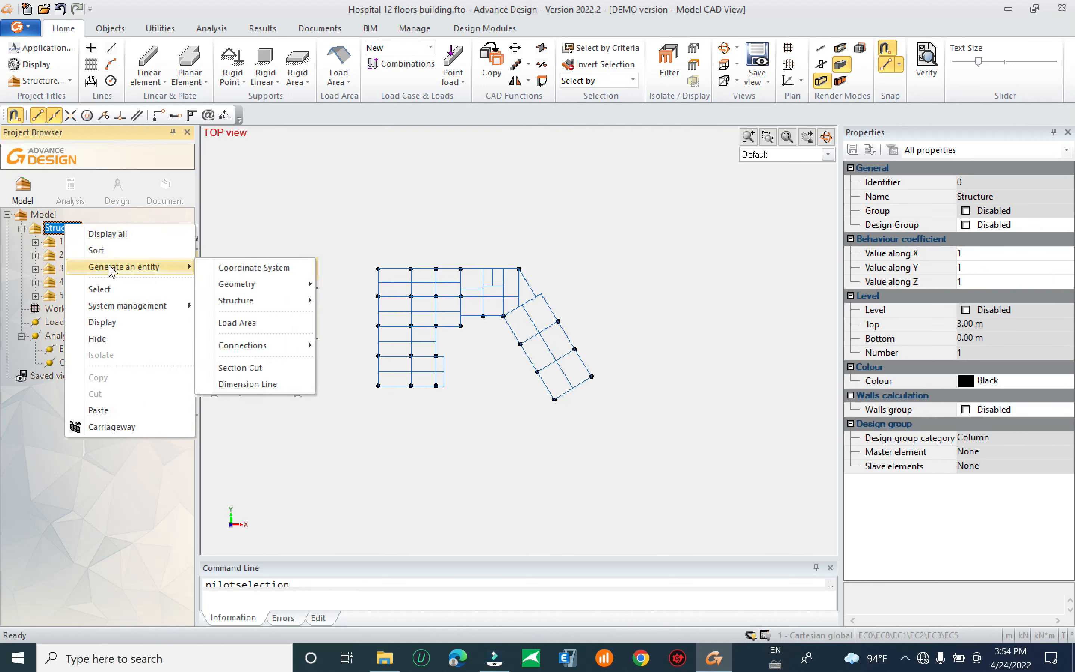
mouse_move(111, 308)
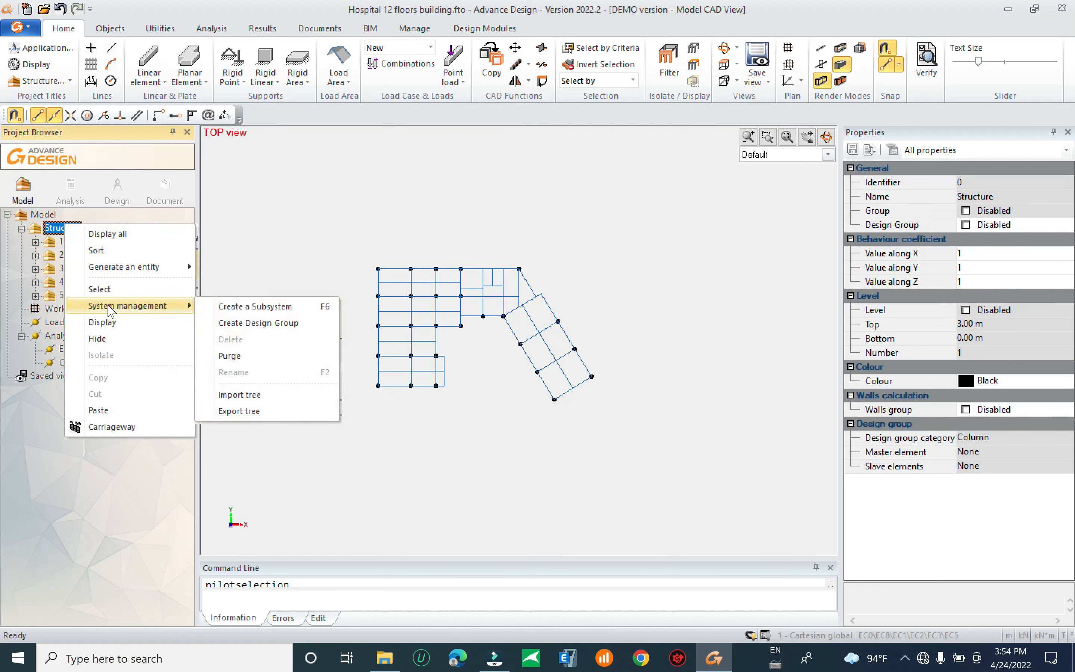
click(252, 311)
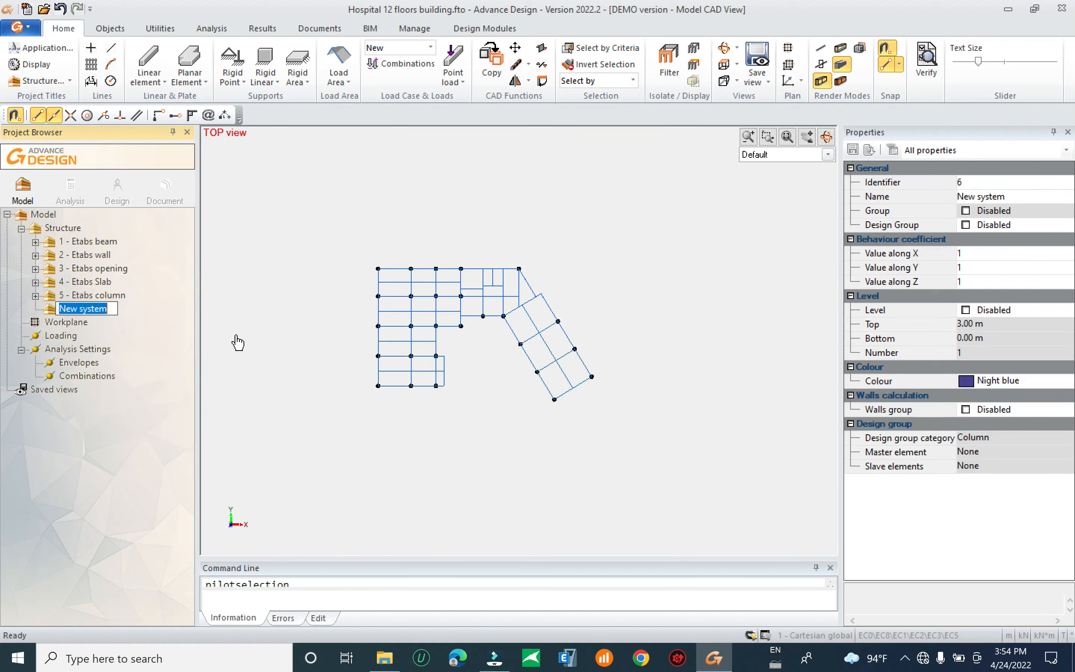
text(Beam)
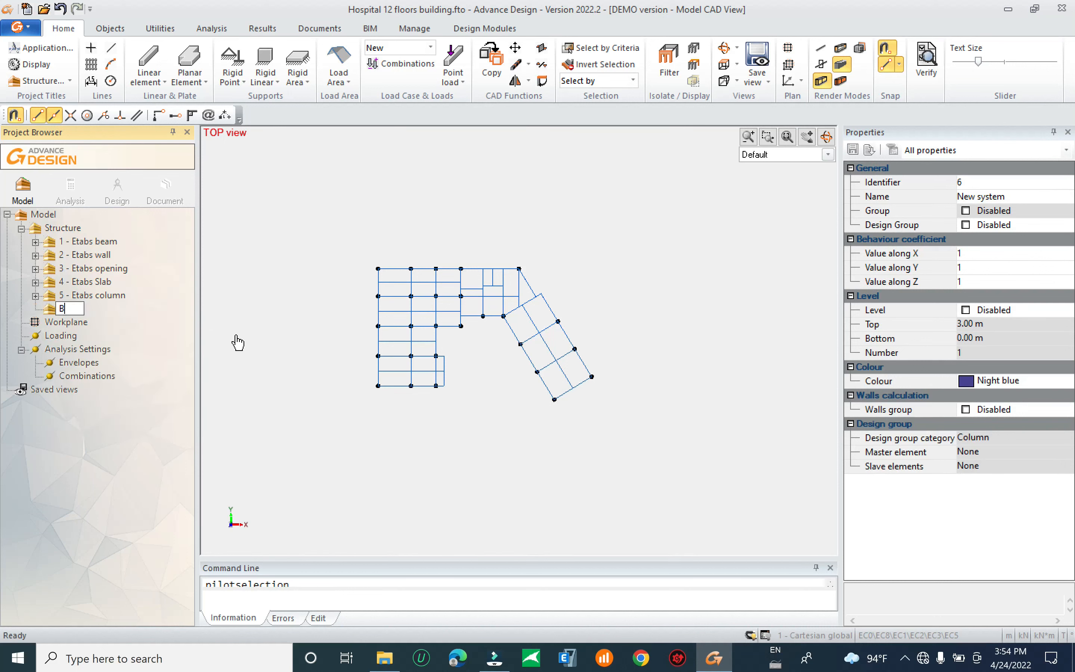
key(Return)
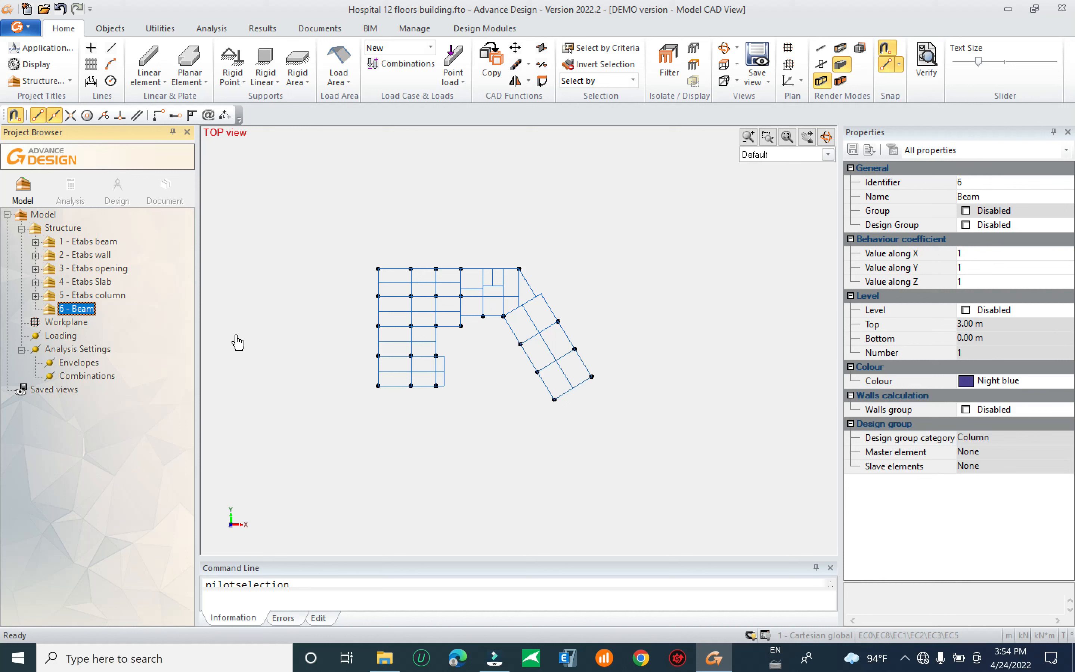
Create two more subsystems under Structure, named Column and Slab
click(71, 228)
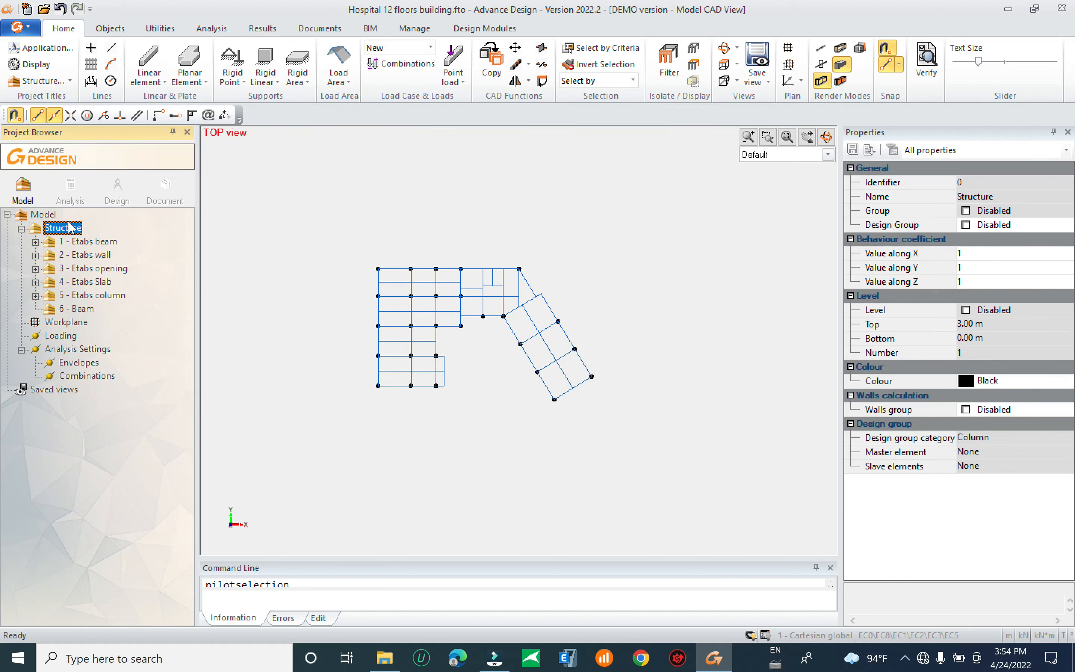
key(F6)
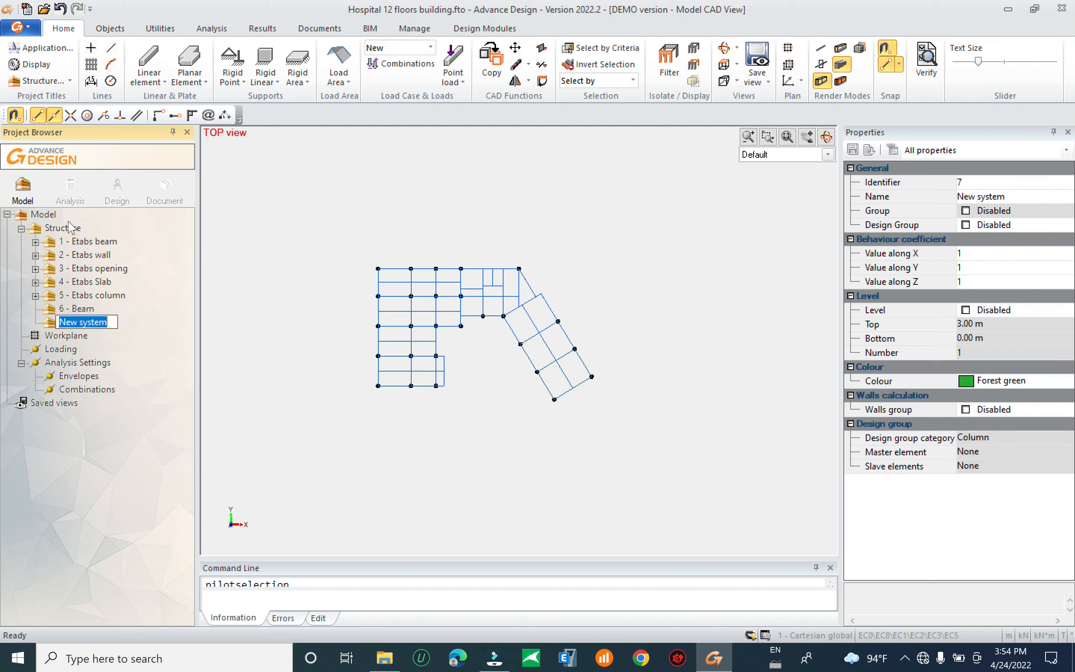
text(Column)
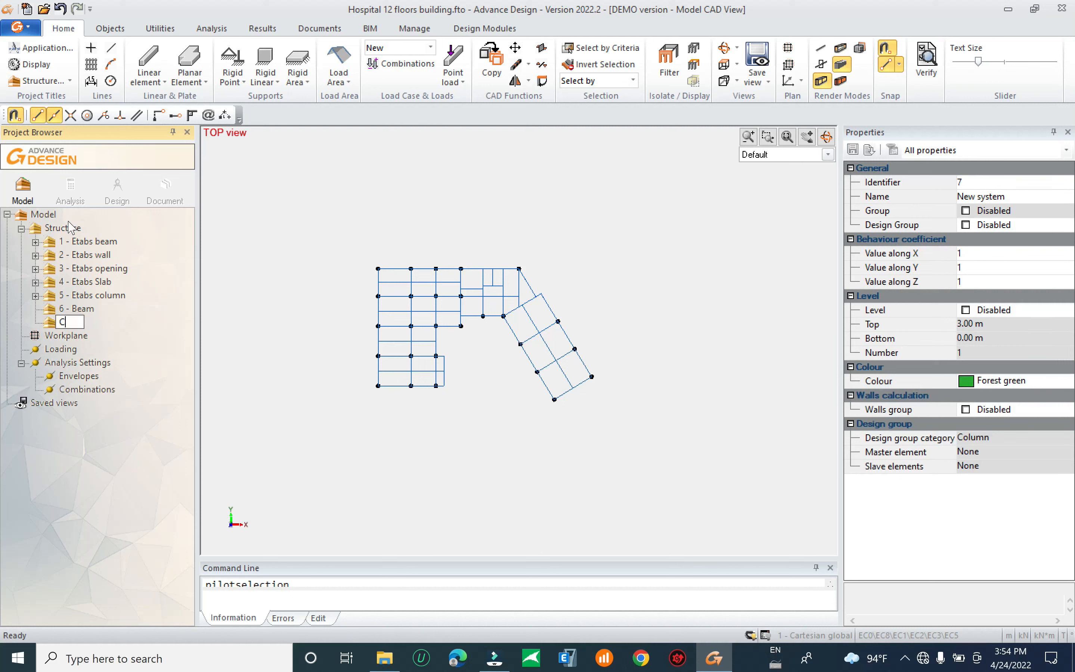
key(Return)
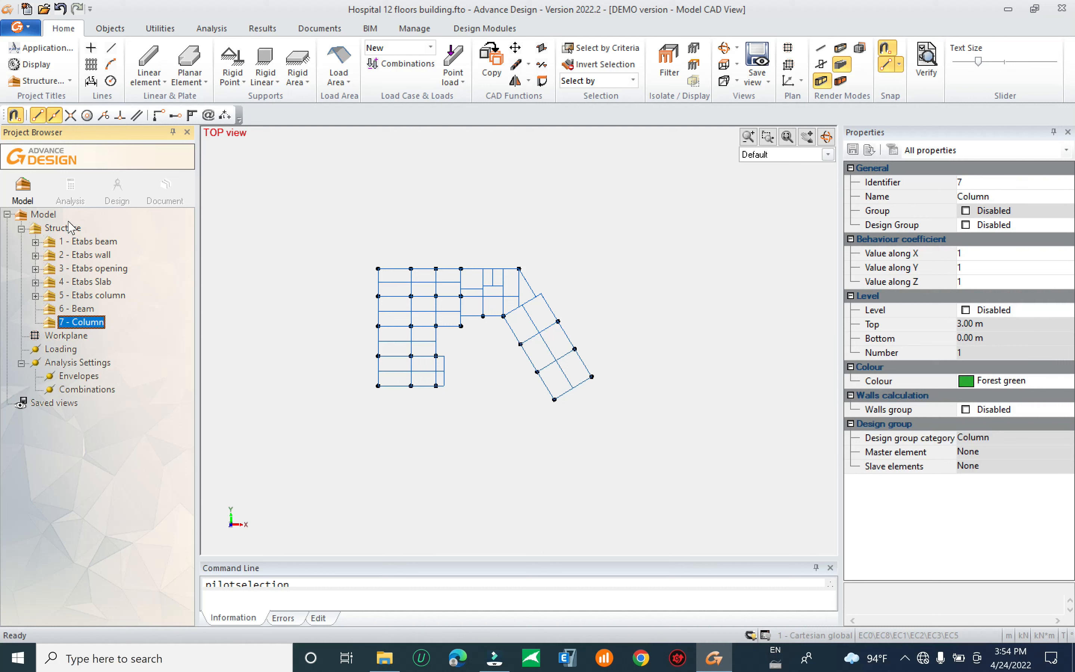
click(71, 227)
key(F6)
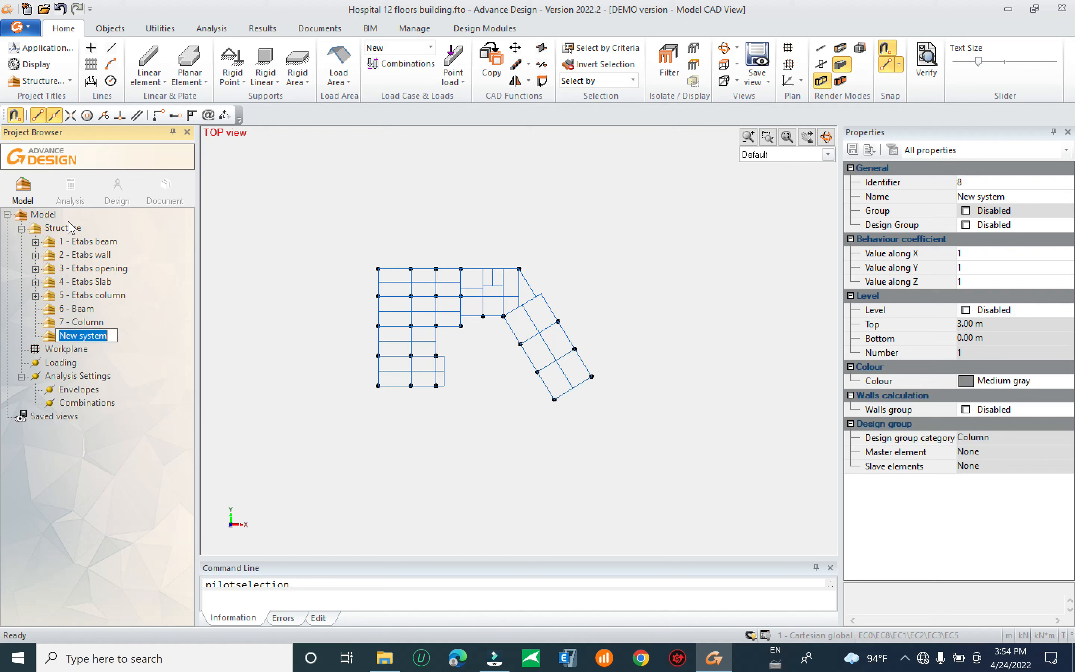
text(Slab)
key(Return)
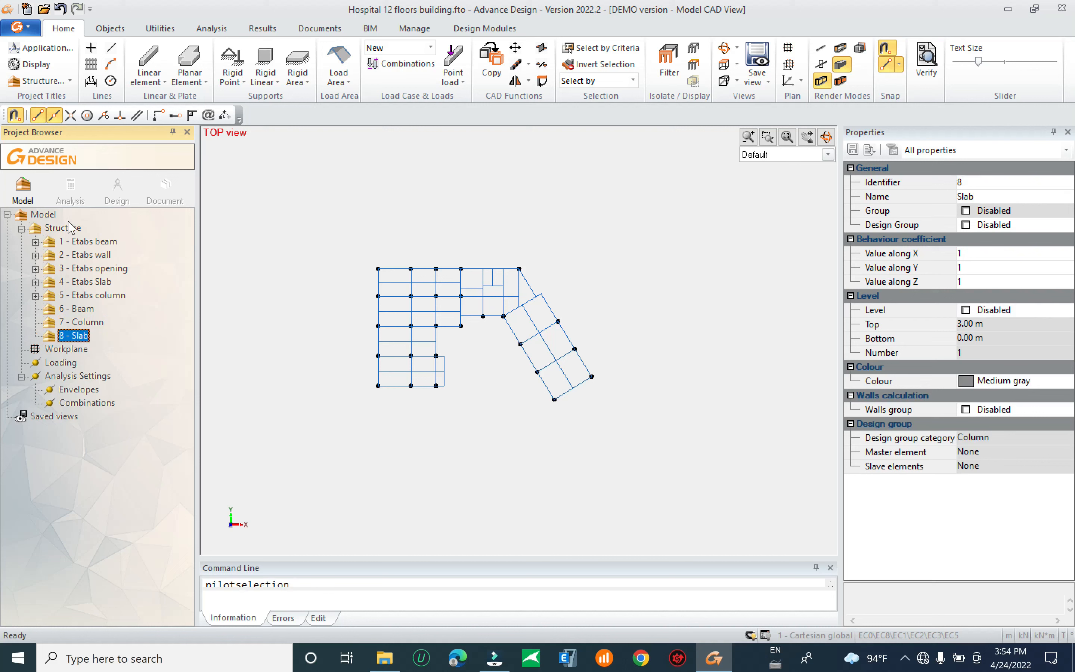
Add subsystems named support and opening under Structure
click(73, 228)
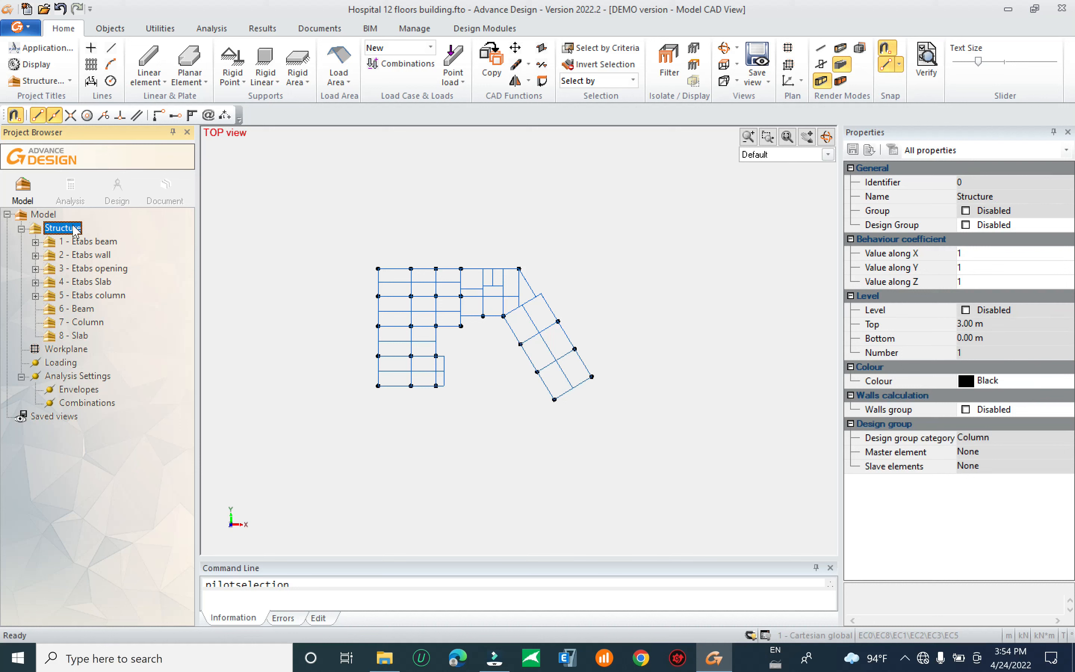
key(F6)
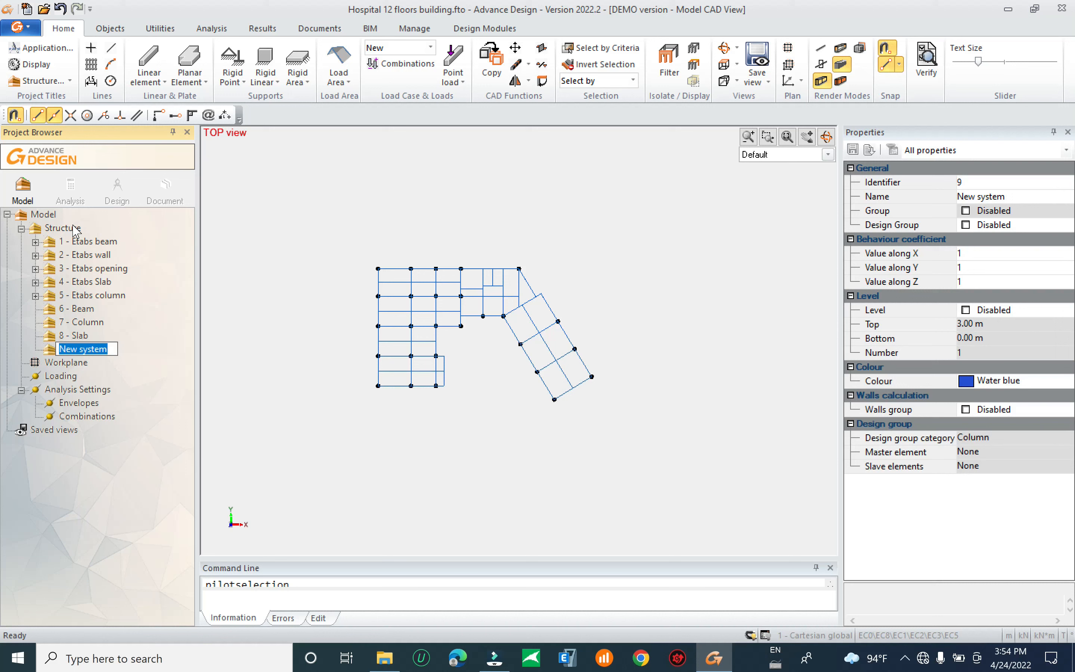
text(op)
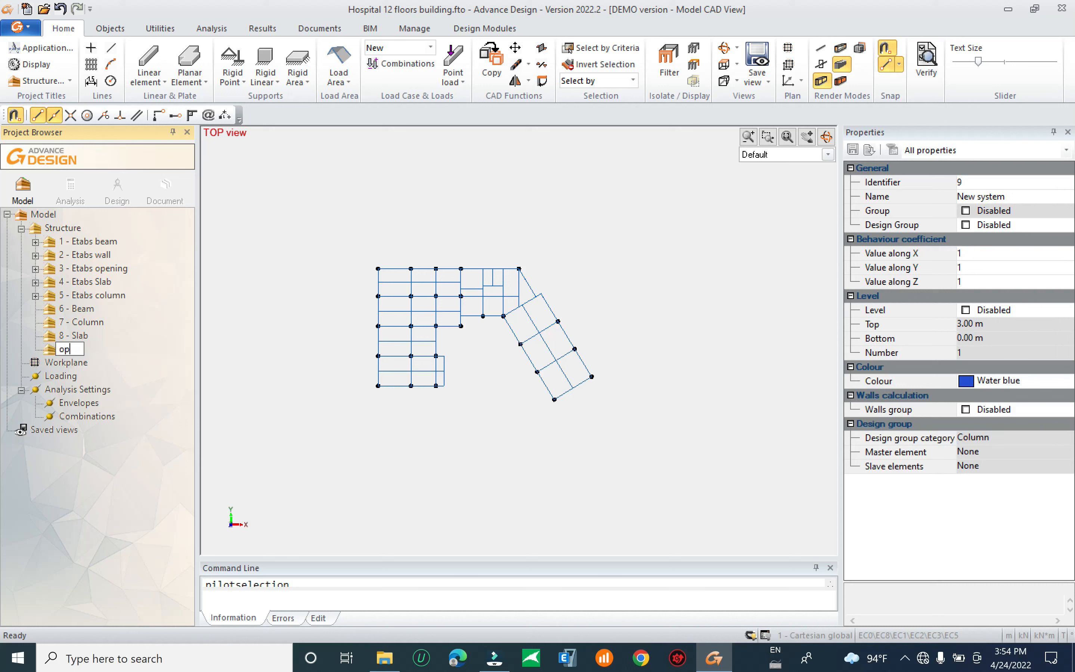
text(pport)
key(Return)
click(62, 227)
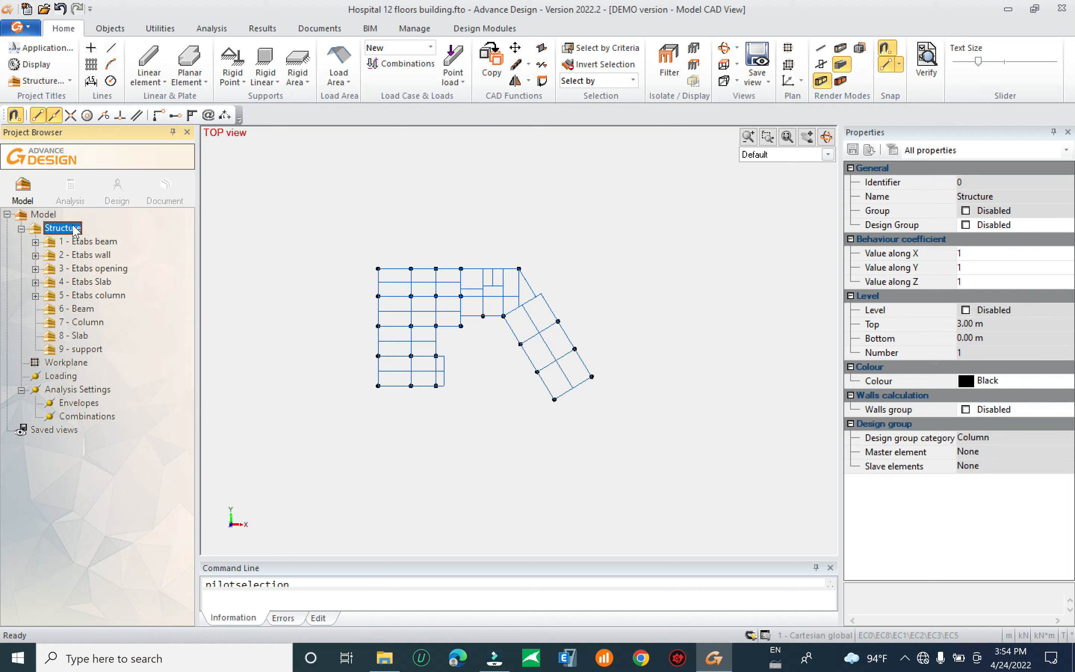
key(F6)
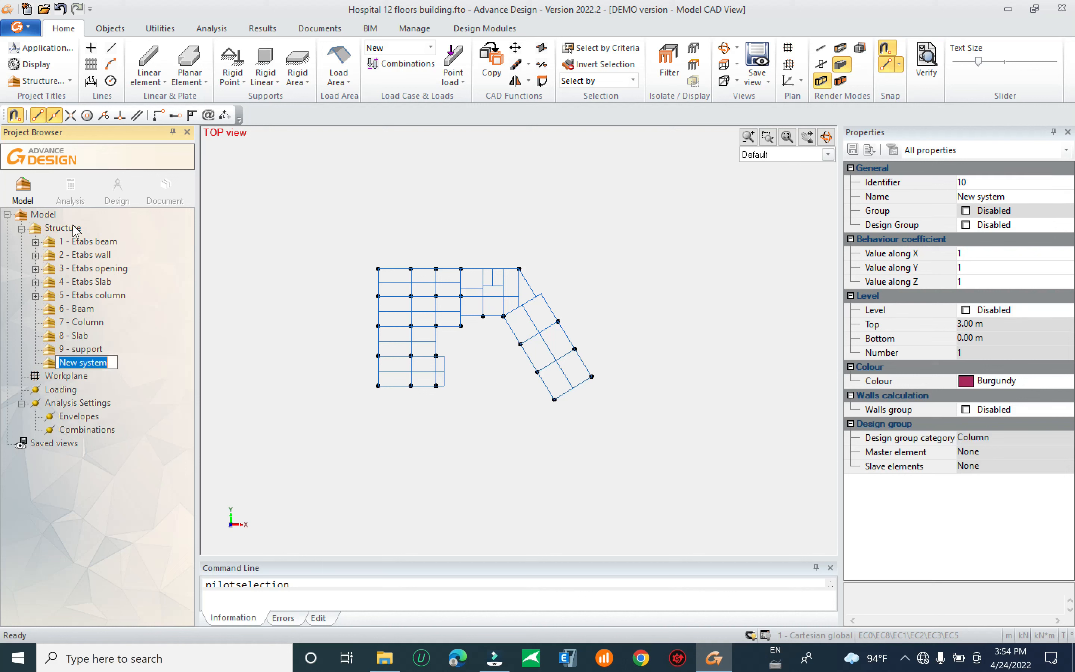
text(opening)
key(Return)
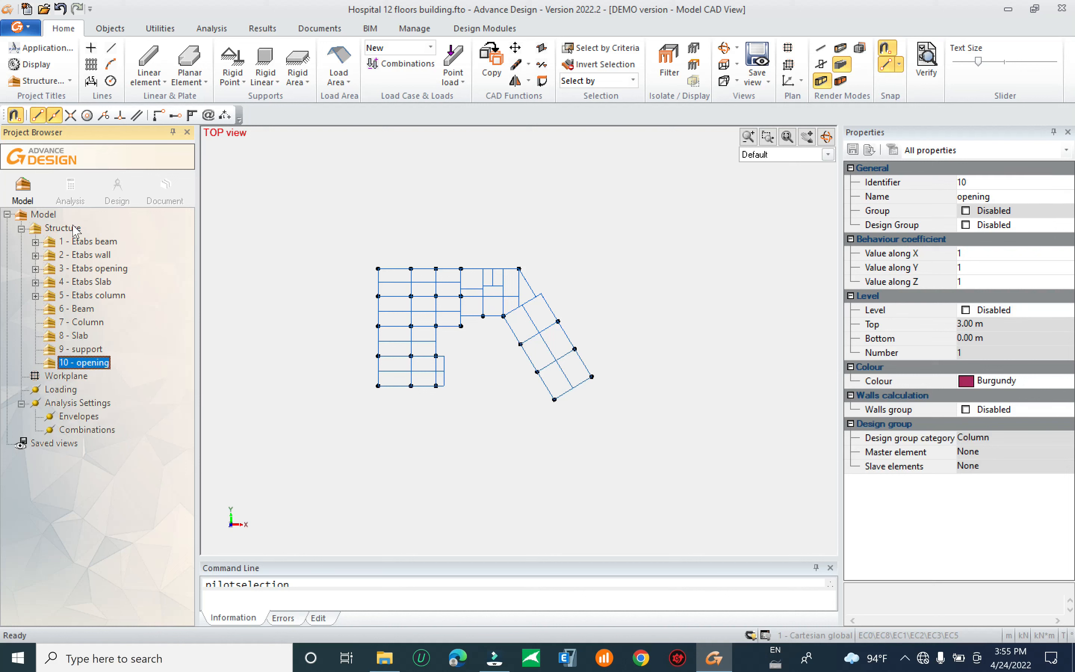
click(359, 203)
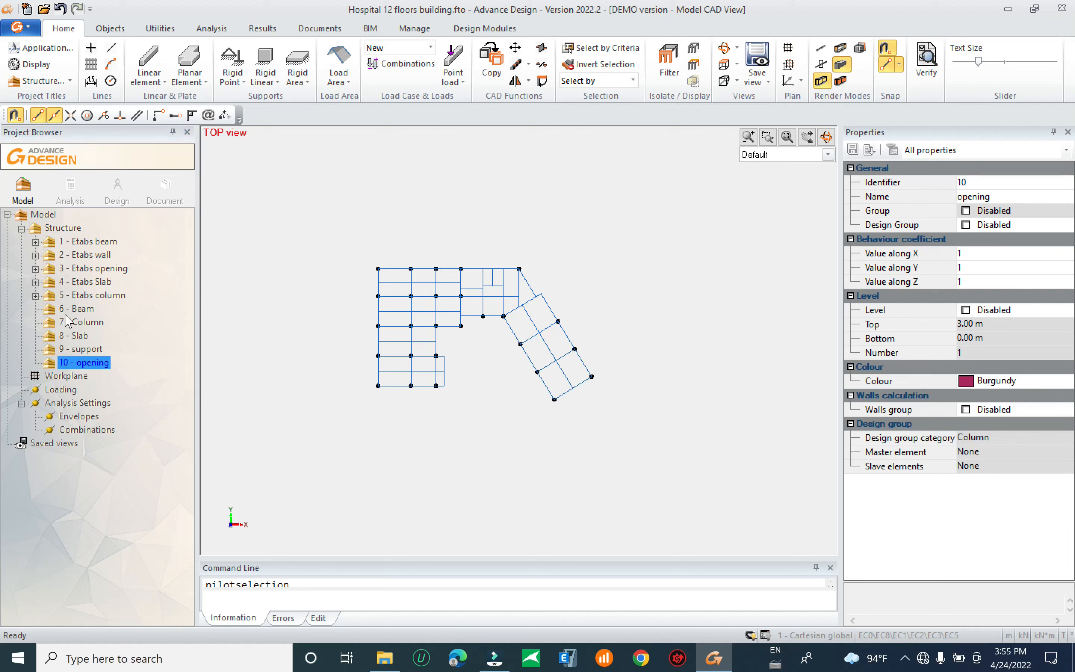
click(35, 295)
click(92, 267)
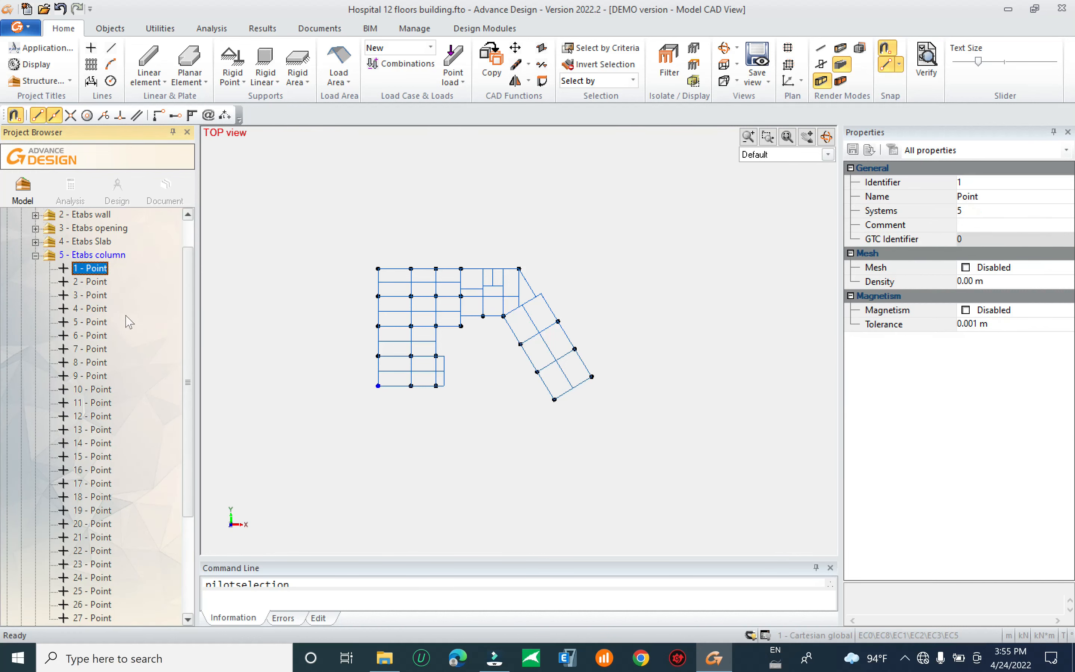
scroll(188, 420, down, 2)
scroll(188, 420, down, 2)
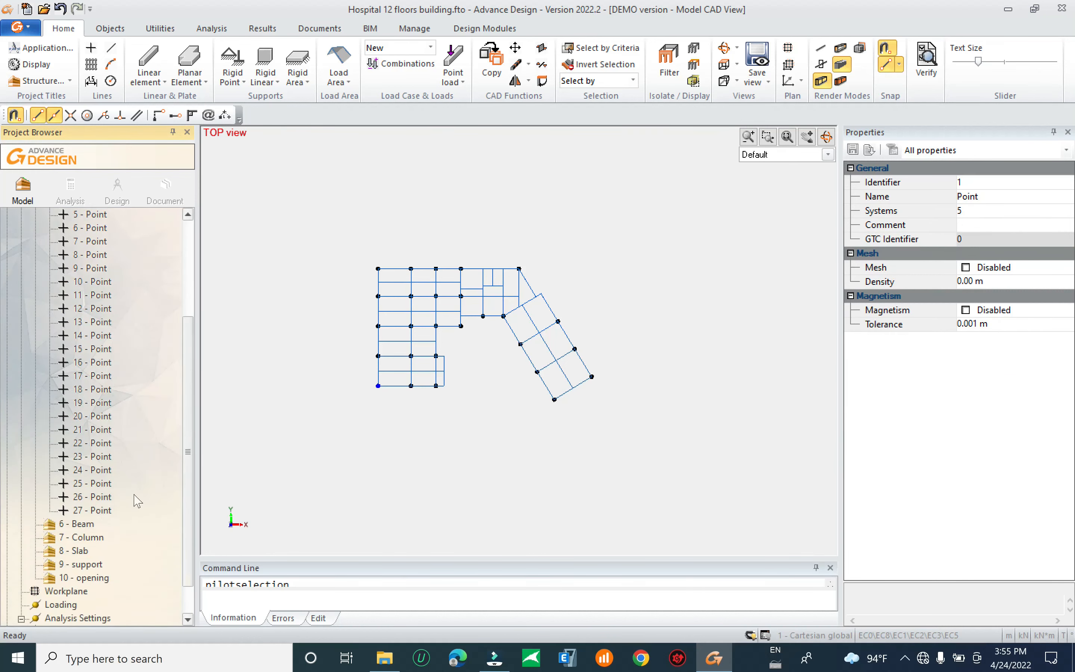
shift+click(98, 511)
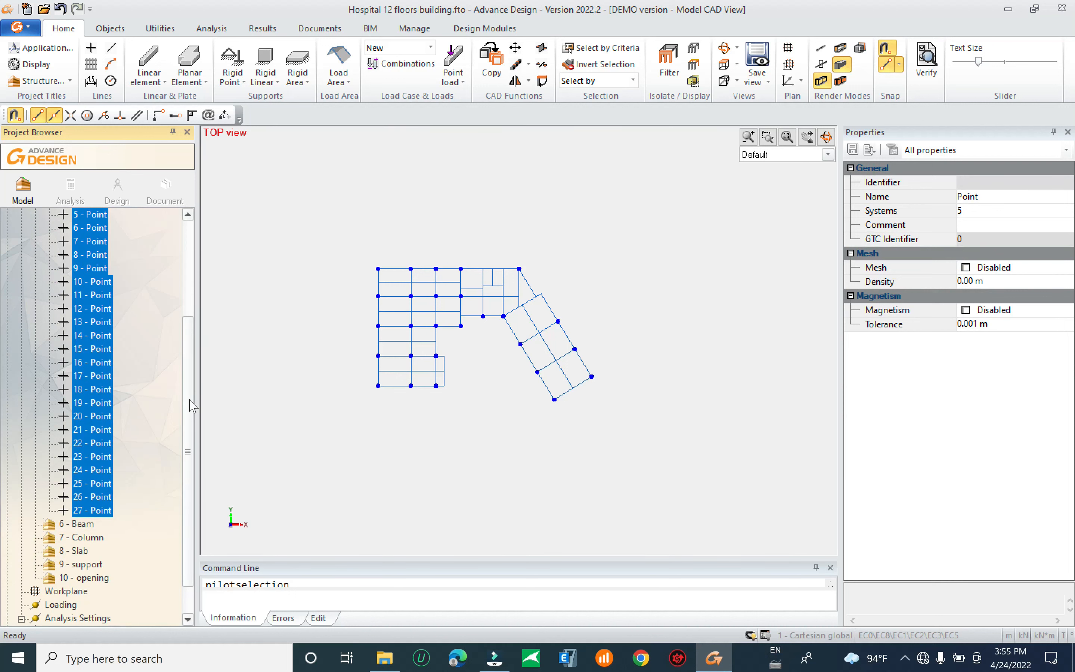
scroll(111, 355, up, 4)
click(36, 296)
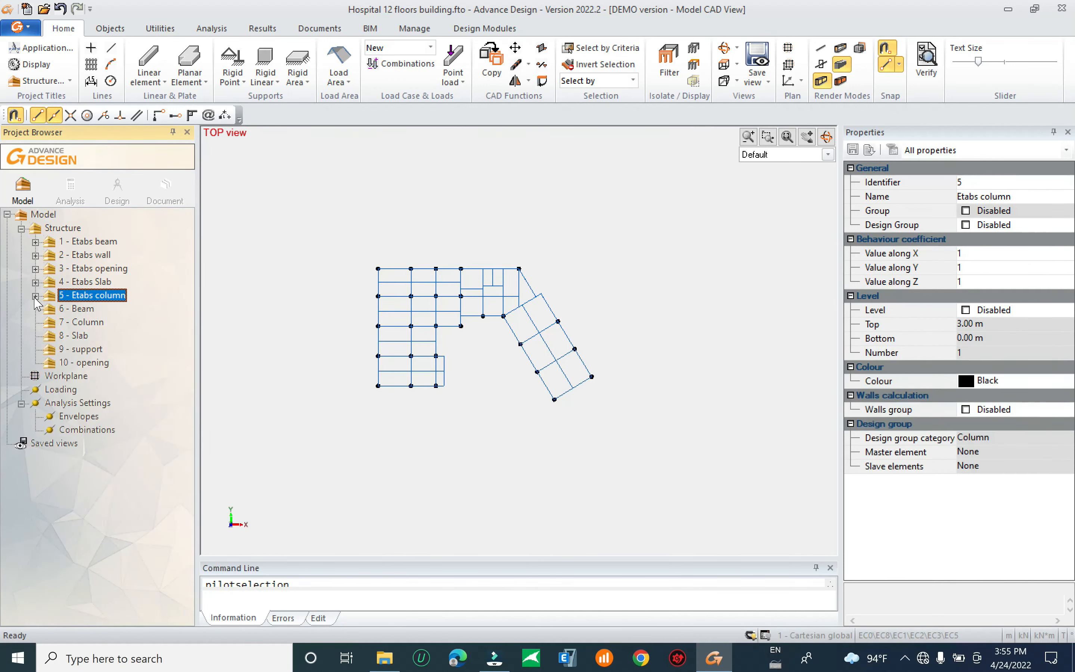
Set up an Extrude of all 27 points in the Etabs column system with translation vector 0, 0, -3.5
click(36, 295)
click(95, 270)
click(97, 257)
click(97, 268)
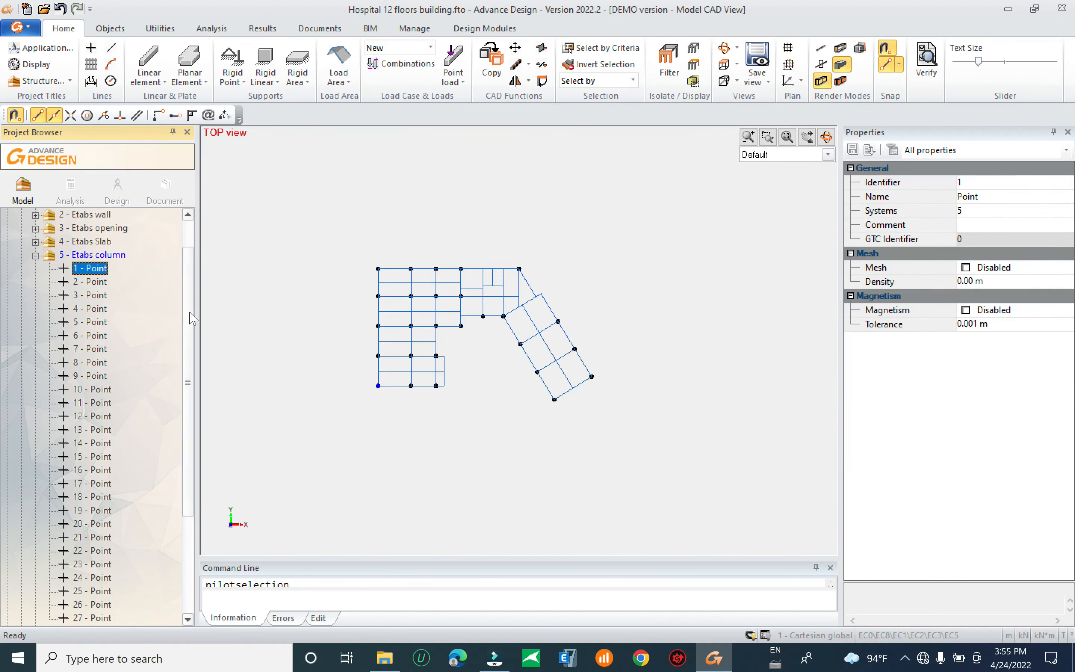
drag(185, 311, 192, 372)
shift+click(98, 524)
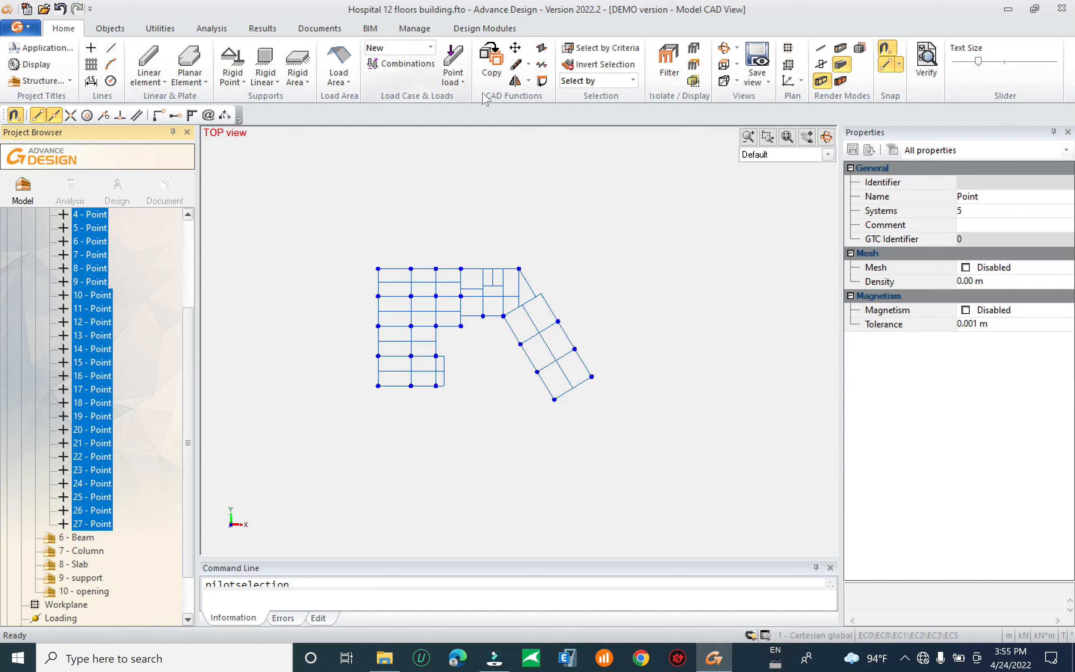
click(529, 81)
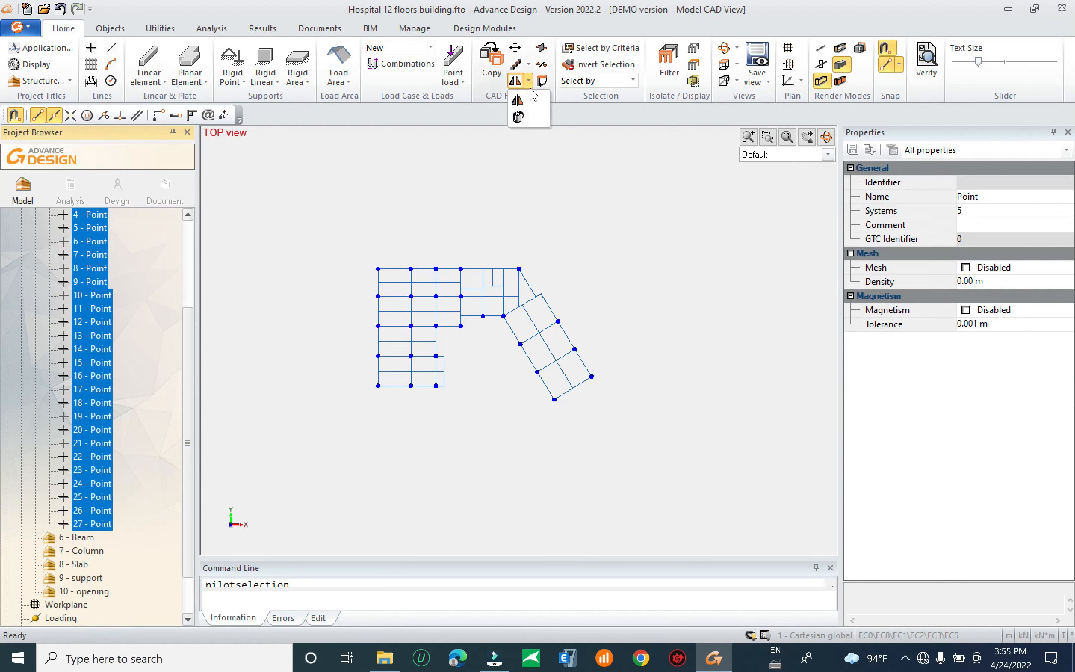
click(519, 117)
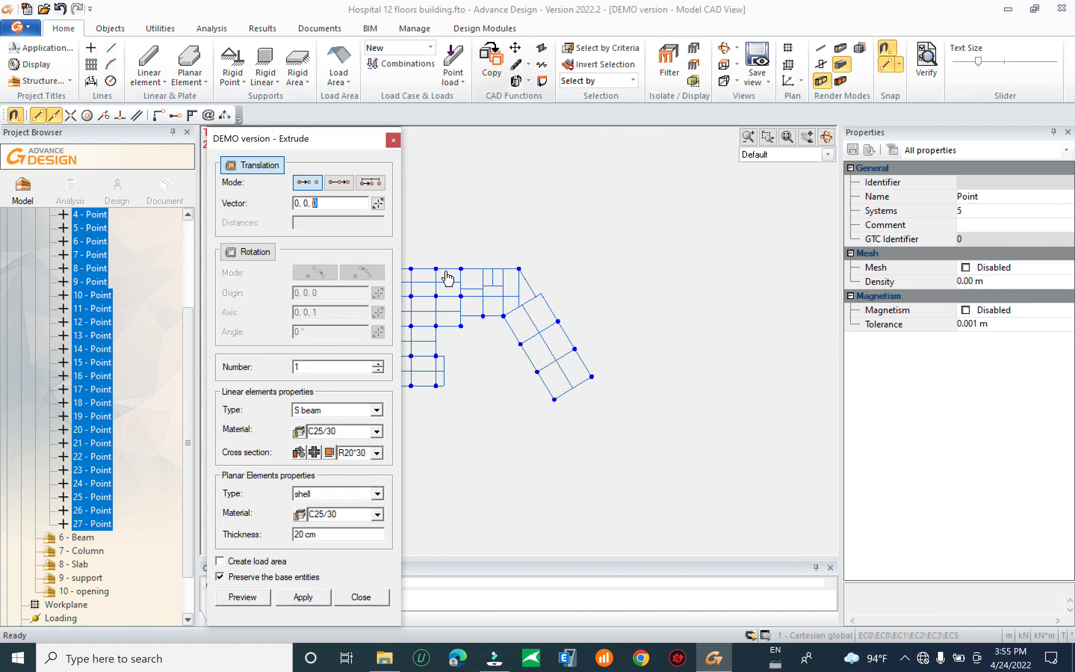
text(-3.5)
drag(323, 368, 230, 372)
Set the extruded linear elements' material to C35/45 and their cross section to R40*60
click(299, 431)
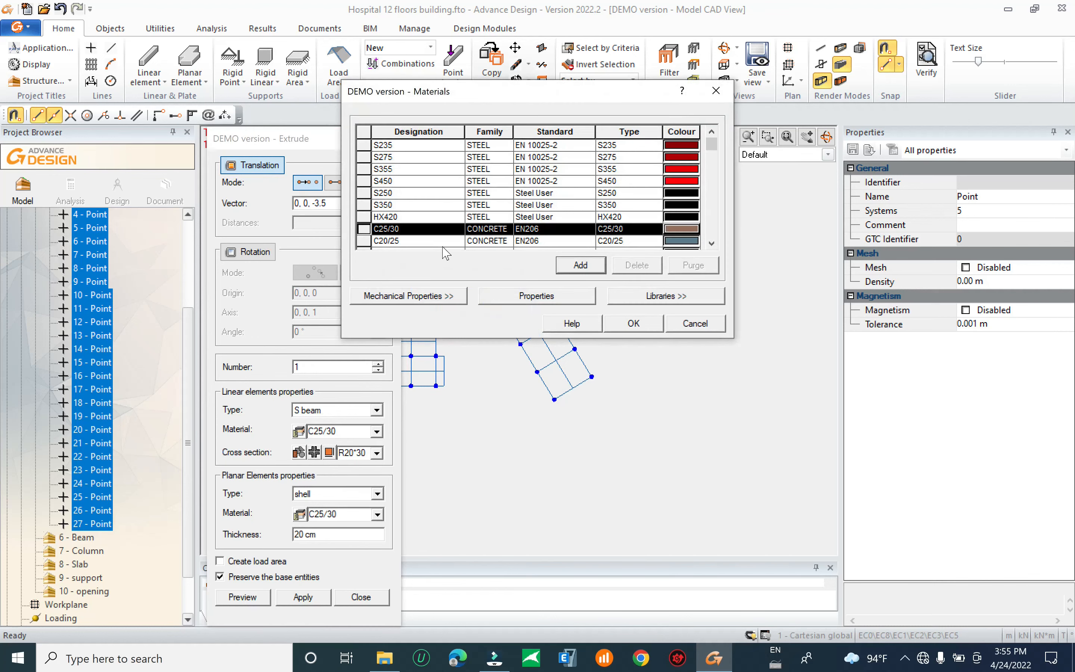
click(716, 91)
click(377, 430)
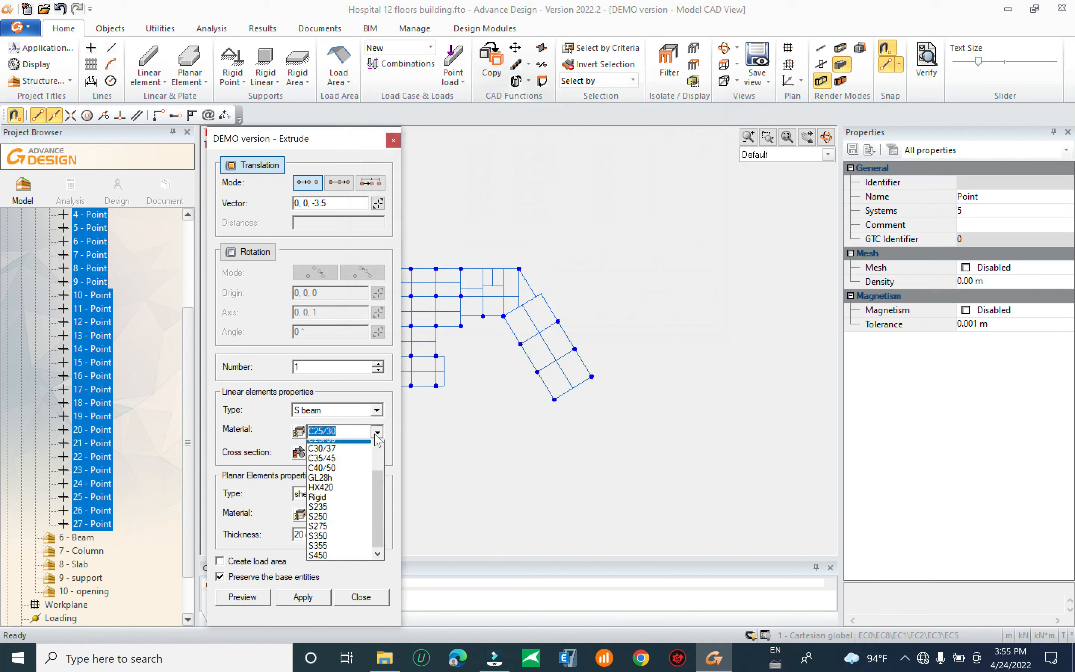
click(352, 452)
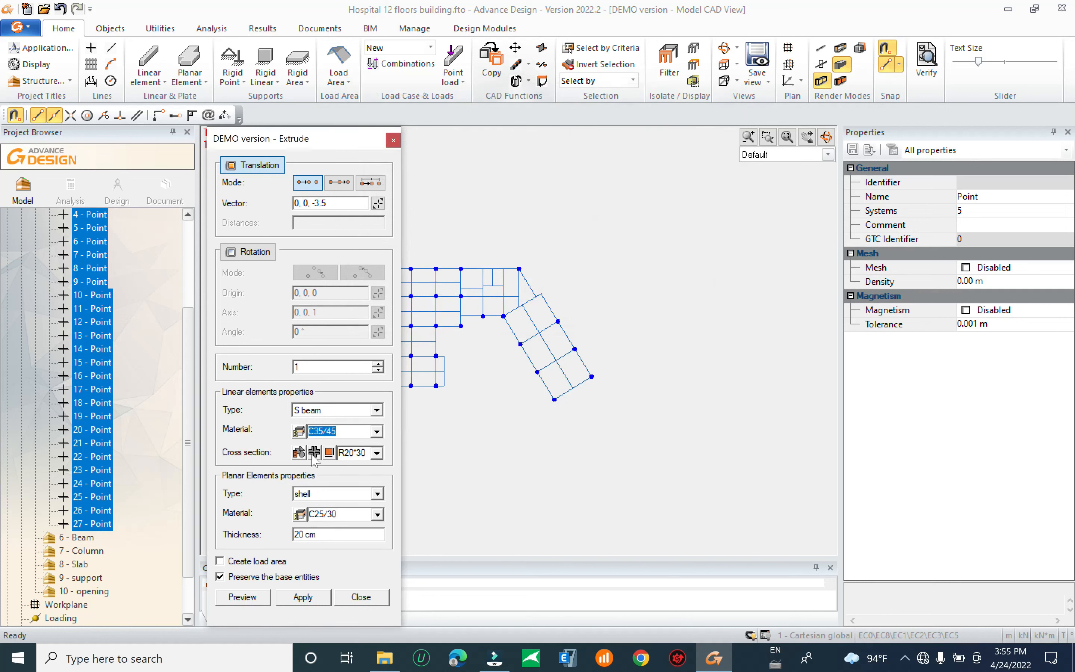
click(352, 453)
text(400)
click(359, 452)
key(BackSpace)
Preview the column extrusion in a 3D view, apply it and close the Extrude settings
click(243, 597)
shift+middle_drag(563, 441, 613, 361)
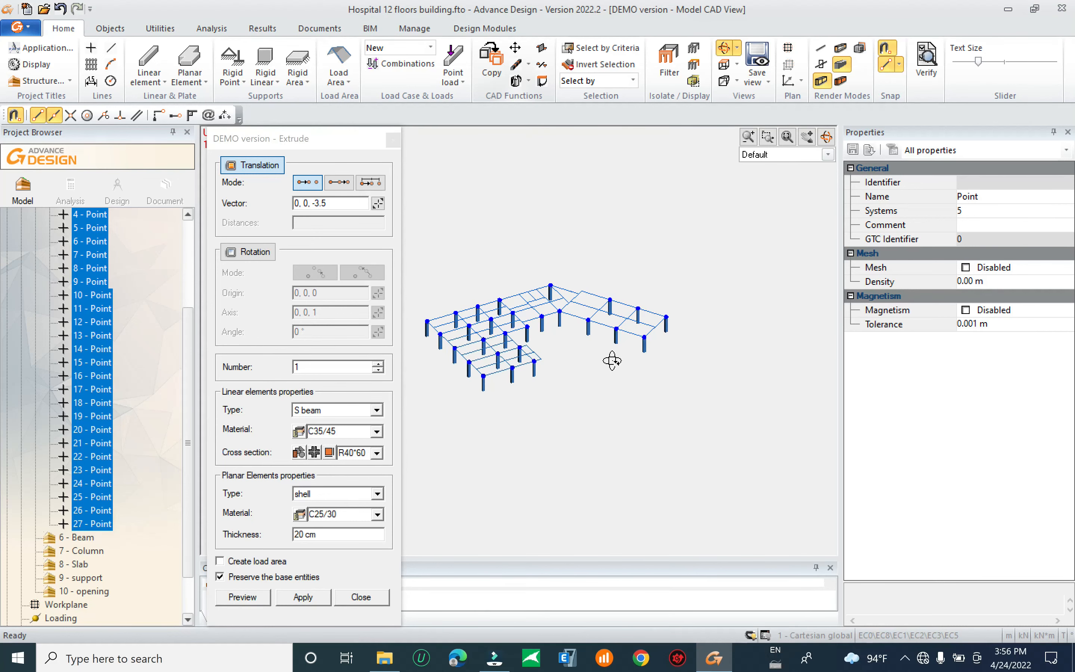
scroll(529, 324, up, 5)
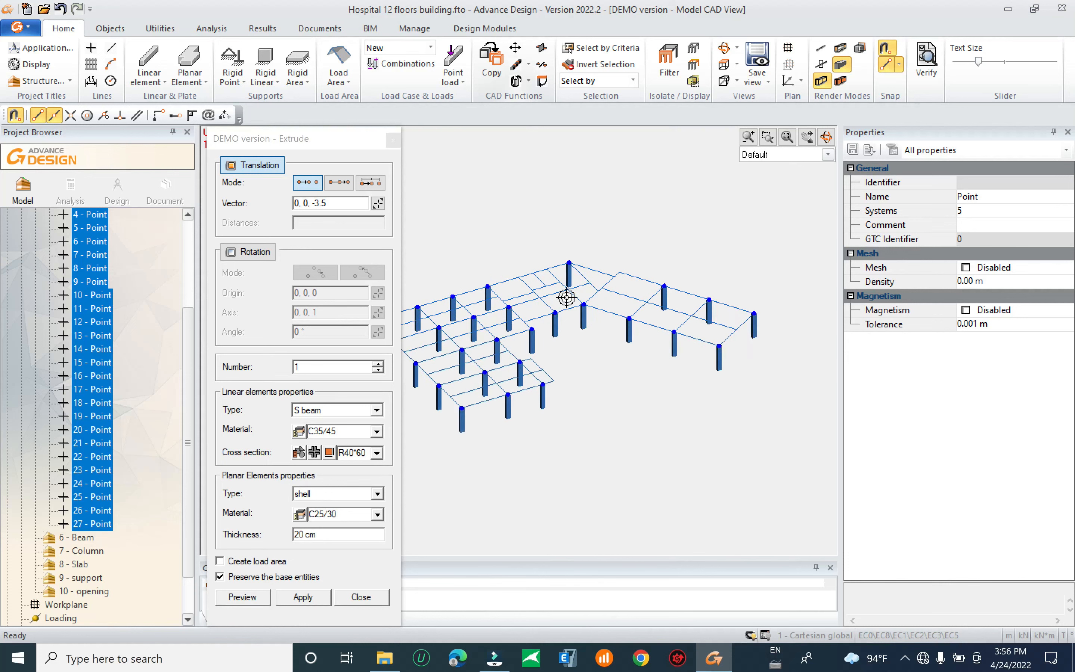
shift+middle_drag(619, 437, 437, 497)
middle_drag(582, 429, 567, 446)
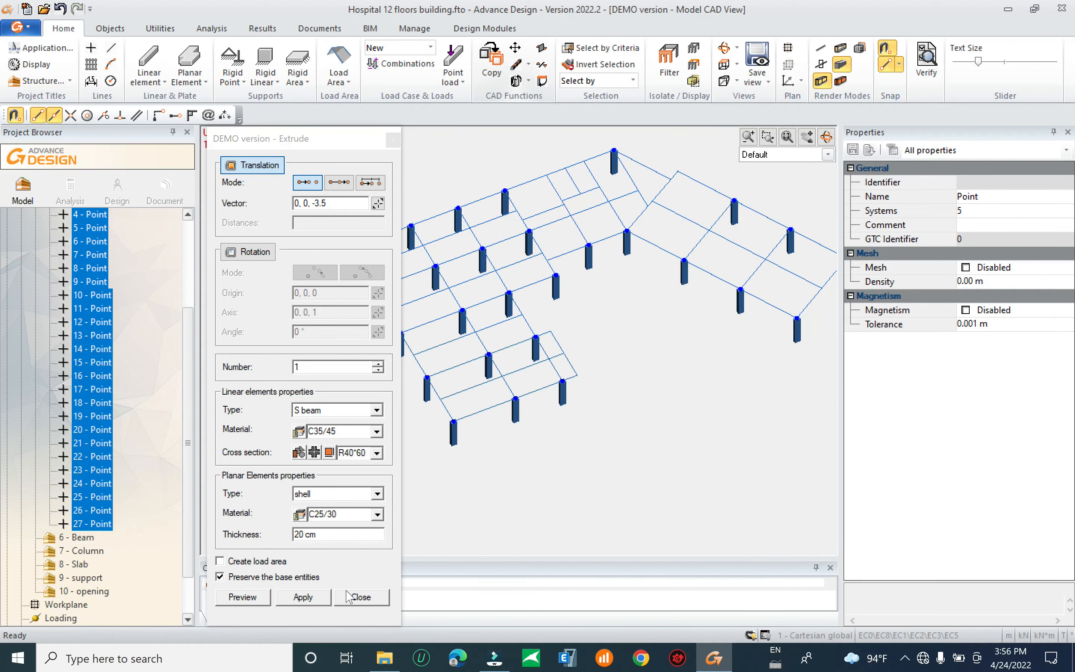
click(304, 598)
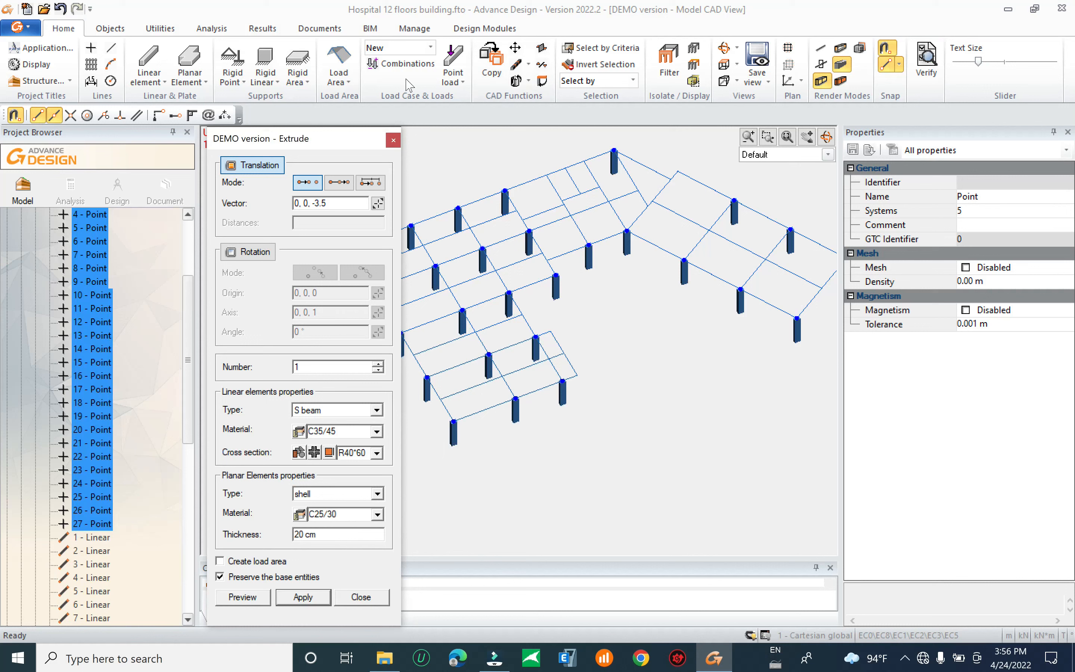
click(393, 140)
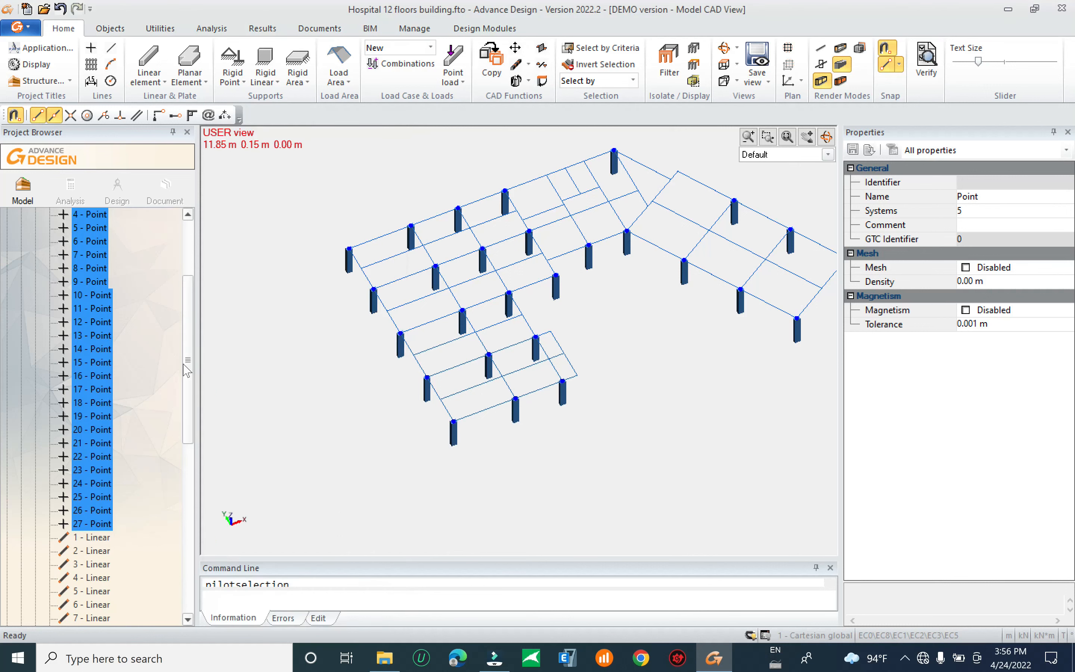
Move all 27 extruded linear elements from the Etabs column system into the Column subsystem
scroll(144, 422, down, 5)
click(97, 339)
drag(188, 411, 188, 500)
shift+click(102, 470)
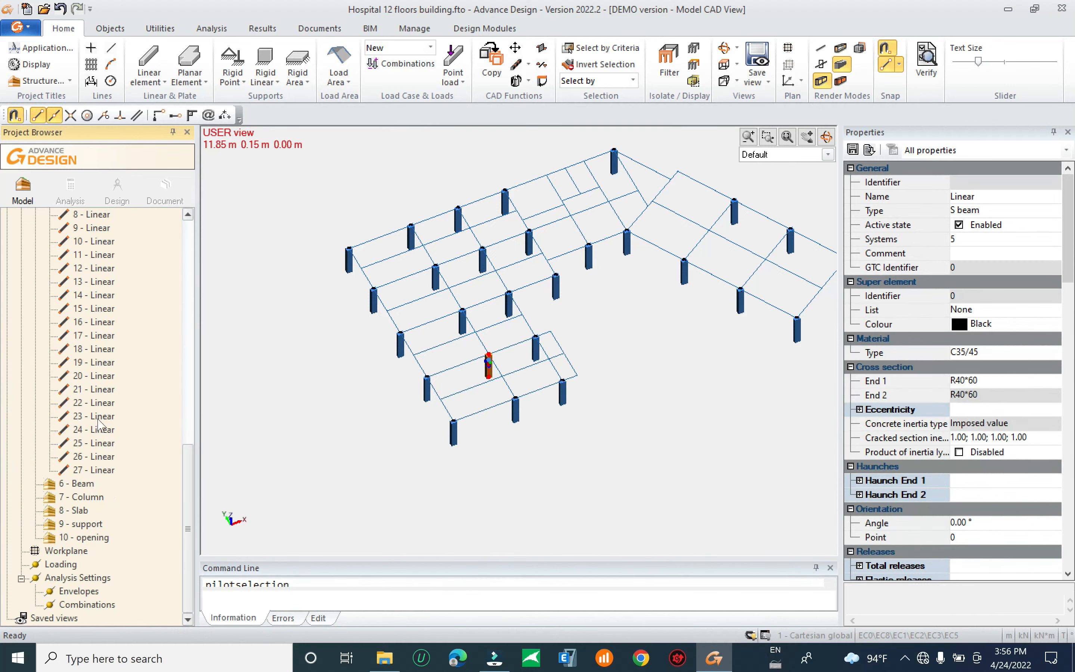
double_click(82, 497)
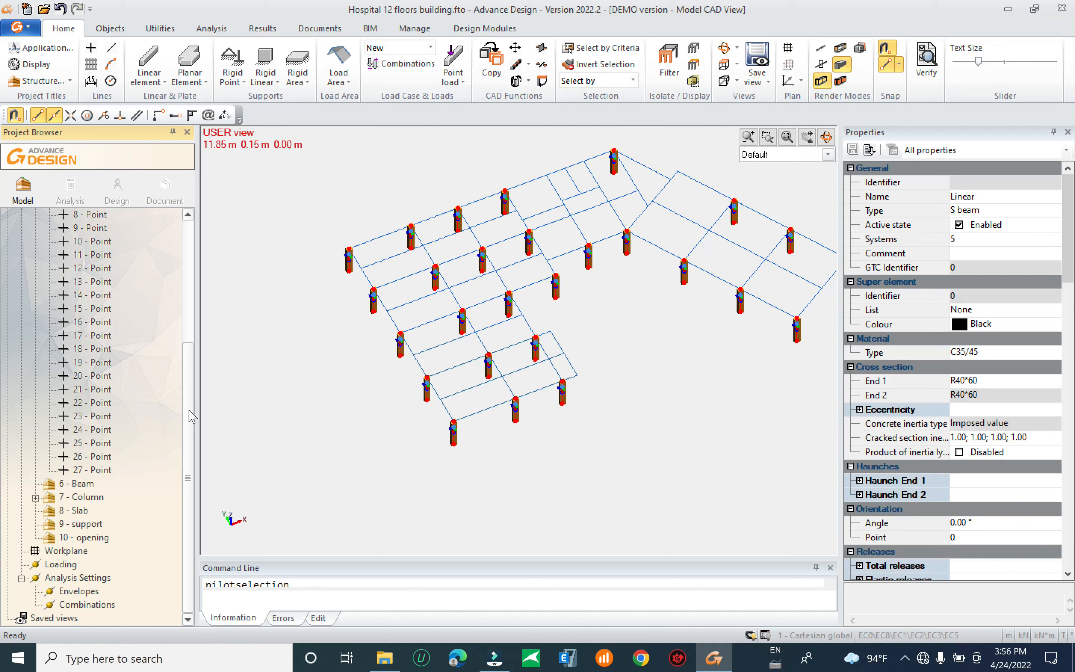
Collapse the Etabs column system and hide its points from the model view
scroll(178, 409, up, 4)
click(35, 270)
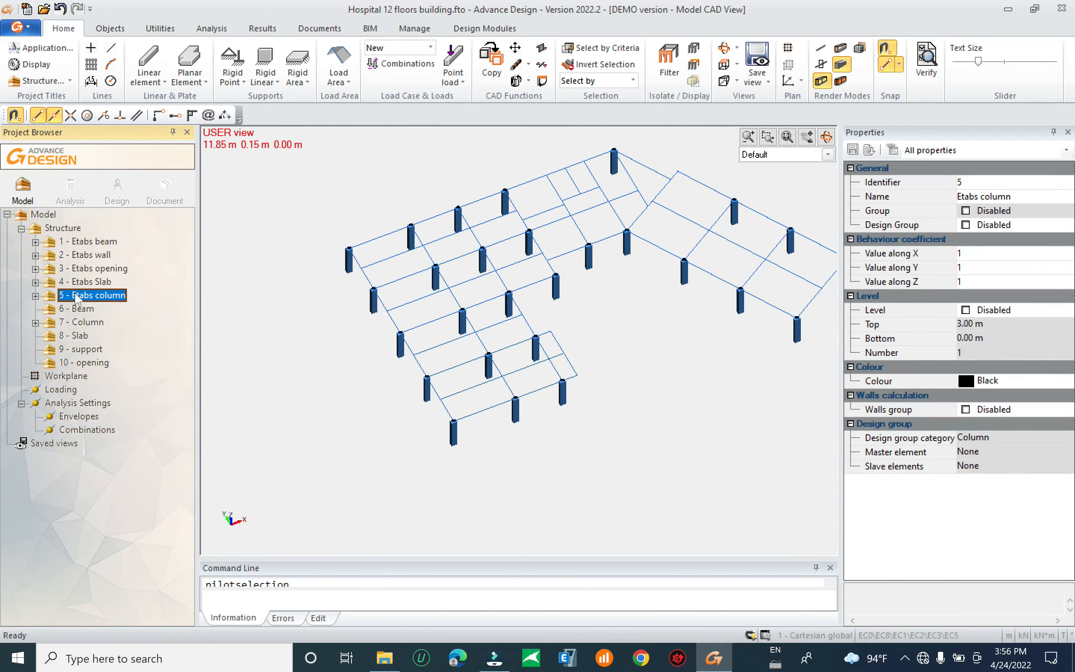
key(space)
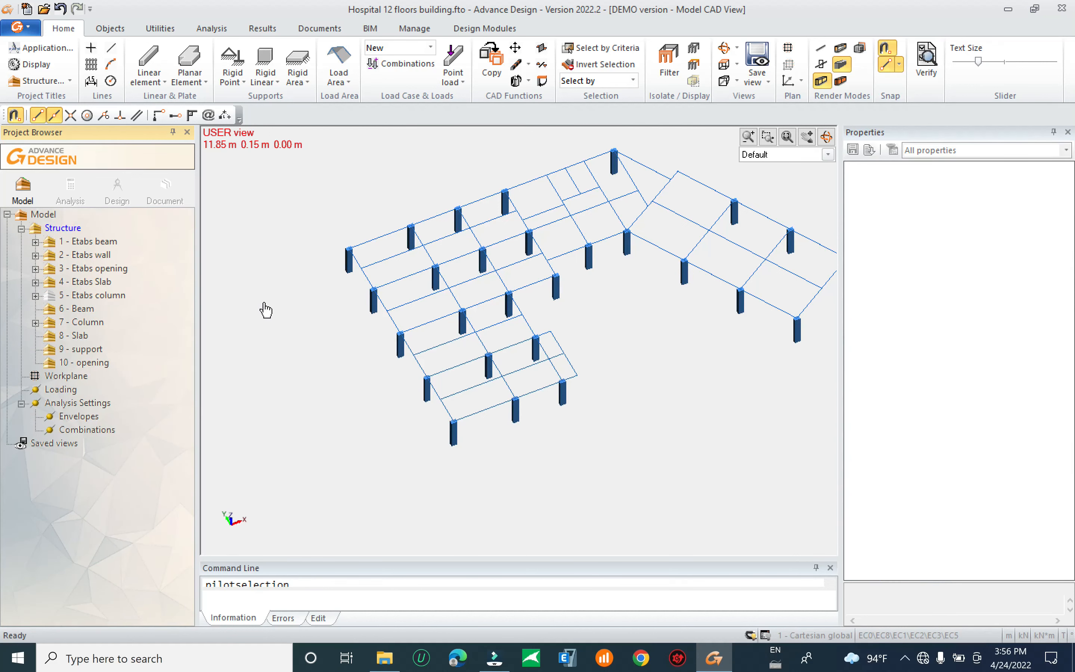
drag(252, 266, 233, 316)
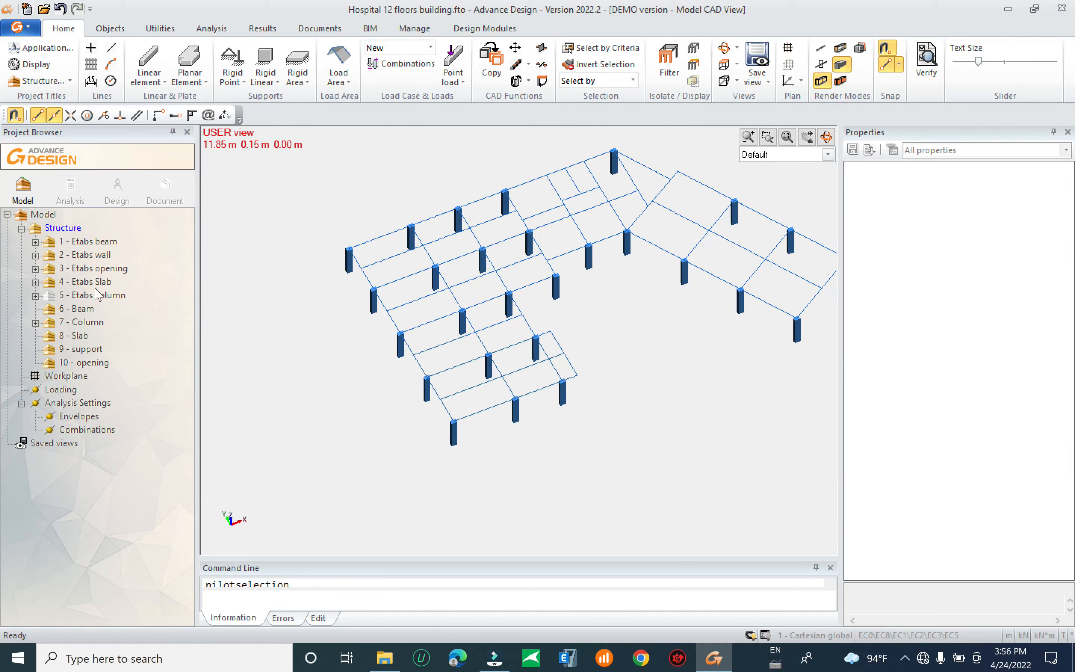
Convert the Etabs Slab polyline into a planar element, keeping the help lines
double_click(71, 282)
click(99, 296)
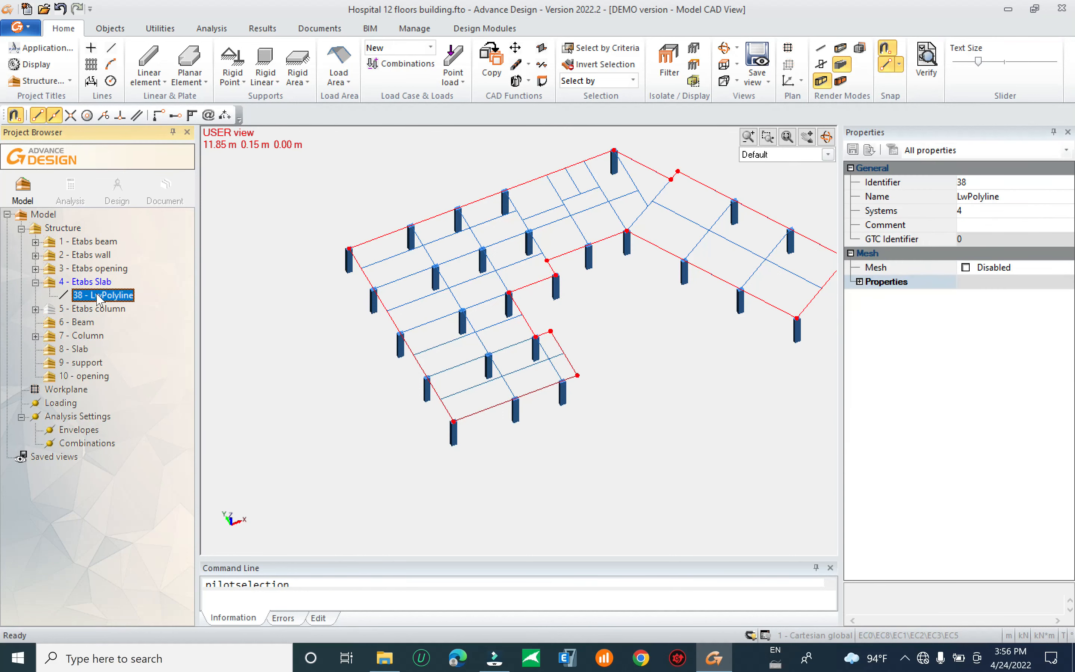
scroll(311, 382, down, 2)
scroll(538, 328, up, 1)
middle_drag(599, 336, 579, 371)
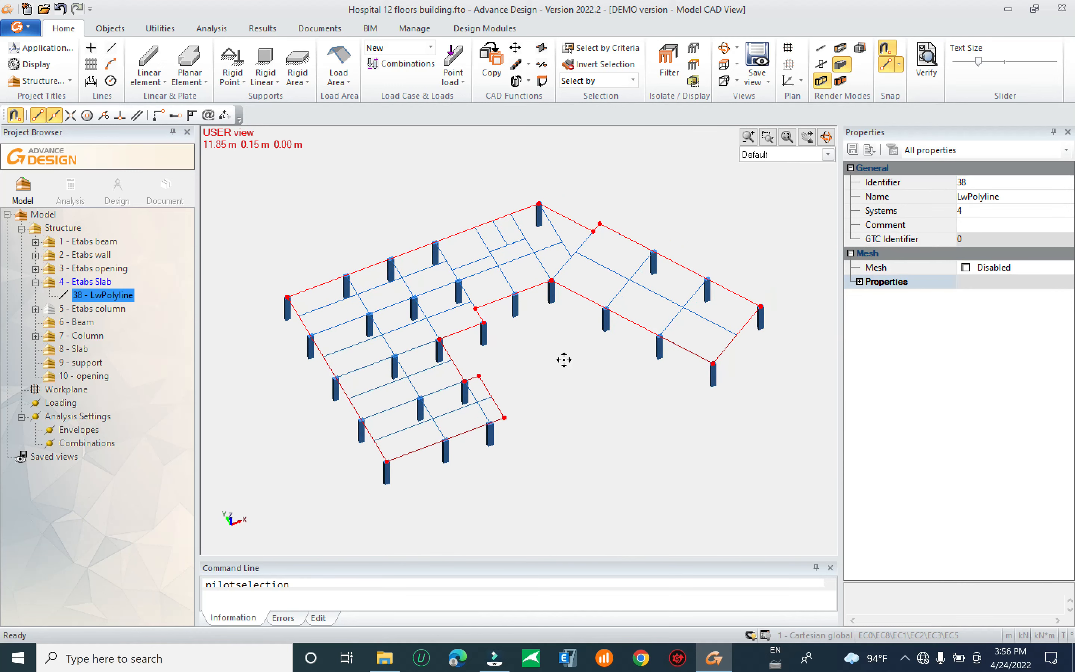
click(168, 29)
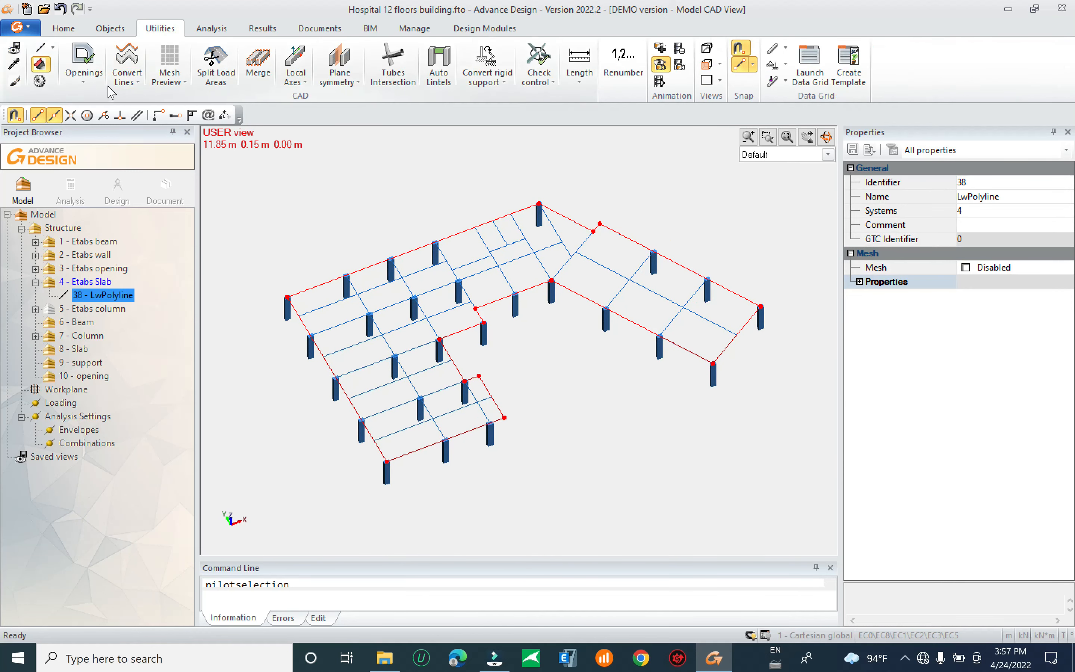
click(127, 76)
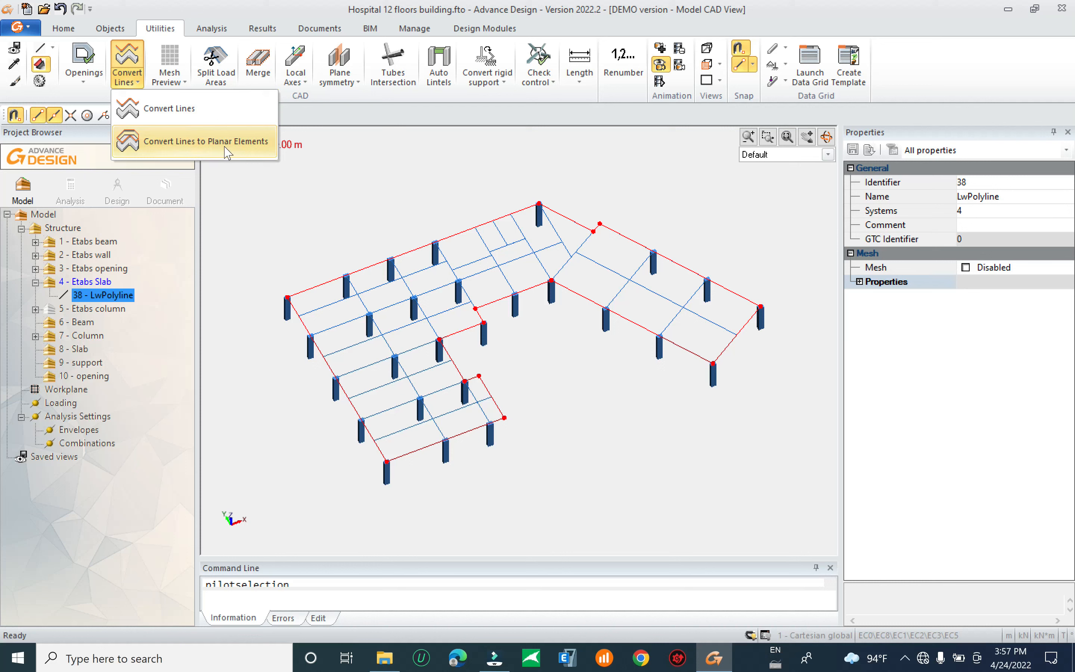
click(237, 146)
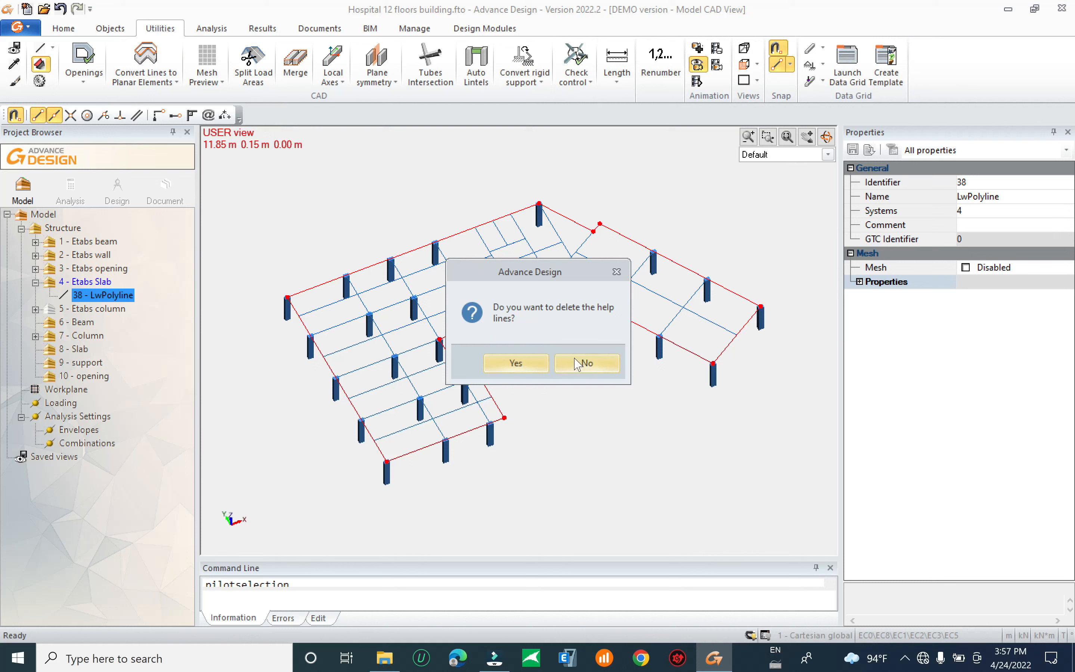
click(585, 364)
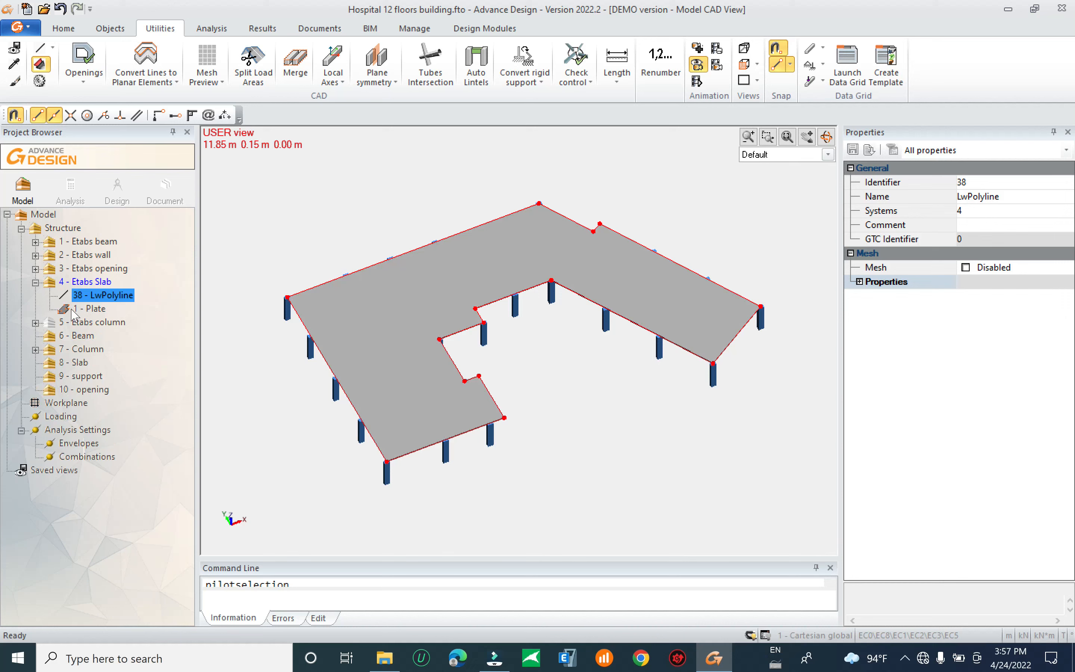
Move the new plate from the Etabs Slab system into the Slab subsystem
click(88, 308)
drag(86, 370, 78, 364)
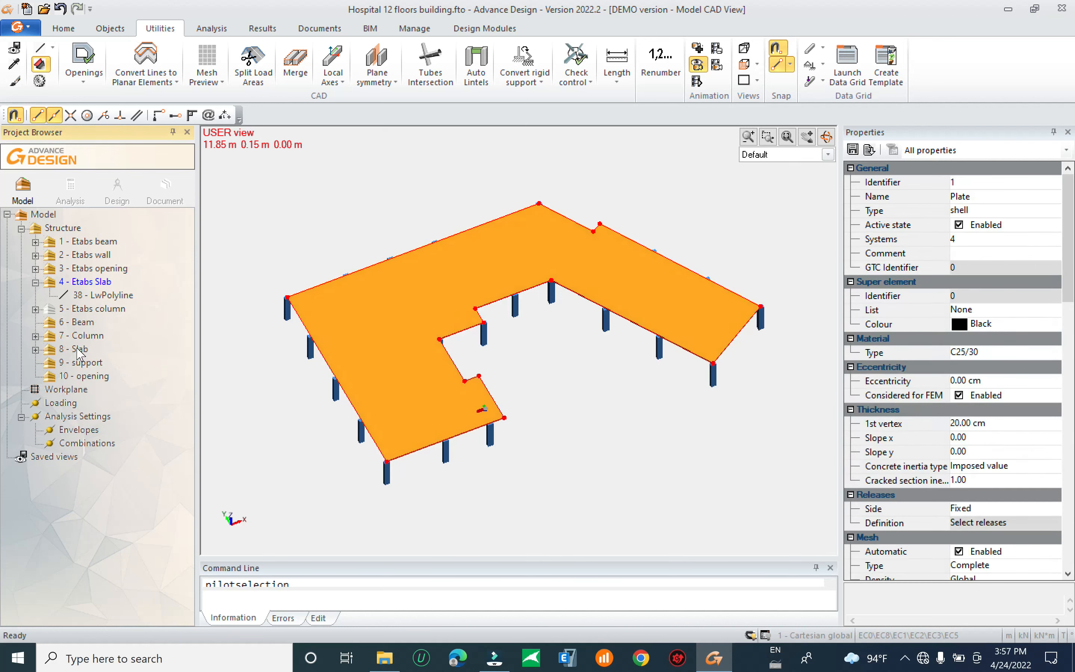
click(78, 350)
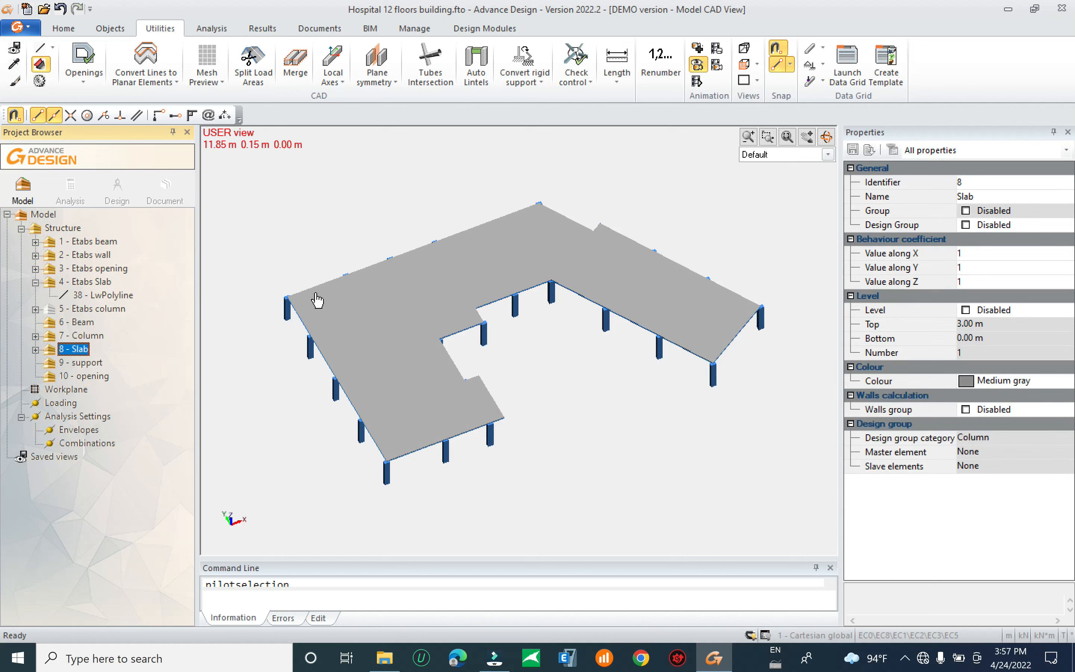
click(359, 184)
scroll(312, 225, down, 1)
scroll(368, 265, up, 1)
click(413, 294)
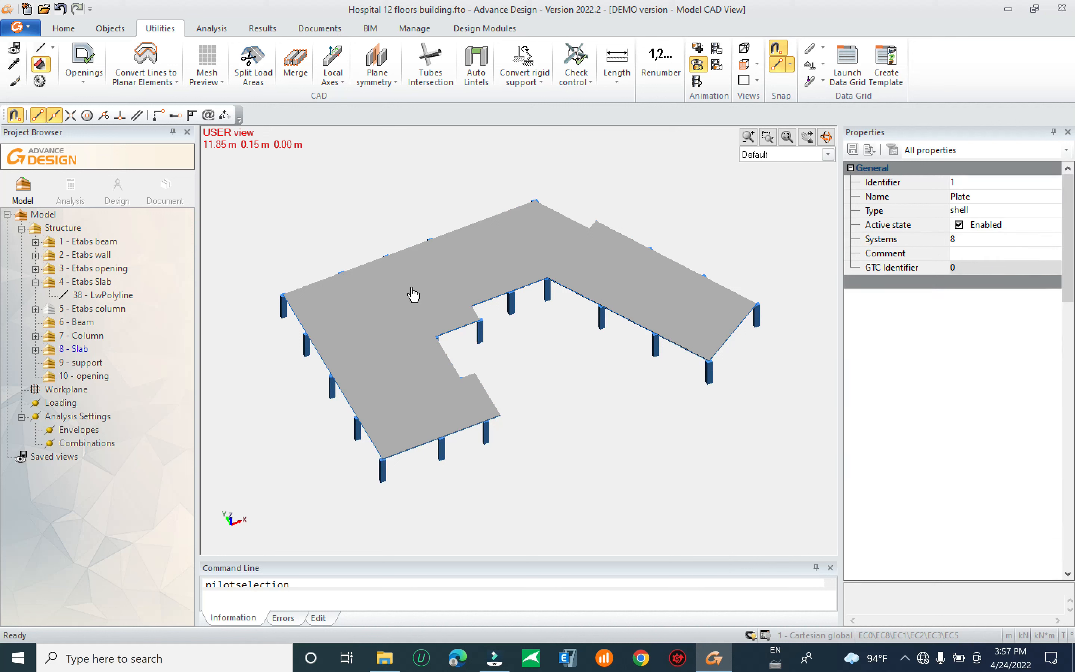
Set the 1st vertex thickness of the plate in the Slab subsystem to 13 cm
click(34, 348)
click(75, 361)
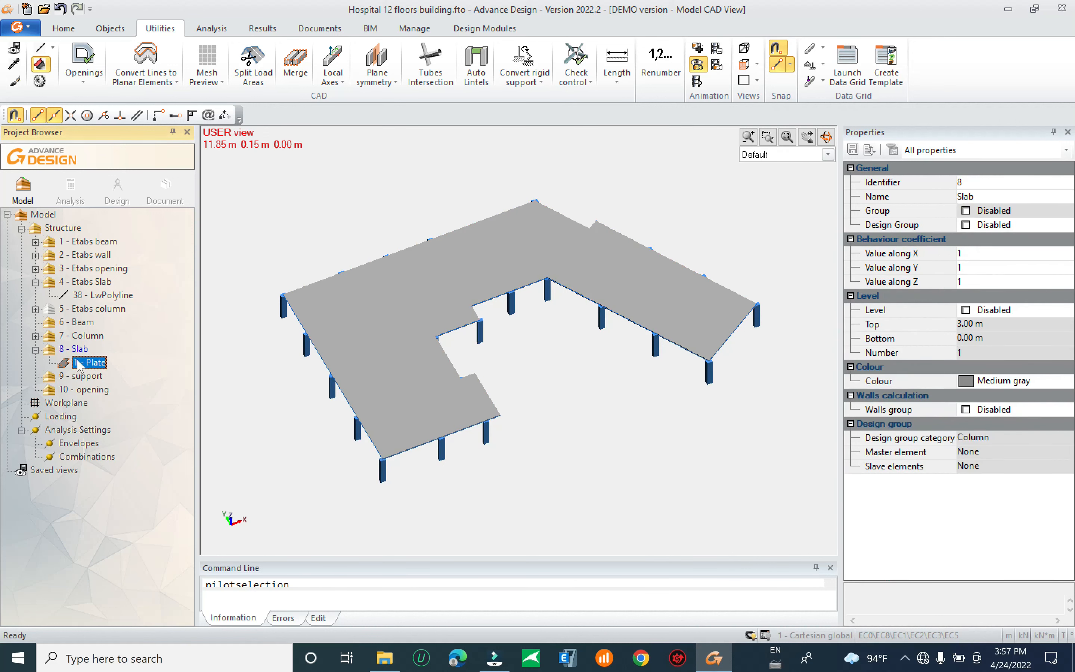
click(995, 353)
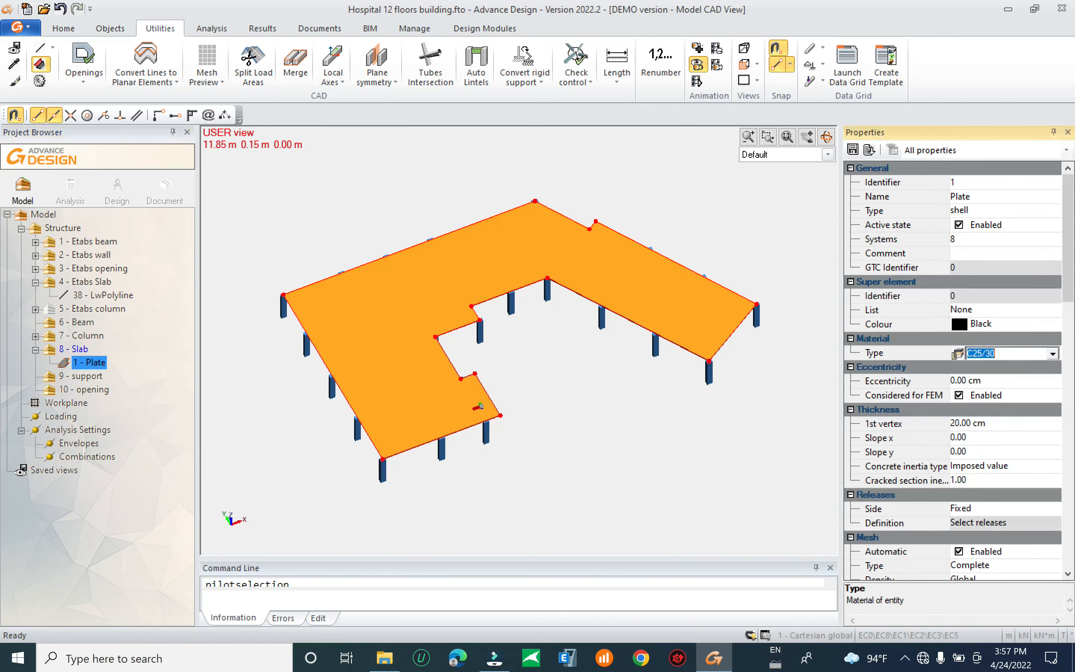
click(1050, 356)
click(1056, 356)
drag(1069, 266, 1070, 326)
click(1001, 253)
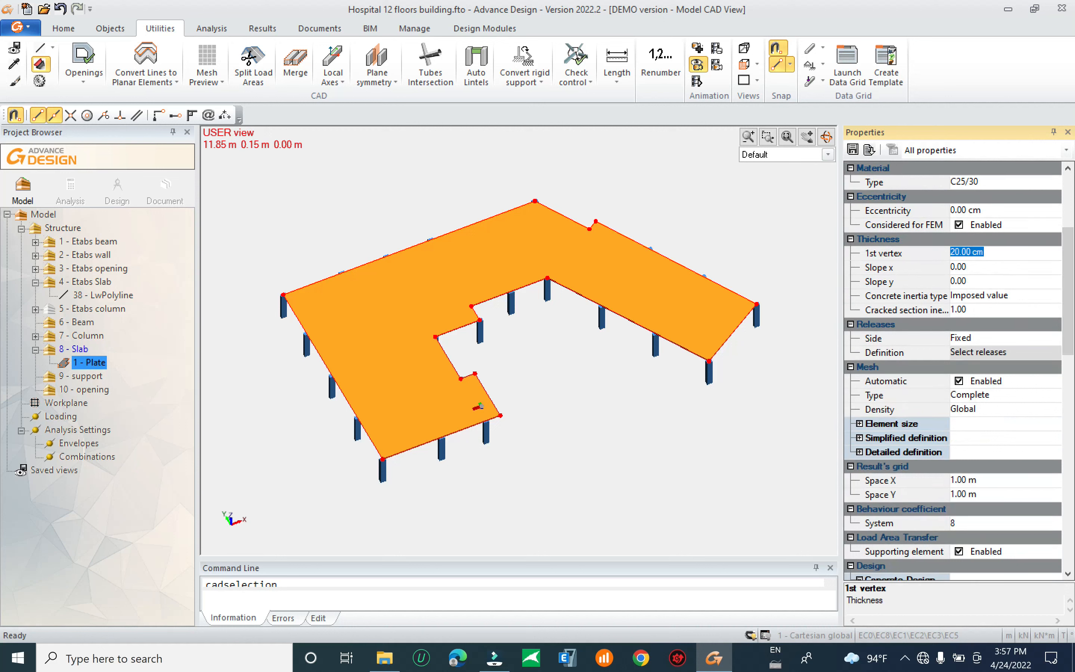
text(13)
key(Return)
click(1000, 266)
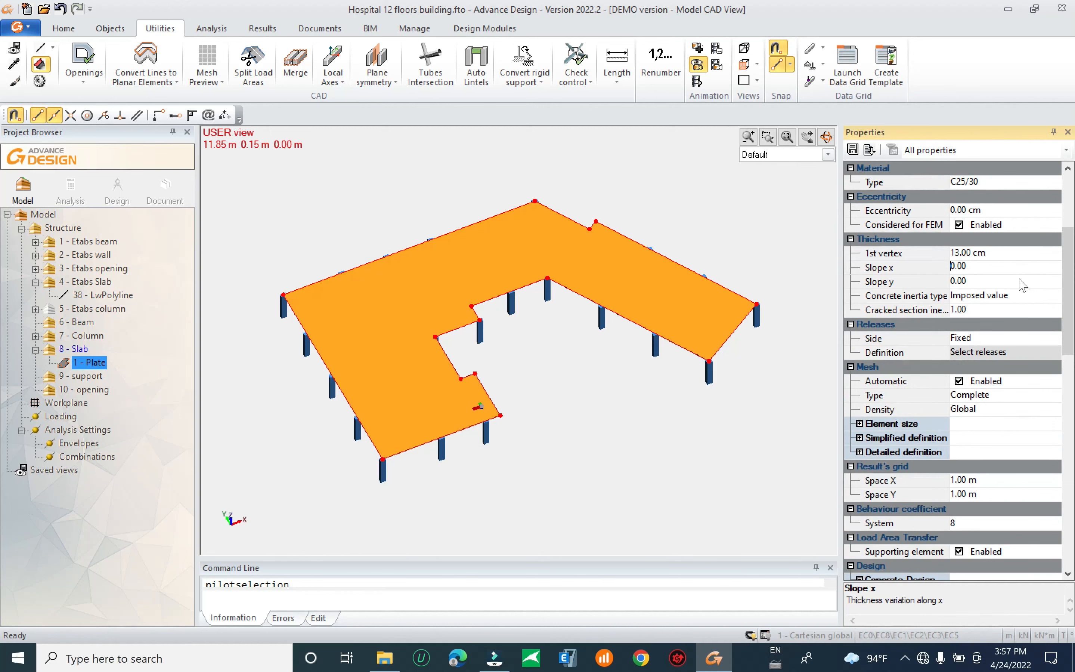
drag(1066, 306, 1064, 441)
click(429, 195)
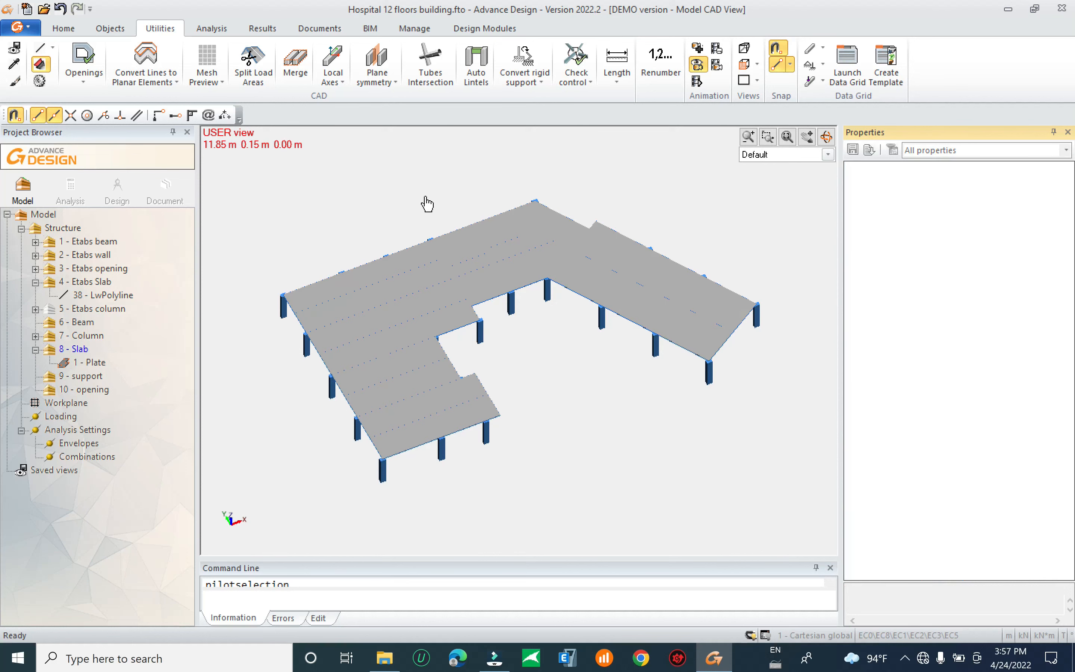
Collapse and hide the Etabs Slab system, and save the model
click(35, 350)
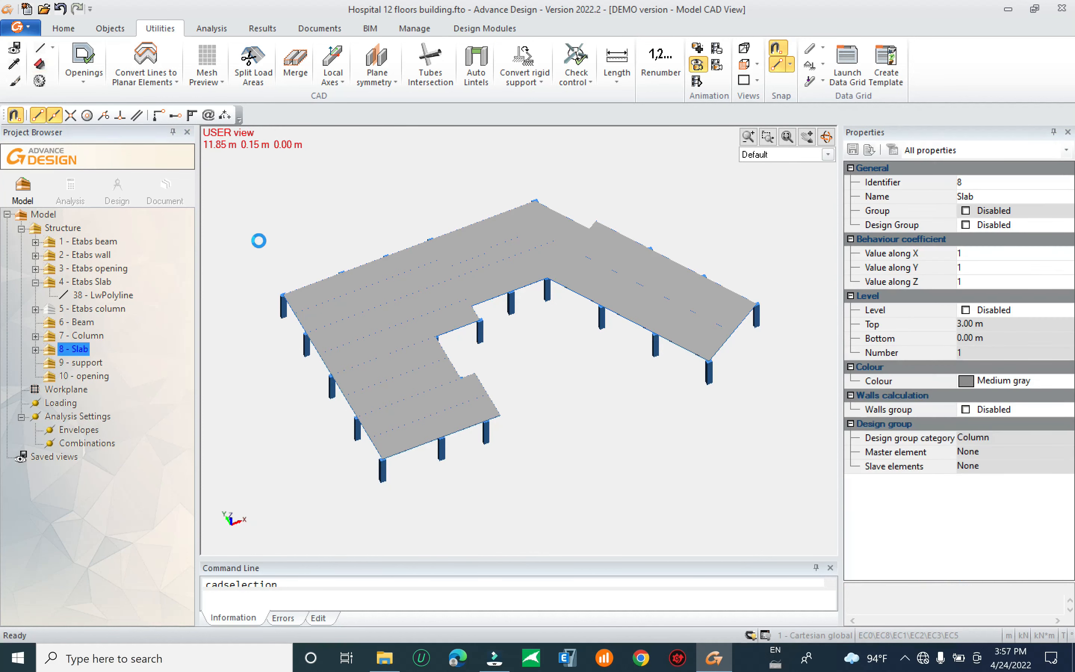
double_click(93, 285)
click(91, 285)
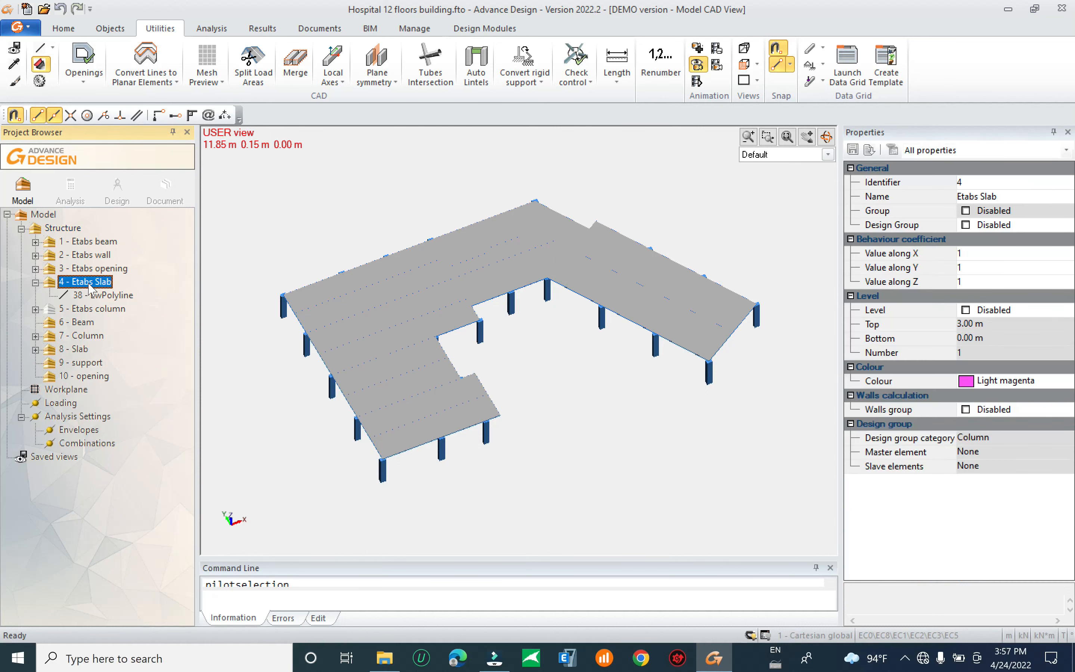
double_click(54, 283)
click(36, 282)
click(62, 282)
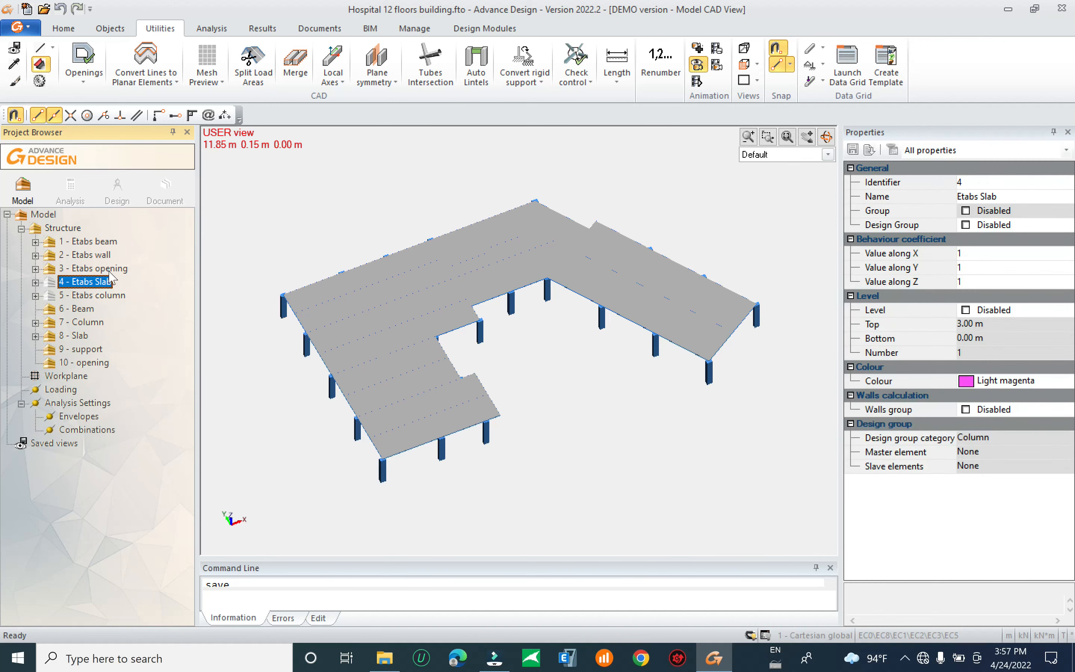
Create openings in the slab from both Etabs opening polylines, and collapse and hide the Etabs opening system
click(115, 270)
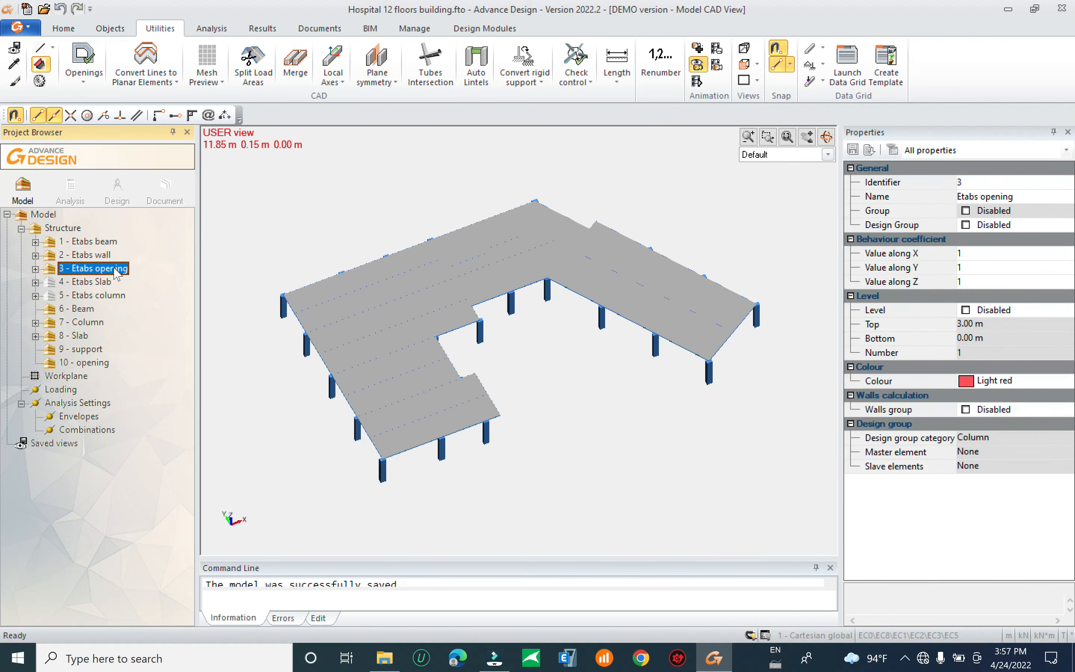
click(36, 269)
click(100, 282)
shift+click(106, 295)
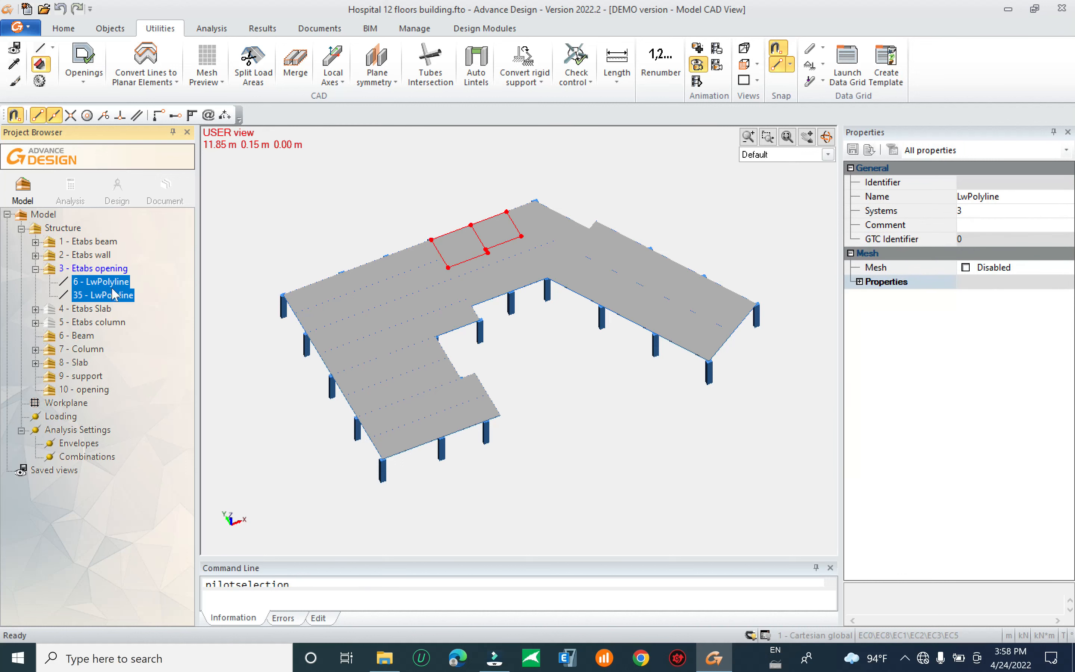
click(84, 66)
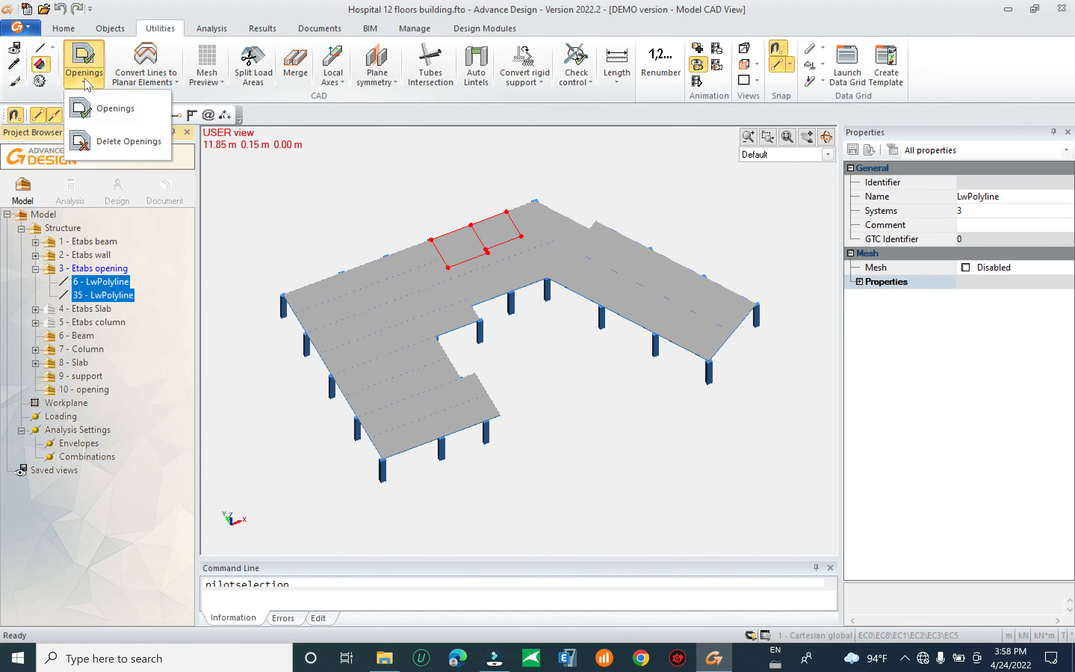
mouse_move(595, 336)
shift+middle_down()
mouse_move(540, 415)
mouse_move(601, 345)
mouse_move(600, 326)
shift+middle_up()
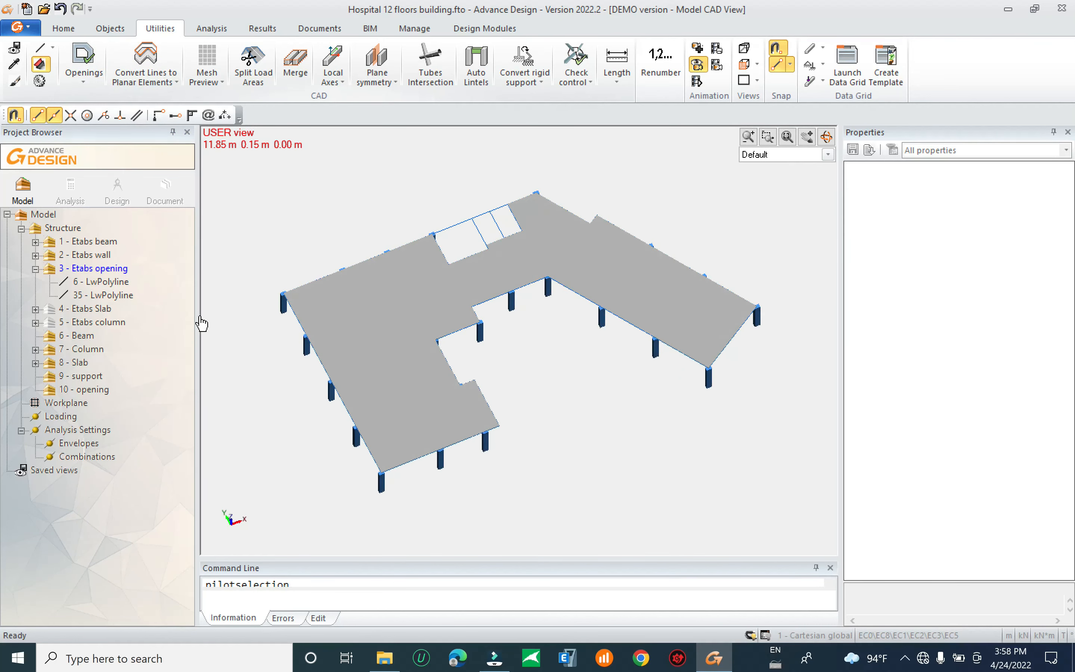
double_click(89, 268)
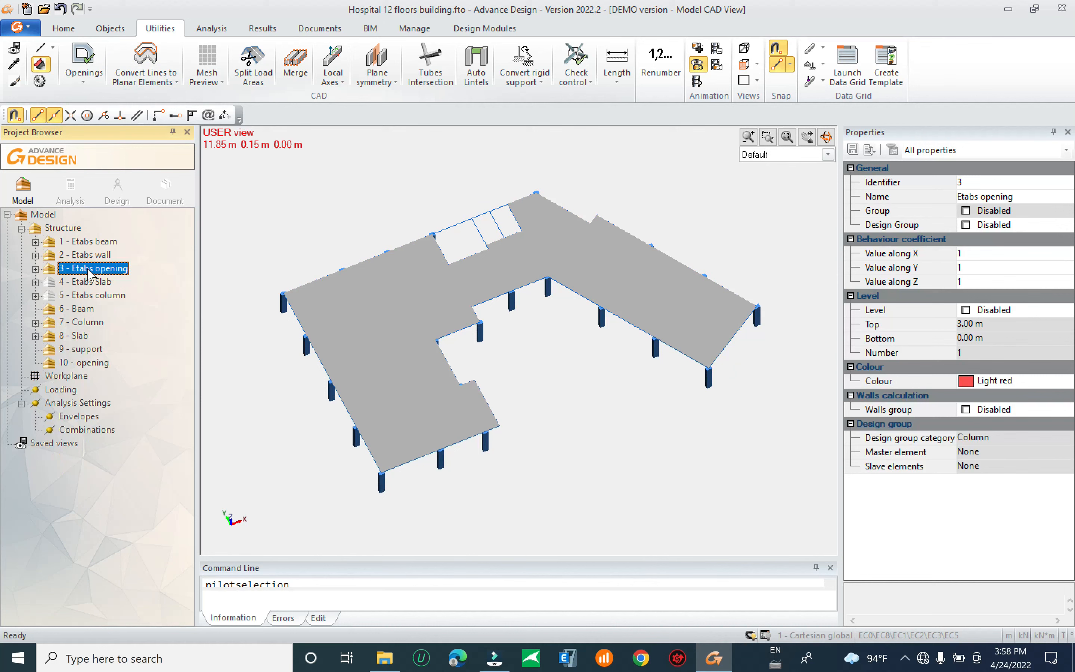
key(space)
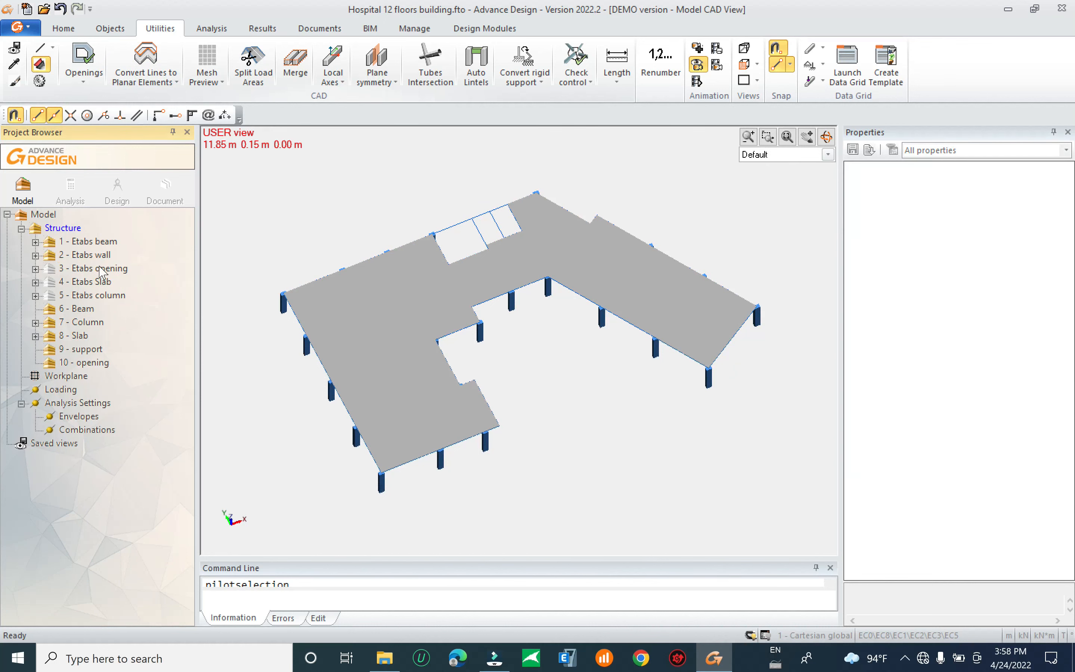
Select all four lines and the polyline in the Etabs wall system and start the Extrude command on them
click(85, 255)
click(36, 255)
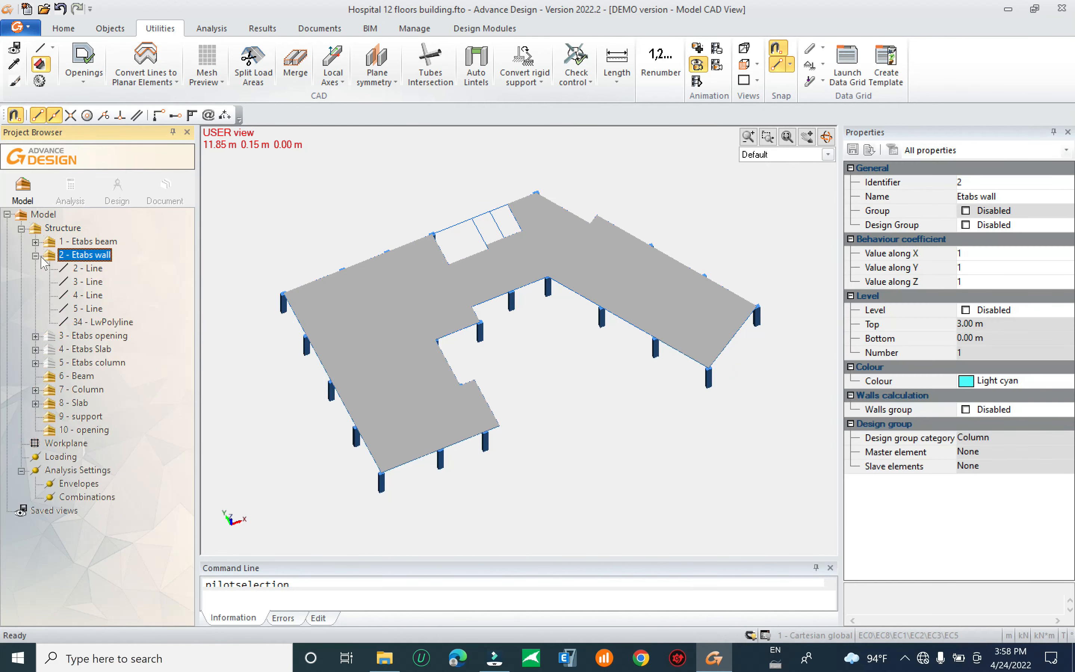
click(88, 269)
shift+click(96, 323)
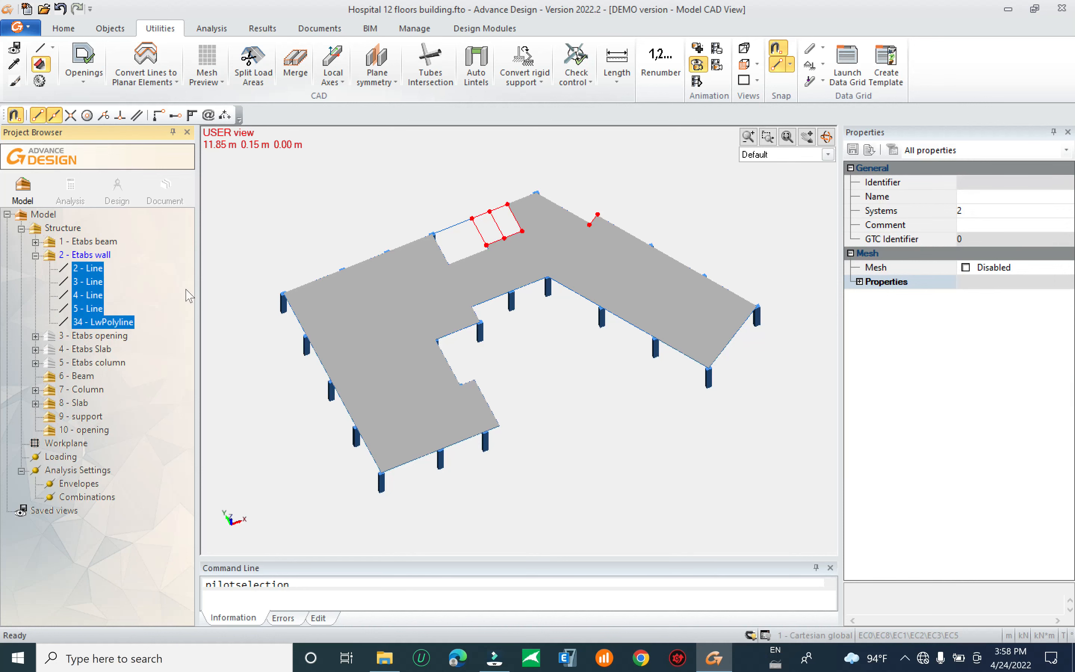
middle_drag(519, 343, 511, 312)
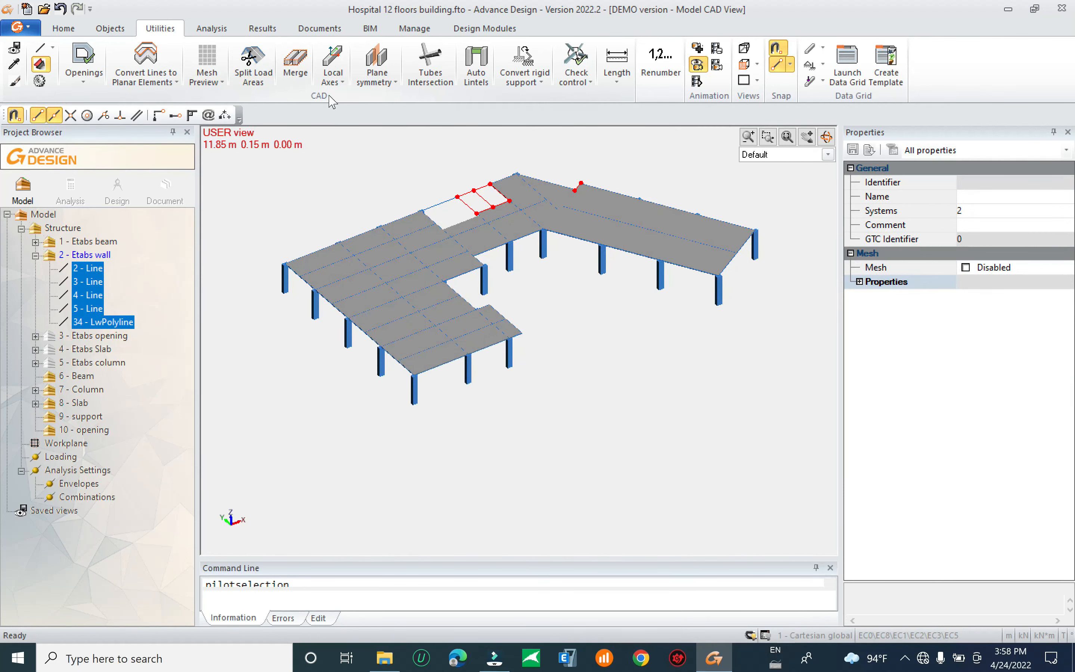
click(110, 29)
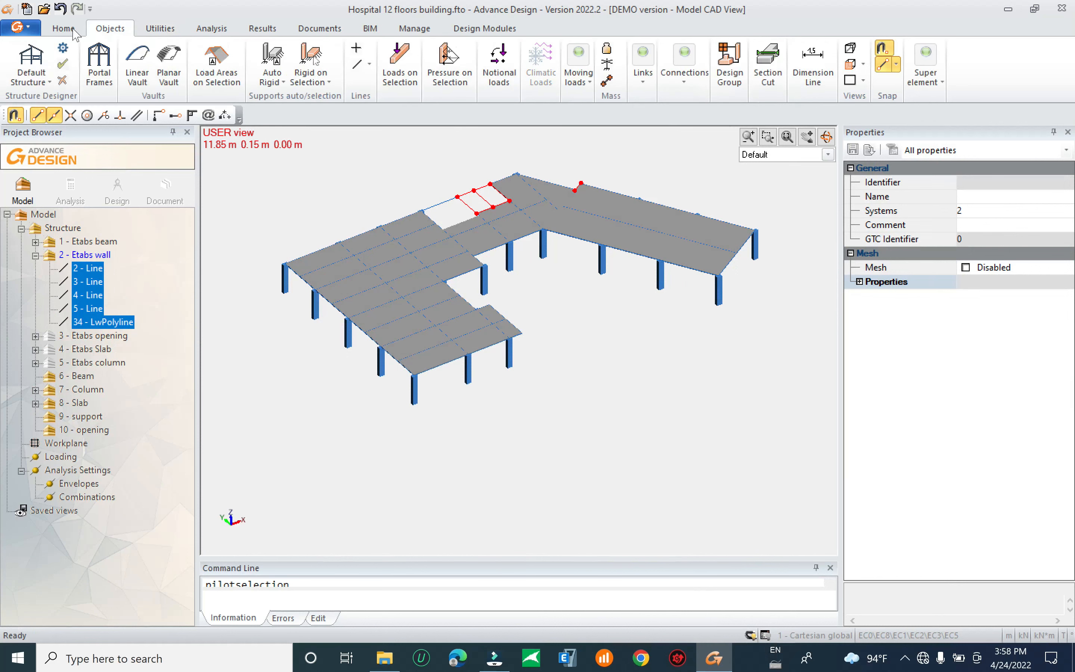
click(68, 30)
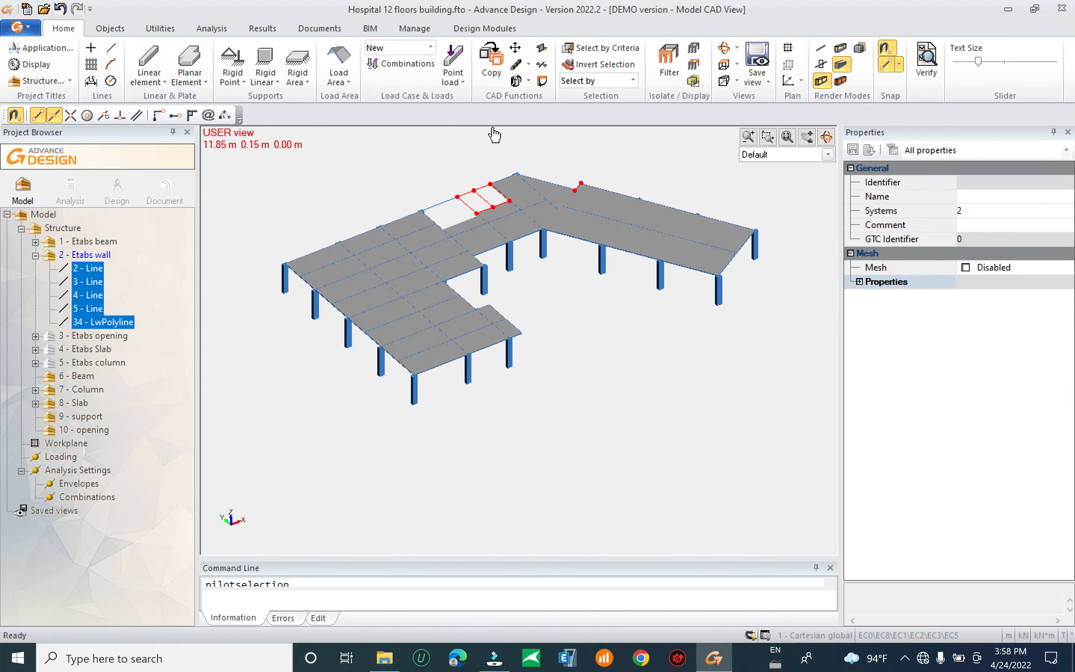
click(528, 82)
click(529, 121)
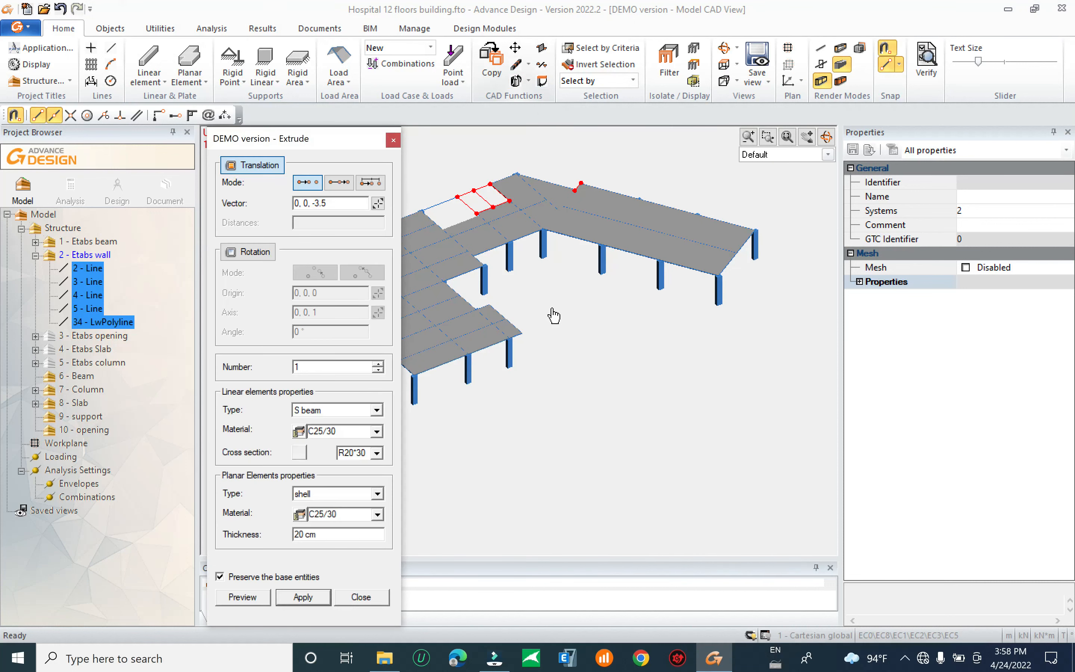
Set the extruded planar elements' thickness to 30 cm and their material to C35/45
drag(329, 143, 482, 141)
double_click(473, 201)
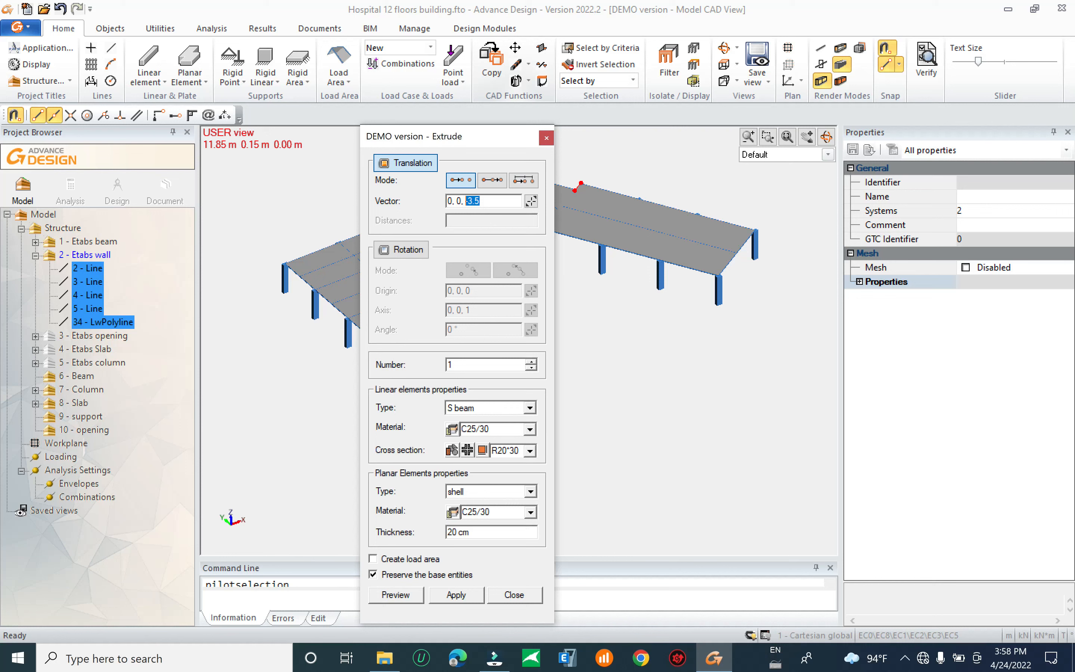
drag(481, 202, 457, 202)
drag(454, 137, 823, 93)
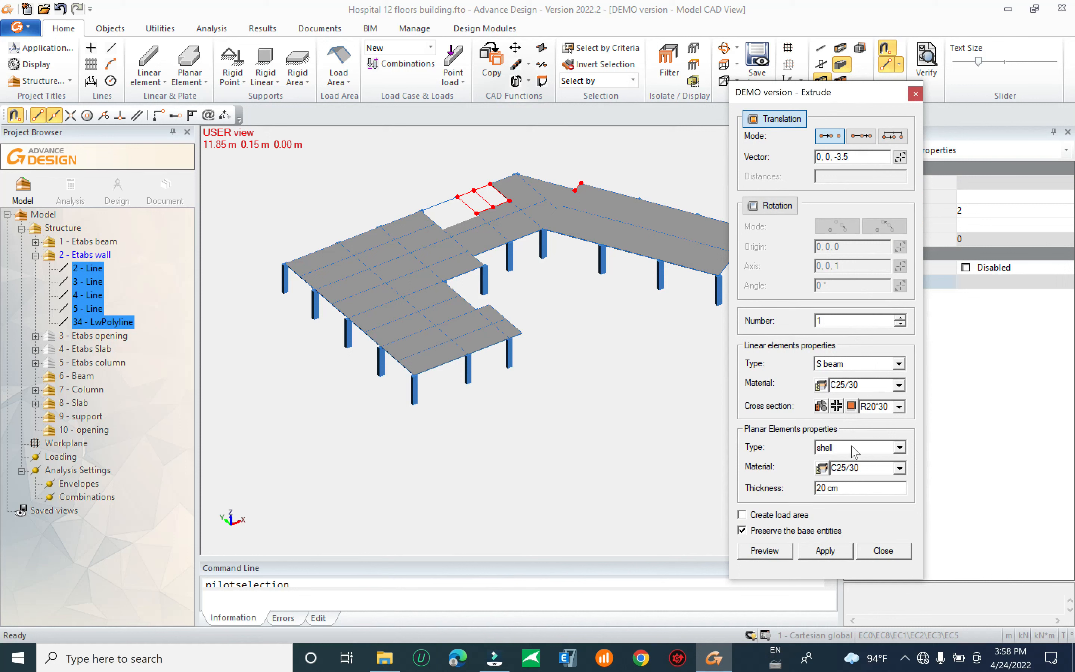
text(3)
click(900, 468)
click(867, 511)
Set the C25/30 concrete's fyk to 400 MPa, edit its fywk, and assign C25/30 to the extruded planar elements
click(822, 467)
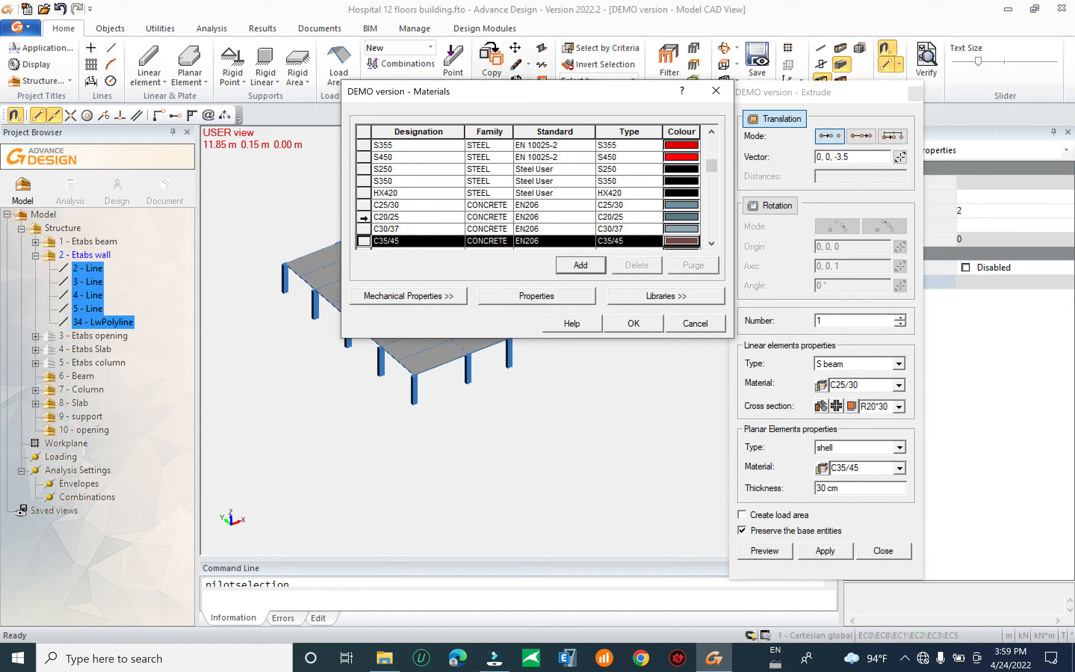
click(711, 244)
click(711, 244)
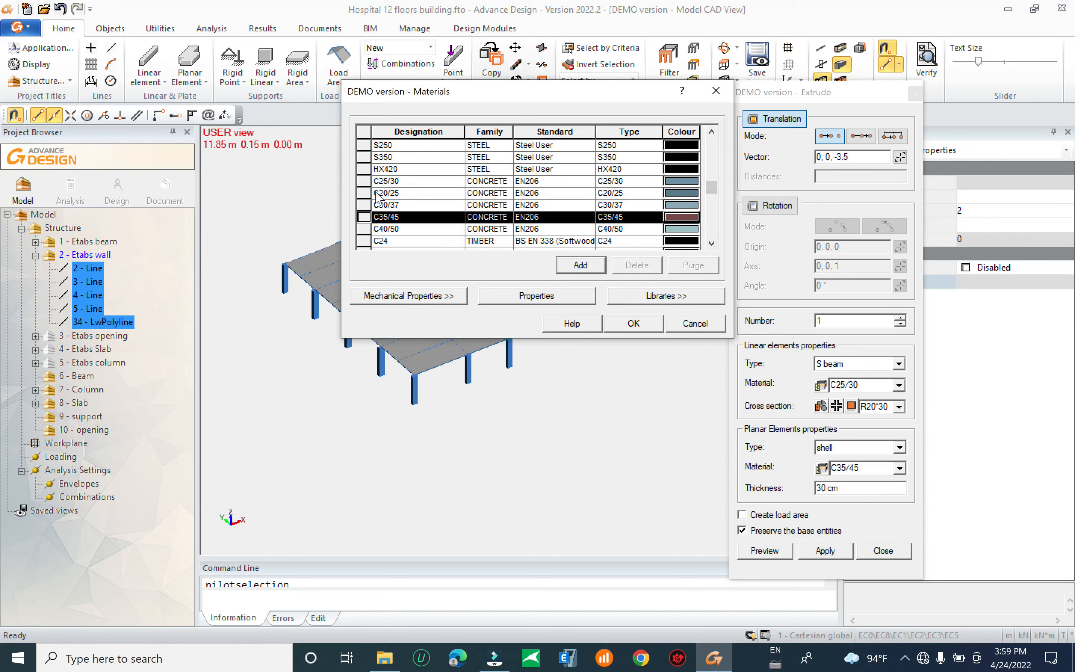
click(465, 181)
click(537, 296)
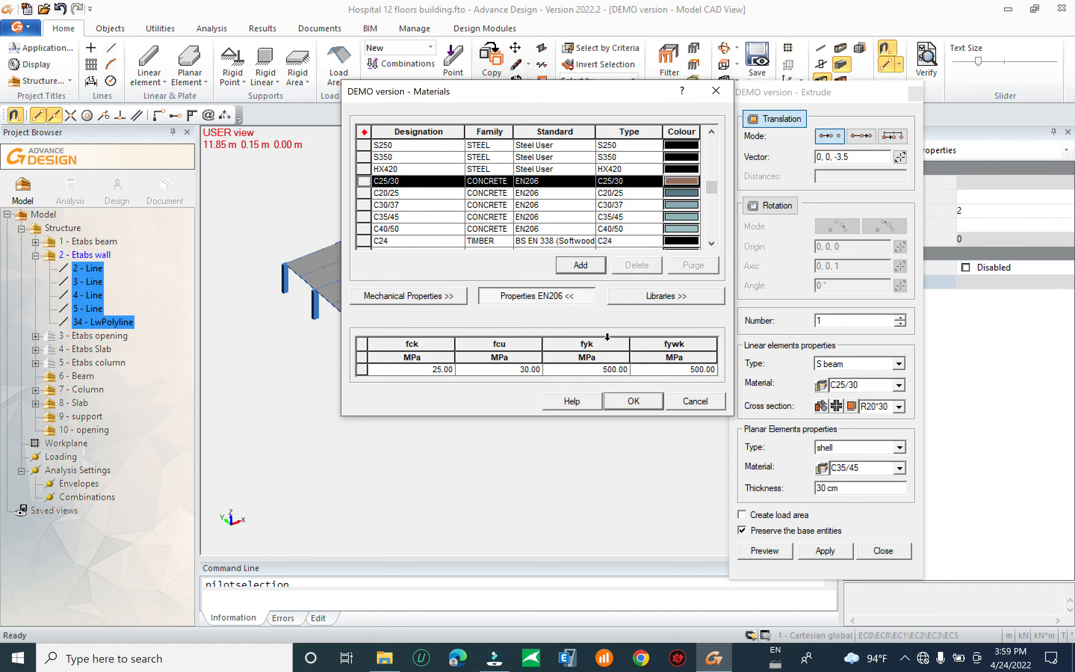
double_click(592, 372)
text(400)
double_click(676, 373)
text(4)
click(634, 401)
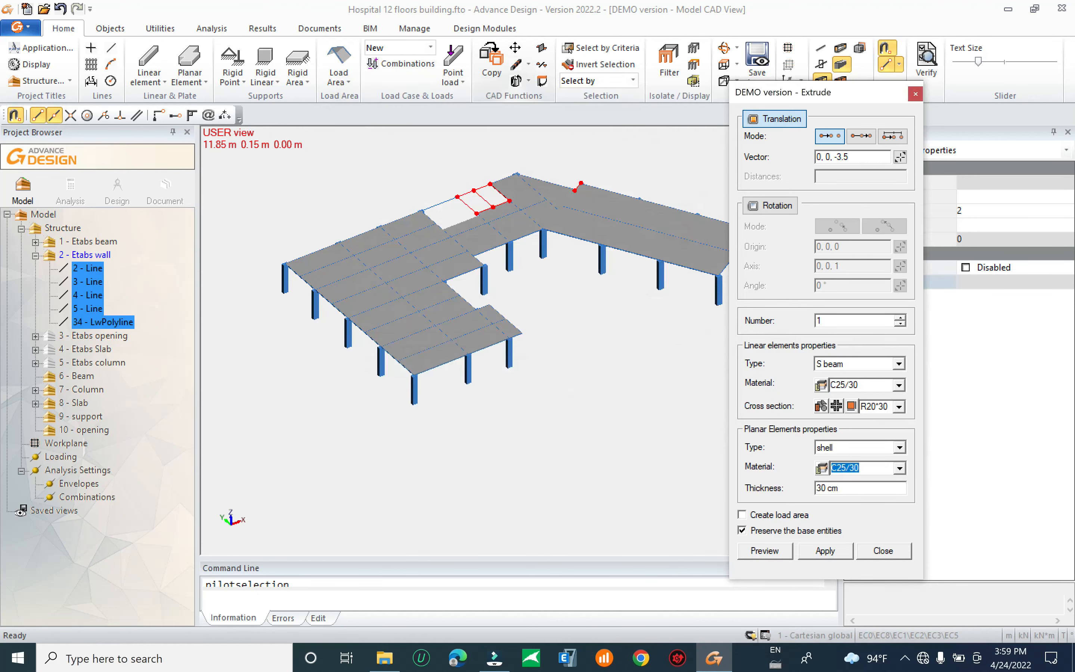
Set the planar elements' material to C35/45 and extrude the Etabs wall lines by the vector 0, 0, -3.5
click(900, 467)
click(855, 503)
click(775, 557)
middle_drag(564, 392, 588, 411)
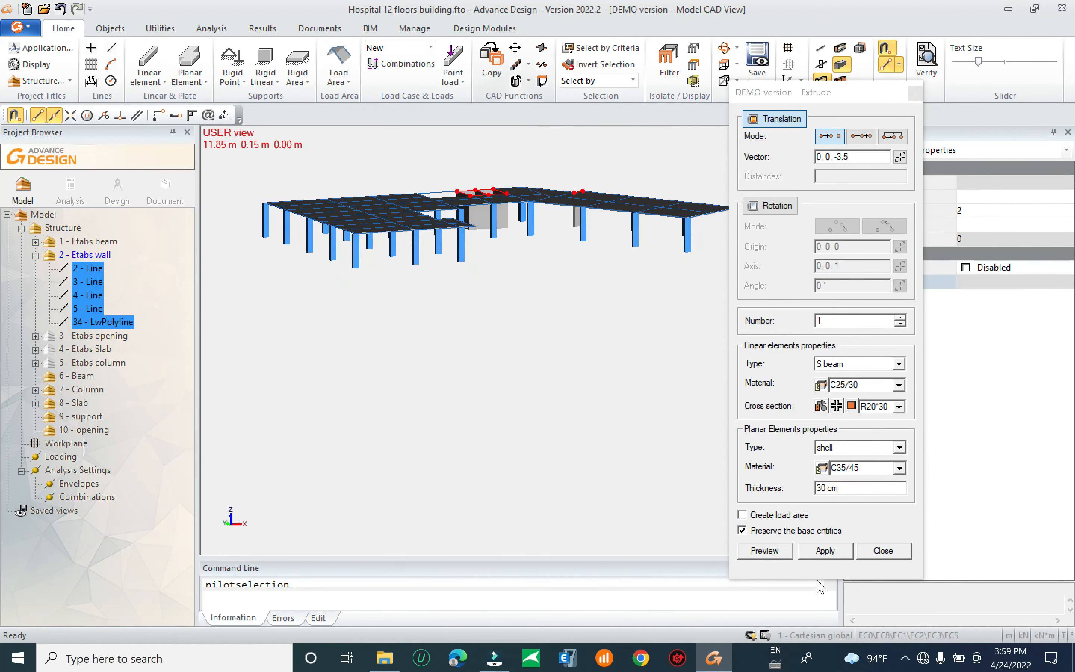
click(825, 551)
click(883, 552)
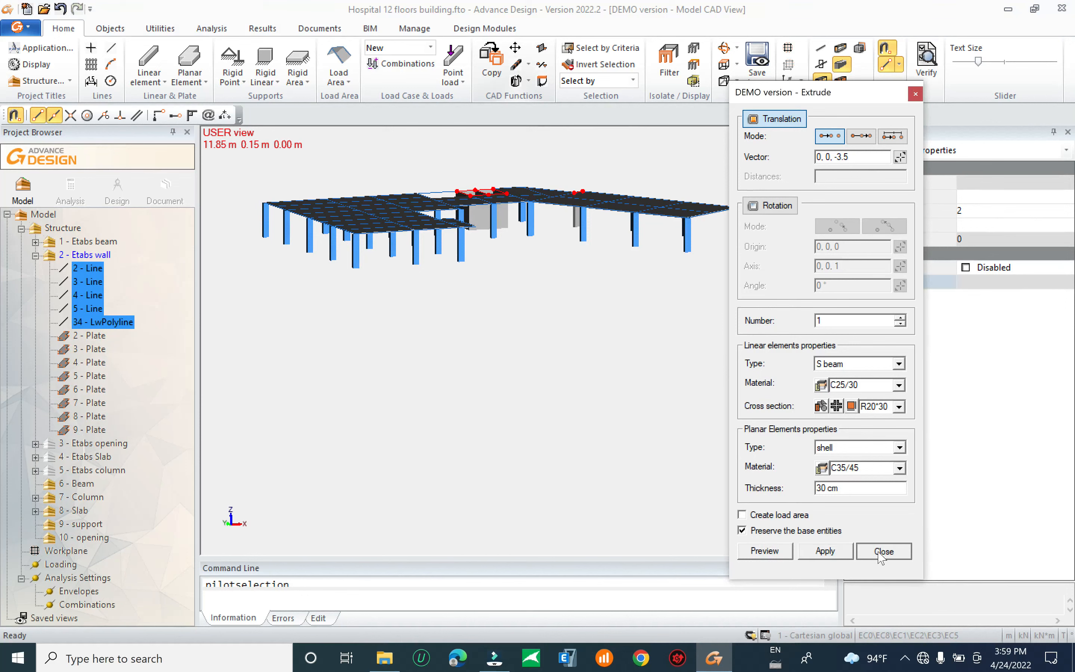
click(549, 311)
middle_drag(547, 319, 547, 343)
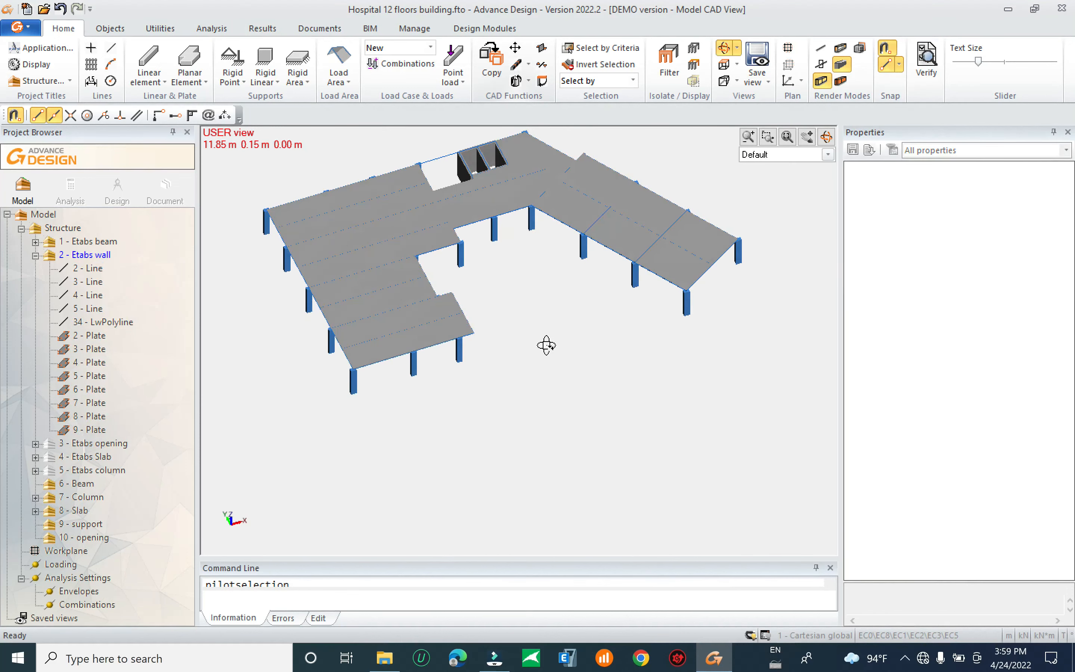
Collapse the Etabs wall system and hide it from the model view
click(37, 256)
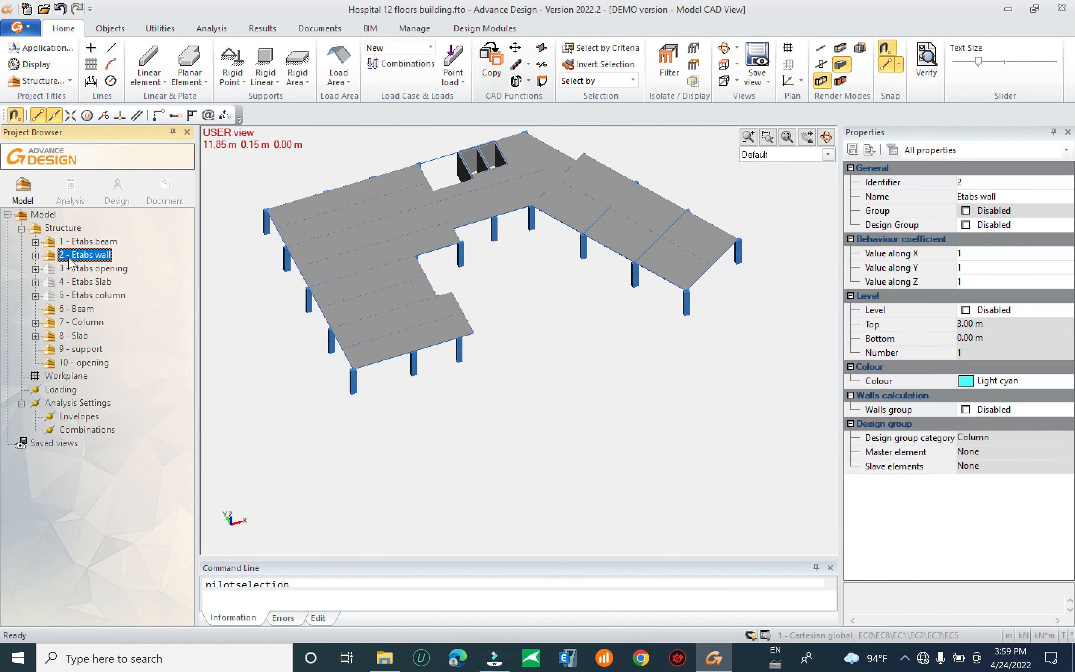
key(space)
middle_drag(252, 324, 274, 376)
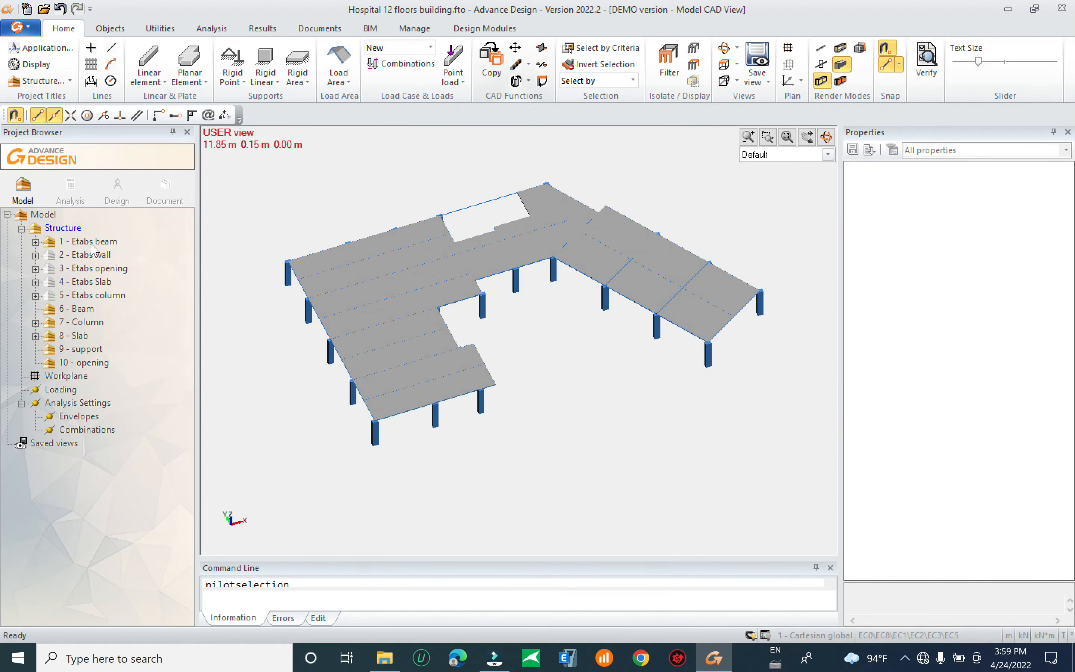
Select every line and polyline in the Etabs beam system and convert them to linear elements, keeping the help lines
click(90, 245)
click(37, 241)
click(91, 227)
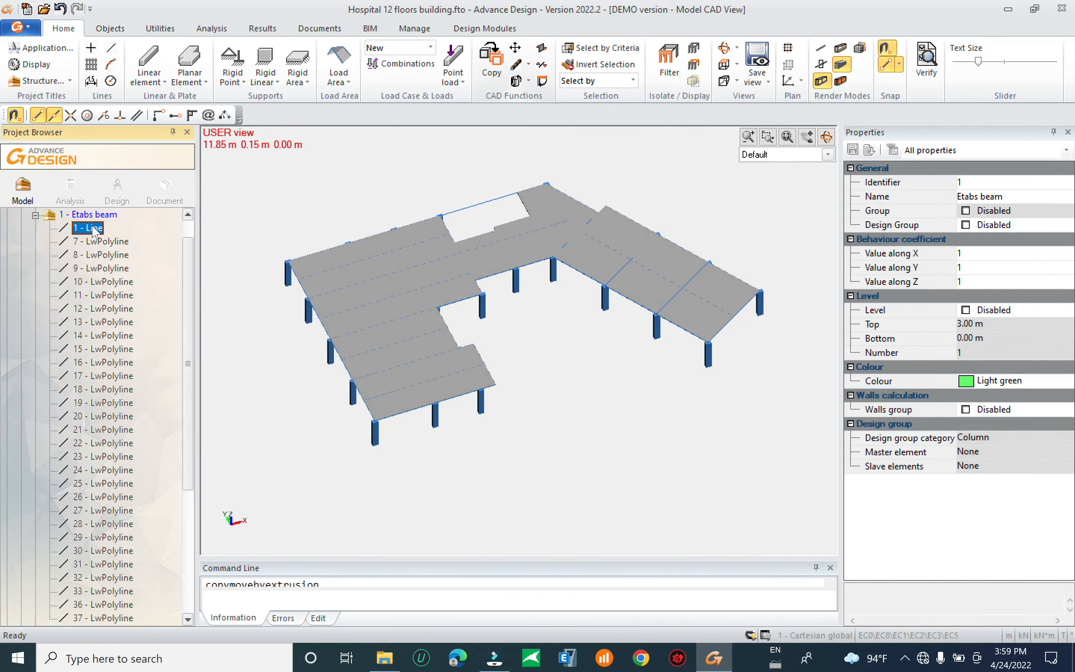
drag(185, 299, 171, 428)
shift+click(101, 414)
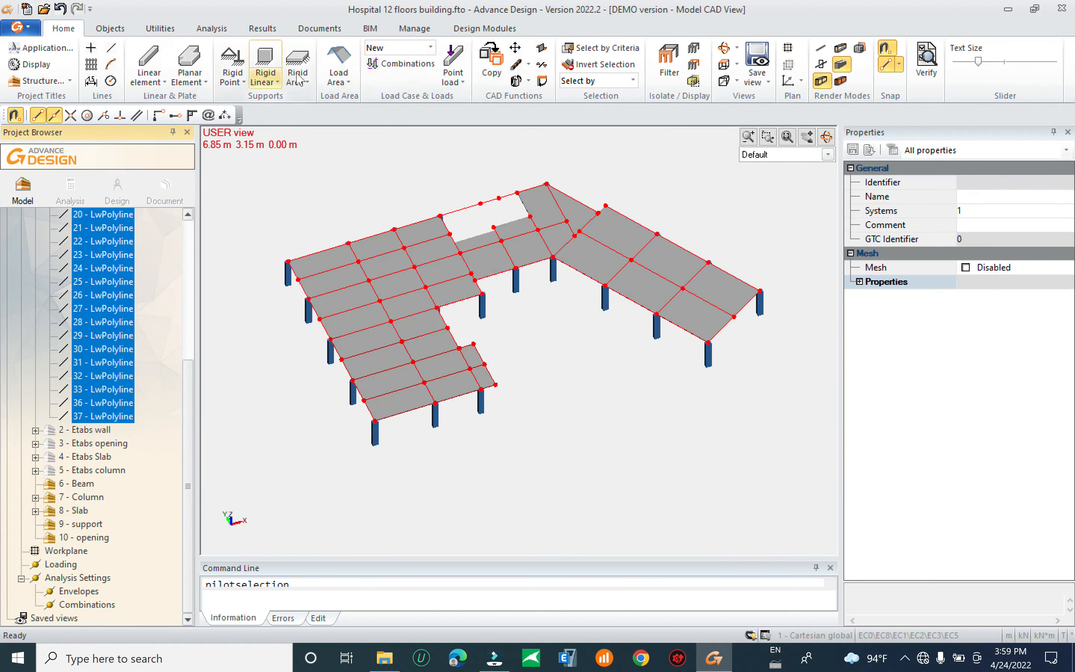
click(160, 28)
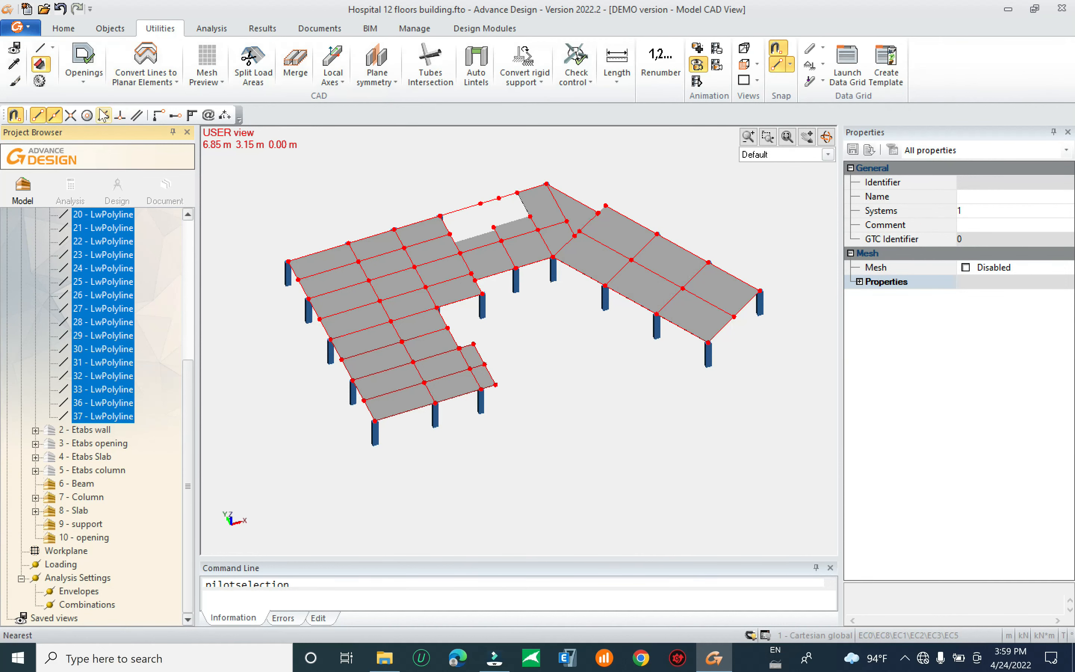
click(151, 85)
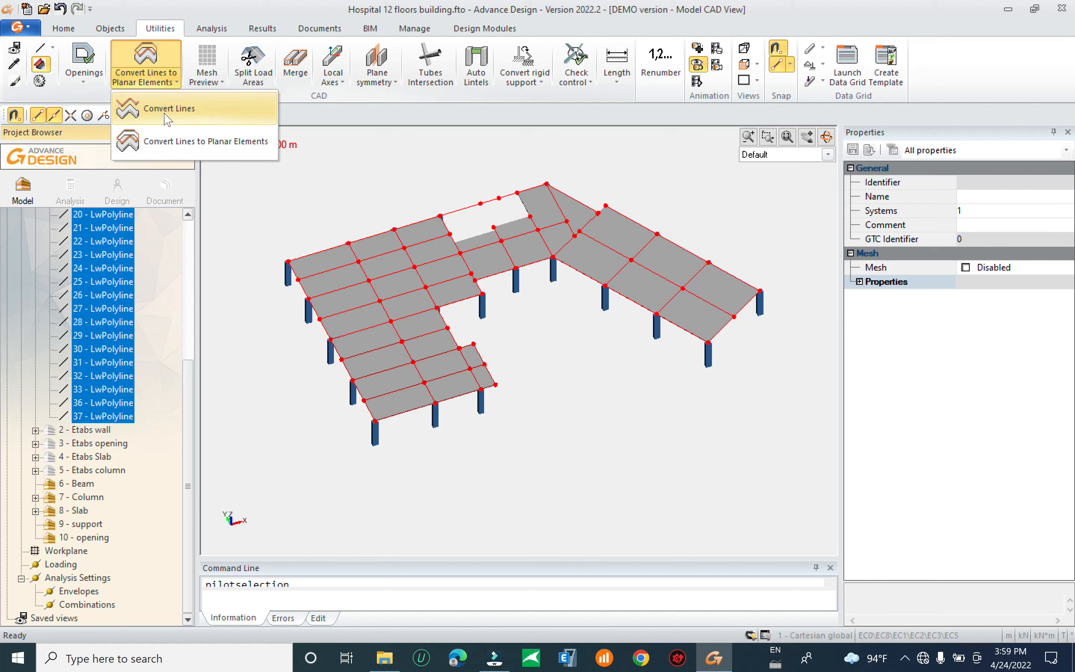
click(197, 111)
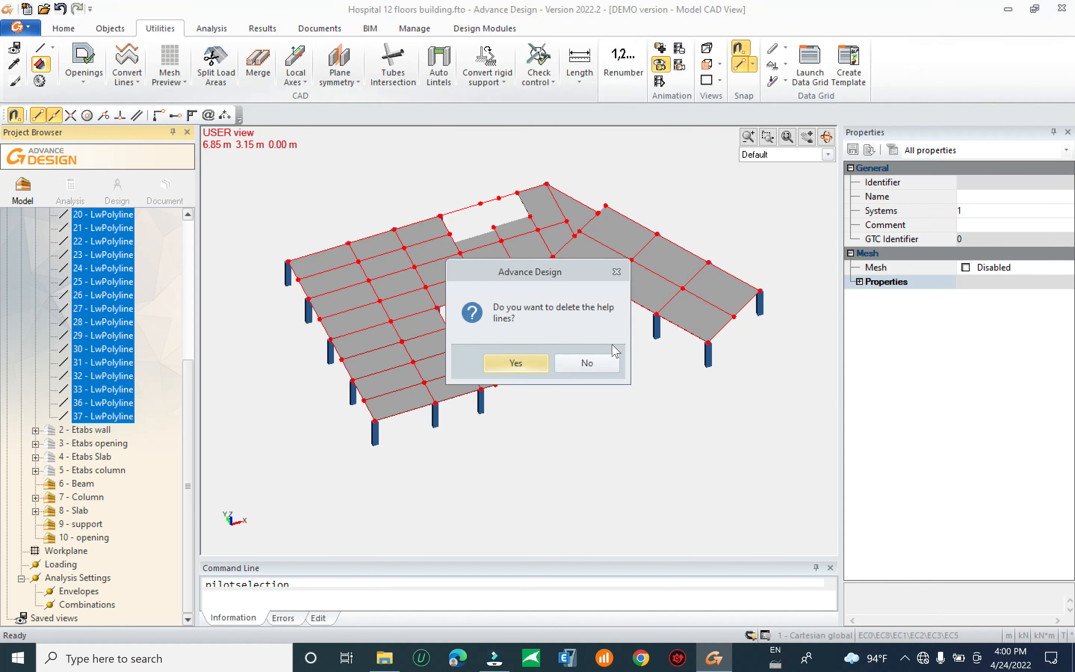
click(587, 363)
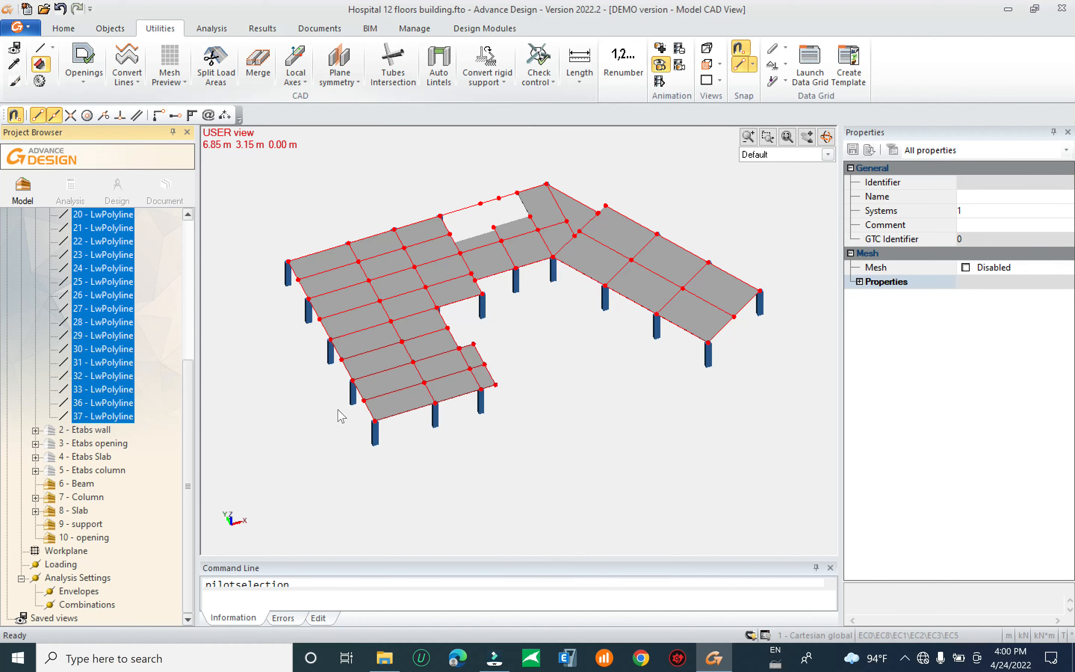
Collapse and hide the Etabs beam system
drag(188, 331, 165, 271)
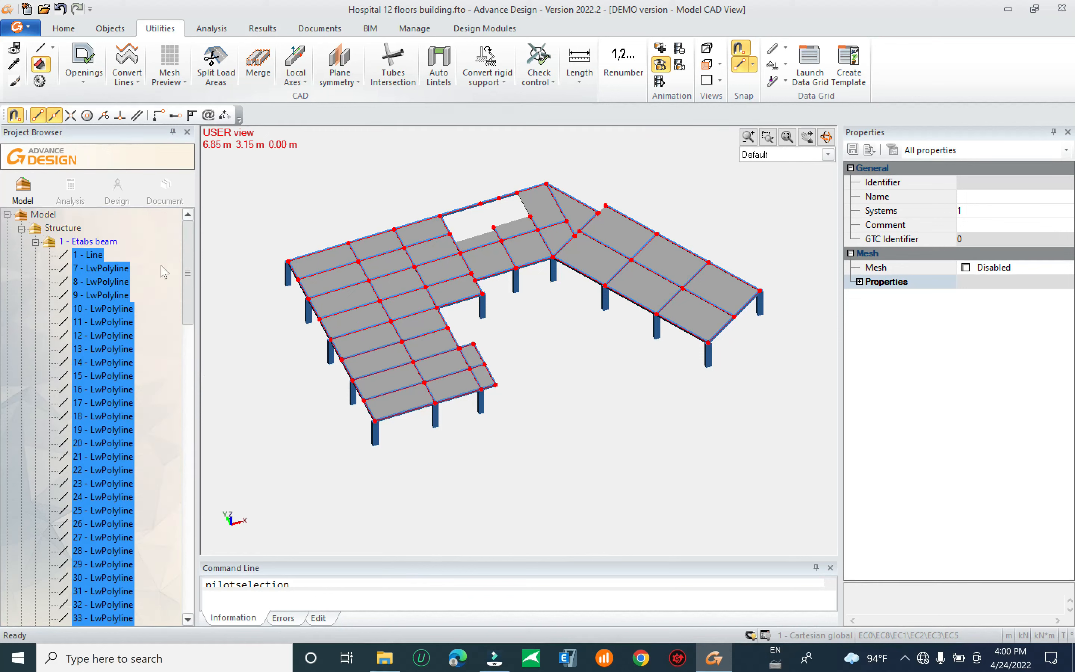
click(36, 242)
key(space)
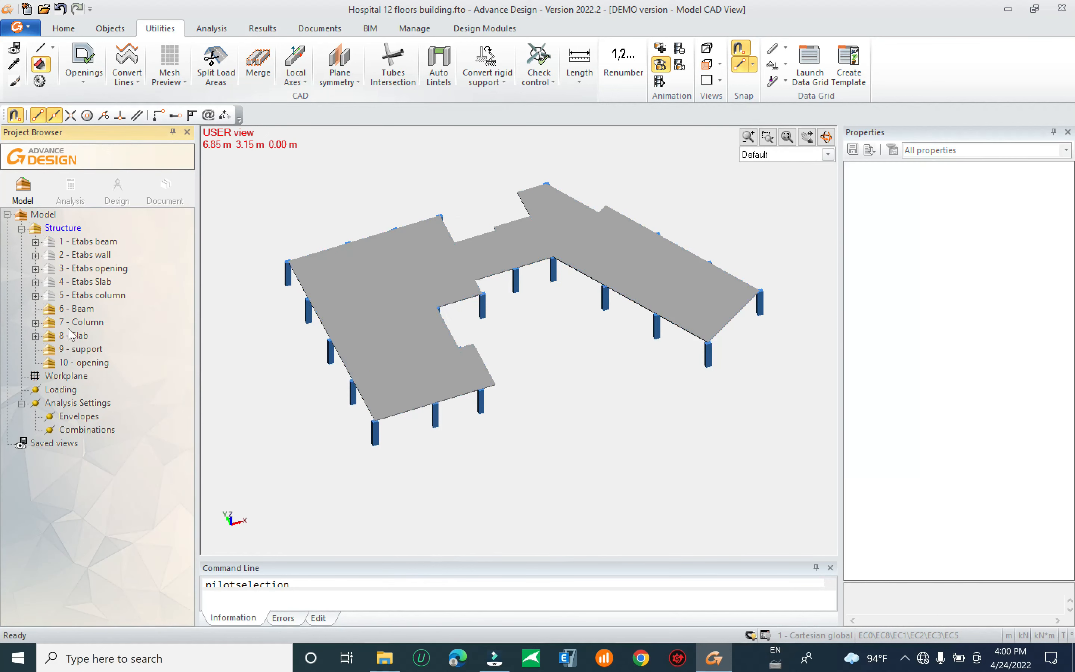
Redisplay and expand the Etabs beam system and look through its list of polylines and linear elements
click(83, 323)
double_click(89, 241)
key(space)
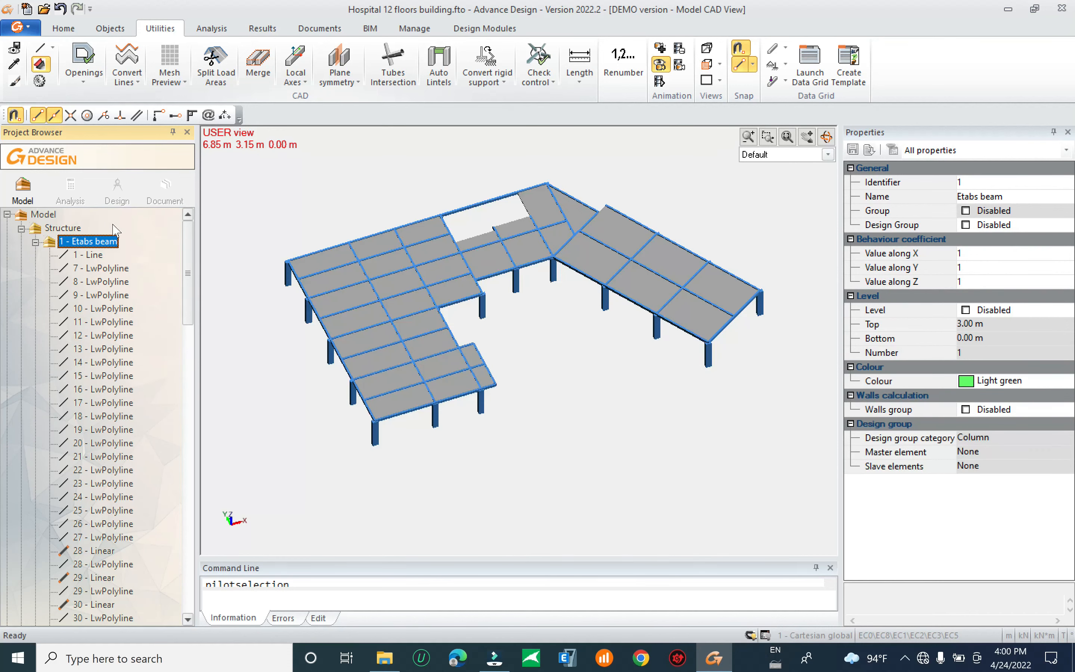
scroll(116, 345, down, 5)
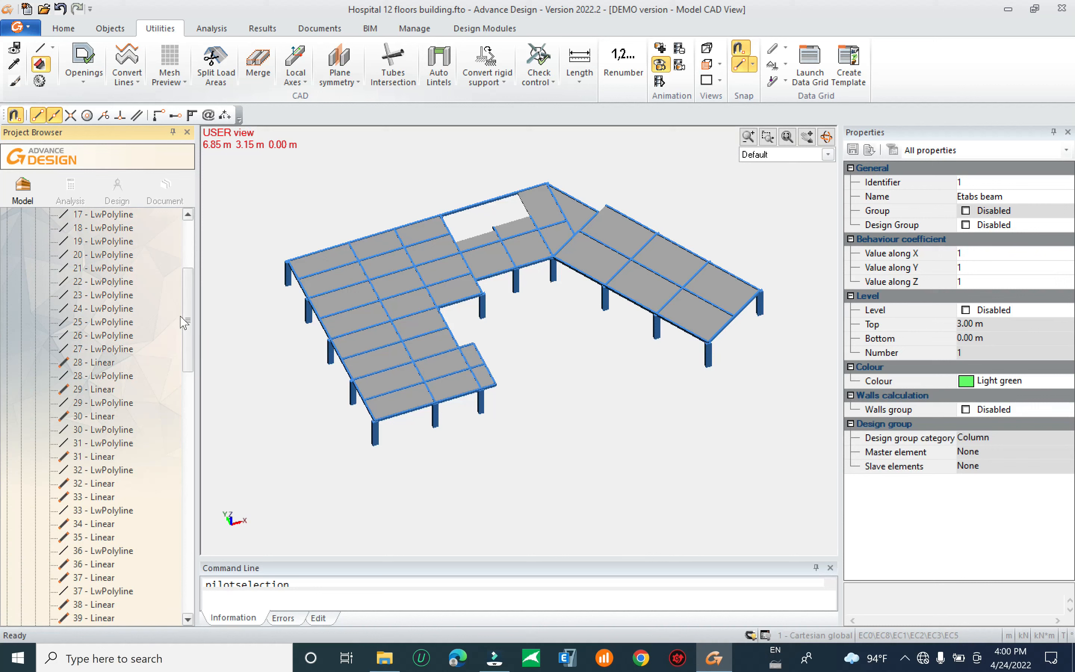
drag(184, 322, 185, 275)
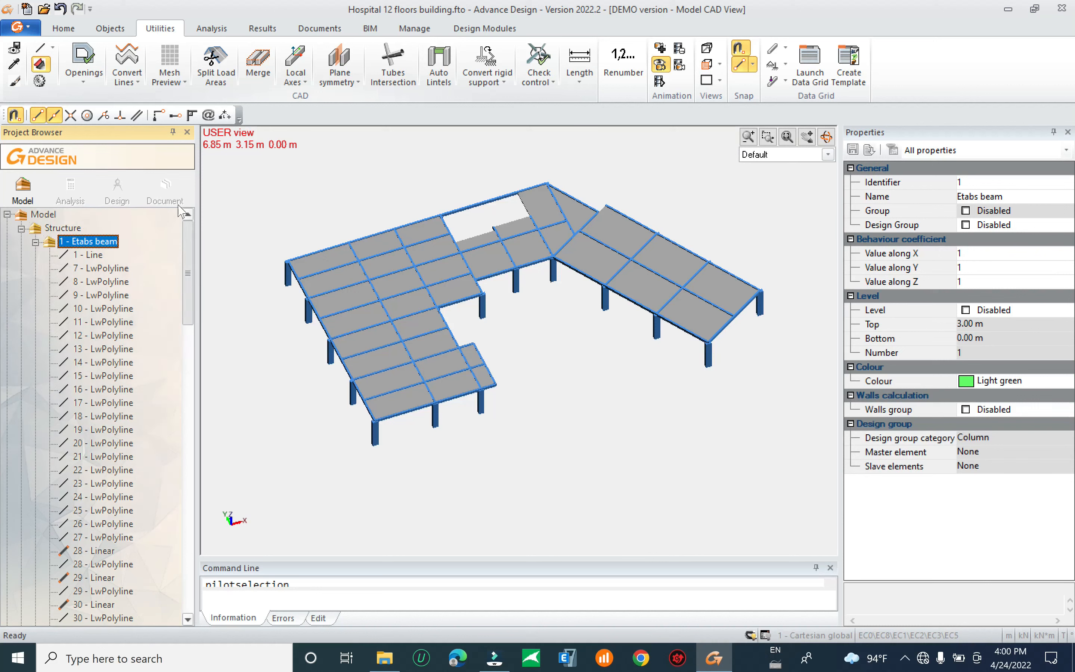
Hide the entire structure, display only the Etabs beam system and expand its contents
click(60, 228)
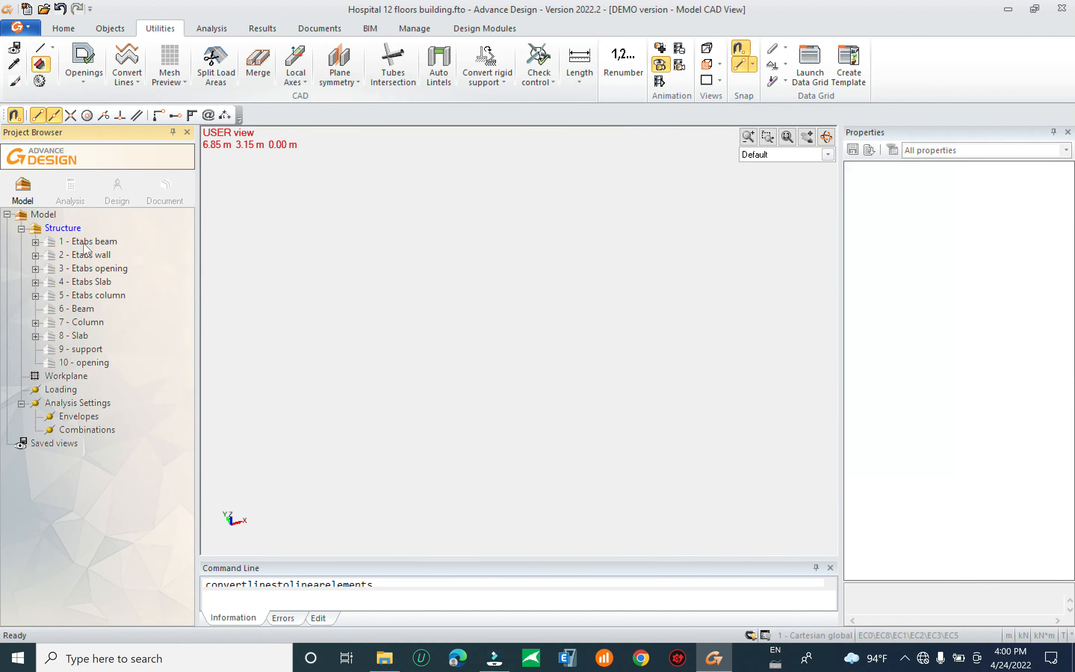
click(87, 243)
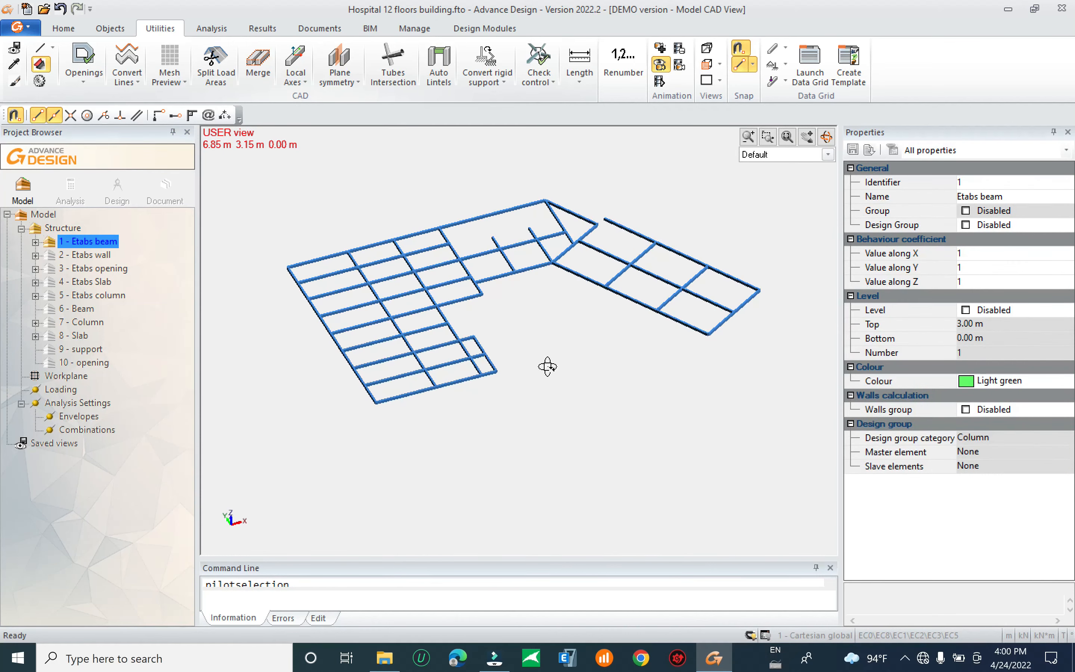
click(35, 242)
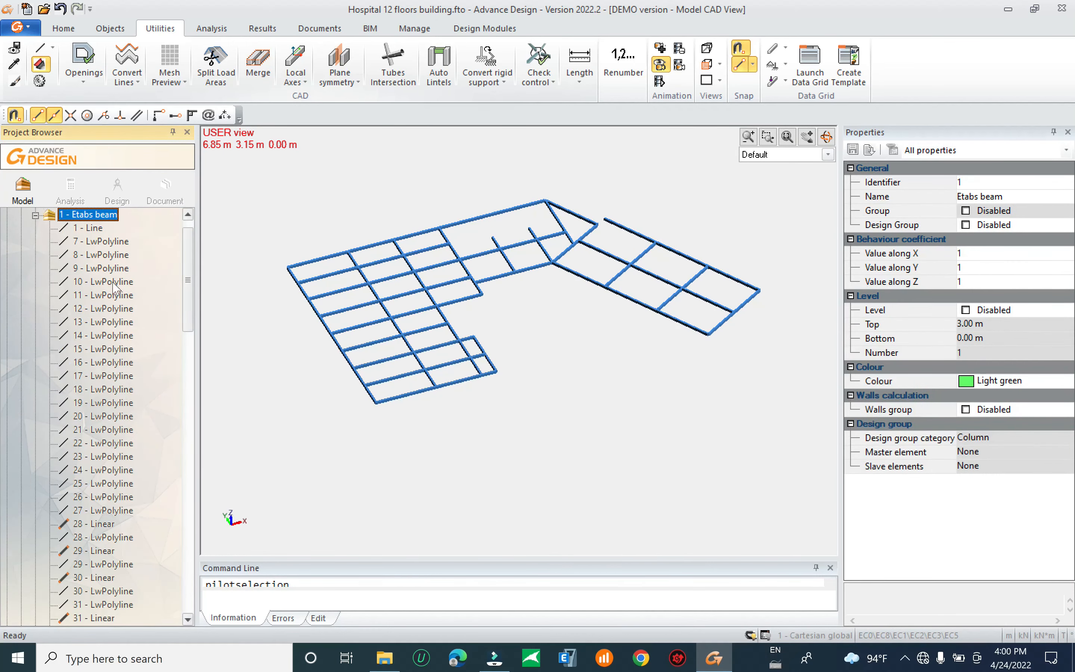
Examine individual polylines and the 28 - Linear element in the Etabs beam system by highlighting them in the model
click(98, 337)
click(103, 362)
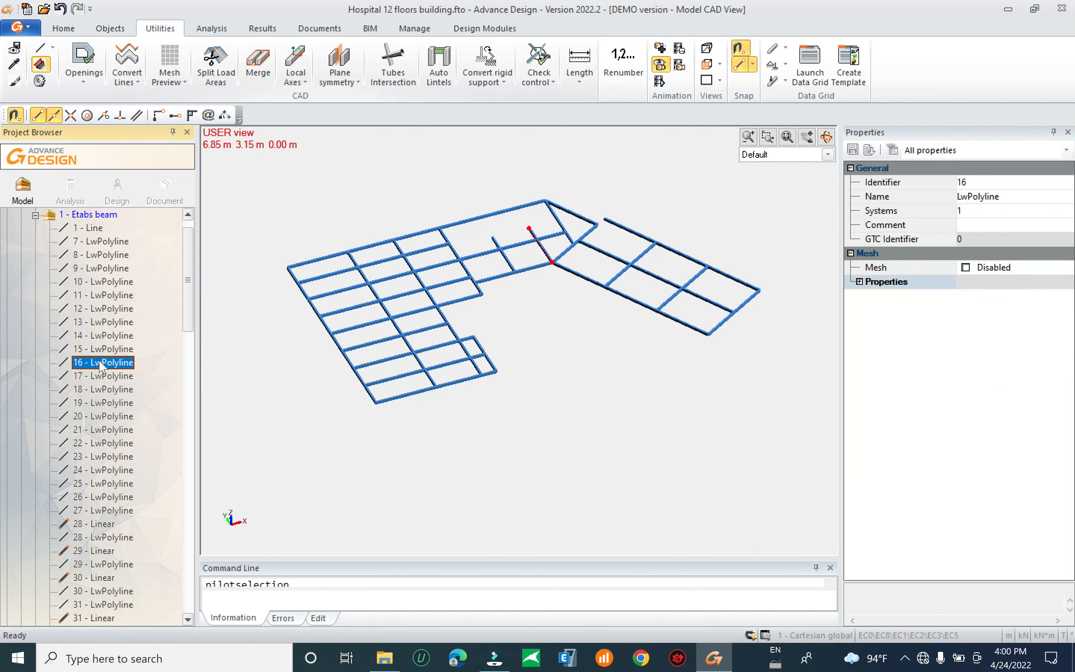
click(79, 525)
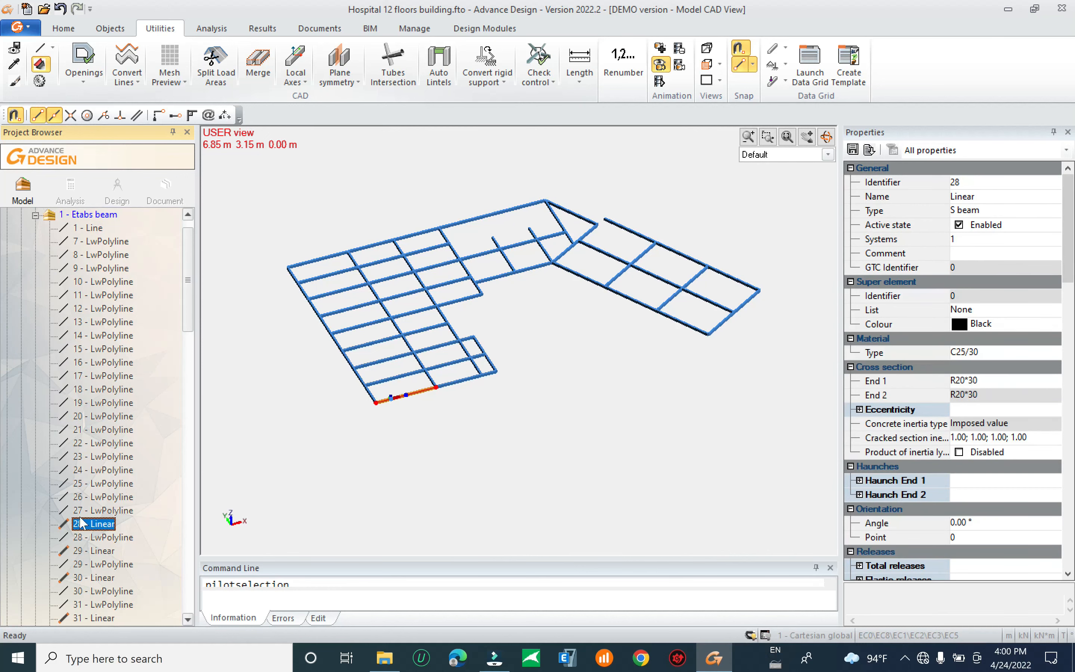
key(Escape)
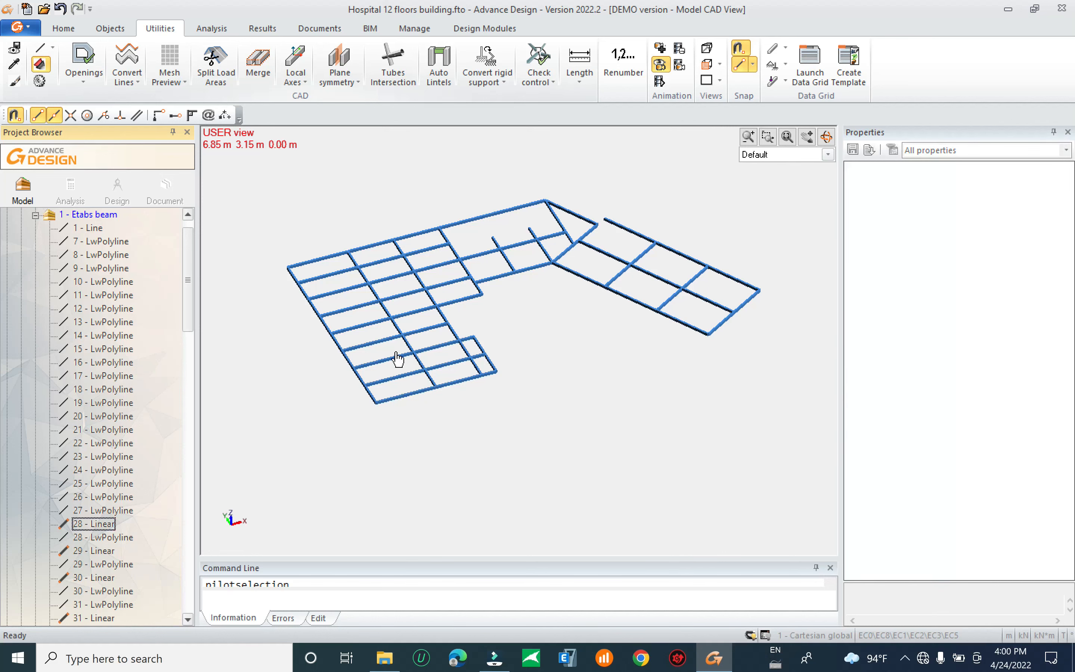
click(101, 336)
key(Escape)
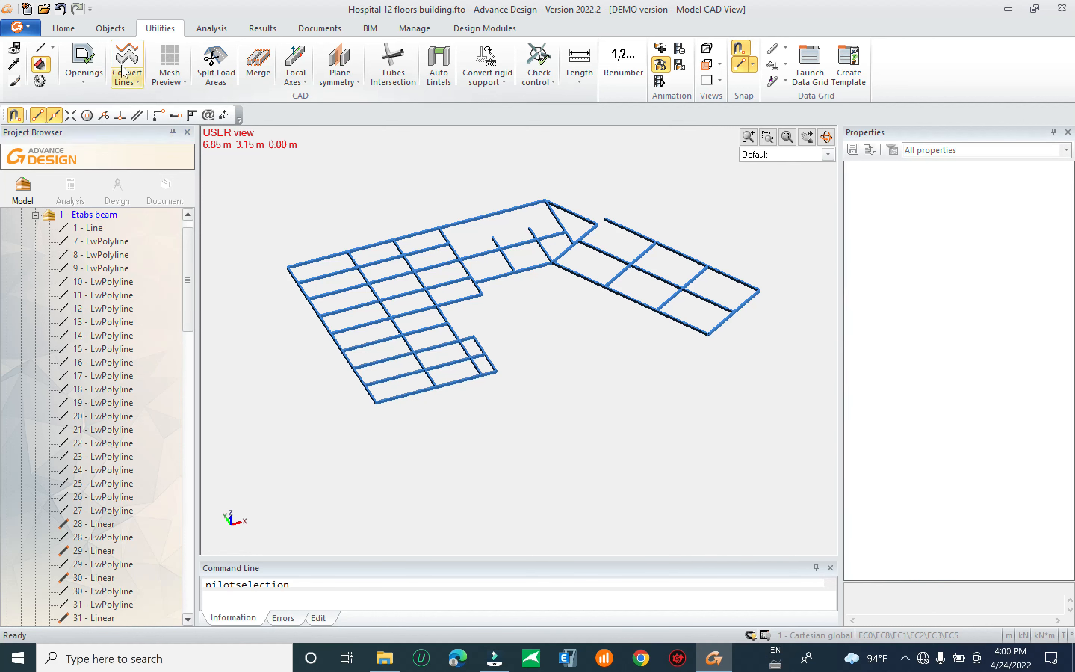
Select all visible S beam linear elements by criteria and cut them from the Etabs beam system
click(78, 32)
click(600, 47)
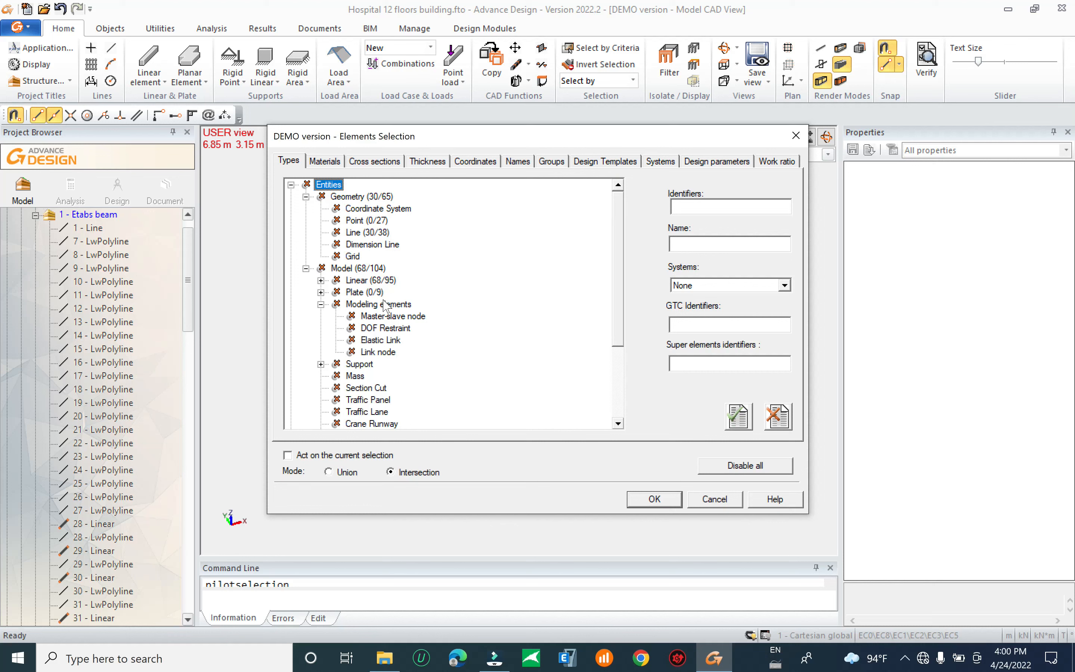
click(321, 280)
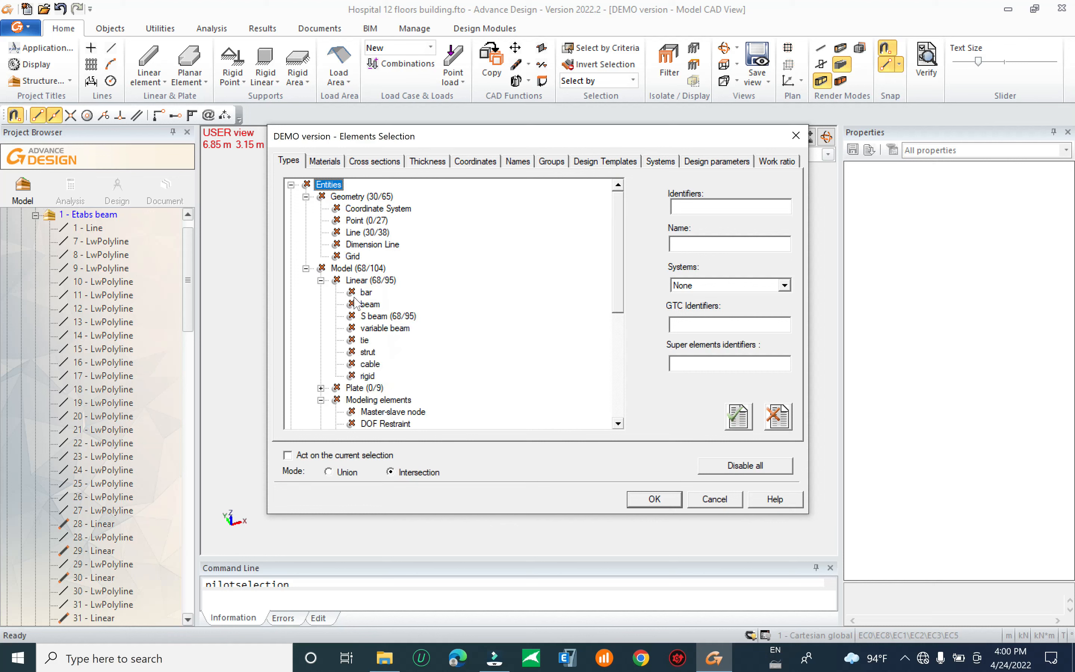
double_click(394, 317)
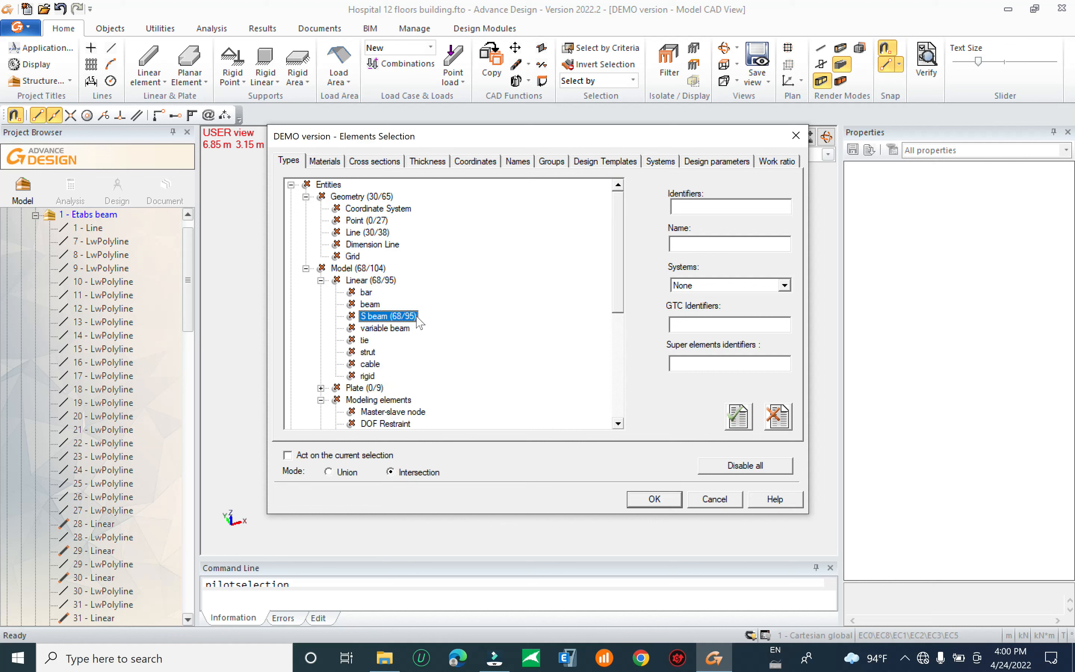
click(655, 500)
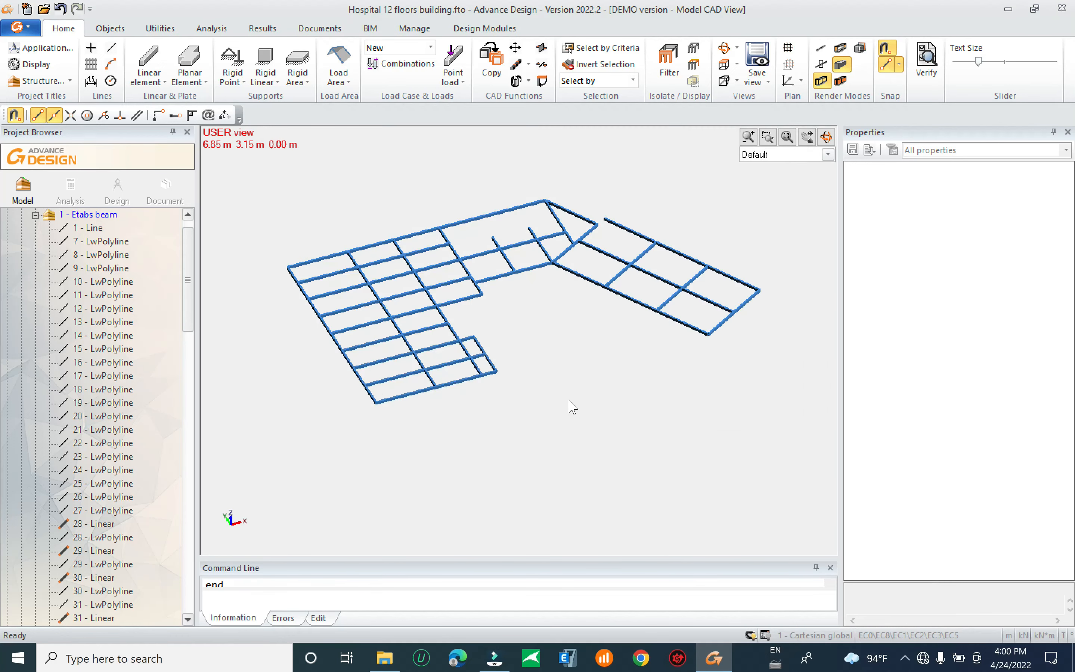
scroll(193, 358, down, 3)
scroll(193, 358, down, 5)
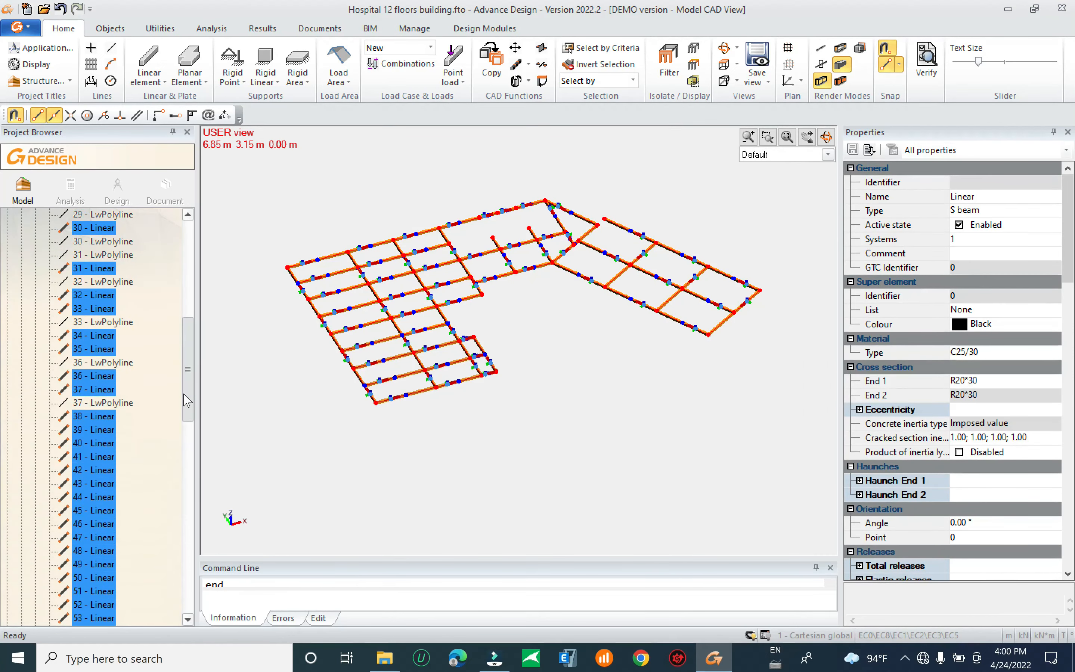
right_click(92, 456)
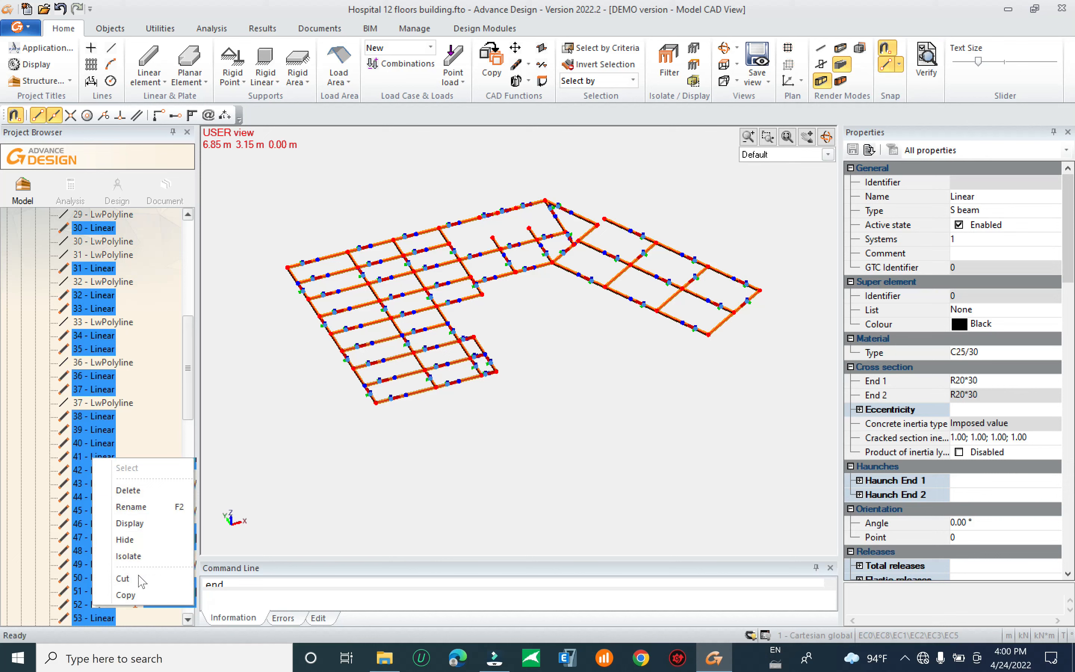
click(190, 404)
drag(190, 385, 182, 590)
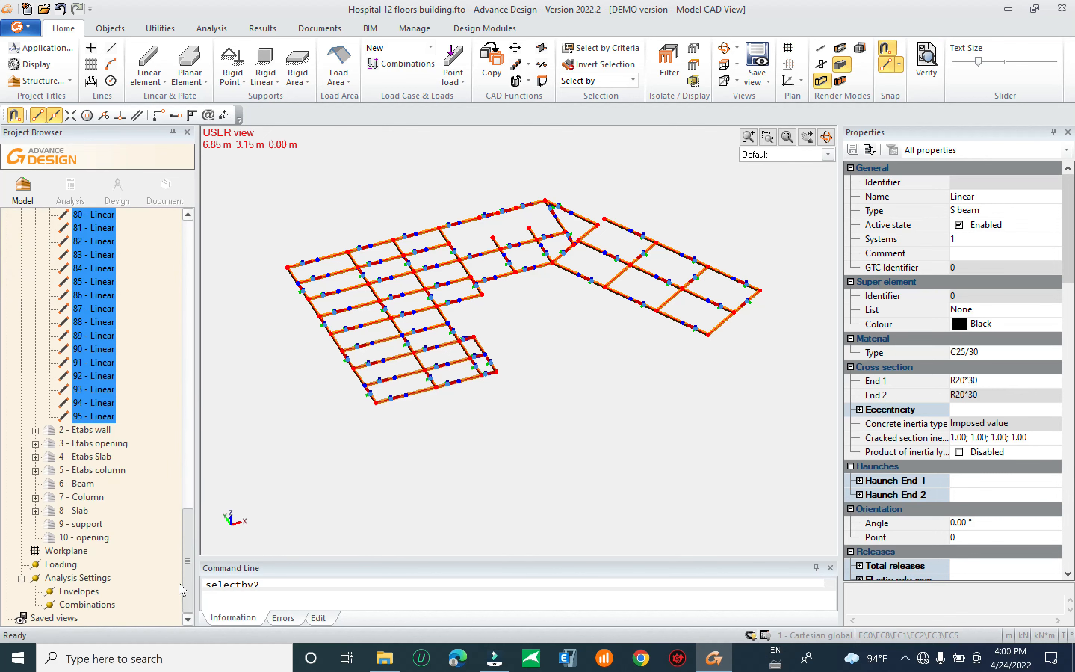
Paste the cut S beams into the displayed Beam system and collapse the Etabs beam system
click(75, 488)
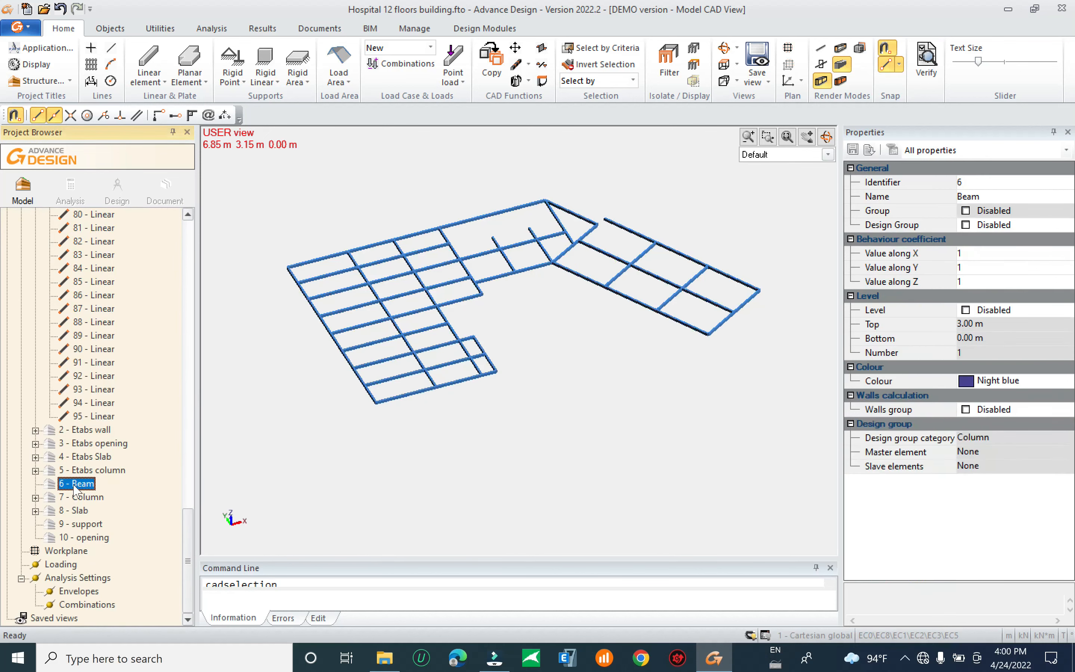
right_click(74, 489)
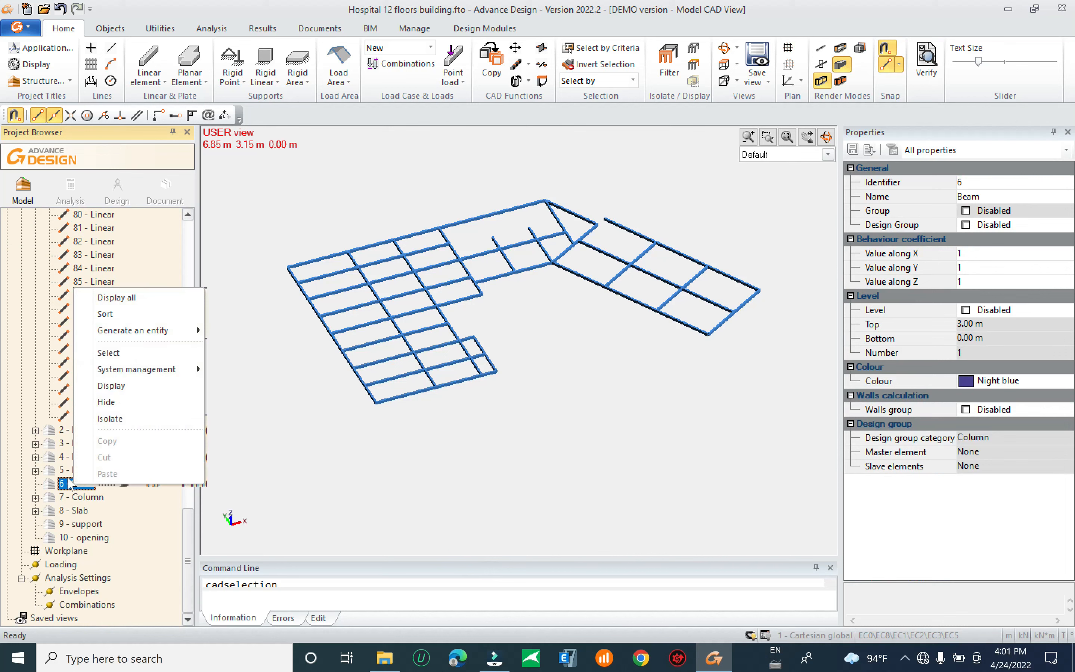
click(71, 486)
right_click(70, 486)
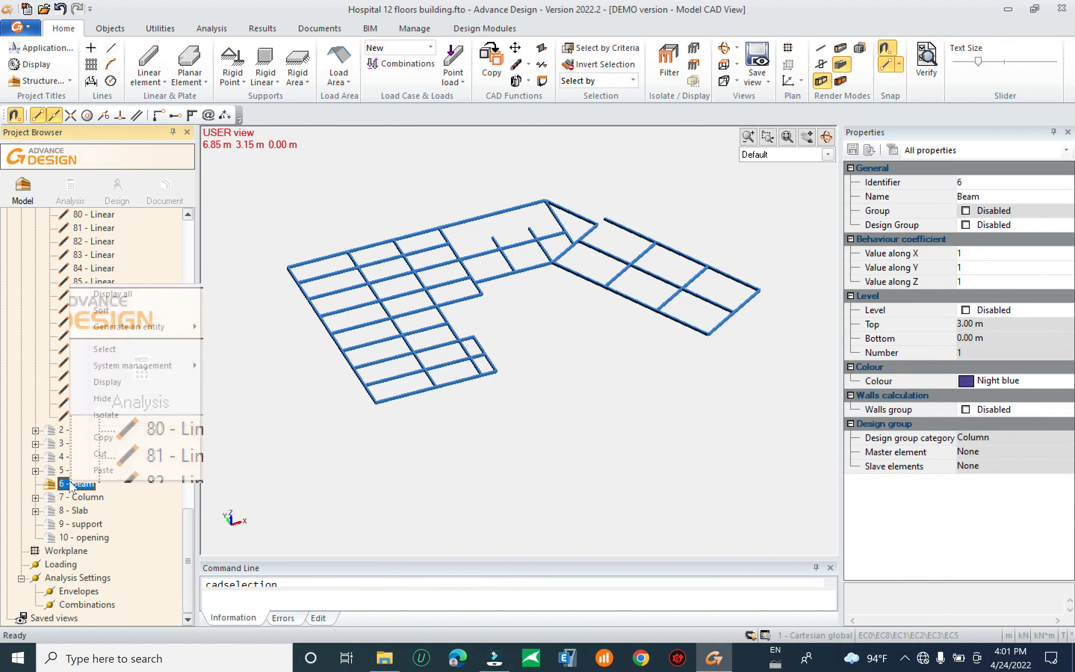
click(101, 486)
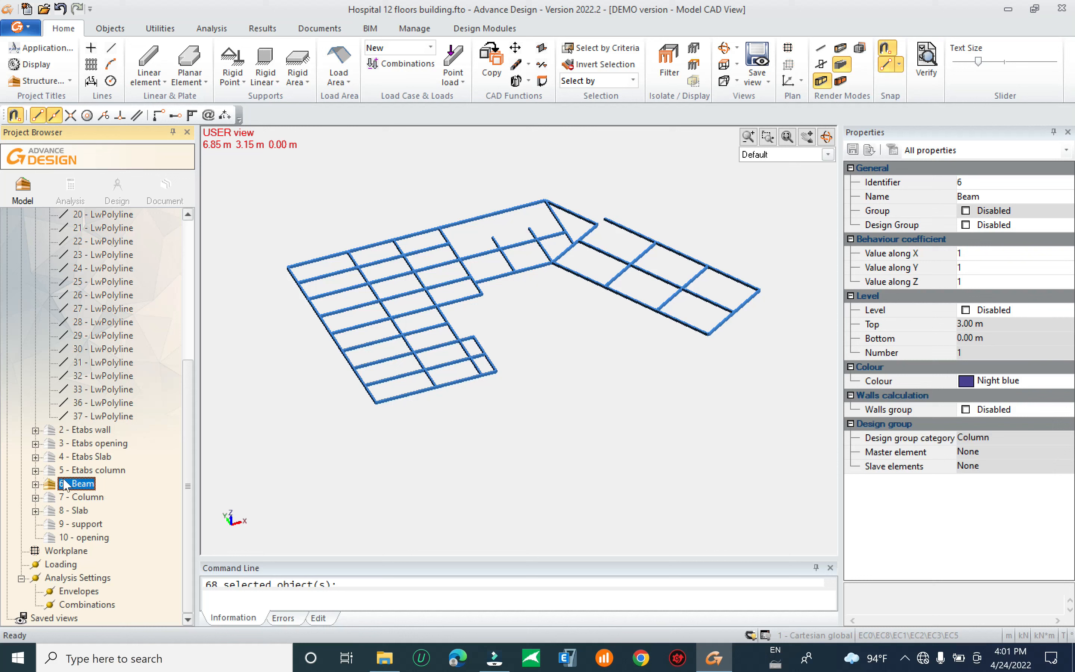
scroll(108, 395, up, 6)
click(40, 243)
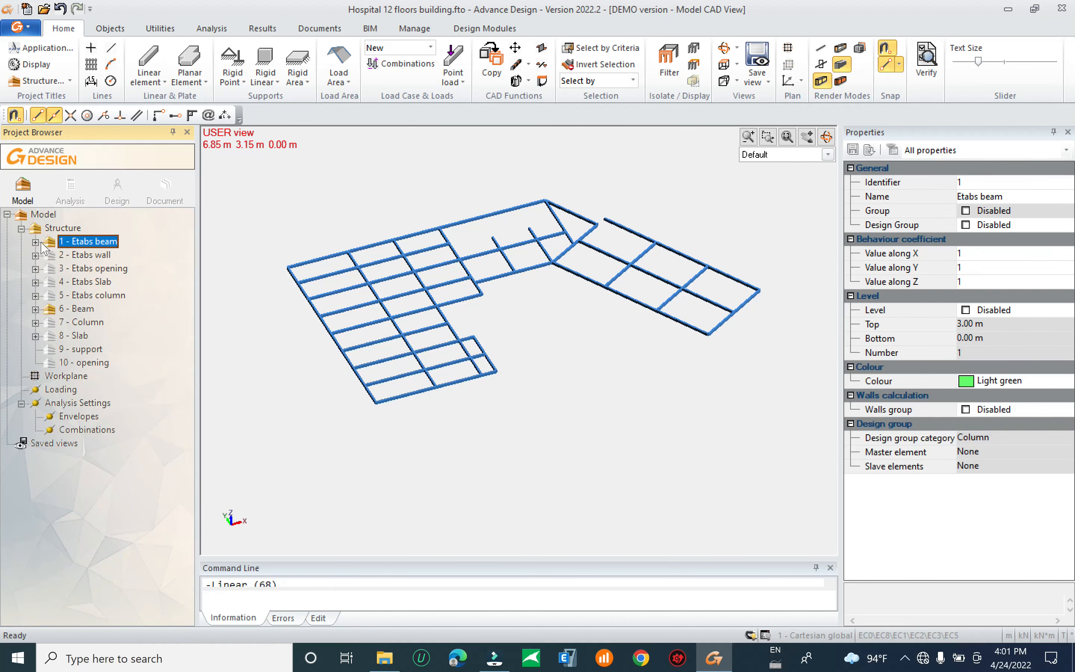
Hide the Etabs beam system and display the Column and Slab systems together with the Beam system
key(space)
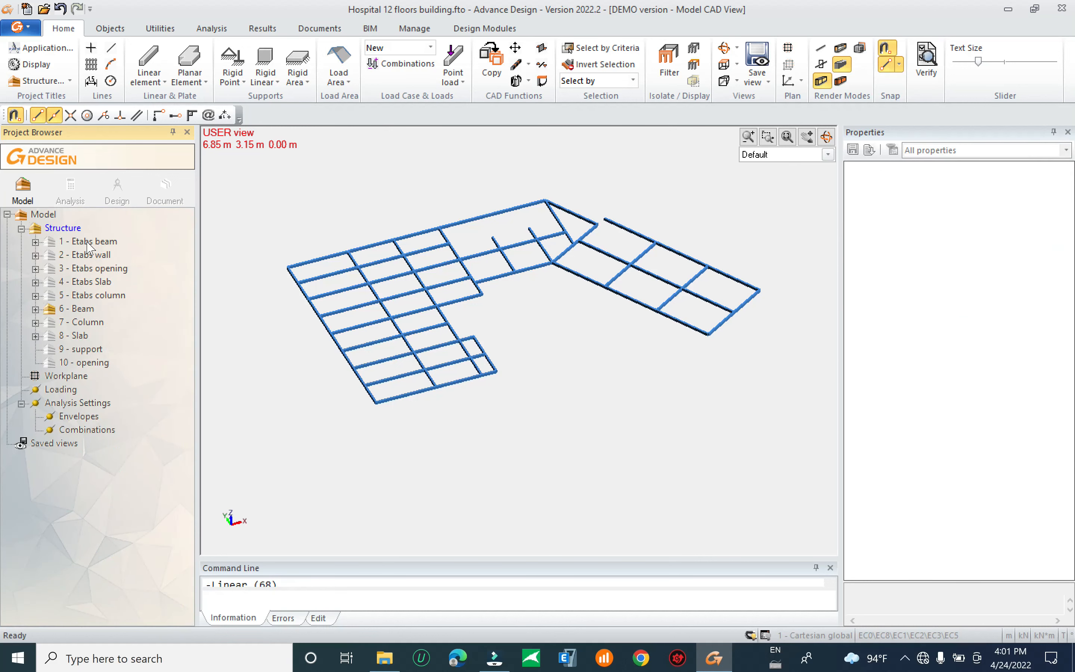
click(85, 313)
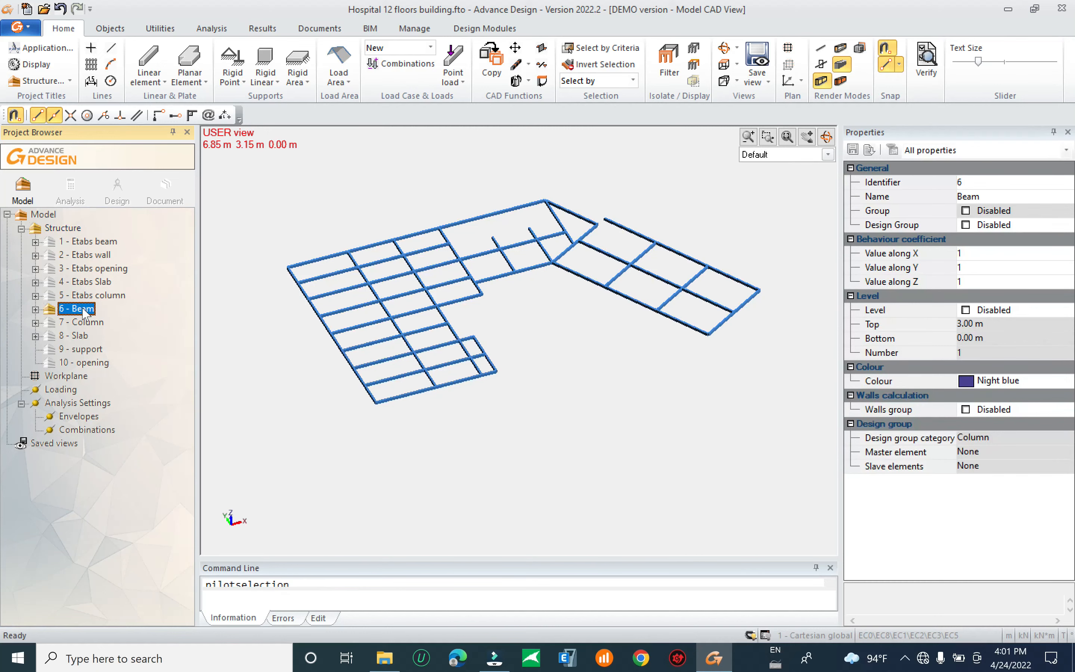
click(80, 322)
key(space)
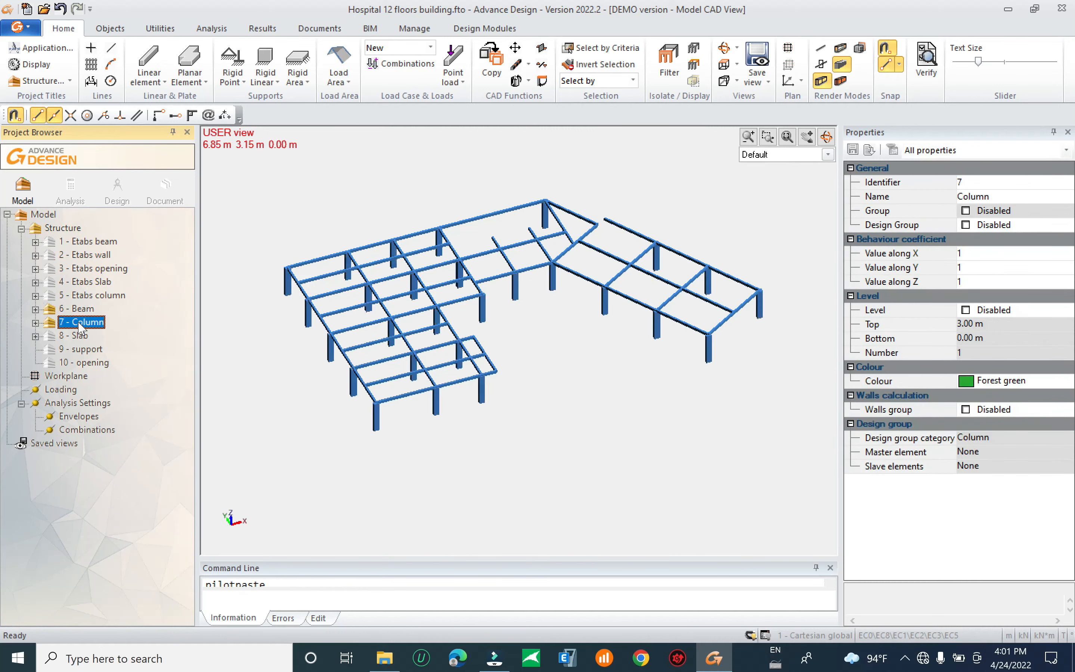
click(84, 336)
key(space)
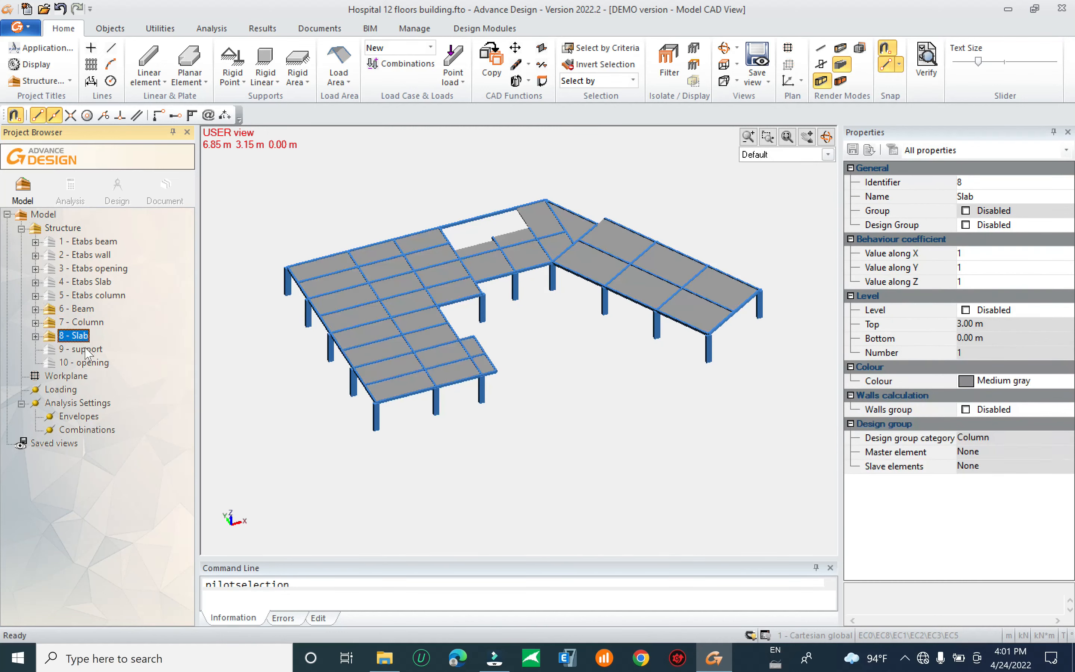
Display the support, opening and Etabs wall systems in the model
click(84, 349)
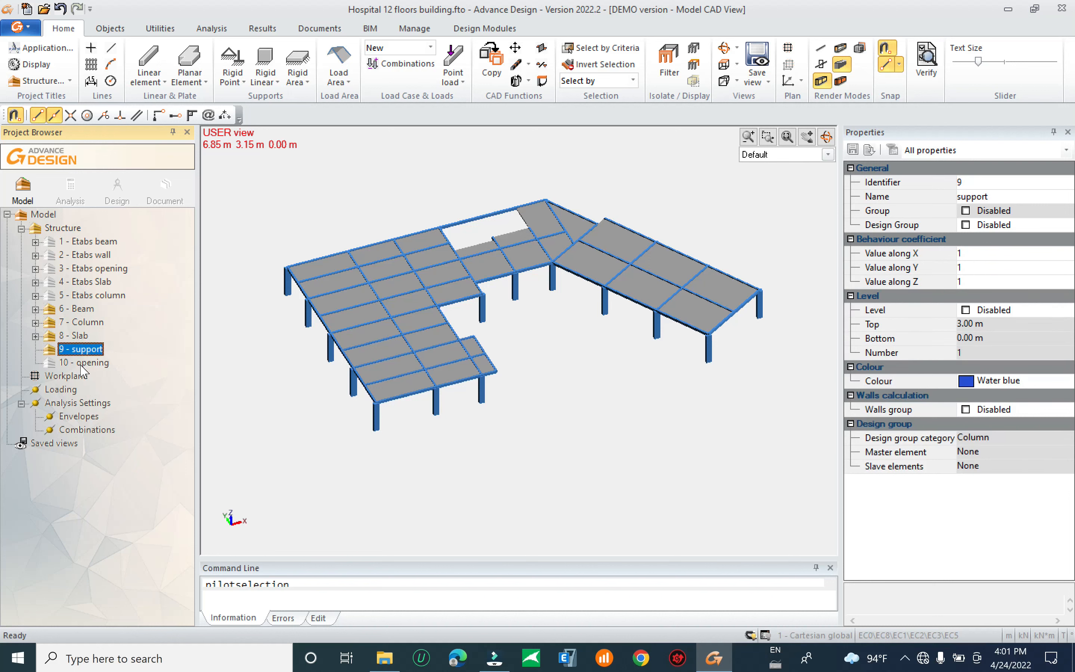
middle_drag(396, 444, 406, 392)
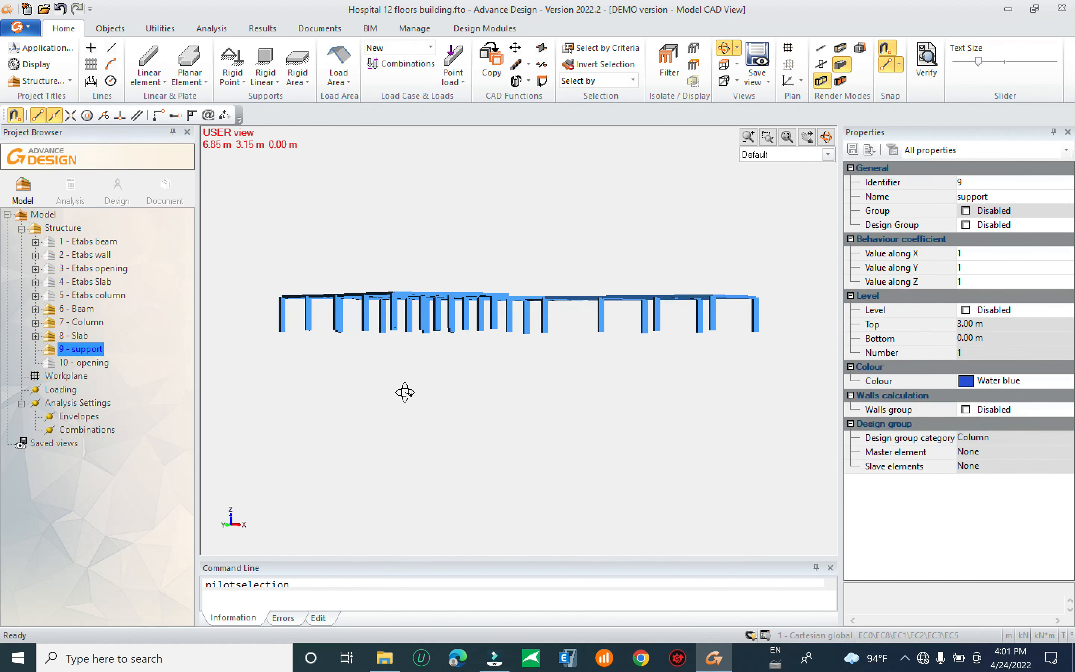
click(90, 362)
middle_drag(613, 376, 604, 440)
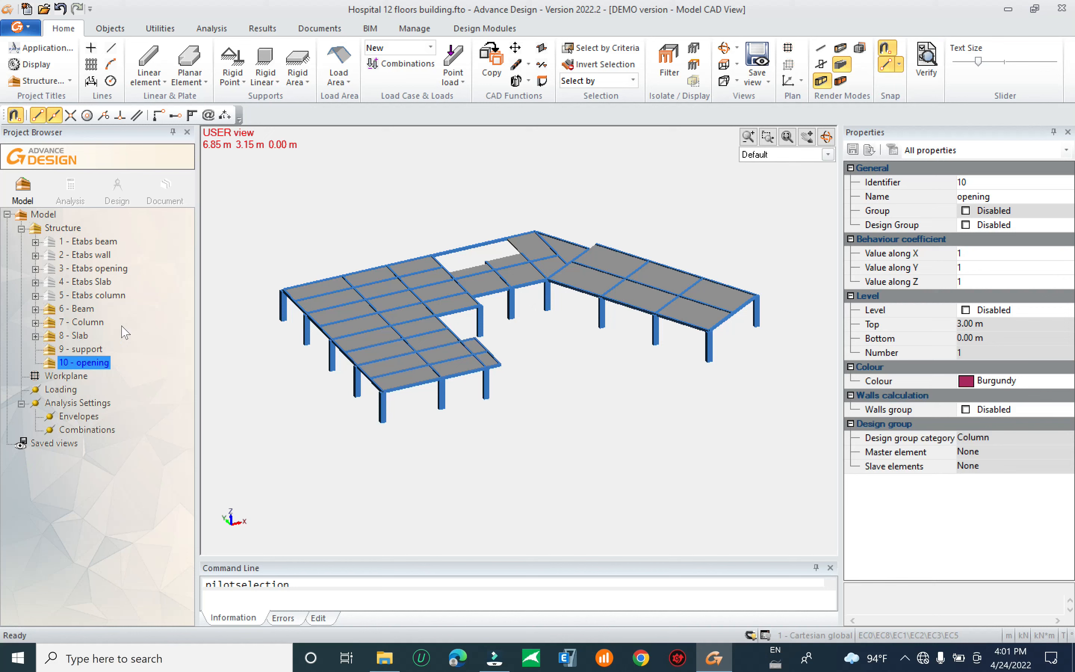
click(98, 254)
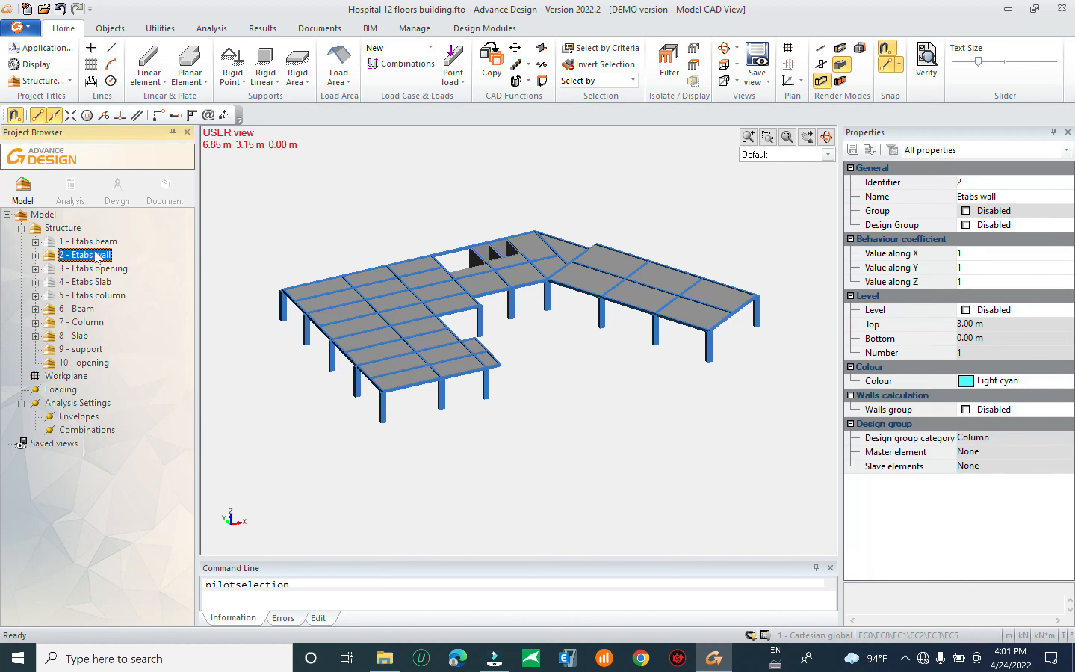
Create a new system named wall under Structure
click(61, 228)
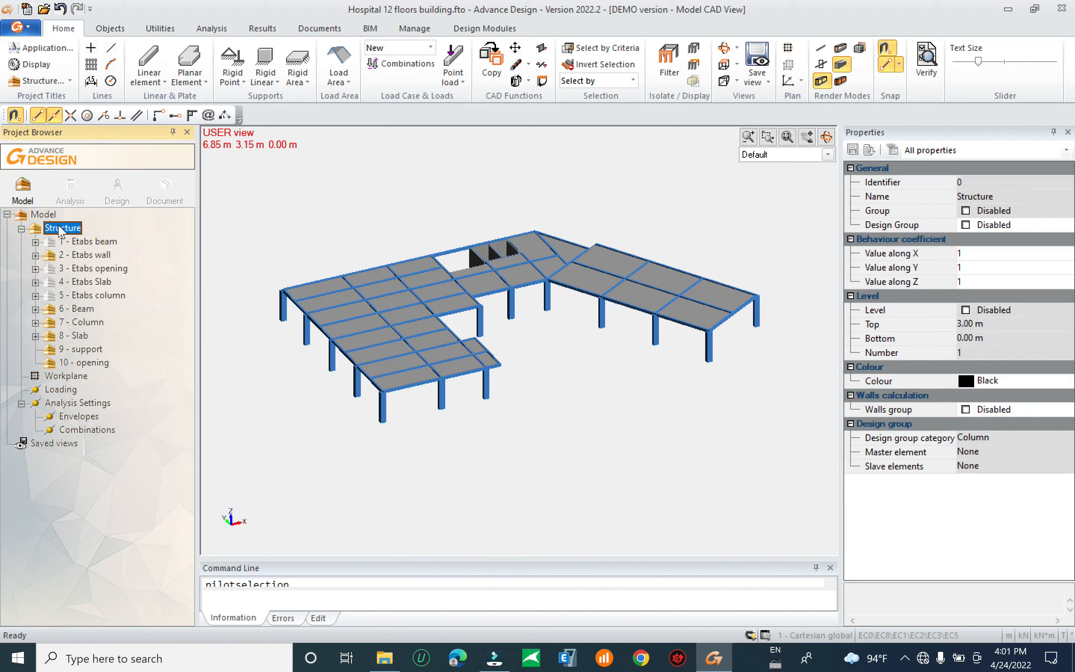
key(Insert)
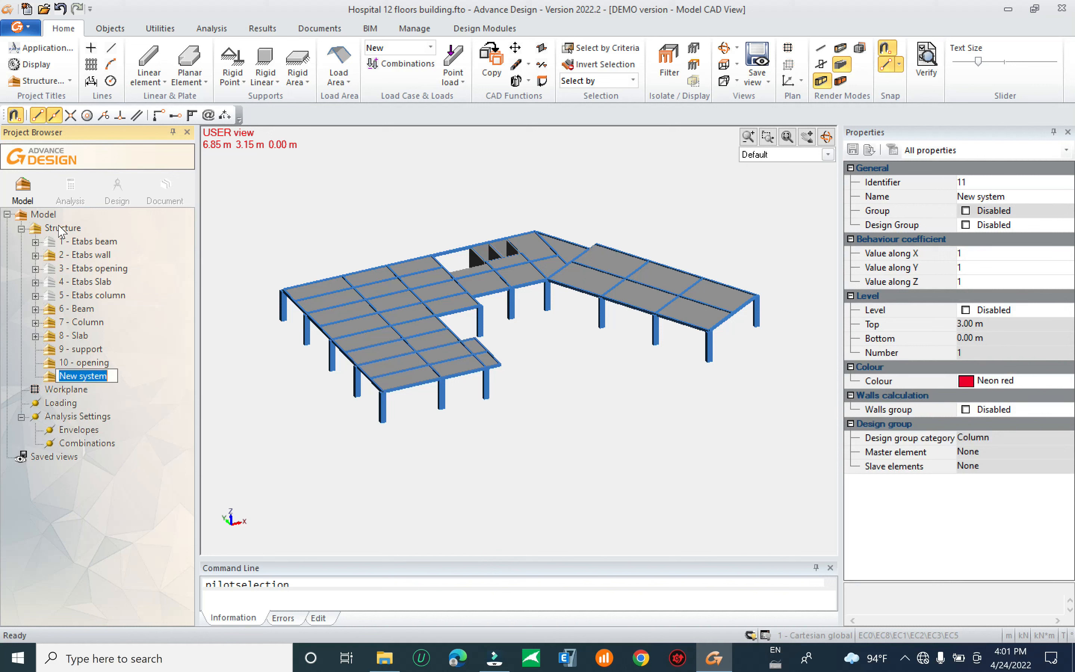
text(wall)
key(Return)
Select plates 2 to 9 in the Etabs wall system, leaving out its lines and polyline, and cut them
click(35, 256)
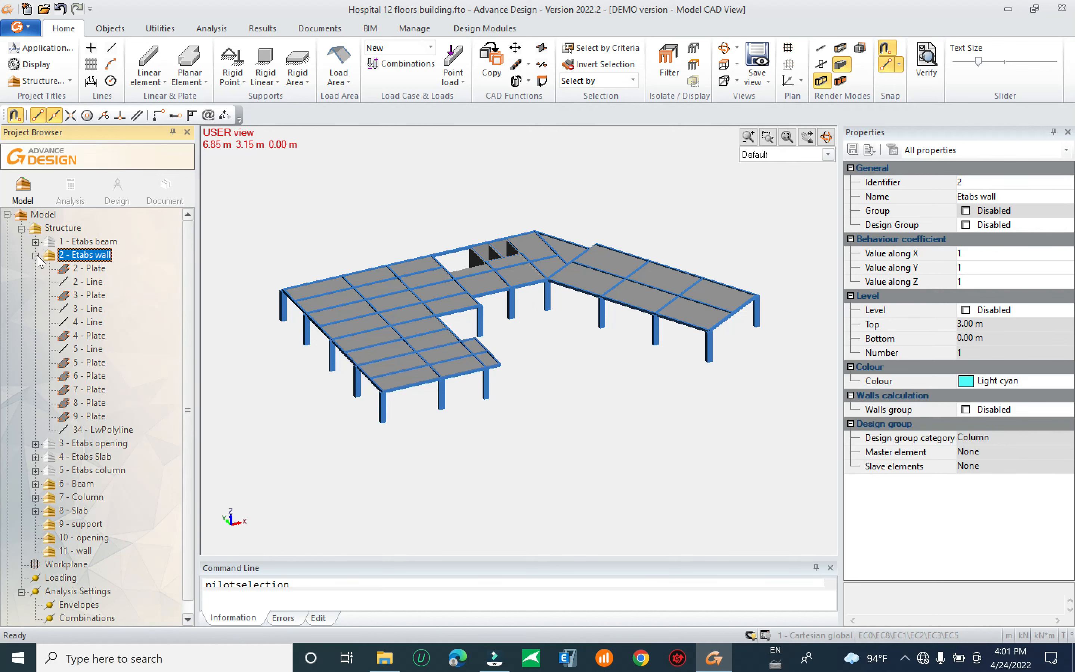
click(86, 269)
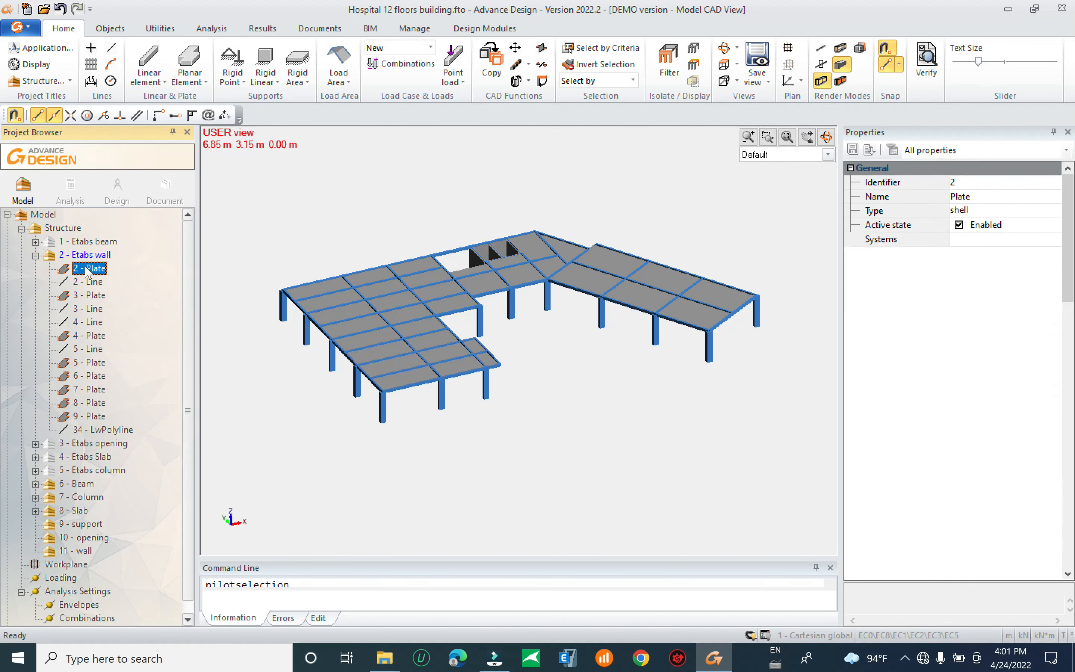
ctrl+click(84, 296)
ctrl+click(89, 336)
ctrl+click(87, 363)
ctrl+click(86, 376)
ctrl+click(80, 389)
ctrl+click(89, 402)
ctrl+click(86, 416)
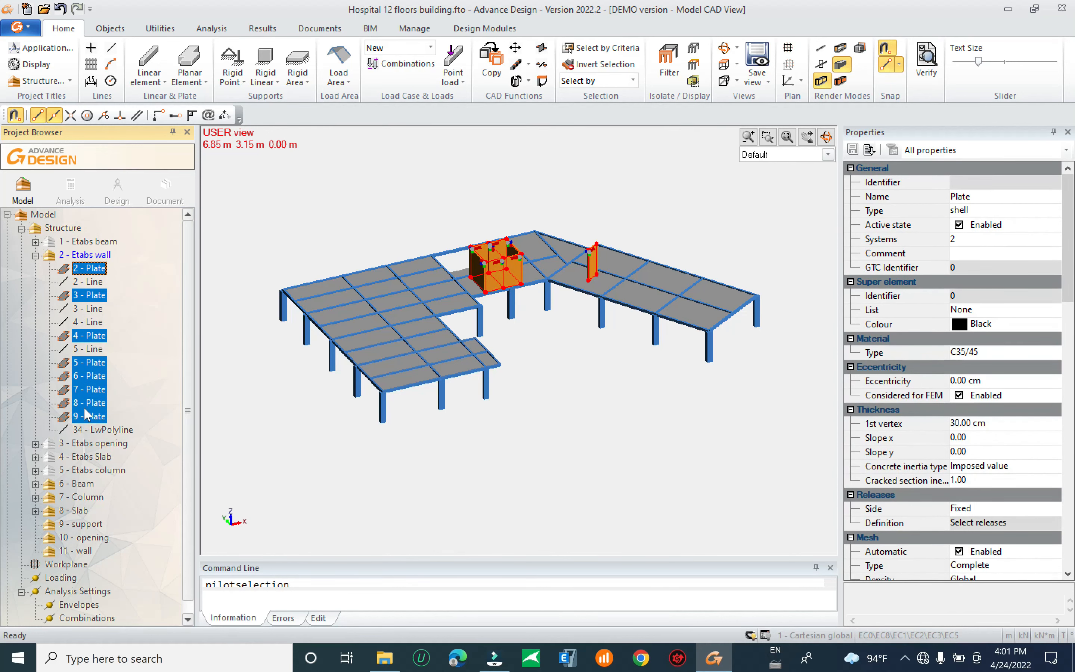
right_click(86, 408)
click(125, 532)
Paste the cut plates into the wall system and view the model from the side
scroll(141, 522, down, 1)
click(72, 538)
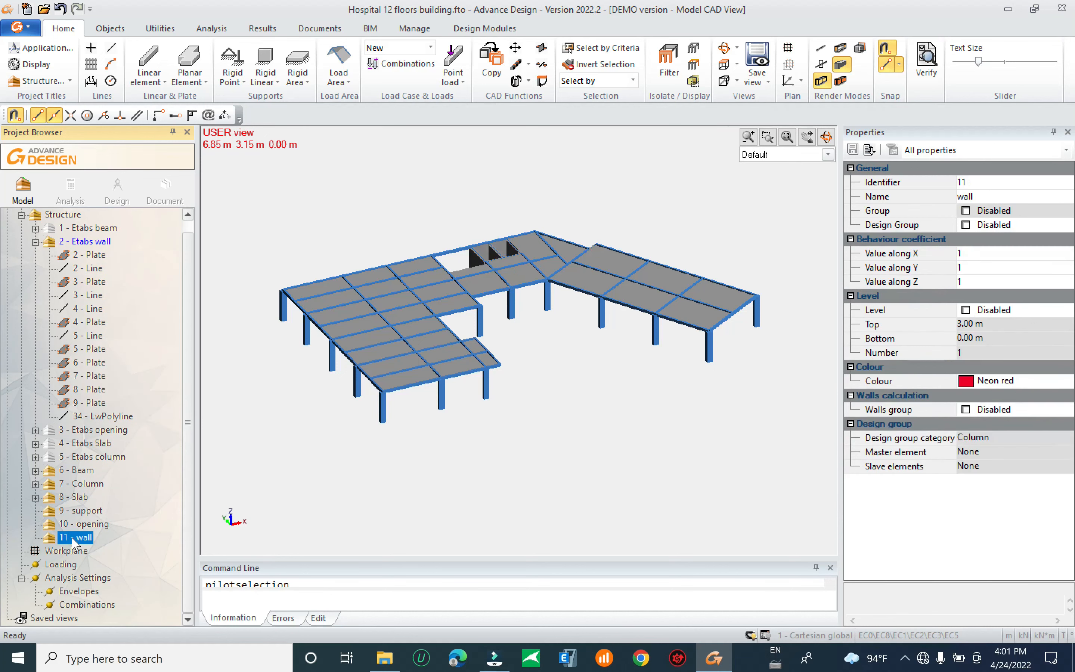
right_click(72, 537)
click(102, 529)
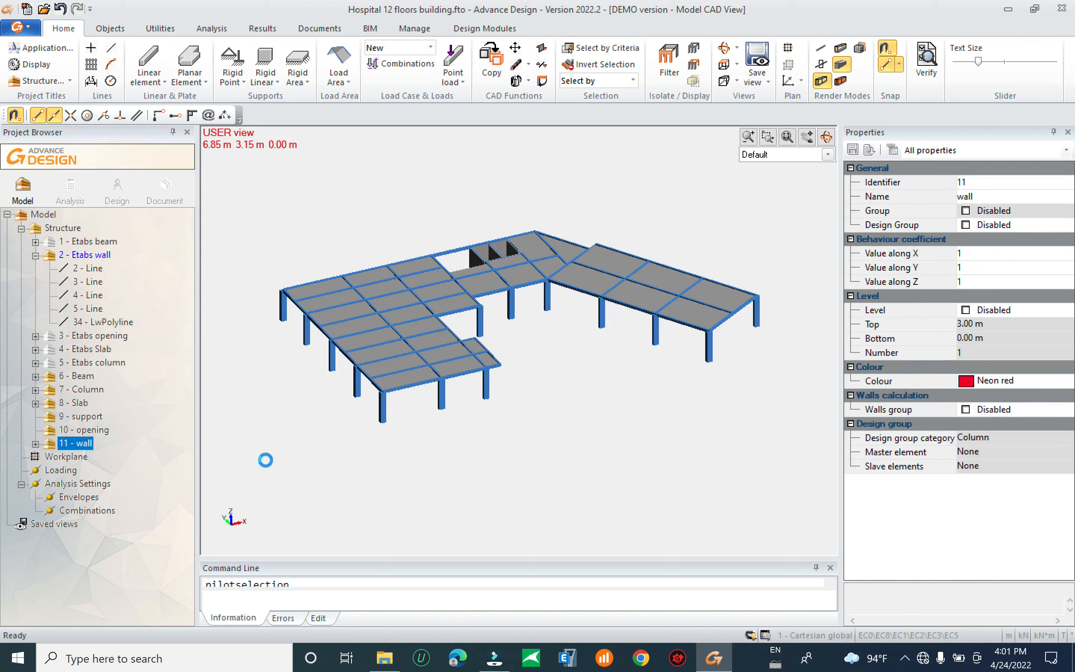
shift+middle_drag(472, 467, 467, 426)
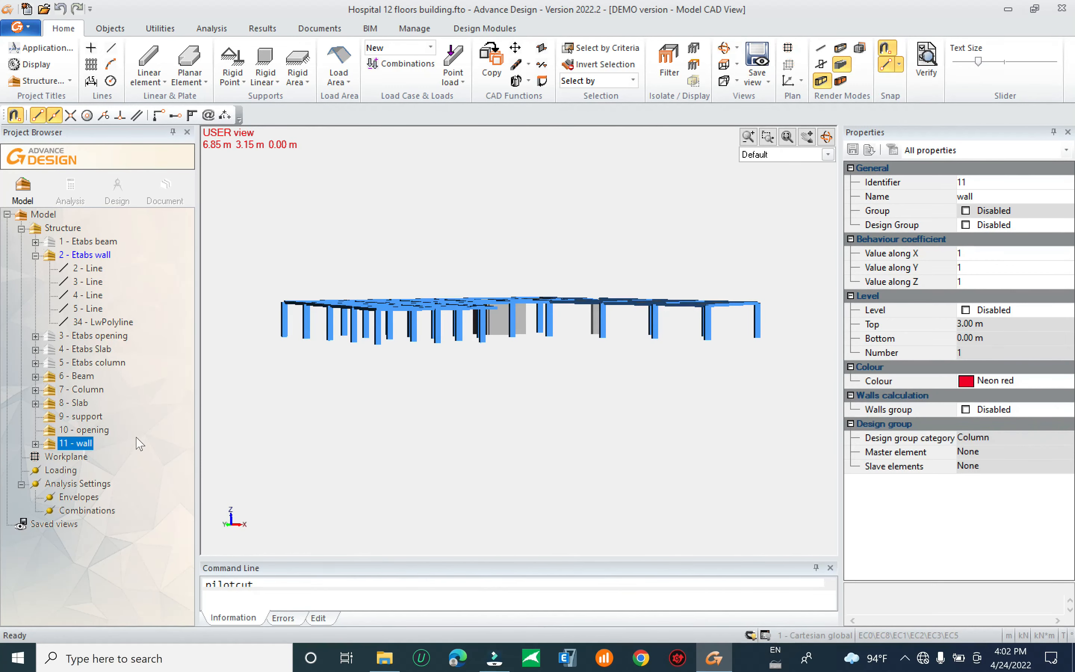
Generate fixed rigid linear supports on all eight plates of the wall system, entering 9 as their system
click(35, 443)
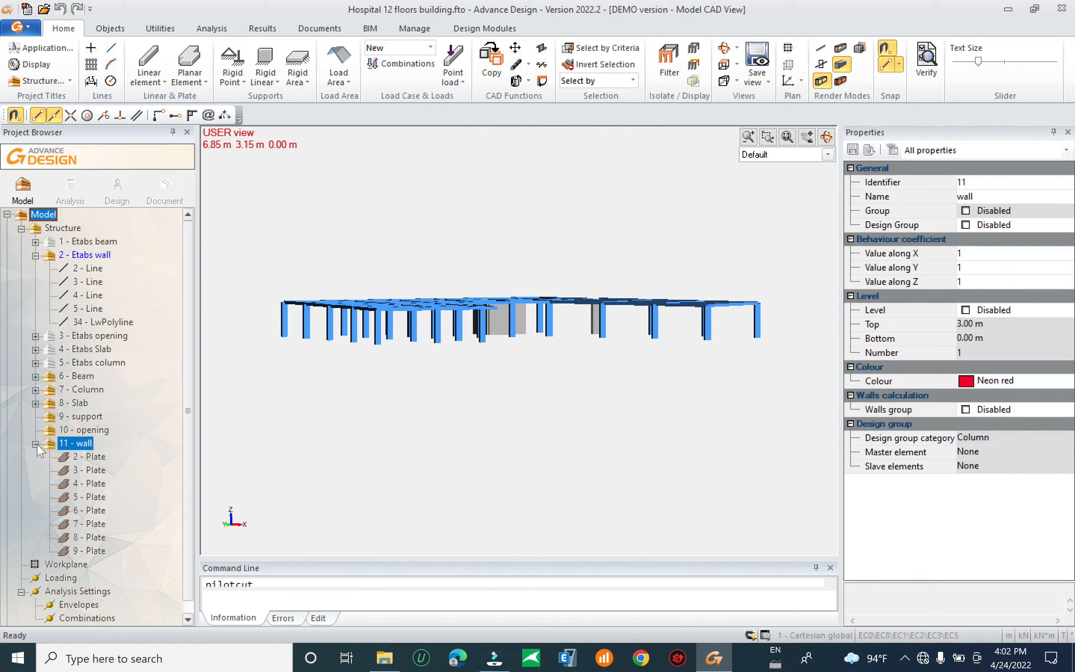
click(89, 456)
shift+click(120, 553)
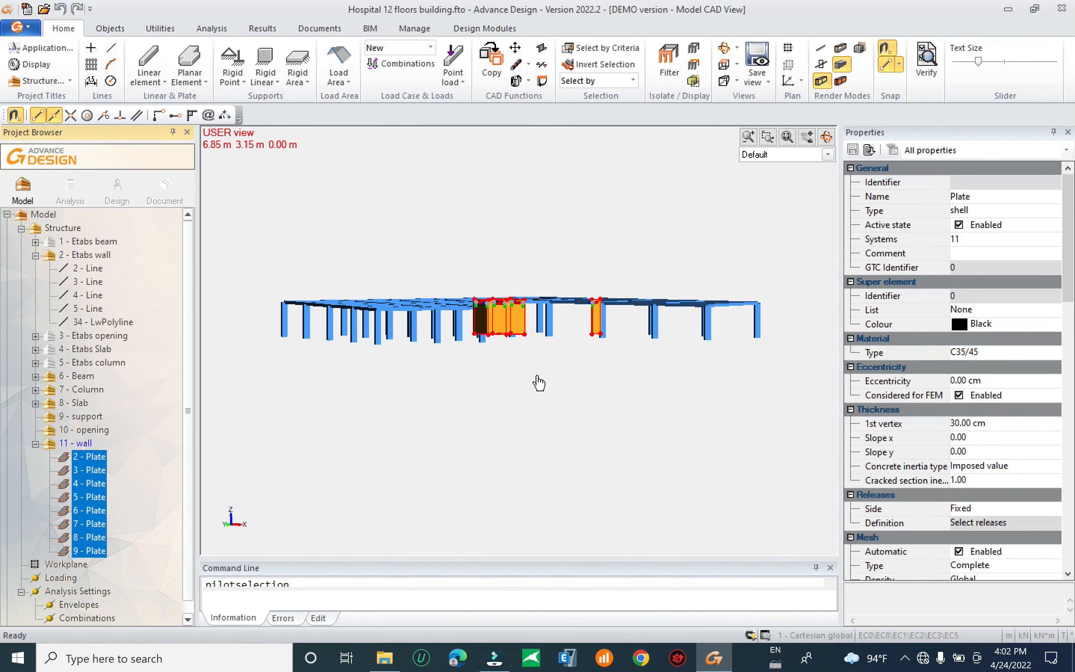
right_click(525, 329)
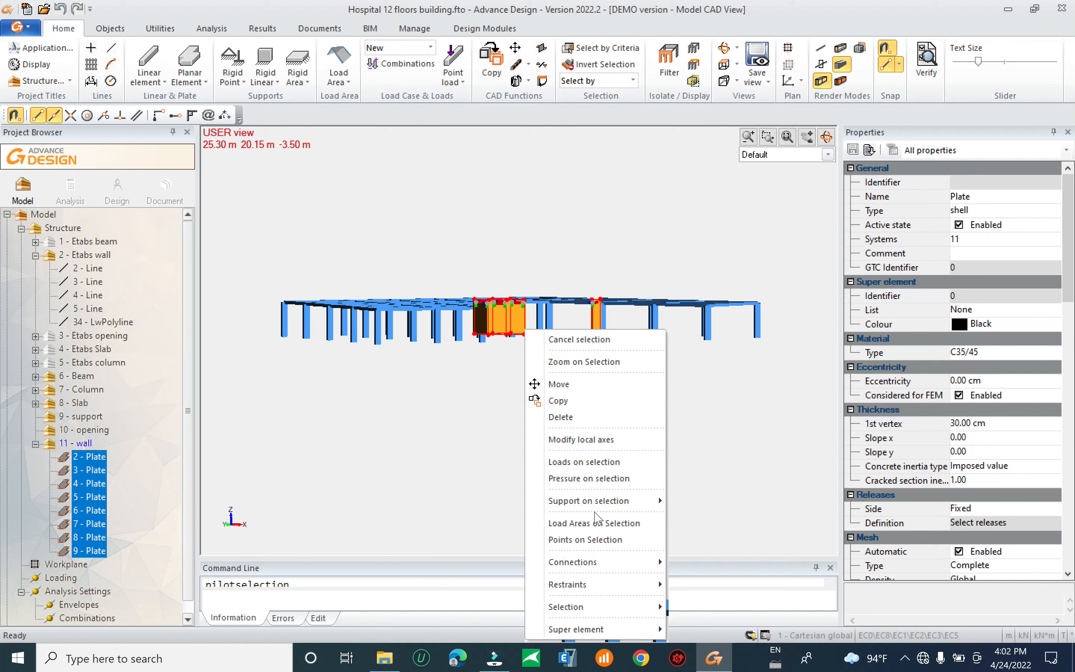
mouse_move(601, 509)
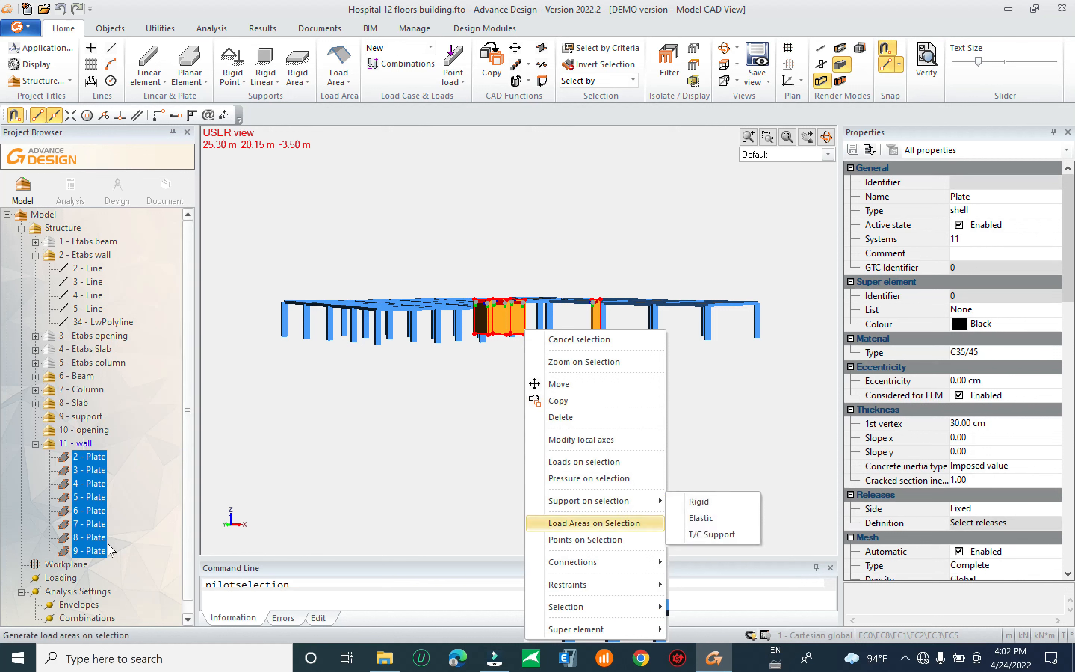
click(699, 502)
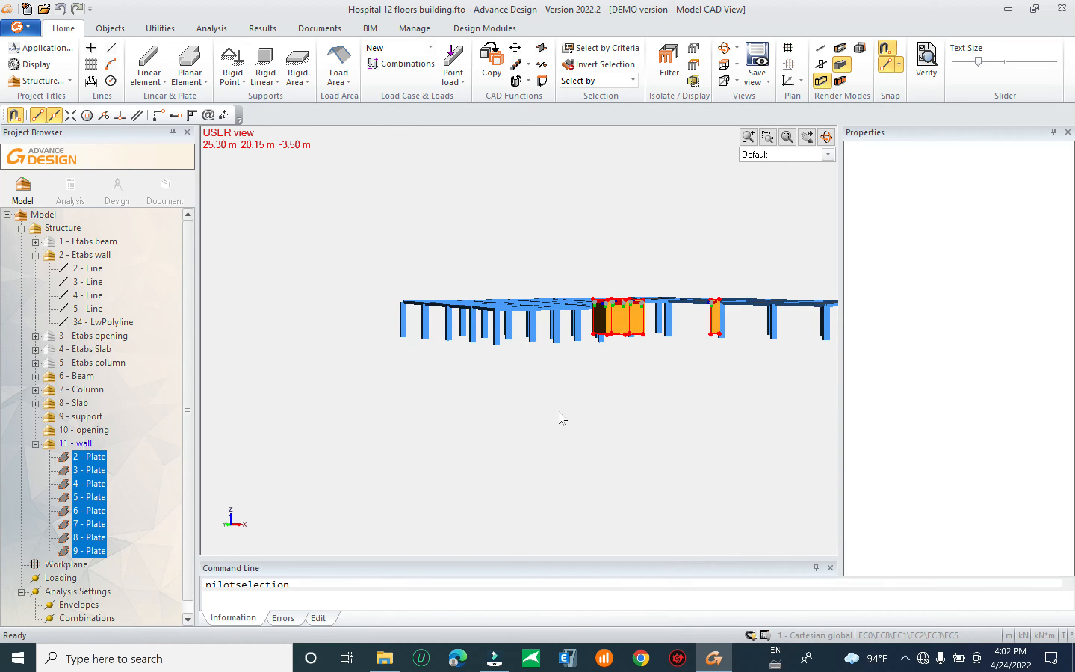
mouse_move(625, 321)
mouse_down()
mouse_move(621, 404)
mouse_move(618, 303)
mouse_up()
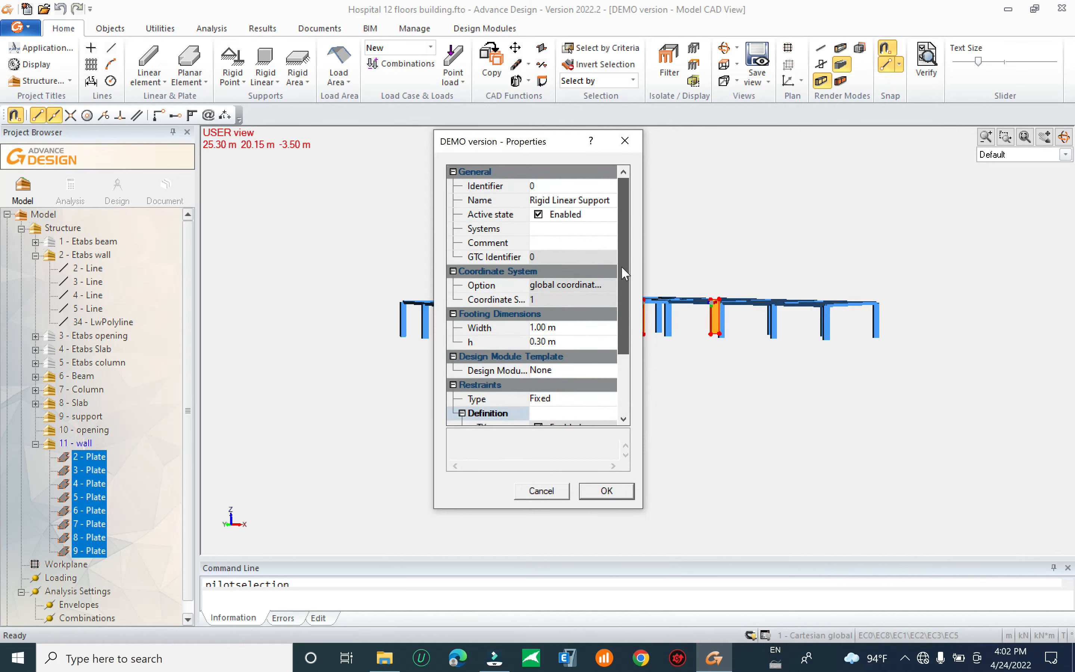
click(561, 230)
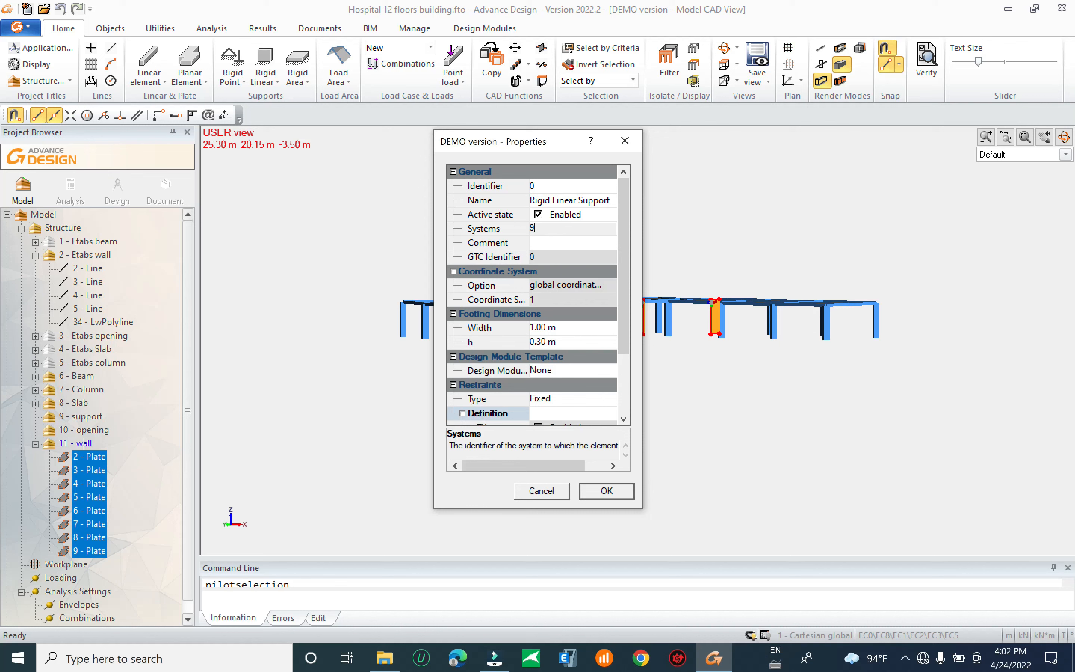
scroll(593, 351, down, 2)
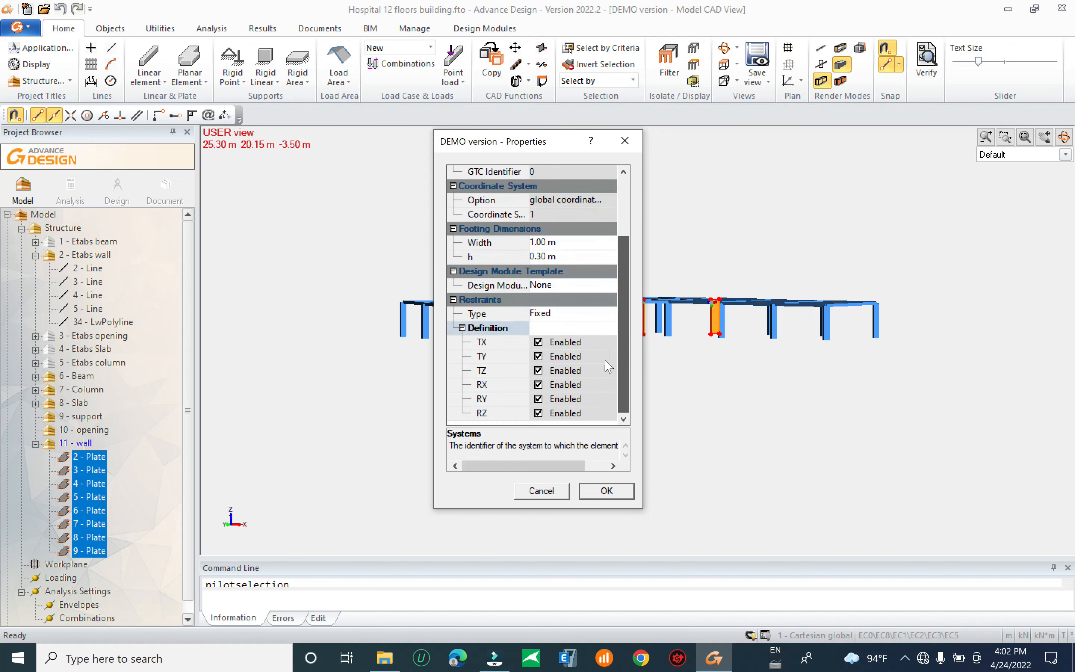
click(594, 493)
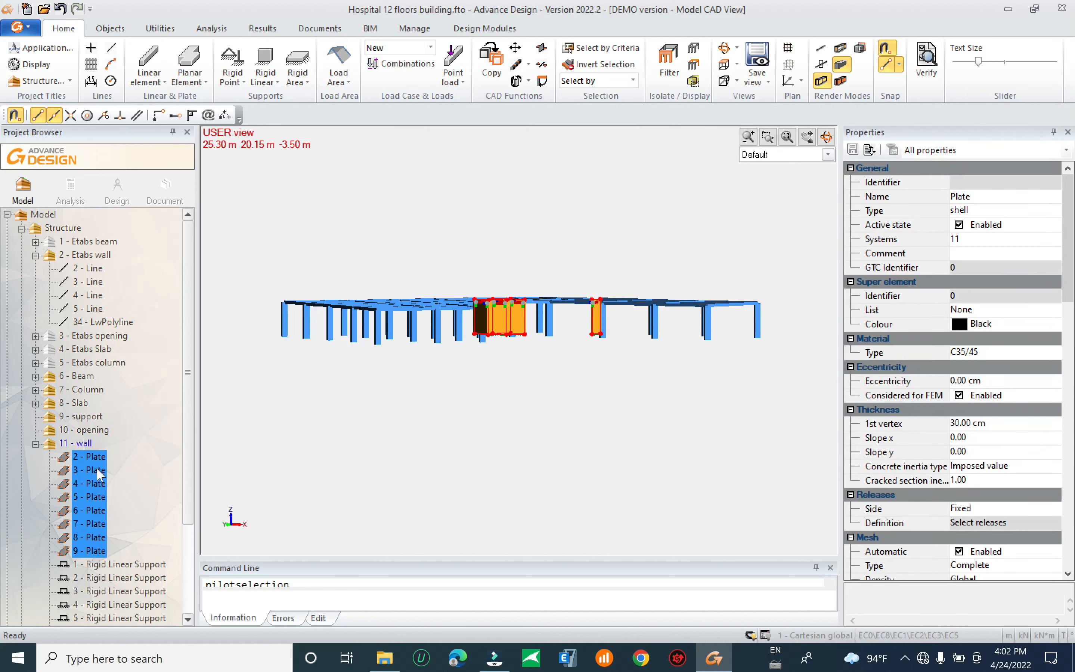
Move the eight rigid linear supports from the wall system into the support system and collapse the wall system
drag(186, 465, 185, 536)
click(131, 512)
shift+click(104, 608)
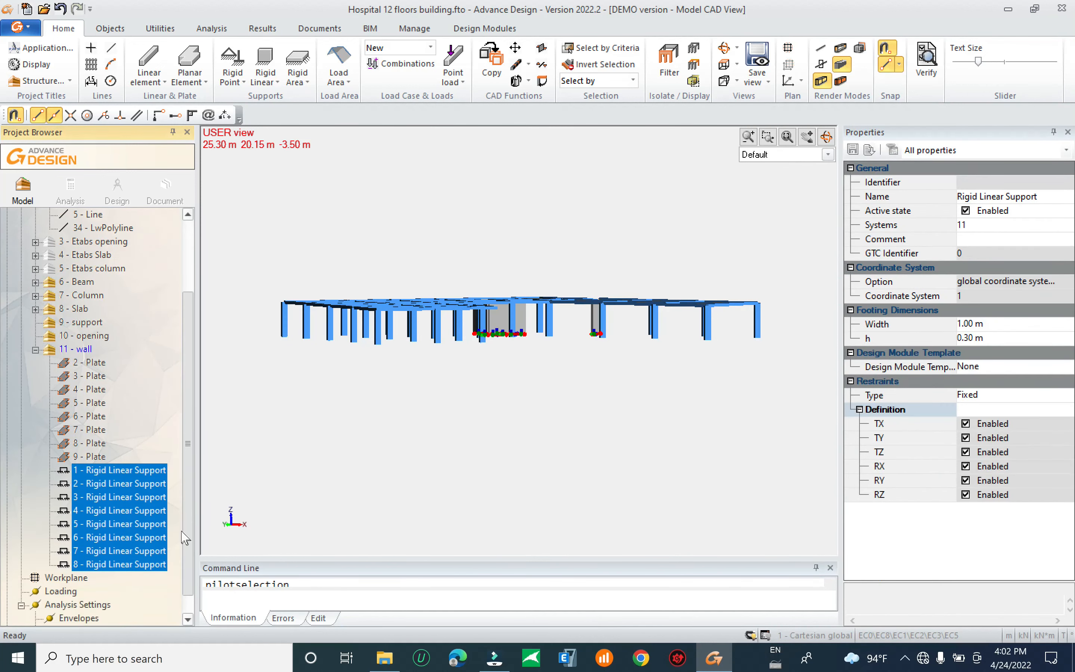
drag(85, 386, 101, 326)
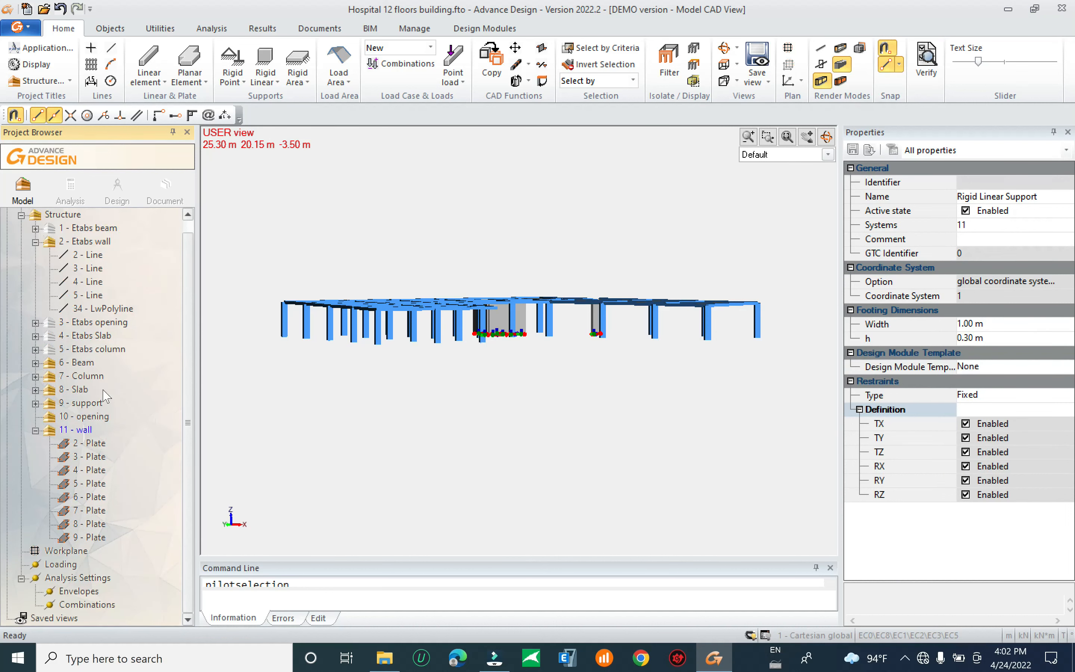
click(35, 431)
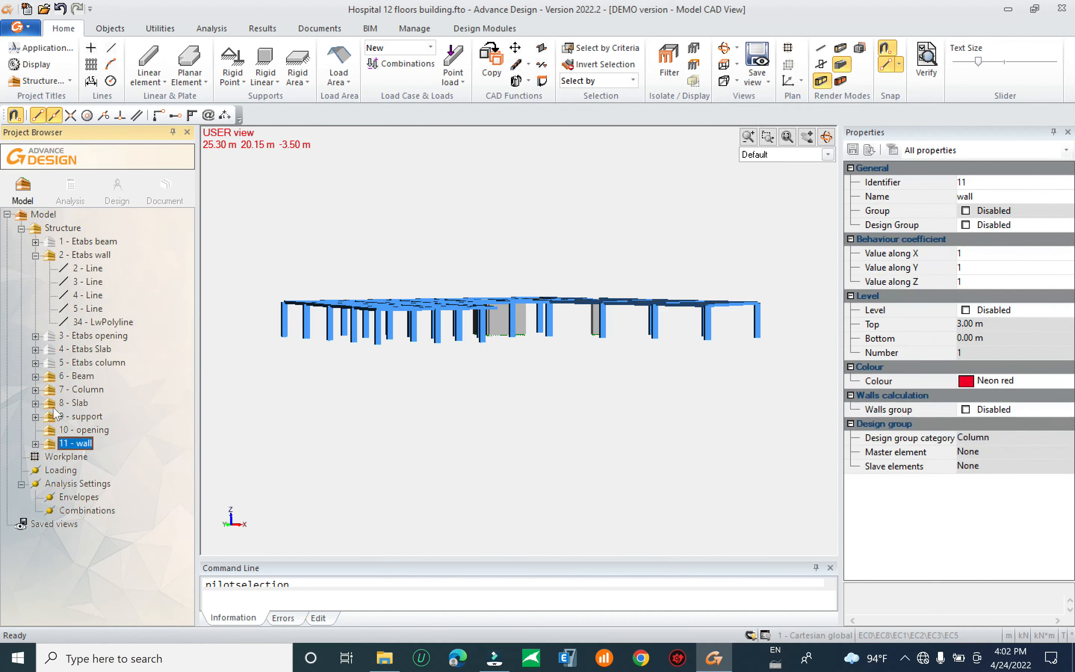
Expand the support system and check its rigid linear supports in the model by hiding and showing them
key(space)
key(space)
double_click(53, 419)
key(space)
key(space)
key(space)
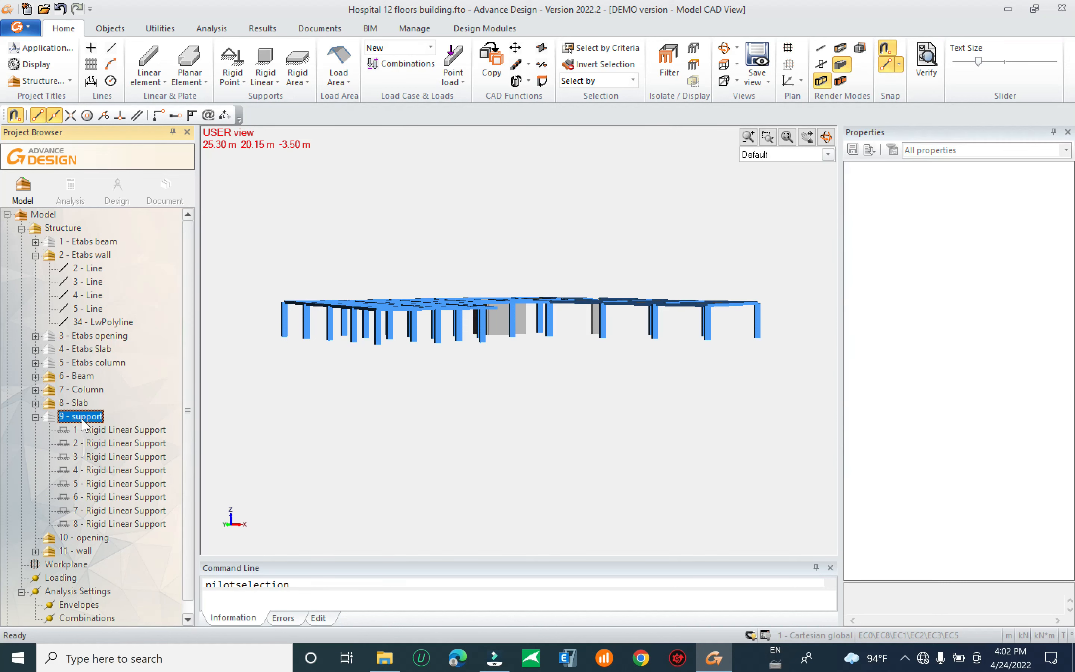
key(space)
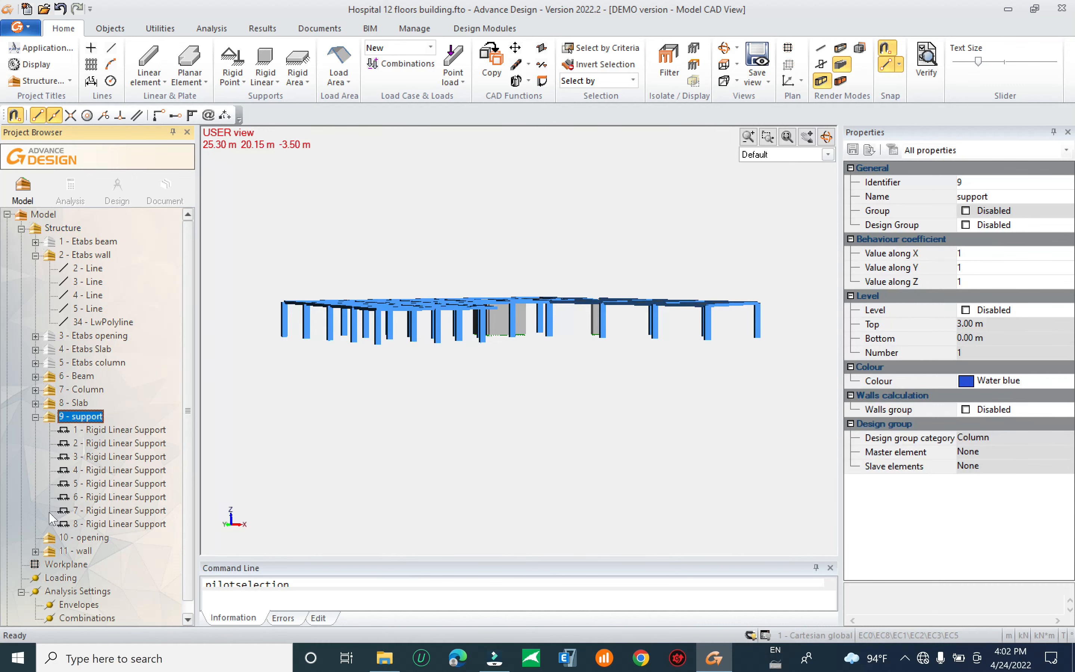
Expand the wall system and compare its plates with the linear supports by toggling both systems' visibility
click(36, 550)
scroll(144, 477, down, 3)
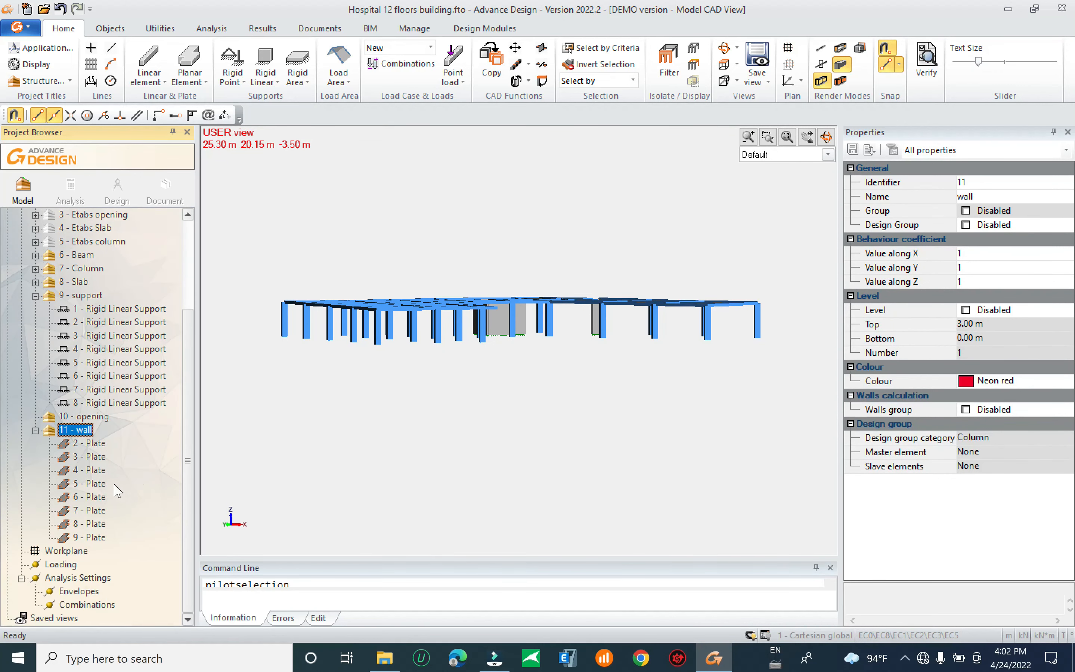
click(81, 295)
key(space)
click(73, 429)
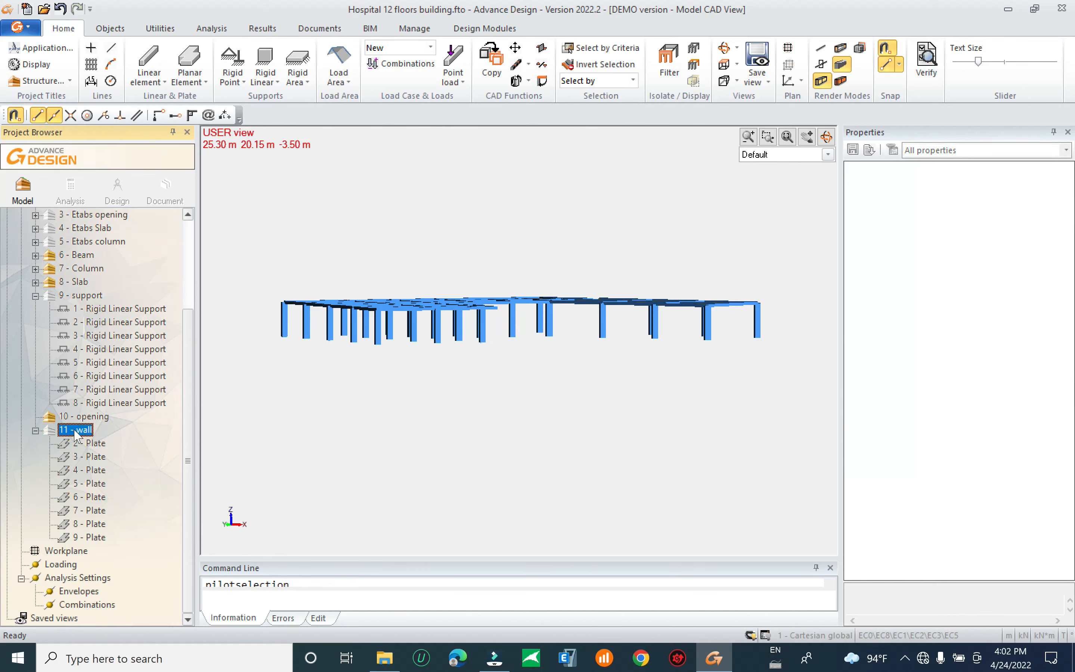
scroll(73, 429, up, 3)
scroll(87, 422, down, 1)
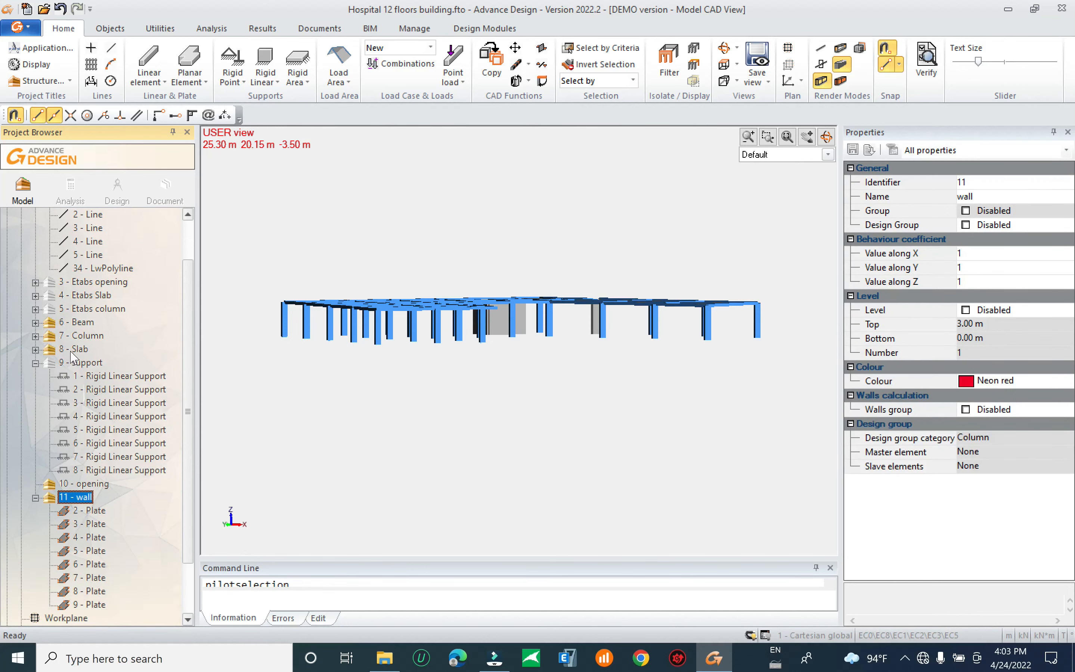
scroll(79, 367, down, 1)
click(87, 323)
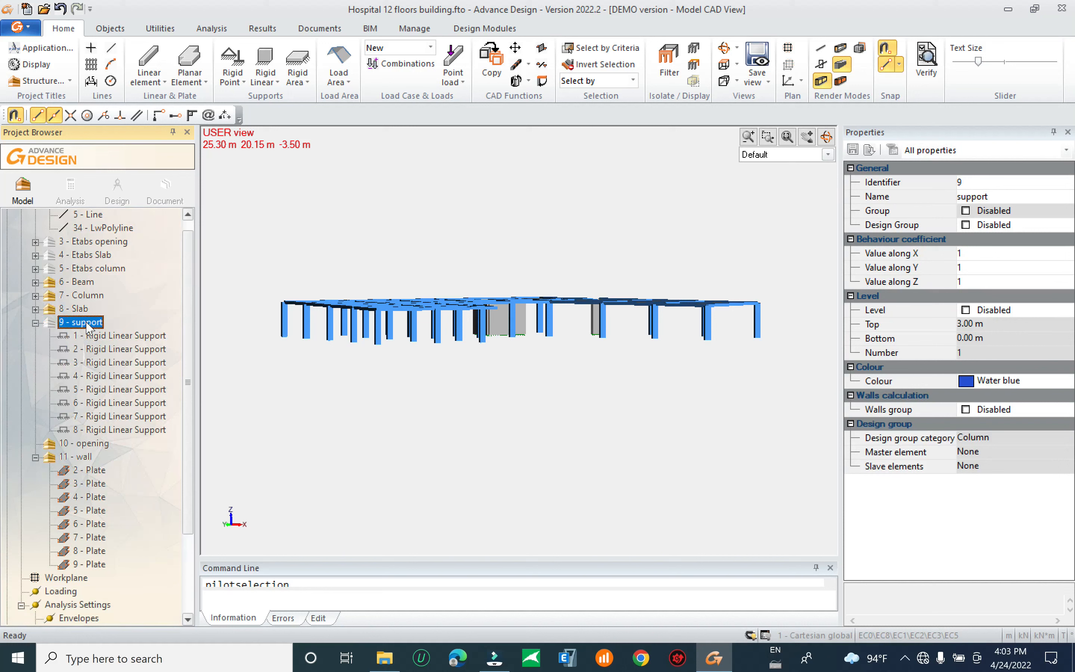
scroll(116, 466, up, 2)
scroll(116, 467, down, 1)
scroll(120, 433, down, 1)
scroll(99, 444, up, 1)
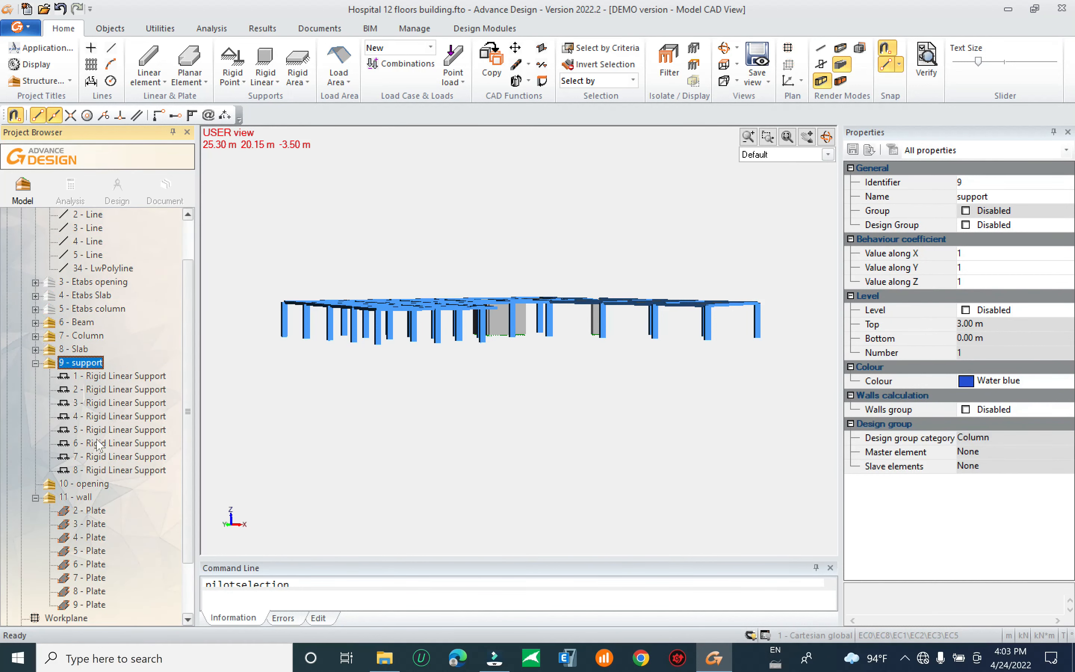
Hide and collapse the wall system and the support system in the model tree
double_click(47, 497)
key(space)
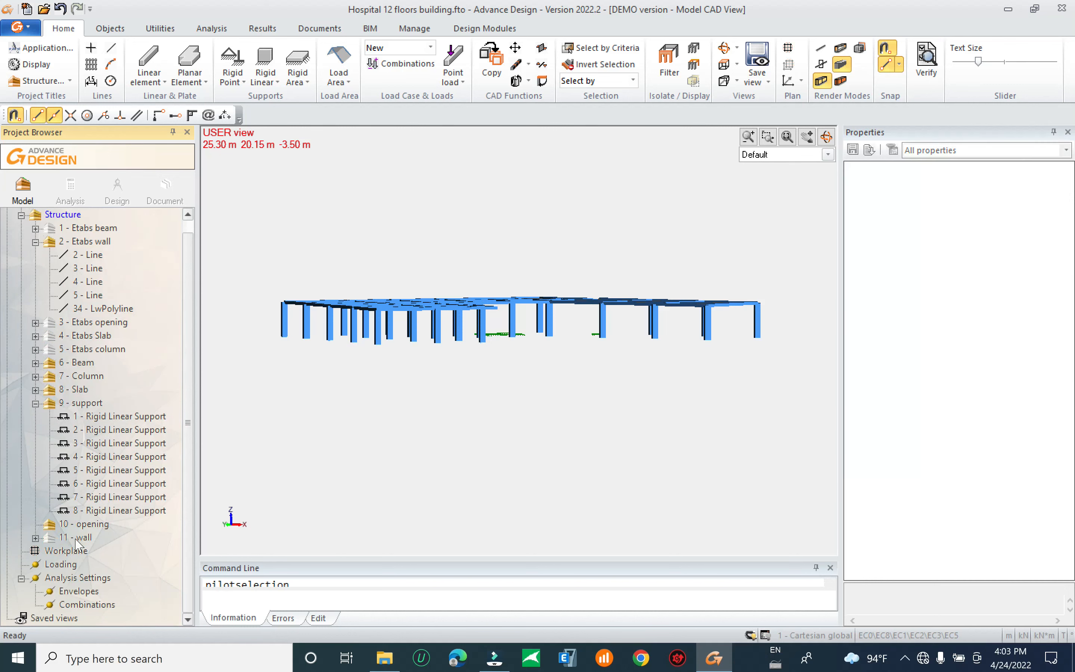
click(80, 404)
click(75, 404)
click(35, 403)
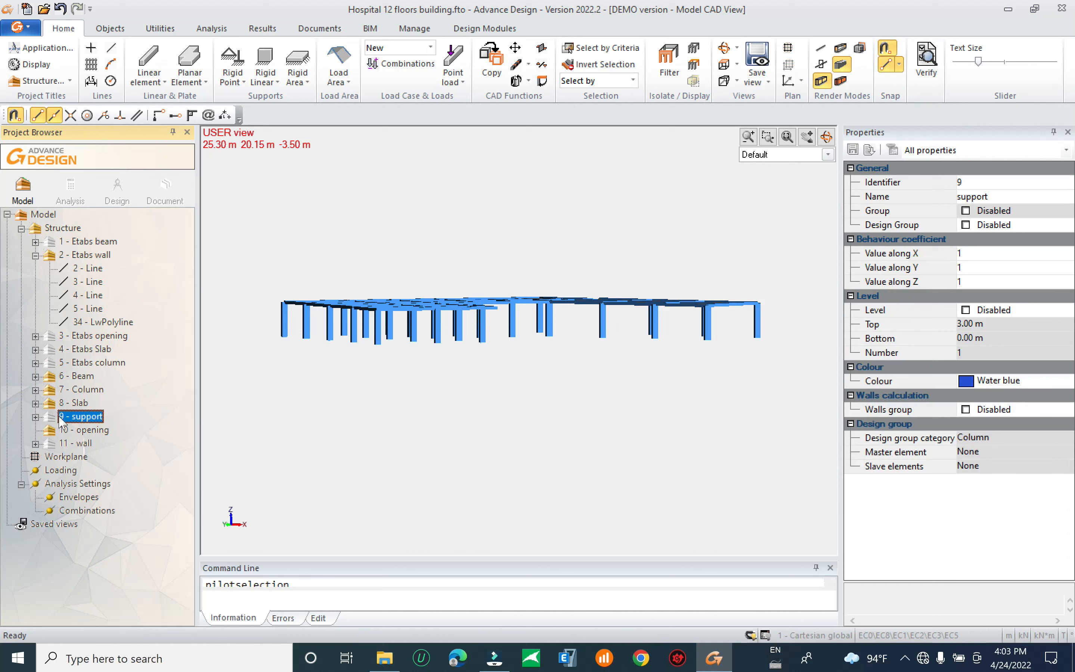
Expand the column system, select all the columns and generate fixed rigid point supports on them
double_click(48, 391)
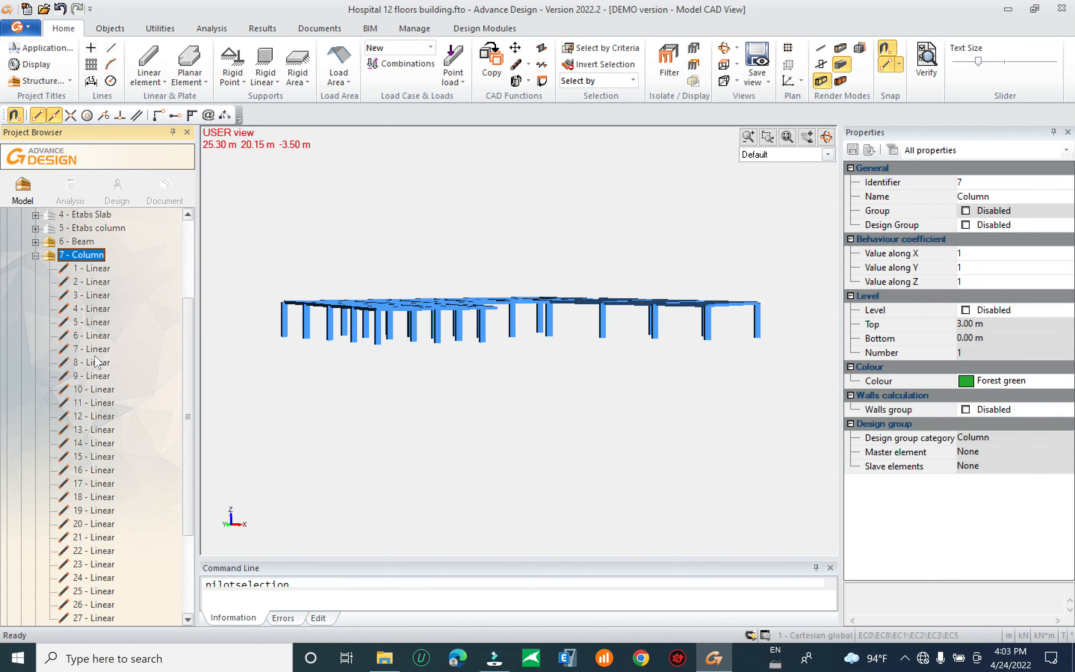
middle_drag(550, 383, 553, 380)
drag(779, 318, 216, 396)
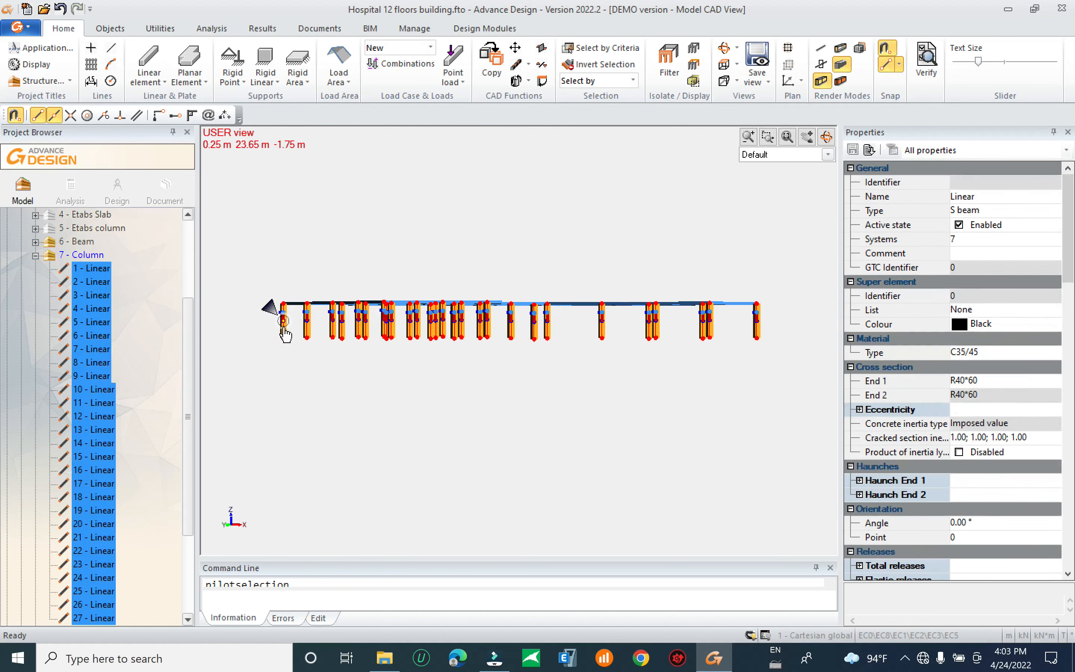
right_click(284, 321)
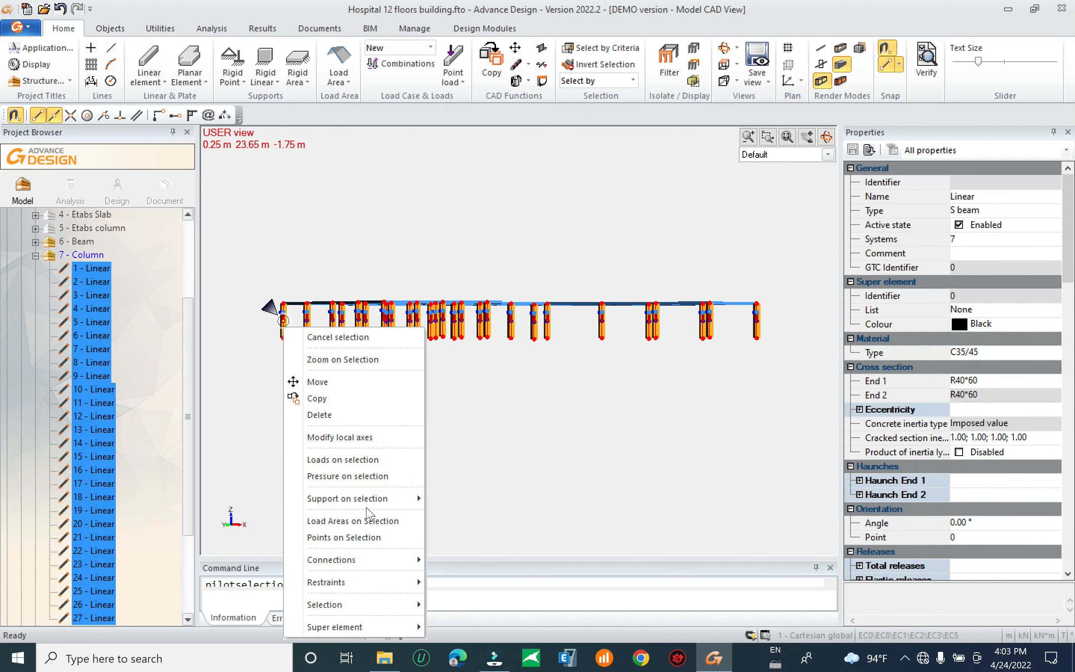
mouse_move(371, 505)
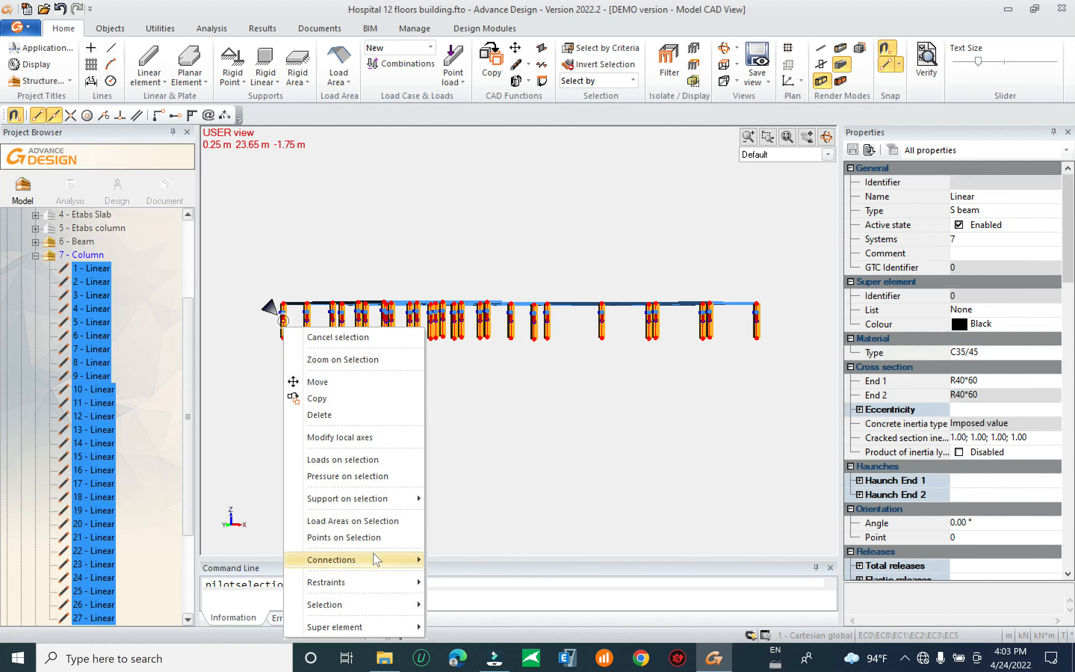
click(449, 499)
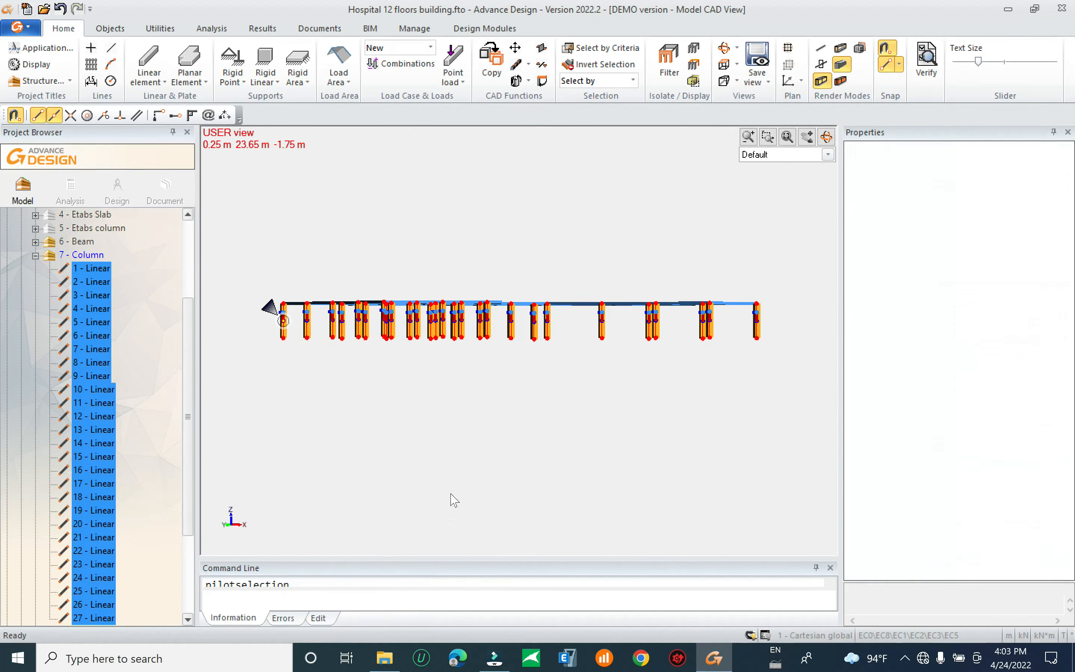
click(624, 390)
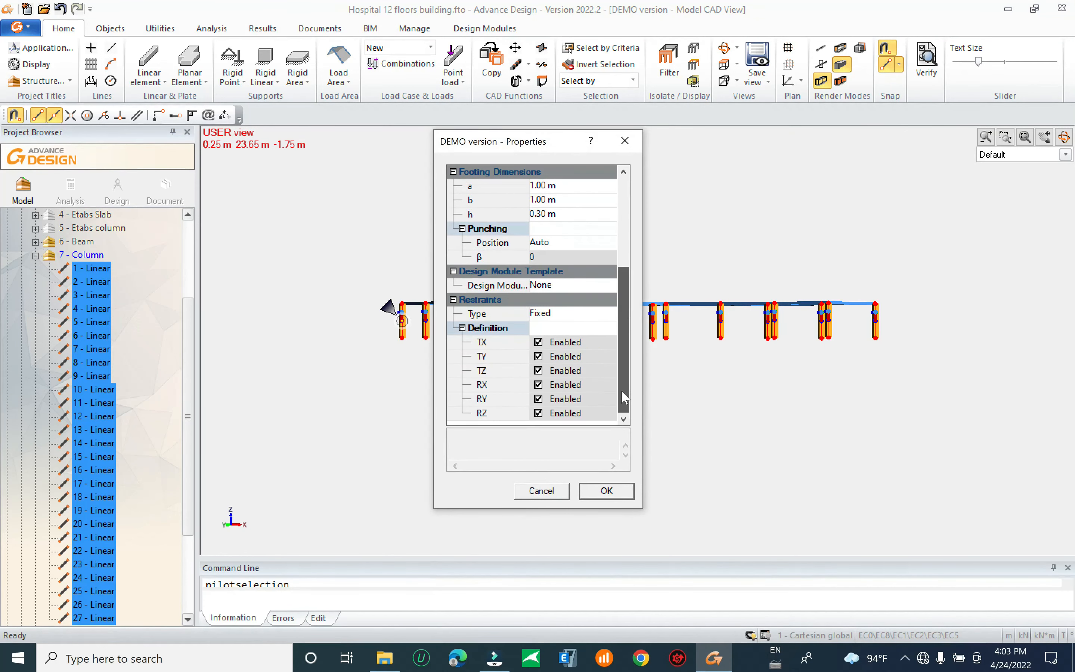
click(557, 491)
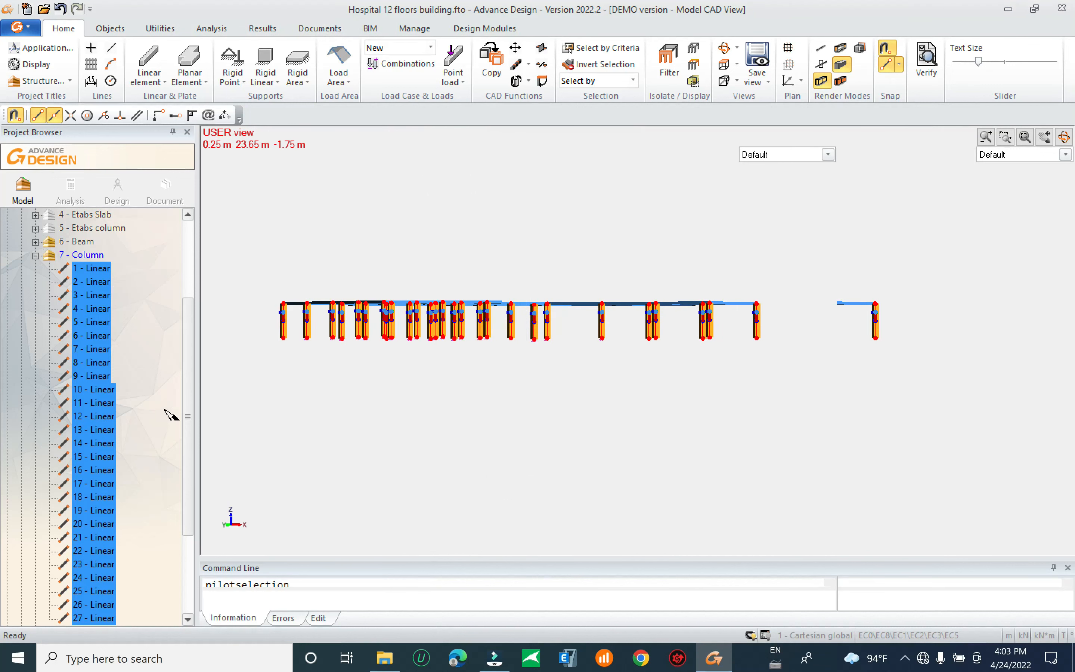
Move the 27 rigid point supports from the column system into the support system and collapse the column system
scroll(172, 414, down, 6)
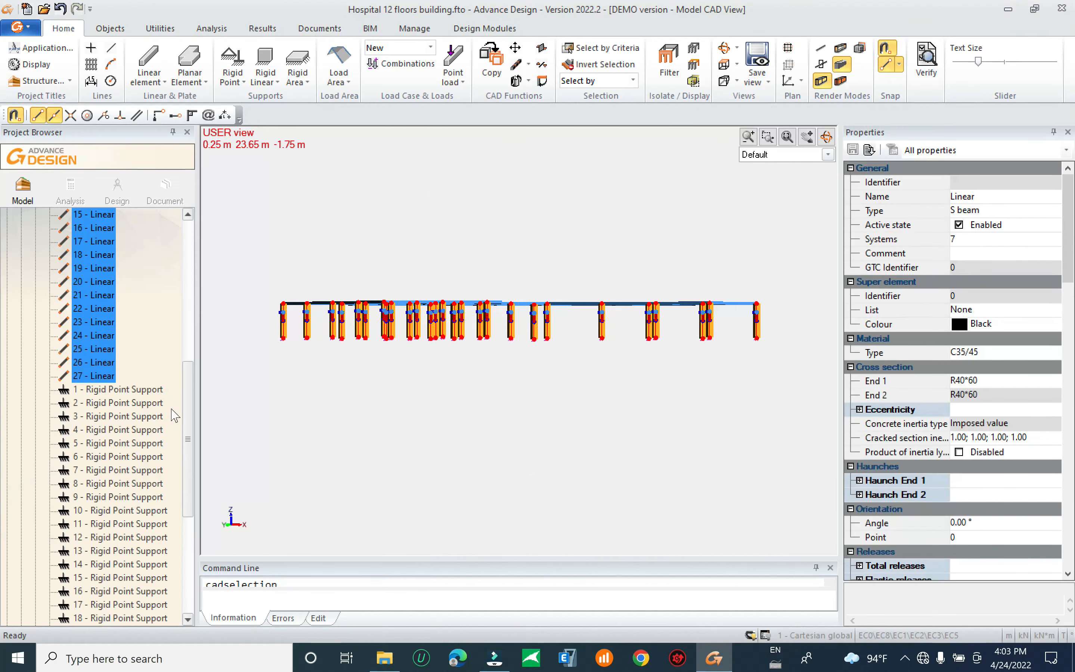
click(117, 390)
scroll(195, 427, down, 4)
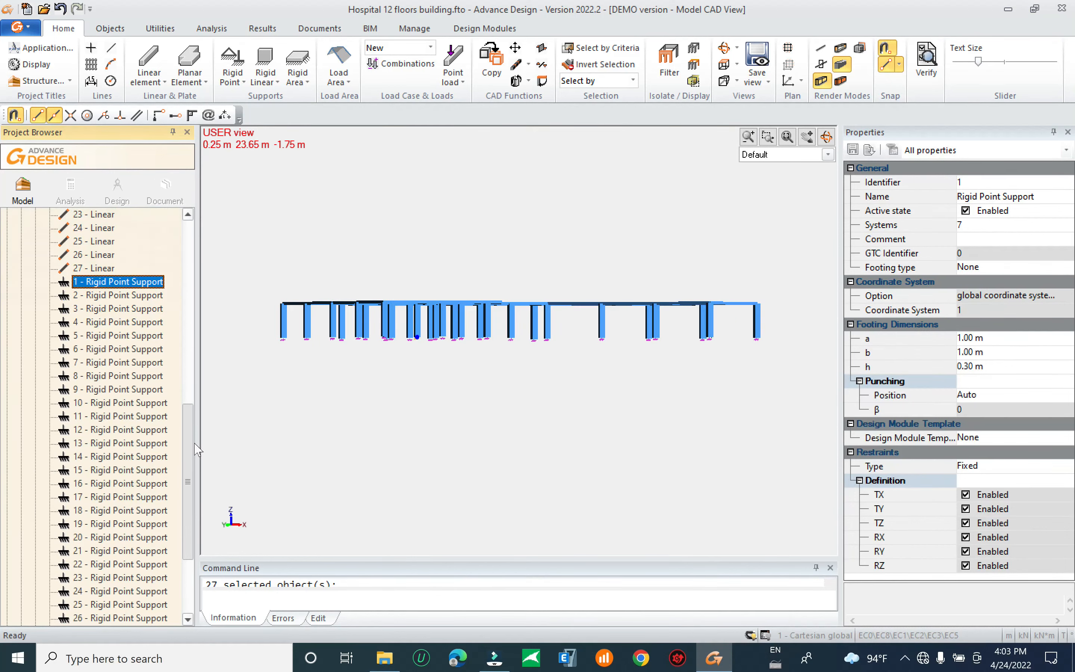
scroll(200, 484, down, 2)
shift+click(127, 483)
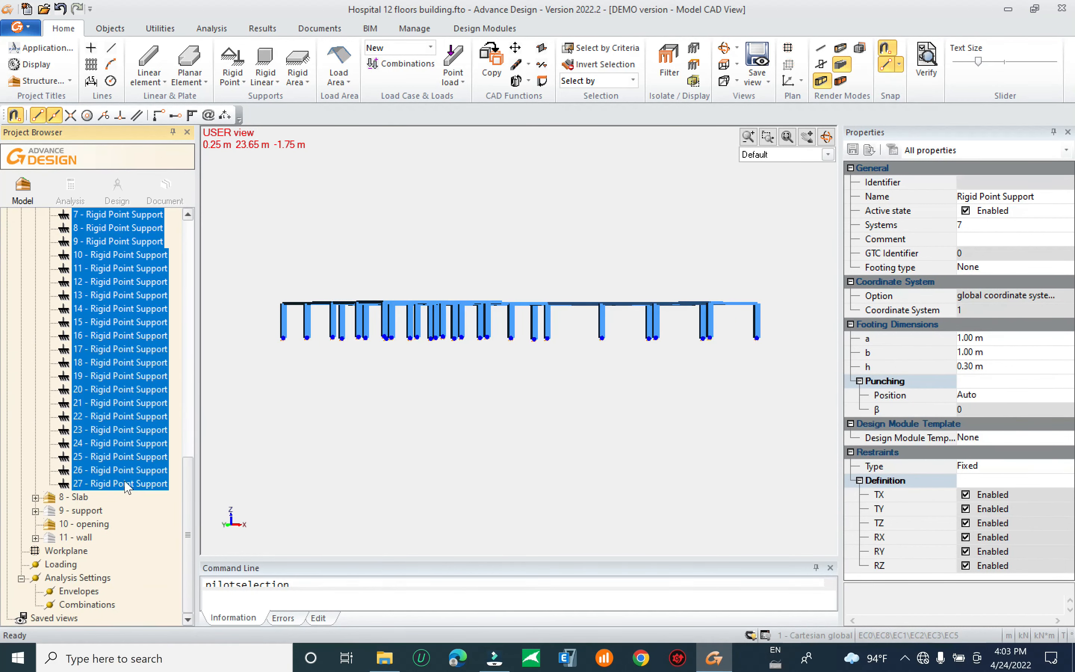
right_click(127, 484)
click(146, 601)
click(66, 512)
right_click(66, 516)
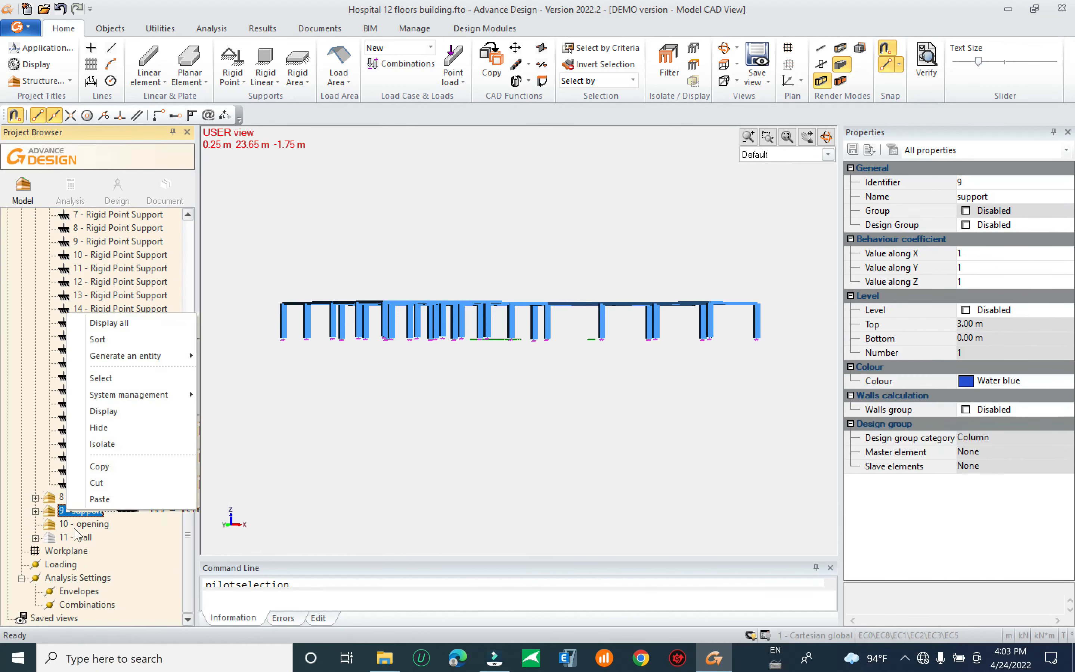
click(112, 497)
scroll(89, 466, up, 7)
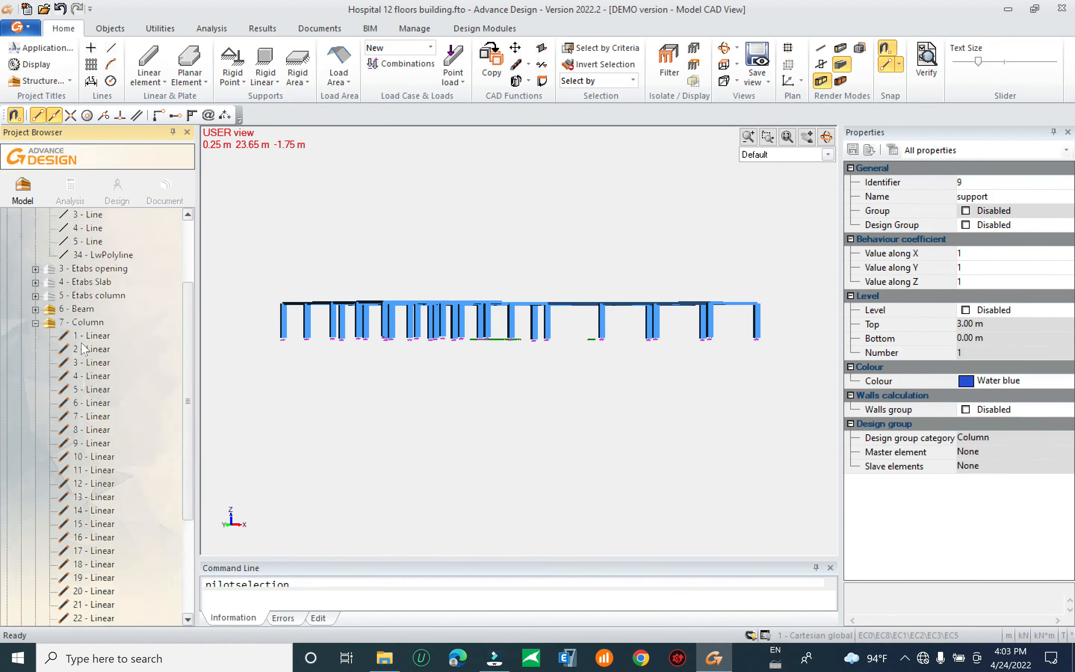
click(36, 389)
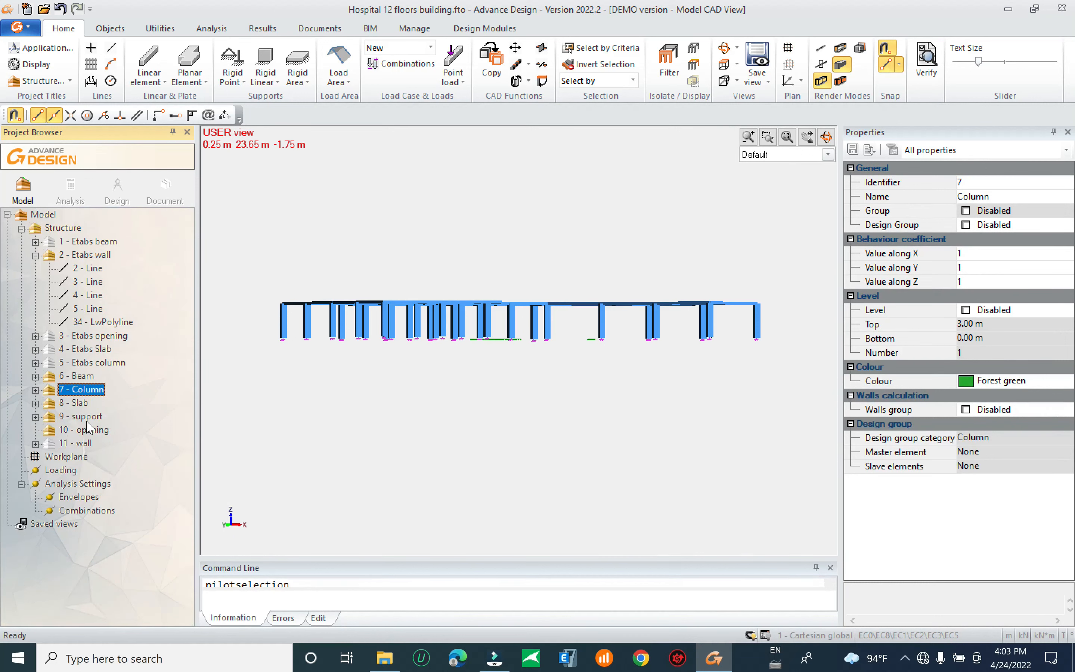
Toggle the support system's visibility, show the wall system again, and save the model
key(ctrl+x)
middle_drag(429, 395, 528, 366)
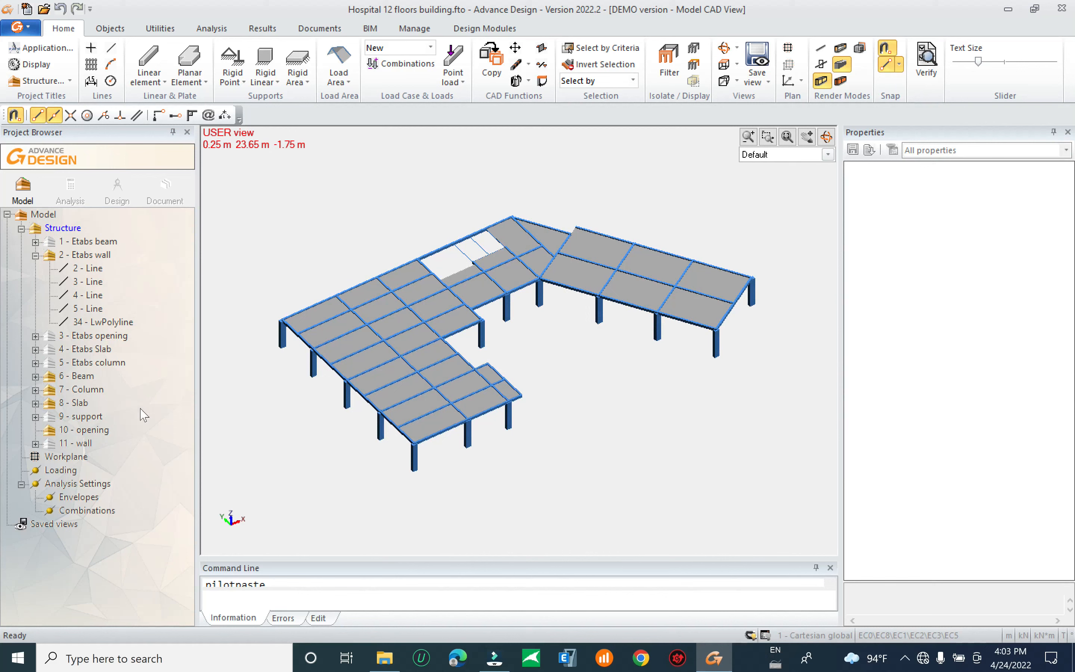
click(96, 416)
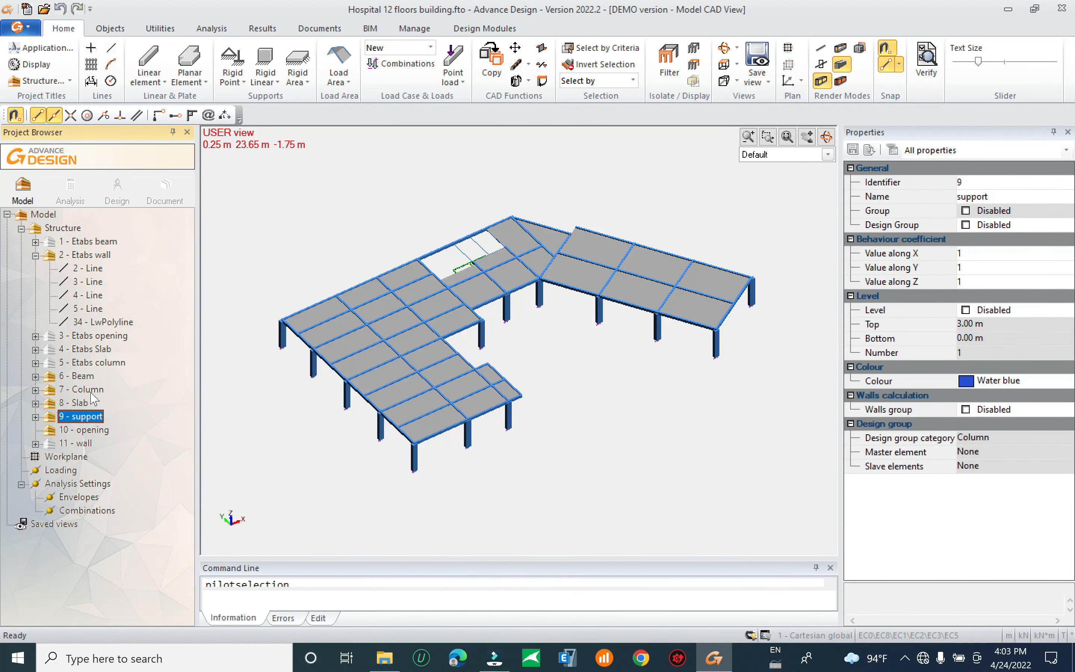
click(85, 443)
middle_drag(573, 391, 612, 391)
key(ctrl+s)
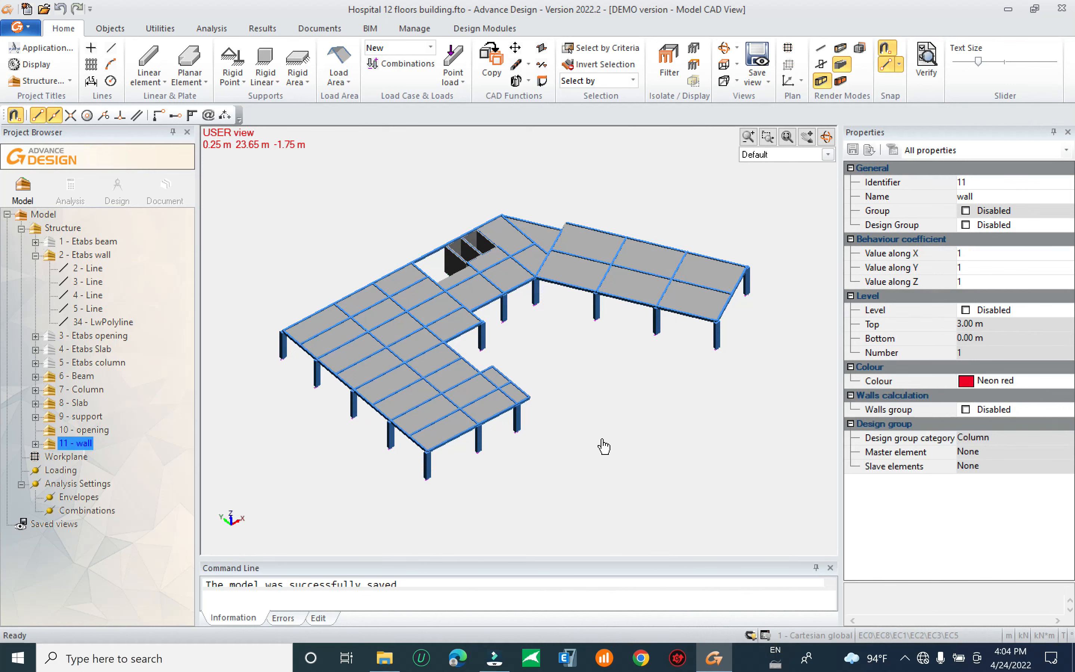
Examine the wall core and the adjacent edge beam up close from behind the building
middle_drag(505, 325, 560, 395)
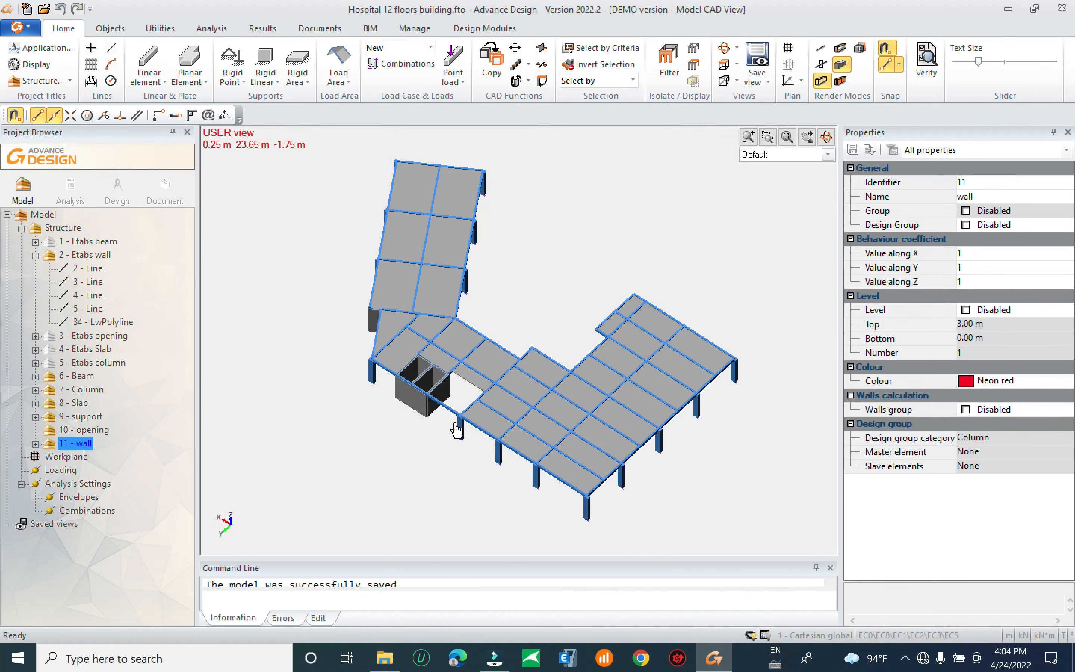
scroll(460, 415, up, 5)
scroll(460, 415, up, 2)
scroll(501, 401, up, 3)
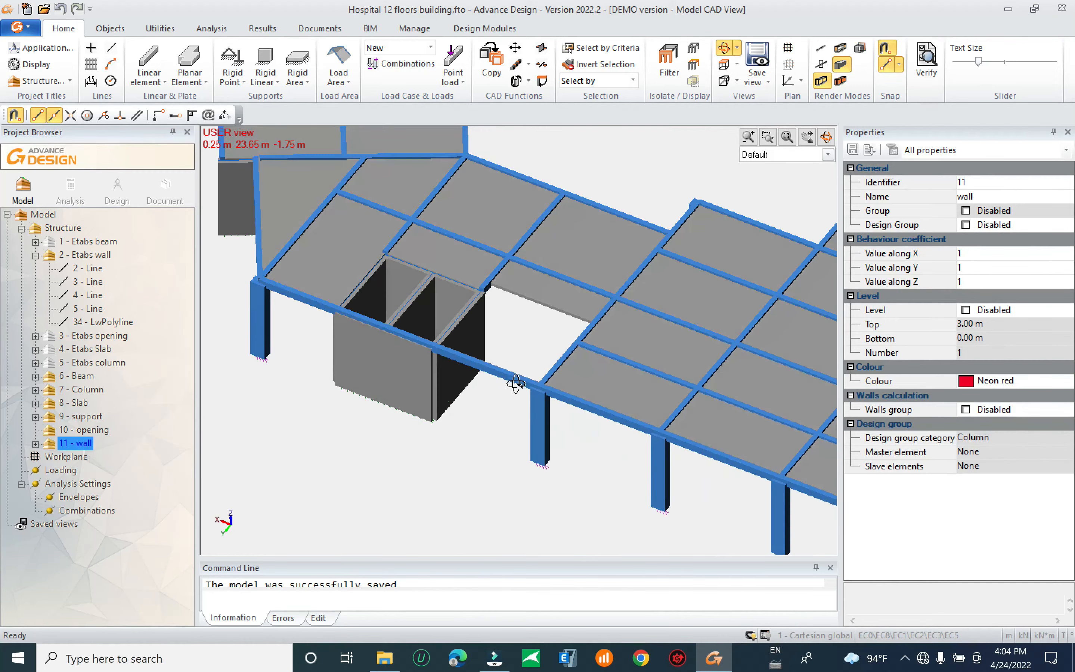
scroll(513, 383, up, 1)
click(505, 383)
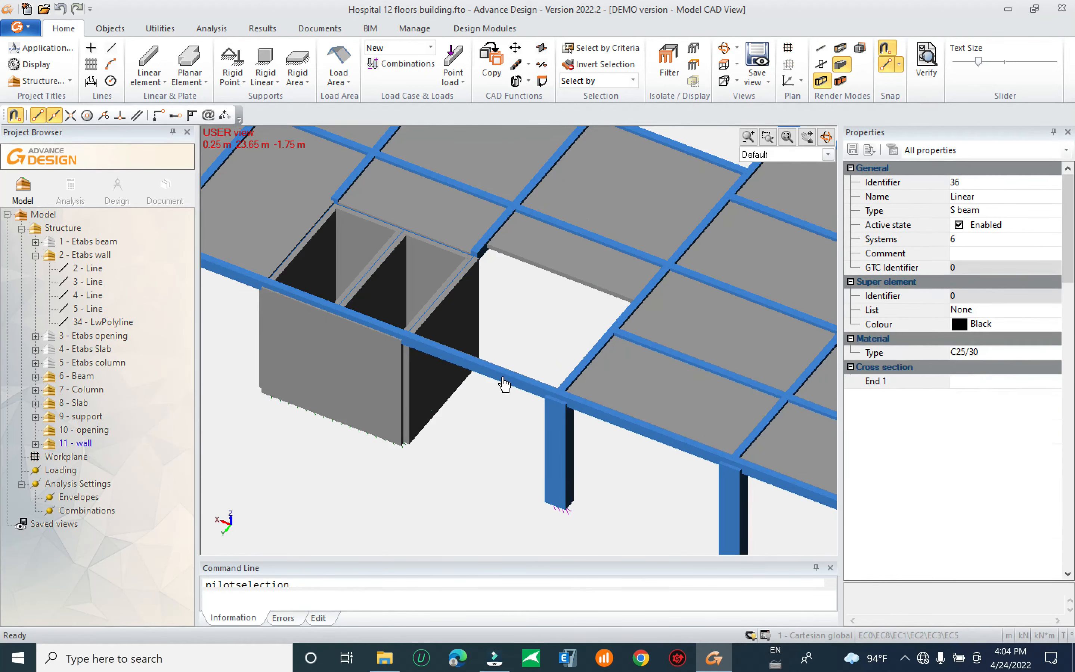
key(Escape)
scroll(460, 391, down, 8)
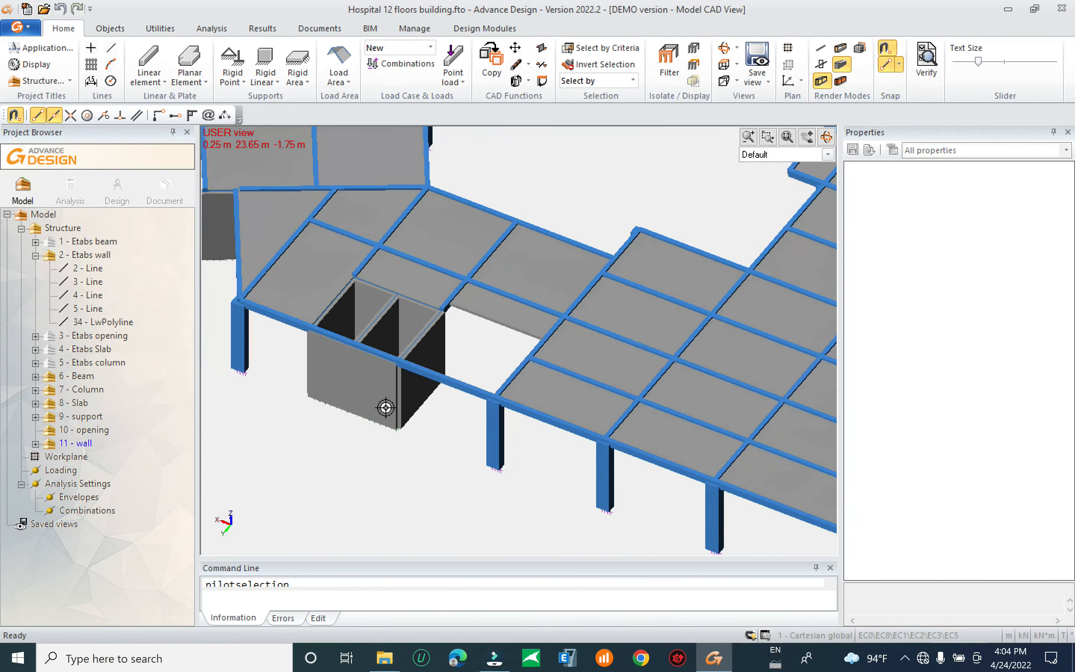
middle_drag(608, 393, 398, 424)
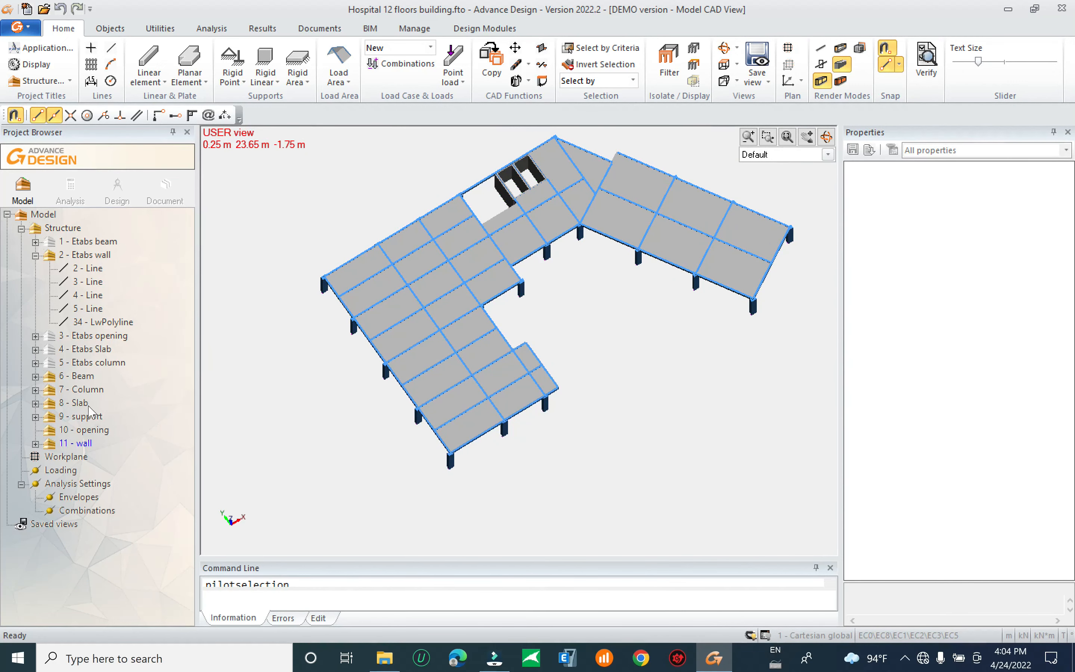
Collapse and hide the Etabs wall system, and hide the column, slab, support, opening and wall systems so only the beams show
click(37, 254)
key(space)
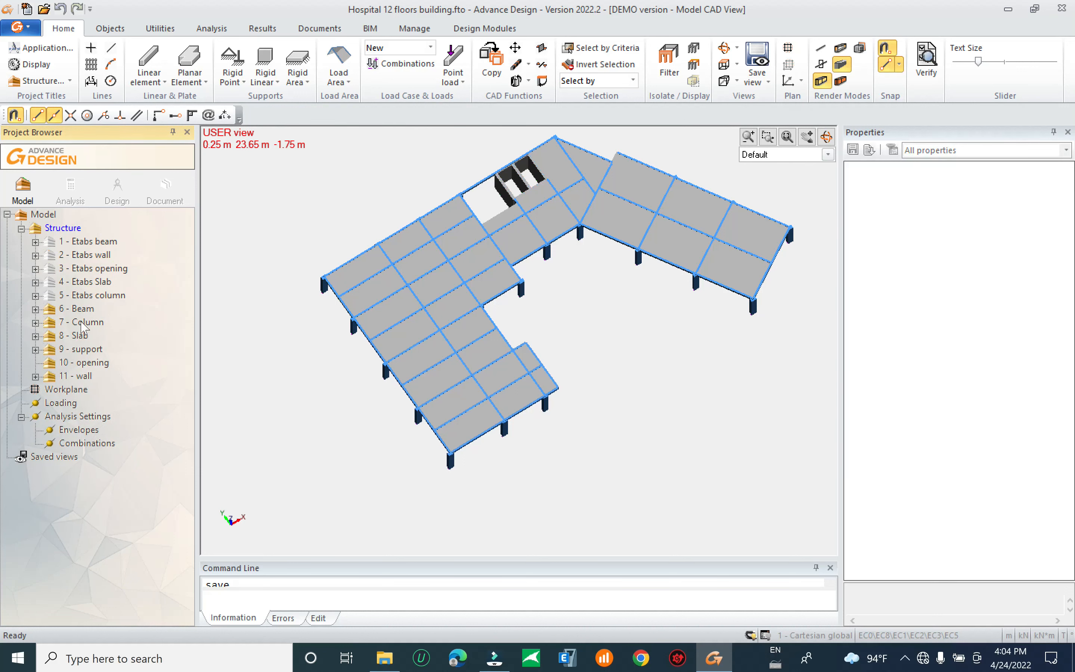
click(79, 310)
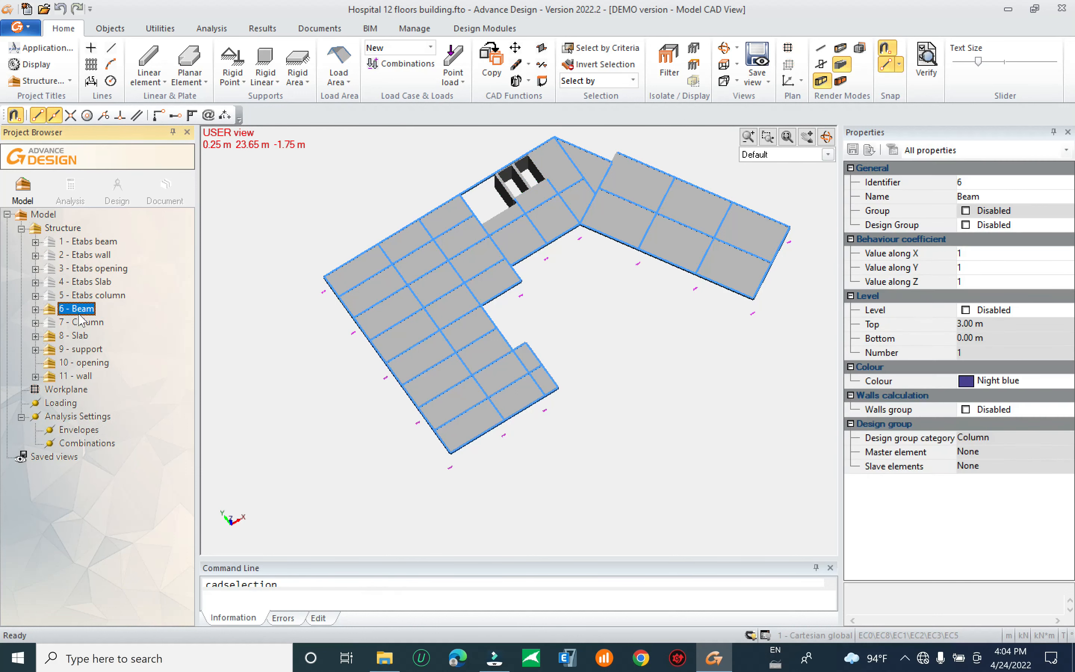
click(79, 337)
key(space)
click(82, 349)
click(84, 363)
key(space)
click(85, 377)
key(space)
click(83, 310)
Show the beam grid in top view and widen the drawing area by narrowing the properties and project browser areas
middle_drag(580, 378, 582, 411)
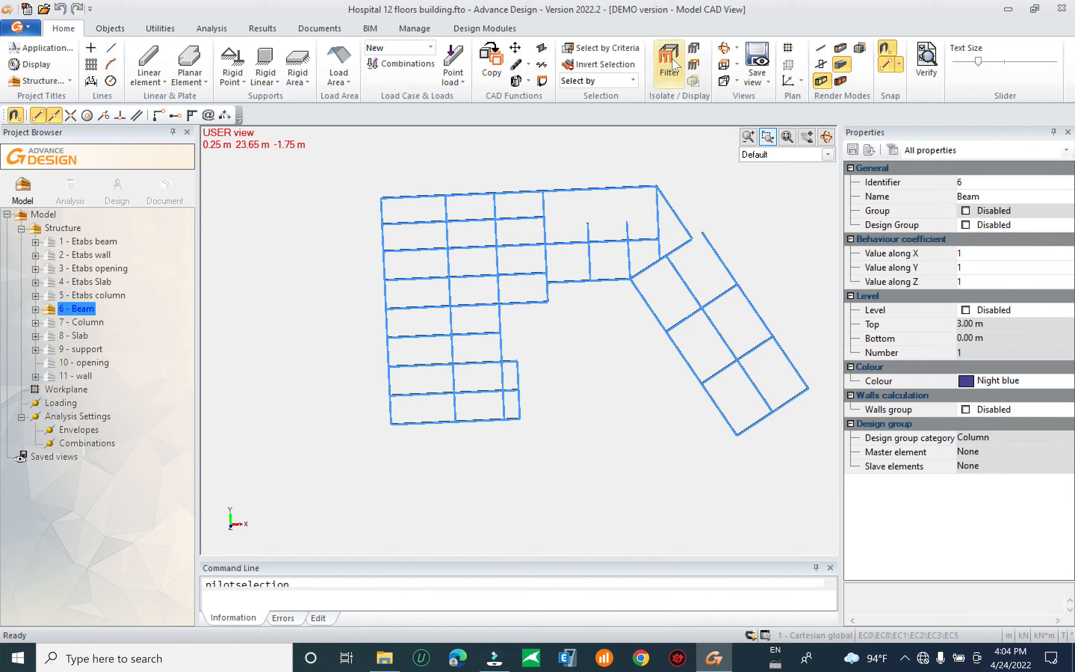
click(725, 63)
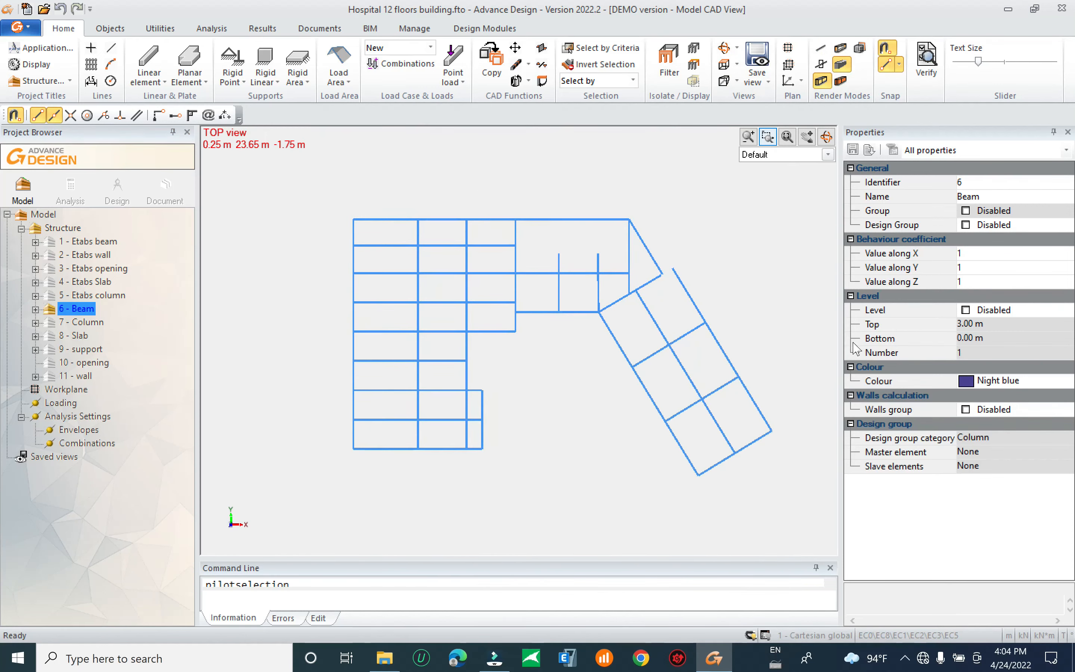
drag(846, 348, 961, 348)
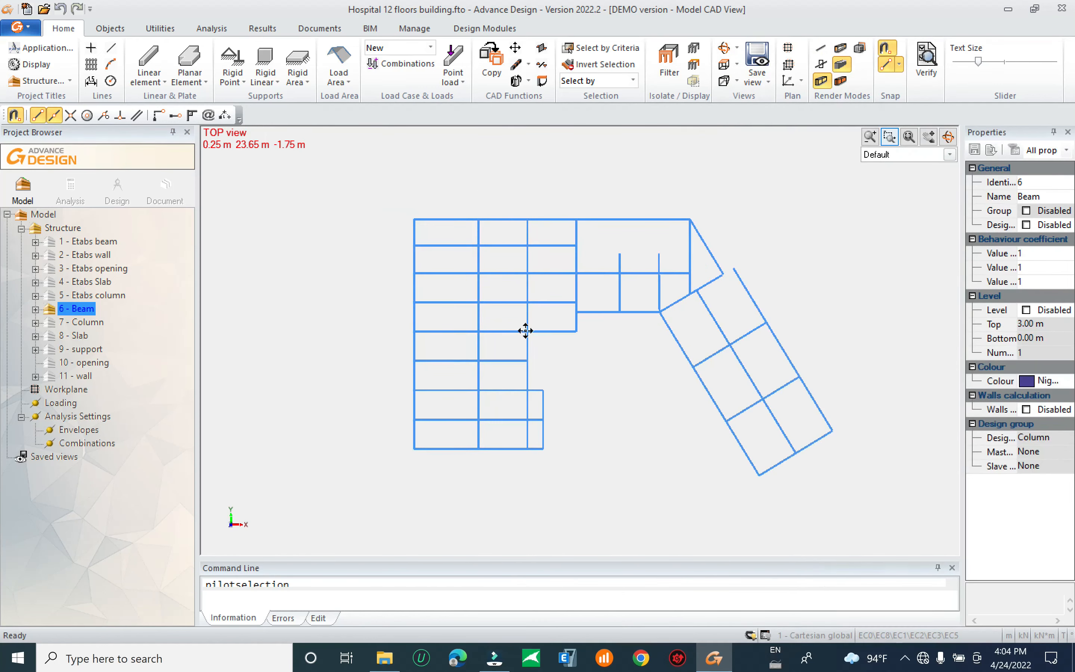
drag(198, 351, 126, 351)
scroll(633, 338, up, 1)
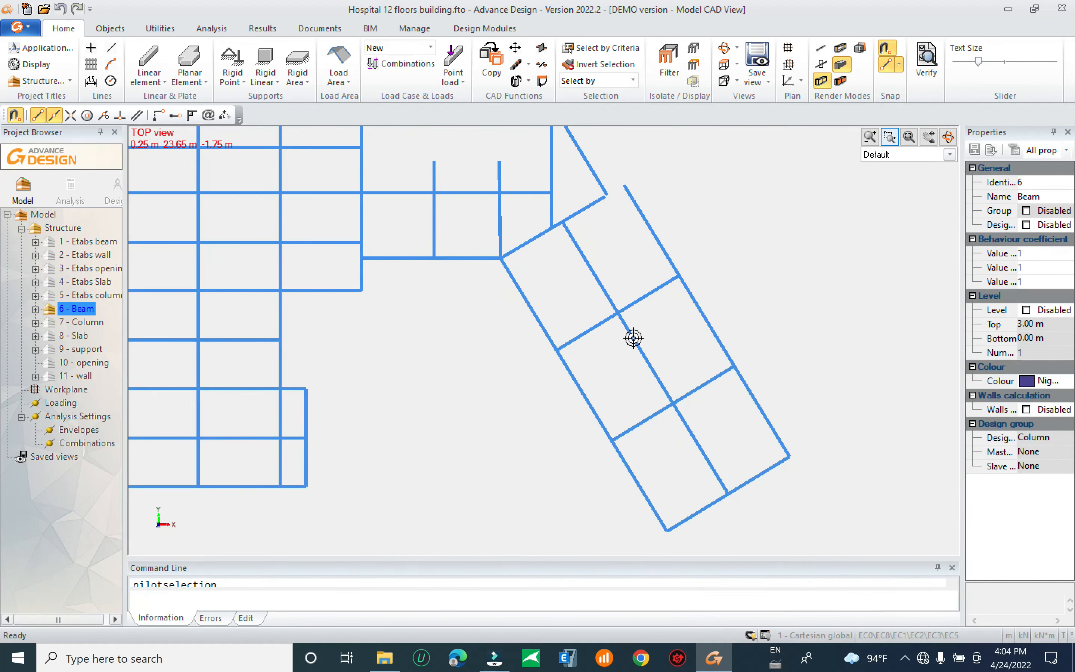
scroll(668, 263, up, 2)
middle_drag(635, 282, 645, 286)
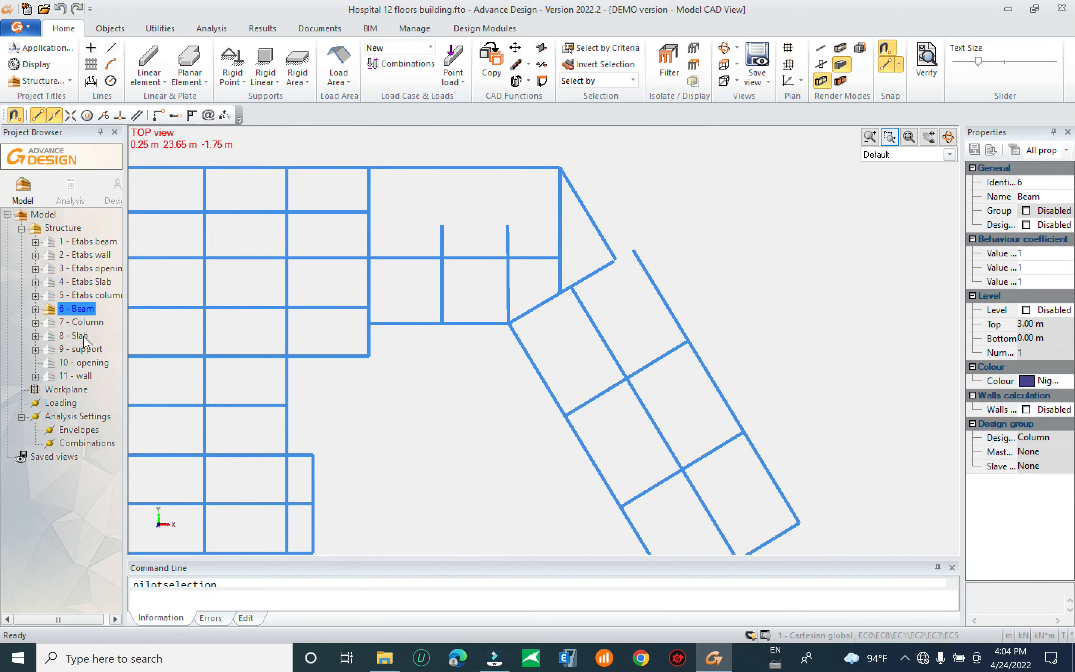
middle_drag(626, 413, 662, 363)
middle_drag(803, 458, 817, 434)
click(831, 462)
click(763, 377)
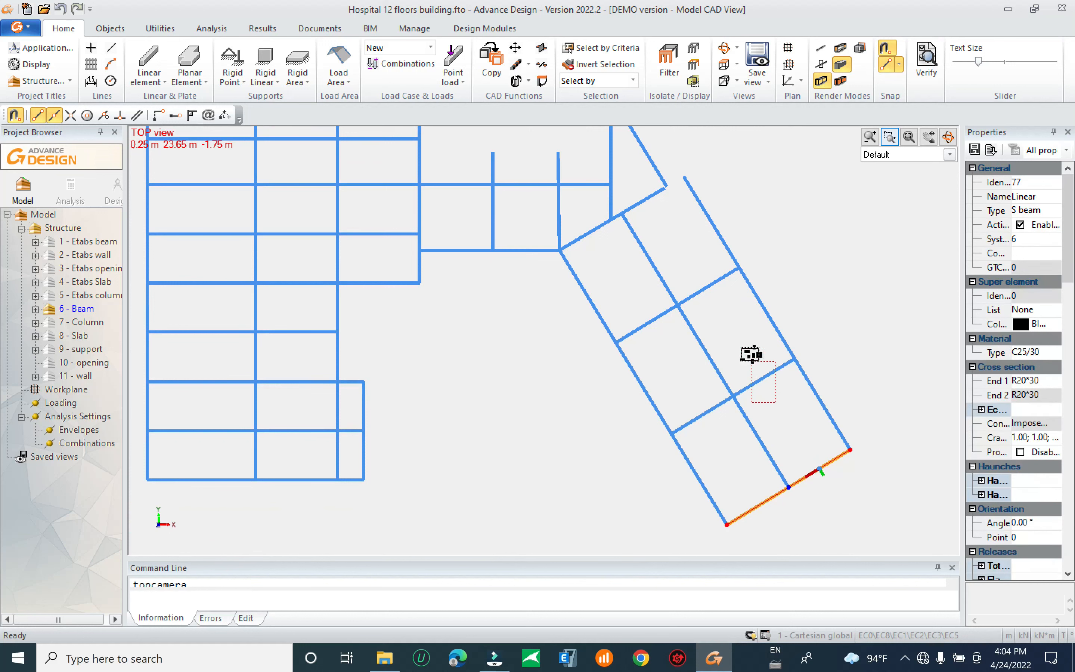
click(697, 292)
click(580, 235)
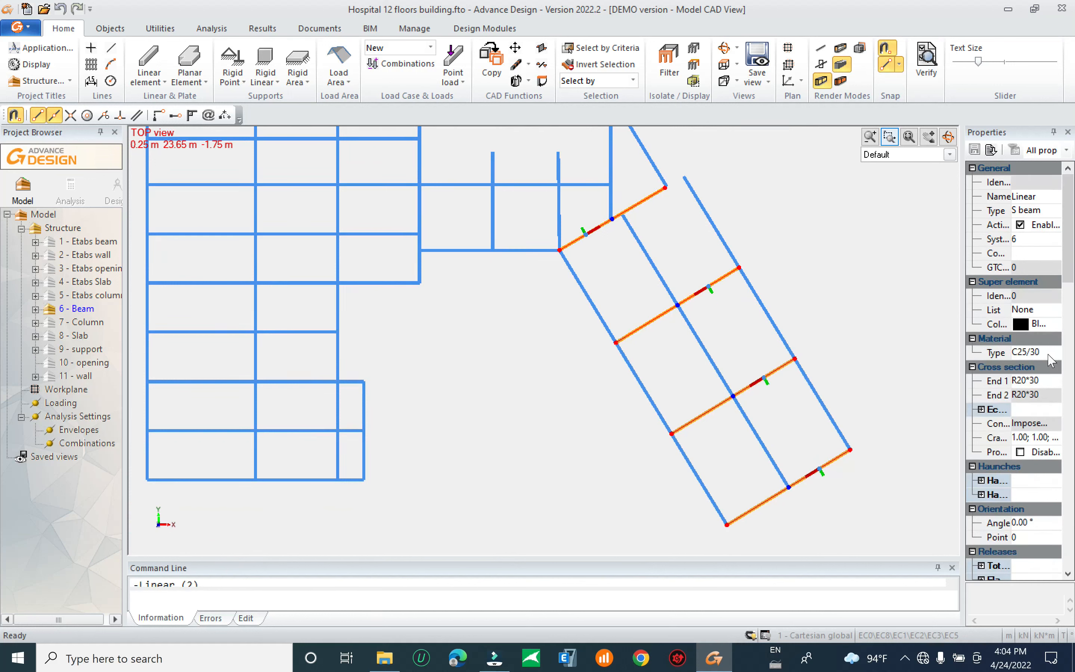
click(1057, 353)
key(Escape)
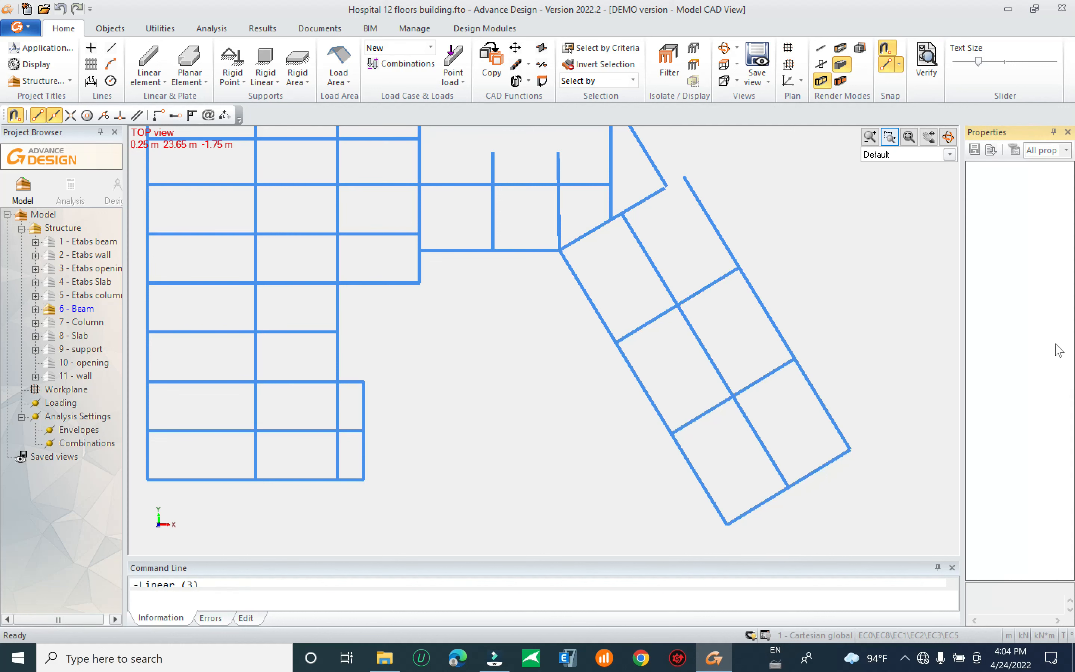
scroll(817, 362, down, 3)
drag(369, 172, 902, 492)
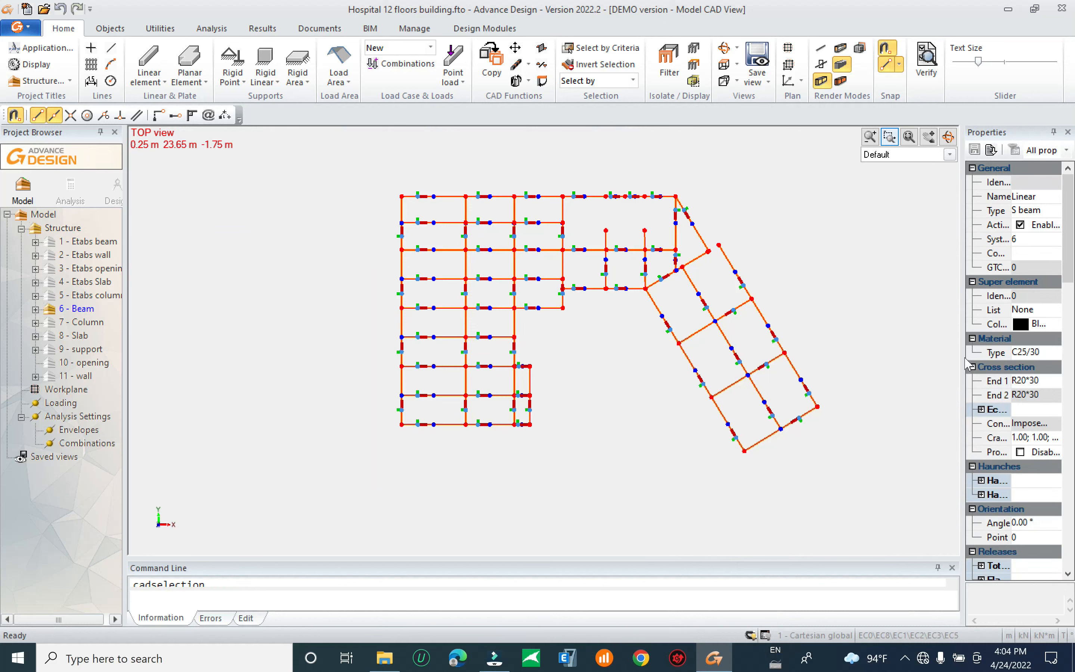
drag(963, 354, 934, 354)
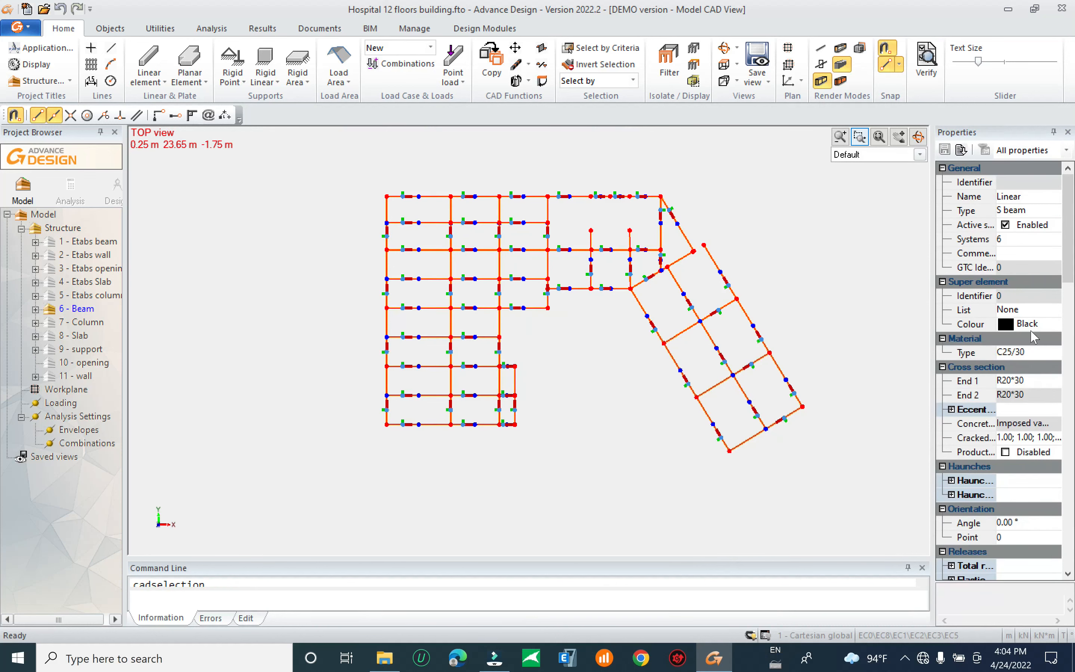
click(1032, 382)
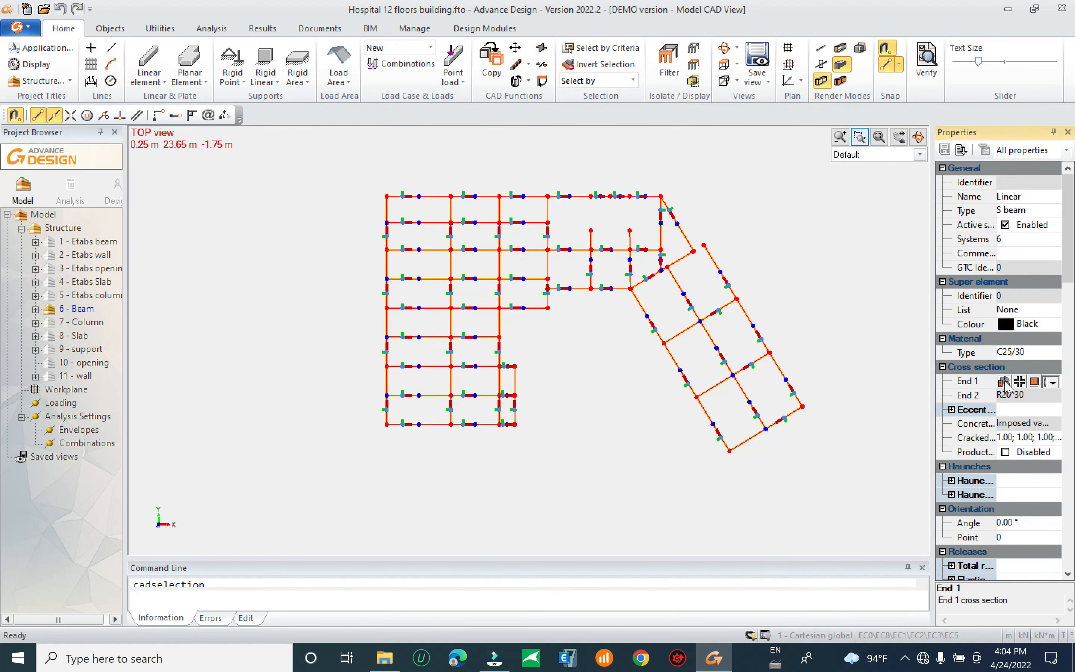
click(811, 331)
Set the cross section of the four transverse beams in the inclined wing to R30*70
click(788, 421)
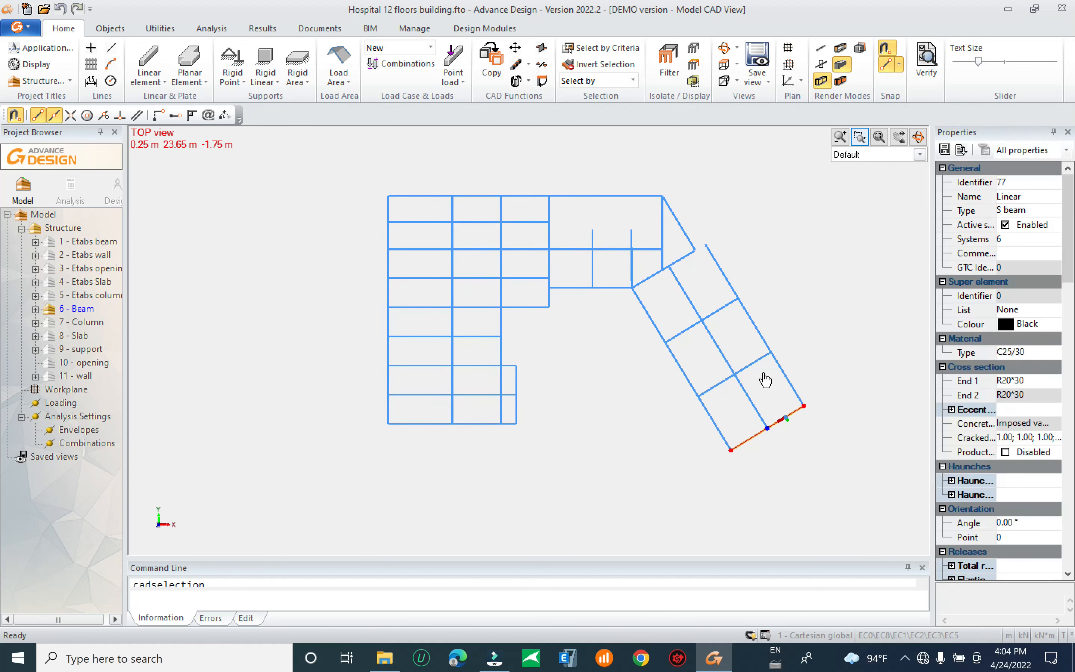
click(751, 364)
click(719, 310)
click(676, 262)
click(1038, 382)
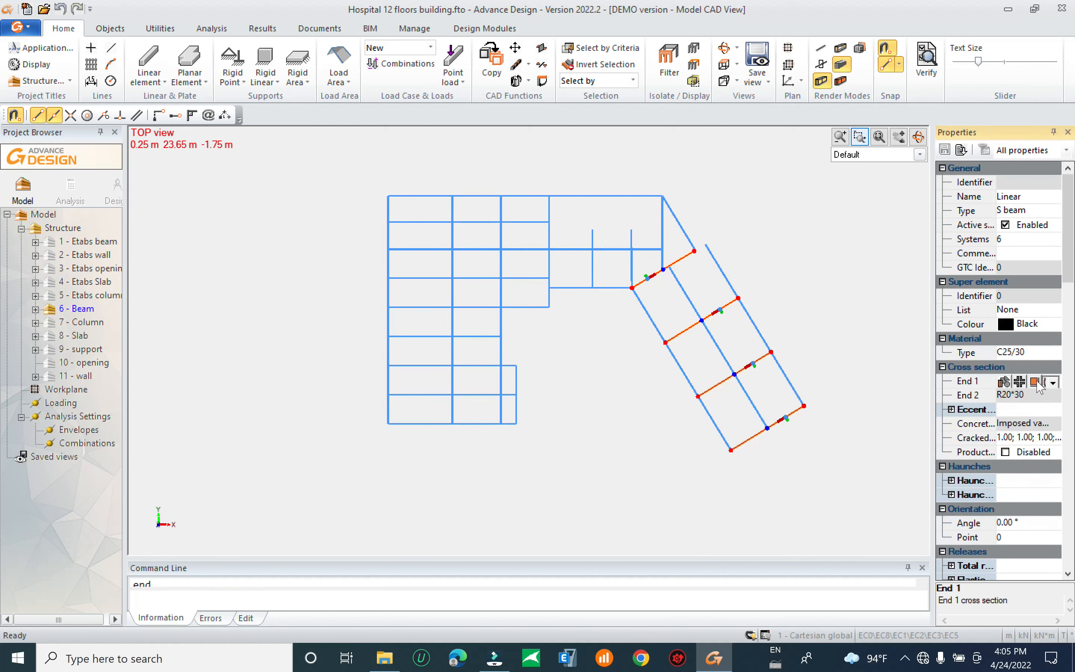
drag(934, 352, 888, 353)
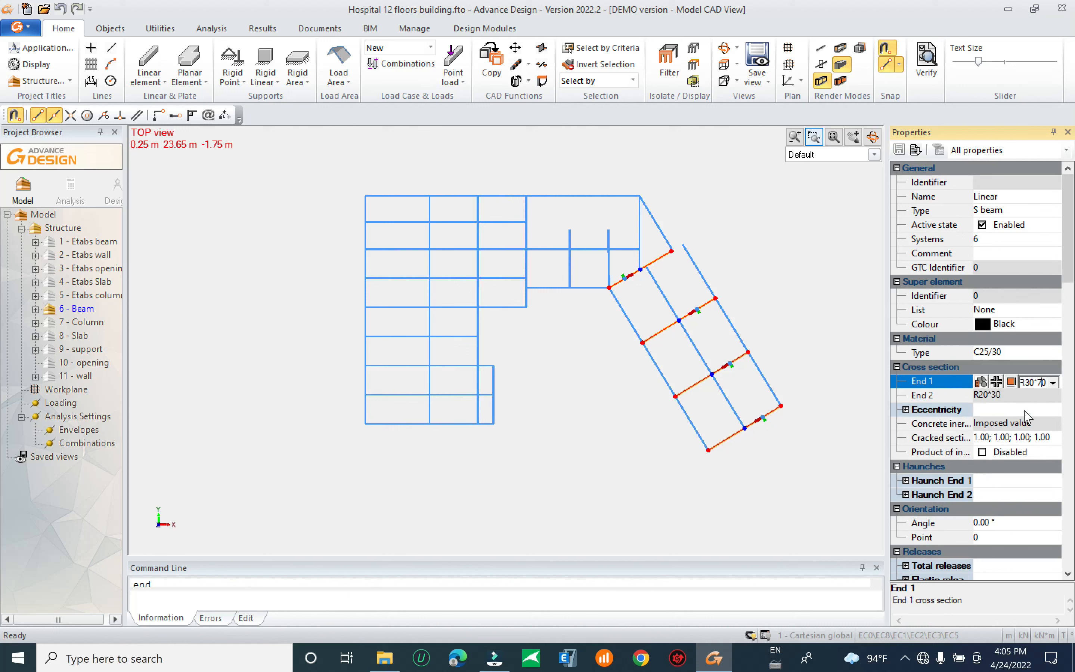
click(866, 373)
key(Escape)
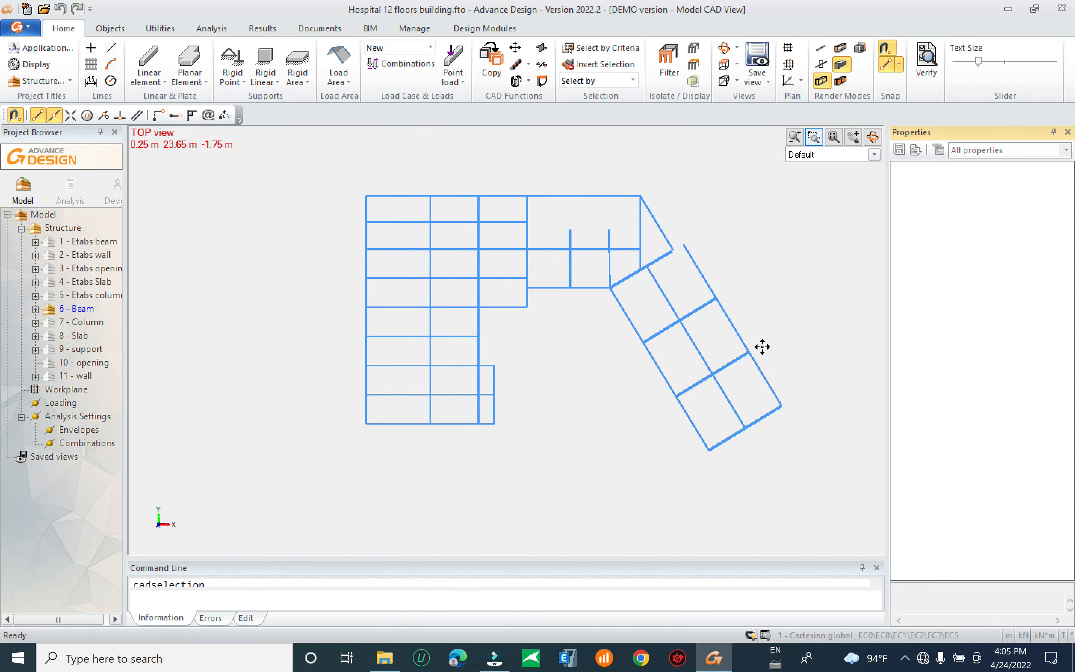
scroll(706, 400, up, 1)
drag(812, 367, 676, 446)
key(Escape)
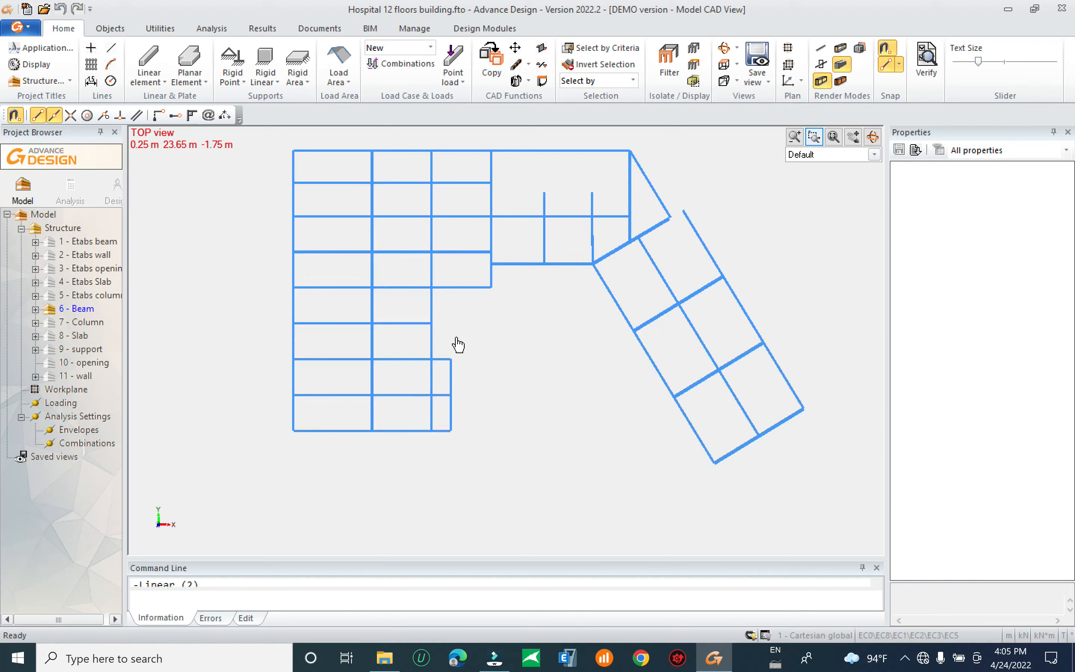
Set the cross section of all orthogonal wing beams and the inclined wing's outer longitudinal beams to R30*50
middle_drag(456, 343, 490, 364)
scroll(444, 395, up, 4)
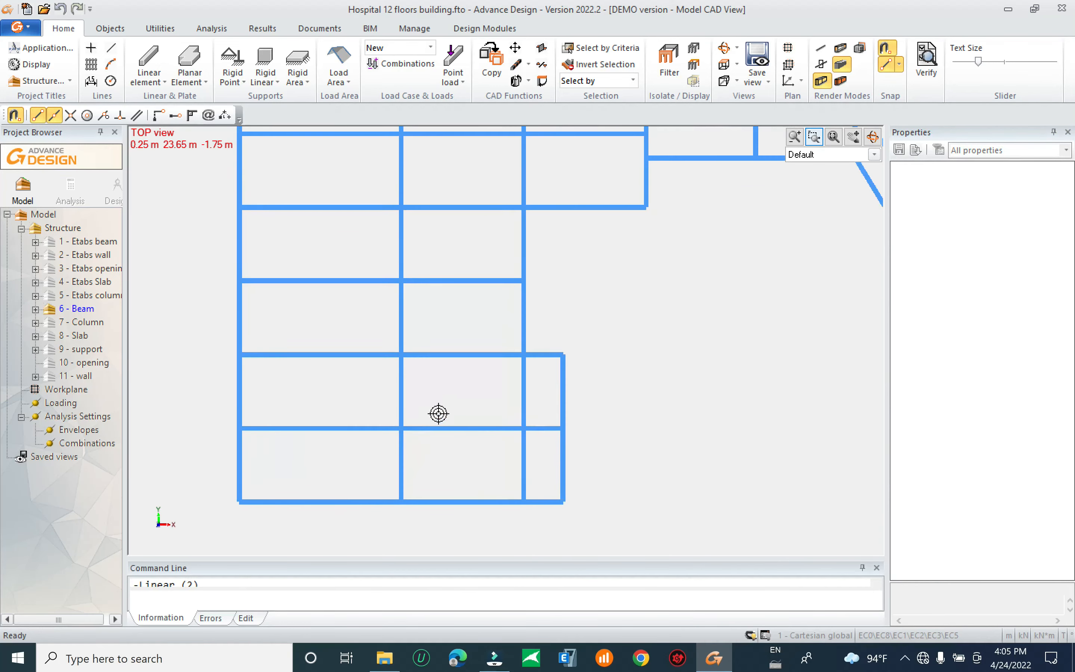
scroll(458, 386, down, 3)
scroll(479, 362, down, 1)
drag(319, 155, 693, 482)
drag(691, 361, 657, 375)
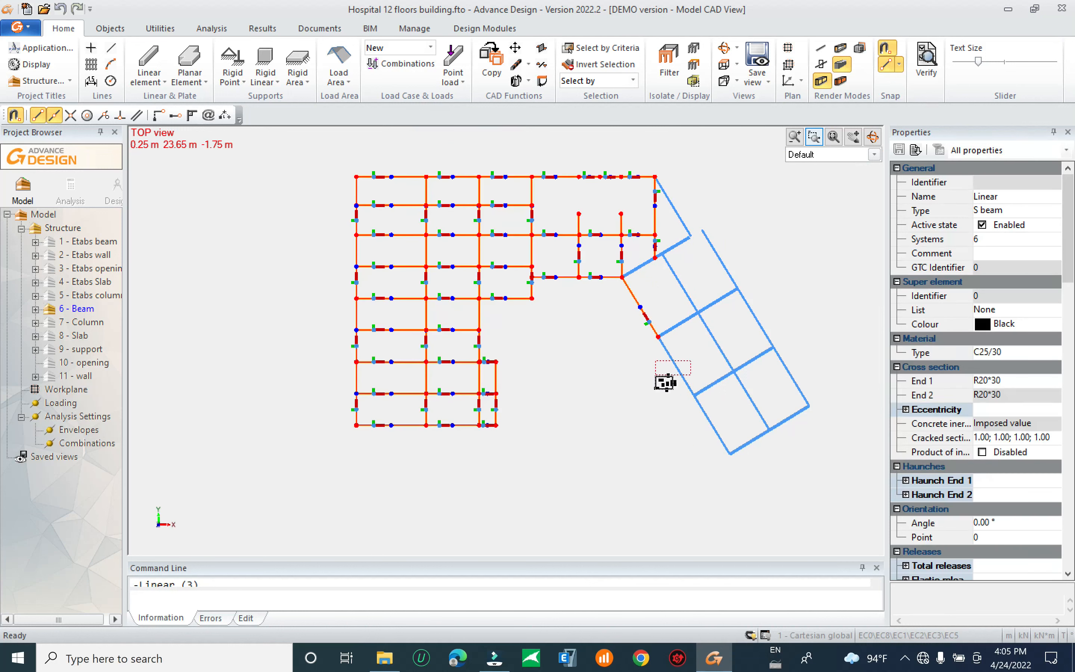
click(707, 413)
click(795, 371)
click(756, 322)
drag(739, 254, 714, 268)
drag(687, 209, 673, 213)
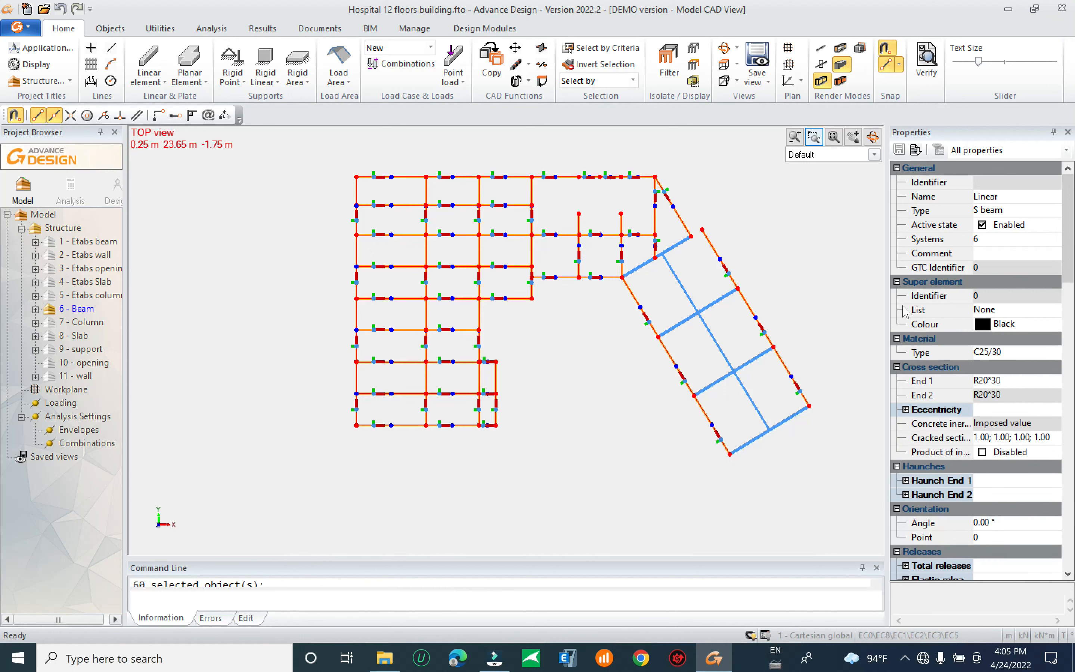
click(1027, 381)
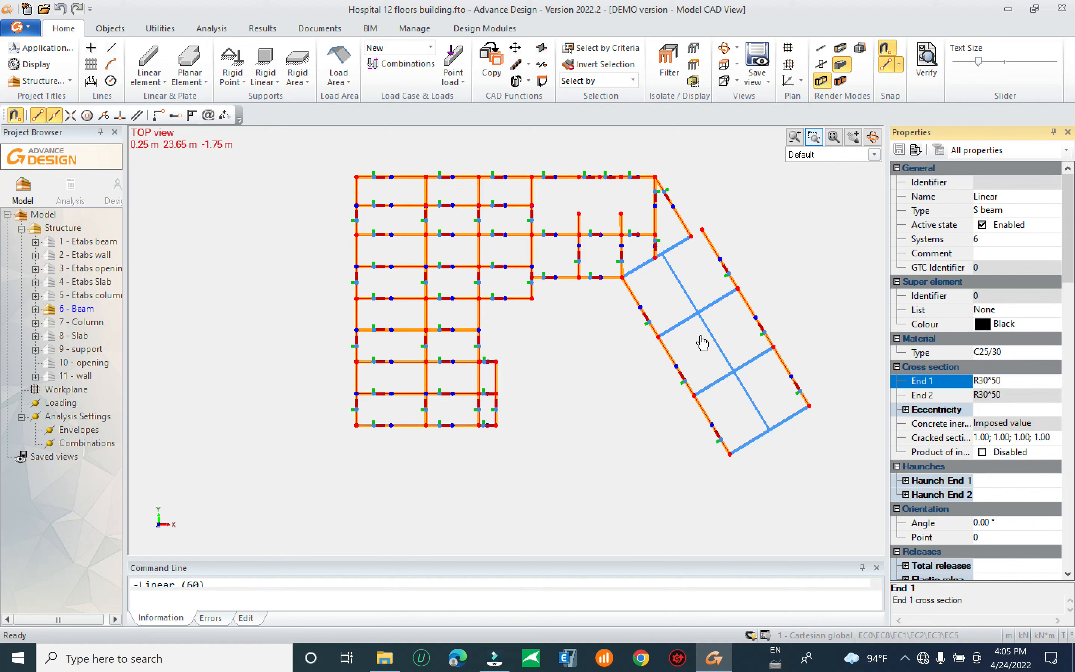
key(Escape)
Set the annotation of the geometry Line family to <Sec> in the display settings
shift+middle_drag(500, 394, 528, 428)
key(ctrl+a)
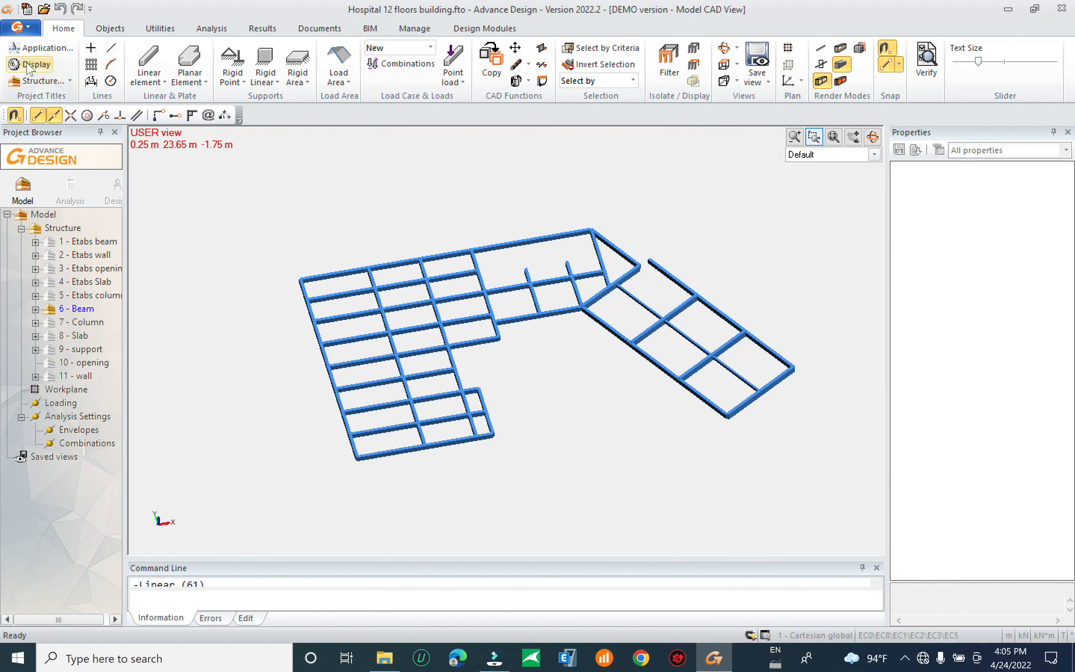
key(alt+x)
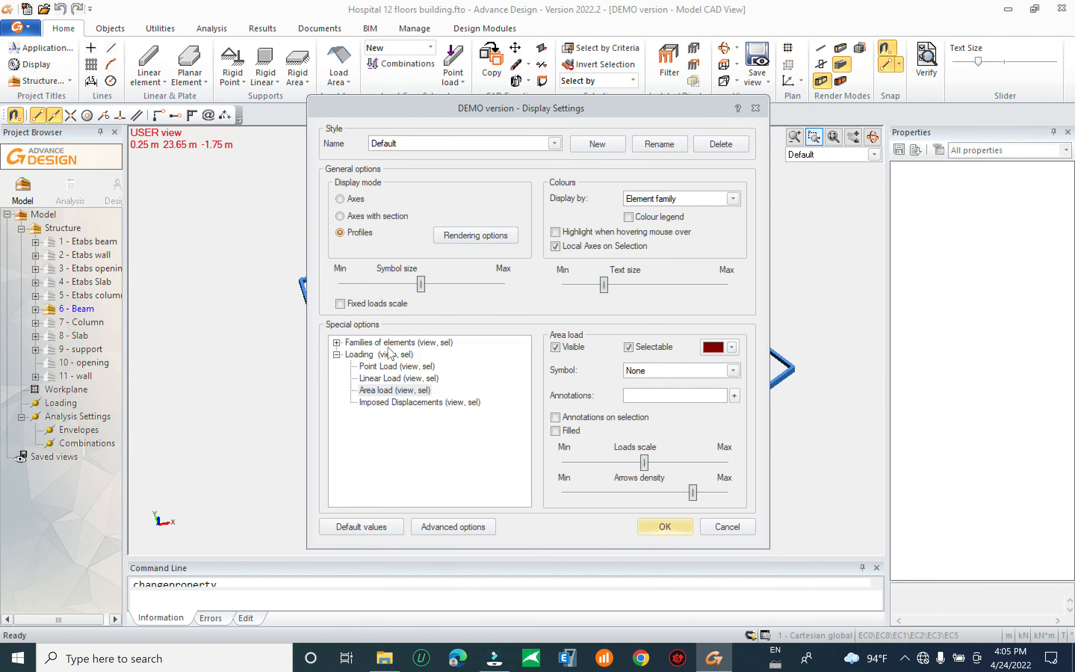
click(337, 355)
click(336, 342)
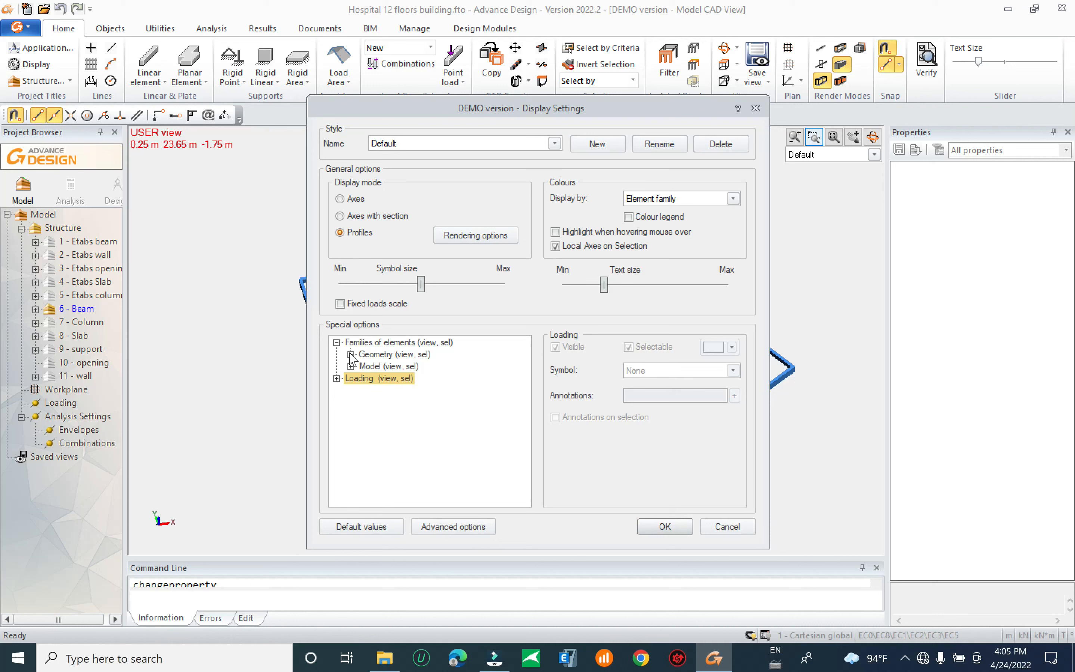
click(351, 354)
click(401, 378)
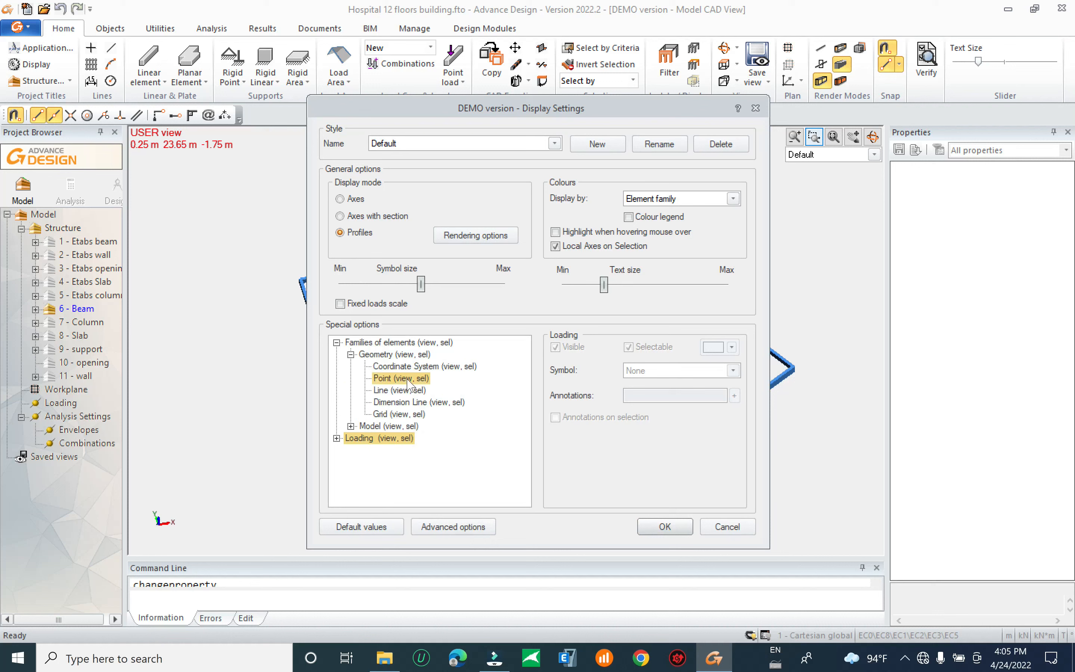
click(400, 390)
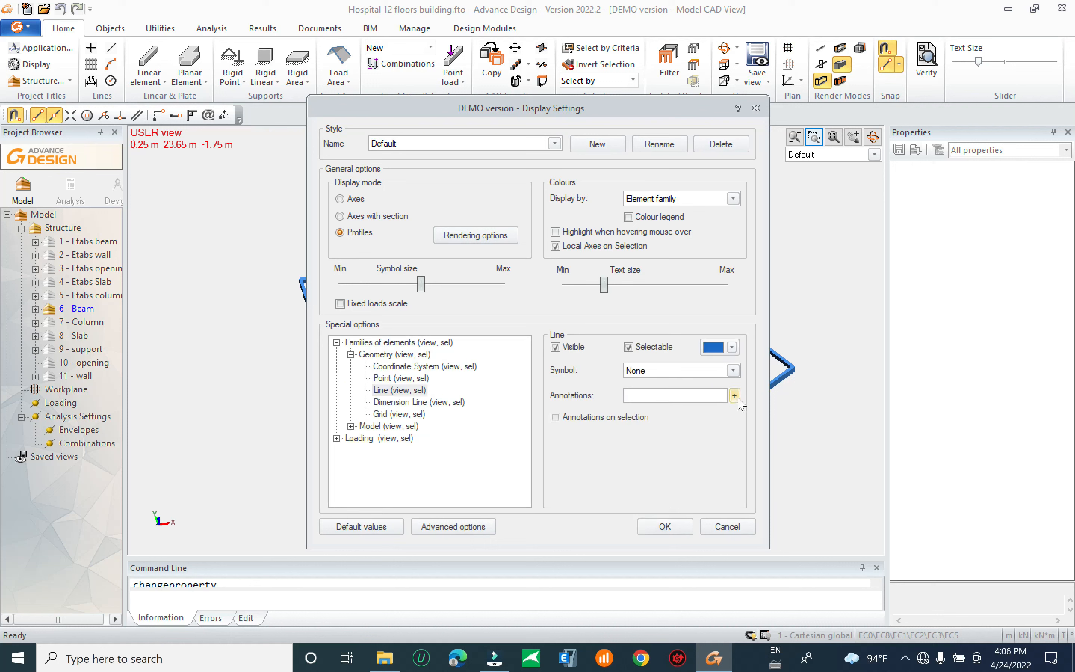
click(735, 396)
click(421, 319)
click(538, 310)
click(620, 440)
click(665, 527)
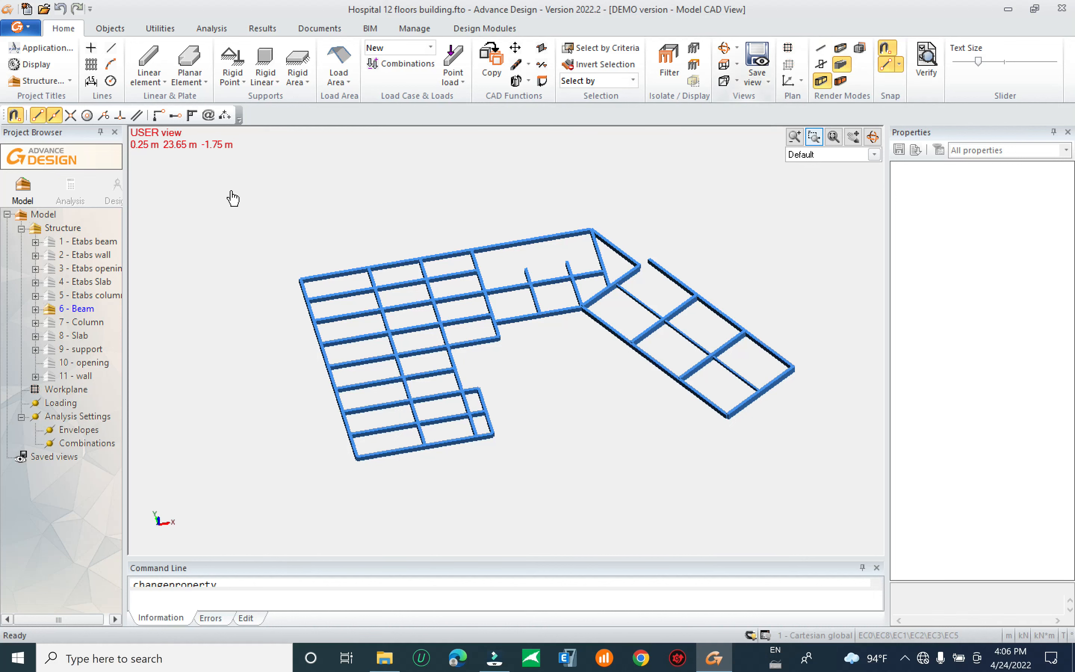
Set the annotation of the model's Linear elements to <Sec> in the display settings and apply it
click(46, 66)
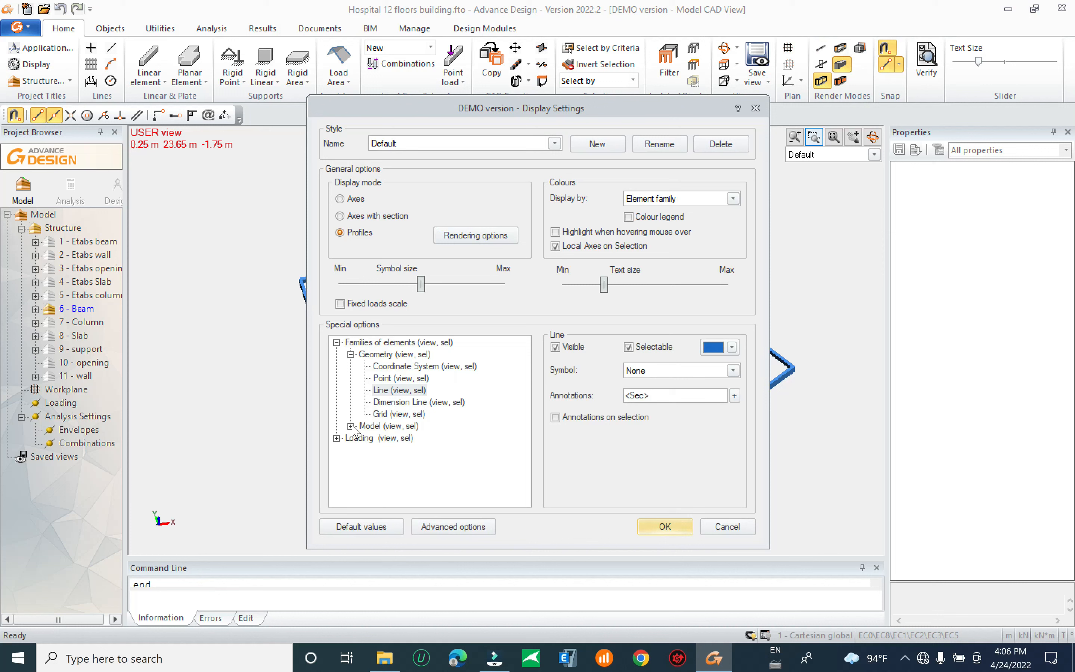
click(352, 426)
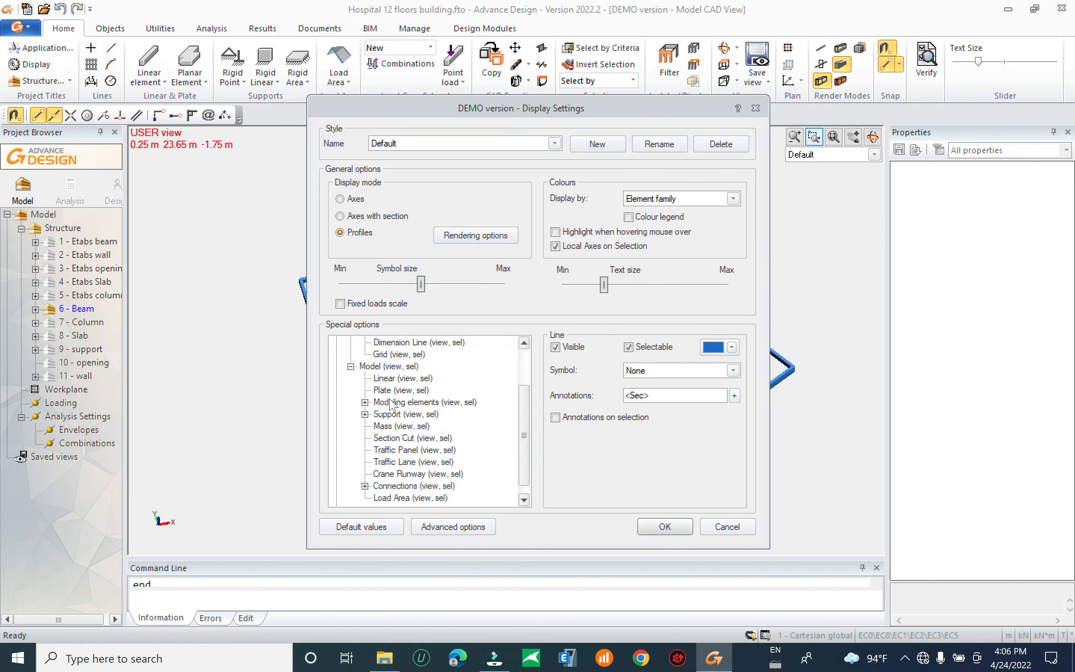
click(402, 379)
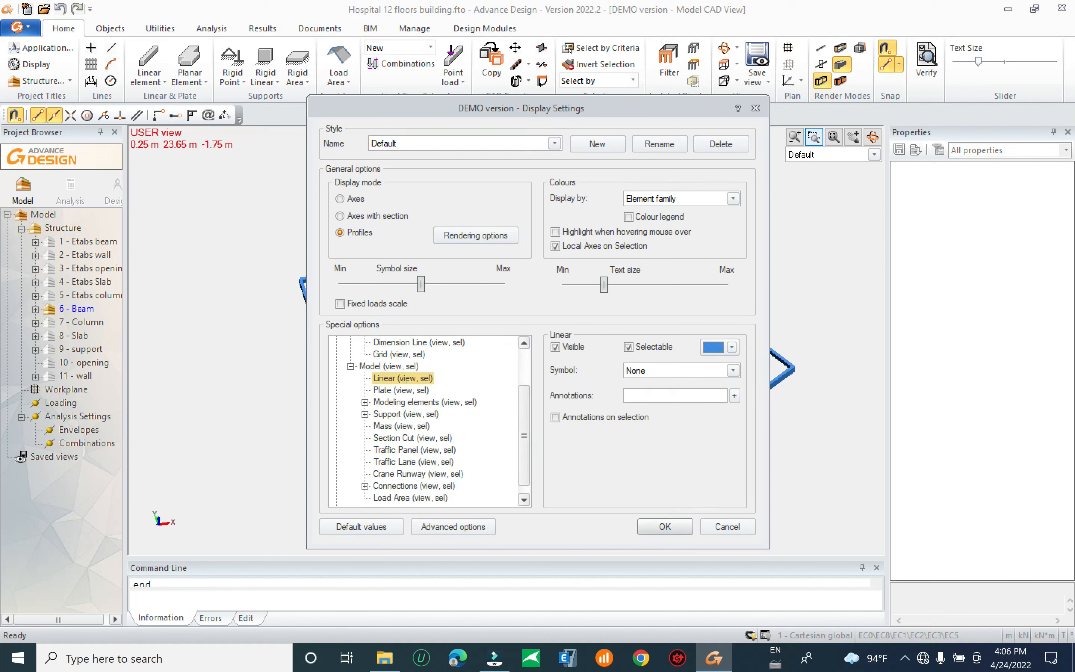
click(735, 396)
click(409, 317)
click(539, 311)
click(621, 440)
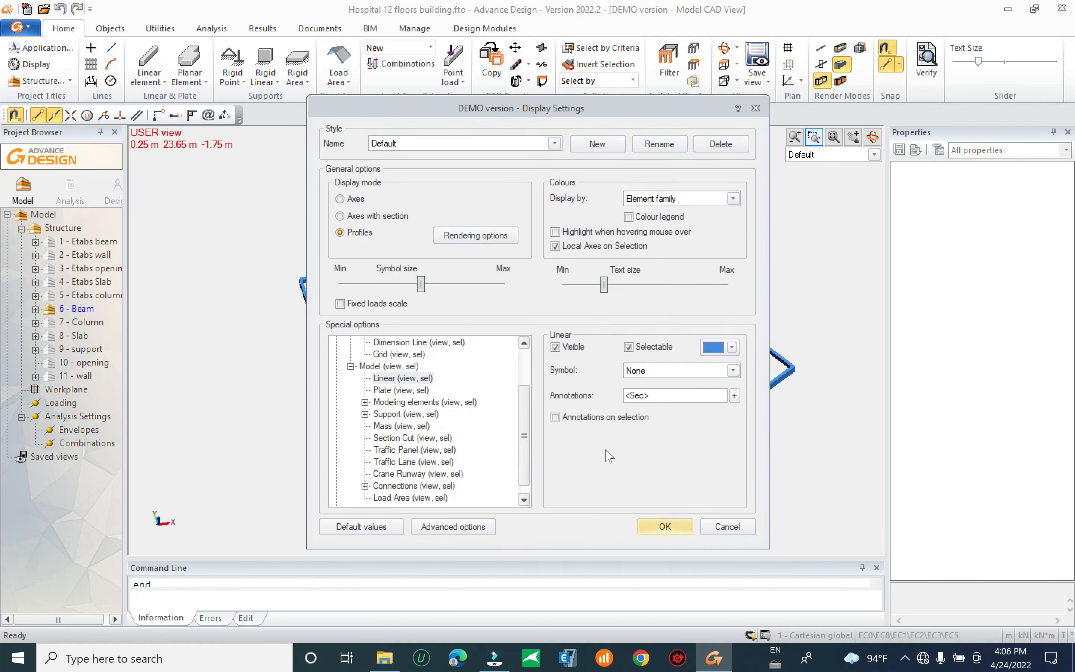
key(Return)
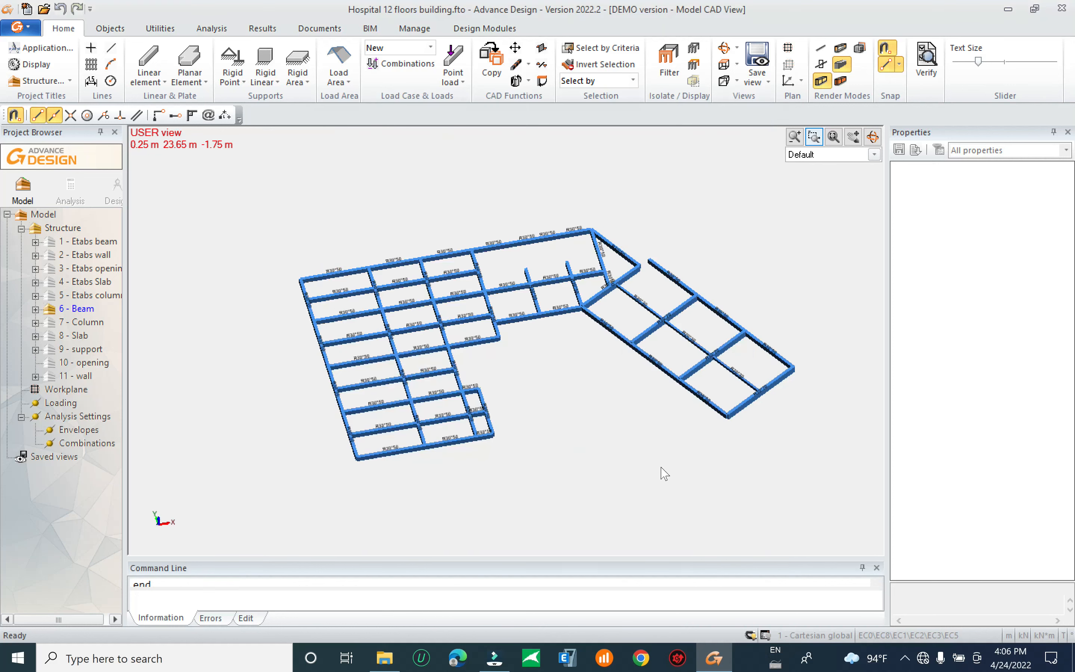
Render the beams as axes only and enlarge the drawing area so the section labels are readable
click(821, 47)
scroll(514, 408, up, 4)
middle_drag(662, 389, 606, 409)
drag(885, 321, 969, 321)
scroll(480, 427, up, 5)
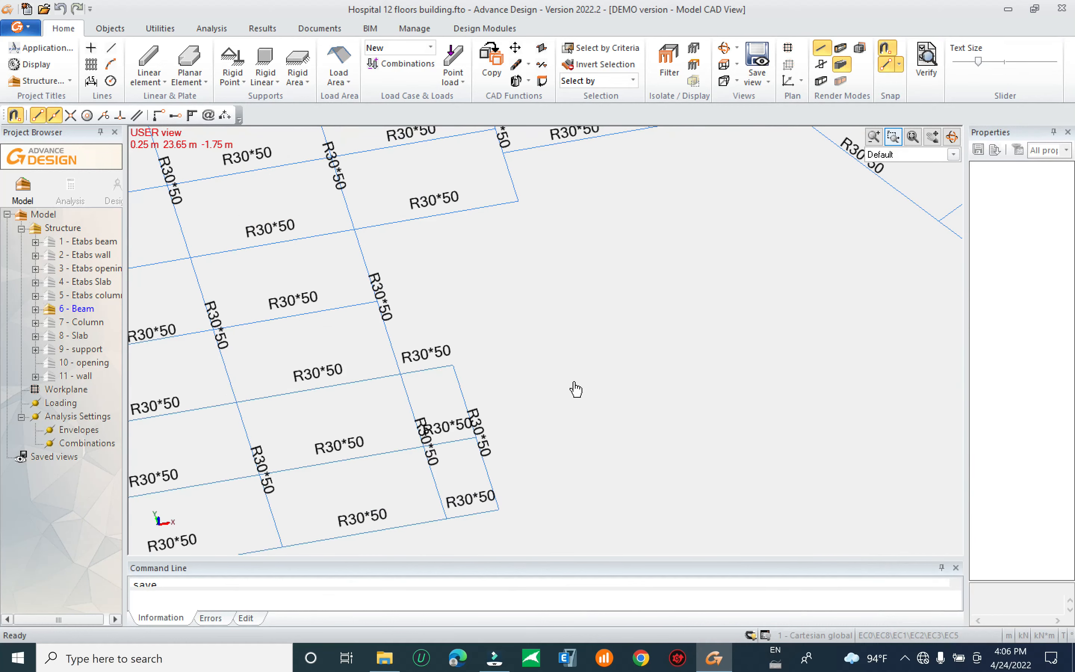
Examine the cross-section labels on the beams across the orthogonal and inclined wings
scroll(545, 317, down, 2)
scroll(524, 355, down, 1)
middle_drag(332, 424, 360, 526)
middle_drag(530, 300, 561, 259)
middle_drag(737, 370, 490, 398)
middle_drag(617, 373, 414, 361)
middle_drag(644, 285, 874, 500)
middle_drag(622, 364, 828, 266)
middle_drag(407, 397, 477, 332)
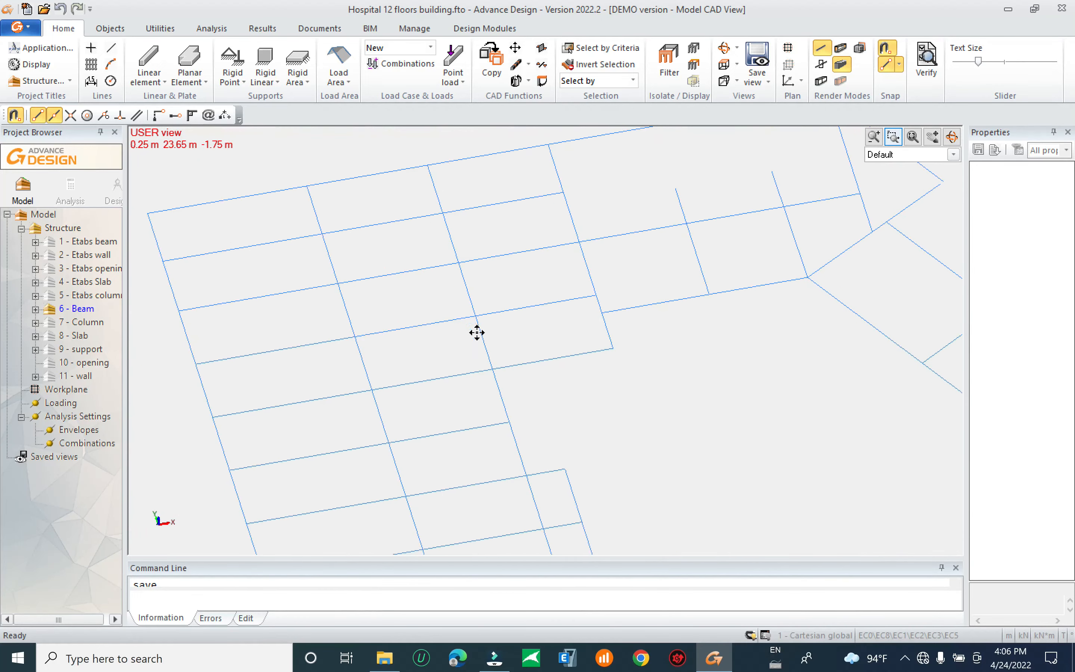
scroll(477, 332, down, 1)
middle_drag(573, 436, 567, 394)
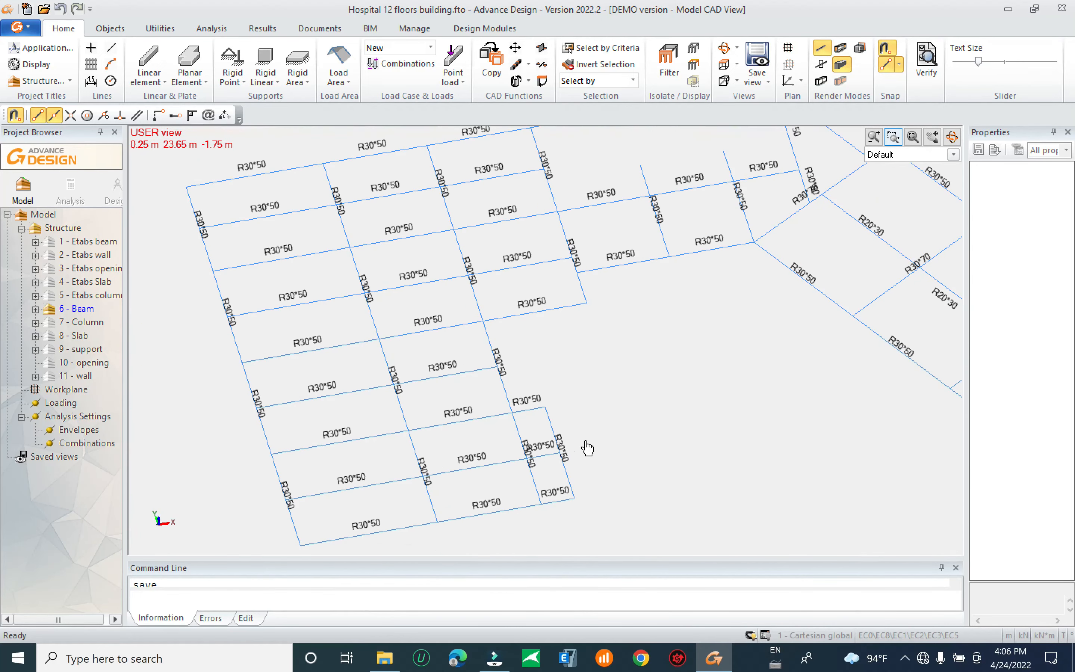
Set the outer edge beam of the small projecting bay on the orthogonal wing to section R20*30
click(569, 476)
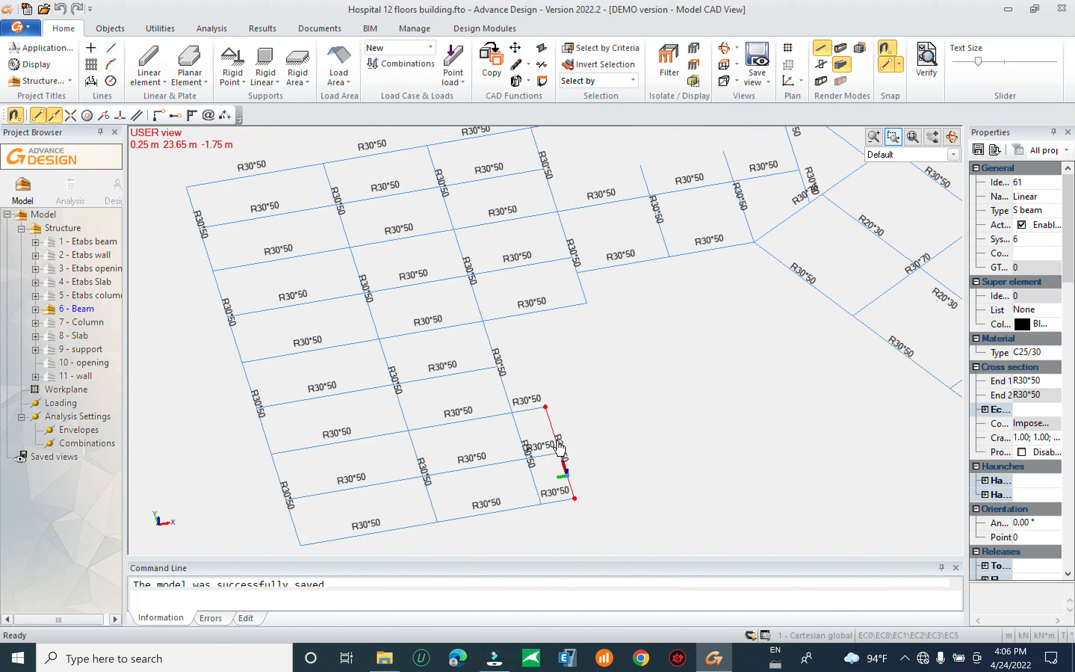
click(1045, 382)
drag(967, 385, 920, 385)
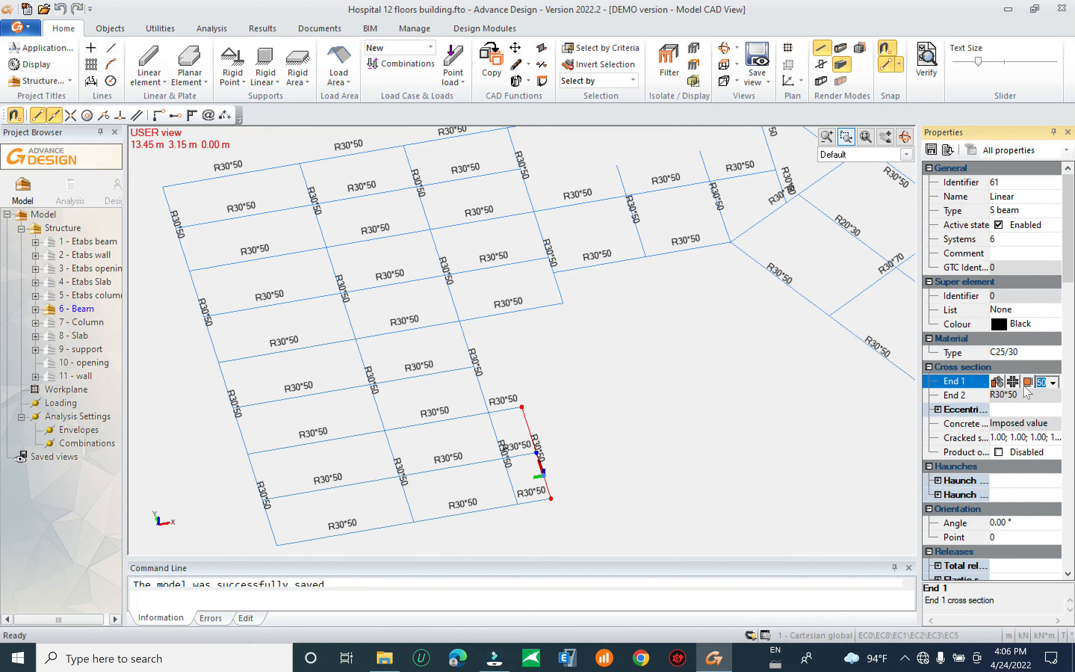
drag(919, 365, 862, 365)
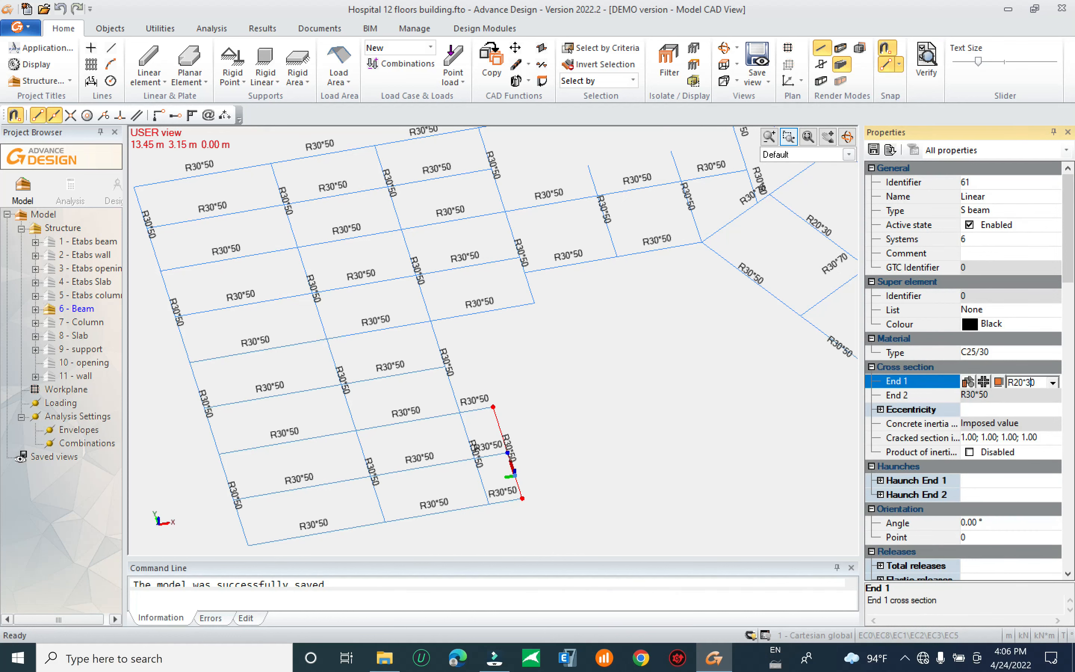
key(Return)
click(554, 418)
scroll(549, 408, down, 3)
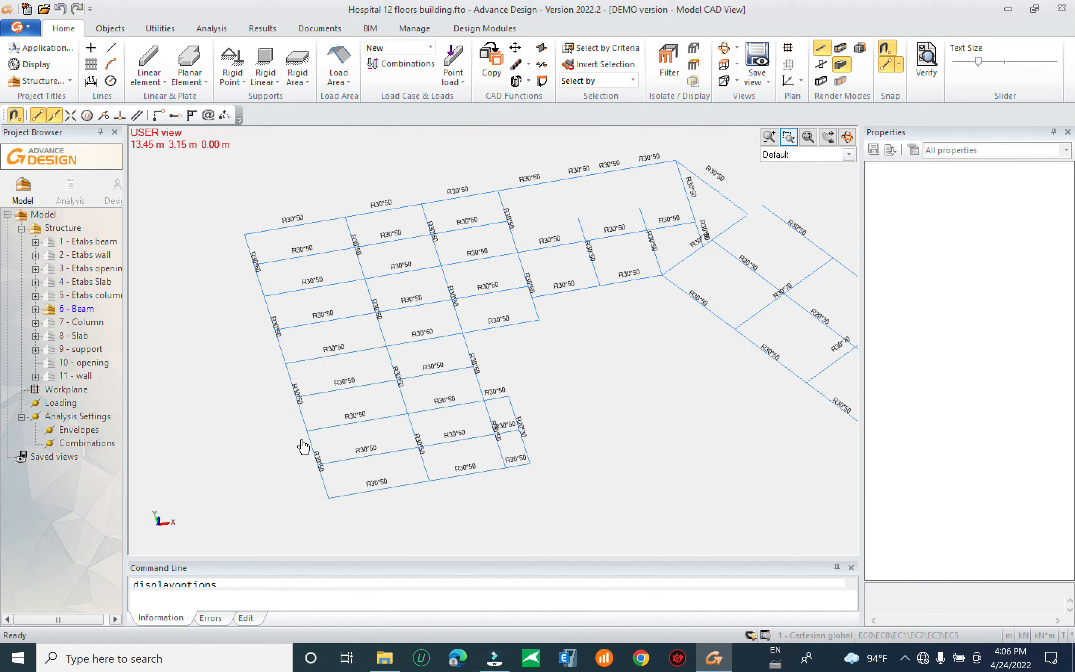
click(385, 462)
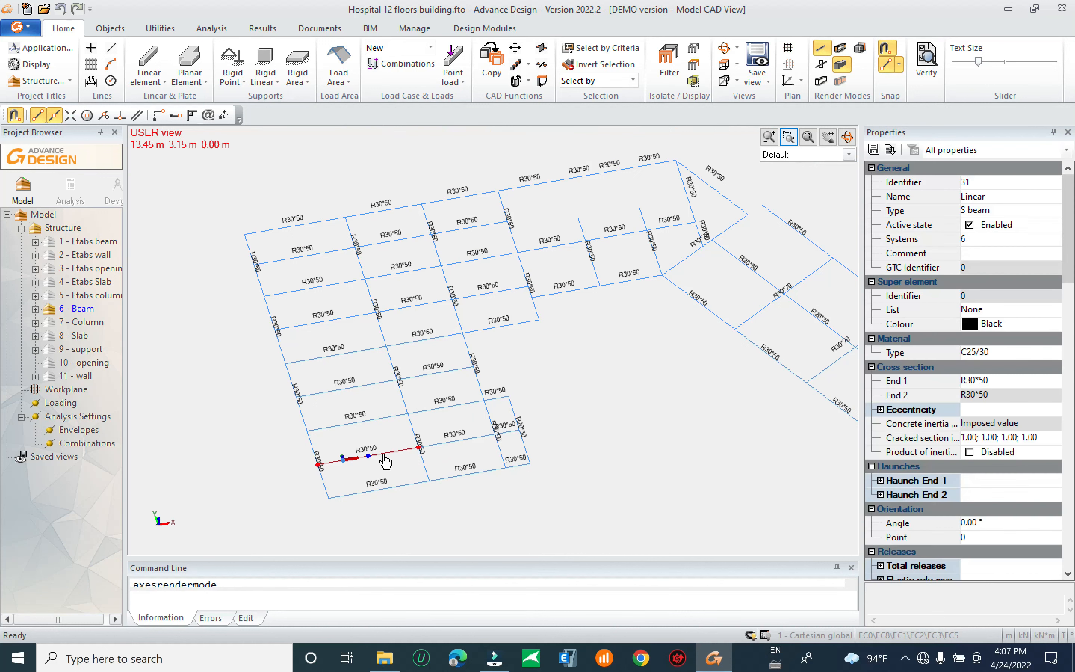
key(Escape)
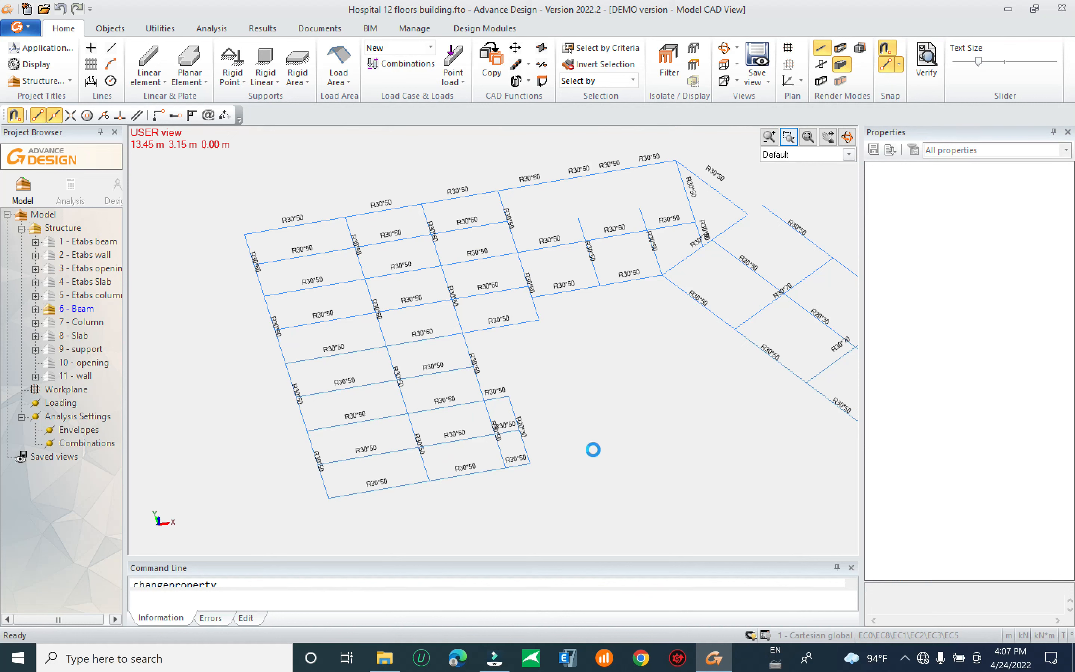
Show the column, slab and wall systems together with the beams and view the storey from behind
scroll(426, 422, down, 3)
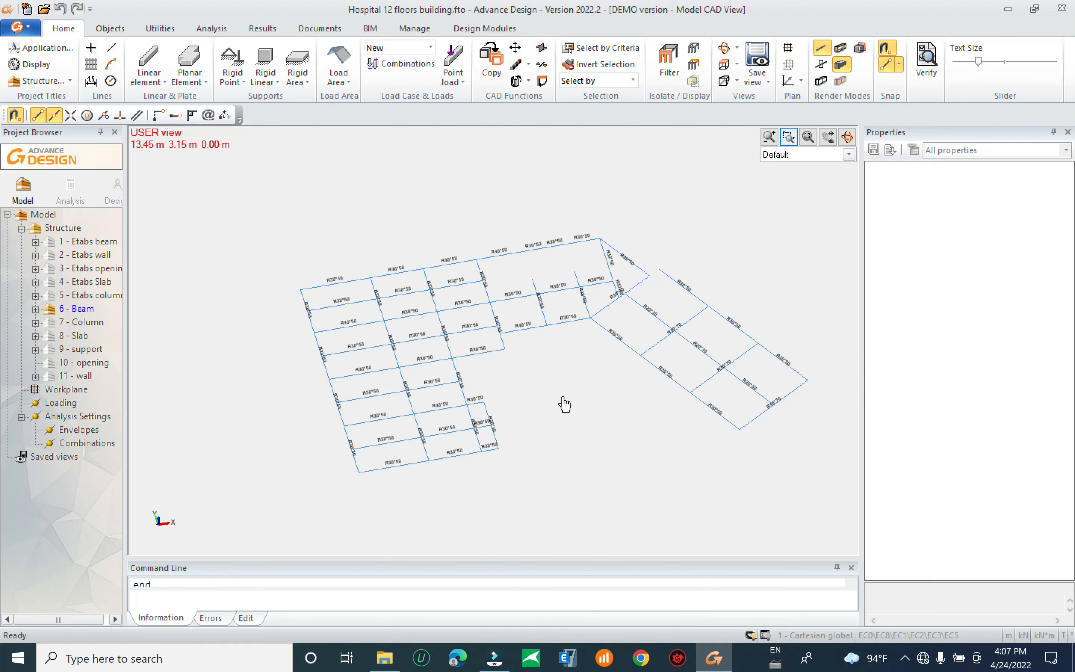
middle_drag(564, 403, 509, 420)
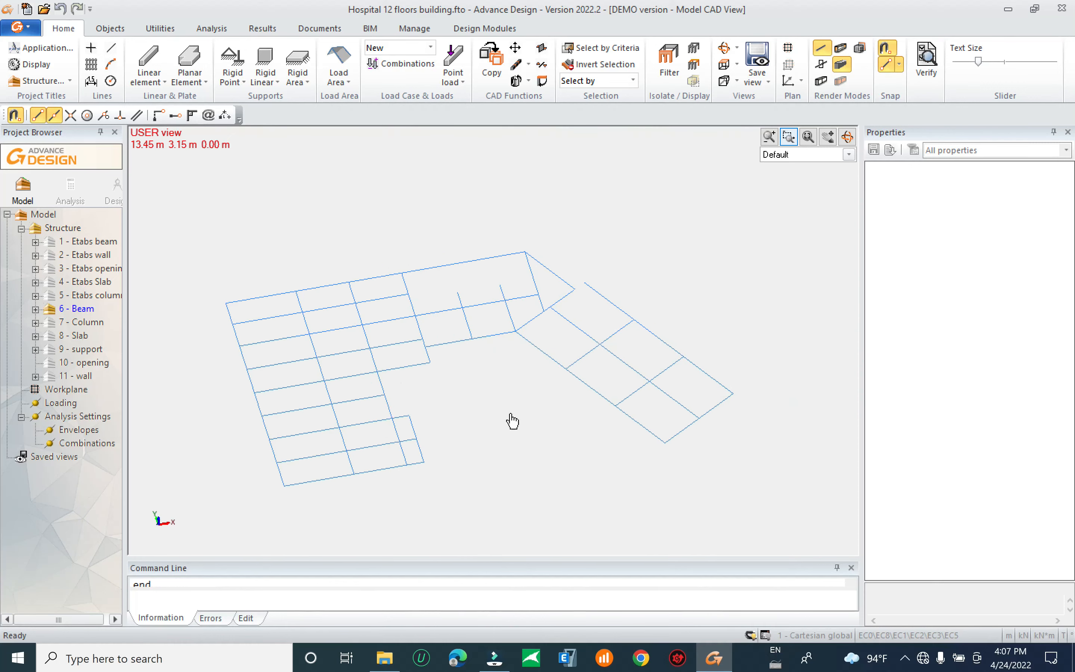
click(77, 323)
click(77, 336)
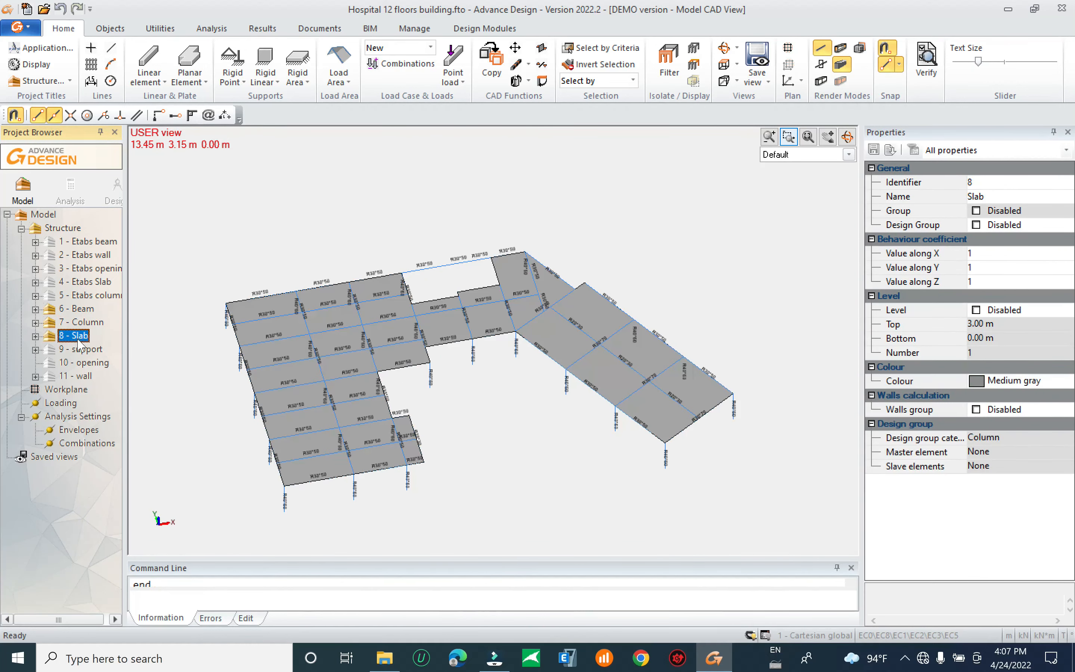
click(79, 350)
double_click(81, 377)
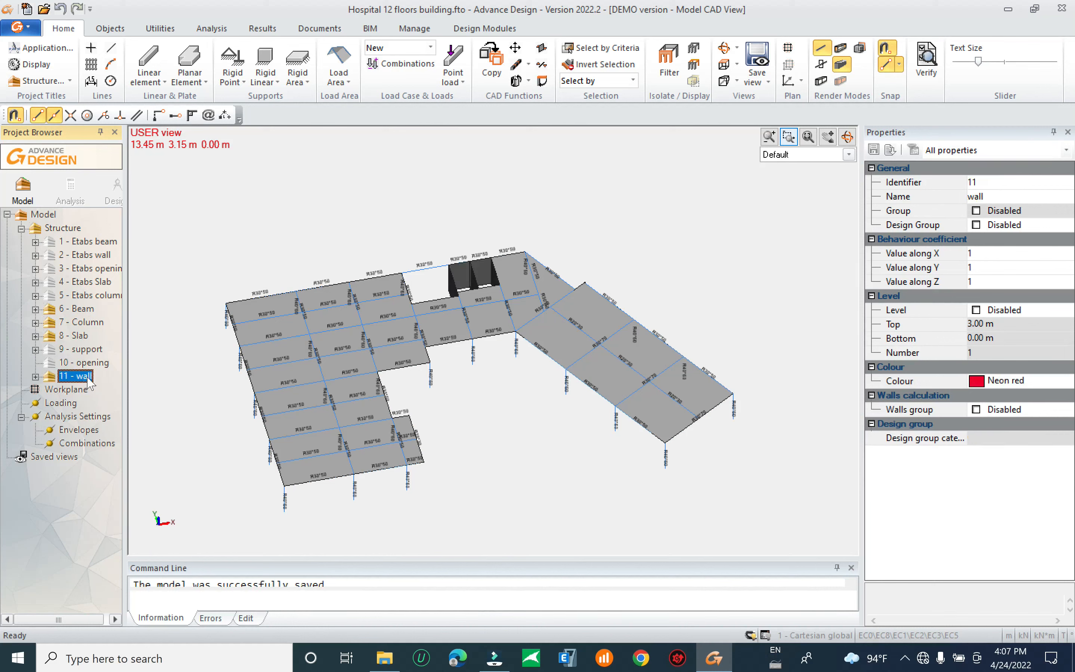
middle_drag(409, 418, 529, 413)
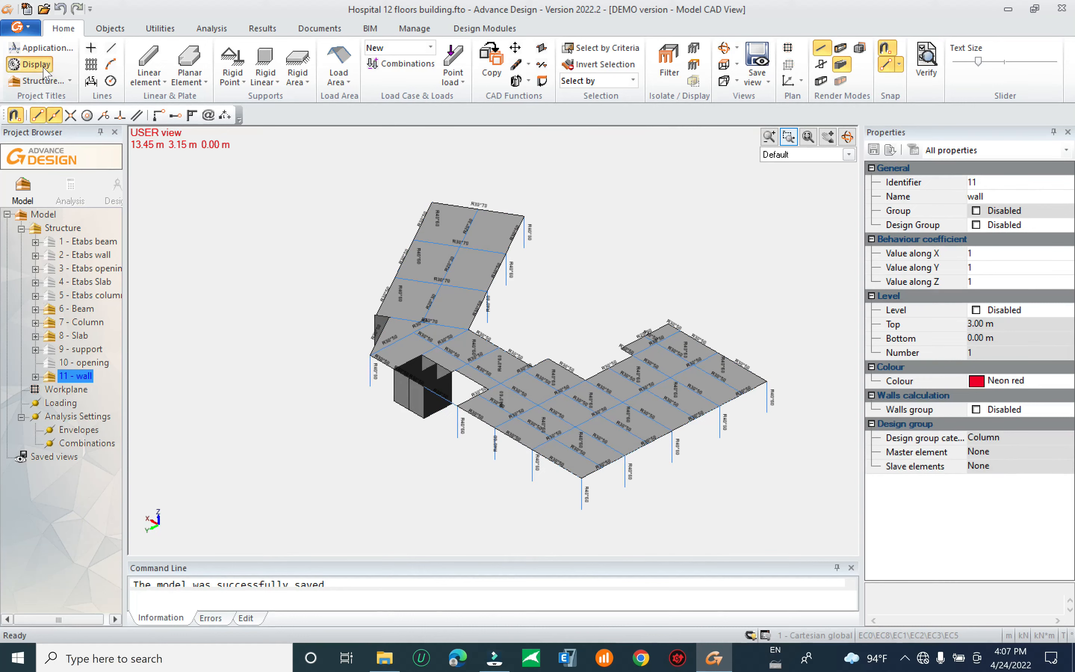
Clear the <Sec> annotation of the model's Linear elements in the display settings
click(30, 64)
click(415, 382)
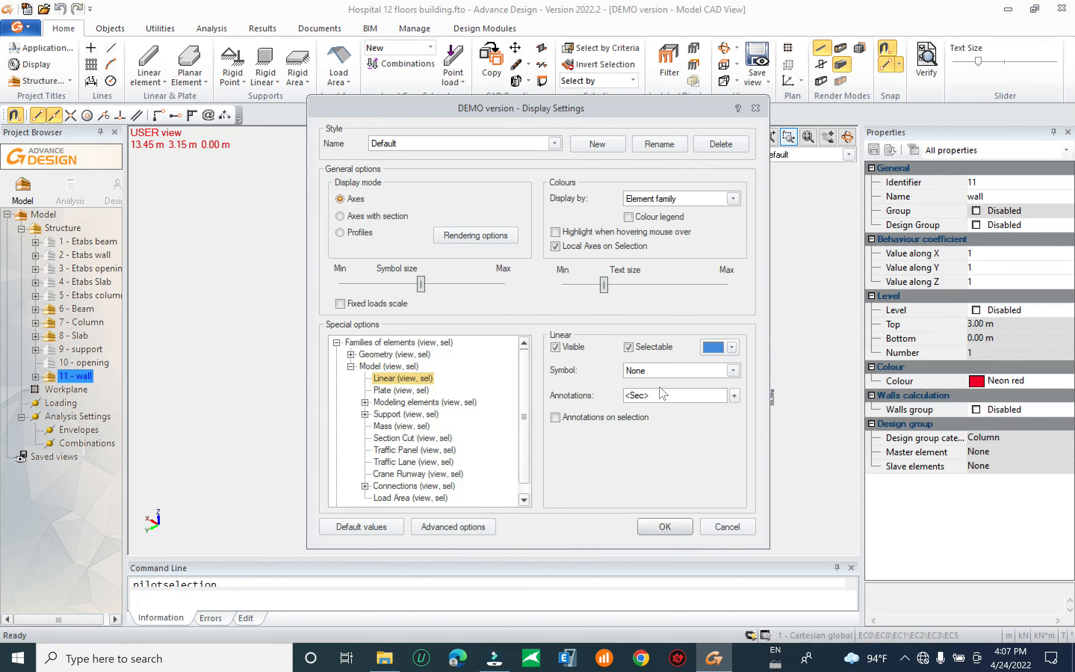
drag(662, 396, 455, 402)
key(BackSpace)
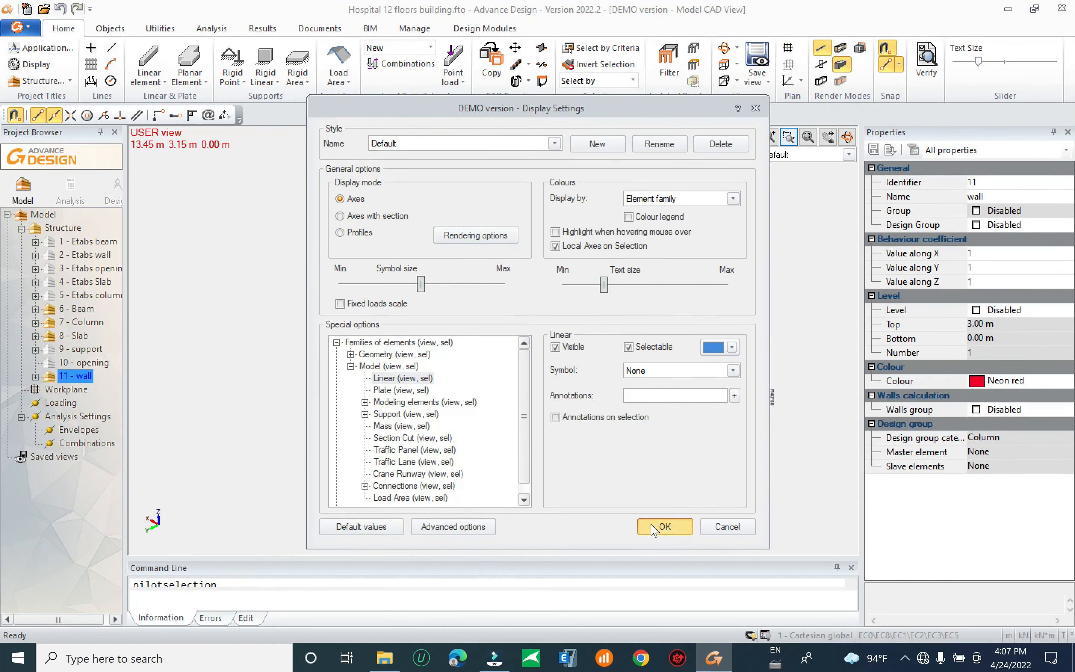
Apply the Default display style with the Axes display mode to the building model
click(662, 526)
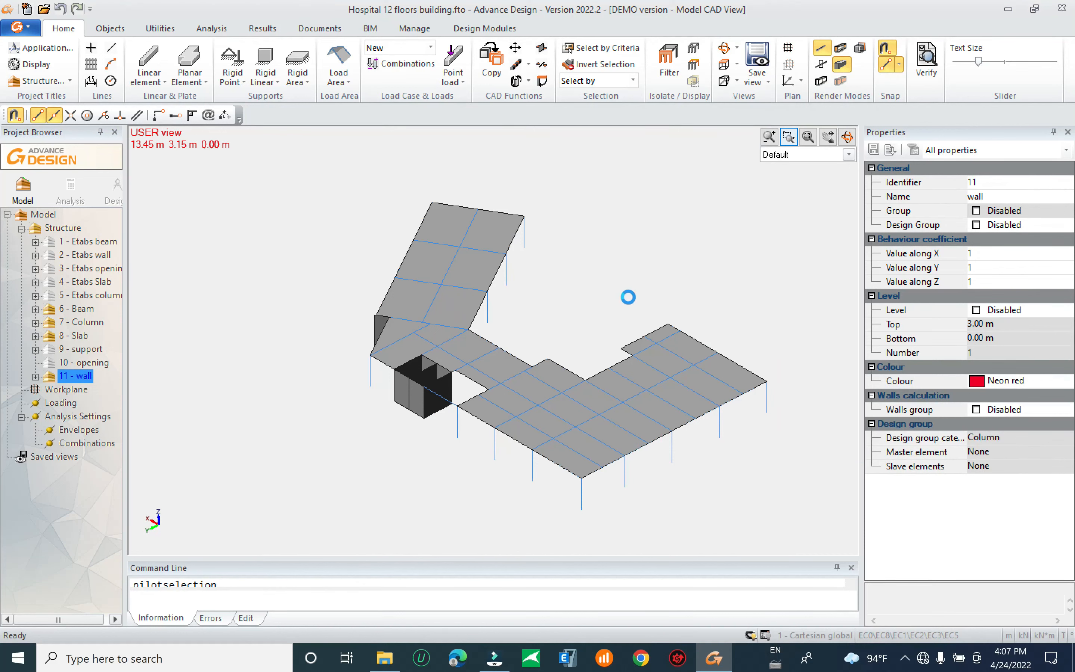
scroll(444, 440, up, 3)
middle_drag(556, 321, 443, 378)
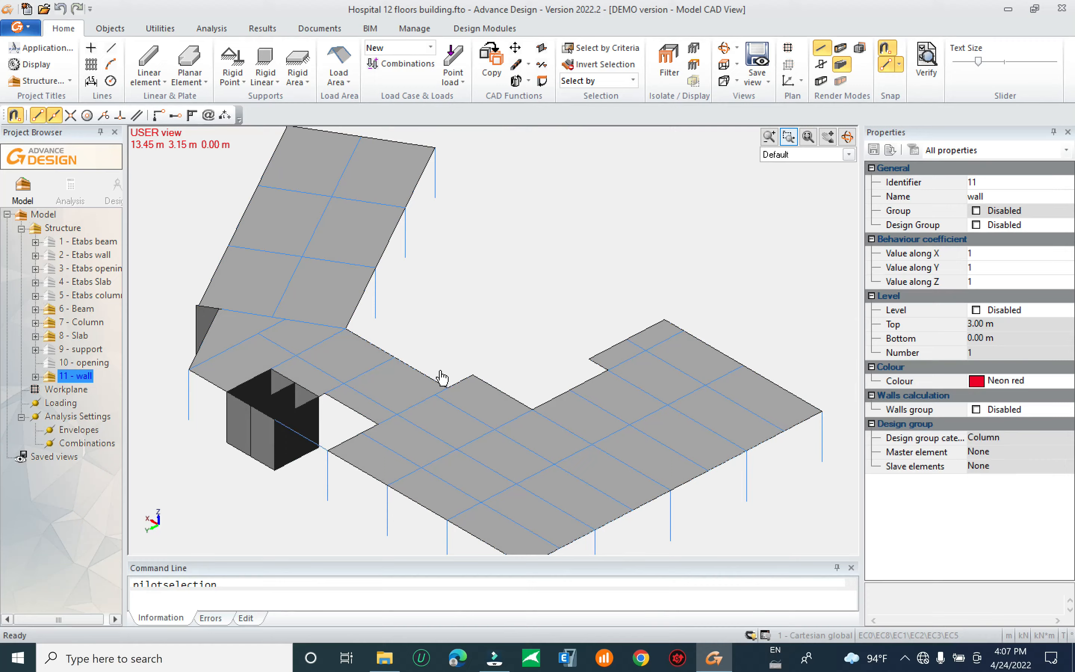
Copy the beam spanning the slab opening beside the wall core 1.75 m downward onto the adjacent column
shift+middle_drag(456, 298, 322, 313)
shift+middle_drag(507, 329, 507, 328)
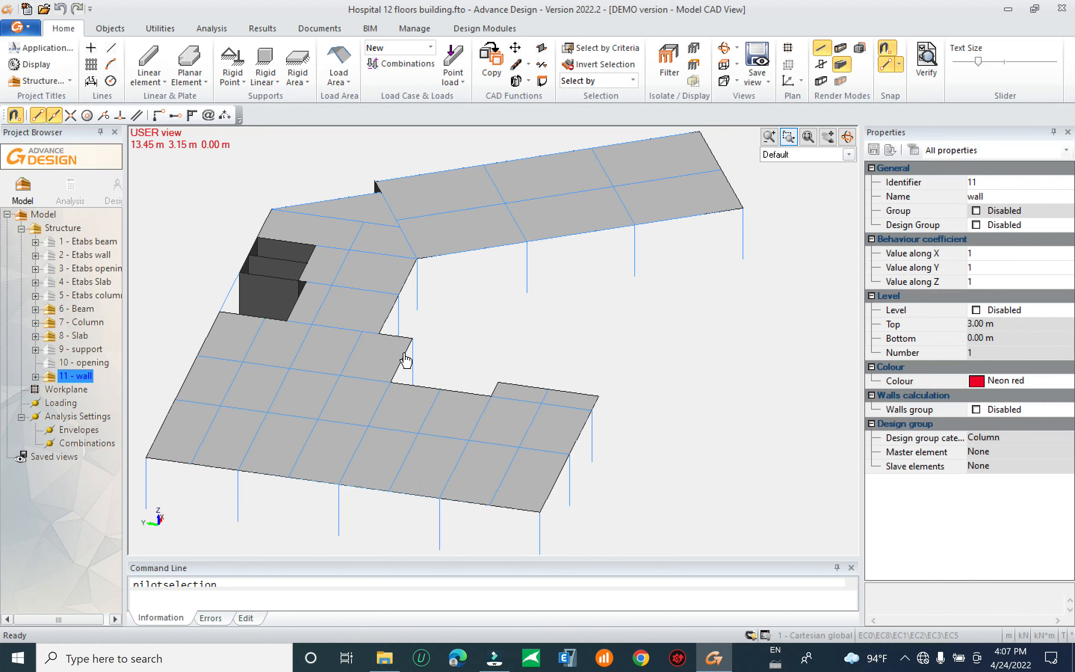
shift+middle_drag(382, 348, 512, 395)
scroll(486, 427, up, 4)
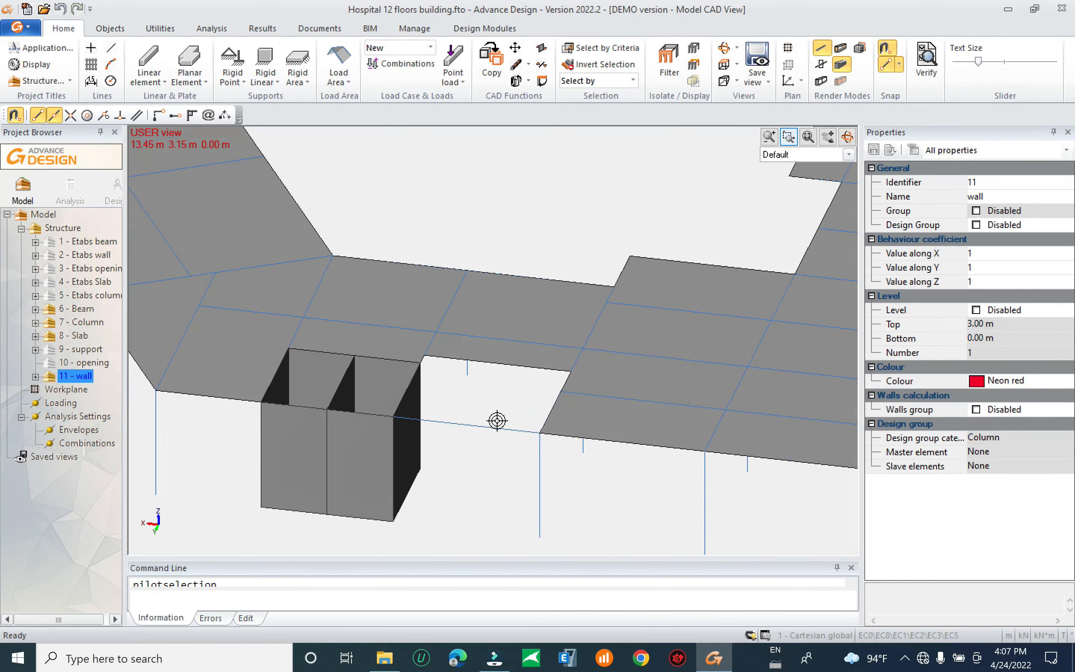
drag(491, 445, 453, 458)
middle_drag(458, 437, 551, 304)
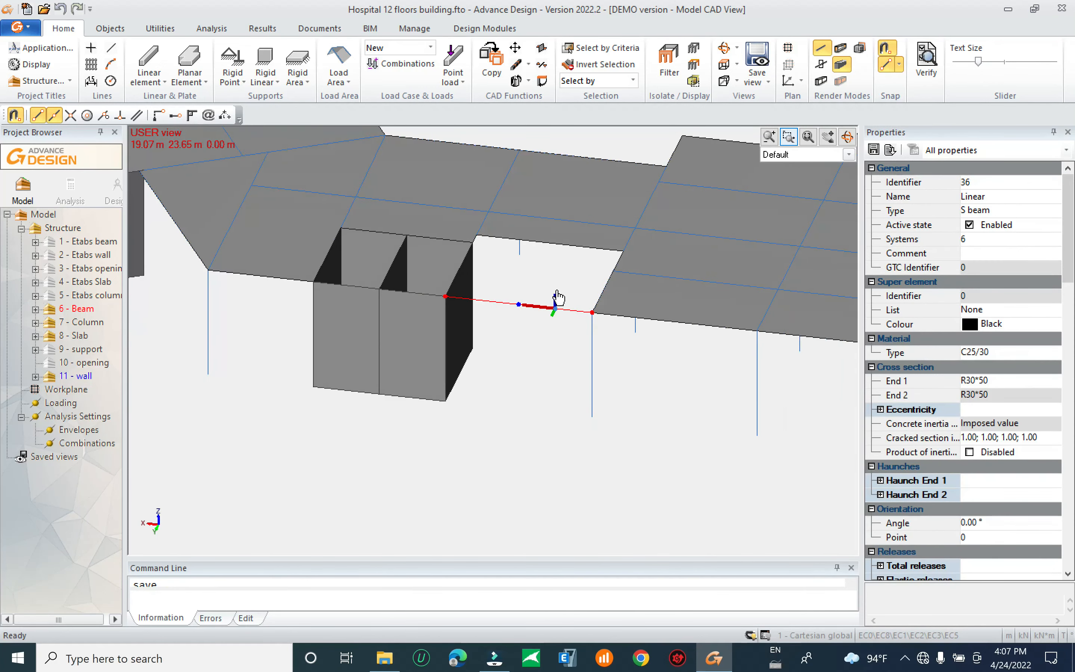
click(592, 312)
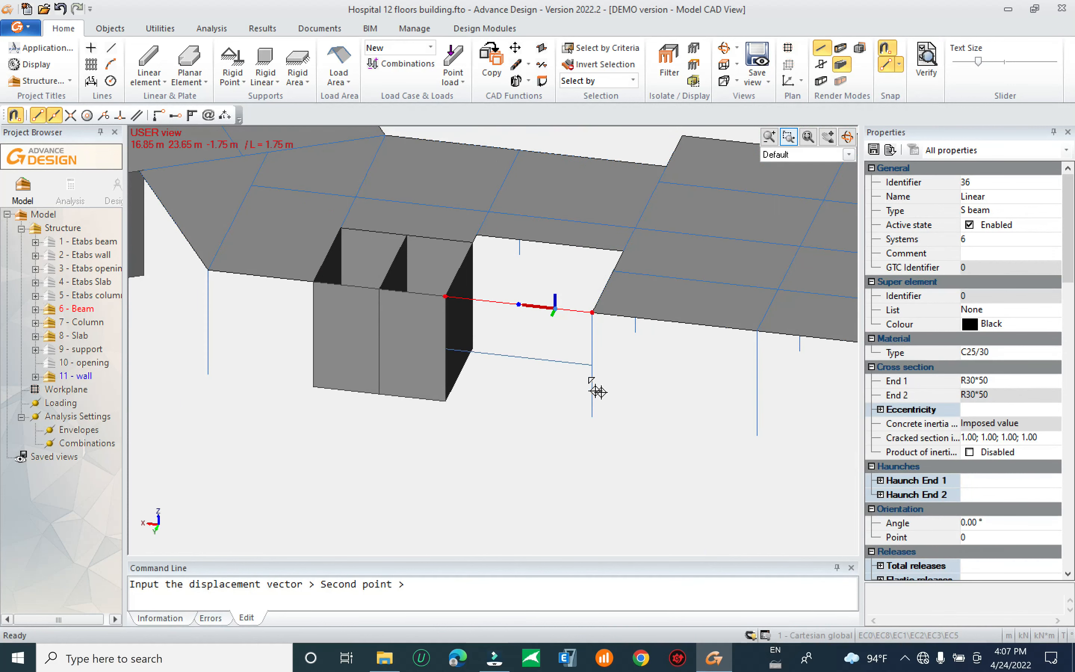
key(Escape)
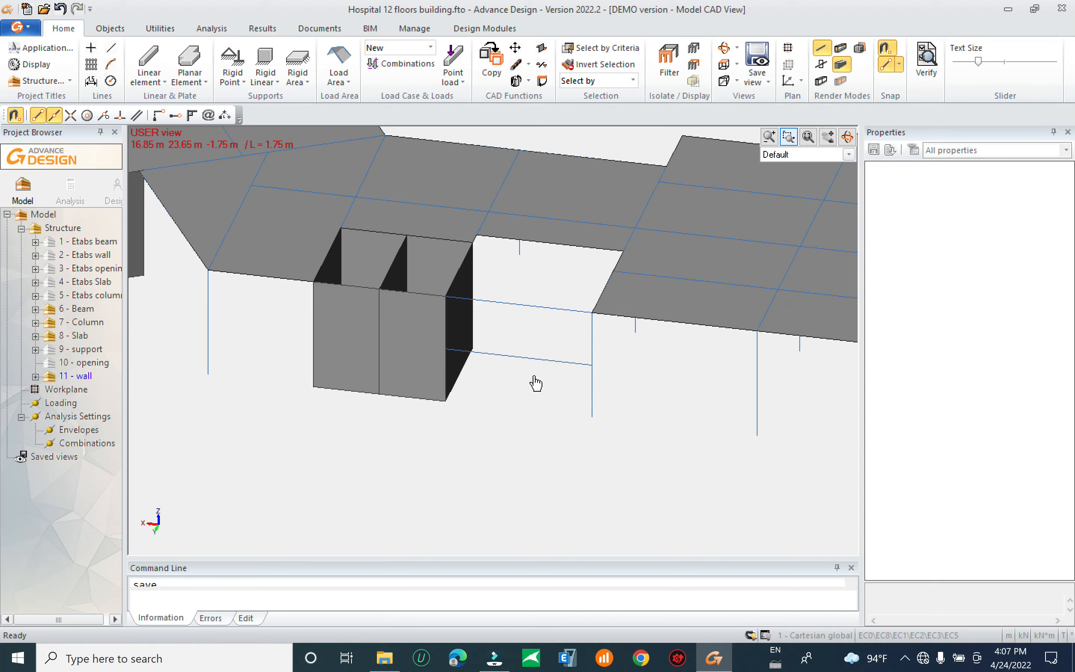
scroll(532, 379, up, 3)
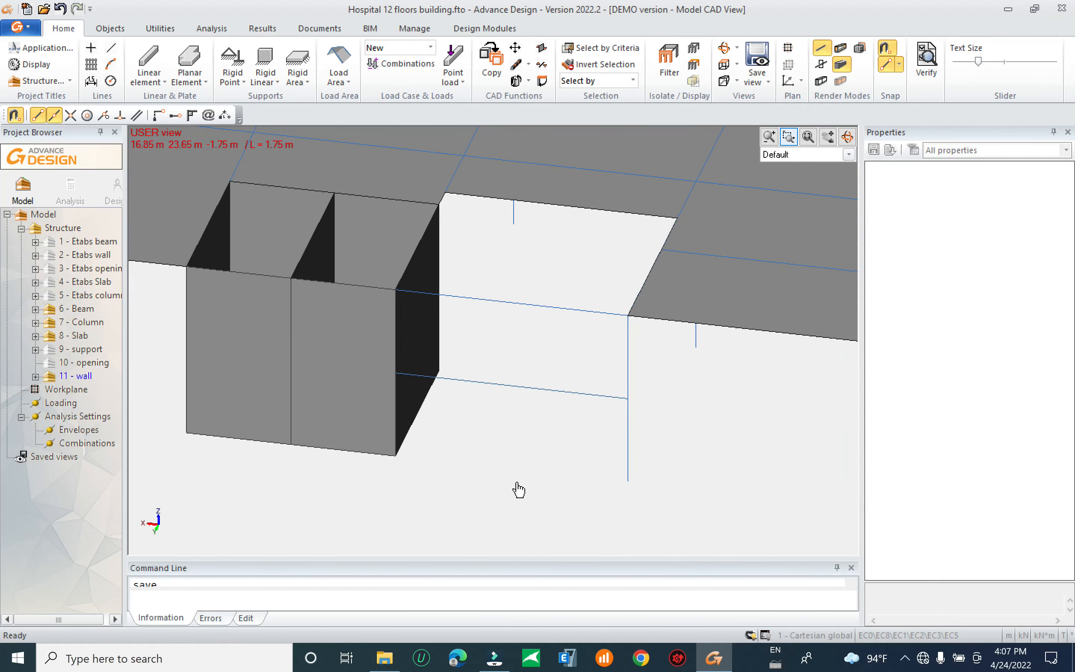
click(551, 389)
key(Escape)
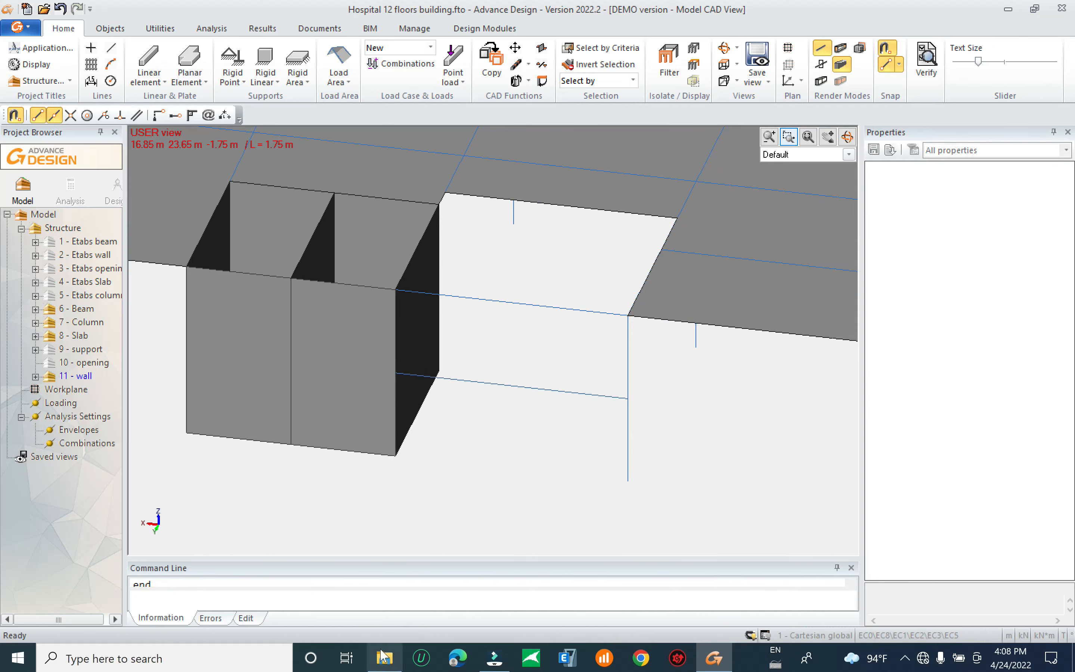
Open ARCHITECTUAL HOSPITAL PLAN_Combine .dwg from the Hospital 12 floor building design folder in File Explorer
click(385, 658)
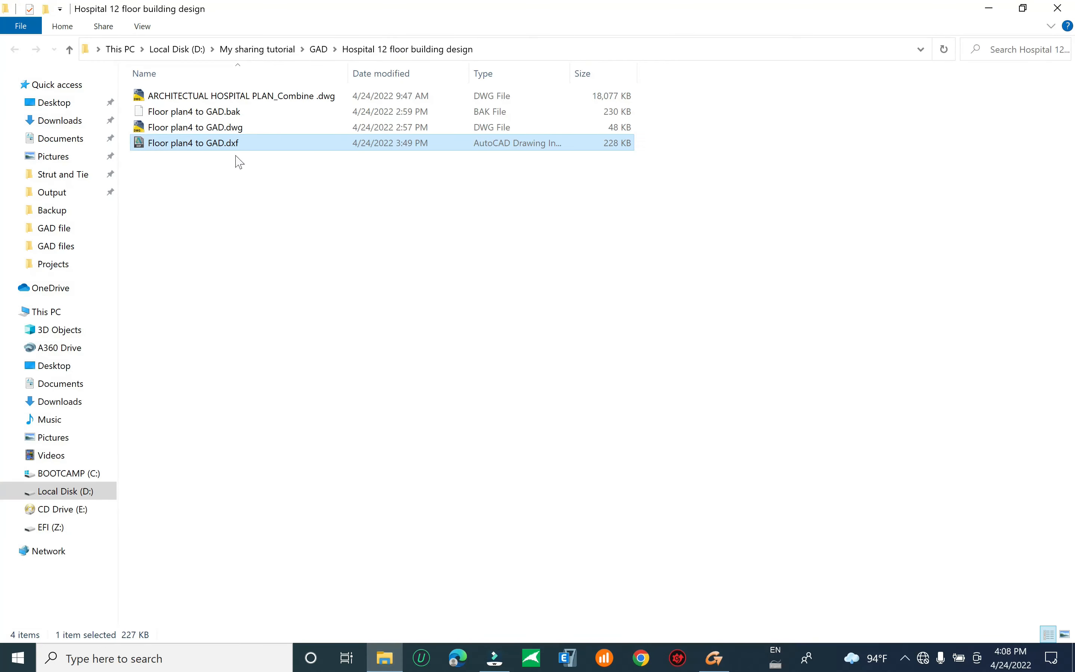
click(260, 96)
right_click(261, 98)
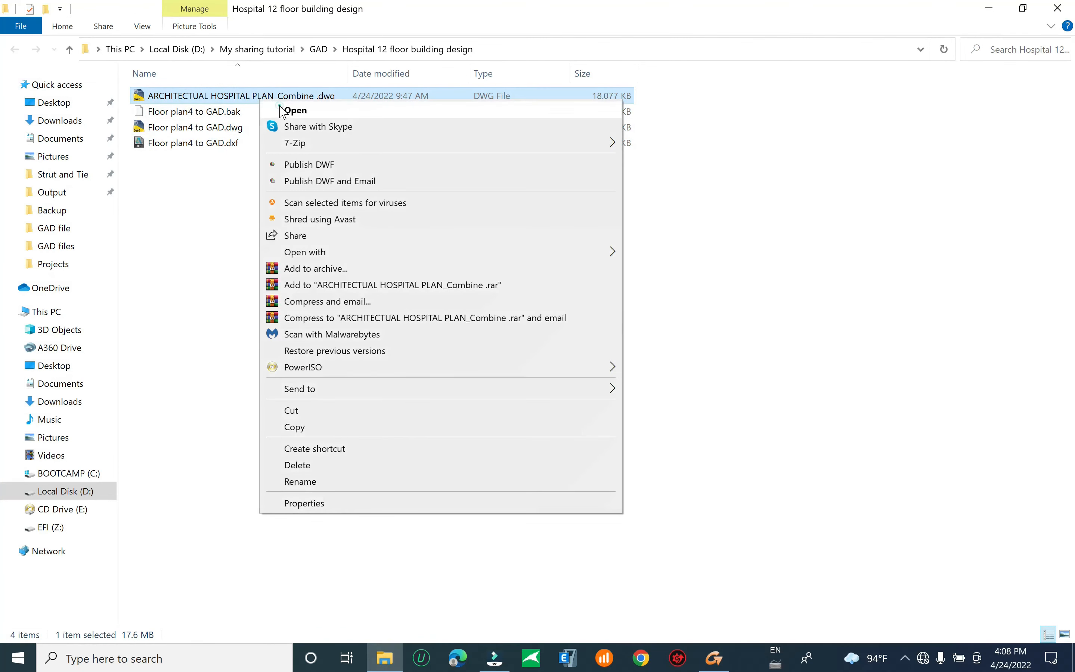
click(280, 108)
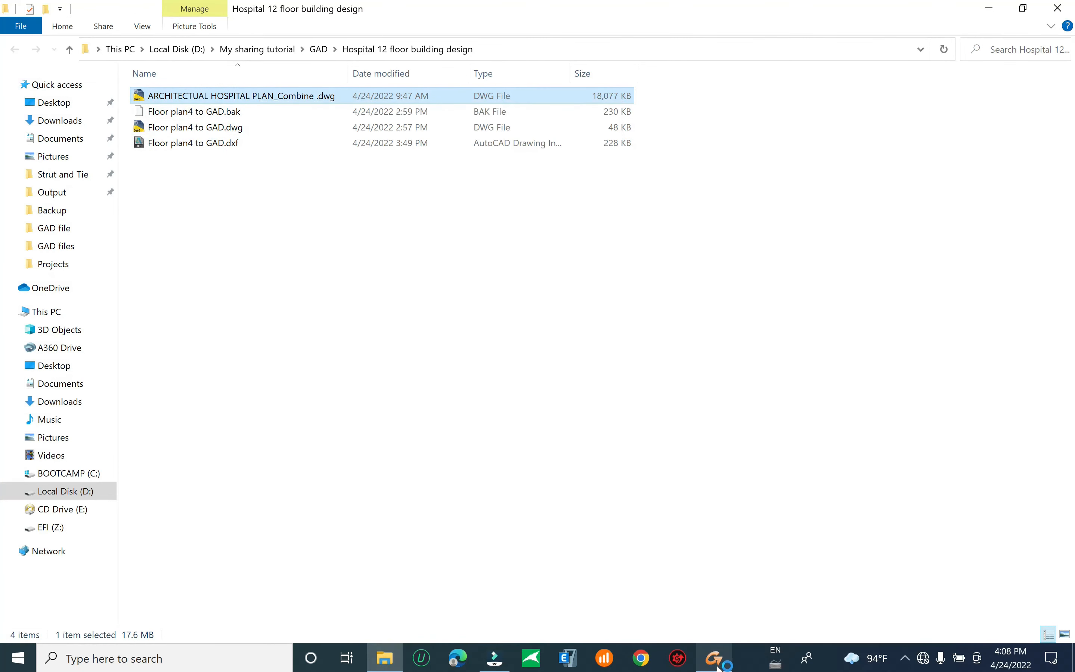
mouse_move(717, 665)
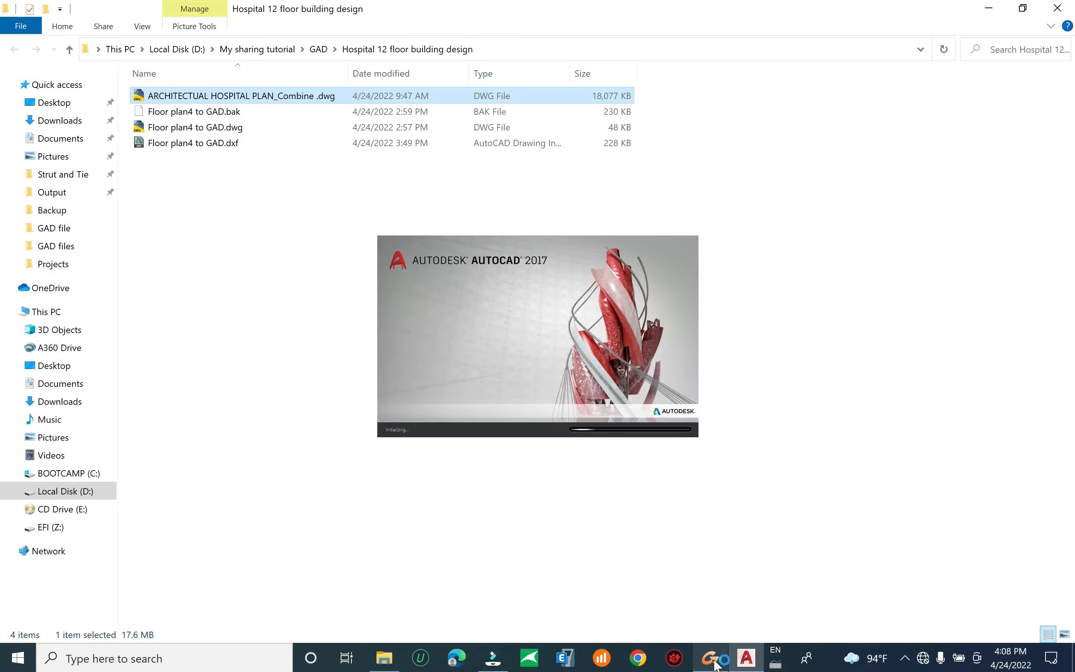
Switch back to Advance Design and set up an extrusion of the lower beam with the translation vector 0, 0, 0
click(716, 665)
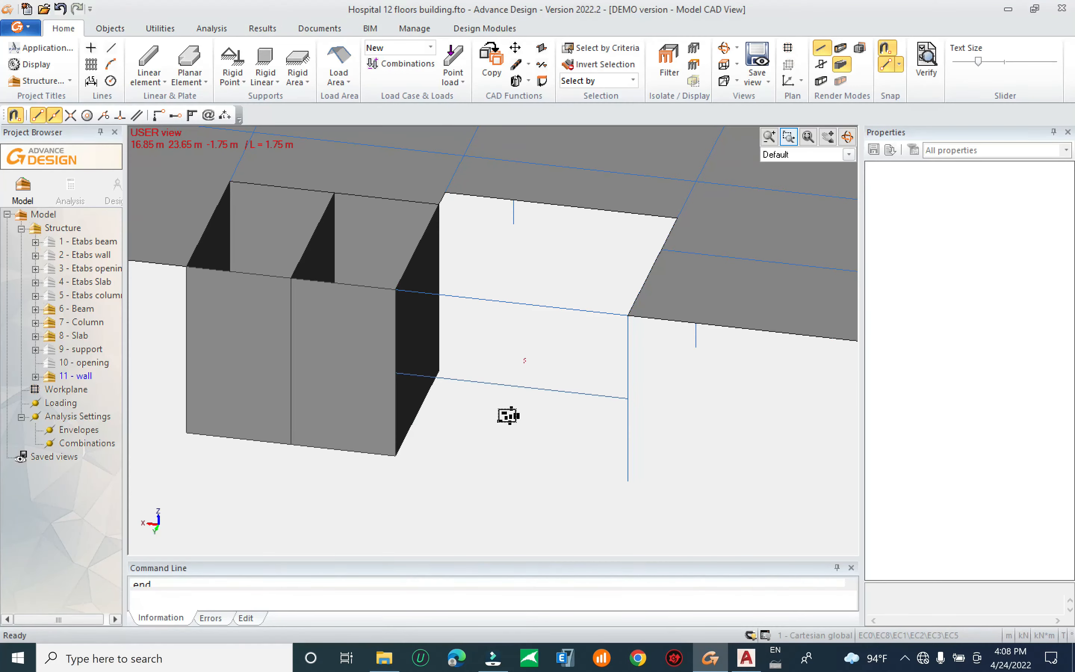
click(492, 426)
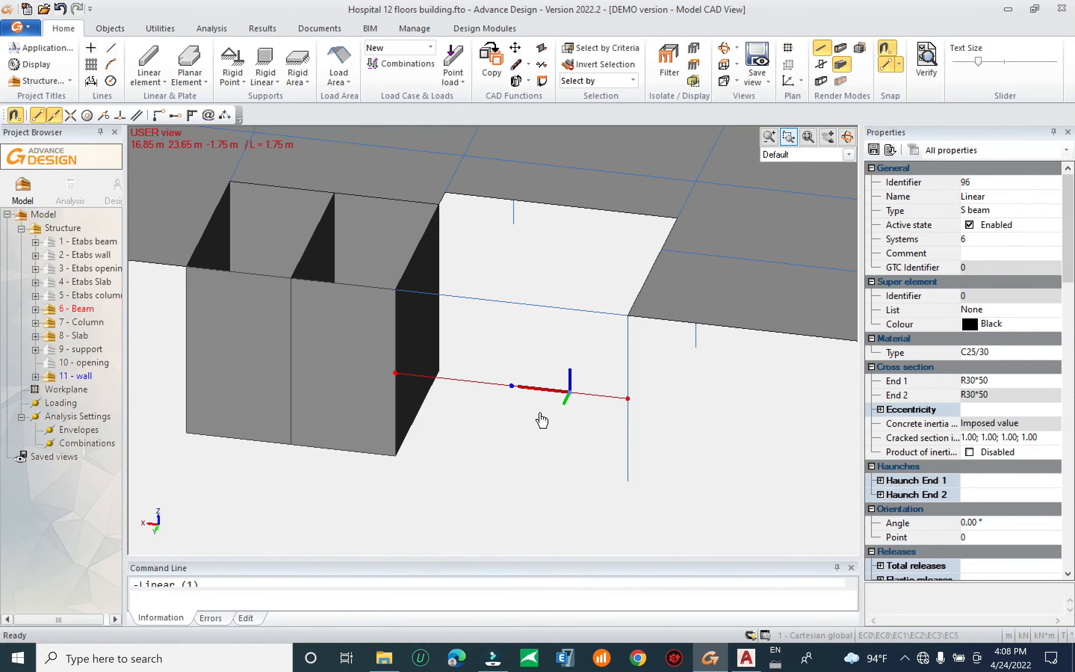
click(528, 82)
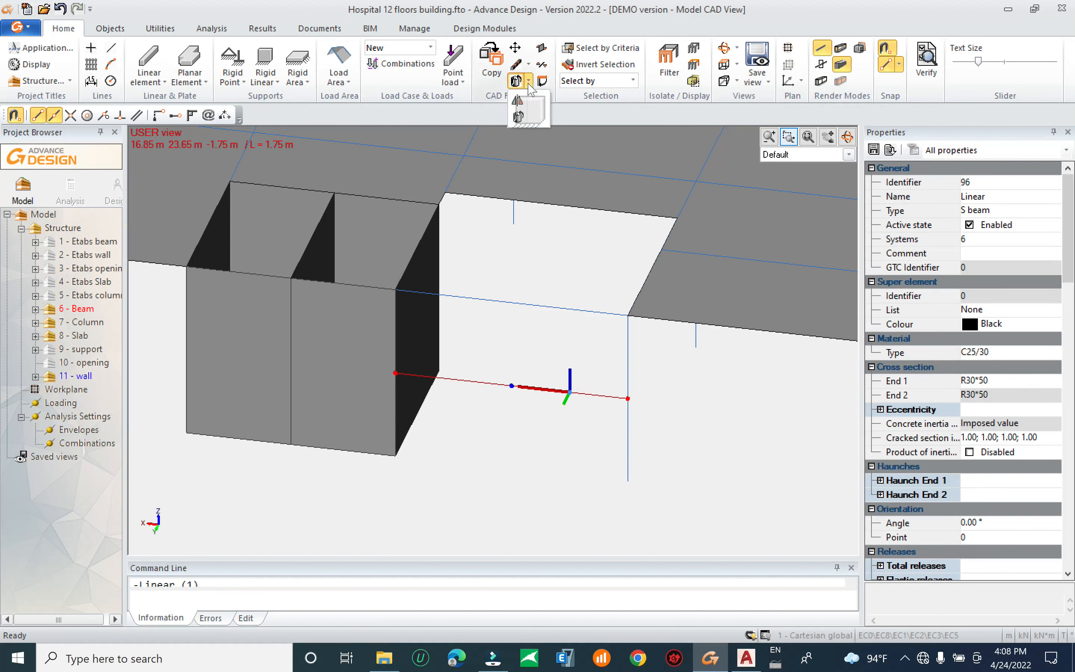
click(524, 123)
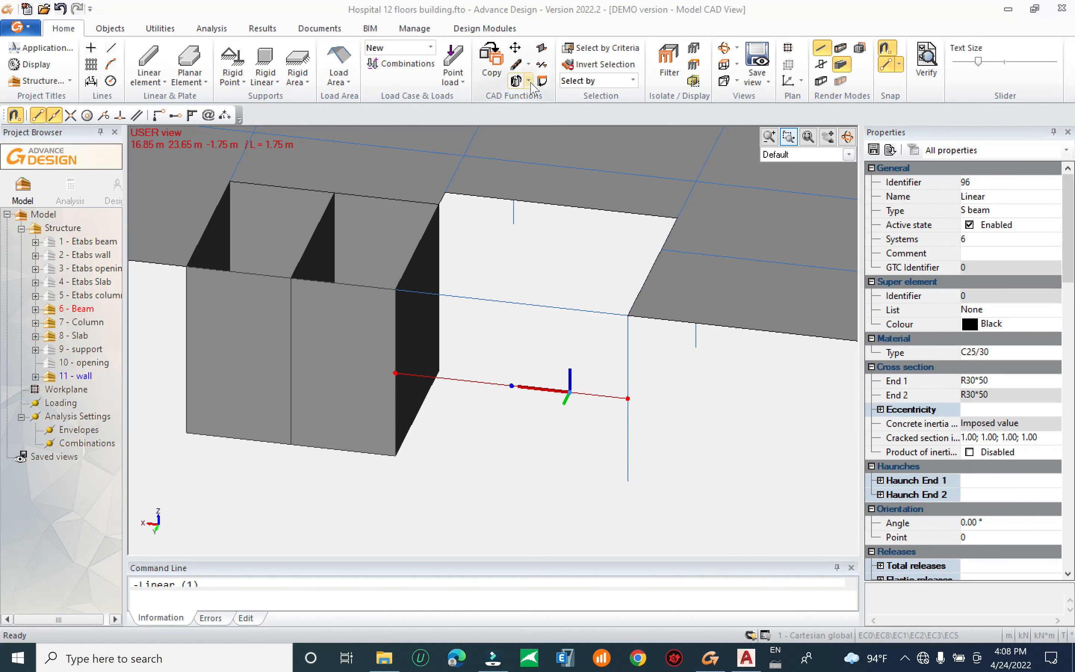
click(528, 82)
click(522, 118)
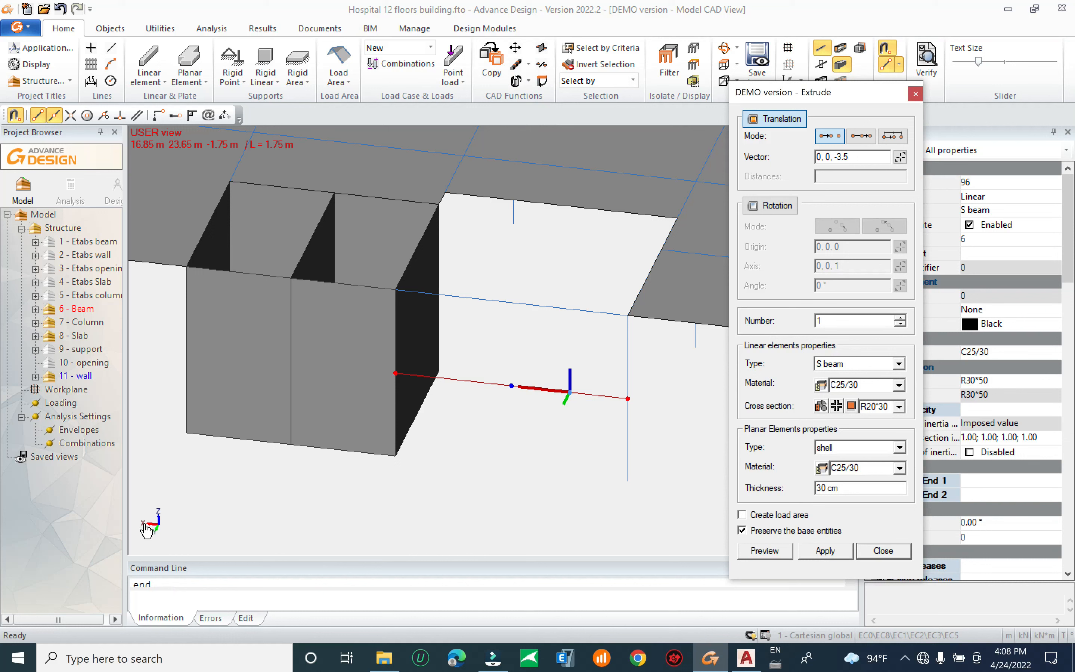
click(829, 156)
text(0)
click(747, 657)
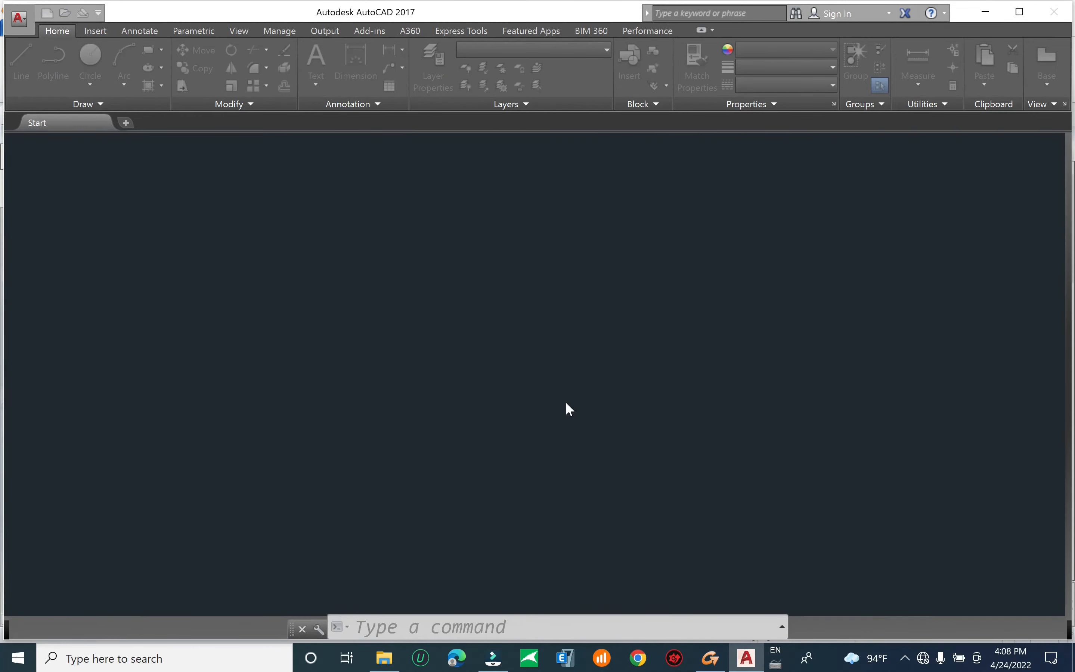
click(573, 310)
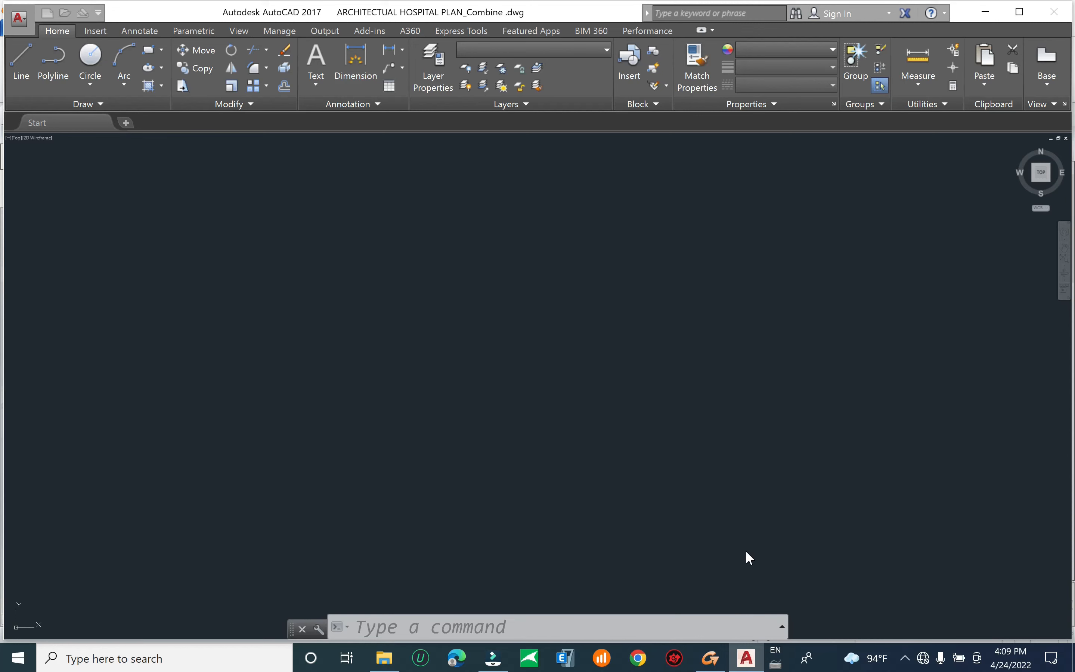
click(906, 658)
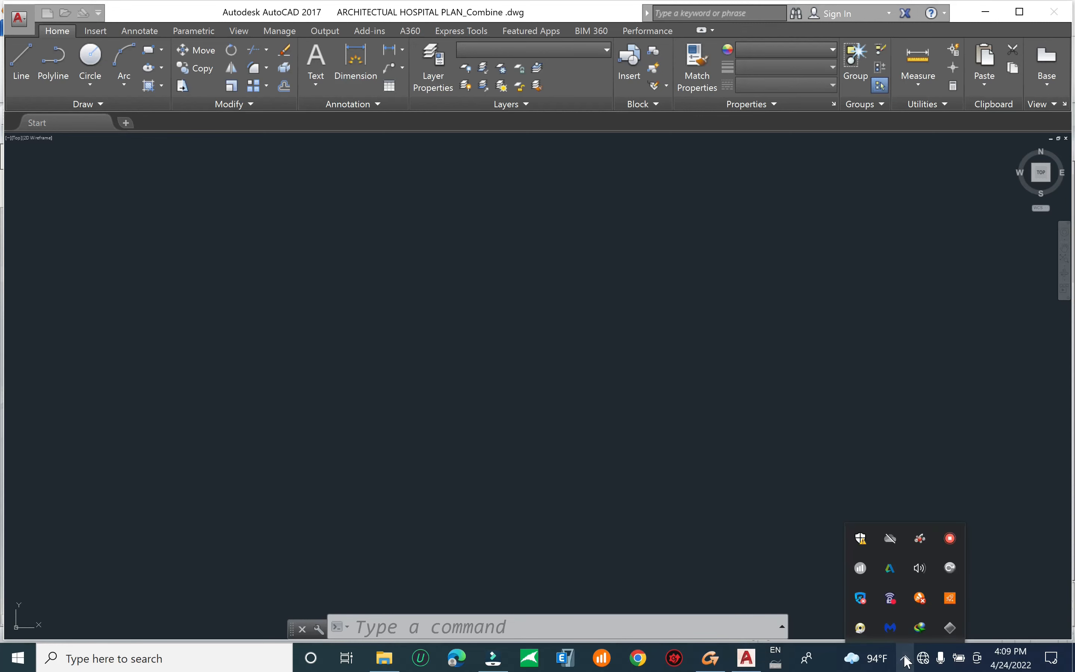
click(696, 452)
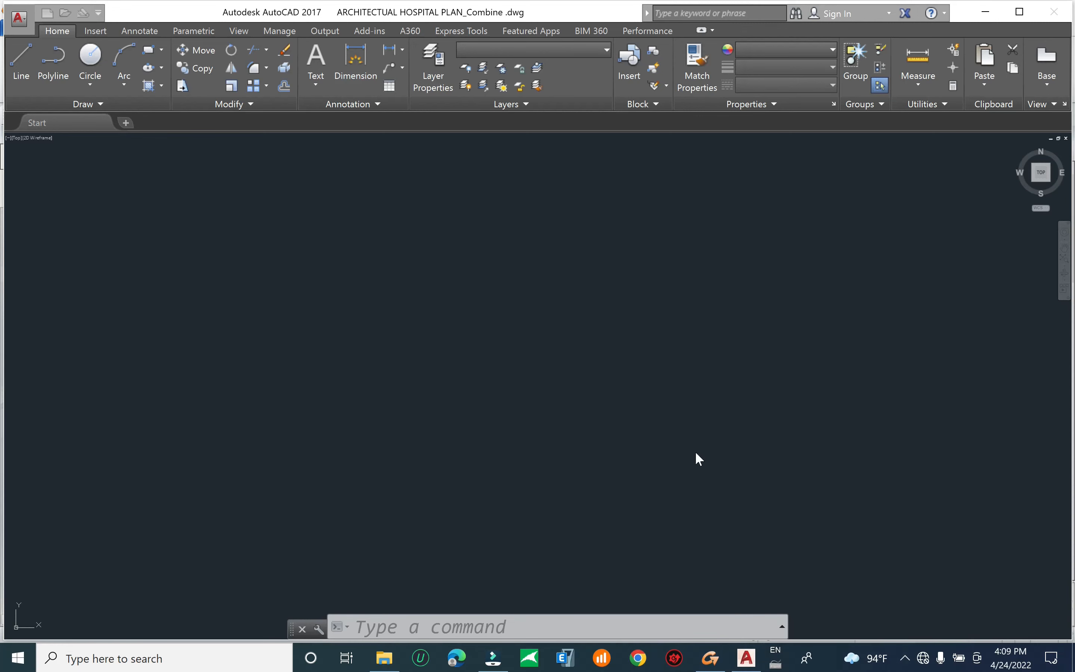
click(710, 658)
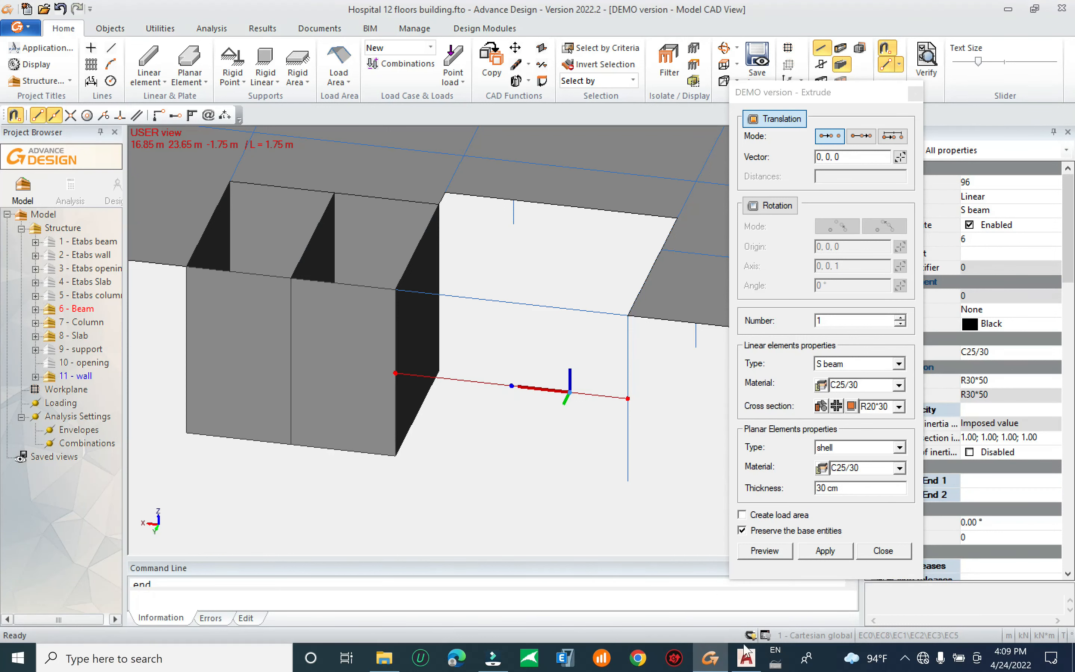
click(709, 661)
click(709, 661)
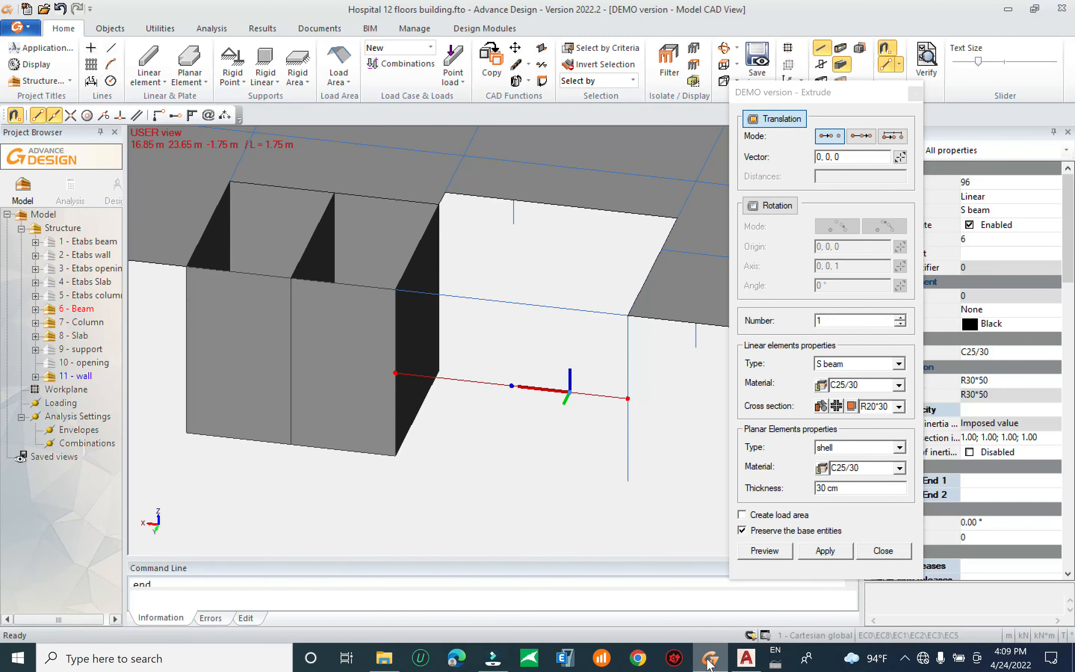
key(Escape)
click(711, 658)
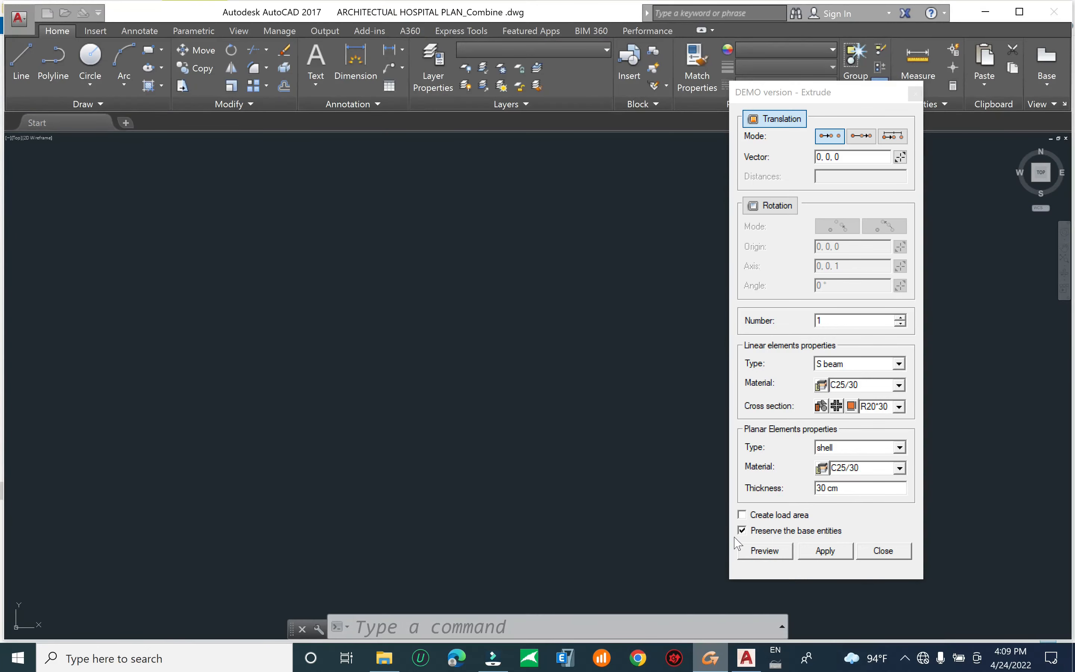
Close the Extrude dialog without applying it and inspect STAIRCASE 01 beside the elevators in the AutoCAD floor plan
click(919, 94)
click(500, 229)
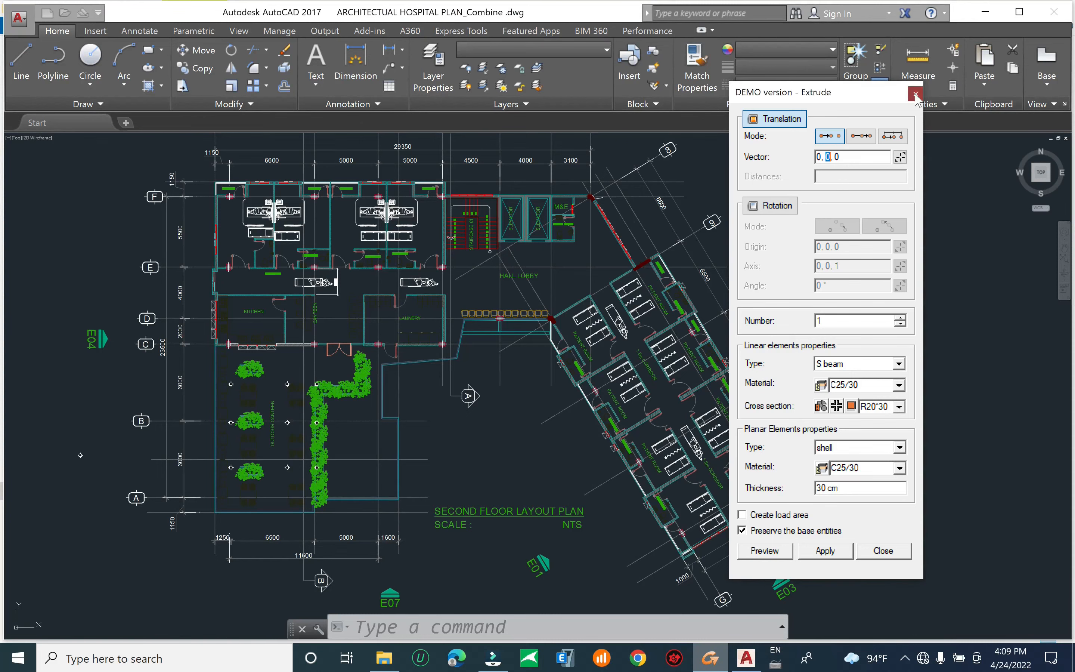
click(916, 94)
scroll(435, 197, up, 2)
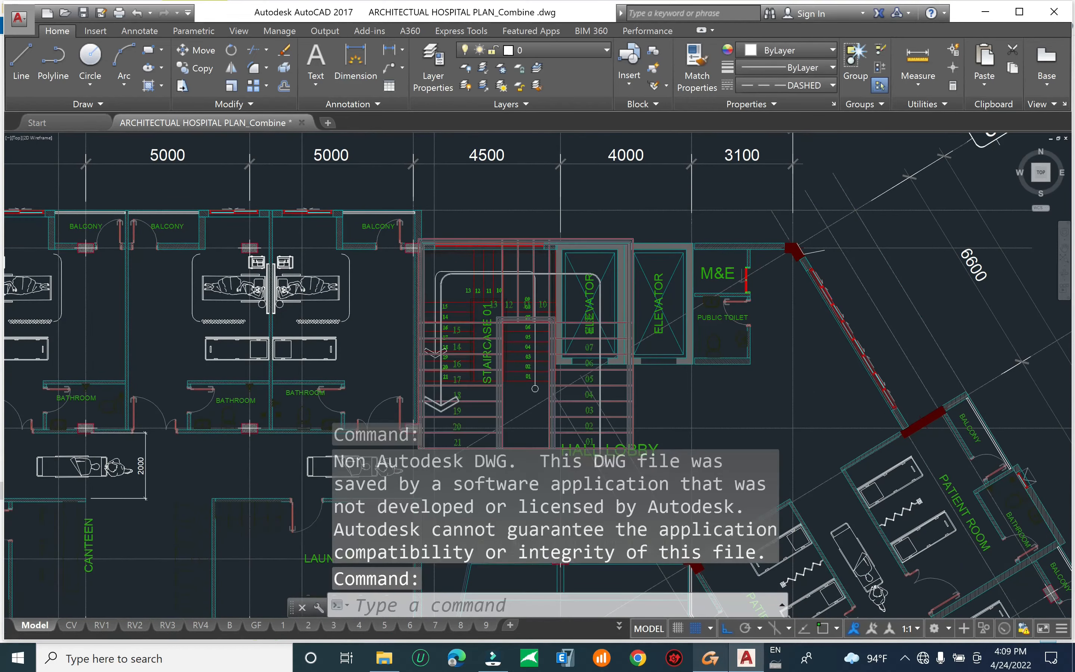
scroll(435, 267, up, 4)
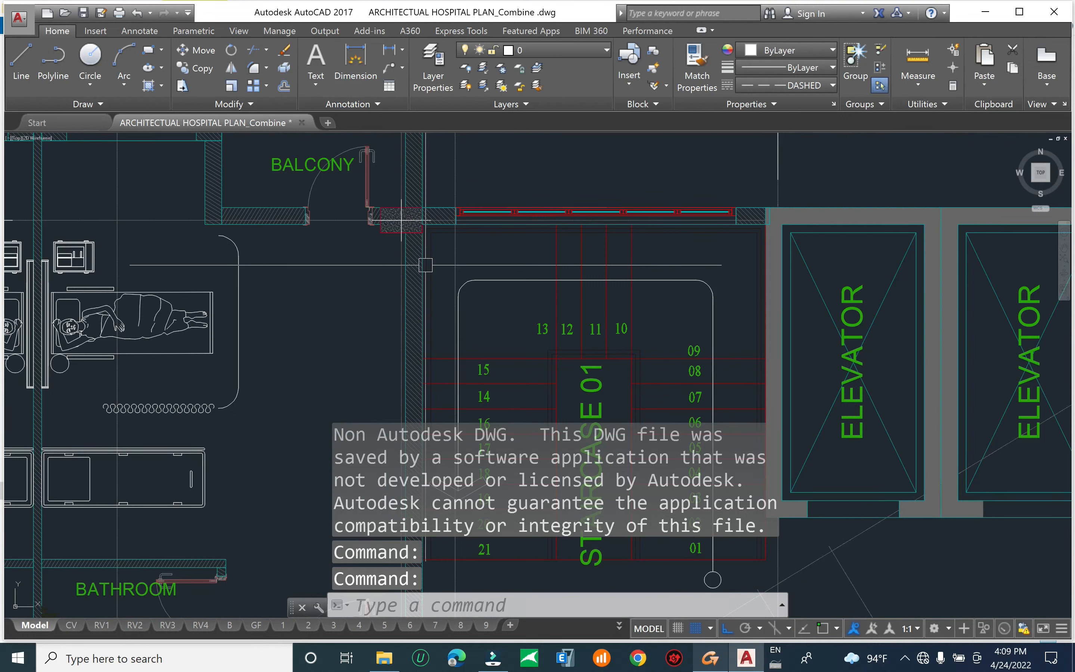
text(dli)
key(Return)
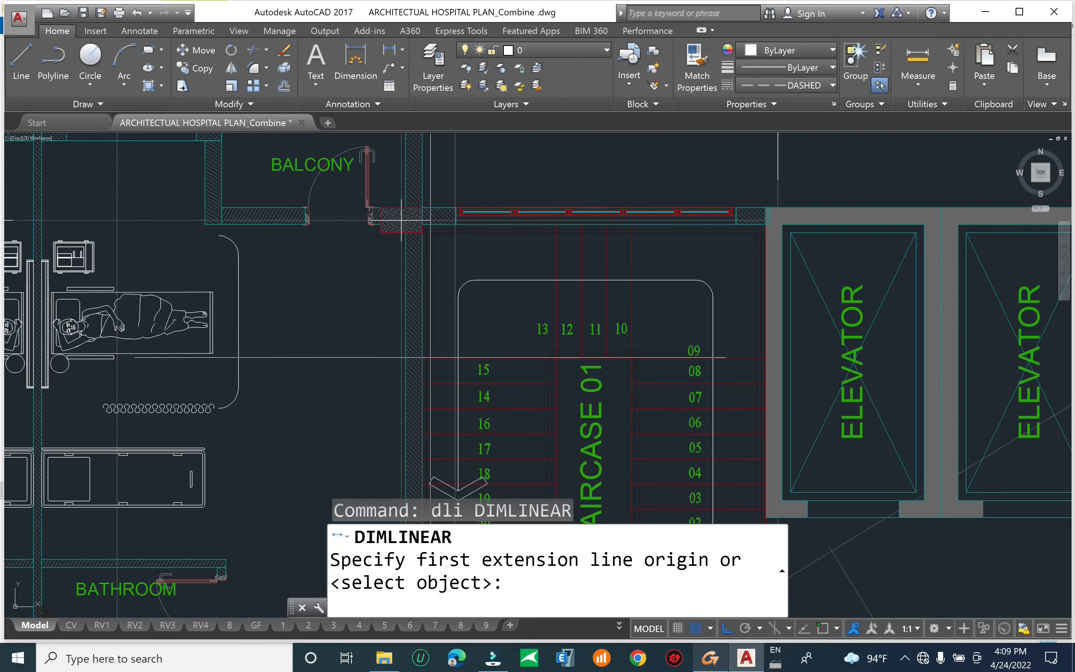
key(Escape)
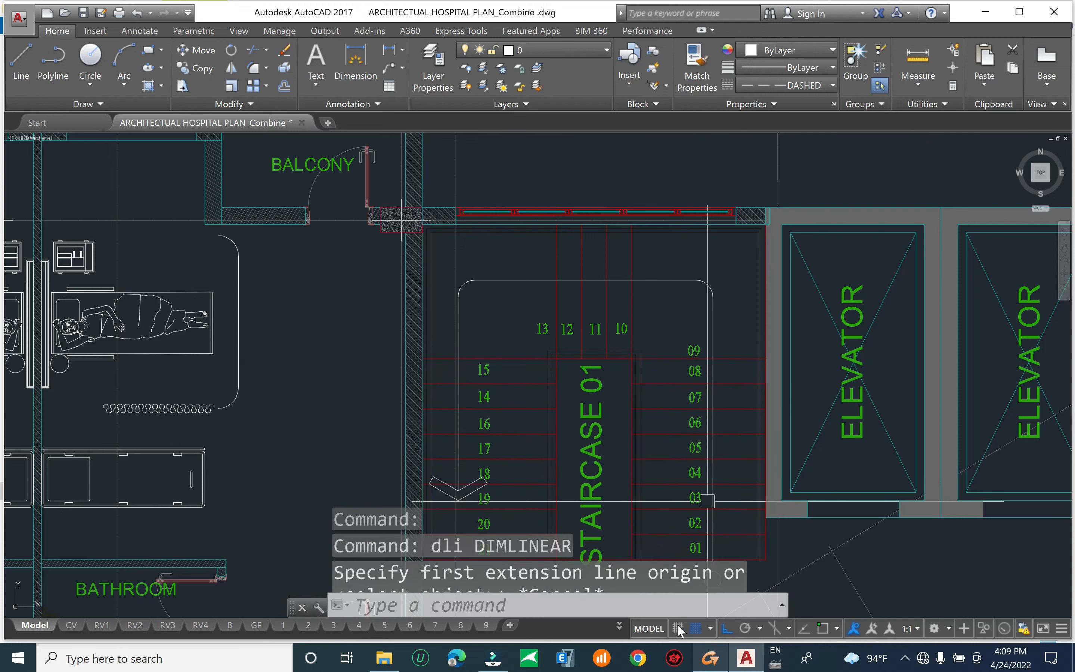
key(F7)
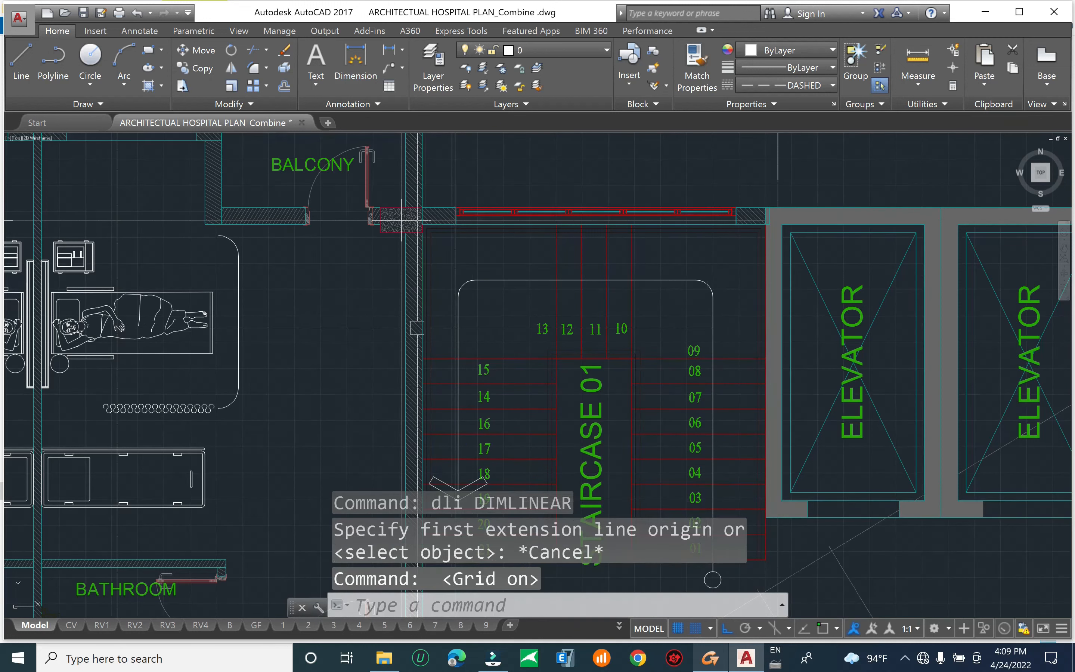
key(Return)
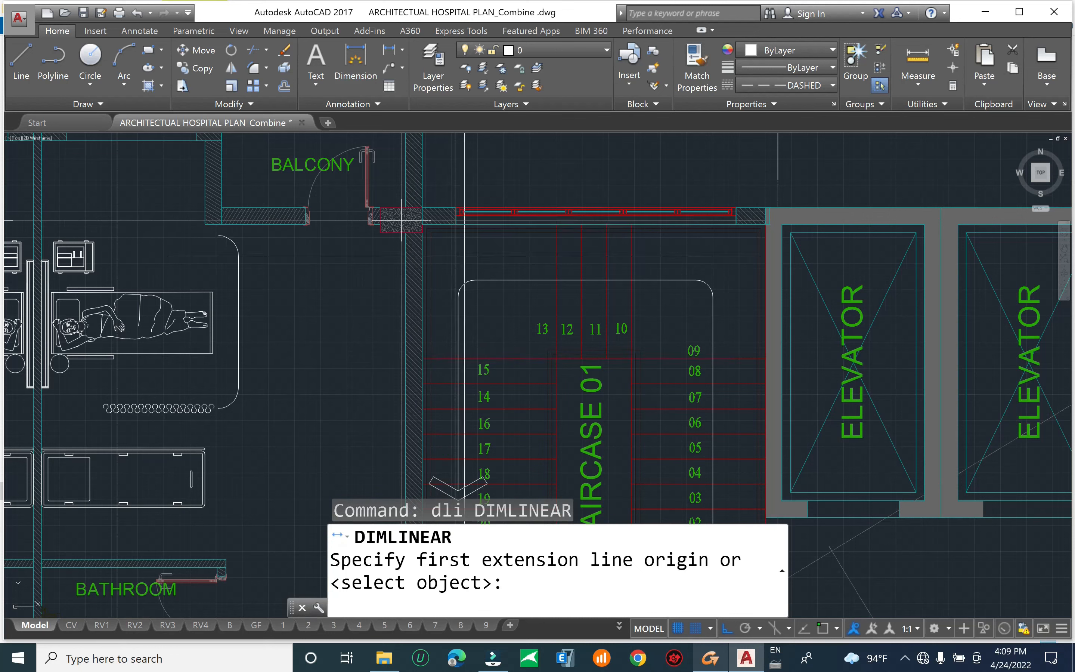
key(Escape)
key(Escape)
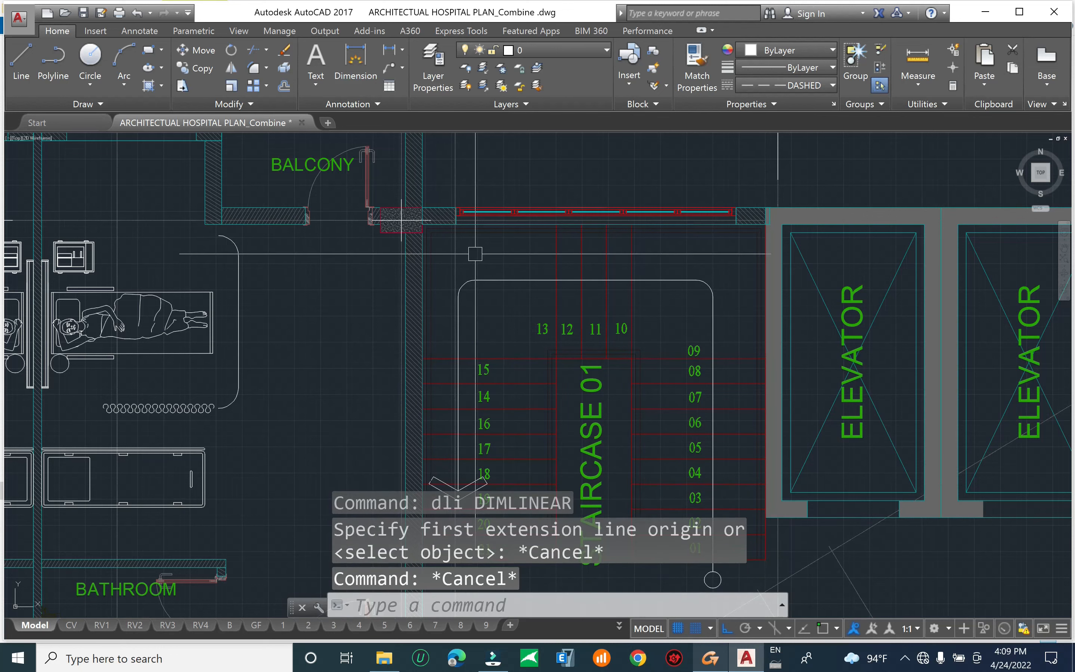
Turn on object snap in the hospital floor plan
key(F3)
text(``)
key(Escape)
key(Escape)
text(dl)
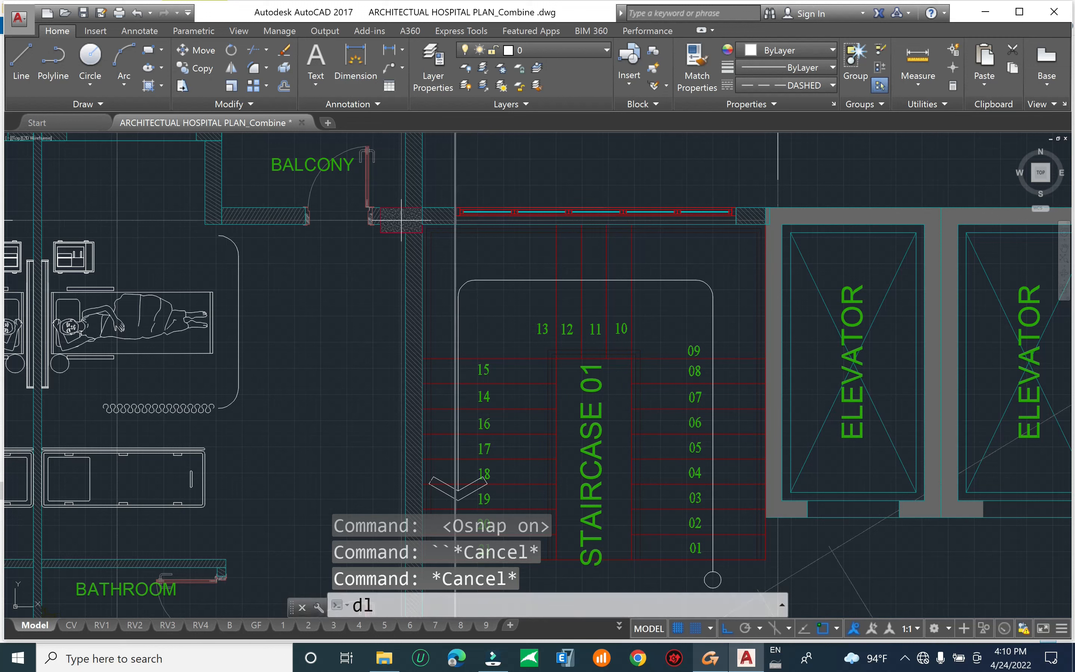
key(Return)
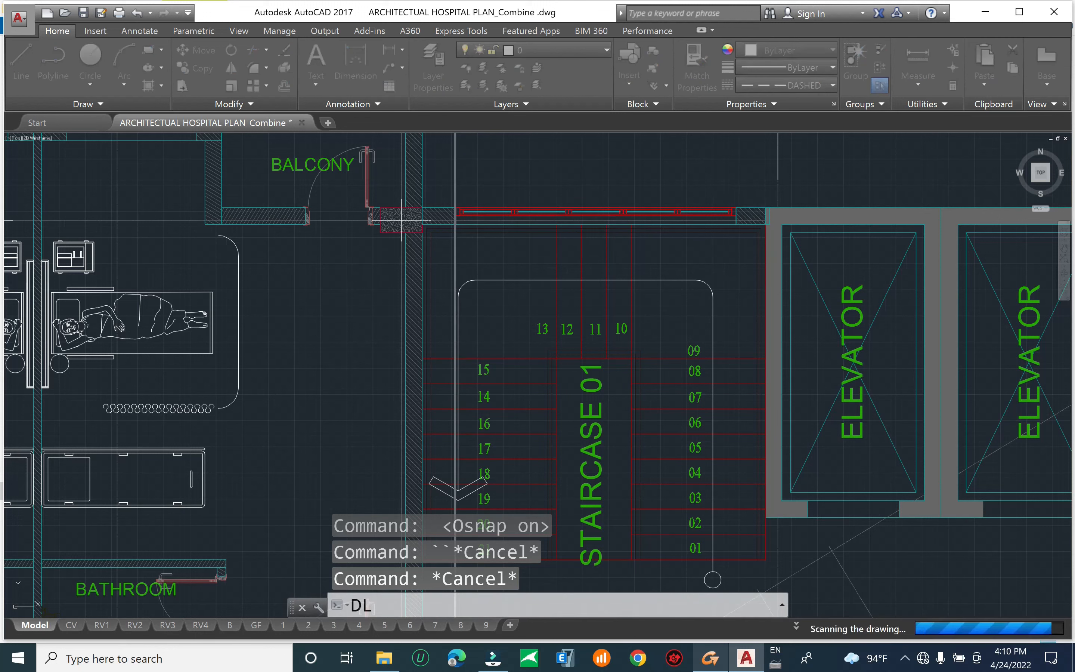
key(Escape)
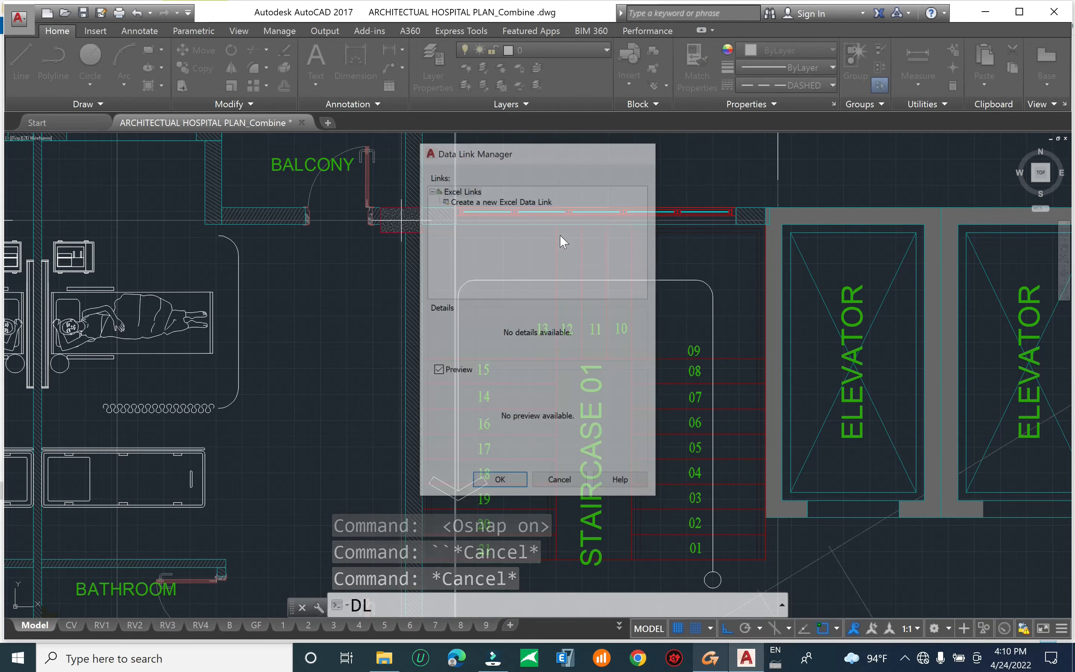
key(Escape)
key(Escape)
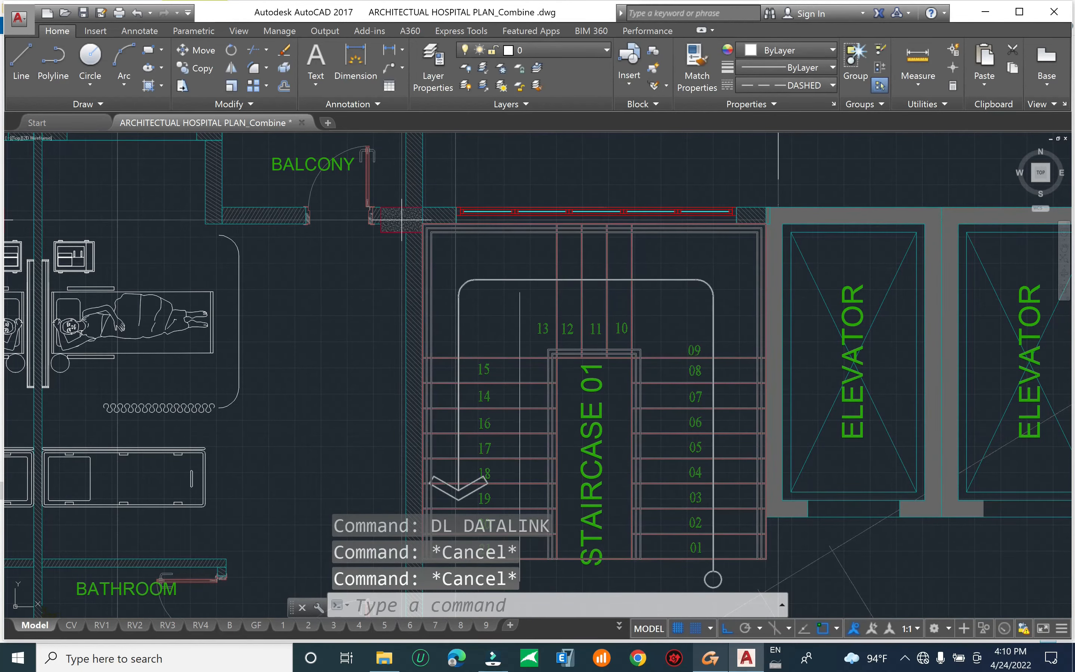
text(d)
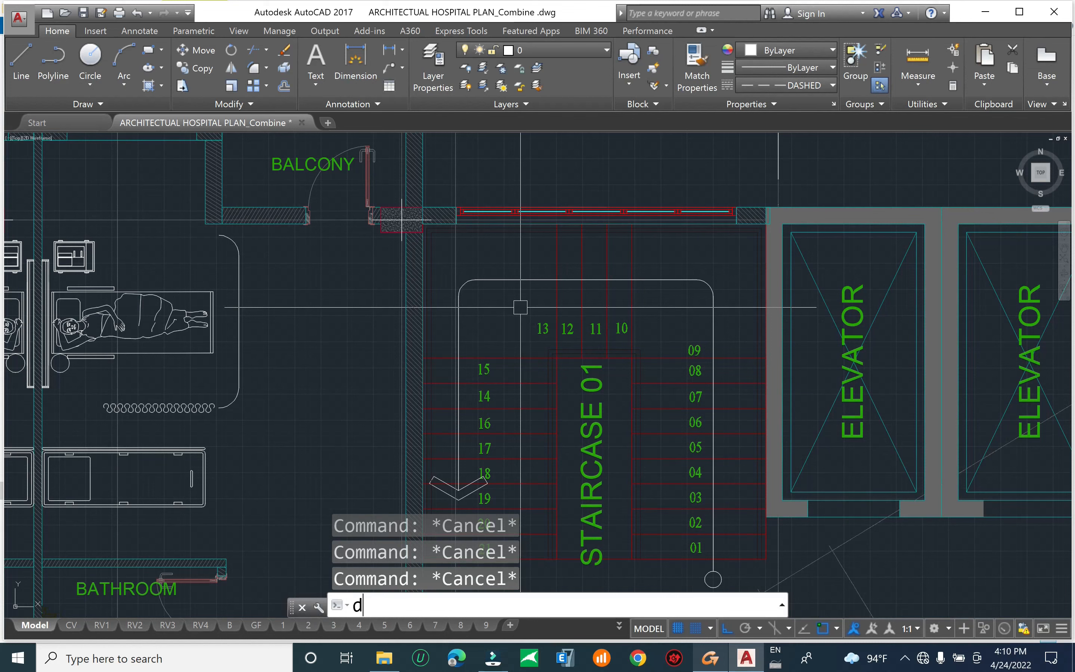
key(Return)
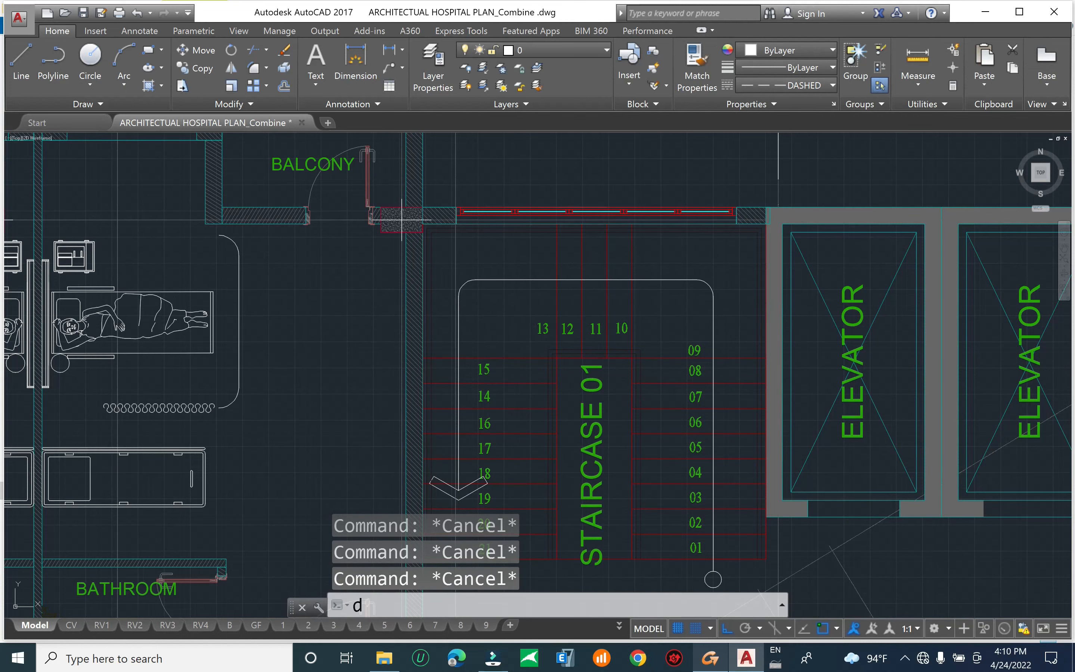
key(alt+m)
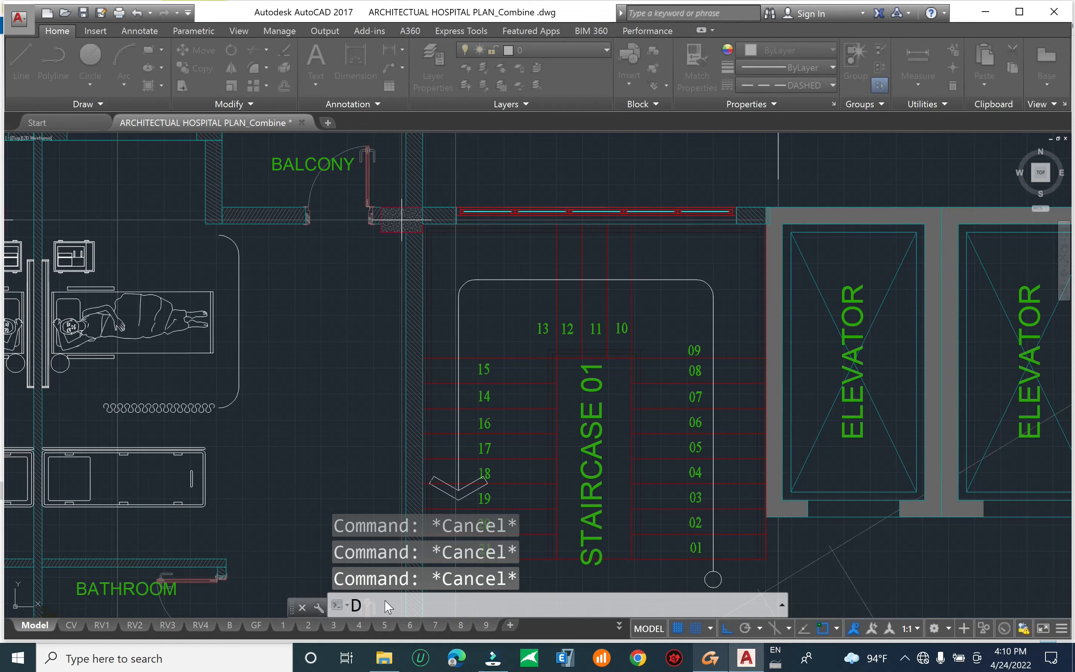
key(Escape)
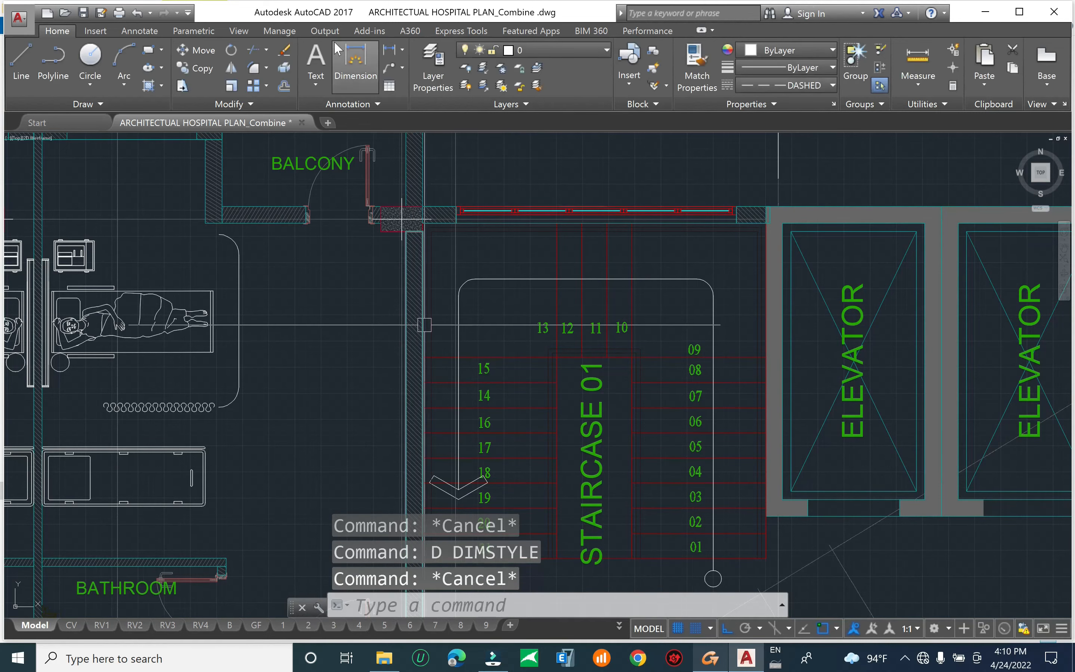
Measure the landing depth of STAIRCASE 01 from the tread line above step 15 up to the window wall, without placing the dimension
click(355, 59)
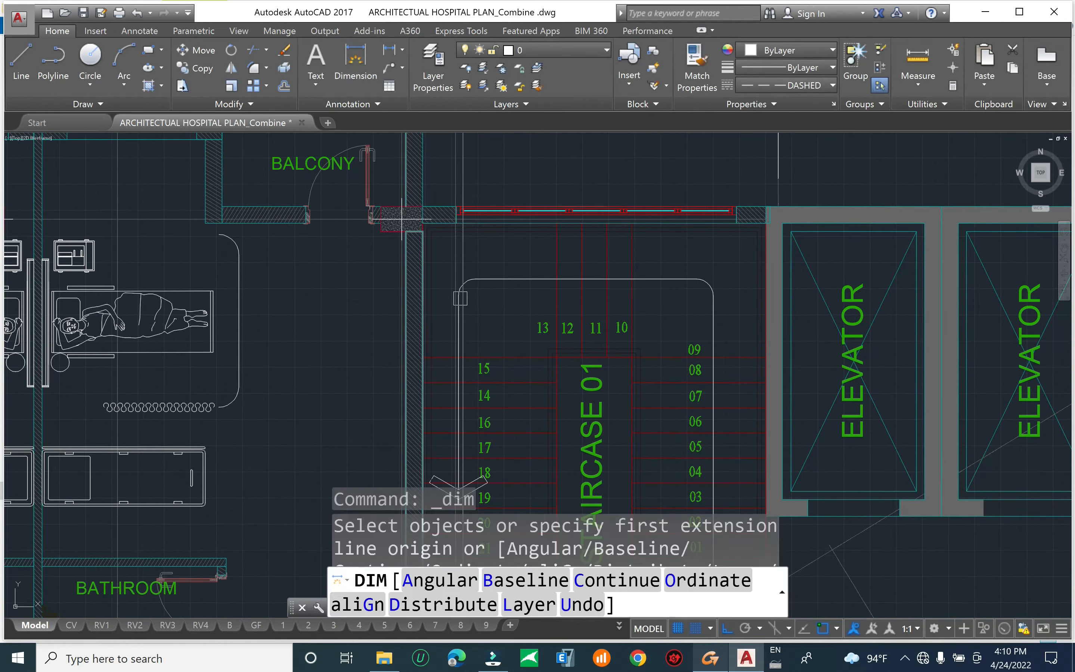
key(Return)
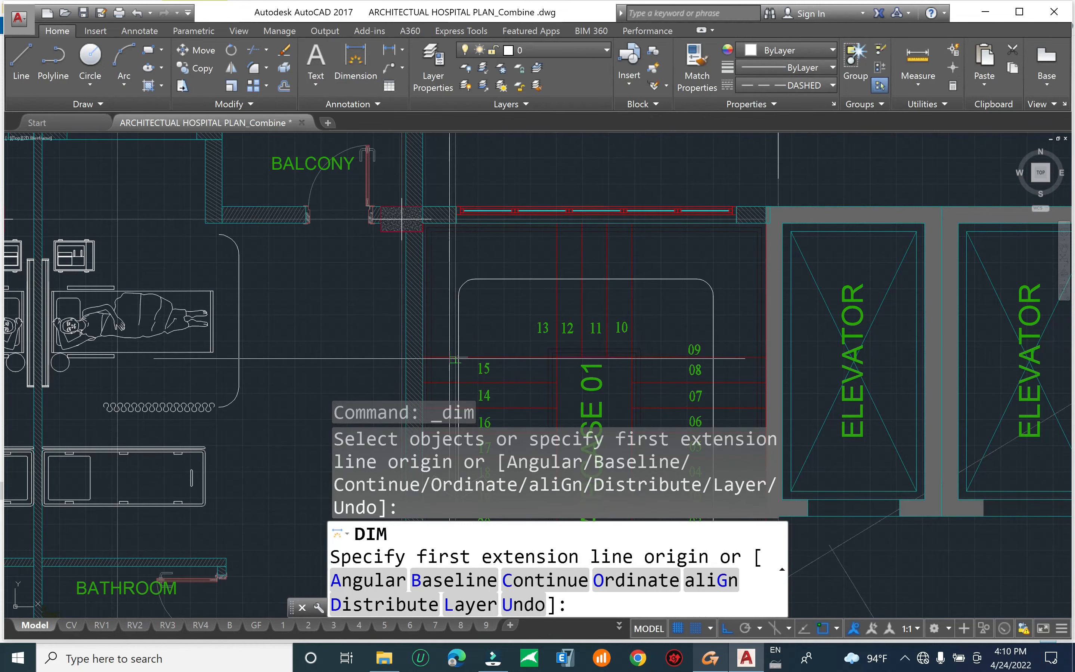
click(454, 358)
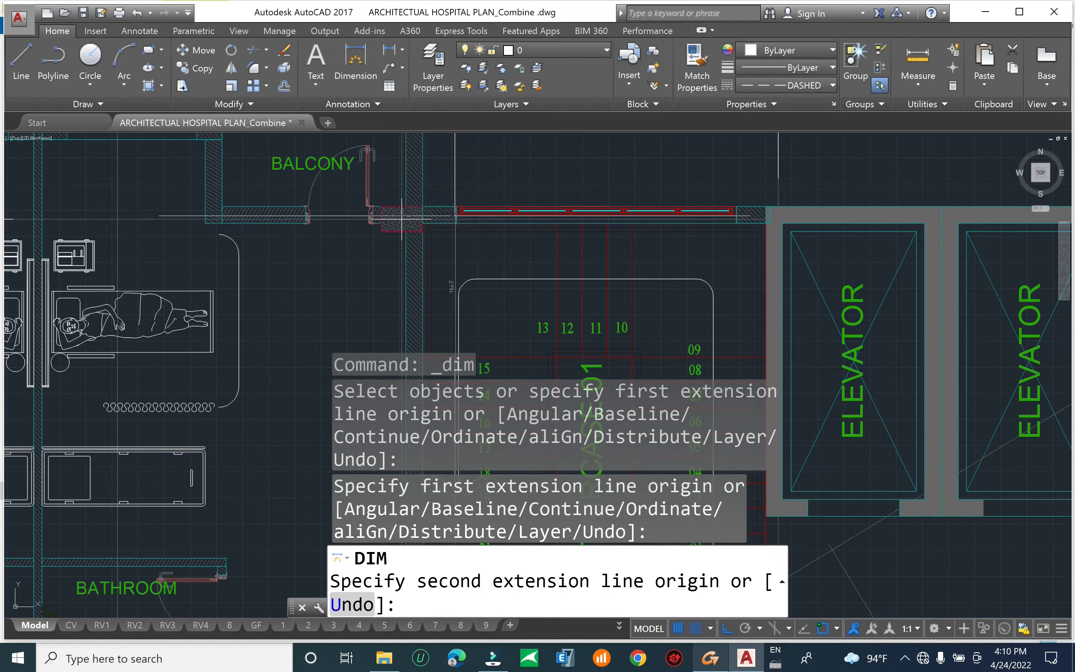
scroll(402, 218, up, 2)
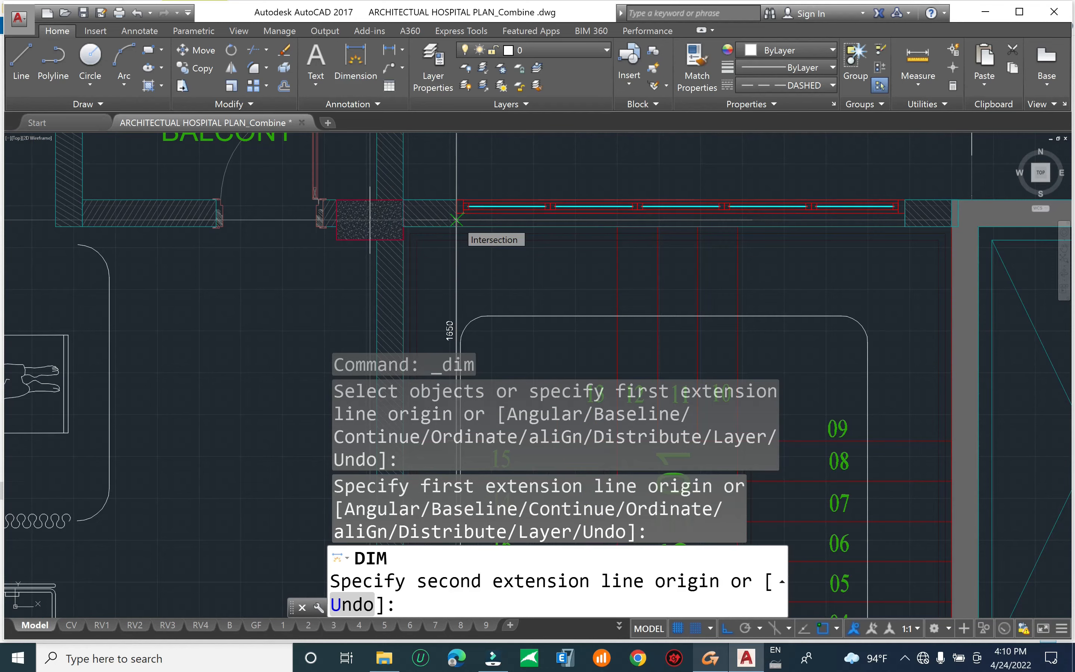
key(Escape)
key(Escape)
key(Escape)
Switch back to Advance Design and extrude the lower beam by the vector 0, -1.65, 0 into a 30 cm C25/30 shell, preserving the base beam
key(alt+Tab)
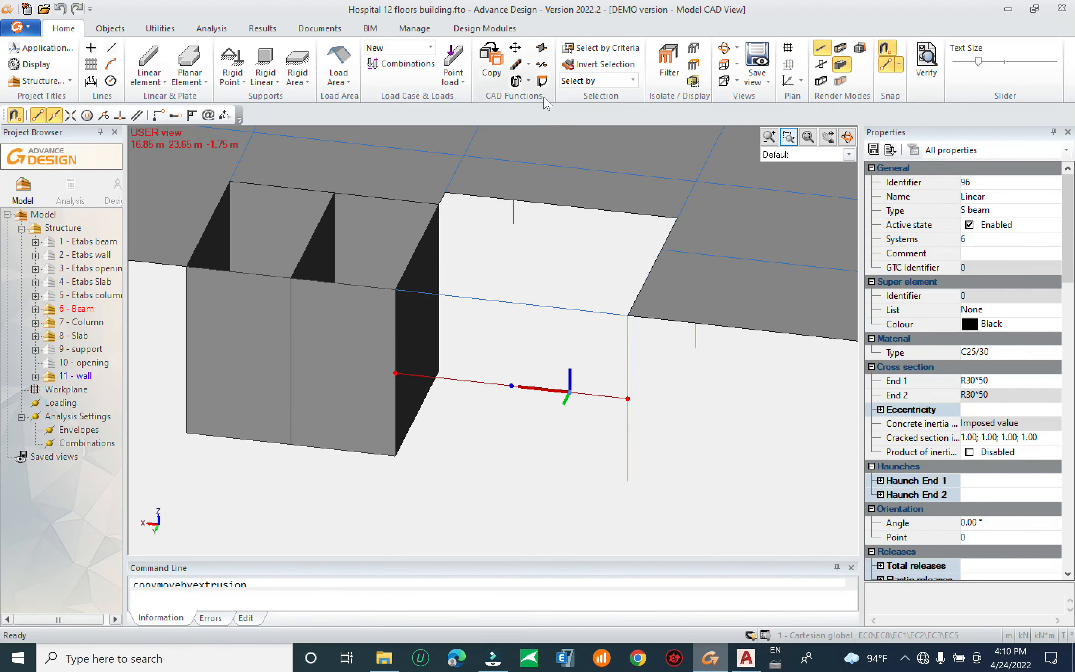
click(517, 81)
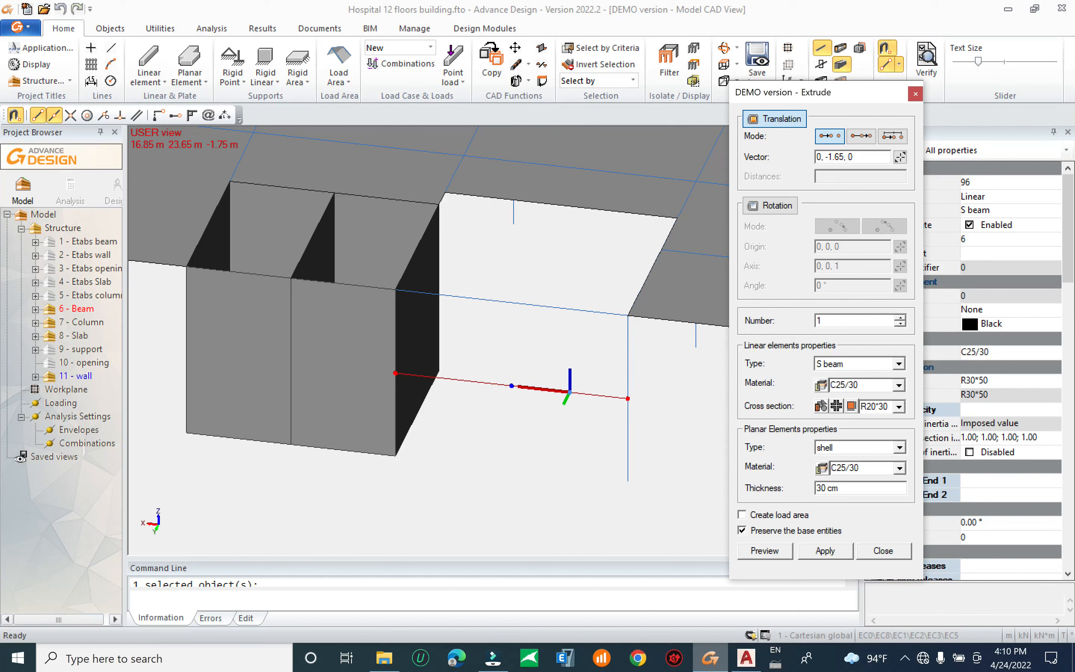
click(766, 552)
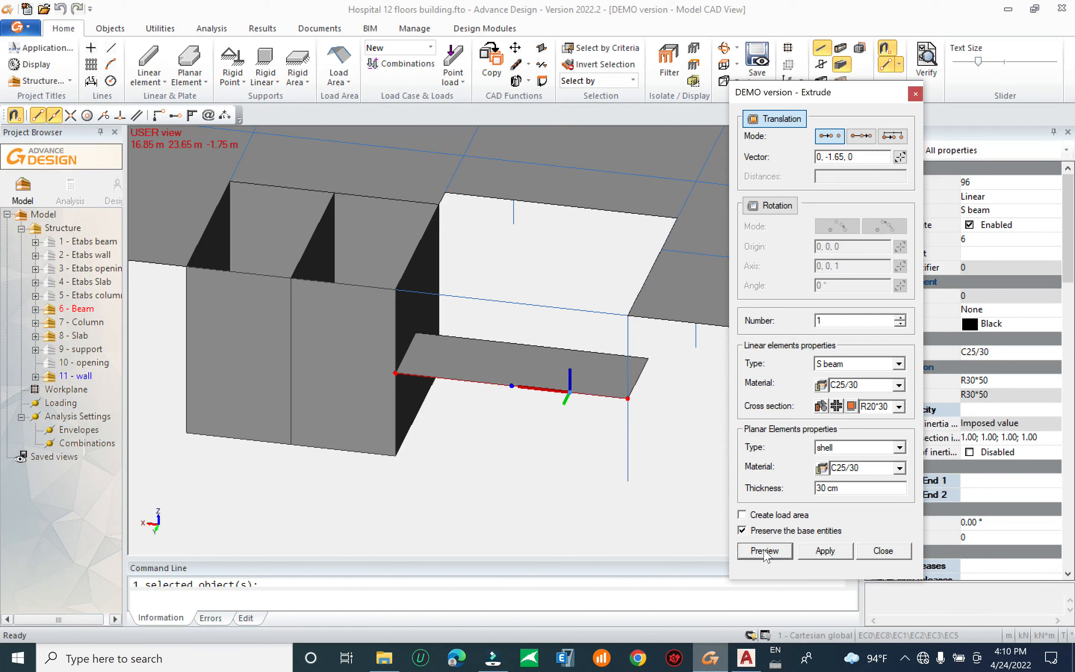
click(826, 551)
click(883, 551)
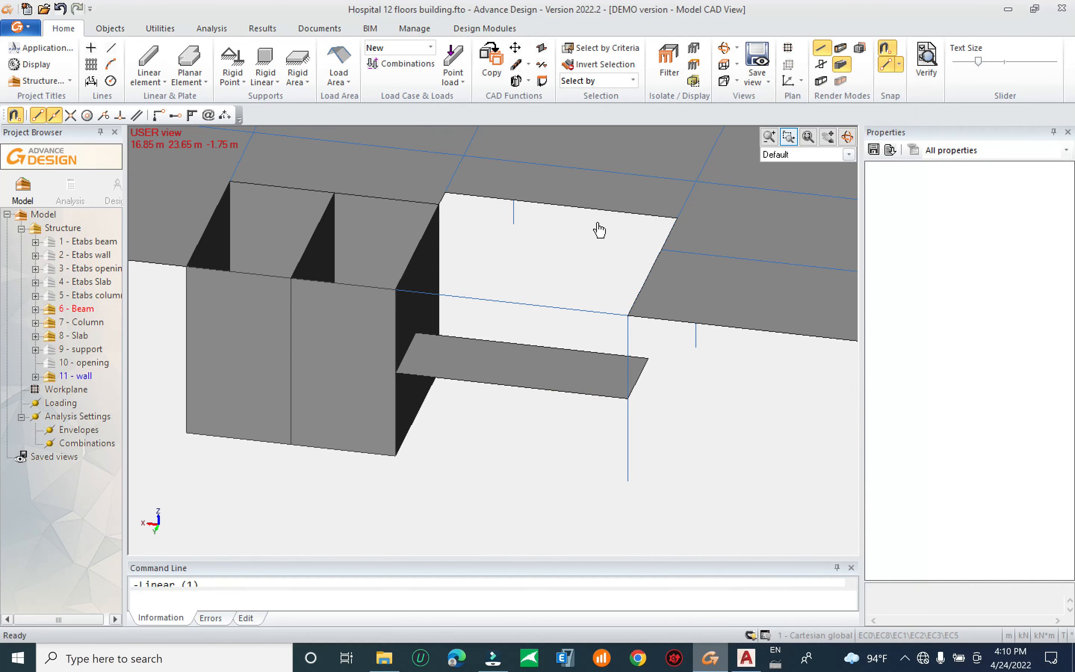
middle_drag(608, 217, 422, 362)
click(431, 312)
key(Escape)
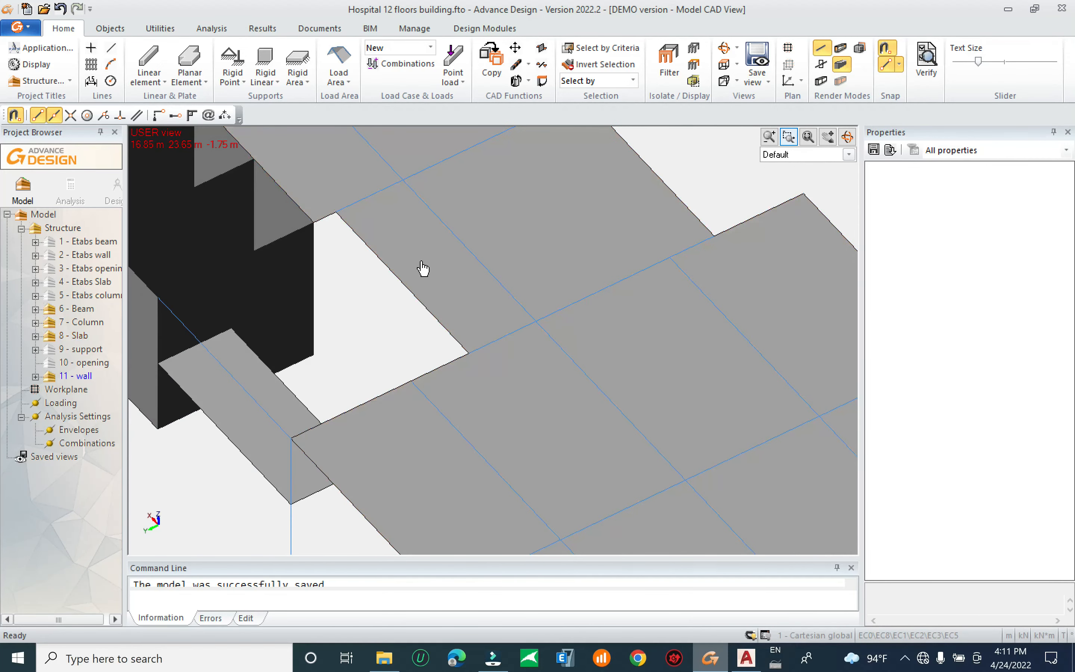
middle_drag(491, 229, 524, 294)
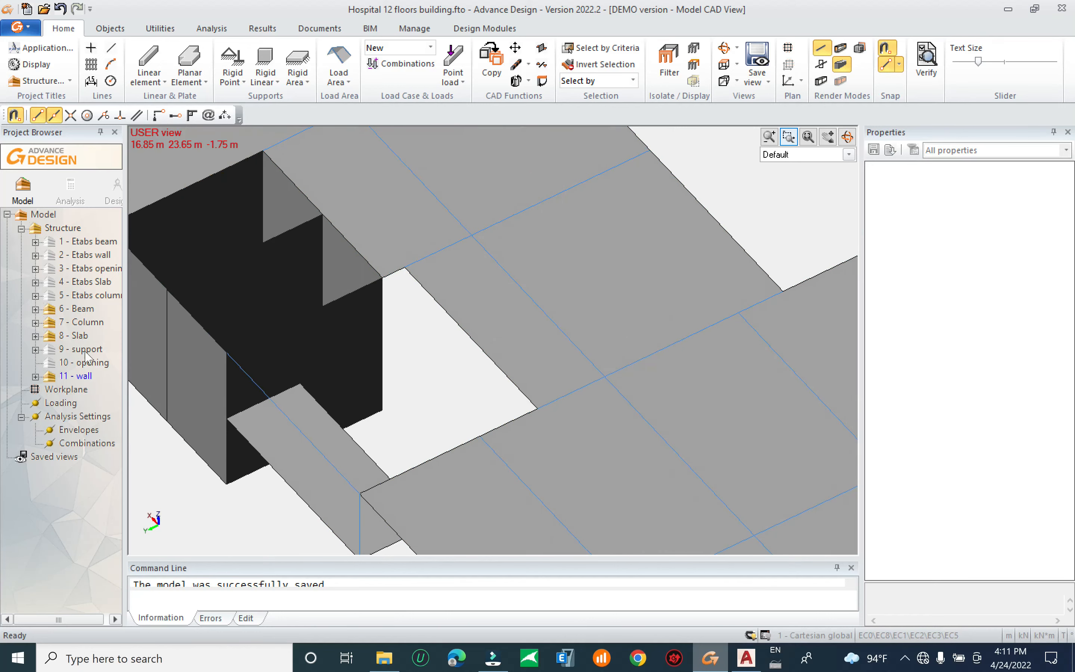
click(81, 337)
key(space)
click(522, 297)
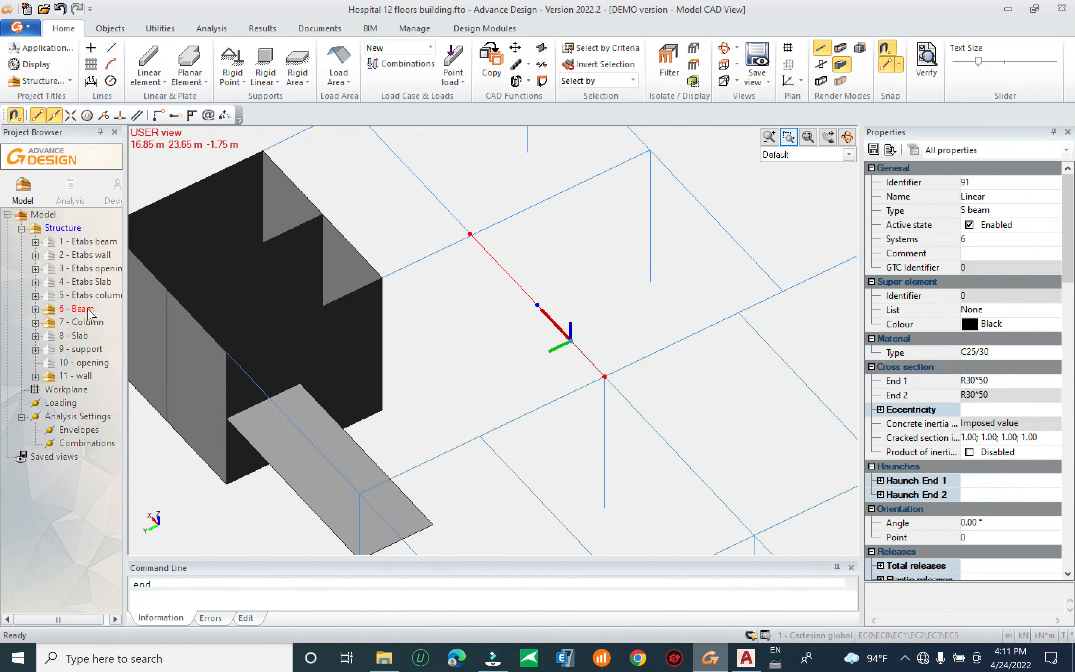
click(81, 335)
key(space)
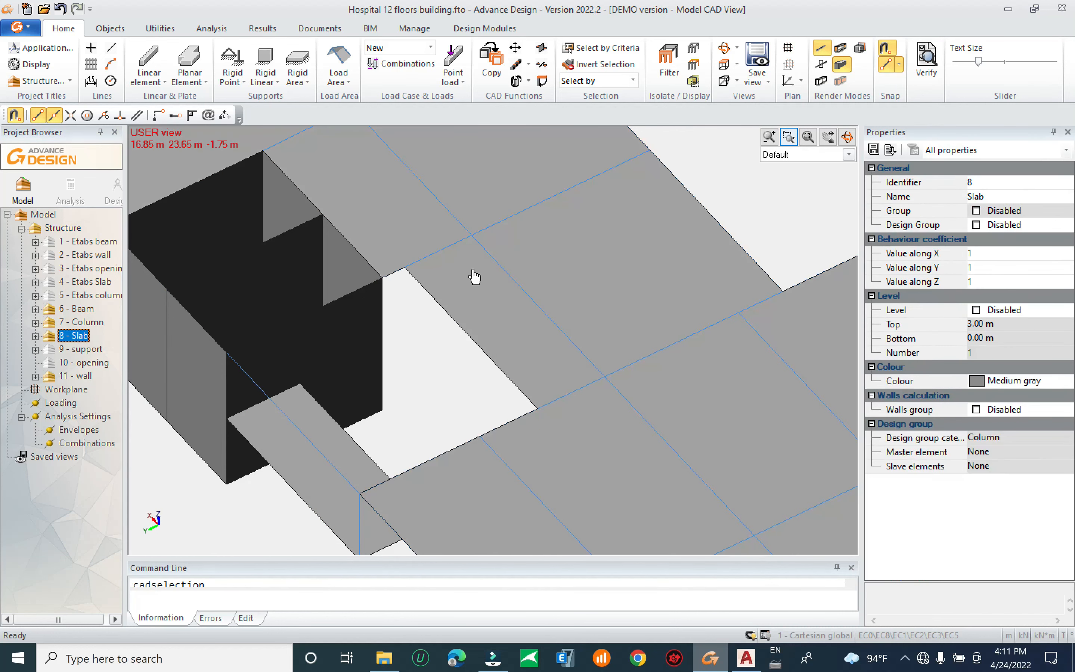
click(460, 197)
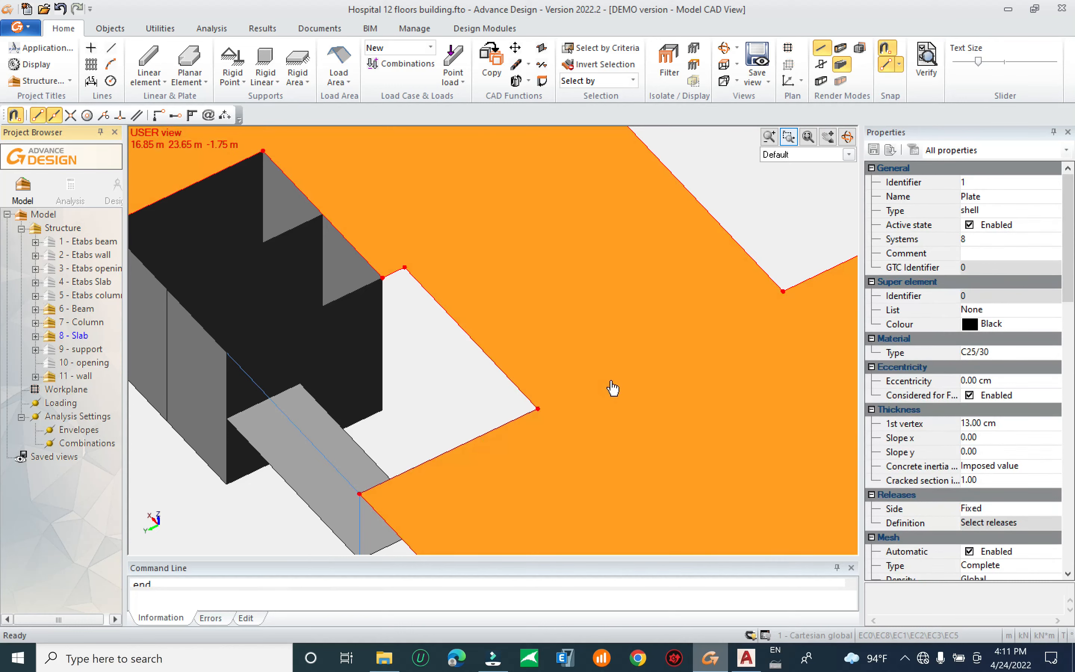
key(Escape)
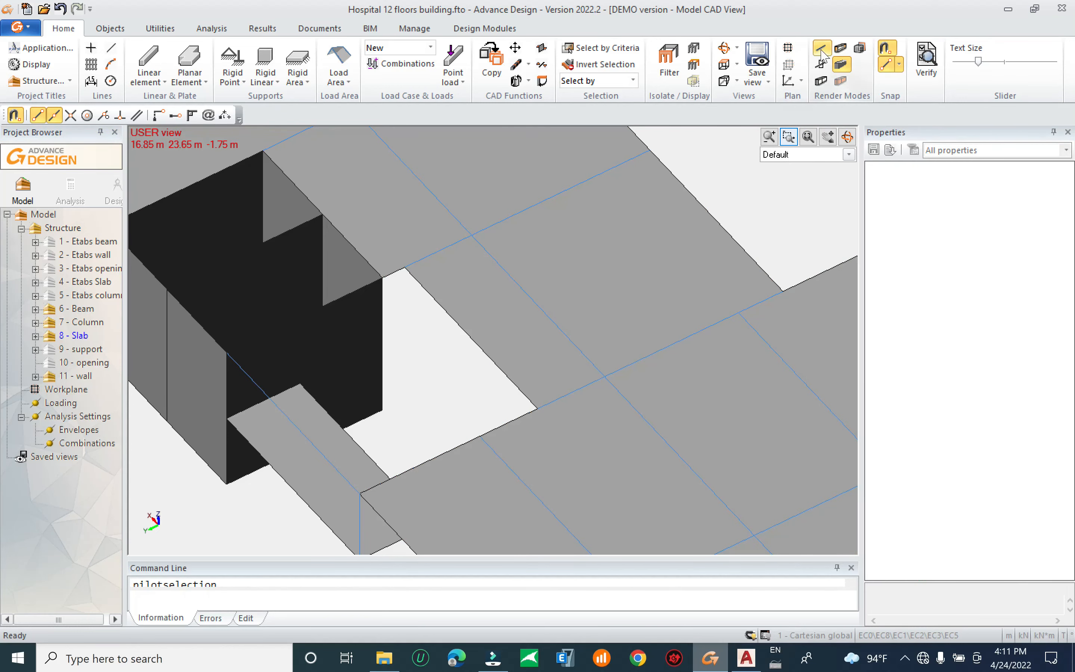
Show the model in wireframe and copy the beam nearest the stair opening from its column-line end onto the slab opening's edge
click(840, 47)
drag(459, 197, 620, 393)
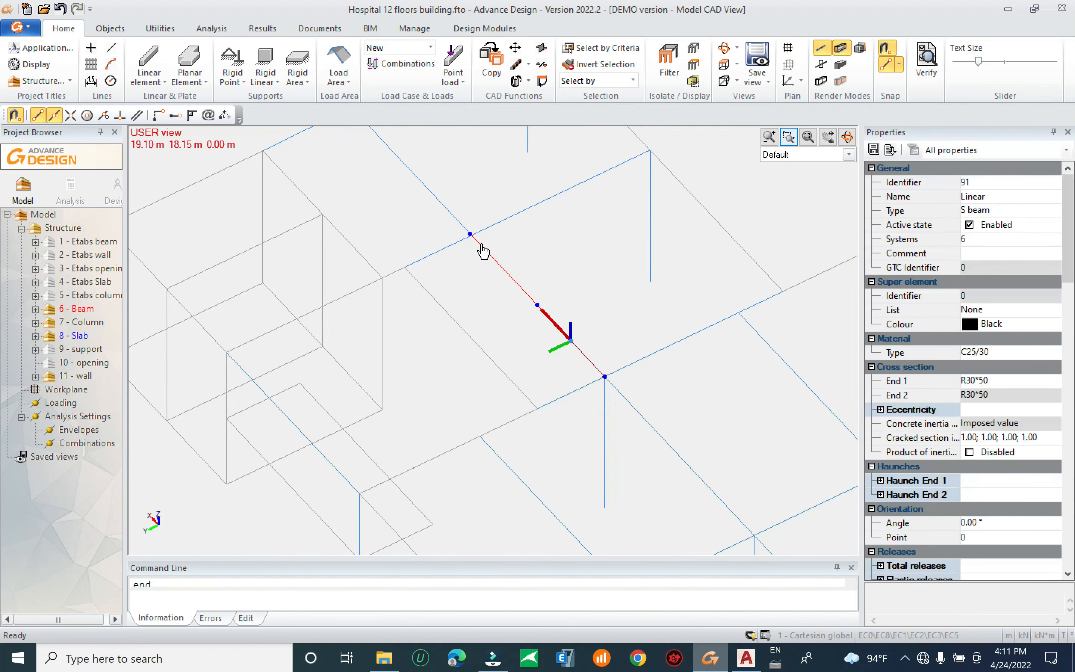
click(470, 233)
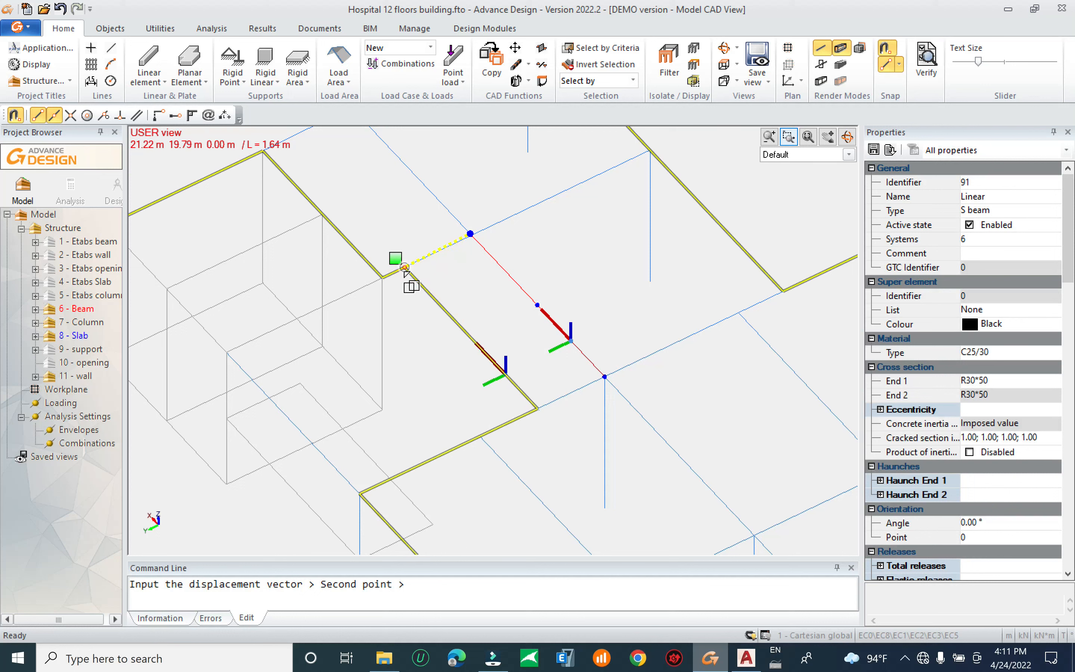
key(Escape)
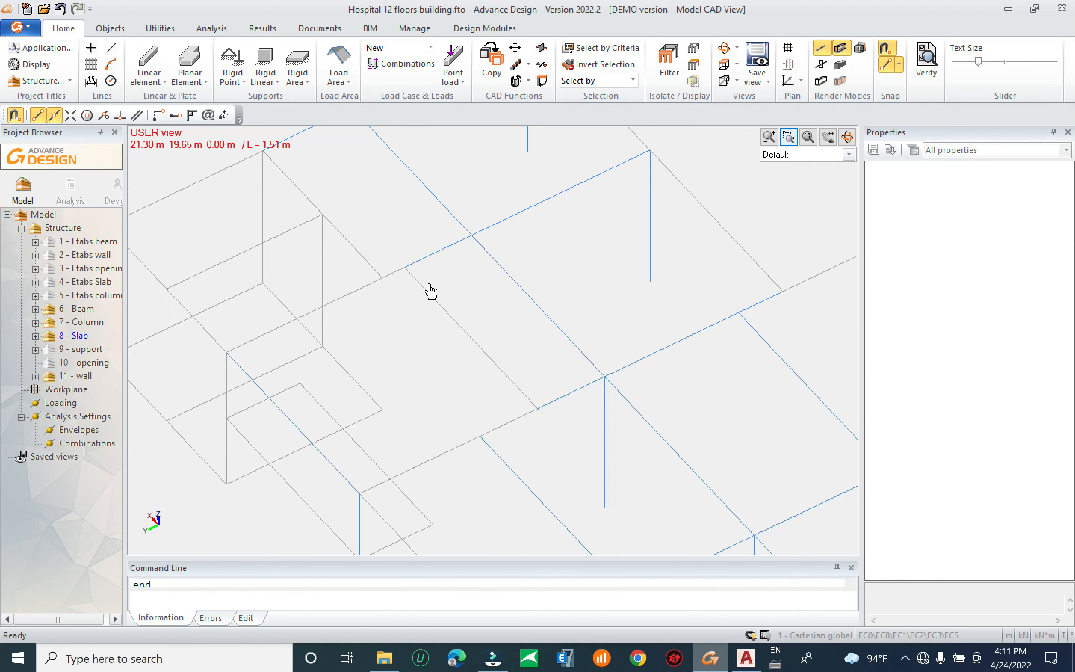
Display the elements with their solid sections and set the cross section of the beam on the opening's edge to R20*40
click(821, 81)
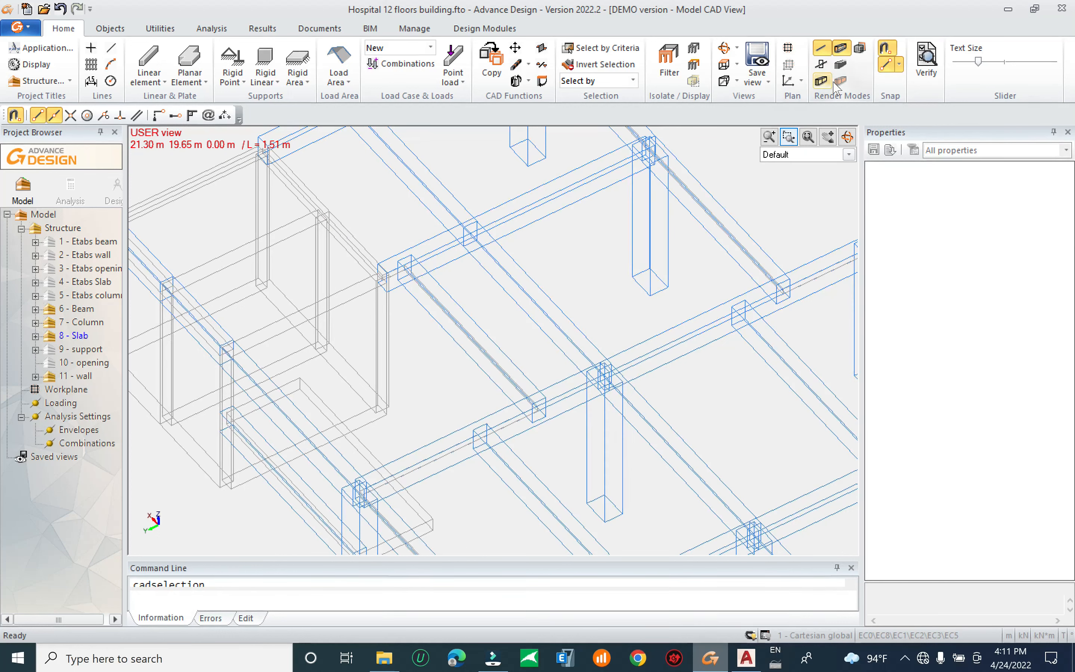
click(840, 80)
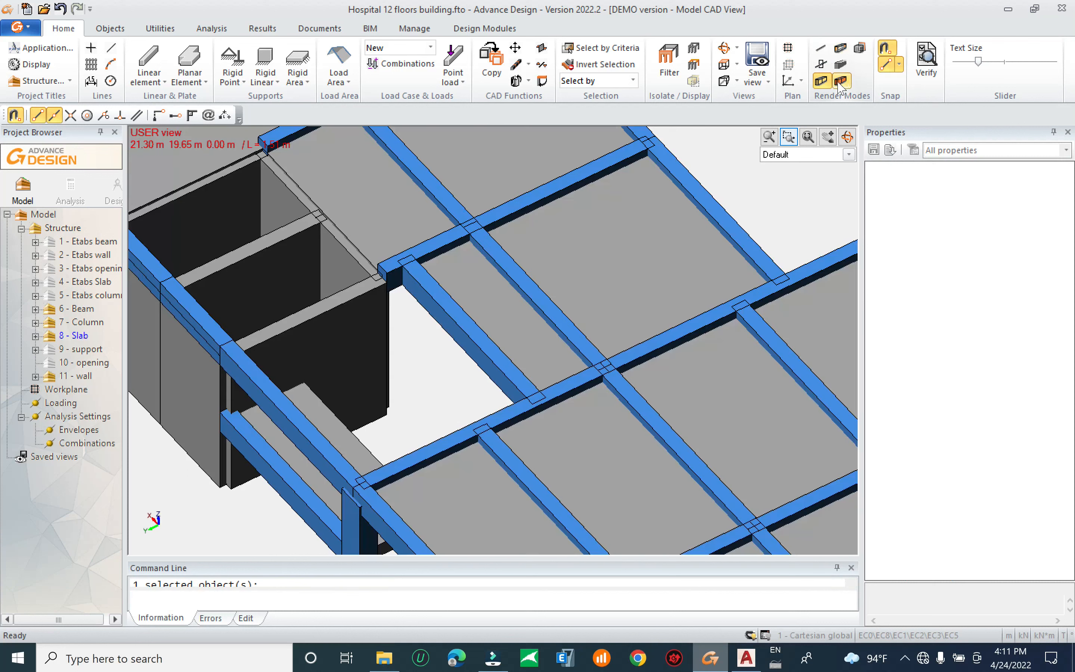
click(445, 336)
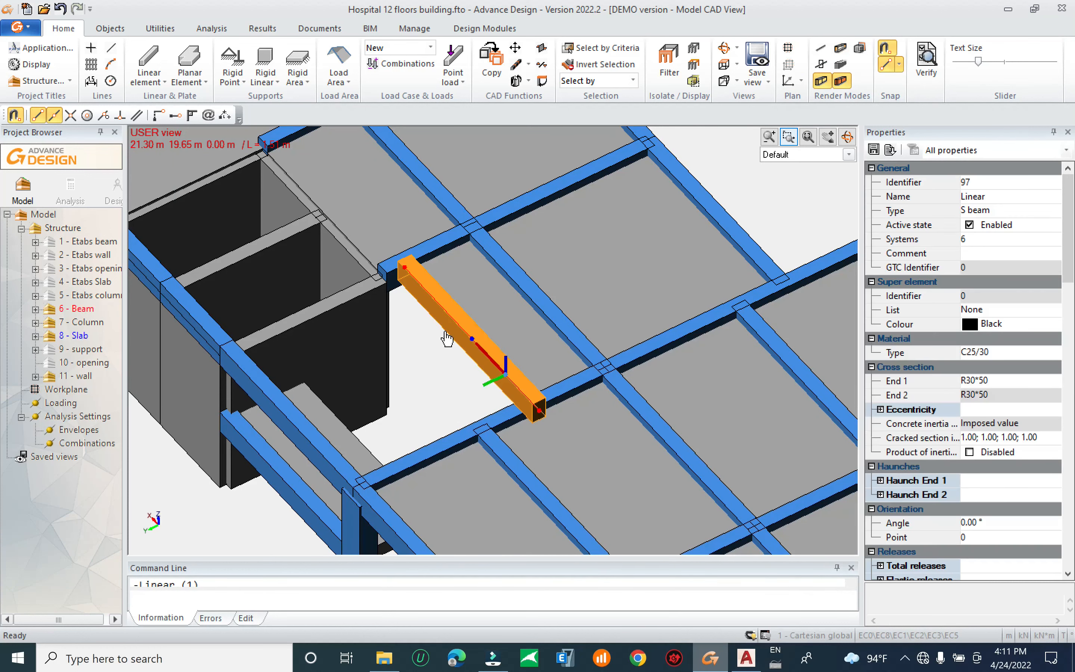
click(1008, 382)
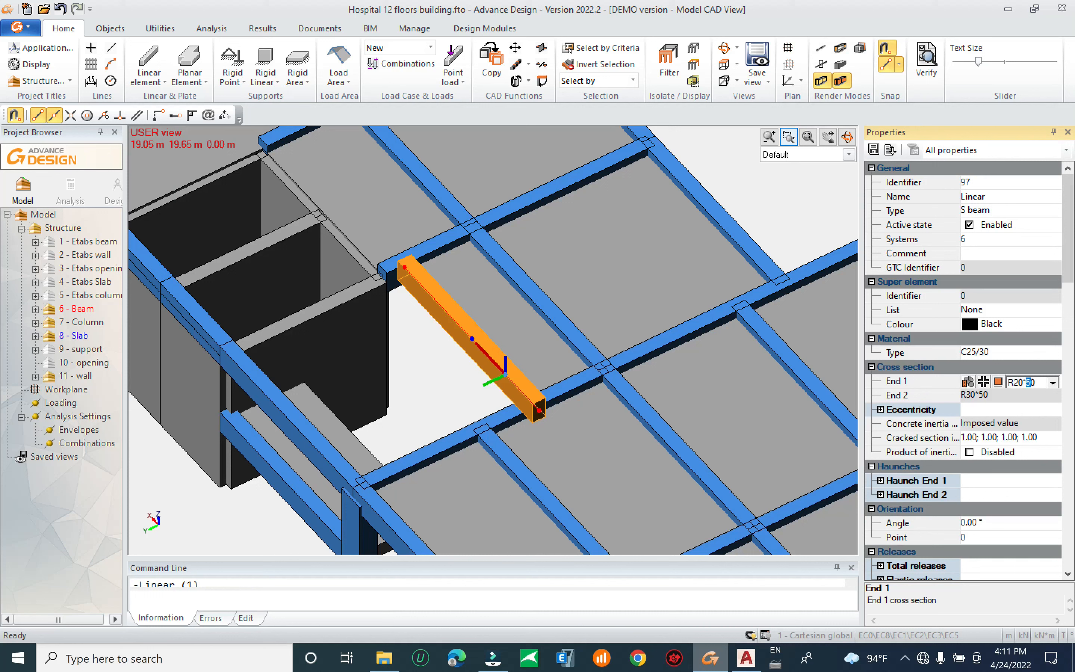
key(Return)
Copy the R20*40 opening-edge beam once, 3.5 m straight downward
shift+middle_drag(507, 392, 590, 352)
click(491, 63)
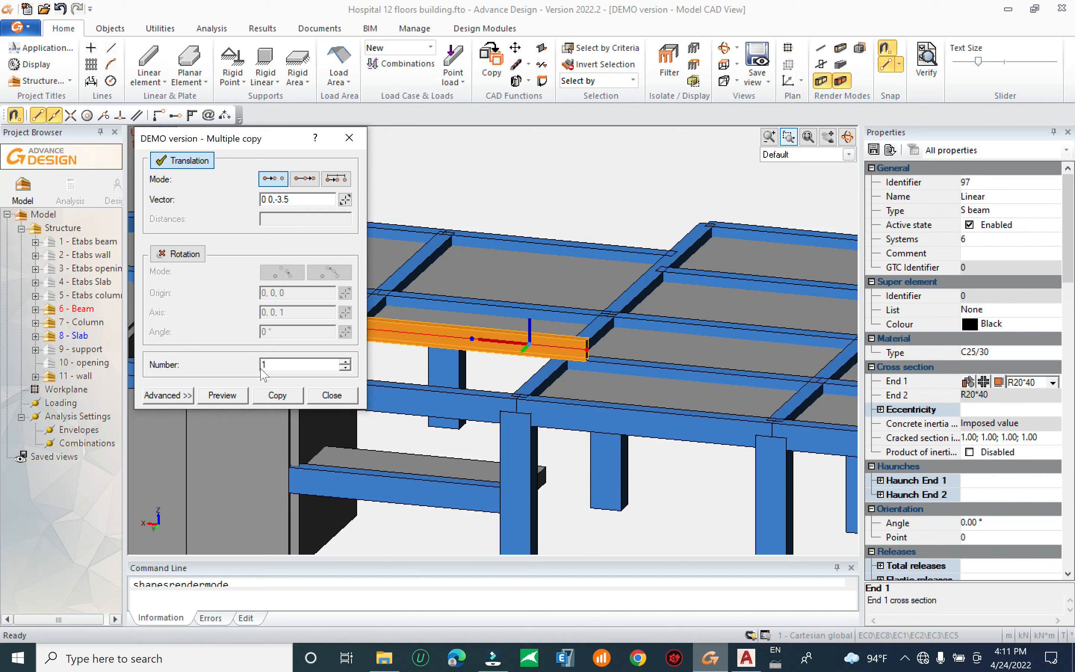
click(279, 396)
click(282, 397)
click(332, 395)
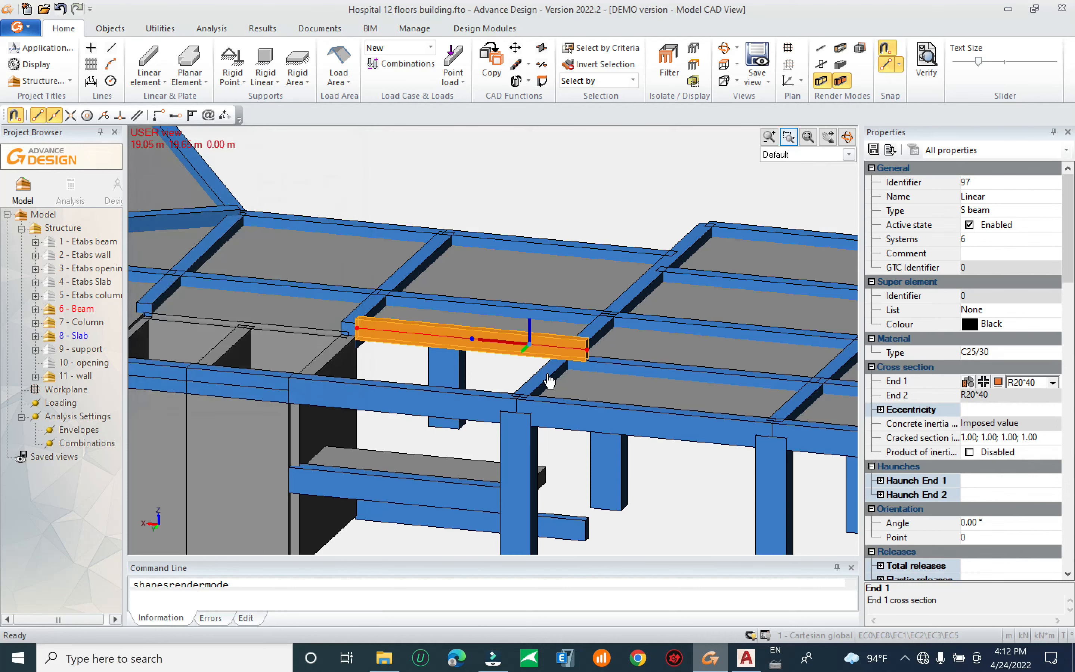
Show the model in wireframe with the beams and slab edges around the stair opening
middle_drag(604, 364, 555, 327)
middle_drag(481, 360, 490, 306)
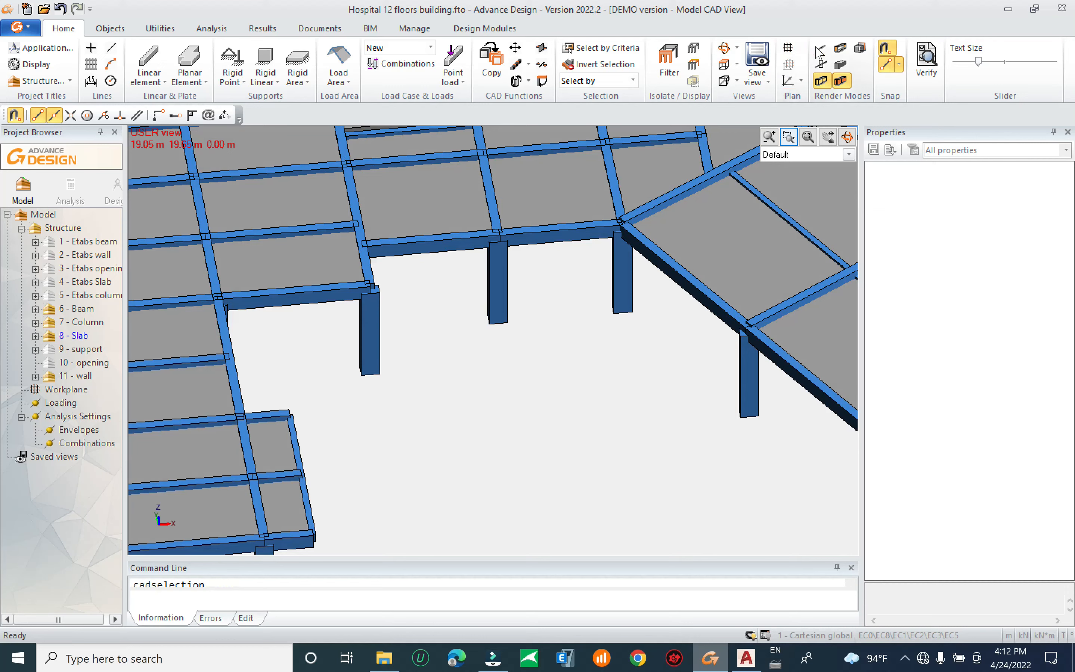
click(840, 64)
click(840, 48)
middle_drag(533, 267, 270, 147)
Draw the lower stair slab as a 16 cm thick planar element from one half of the lower beam to the landing's facing edge
click(189, 60)
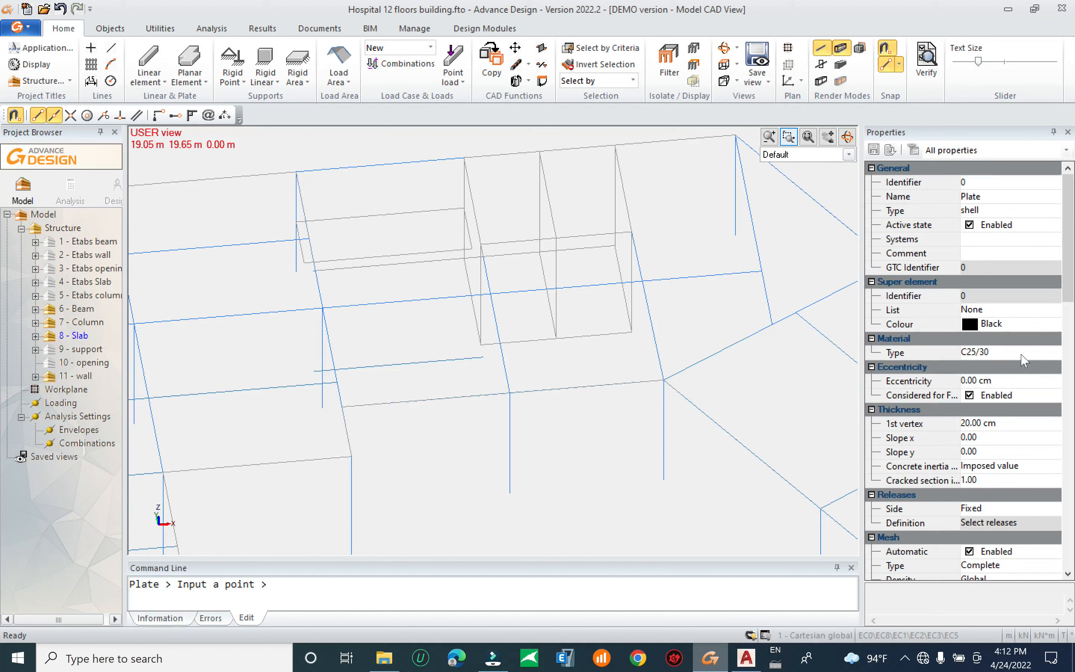
click(1021, 353)
scroll(1015, 378, down, 1)
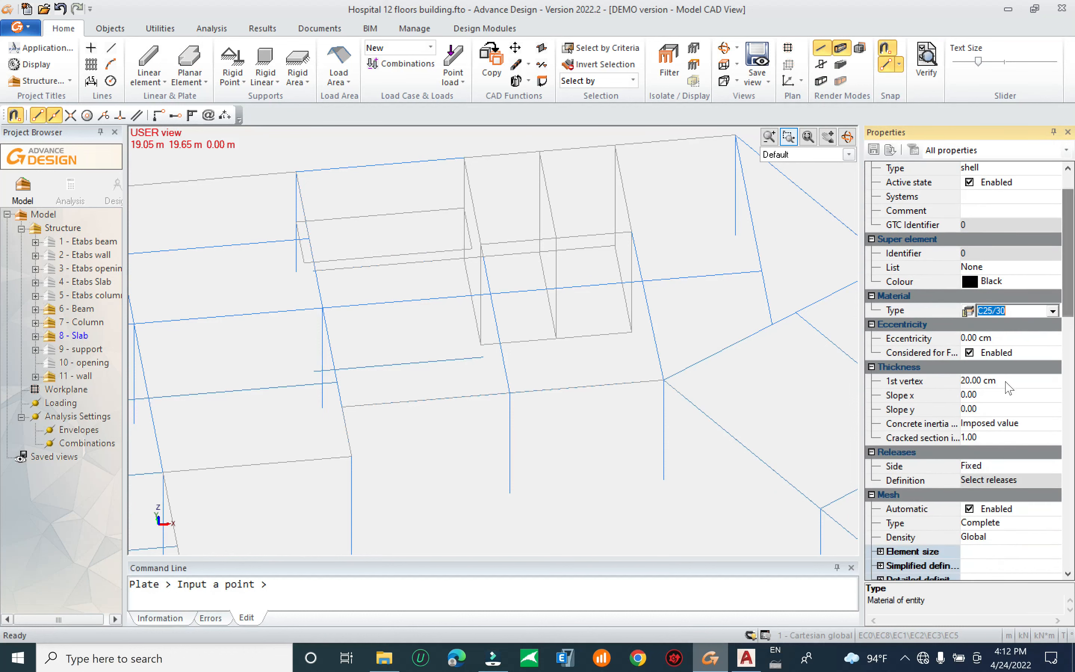
key(Tab)
click(974, 424)
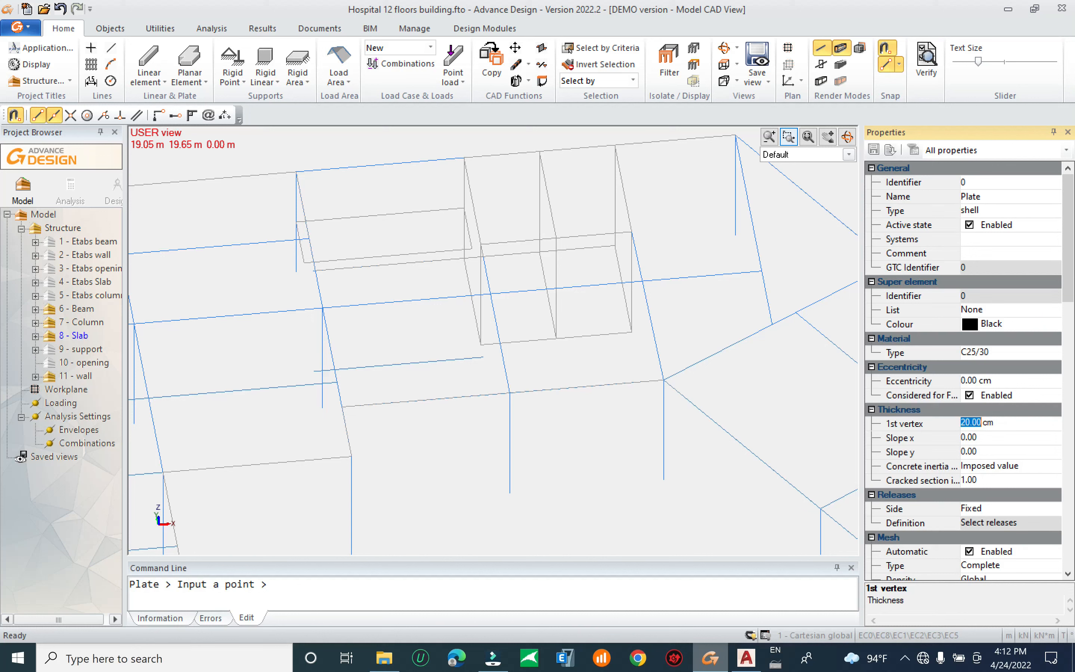
key(Return)
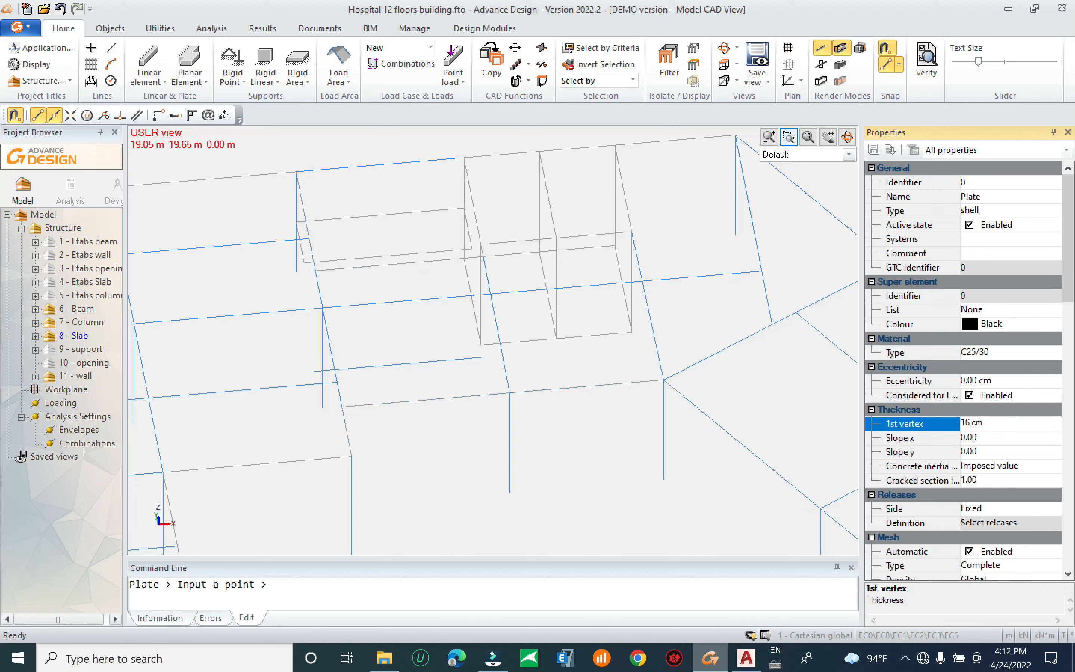
click(976, 440)
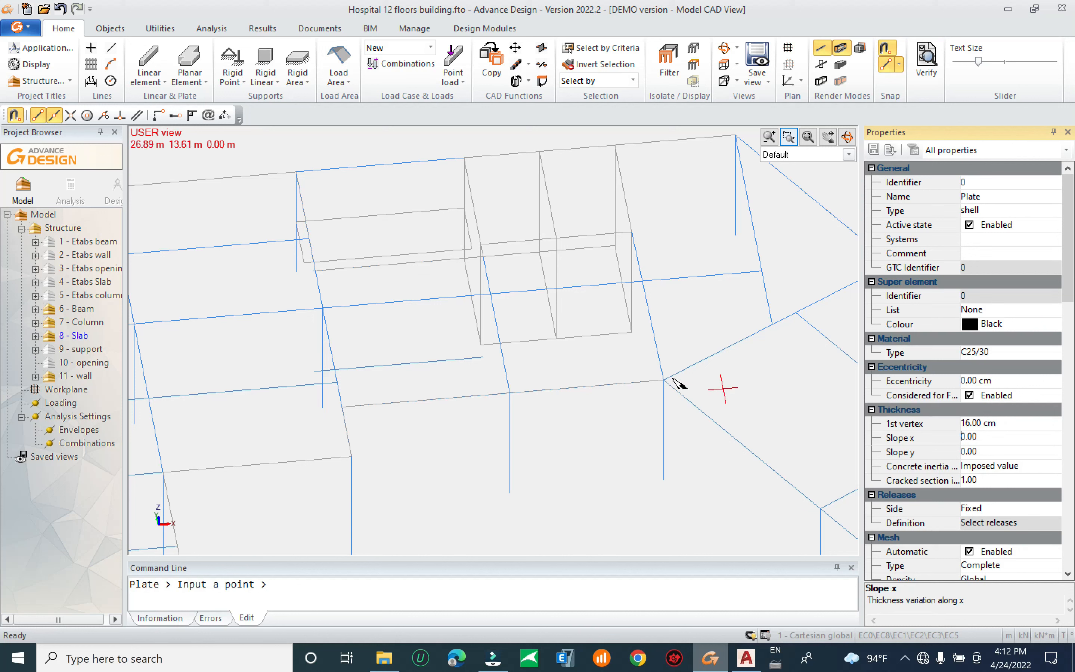
click(483, 358)
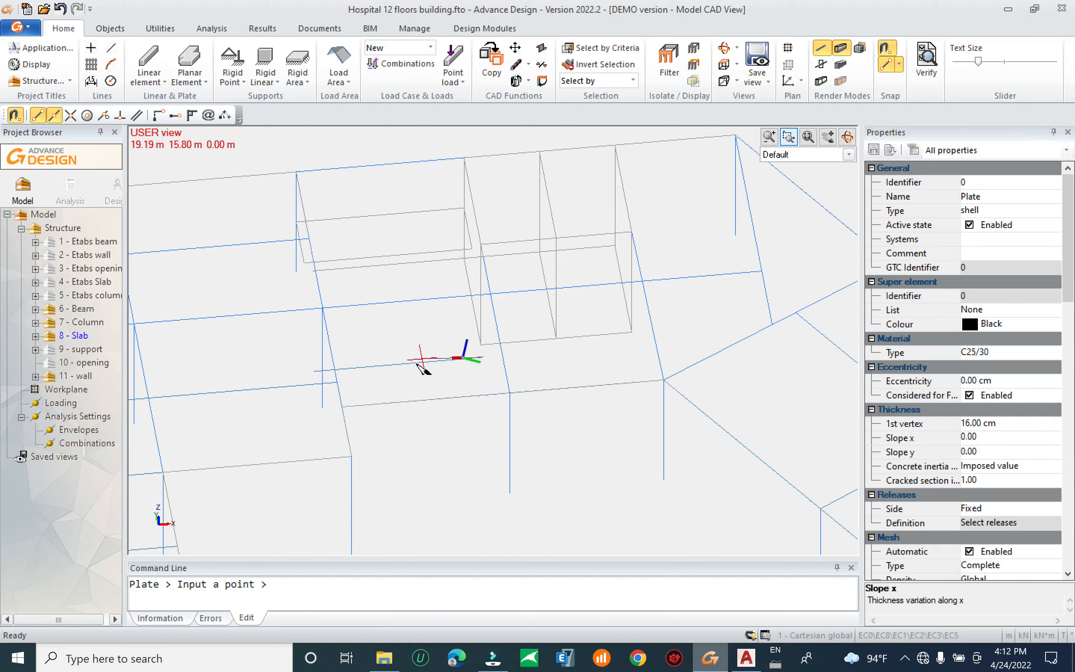
click(399, 364)
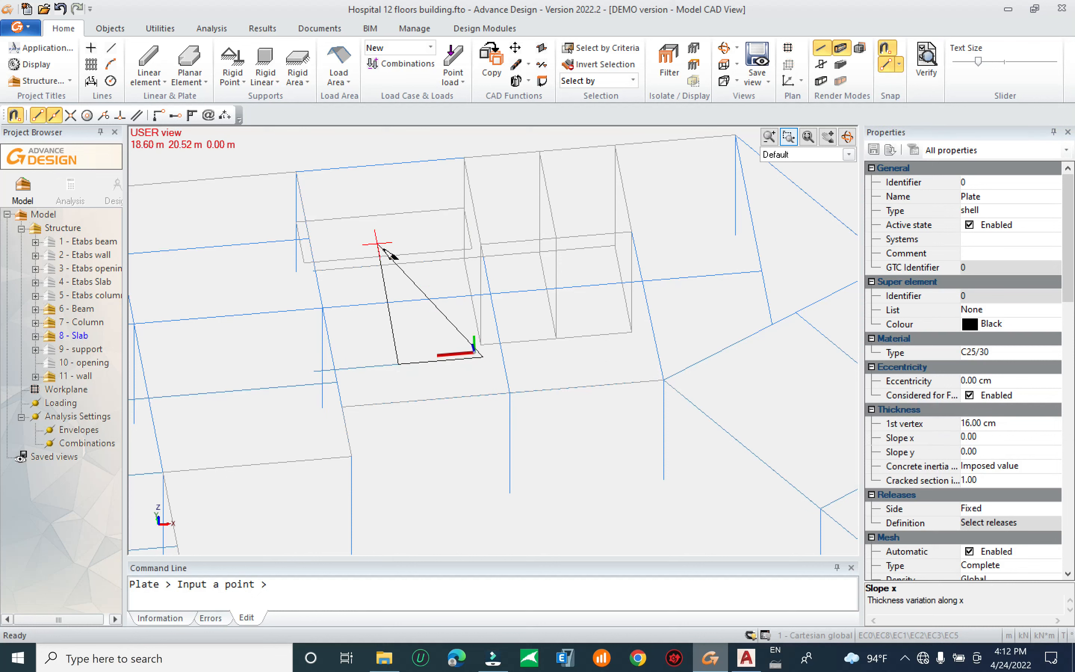
click(398, 257)
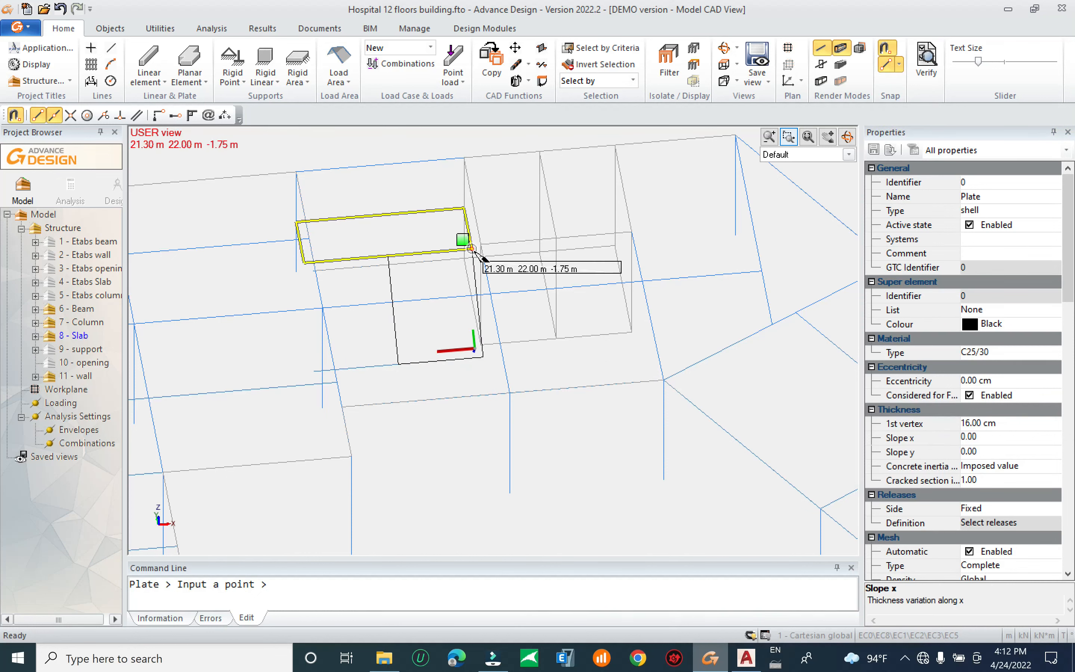
click(472, 249)
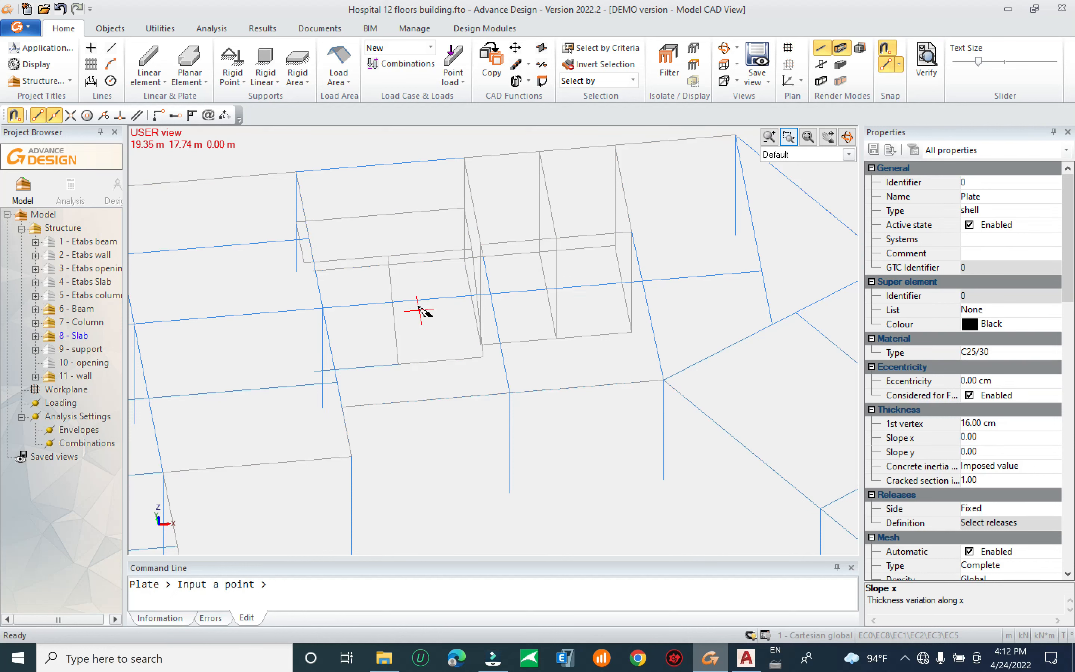
click(323, 307)
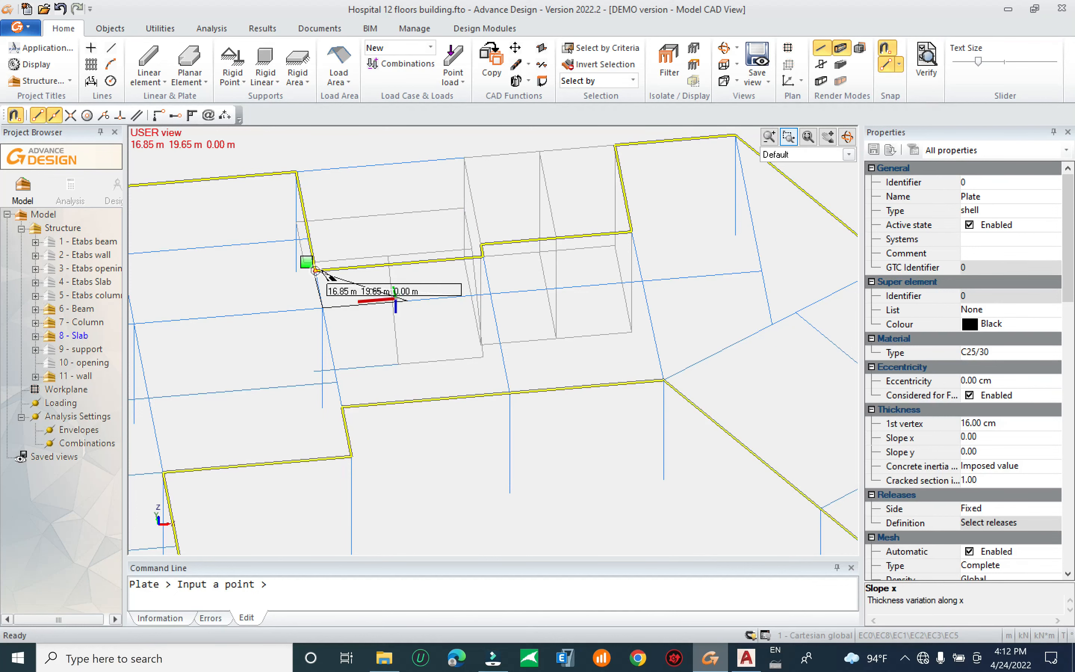
click(315, 270)
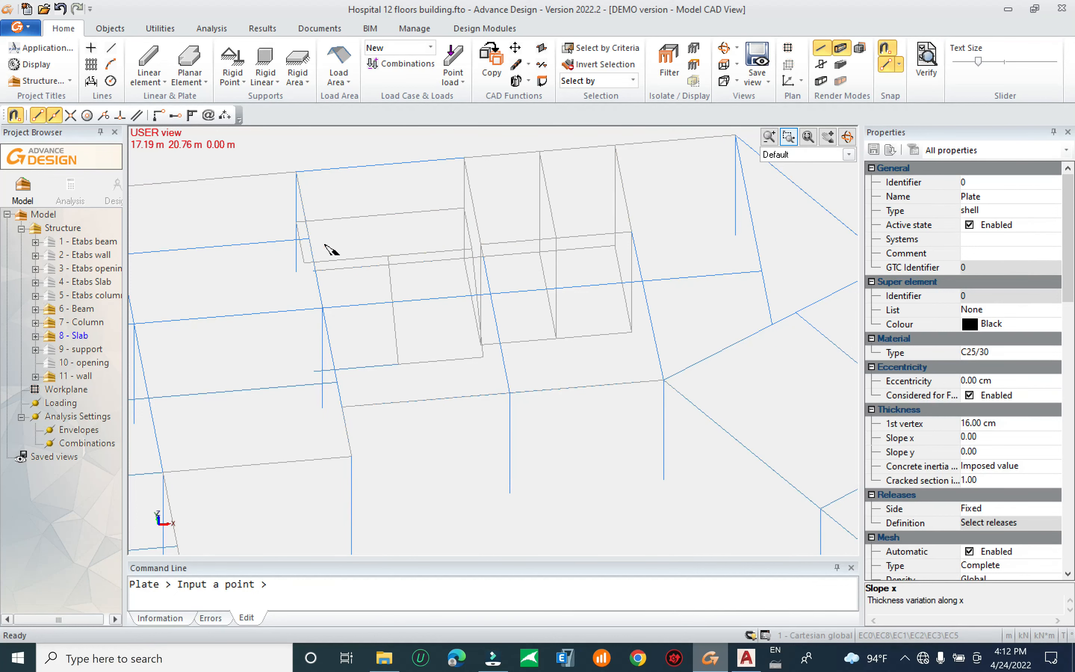
shift+middle_drag(341, 298, 380, 402)
key(Escape)
Draw the upper stair slab as a planar element from the column-line beam's midpoint and end to the other half of the landing's edge
scroll(387, 247, up, 3)
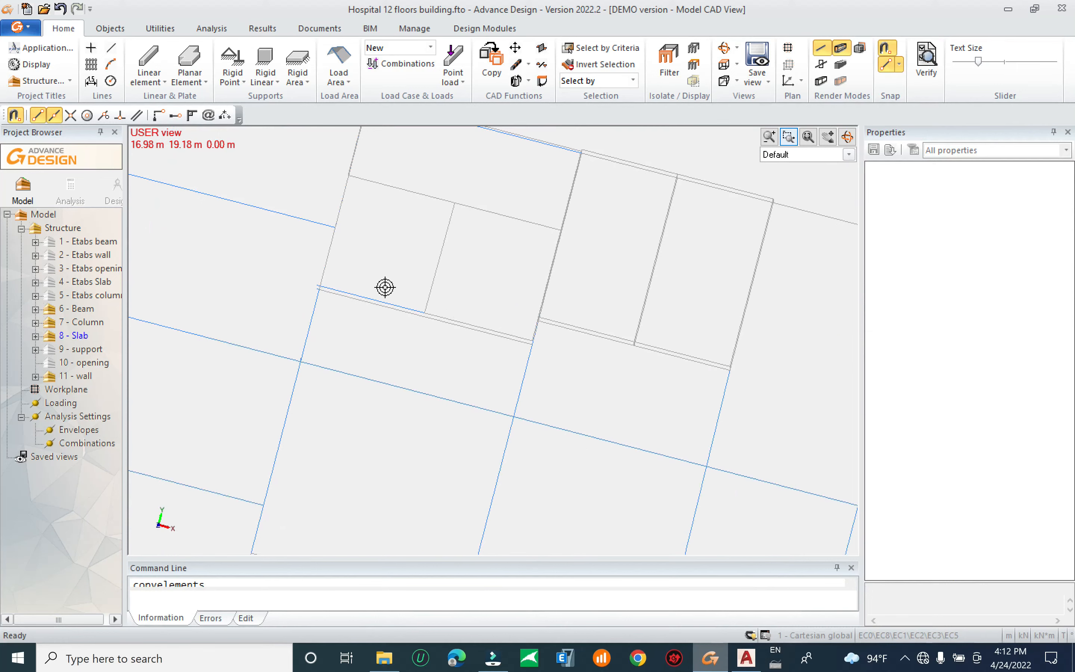
shift+middle_drag(422, 239, 403, 194)
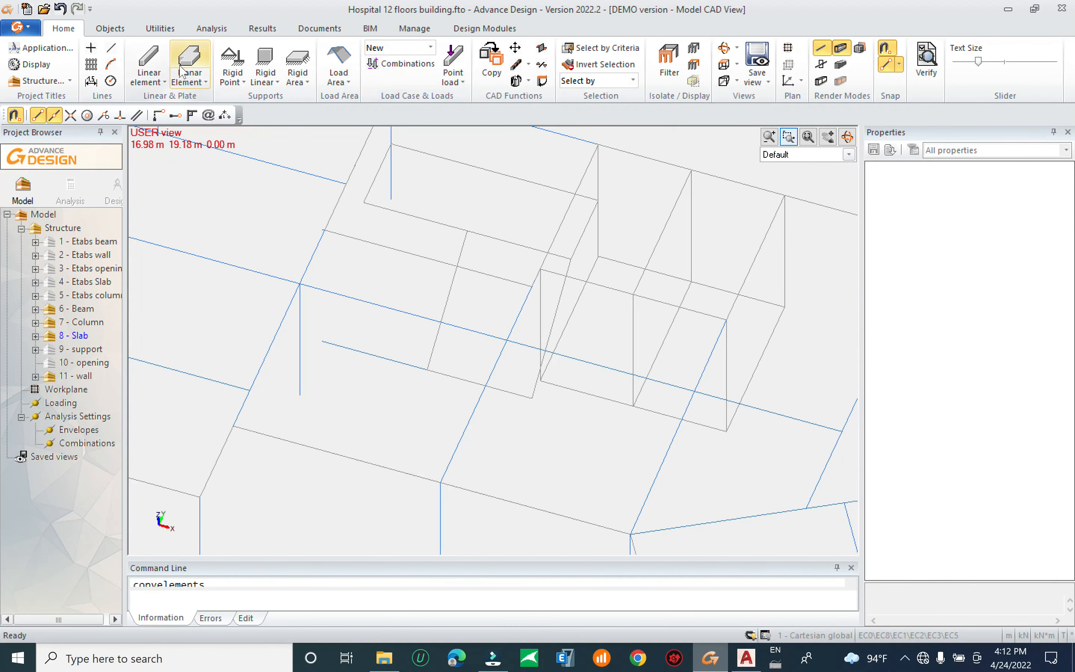
click(188, 57)
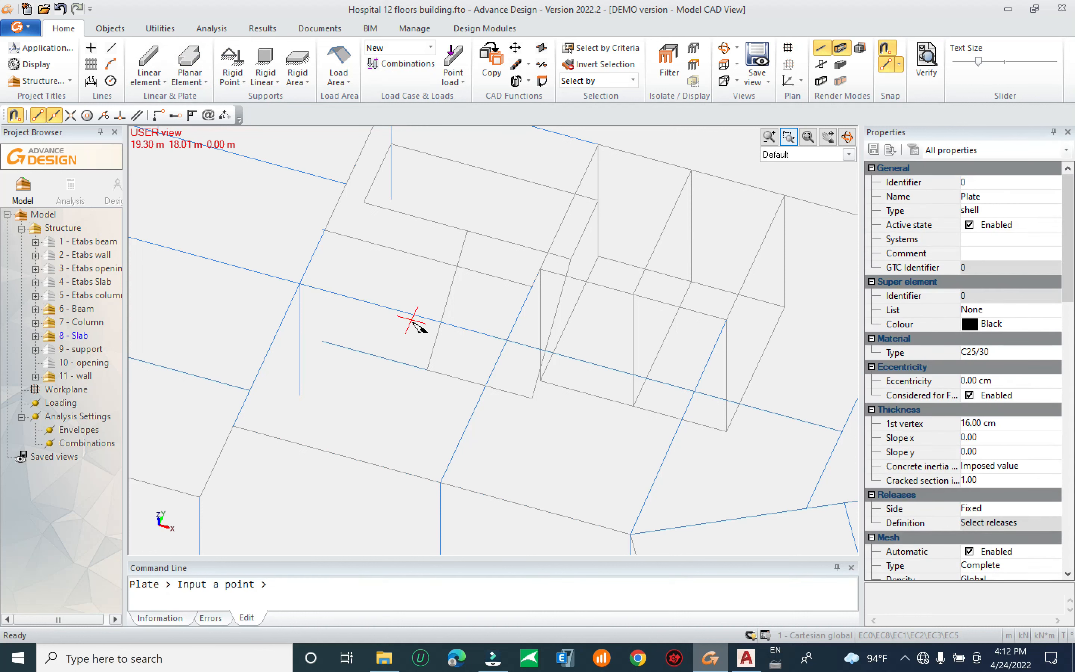
click(404, 312)
click(300, 283)
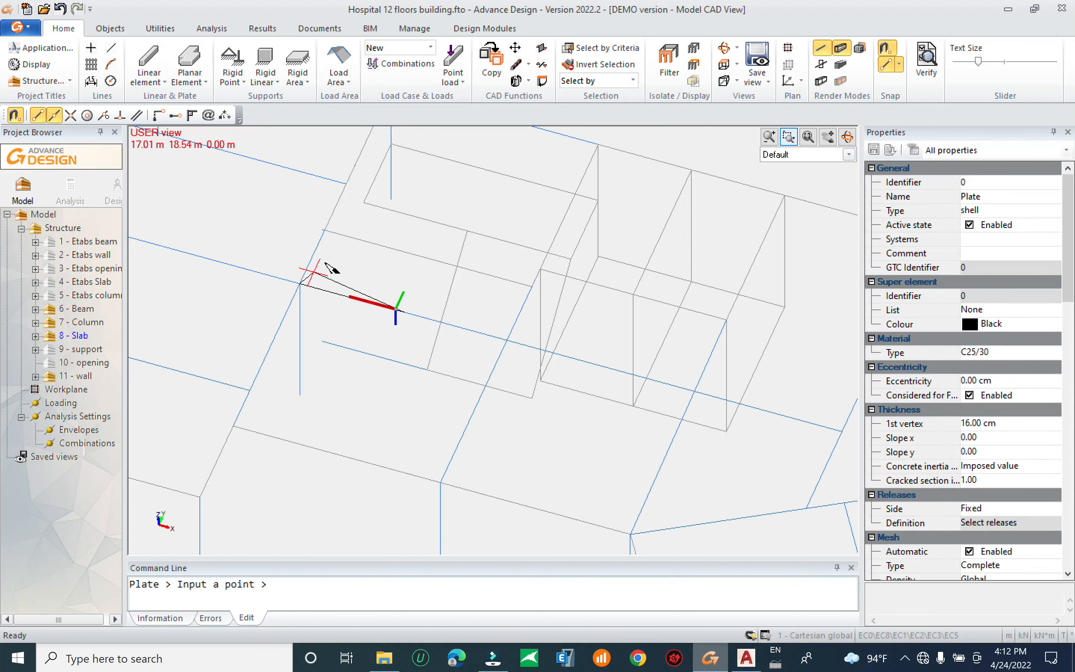
click(364, 205)
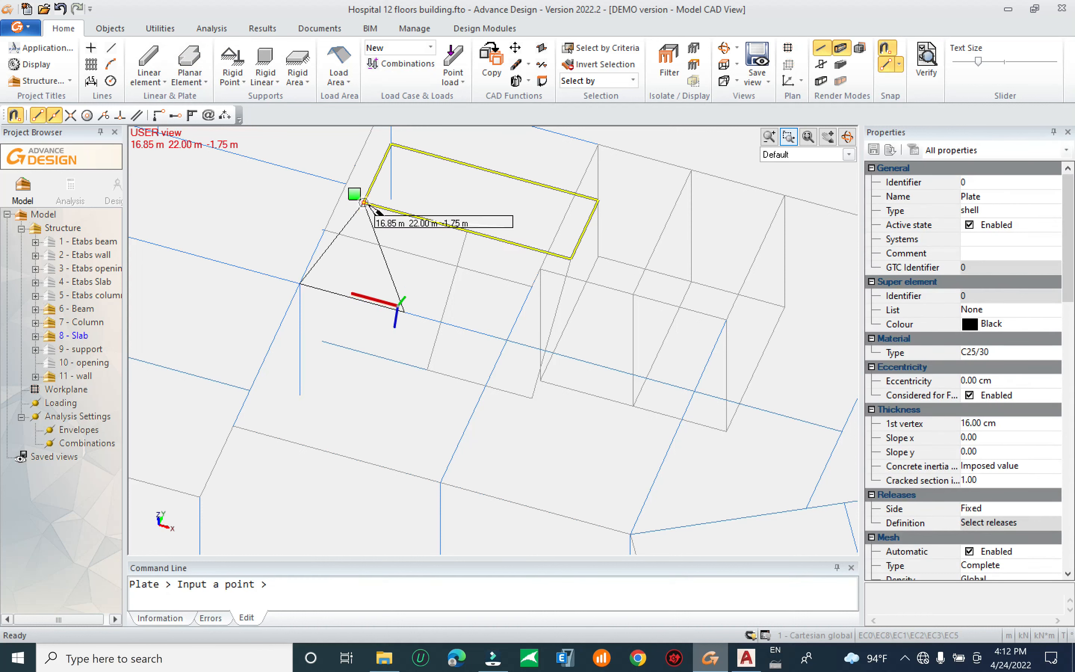
click(467, 231)
right_click(467, 231)
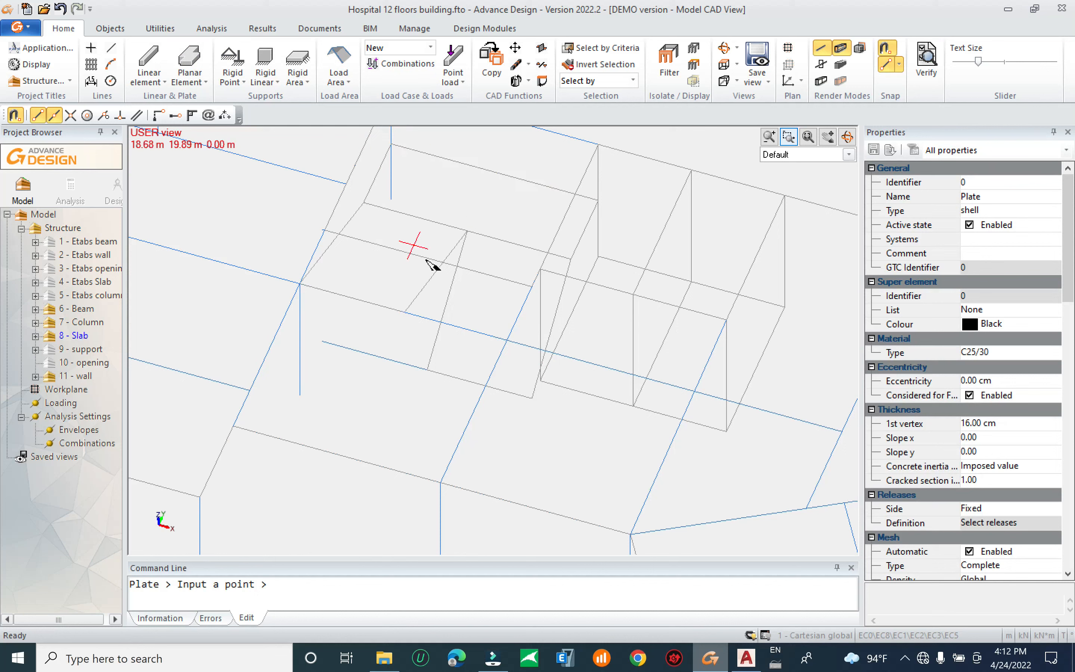
key(Escape)
drag(392, 354, 359, 381)
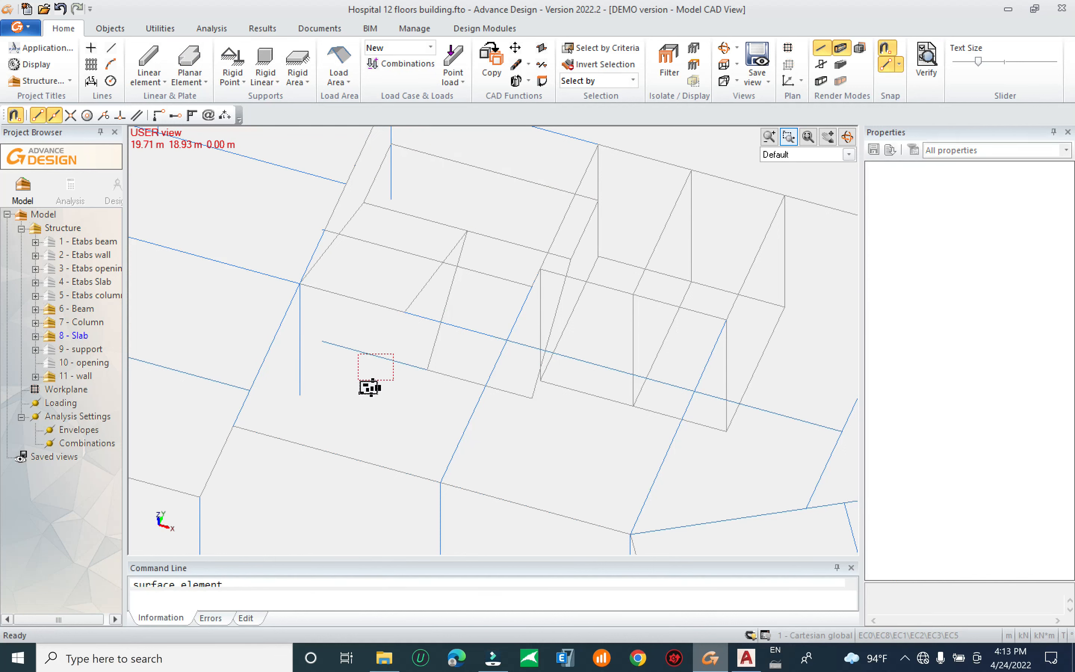
key(Escape)
shift+middle_drag(389, 387, 455, 377)
scroll(444, 362, down, 7)
drag(499, 147, 444, 164)
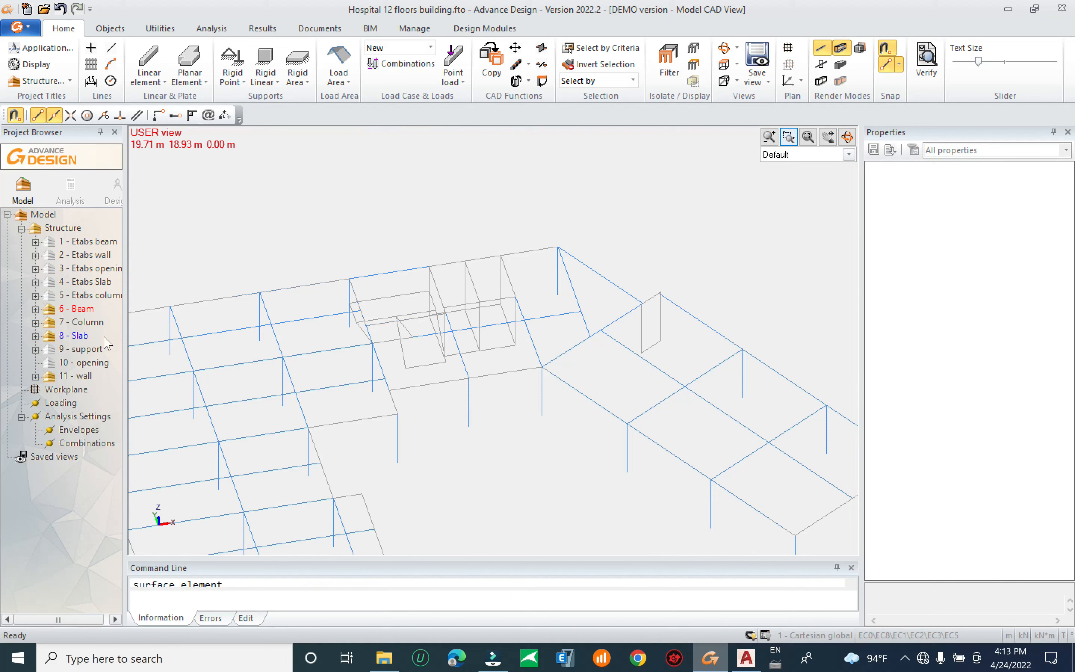
Select the landing plate in the Beam system together with both stair slabs and cut them for transfer to another system
click(403, 304)
double_click(40, 313)
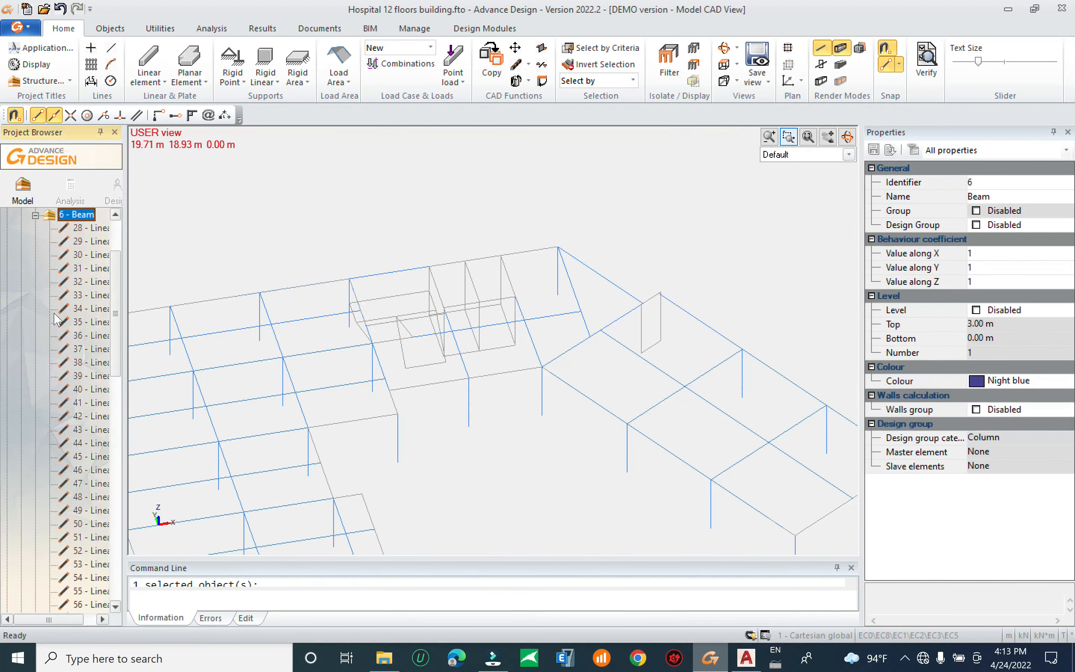
drag(119, 294, 117, 519)
click(91, 443)
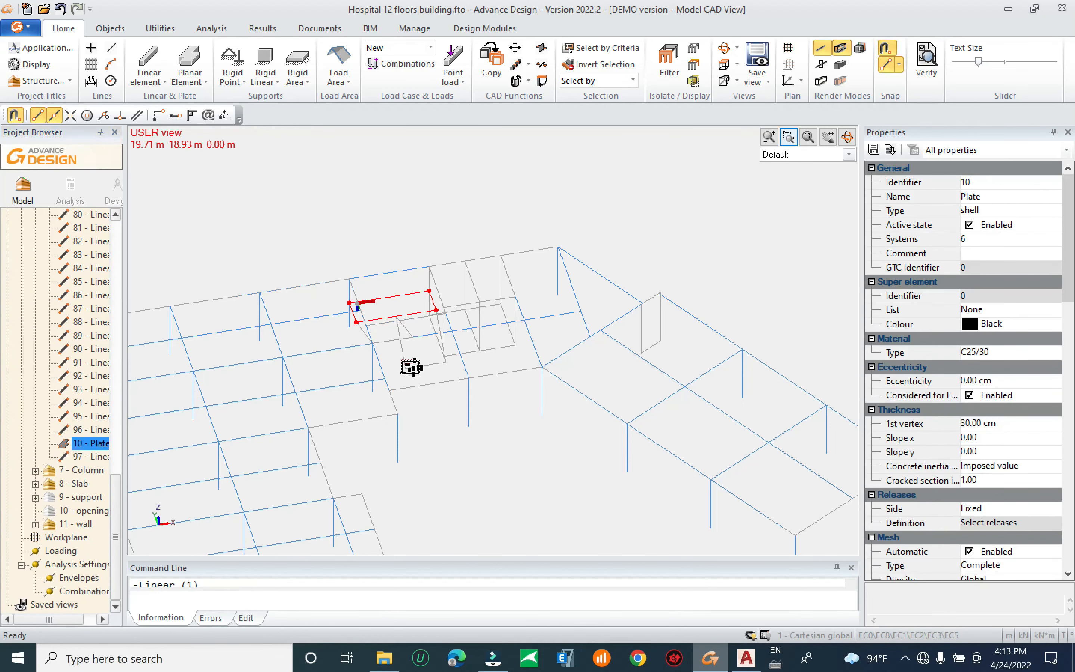
click(404, 365)
shift+middle_drag(446, 362, 608, 328)
scroll(416, 296, up, 3)
click(408, 305)
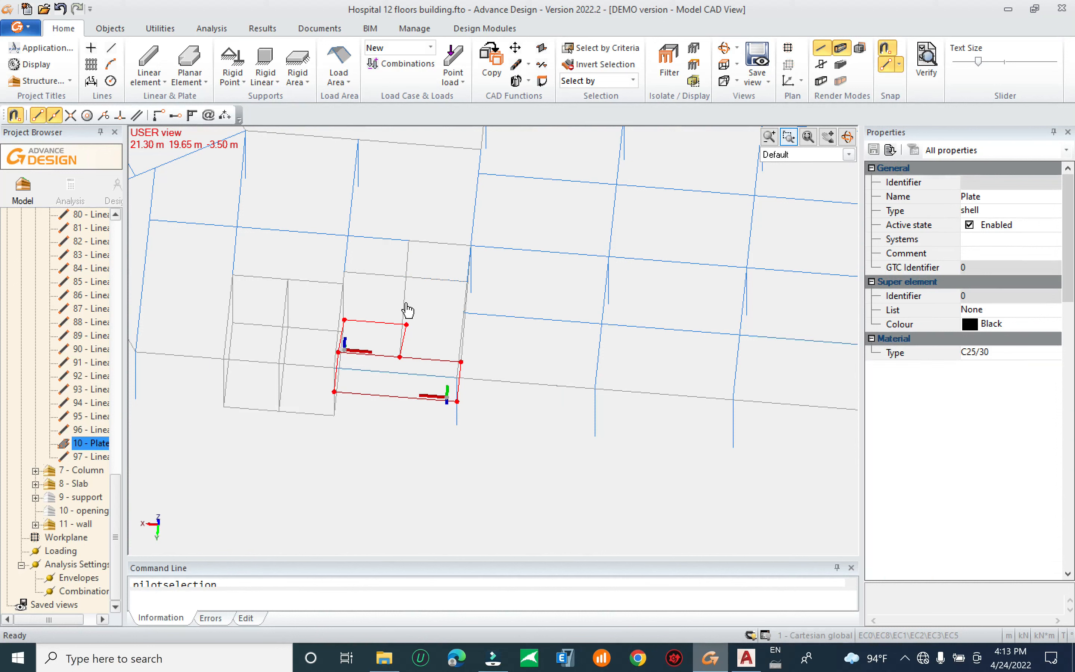
right_click(89, 441)
click(122, 561)
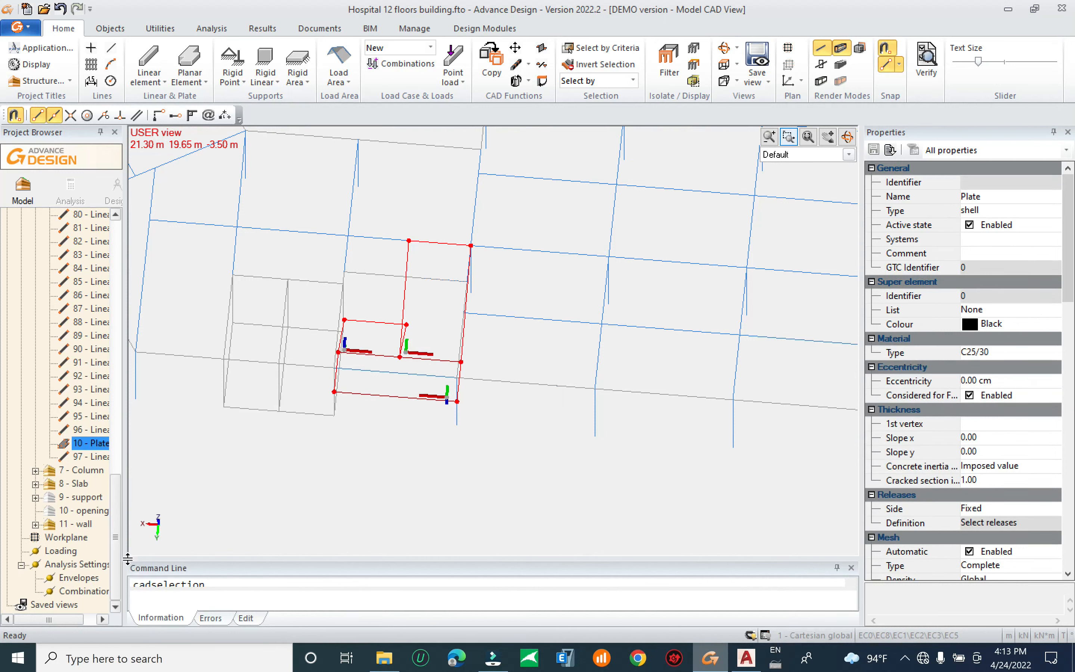
Collapse the Beam system and create a new system named Stair under Structure
scroll(103, 310, up, 20)
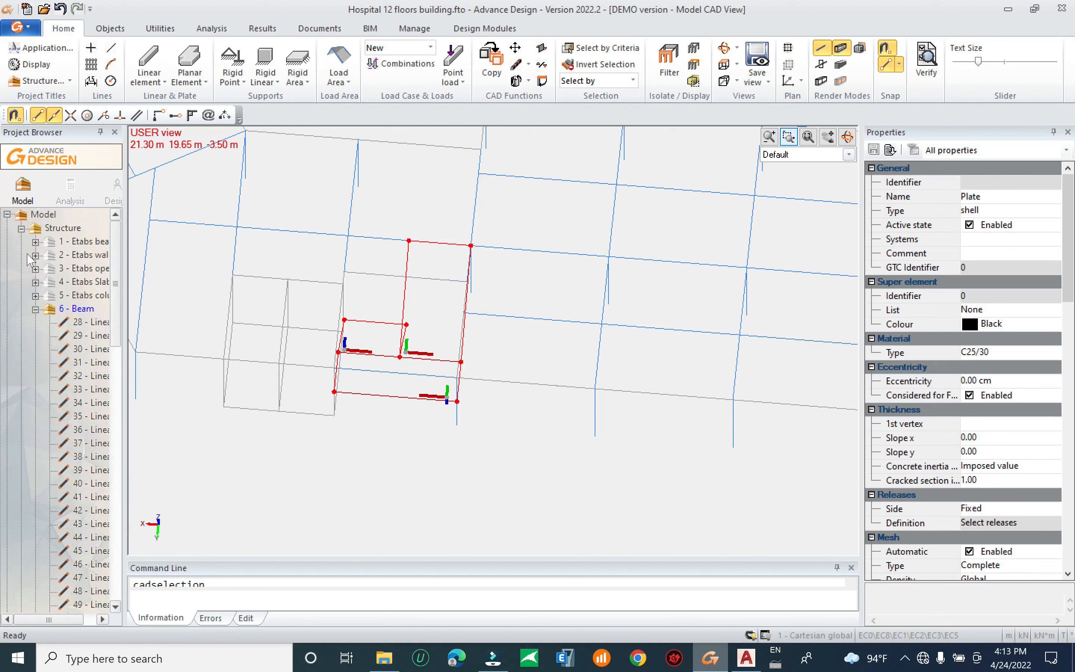
double_click(33, 228)
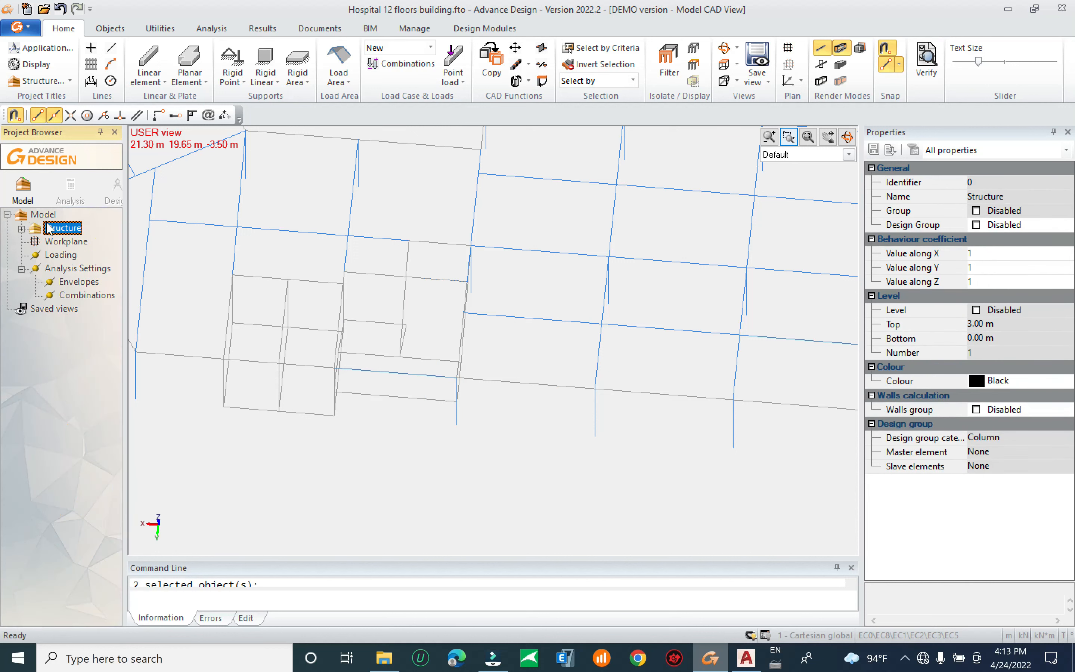
click(21, 229)
double_click(50, 295)
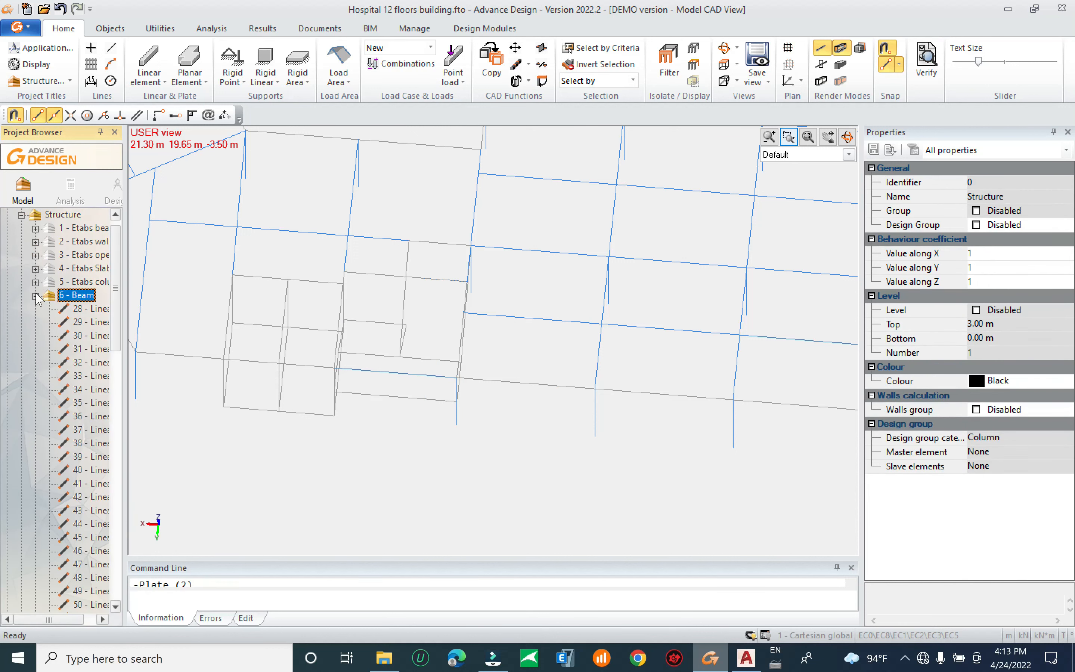
click(57, 230)
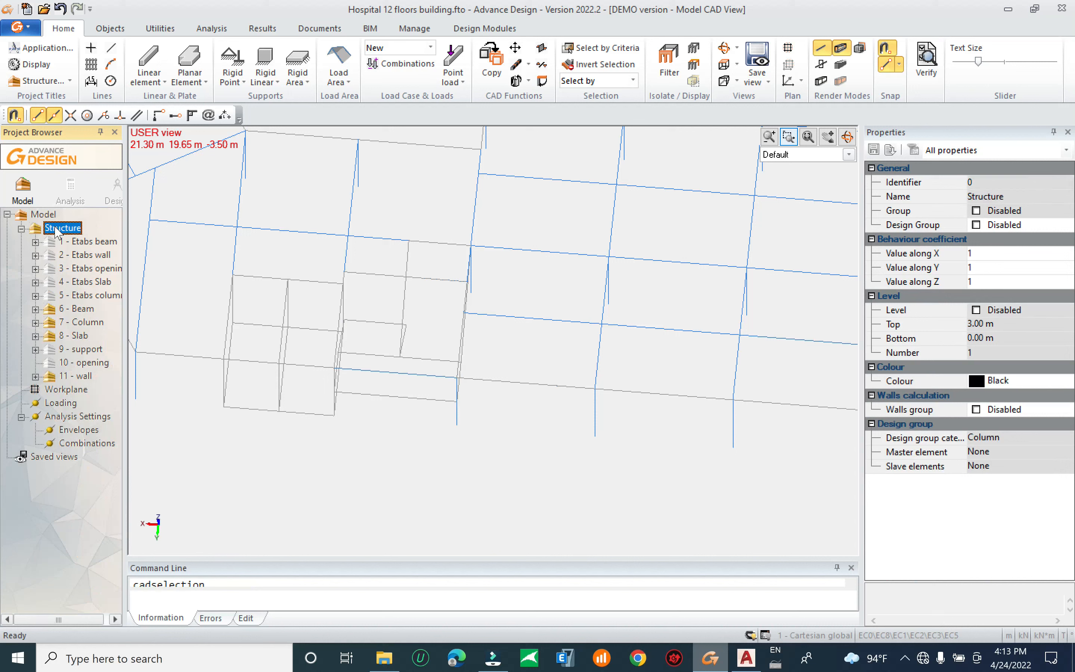
key(Insert)
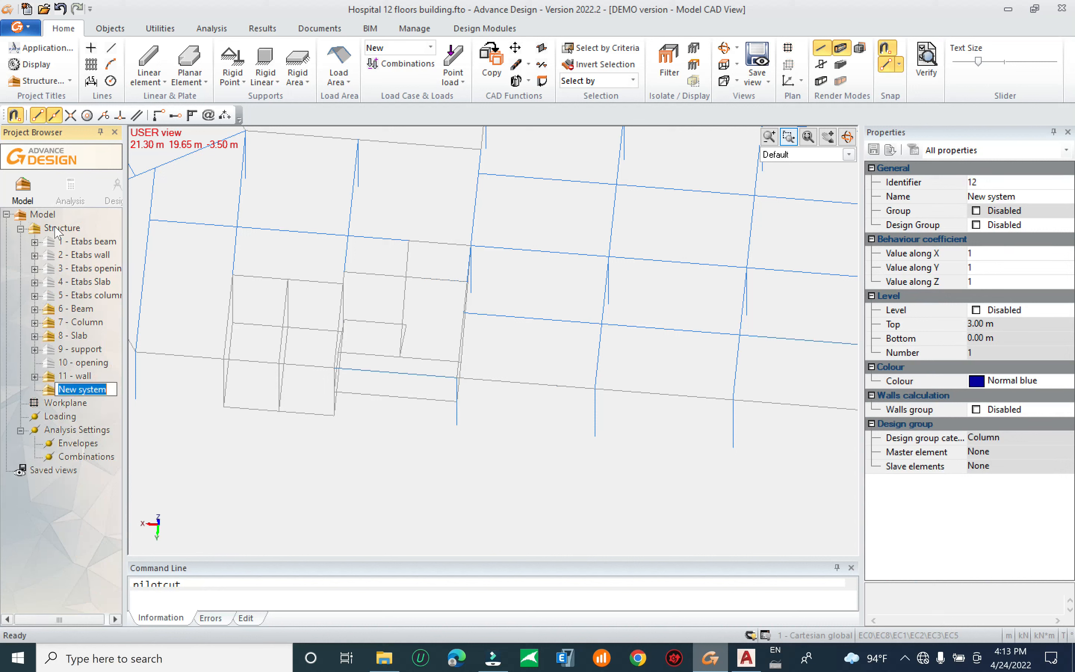
text(Stair)
key(Return)
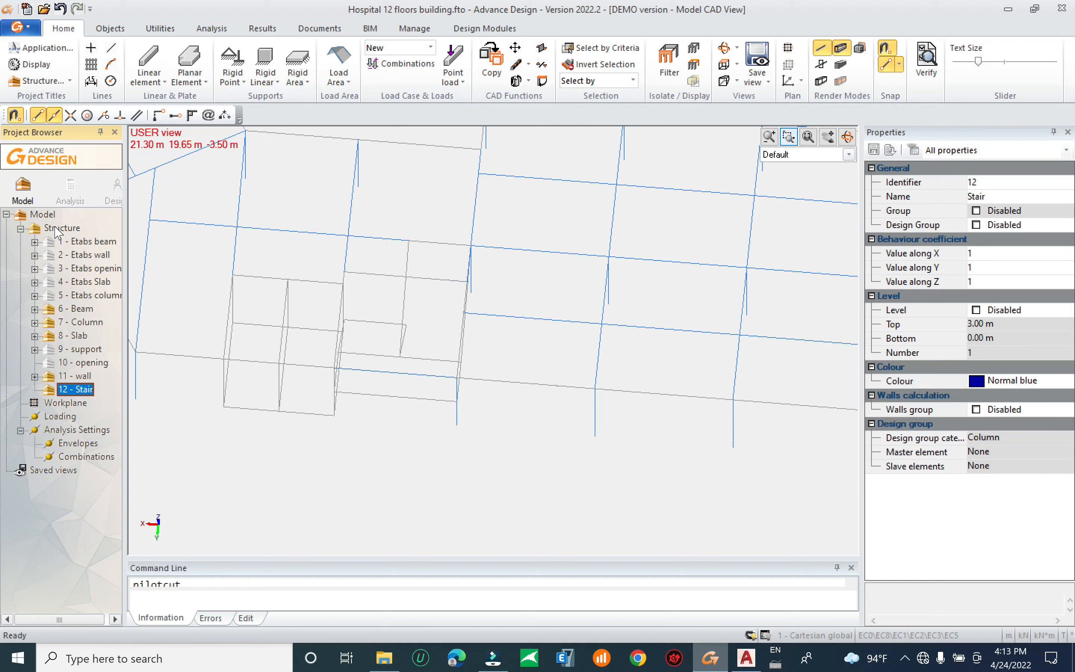
Paste the cut landing and stair slabs into the Stair system and toggle the system's visibility
right_click(87, 394)
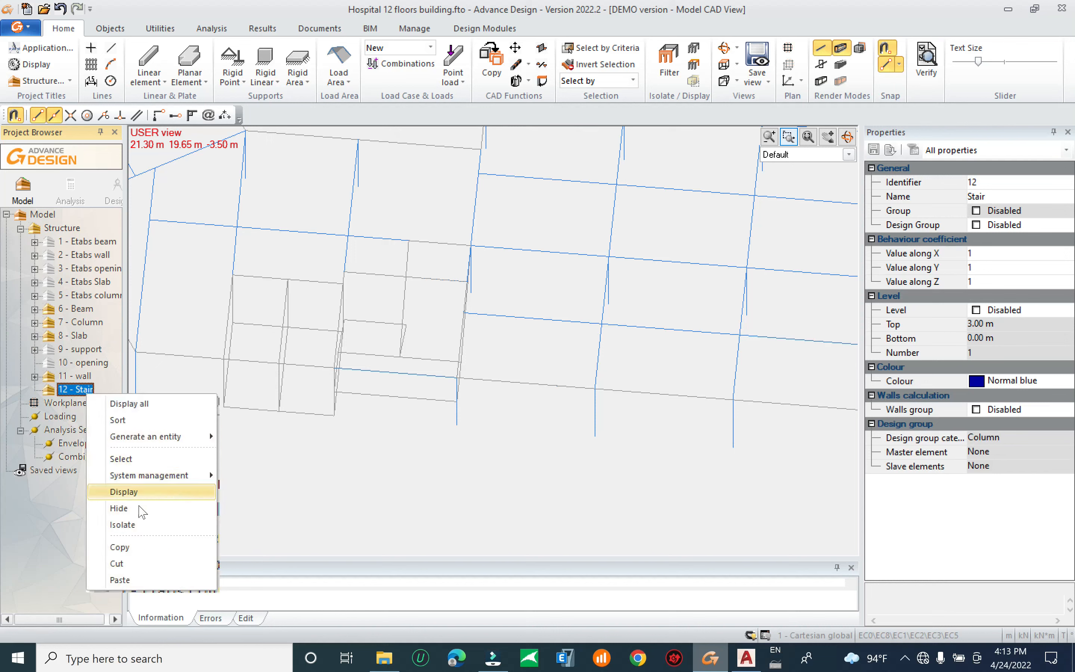
click(135, 579)
double_click(61, 389)
double_click(61, 389)
double_click(61, 389)
double_click(61, 389)
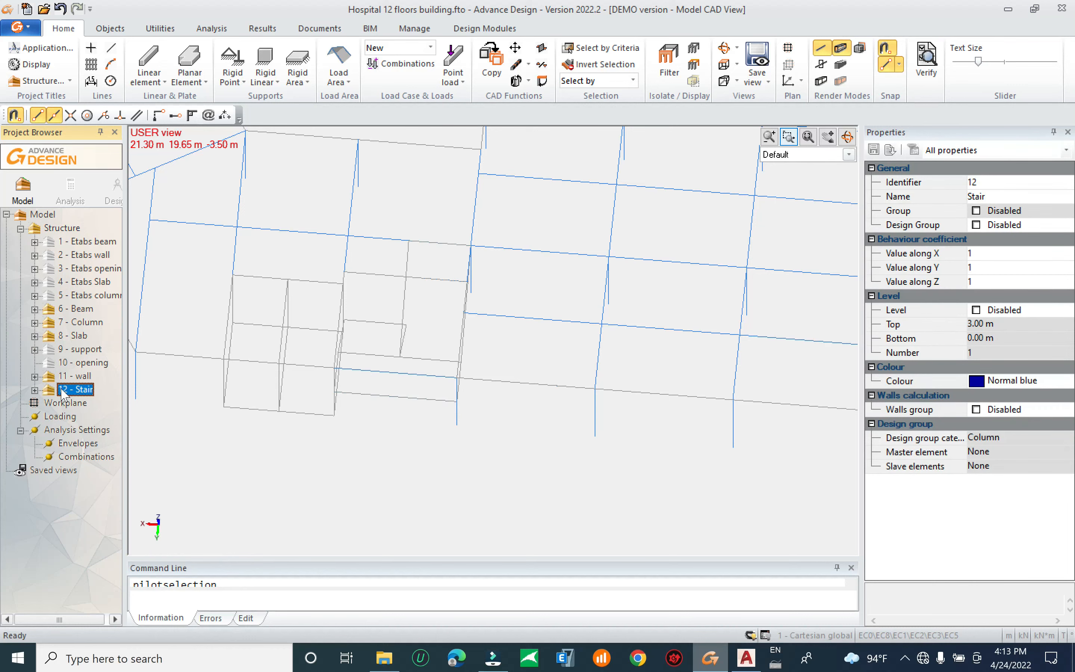
double_click(61, 390)
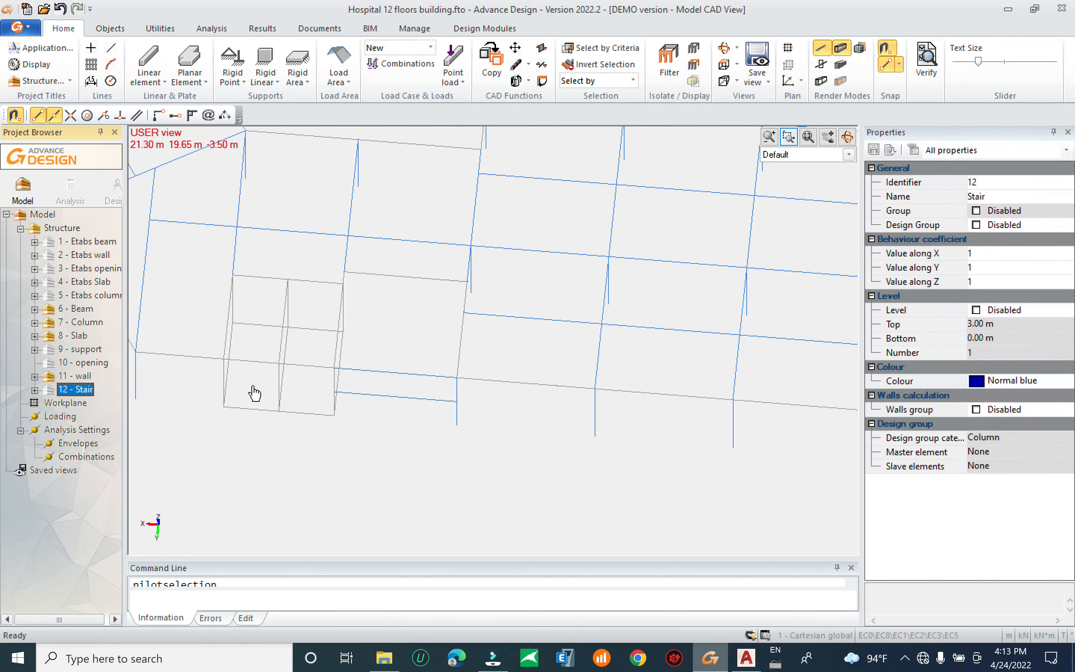
Display the elements with their solid sections, make the Stair system visible and clear the selection
click(822, 81)
click(840, 80)
middle_drag(483, 476, 442, 440)
double_click(73, 389)
shift+middle_drag(506, 440, 506, 397)
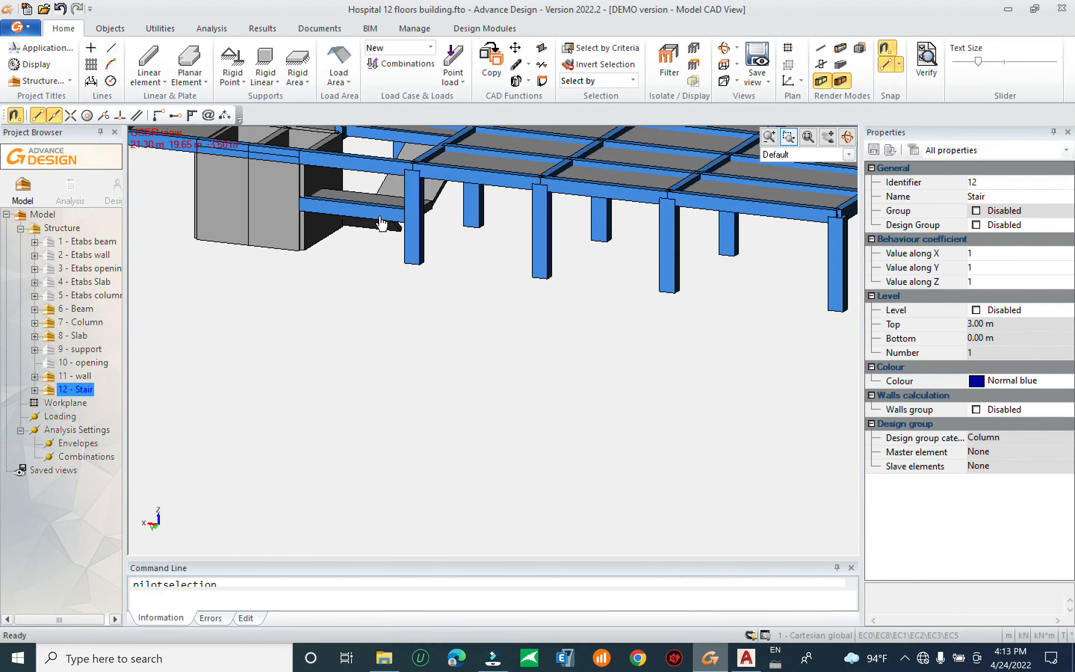
click(382, 224)
key(Escape)
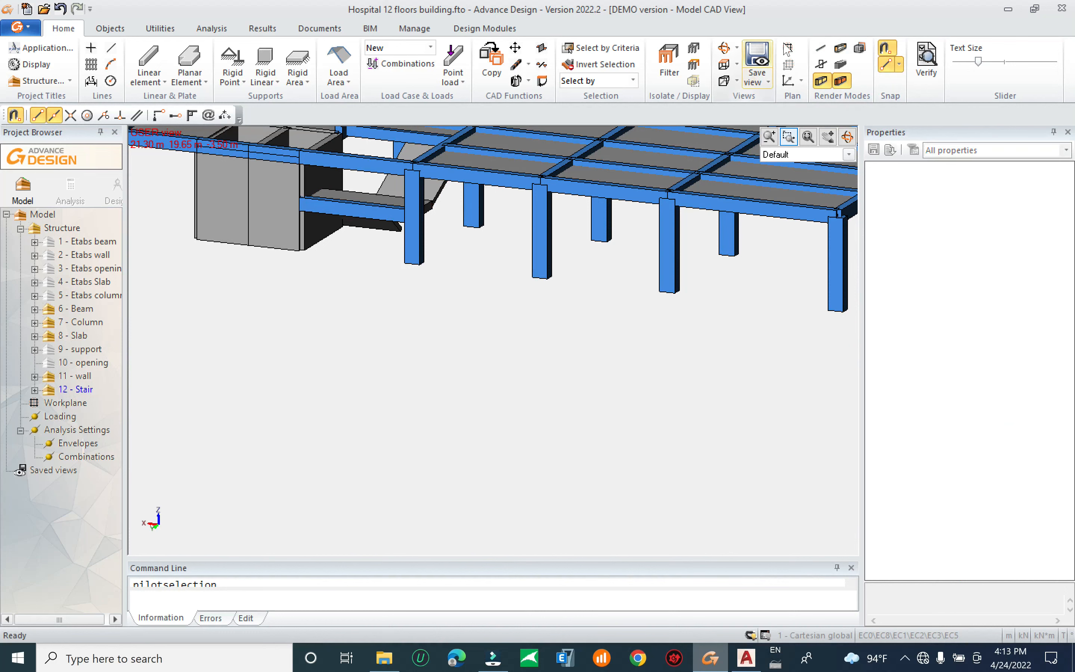
Display the model as a wireframe skeleton around the shaft walls and staircase
click(820, 49)
scroll(532, 323, up, 3)
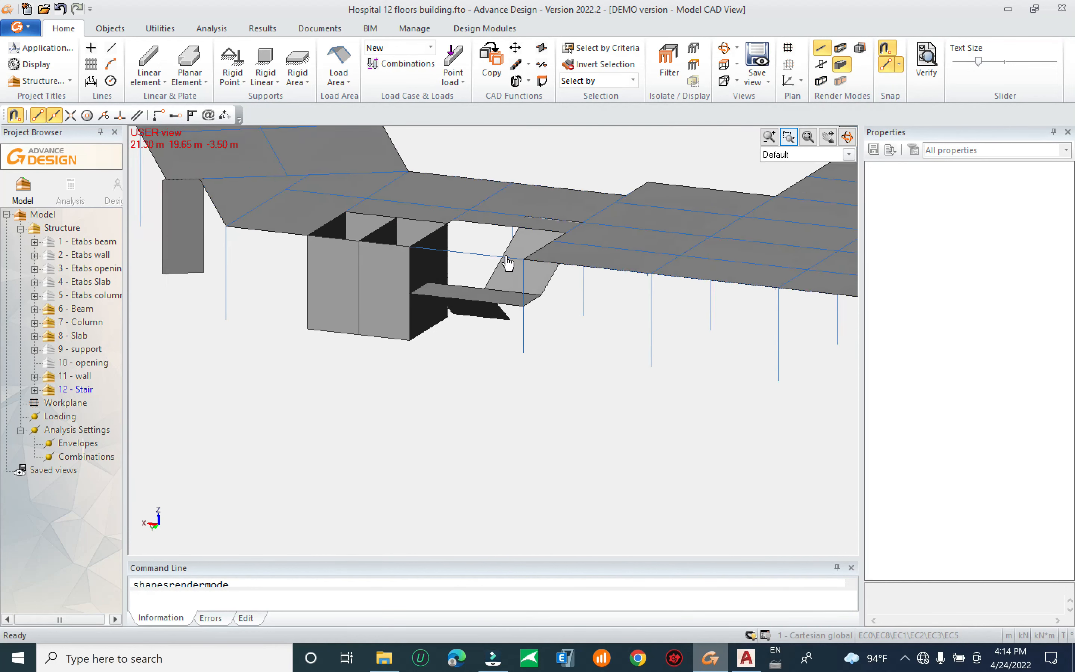
click(841, 47)
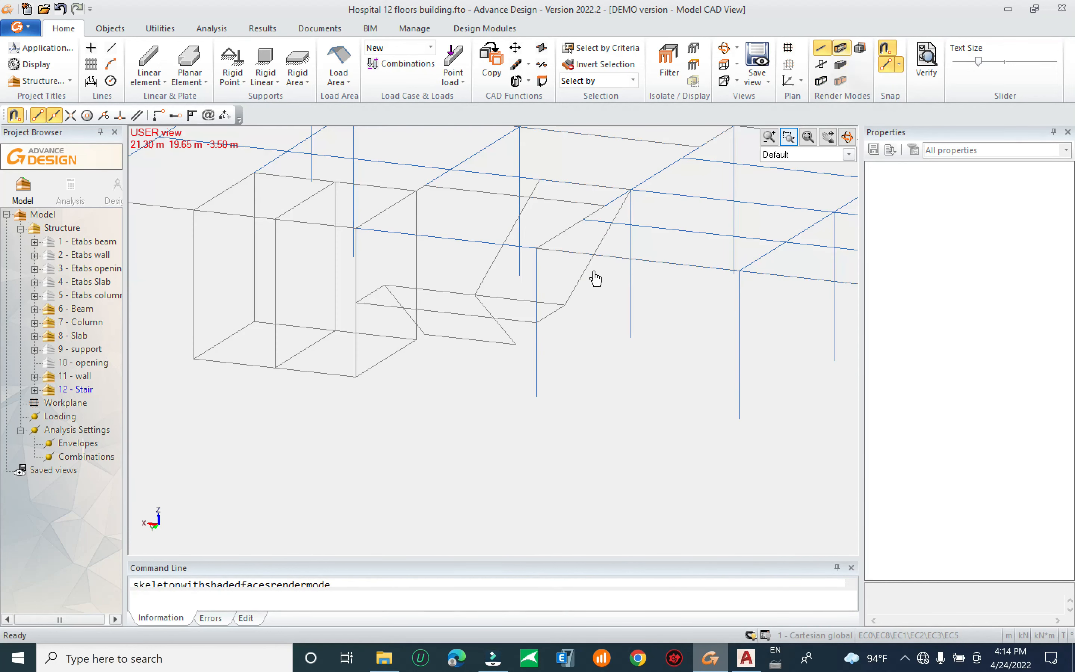
mouse_move(540, 384)
middle_down()
mouse_move(523, 396)
mouse_move(537, 418)
mouse_move(536, 369)
mouse_move(384, 381)
middle_up()
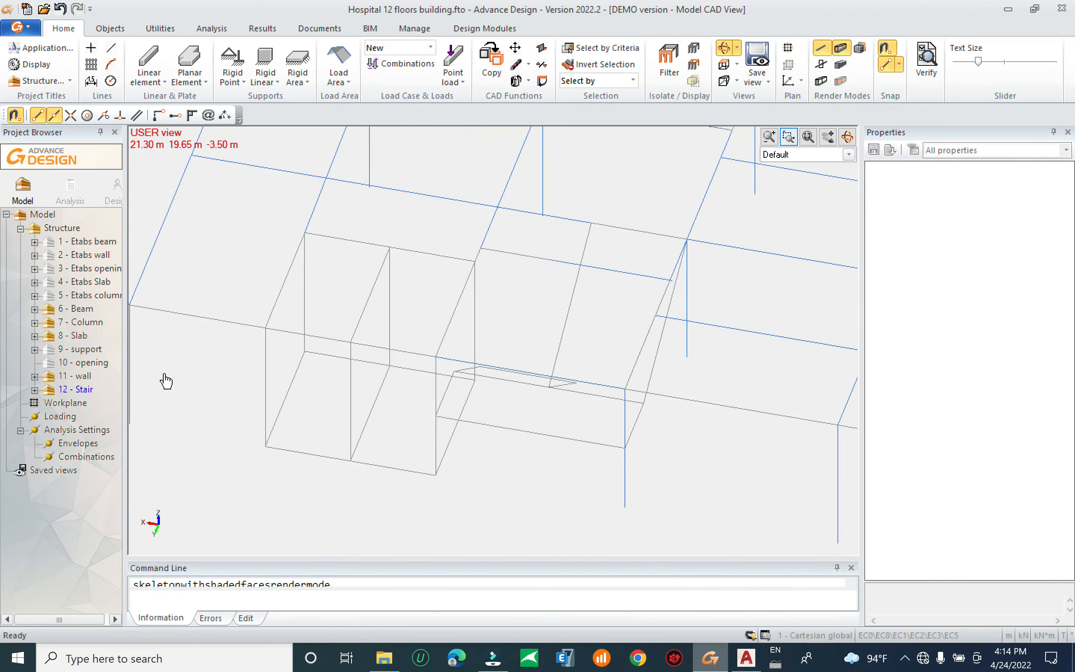
Hide the Stair system and display the remaining elements with solid sections
double_click(80, 389)
double_click(80, 389)
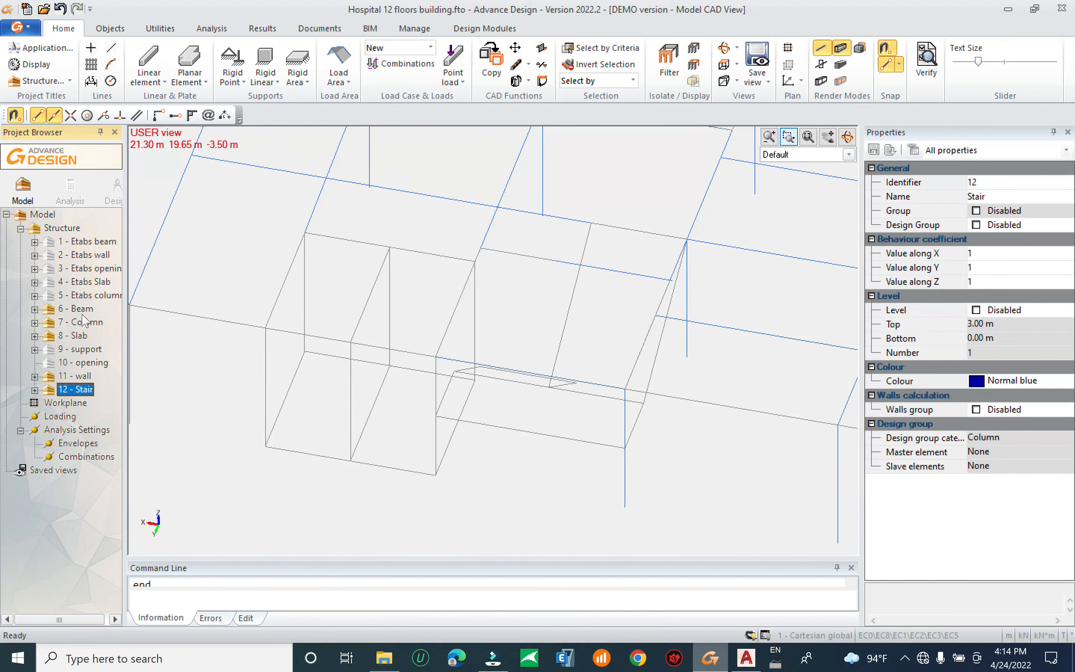
double_click(84, 311)
click(85, 312)
click(75, 391)
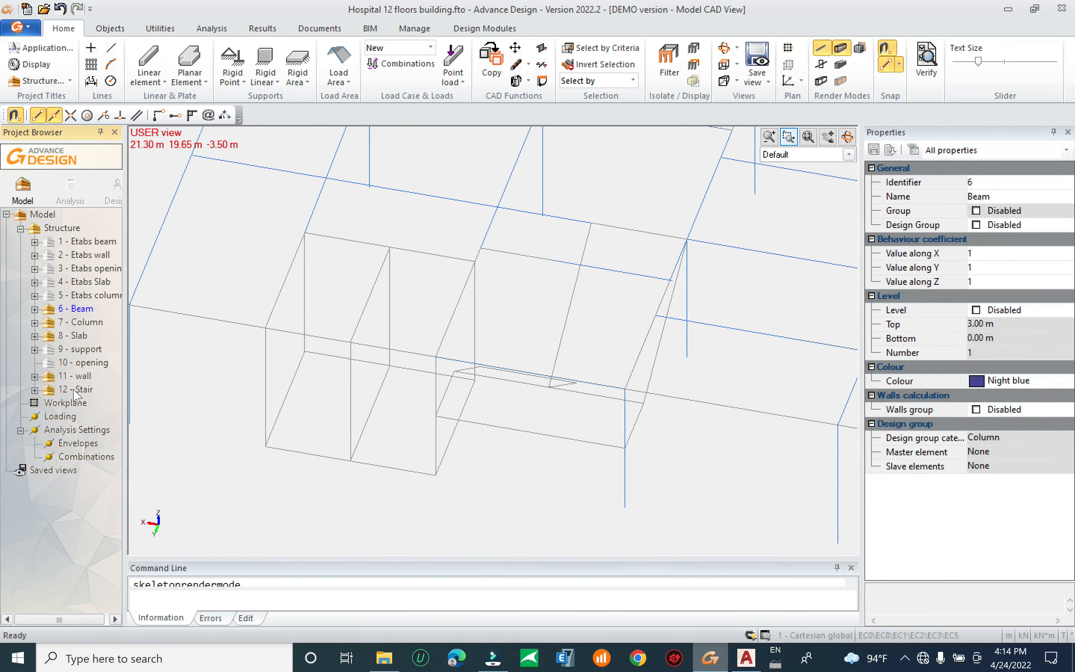
double_click(76, 390)
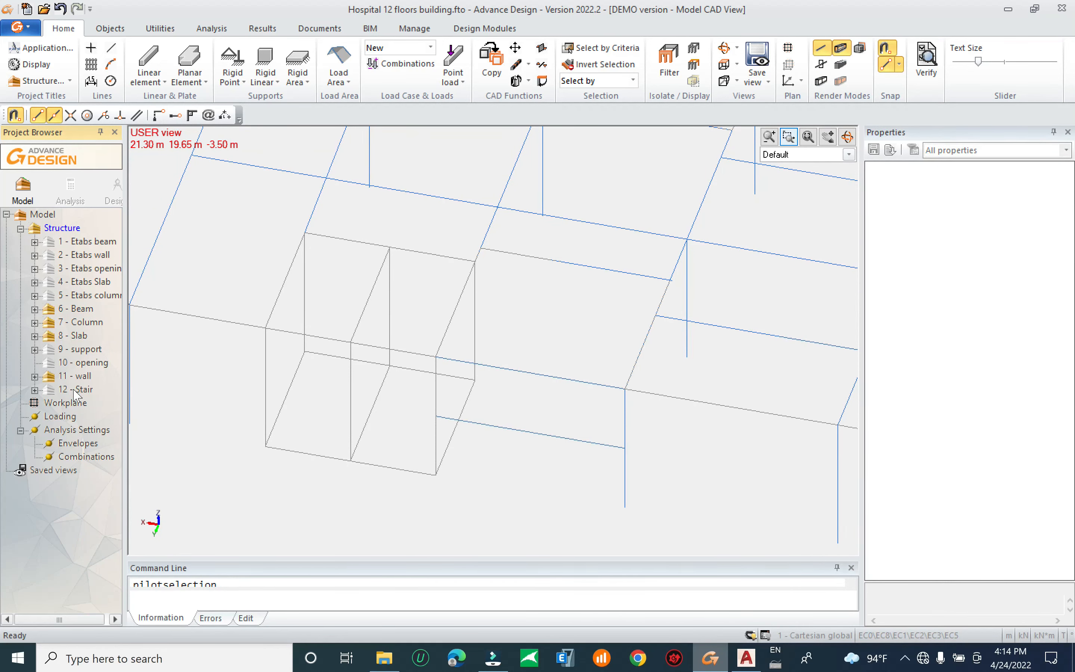
click(823, 82)
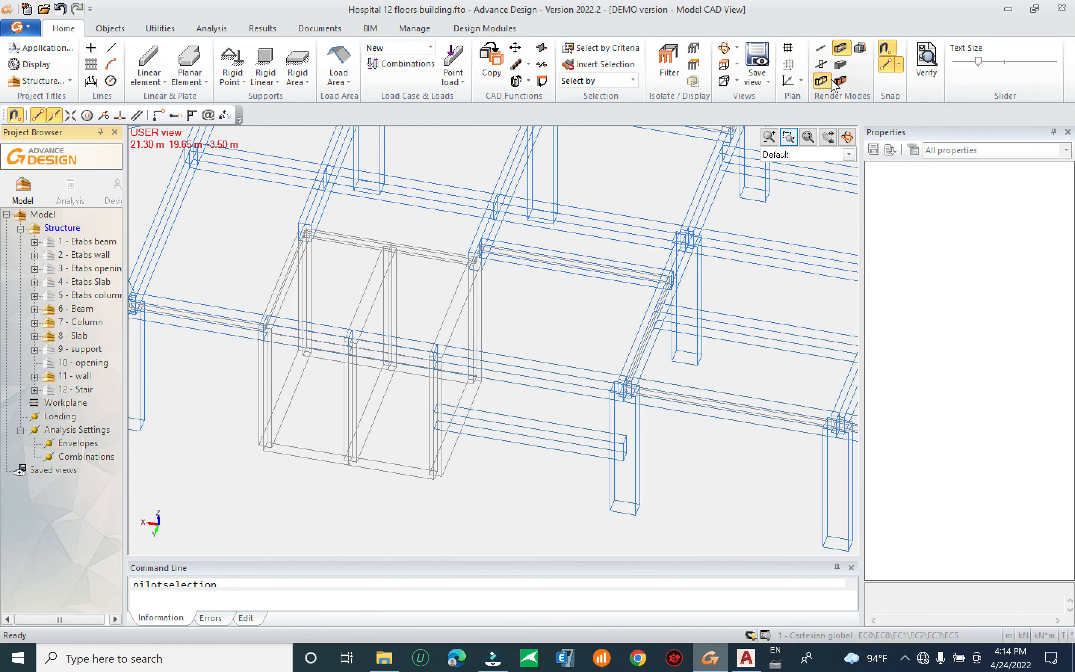
click(843, 80)
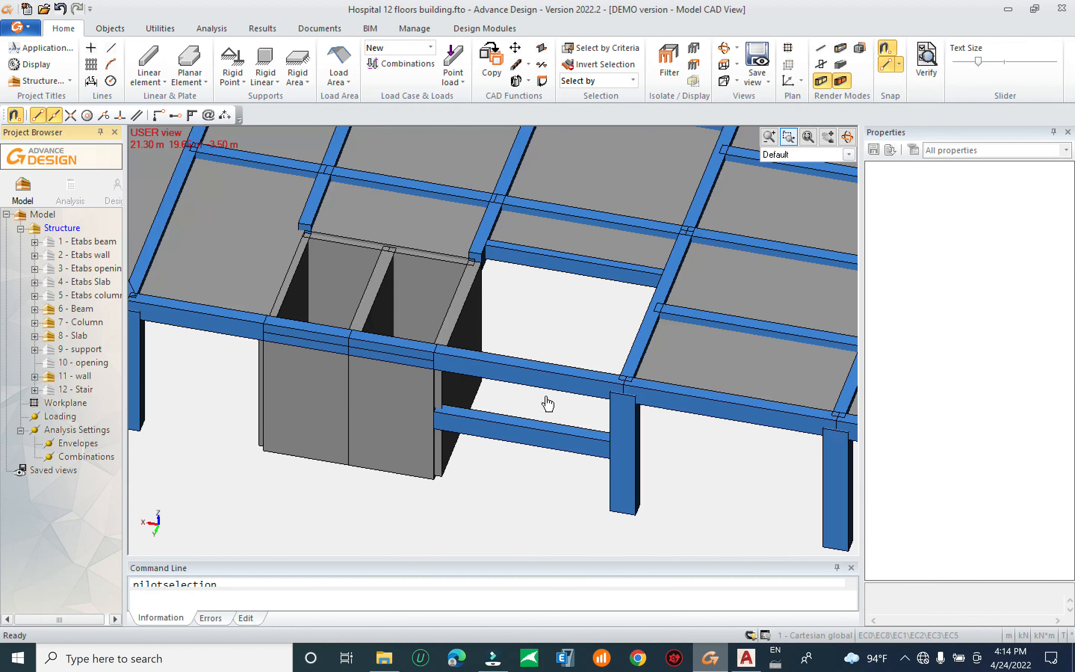
Set the End 1 cross section of the landing beam beside the shaft walls to a rectangular section 20 wide
click(546, 435)
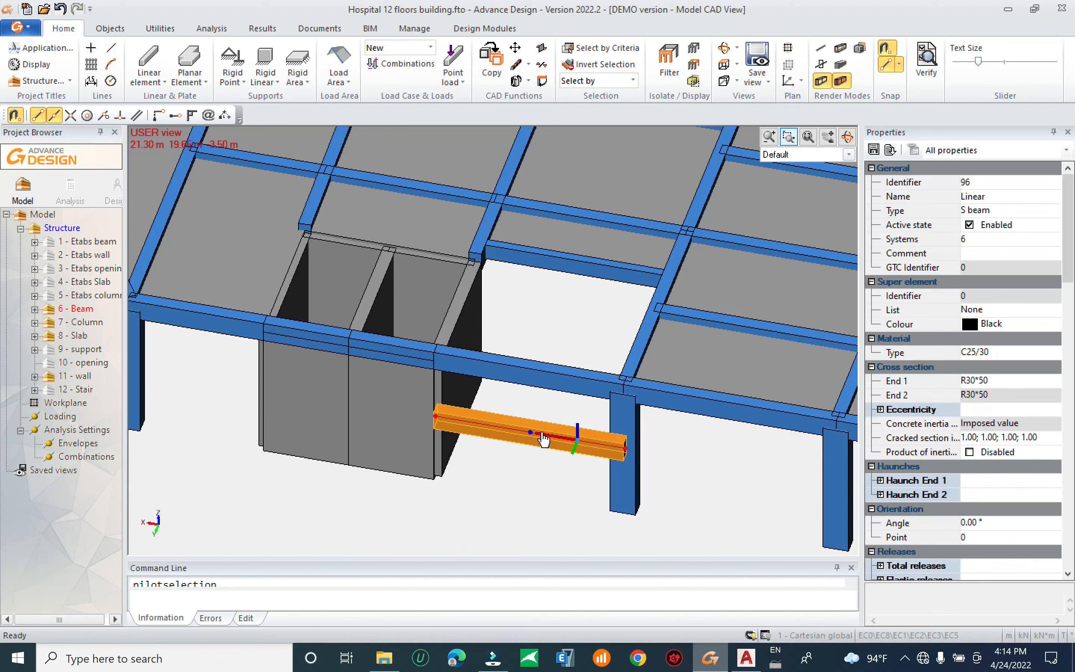
click(1016, 397)
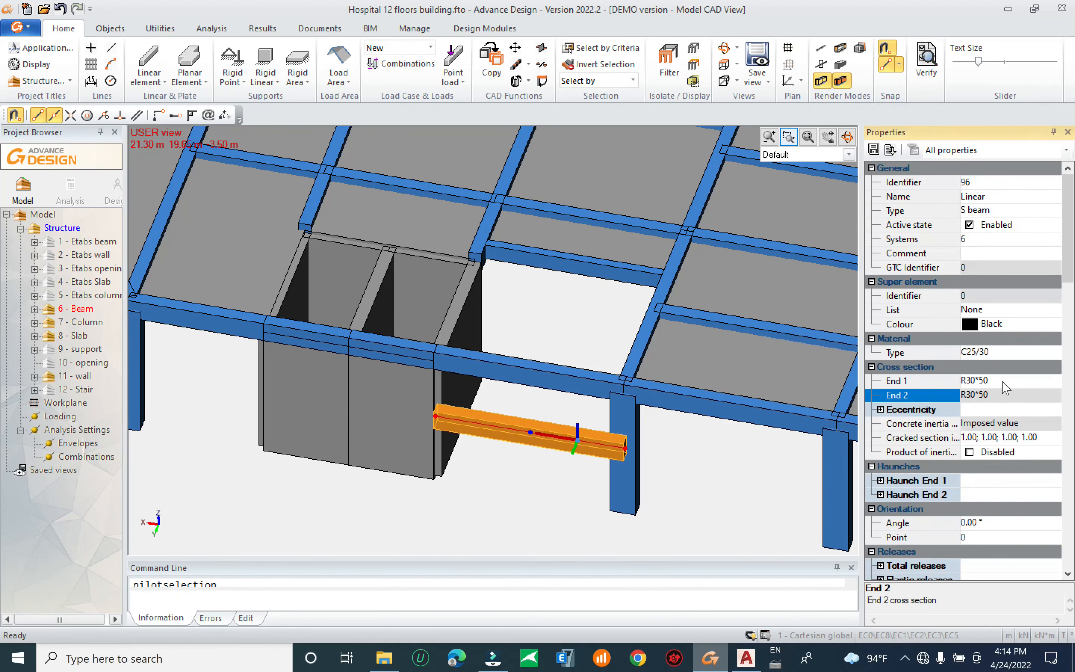
click(1016, 382)
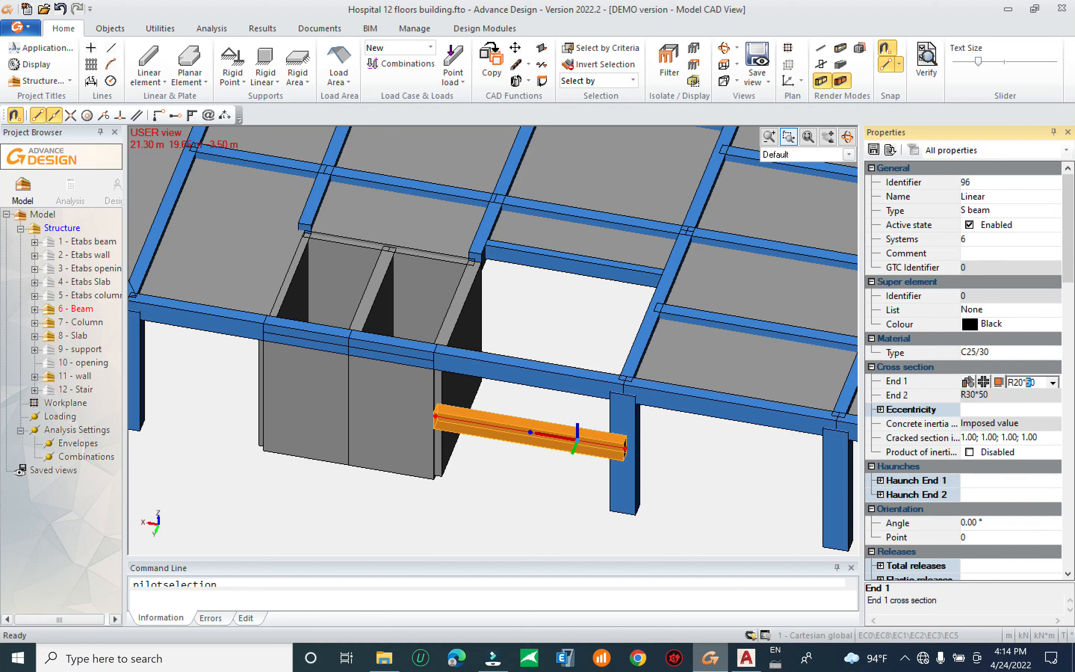
key(Return)
click(713, 511)
scroll(492, 458, down, 3)
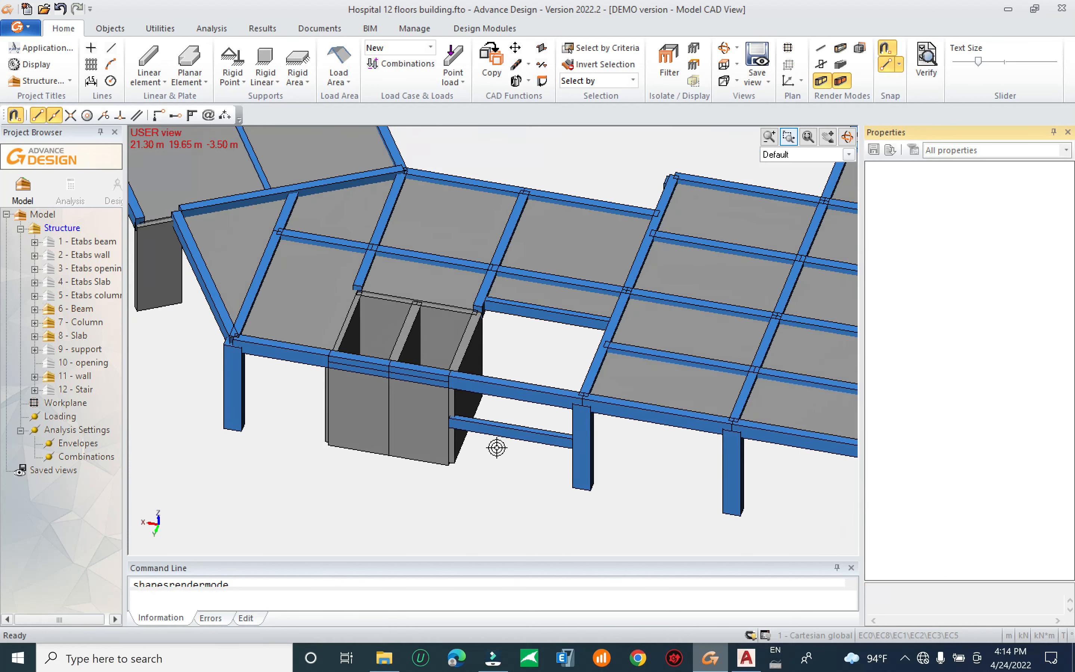
Make the Stair system visible again and switch the model to the skeleton display
click(78, 389)
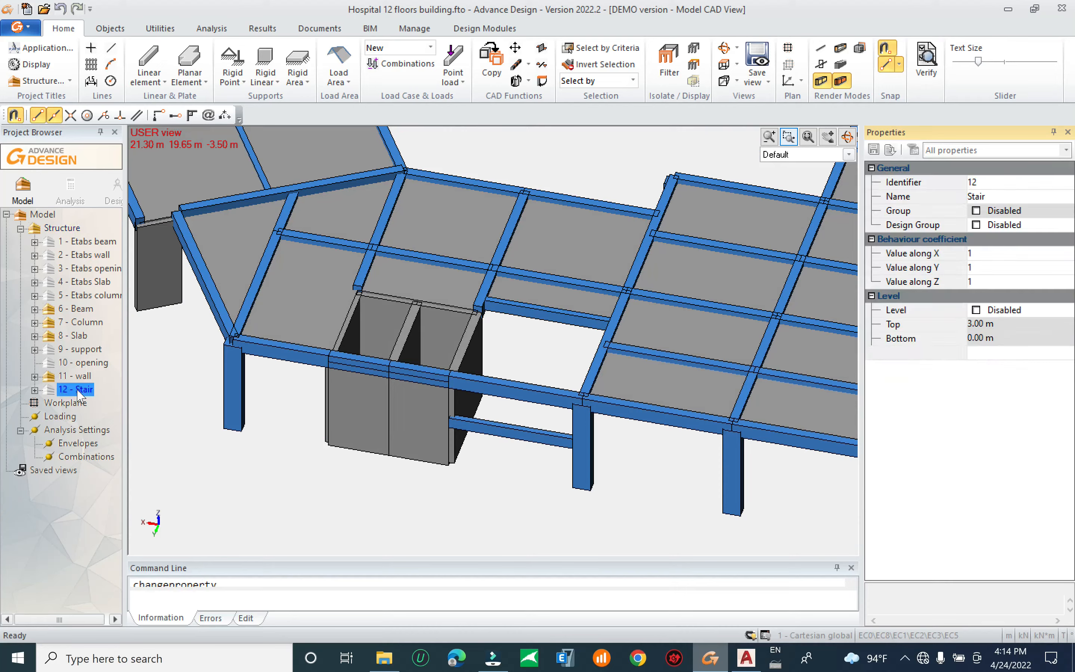
scroll(483, 431, down, 2)
scroll(484, 431, down, 3)
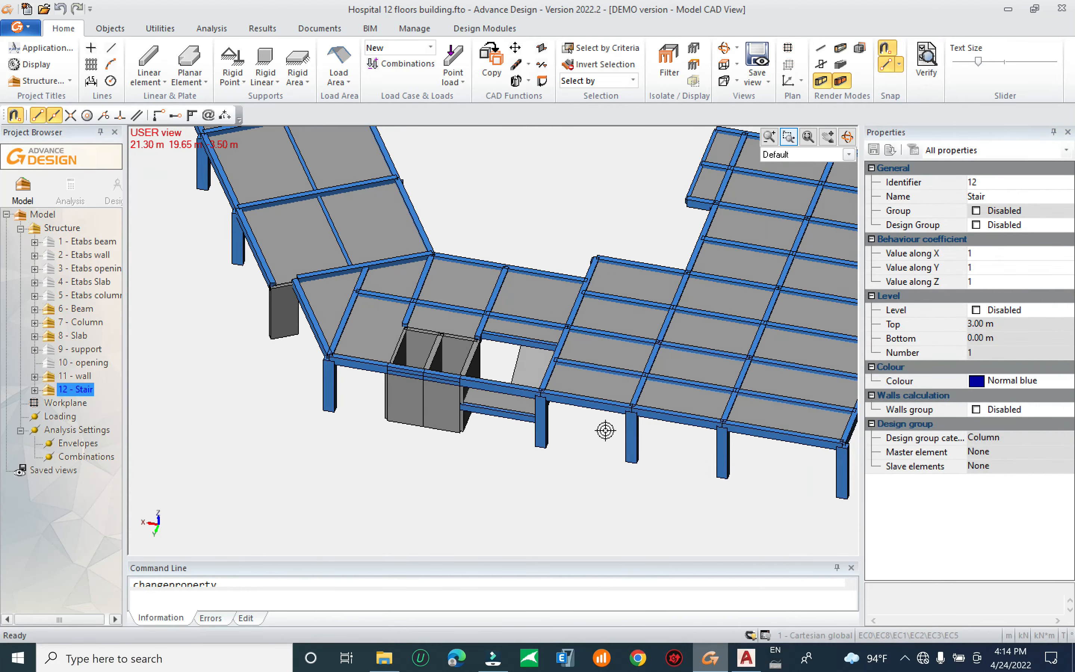
shift+middle_drag(538, 430, 470, 303)
click(822, 48)
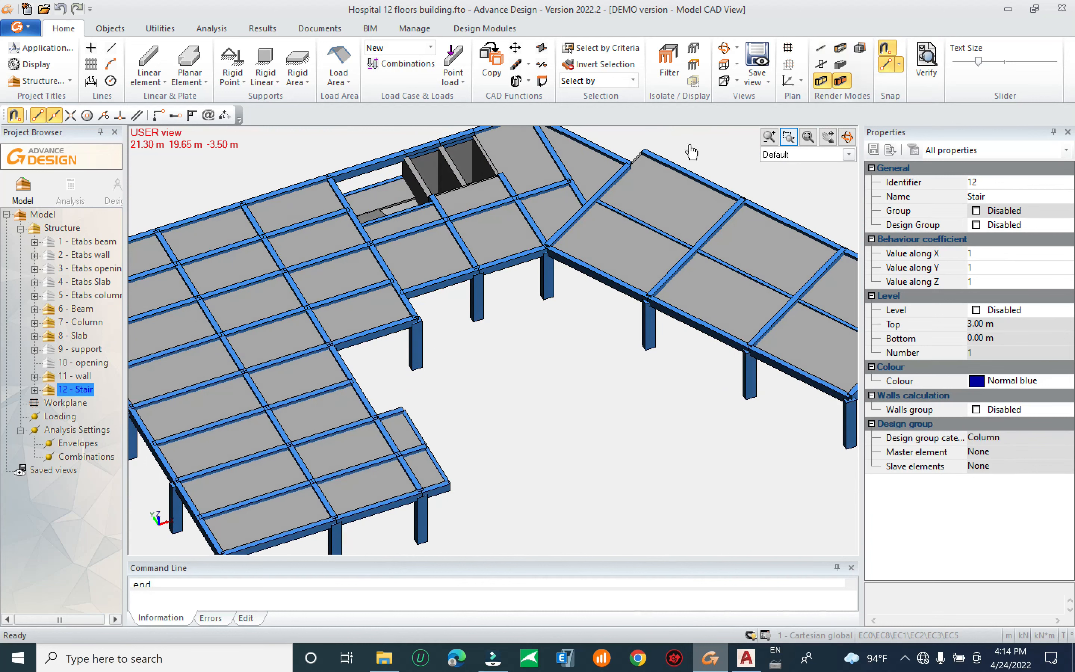
click(841, 47)
shift+middle_drag(484, 230, 305, 135)
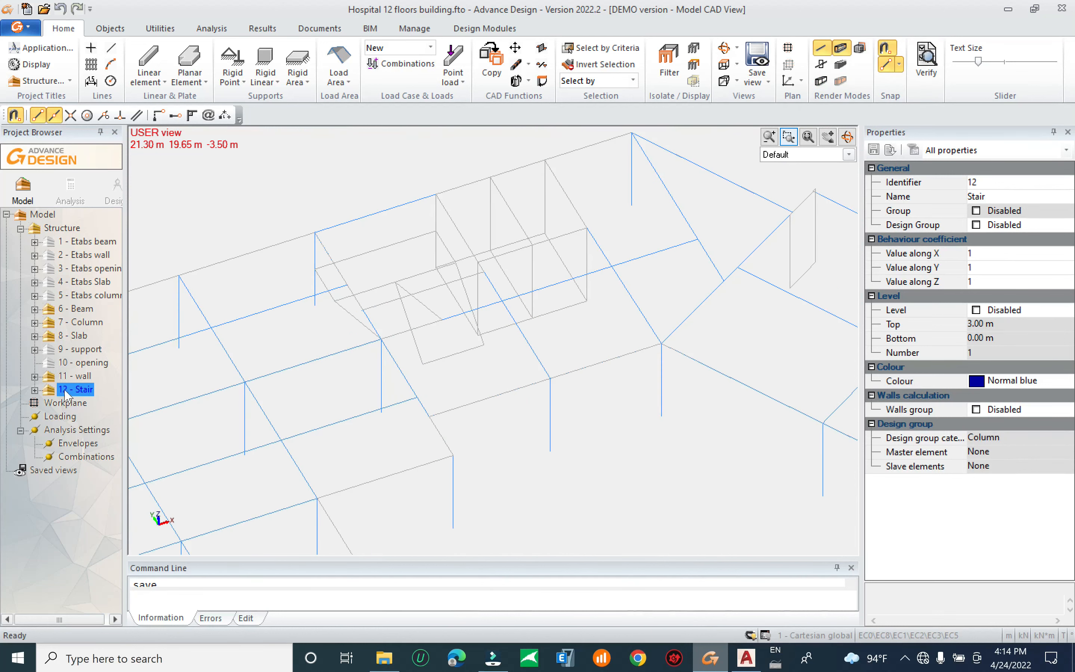
Show the support system and place a Pinned rigid linear support in it along the bottom edge of the lower stair slab
click(78, 350)
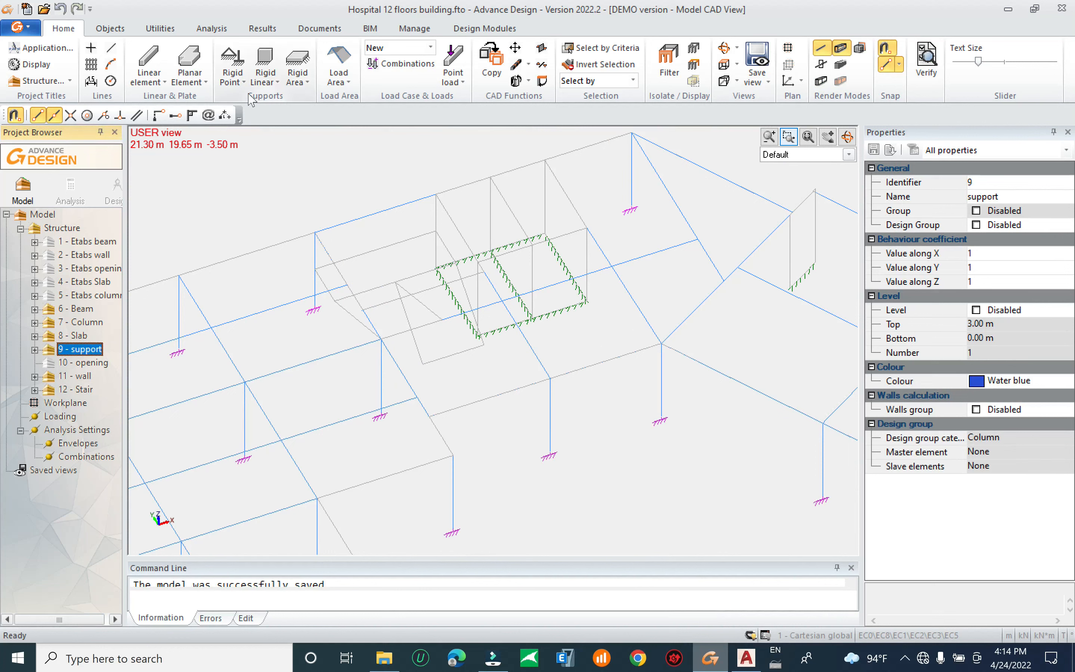
click(276, 82)
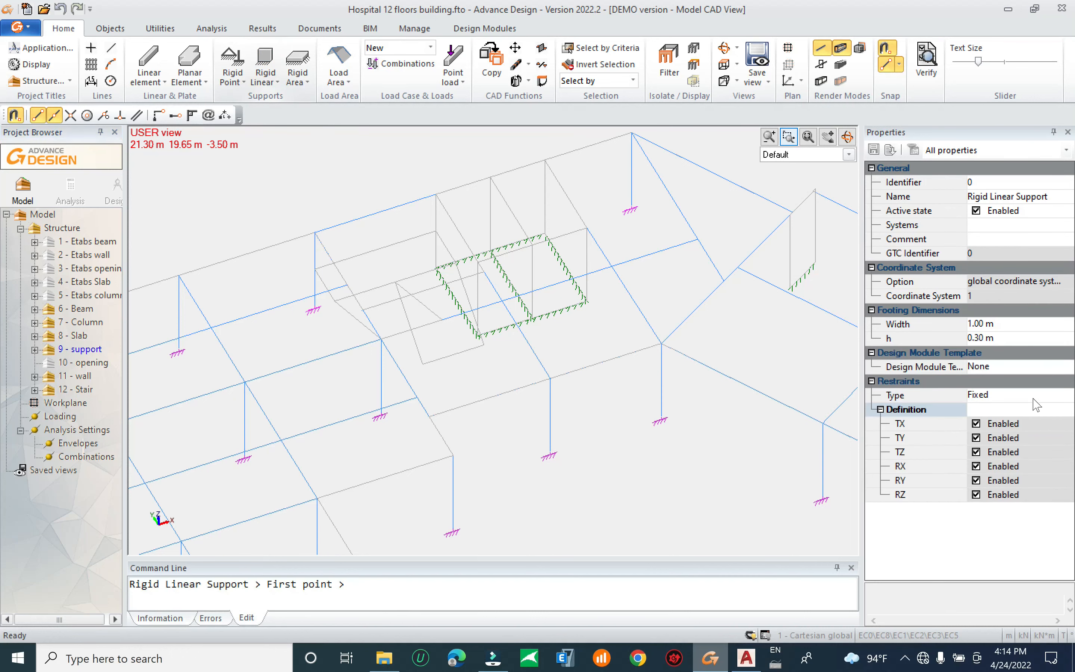
click(1033, 397)
click(1067, 395)
click(996, 419)
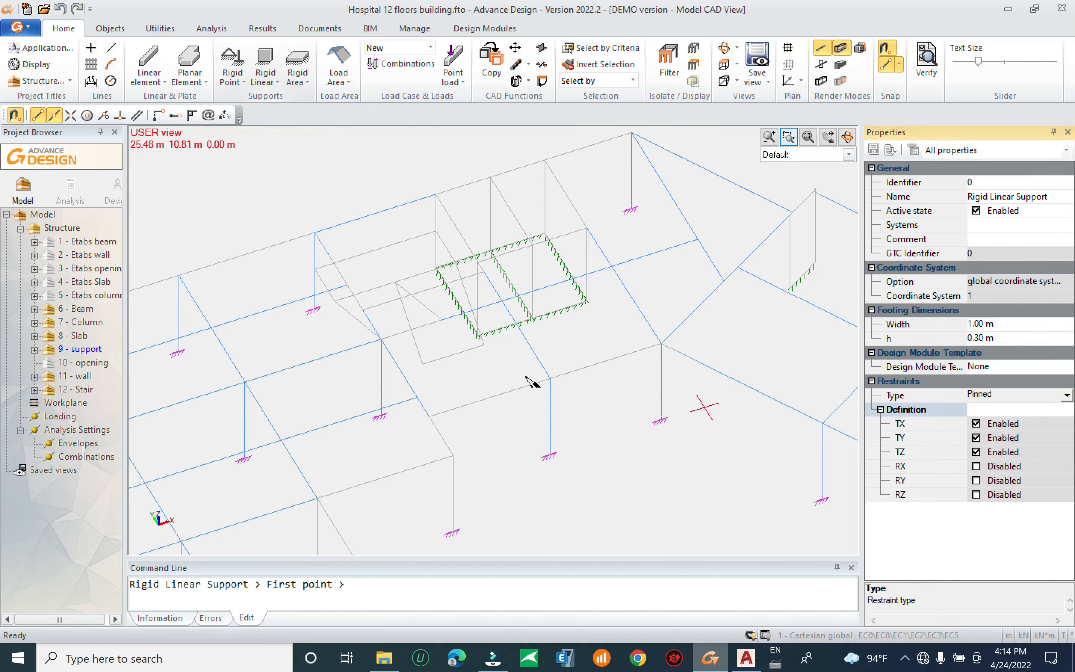
click(483, 345)
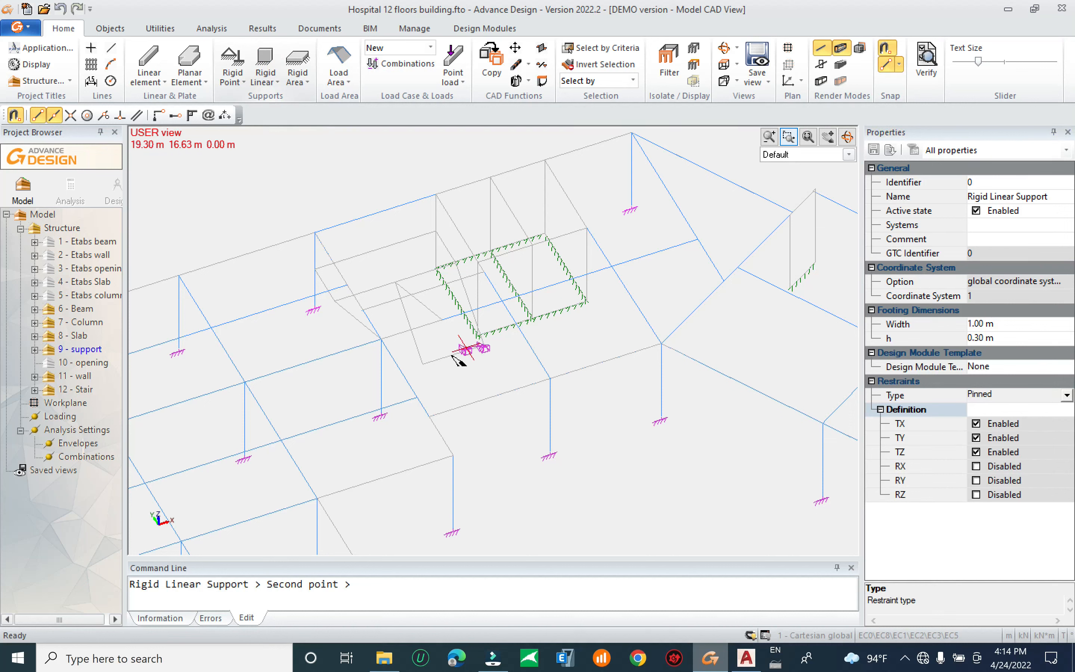
click(424, 368)
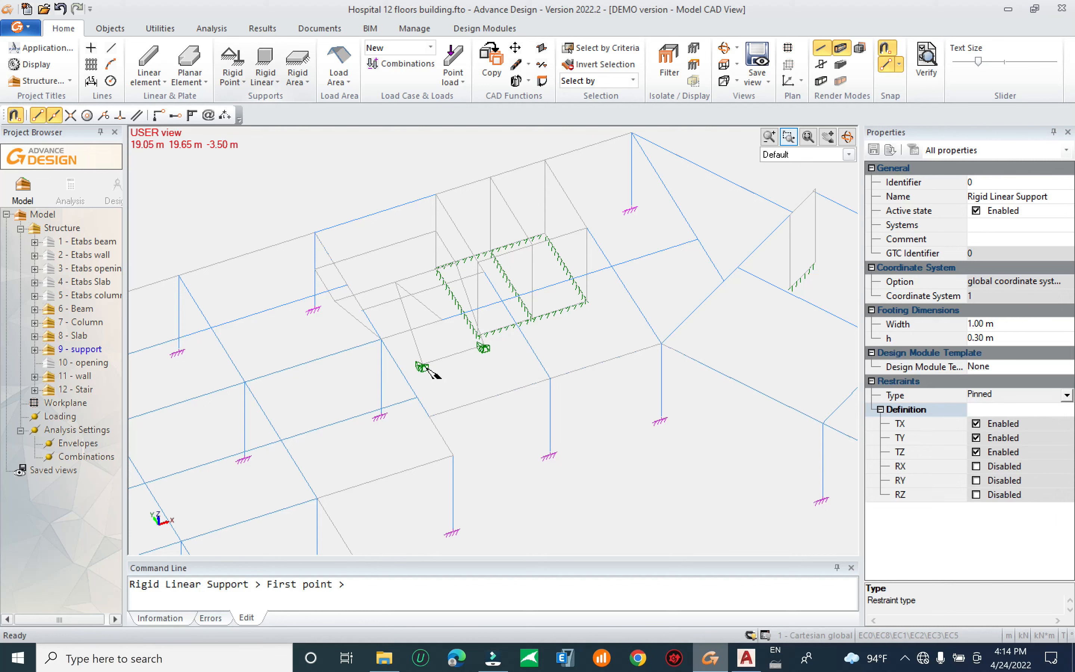
key(Escape)
scroll(519, 379, down, 3)
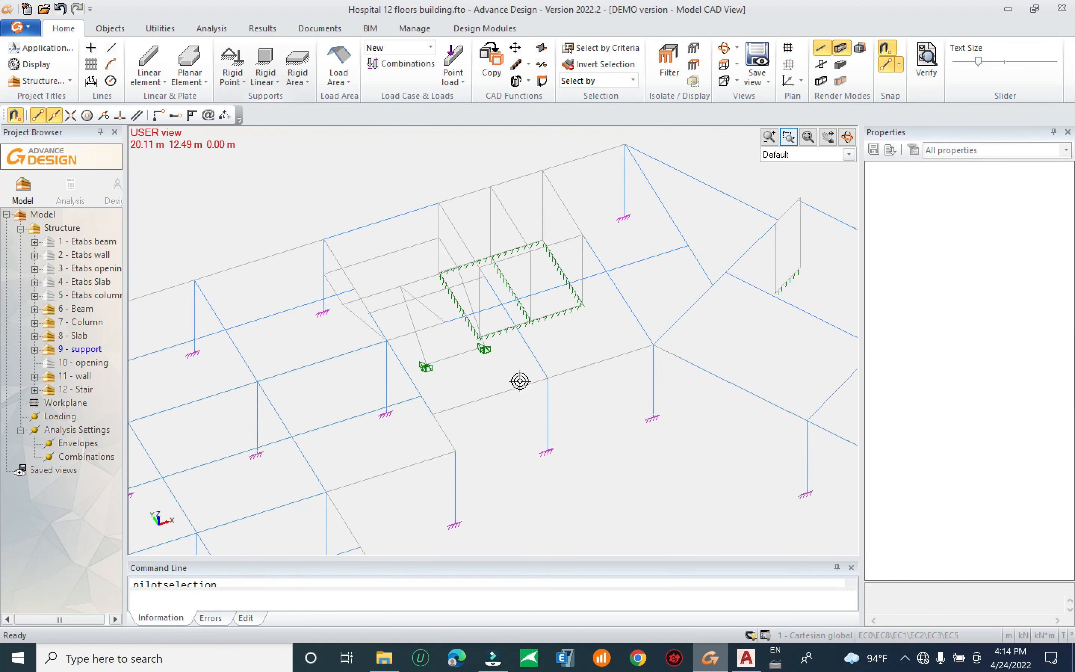
Check that the new linear support under the stair slab is listed in the support system
click(35, 350)
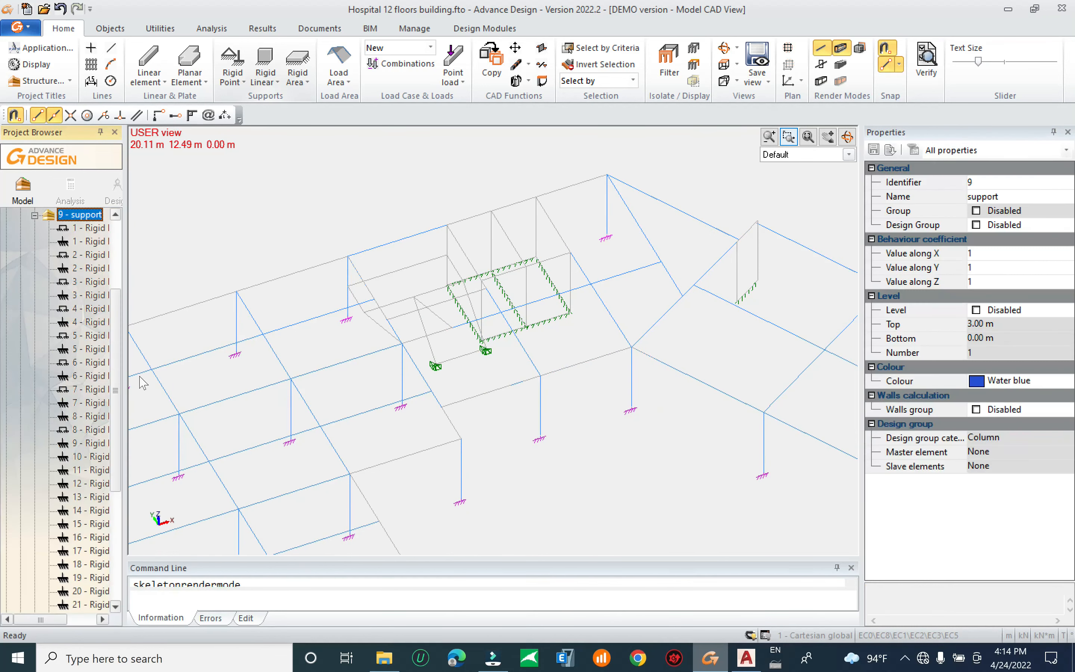
click(485, 358)
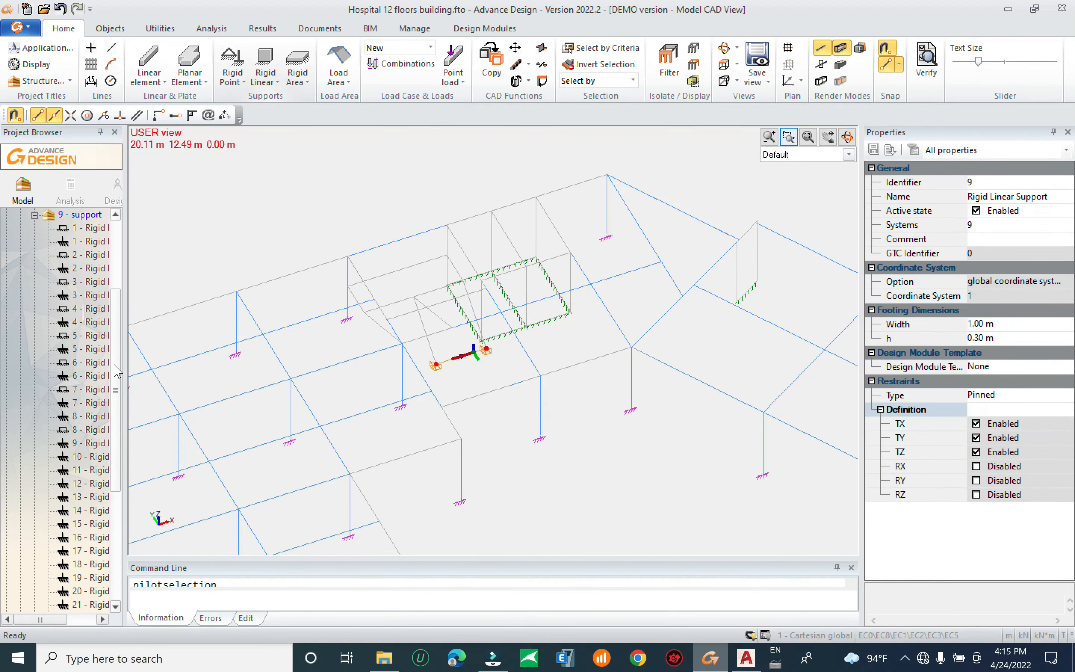
scroll(76, 511, down, 5)
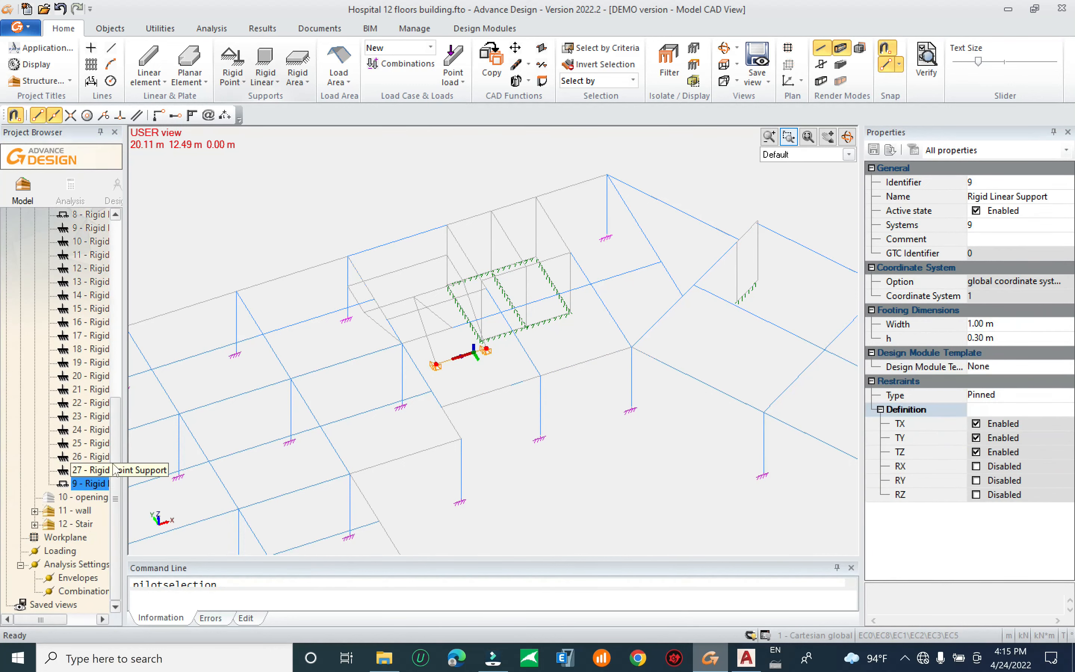
drag(116, 430, 125, 319)
scroll(90, 329, up, 3)
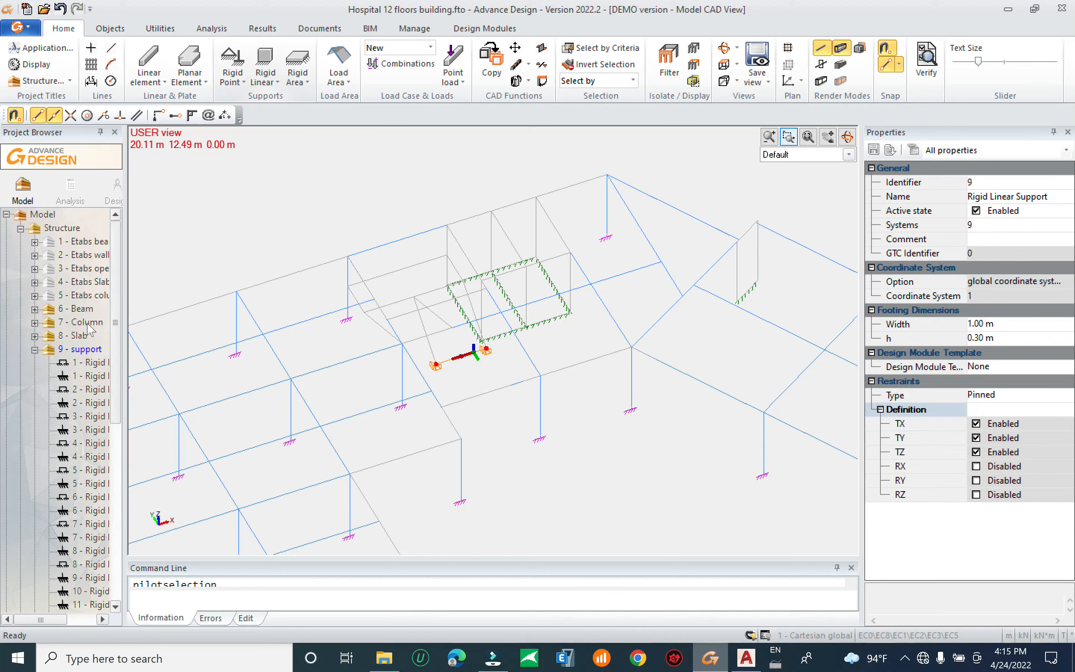
click(35, 350)
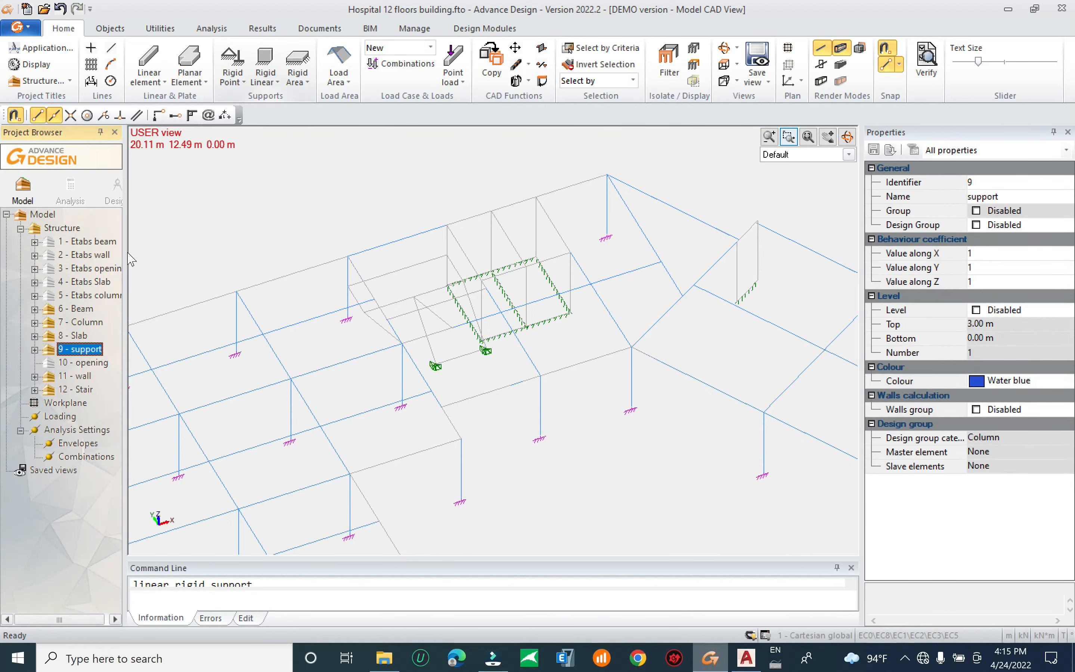
Widen the project browser to fit the system names and bring the whole building into view
drag(126, 254, 162, 254)
scroll(732, 427, down, 5)
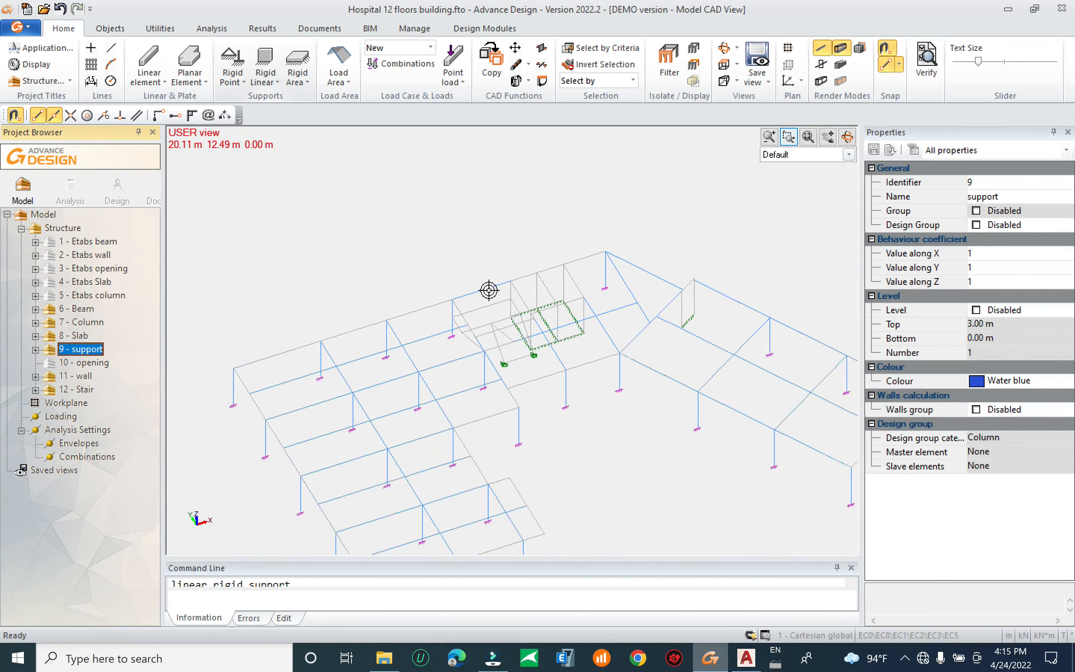
shift+middle_drag(566, 428, 573, 416)
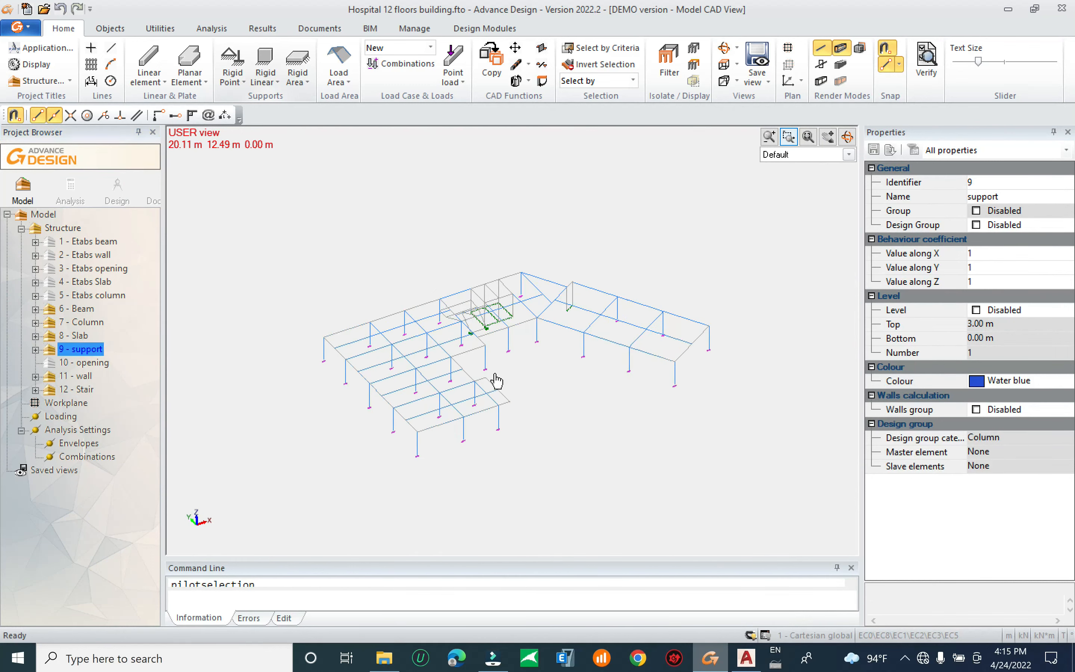
Display the whole building with solid sections and inspect it from several angles
click(821, 80)
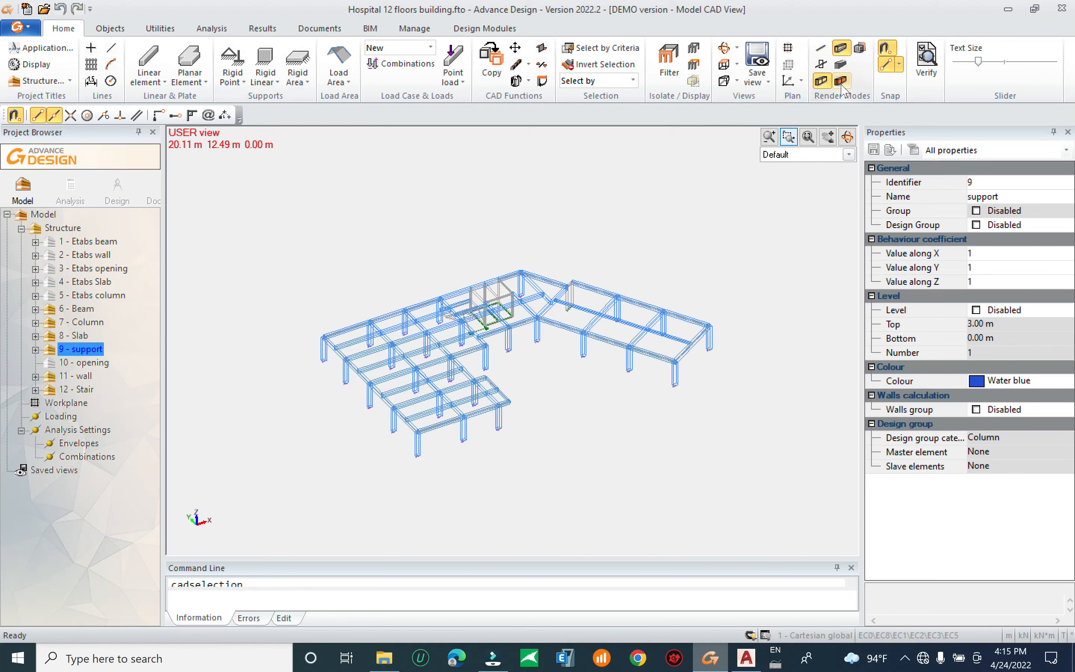
click(840, 80)
shift+middle_drag(618, 423, 564, 420)
scroll(437, 380, up, 2)
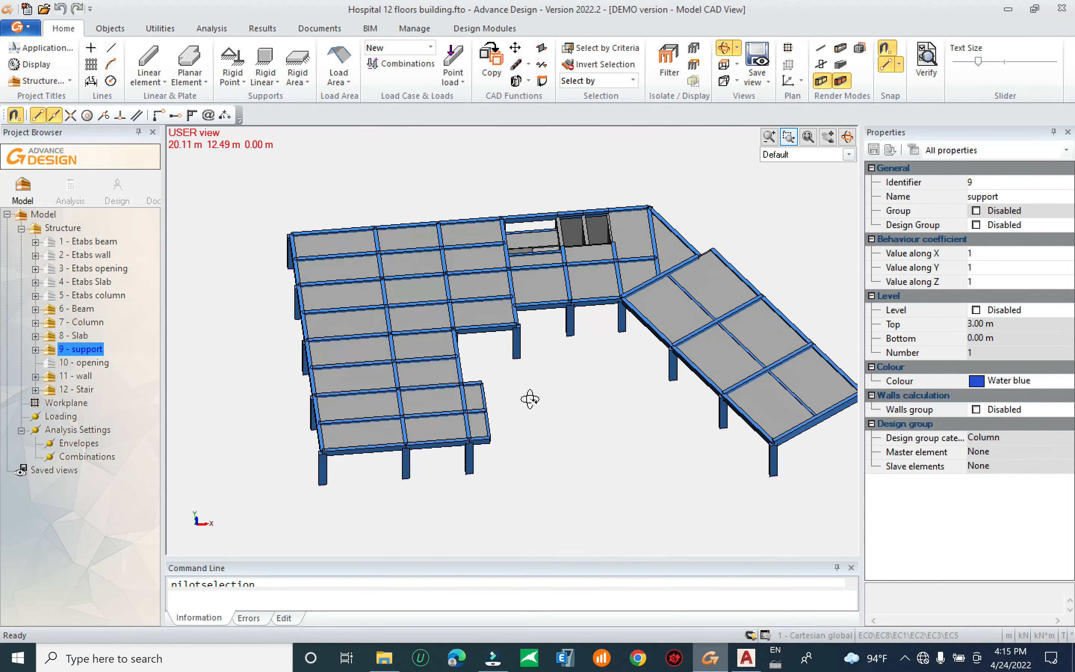
scroll(549, 399, up, 3)
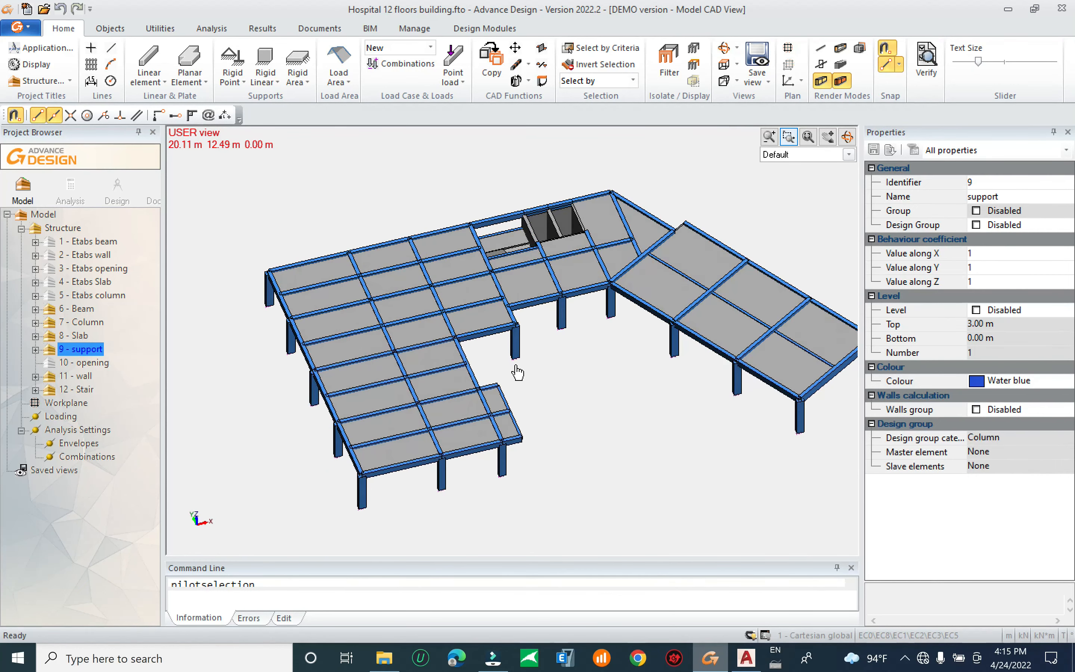
shift+middle_drag(548, 306, 583, 327)
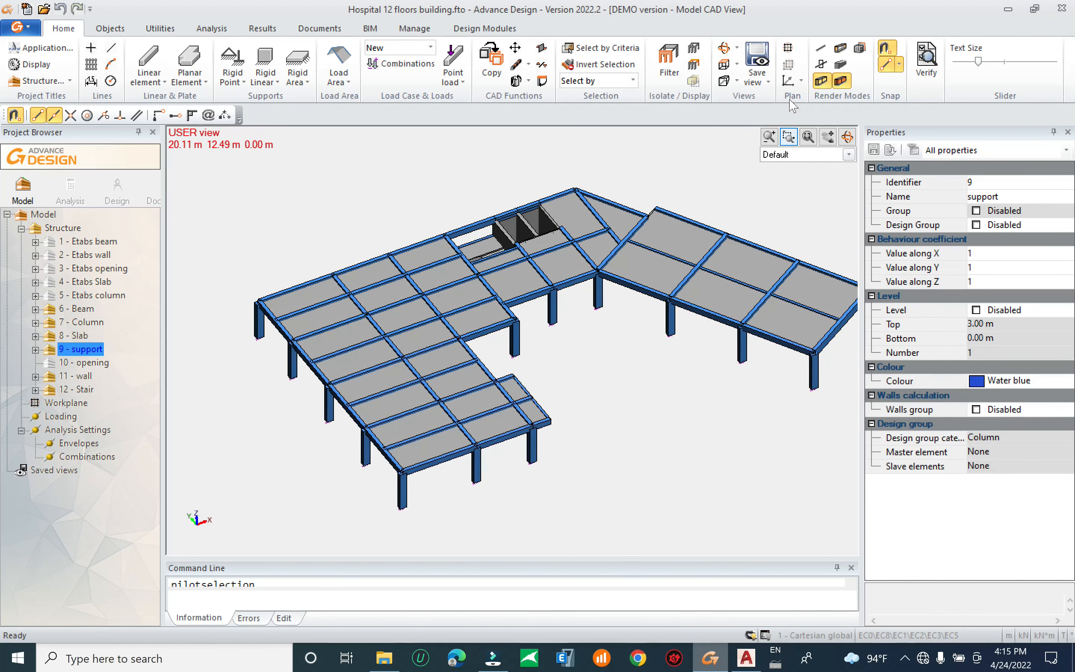
Return the whole building to the skeleton display with its supports showing
click(821, 48)
click(842, 65)
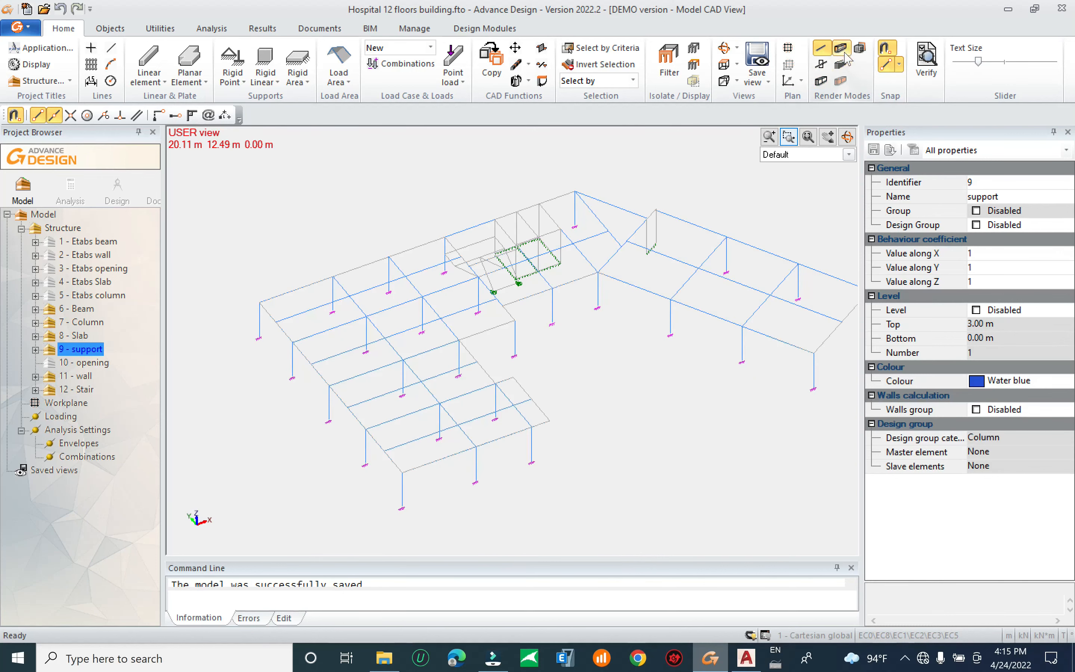
mouse_move(540, 391)
shift+middle_down()
mouse_move(492, 439)
mouse_move(403, 450)
shift+middle_up()
scroll(403, 450, up, 3)
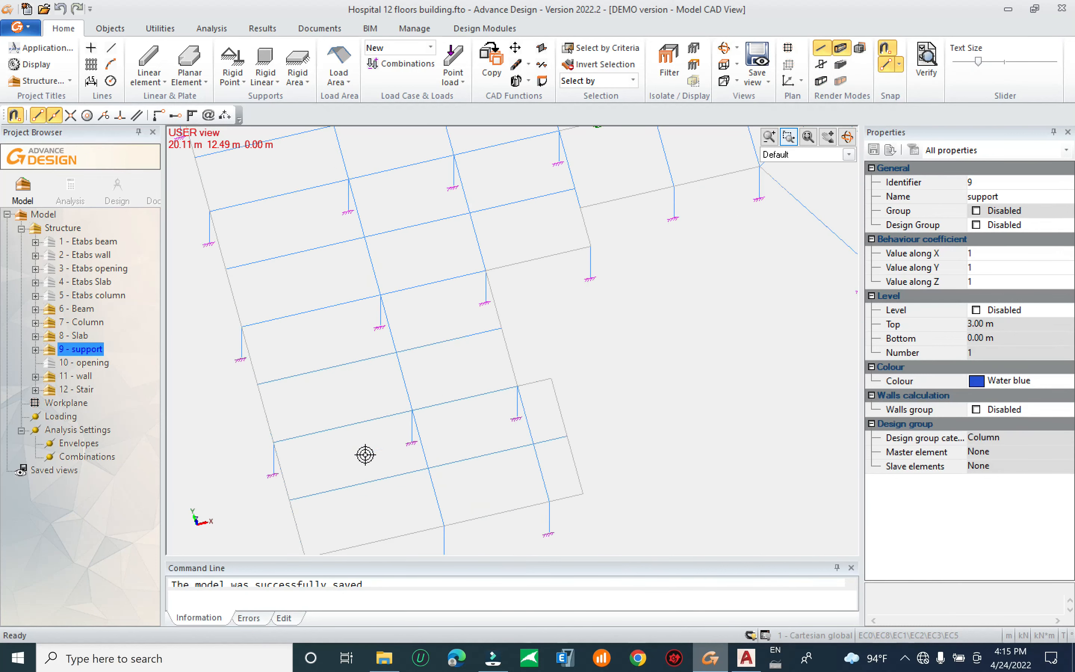
Set the cross section of the intermediate cross beams in the building's long wing to R20*40
click(427, 462)
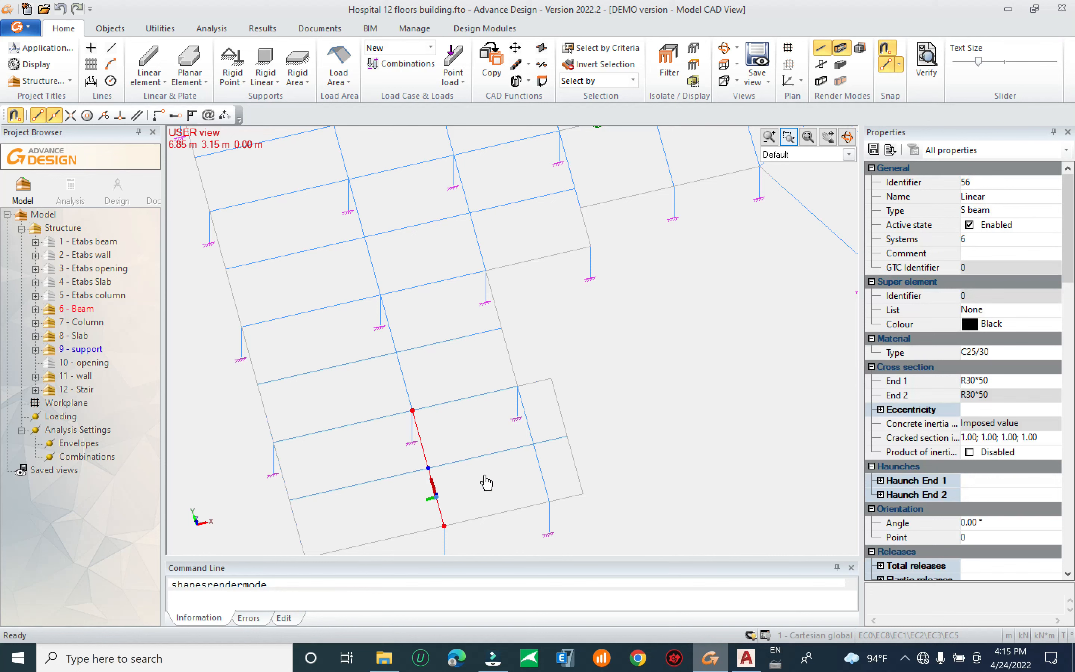
click(370, 491)
click(475, 459)
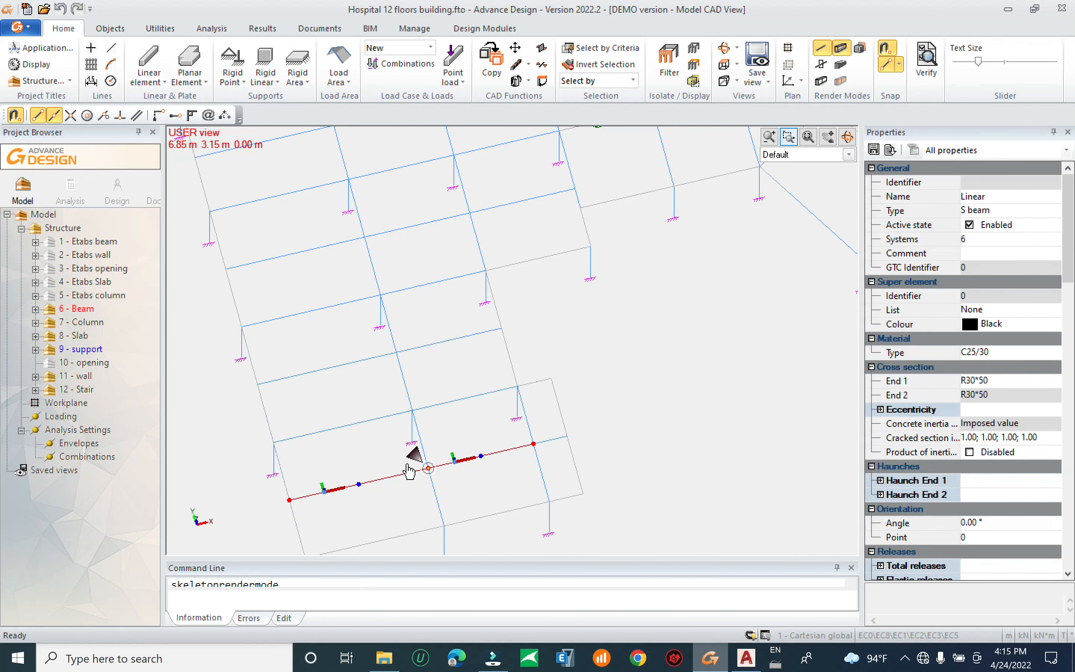
scroll(398, 479, down, 3)
click(496, 446)
click(398, 383)
click(418, 380)
click(312, 314)
click(397, 297)
click(474, 279)
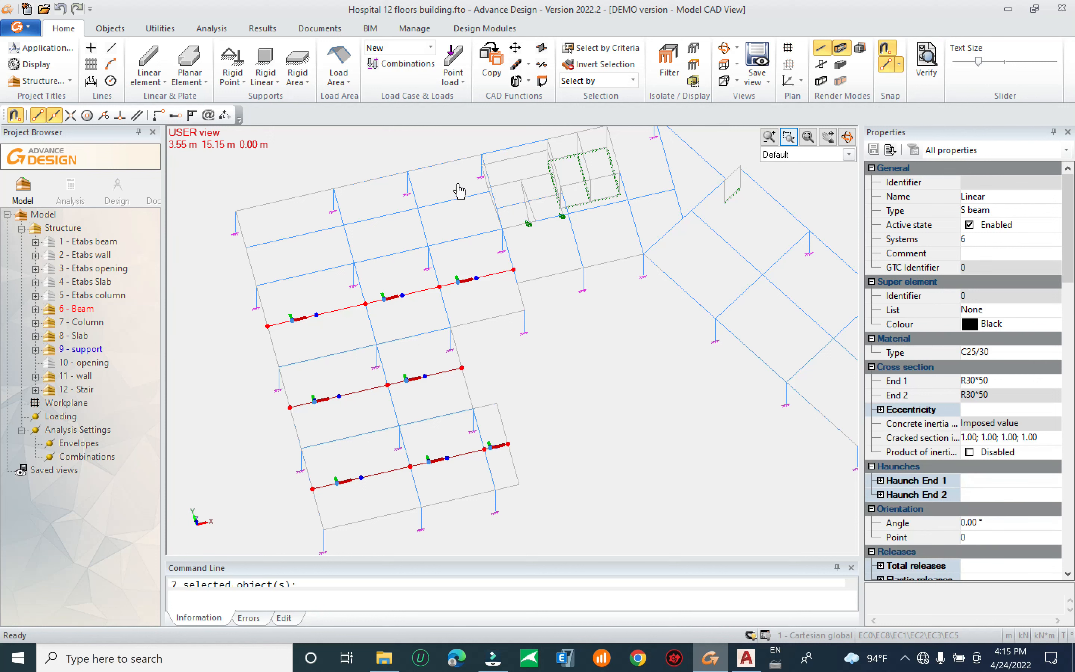
click(453, 200)
click(379, 216)
click(293, 236)
click(972, 382)
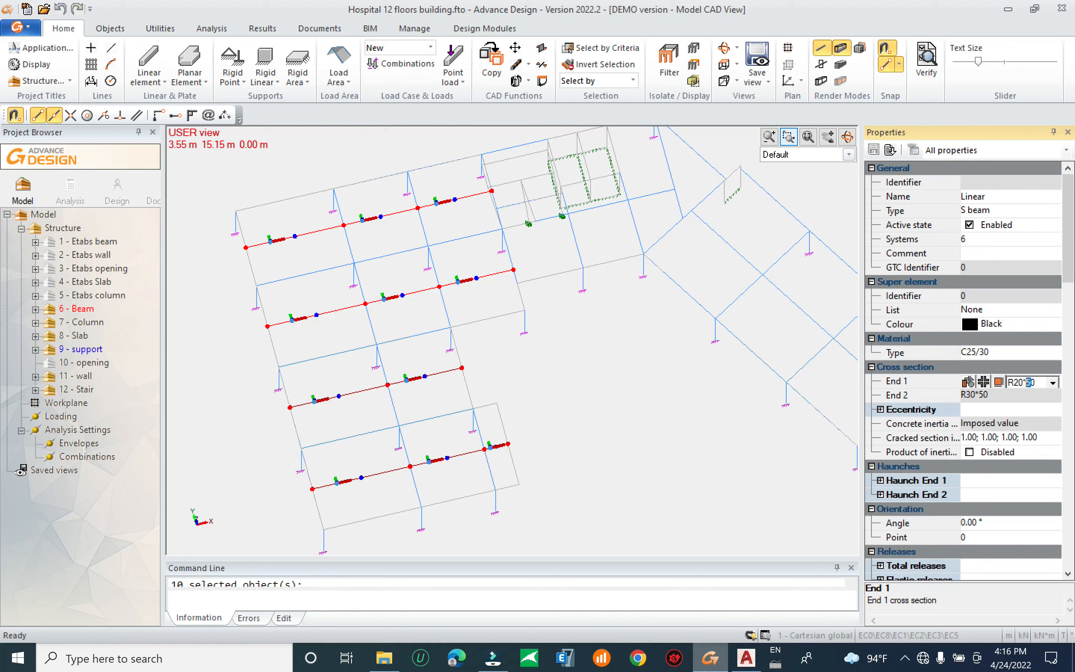
key(Return)
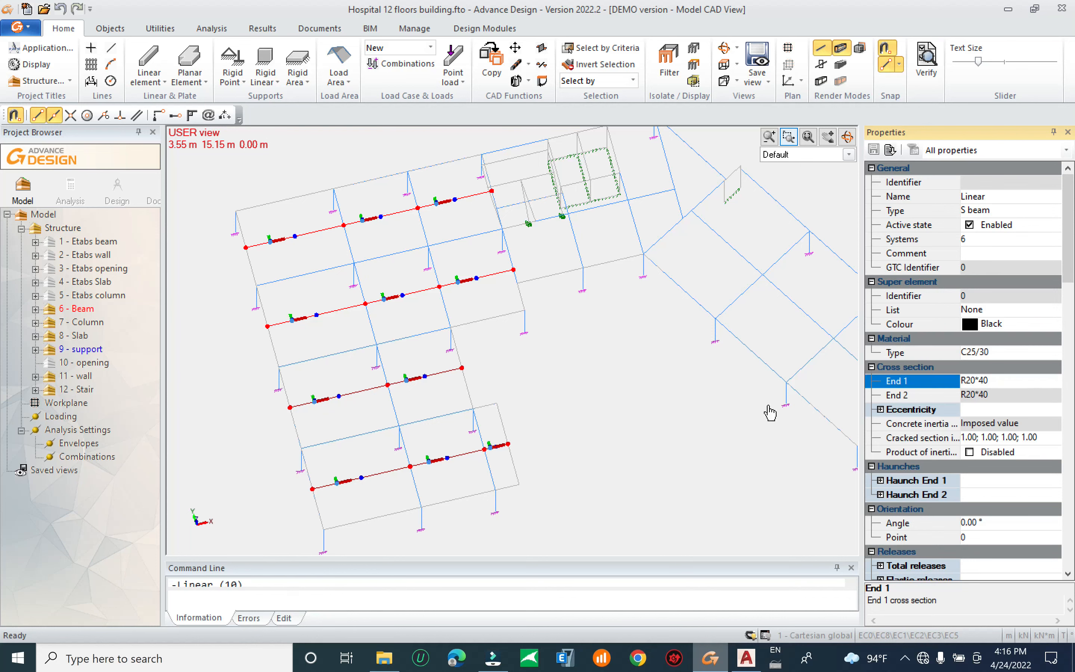
middle_drag(596, 286, 529, 316)
key(Escape)
Display the whole building with solid sections and inspect its beams and columns from a lower angle
scroll(503, 252, down, 3)
drag(338, 149, 303, 179)
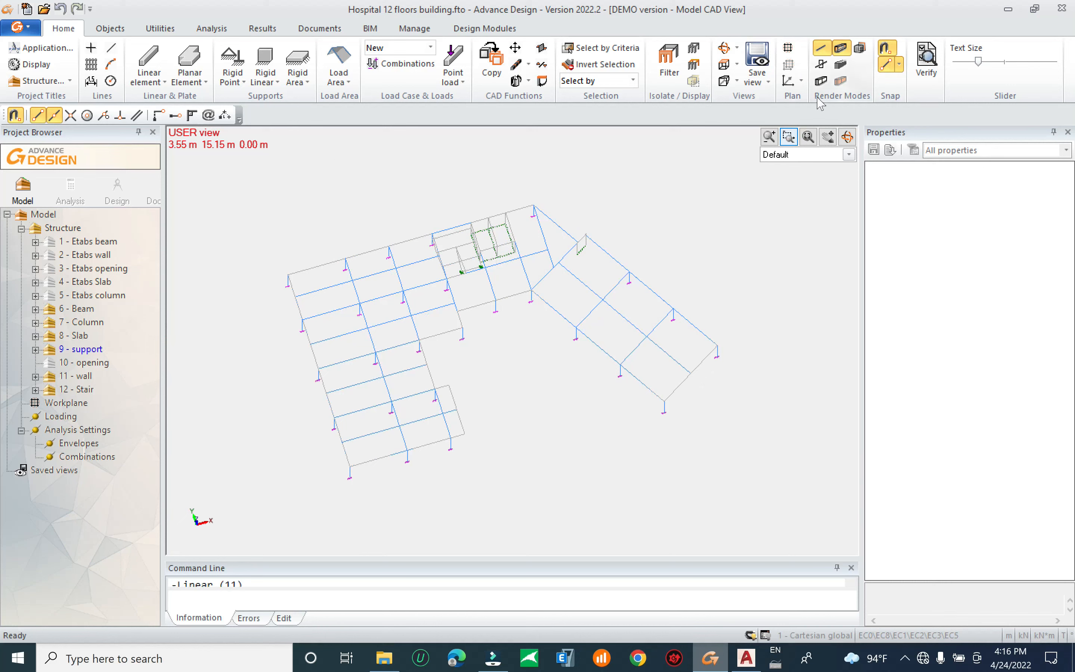
click(821, 80)
click(841, 81)
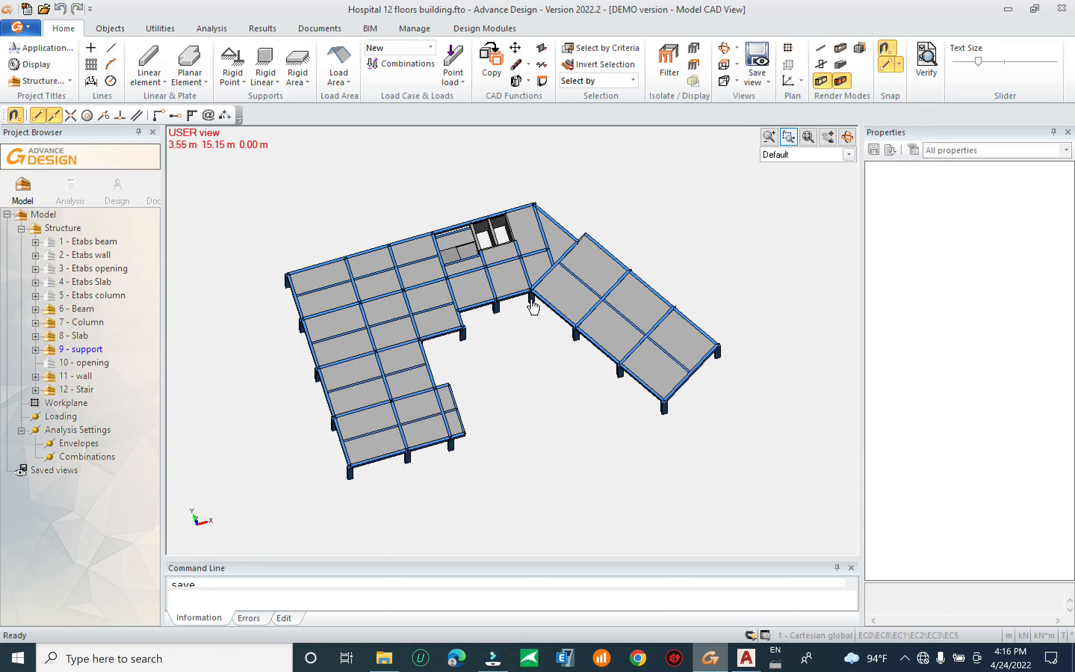
shift+middle_drag(503, 369, 536, 305)
scroll(423, 373, up, 6)
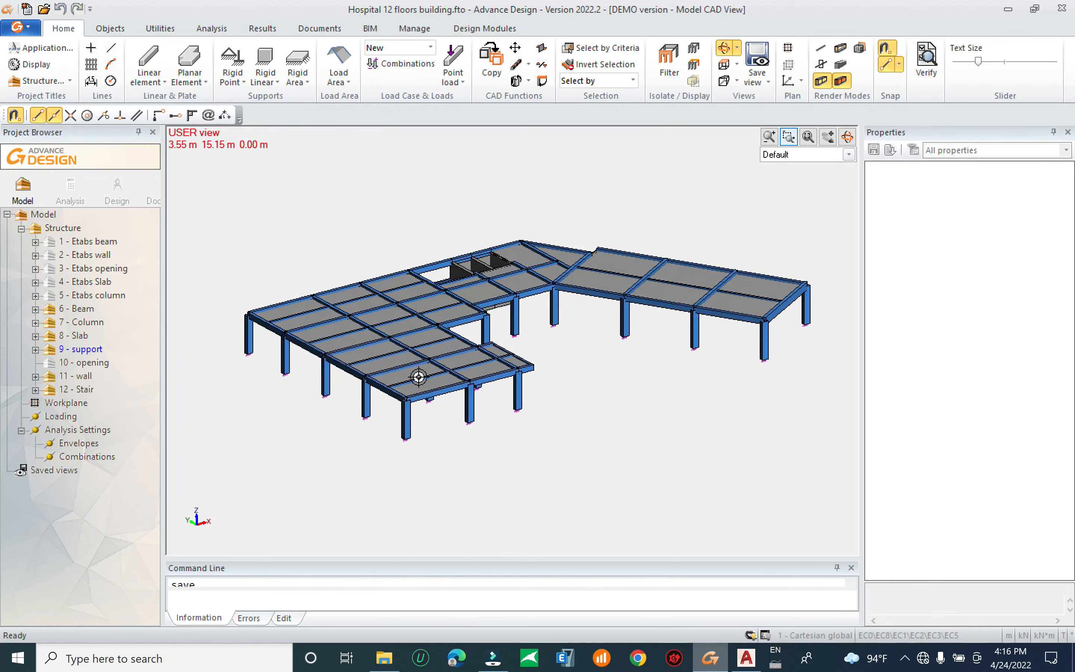
View the building as a skeleton with shaded faces and local axes, and return it to the solid section display
click(821, 64)
scroll(430, 390, up, 3)
shift+middle_drag(430, 390, 594, 420)
scroll(419, 343, down, 5)
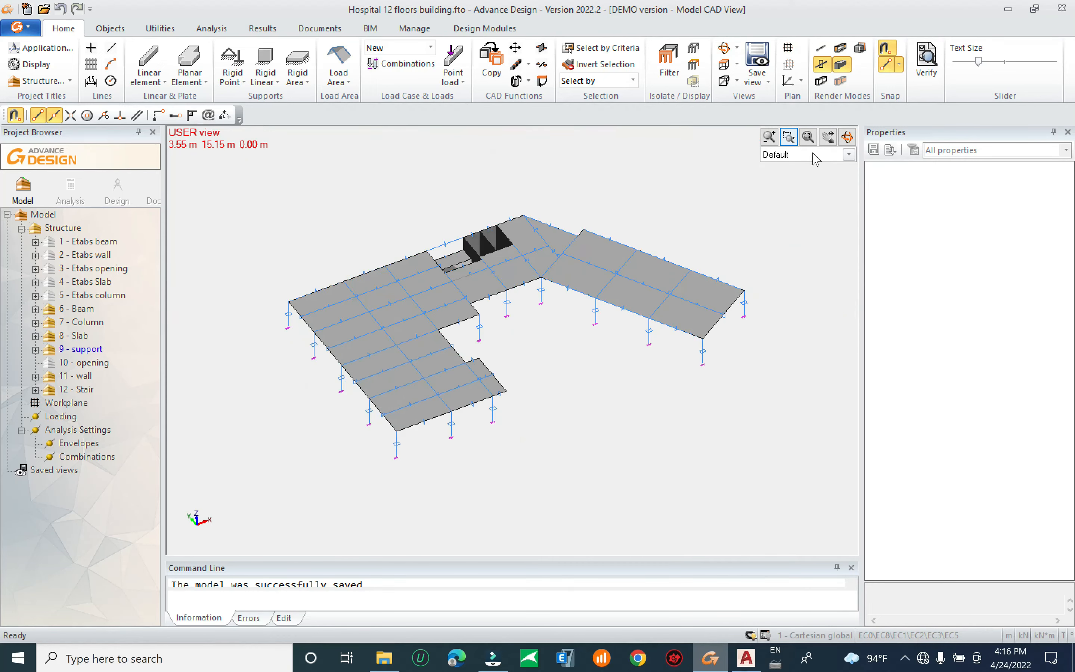
click(821, 48)
click(821, 80)
scroll(487, 349, down, 3)
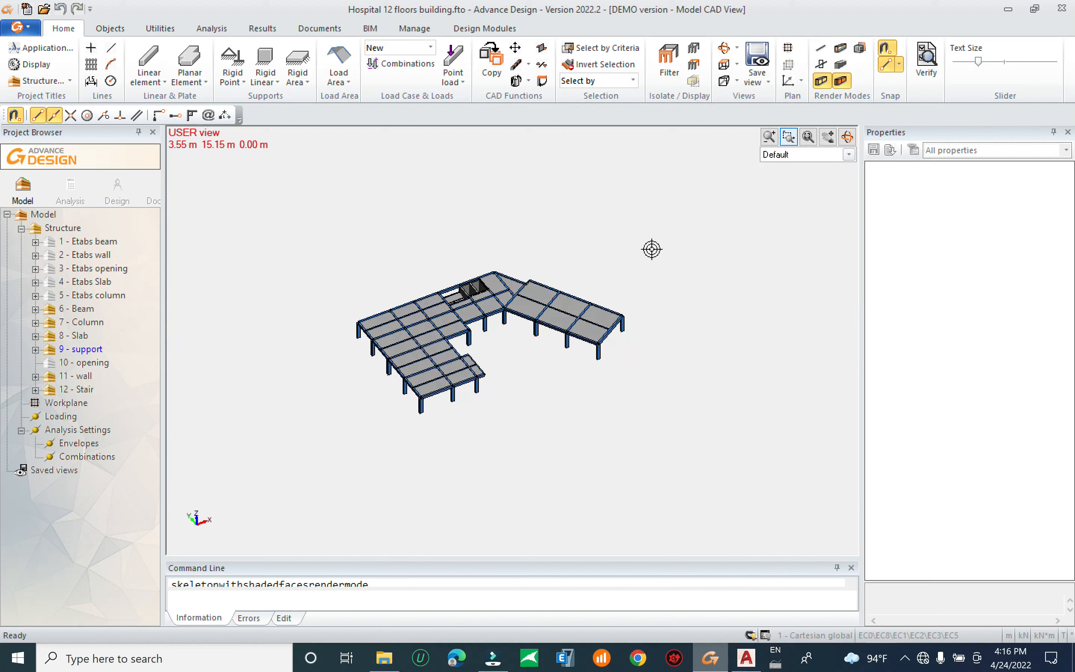
key(alt+x)
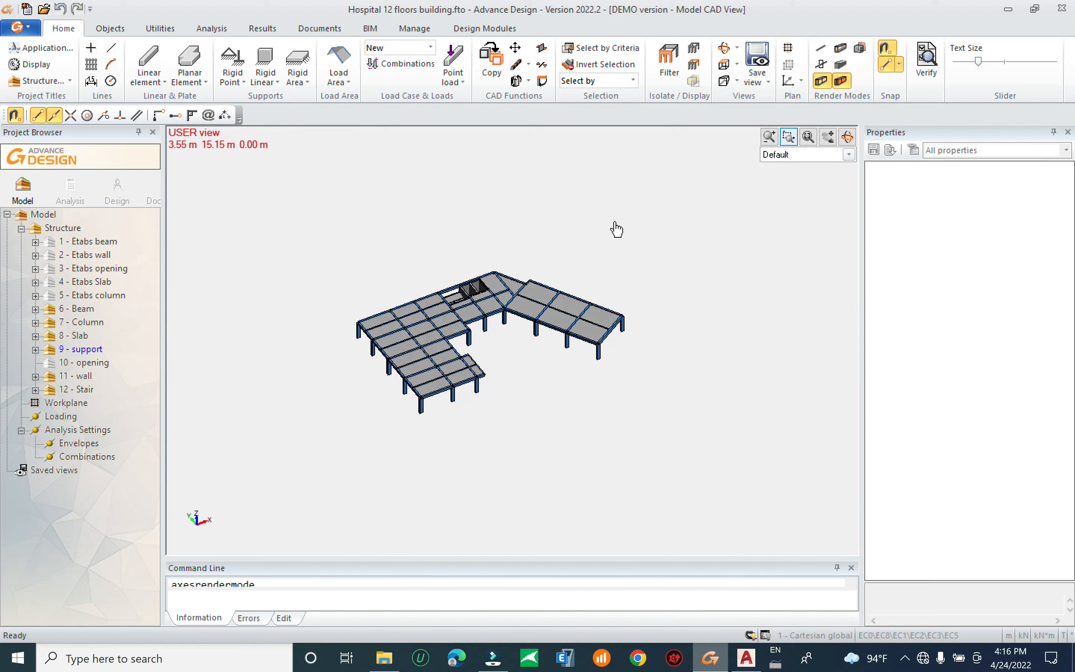
key(alt+x)
Create a Dead Loads family and a Live loads family, each with its load case
click(408, 52)
click(400, 63)
click(474, 217)
click(647, 208)
click(408, 53)
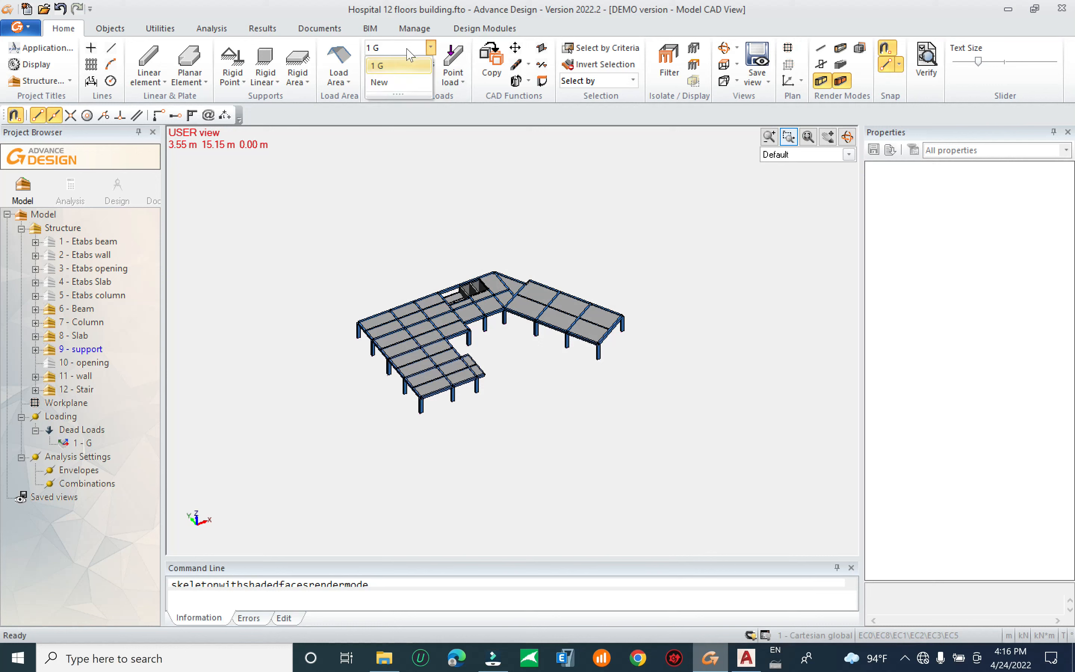
click(381, 82)
click(475, 228)
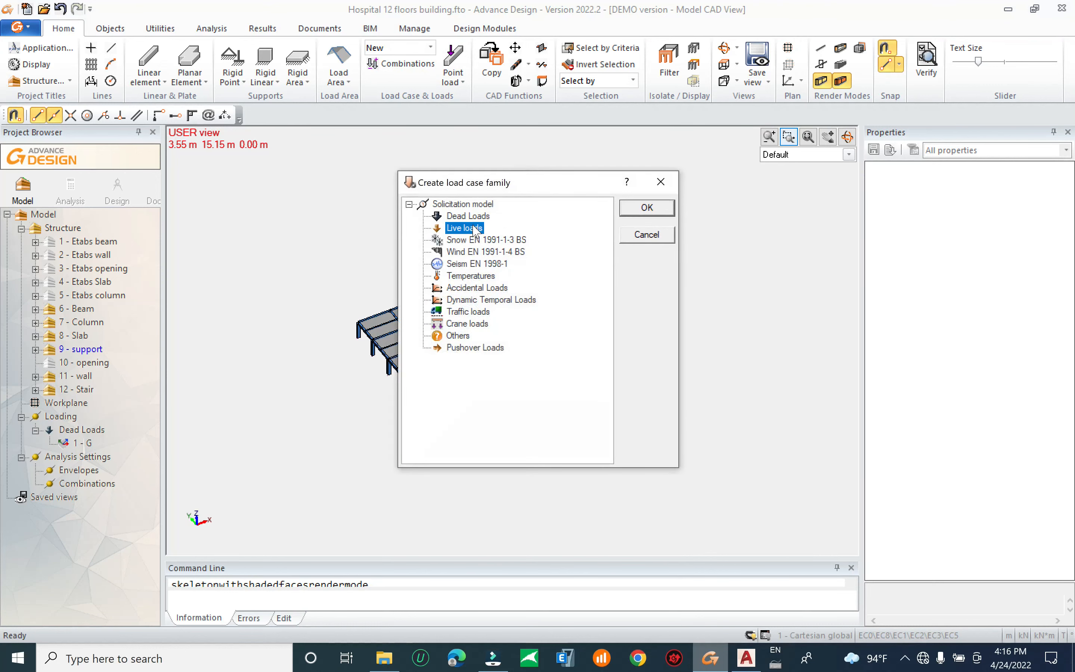
click(647, 208)
Create a Wind EN 1991-1-4 BS load case family
click(430, 47)
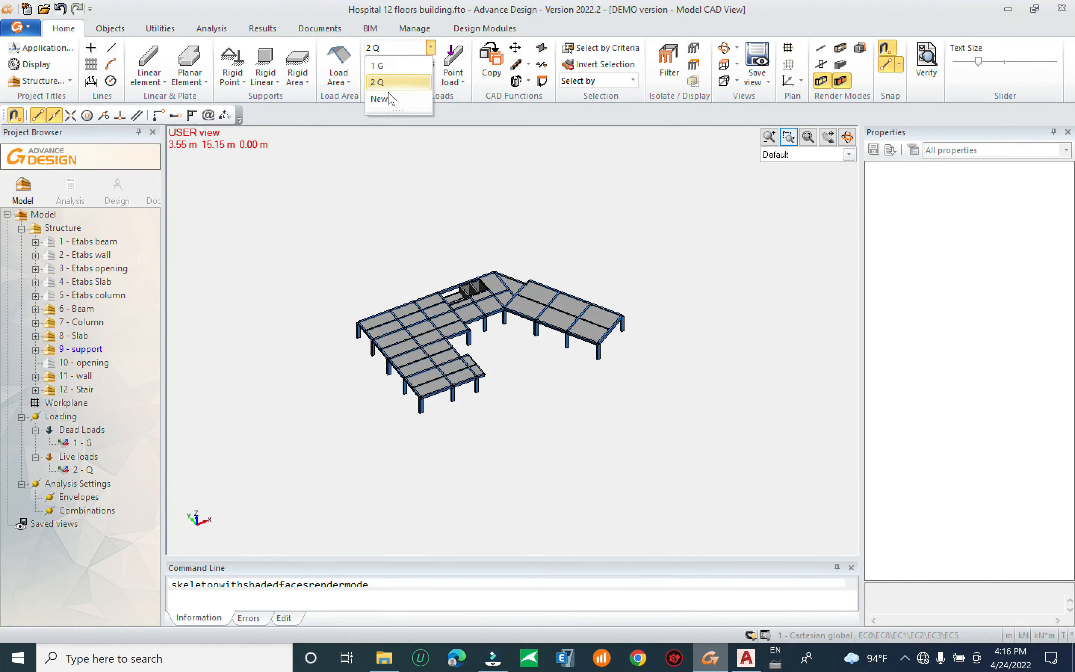
click(526, 221)
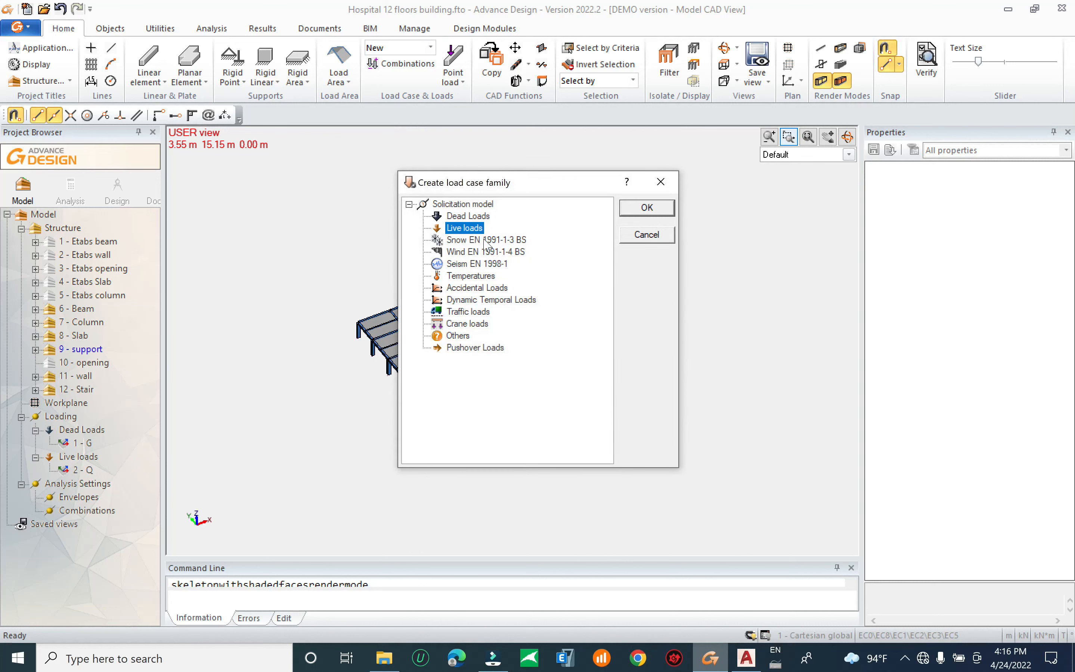
click(657, 208)
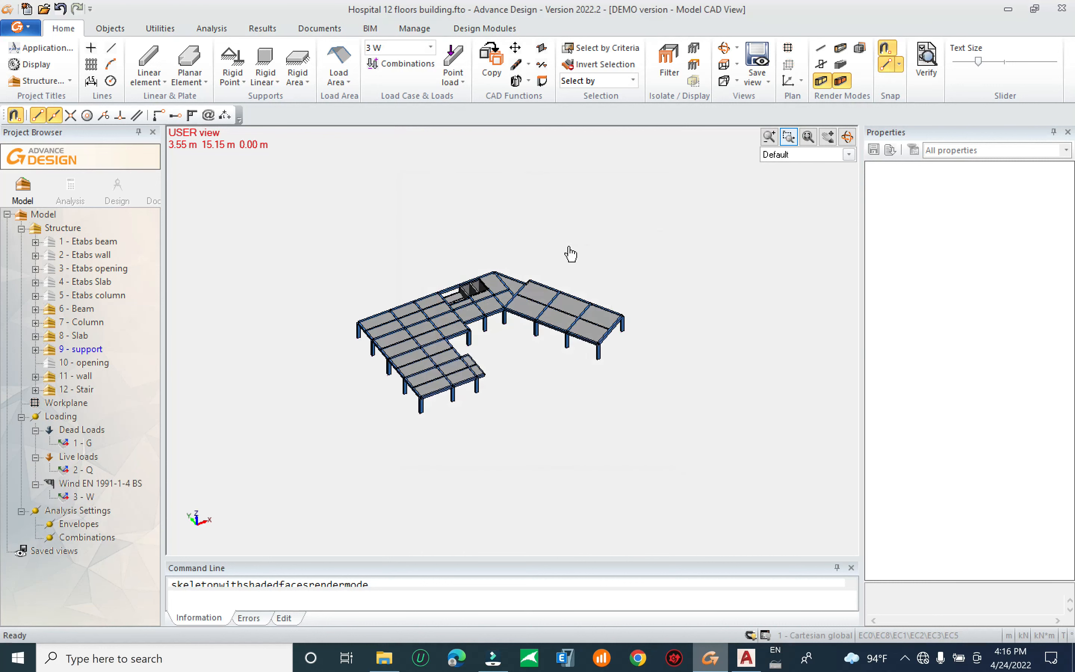
Apply an area load with FZ of -1.2 kN to the floor slab plate in dead load case G
click(82, 443)
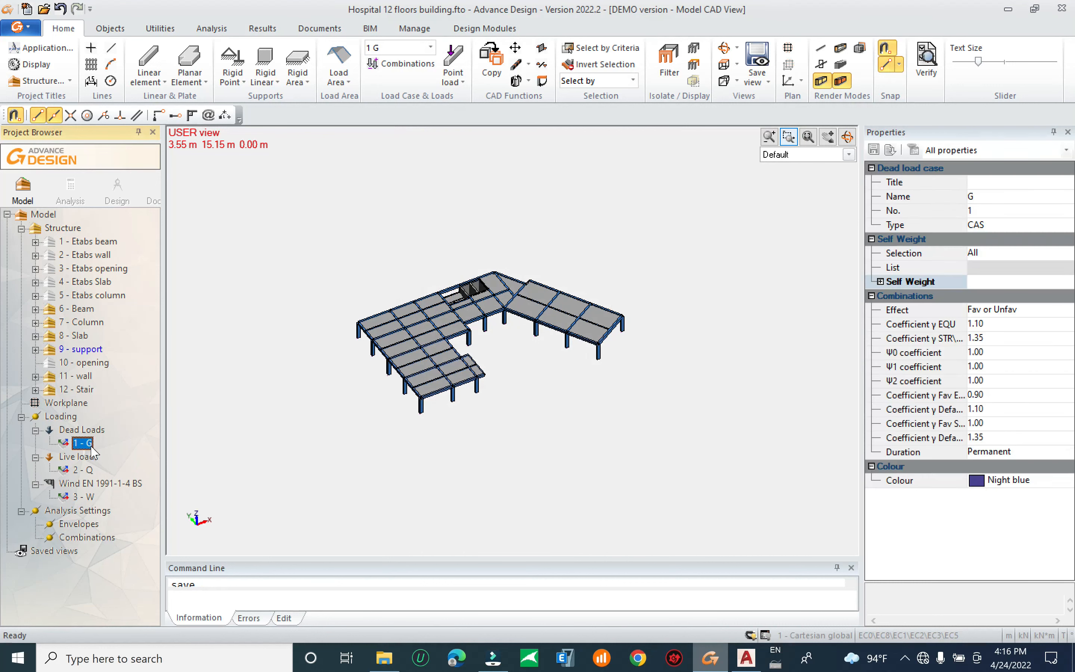
click(35, 336)
click(87, 350)
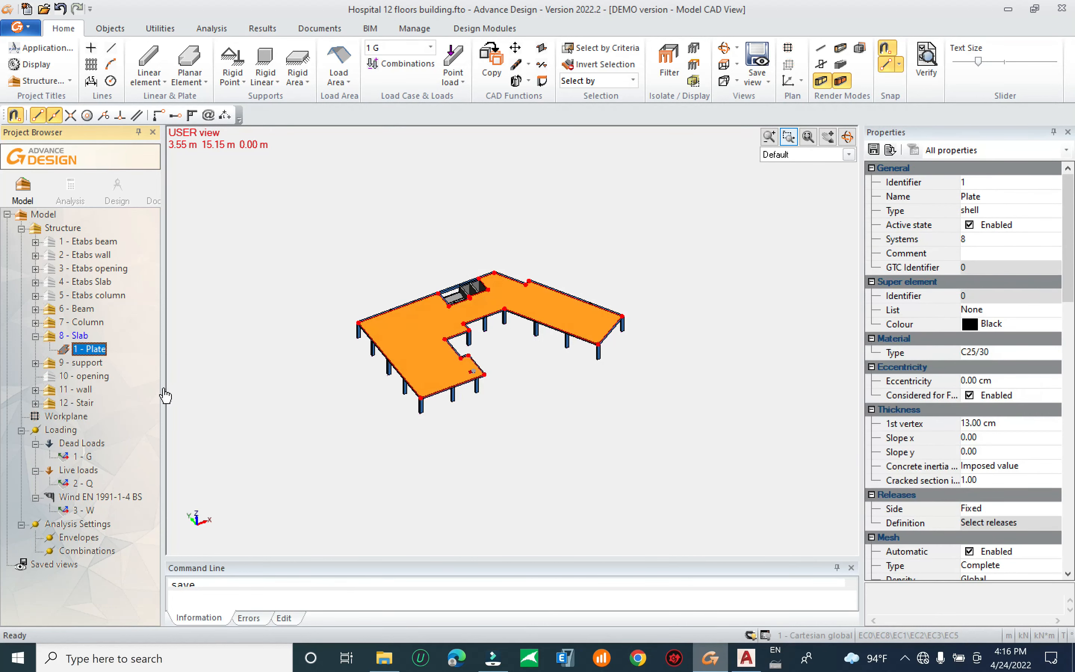
right_click(436, 341)
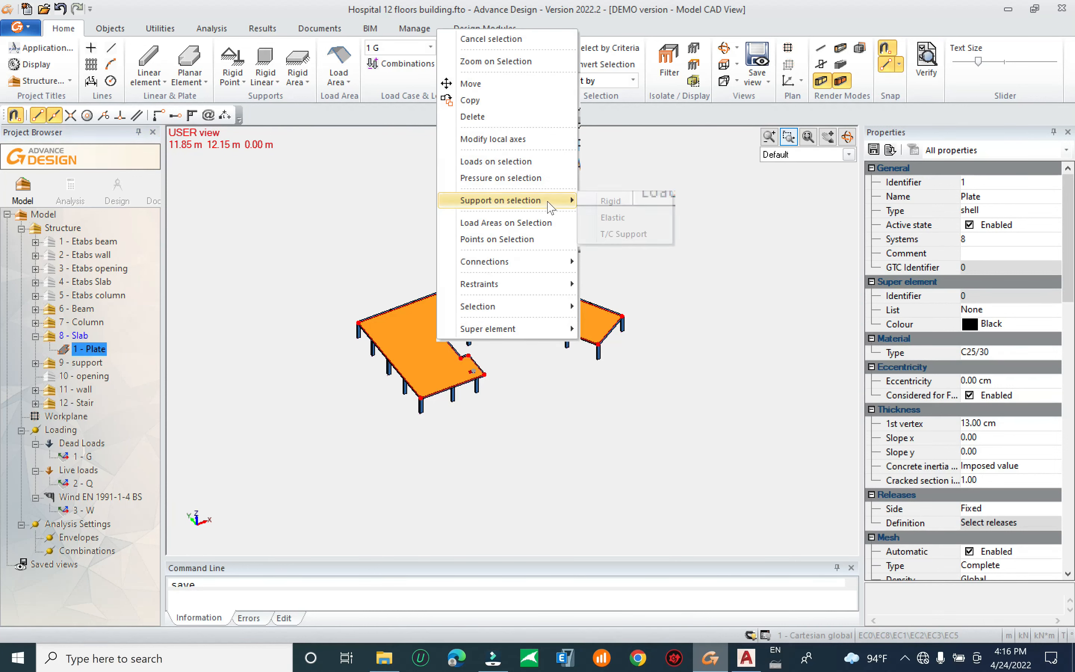
click(535, 176)
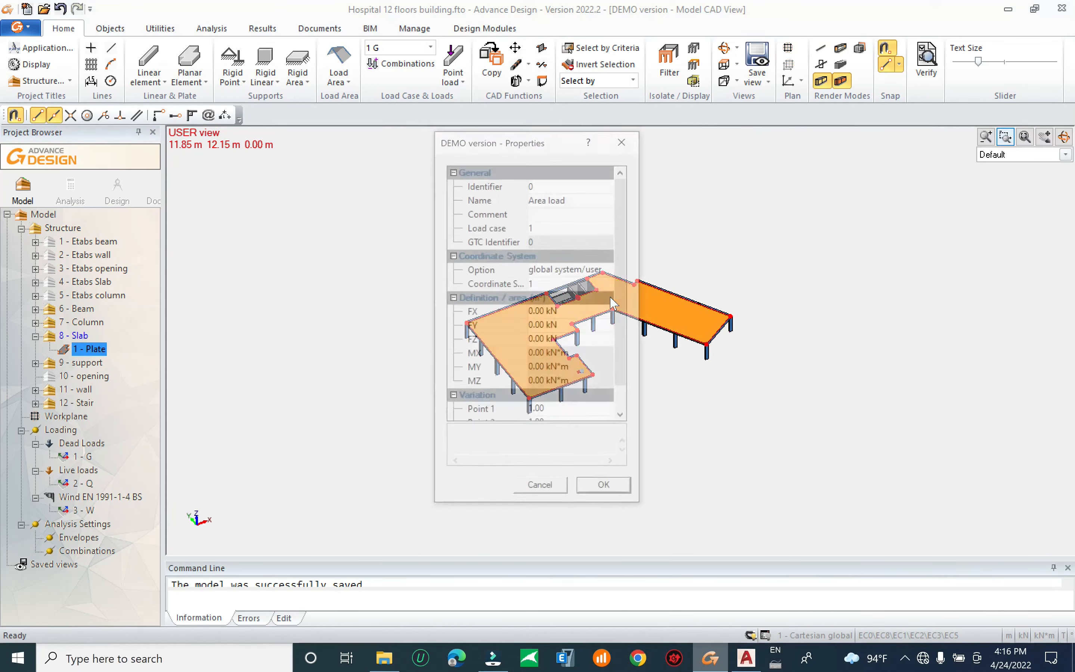
click(545, 341)
text(-1.2)
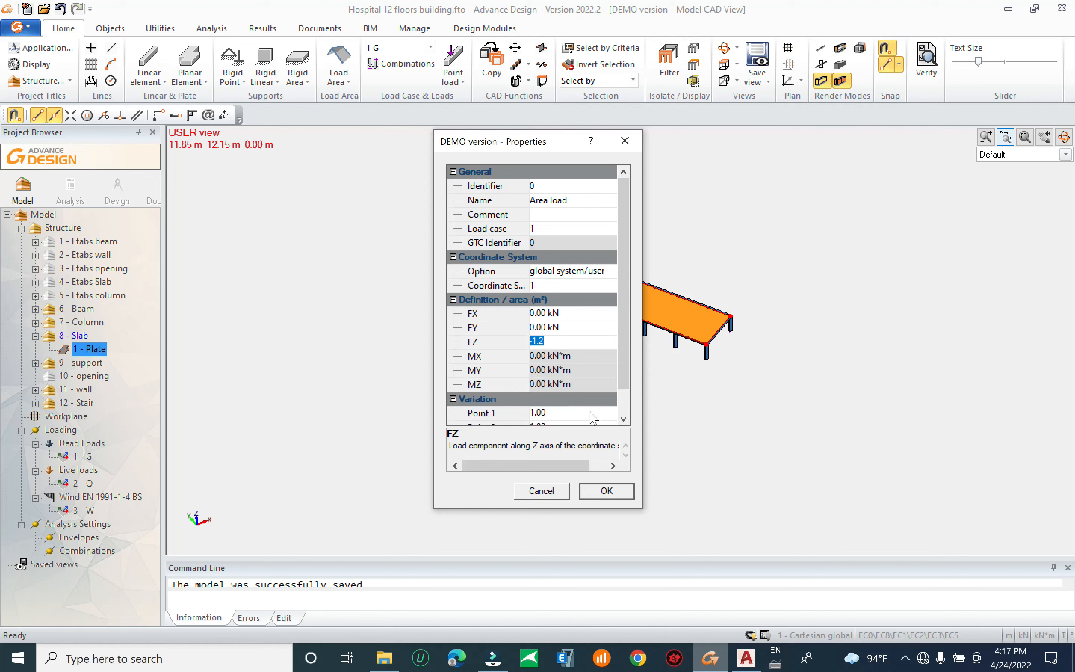
click(606, 490)
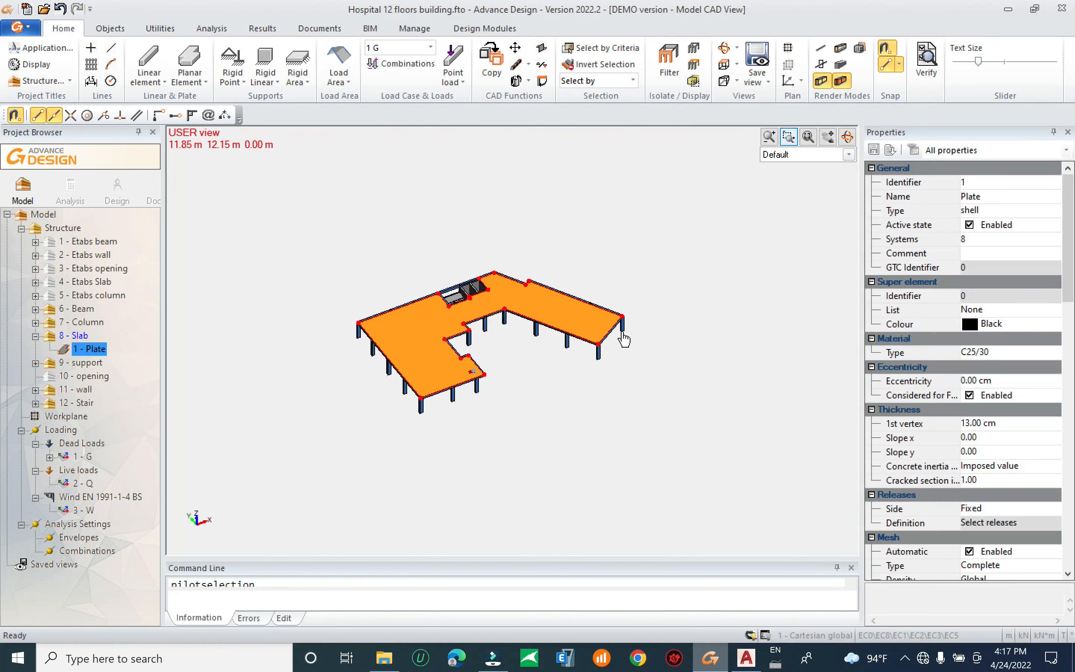
Autoscale the load display and check the properties of the new area load on the slab
key(Escape)
right_click(685, 350)
click(759, 561)
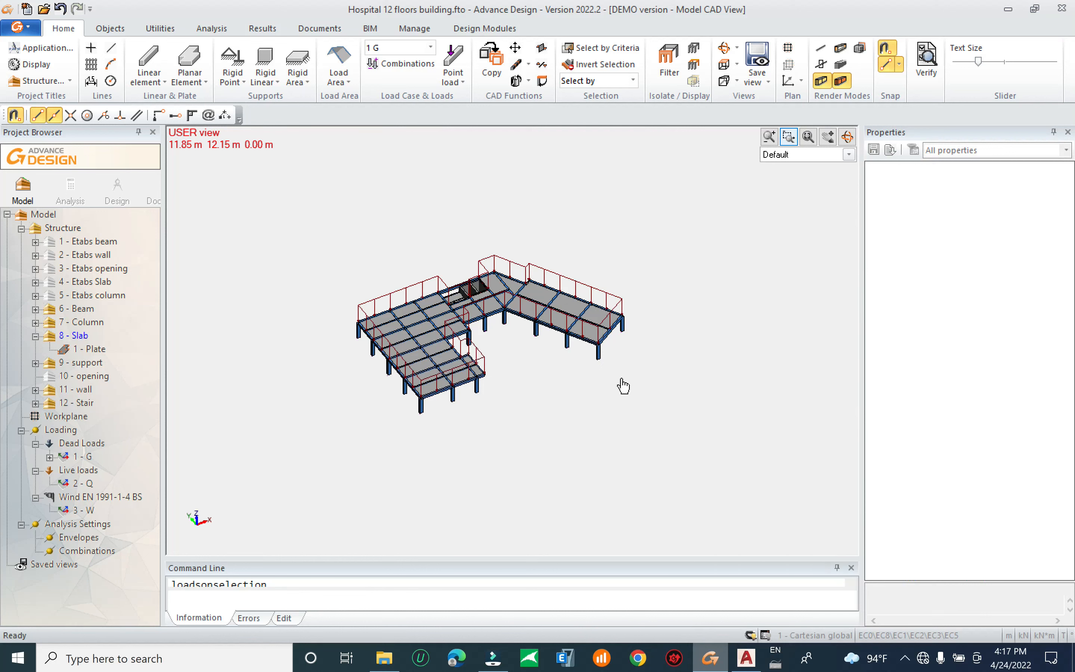
click(402, 293)
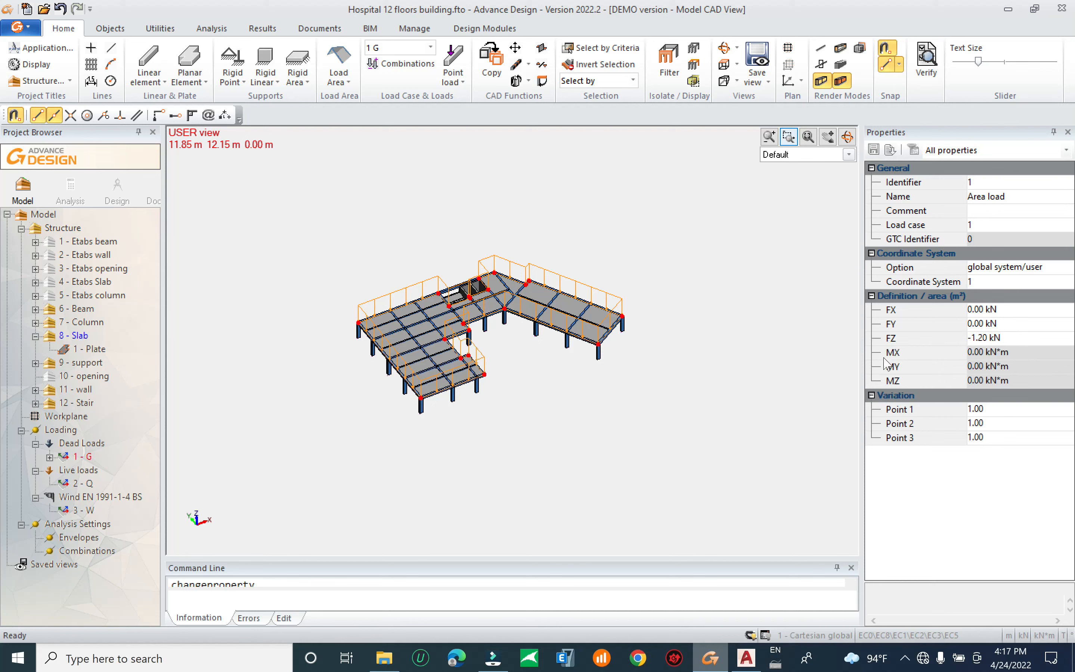
Copy the slab's area load from dead load case G into live load case Q
click(65, 458)
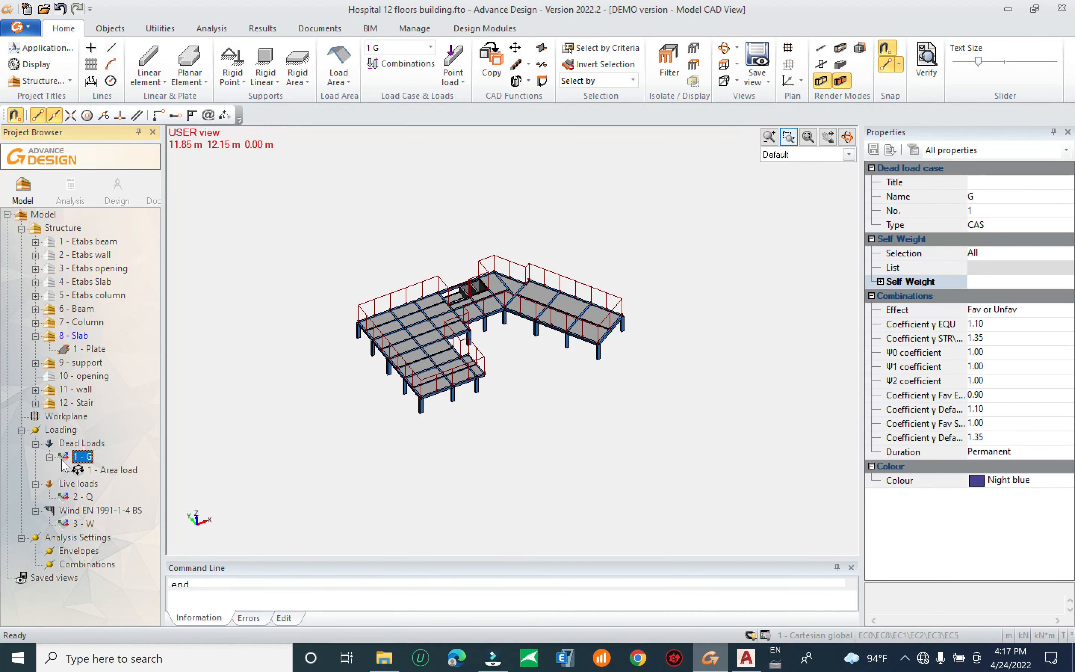
click(91, 472)
right_click(92, 471)
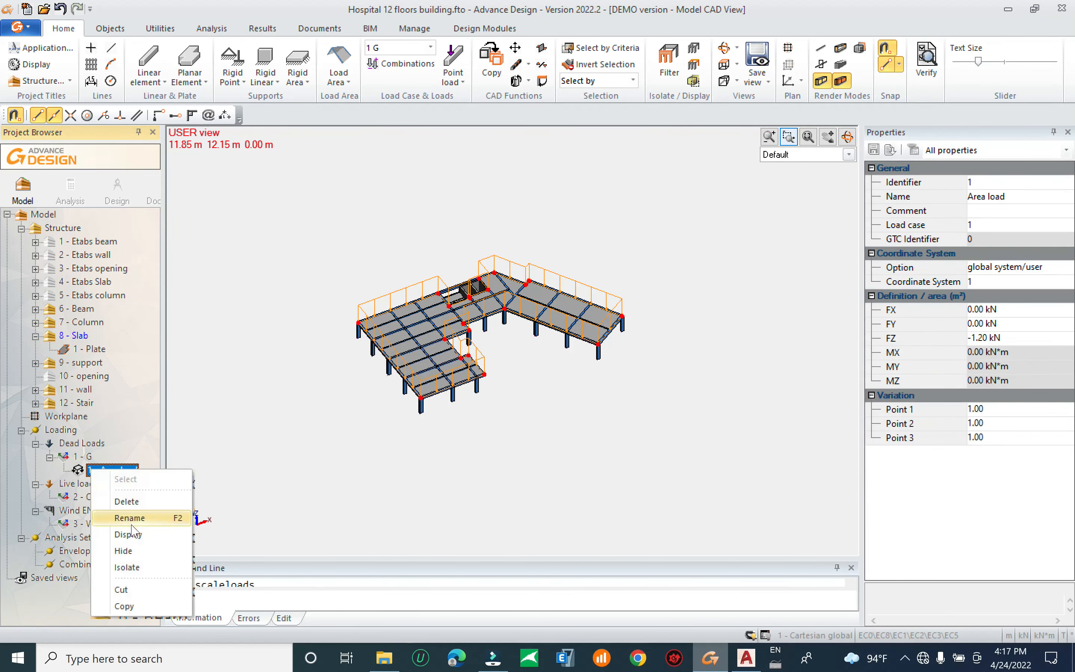
click(129, 606)
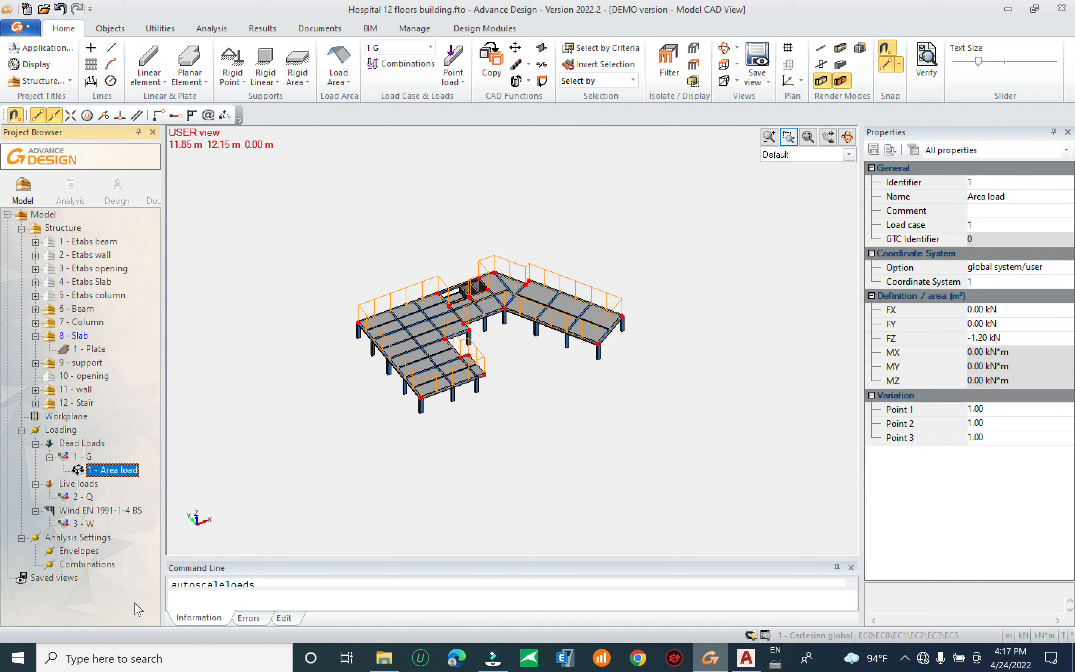
click(79, 495)
right_click(83, 497)
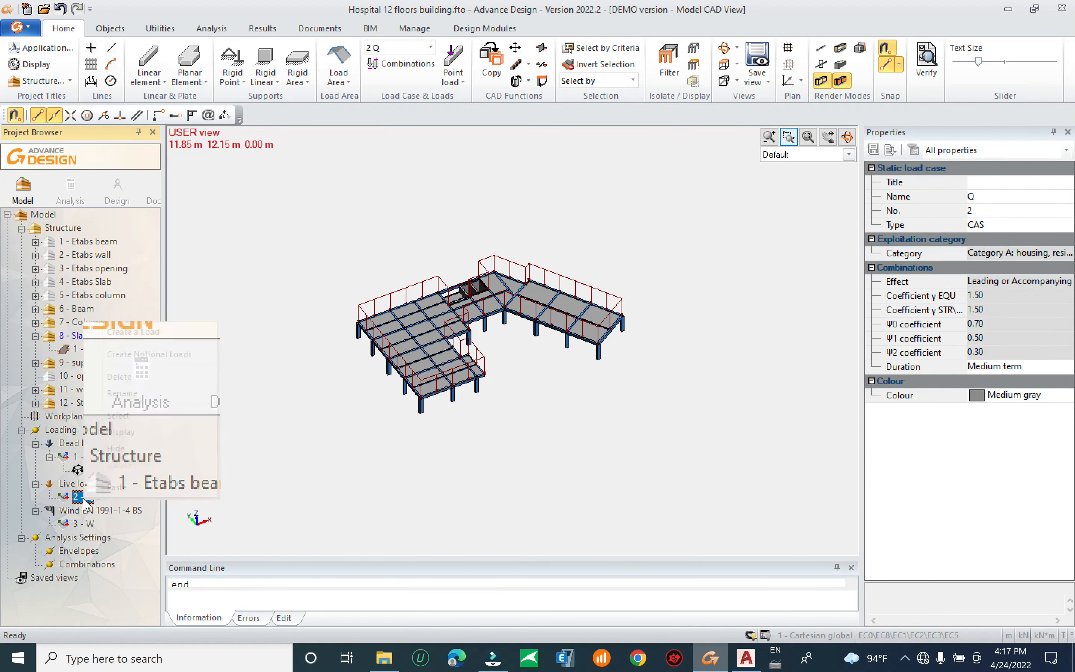
click(94, 498)
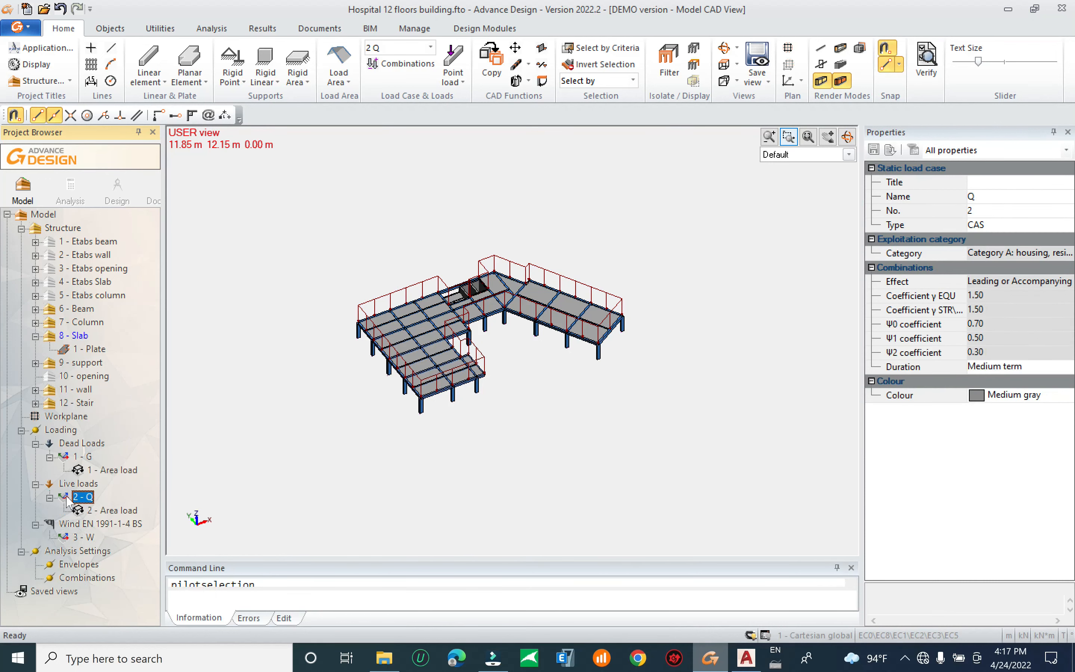
Hide the dead area load and set FZ of the copied live area load to -5 kN
click(91, 470)
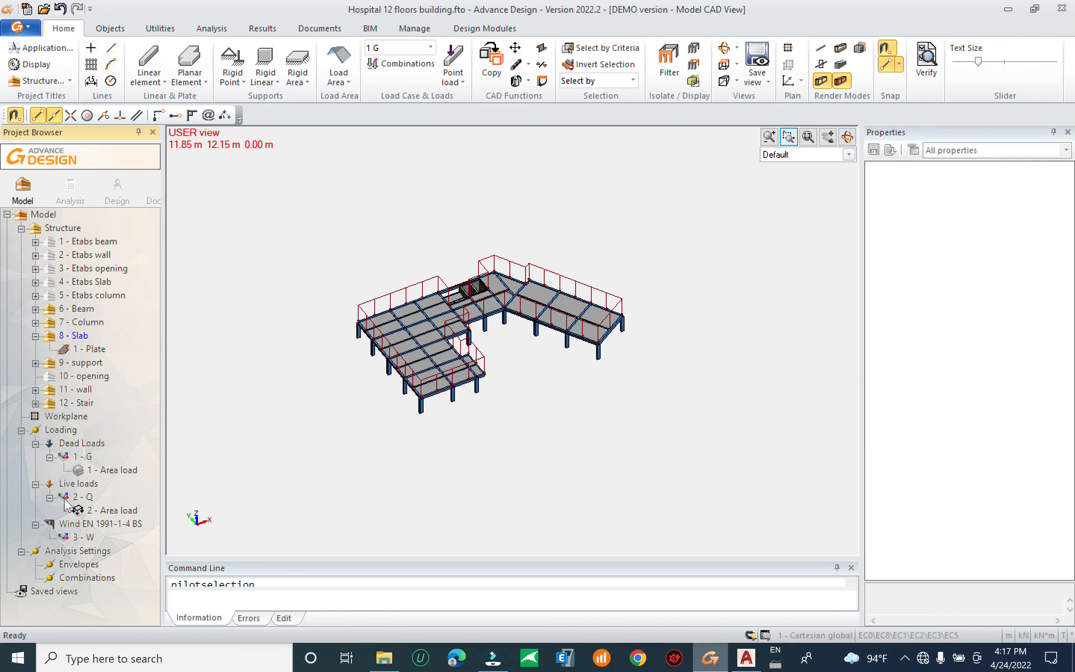
click(84, 511)
click(1007, 338)
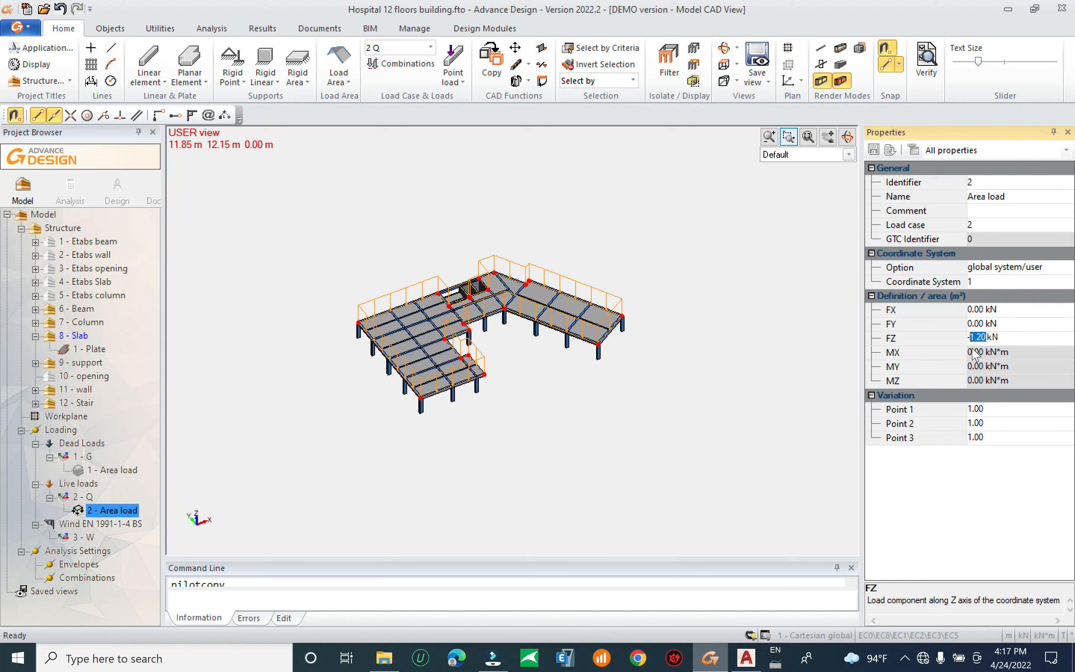
text(5)
key(Return)
click(312, 341)
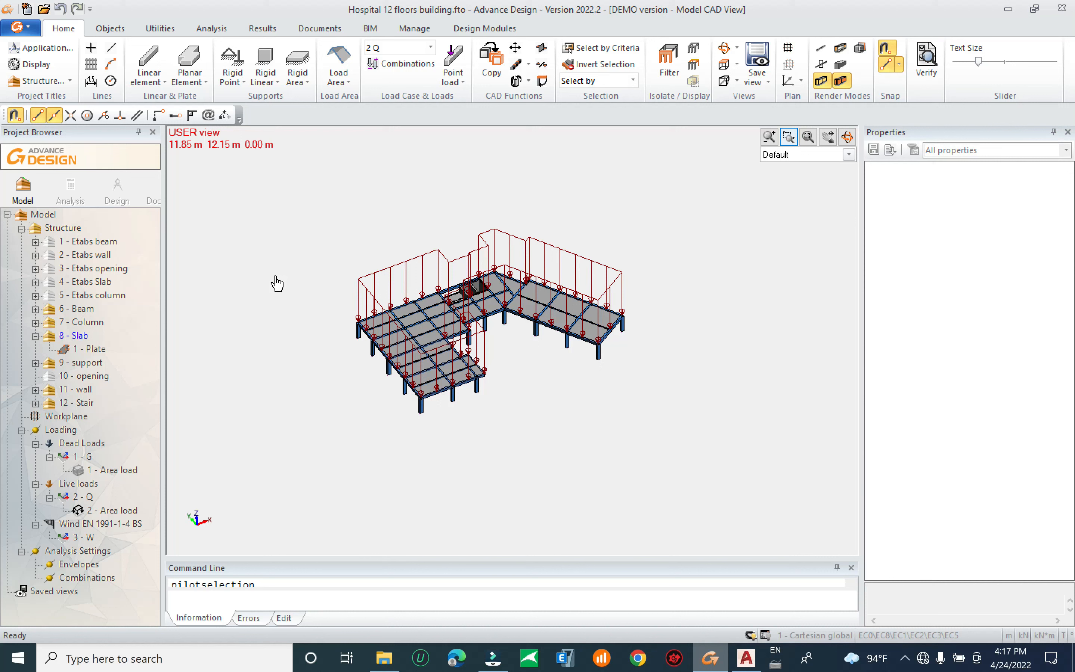
drag(225, 206, 268, 332)
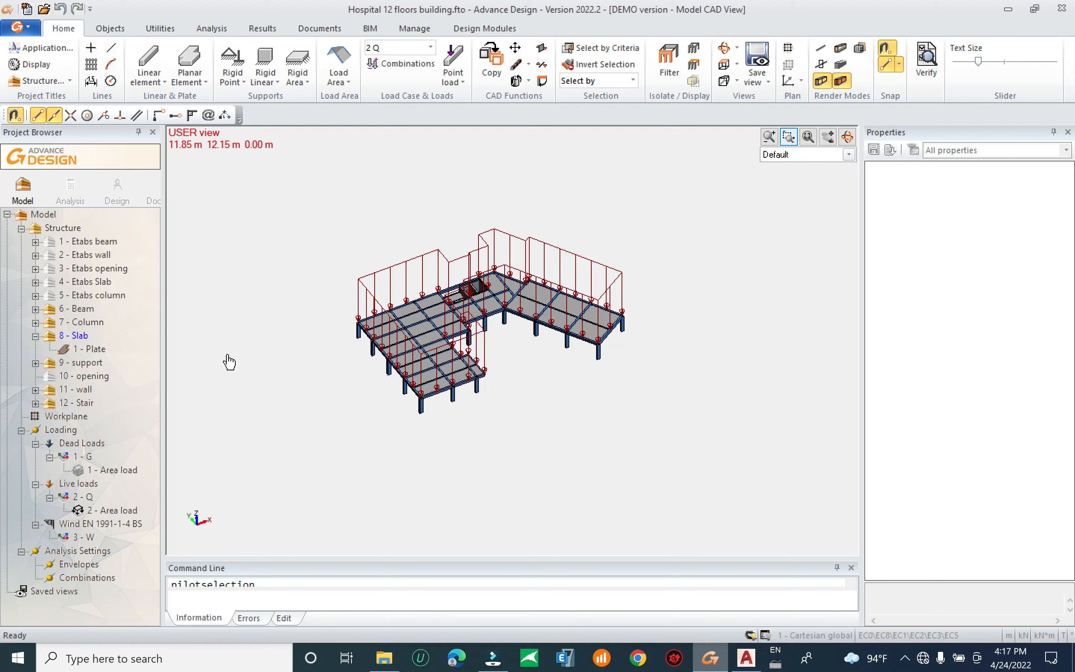
Hide live load case Q together with its area load
click(50, 498)
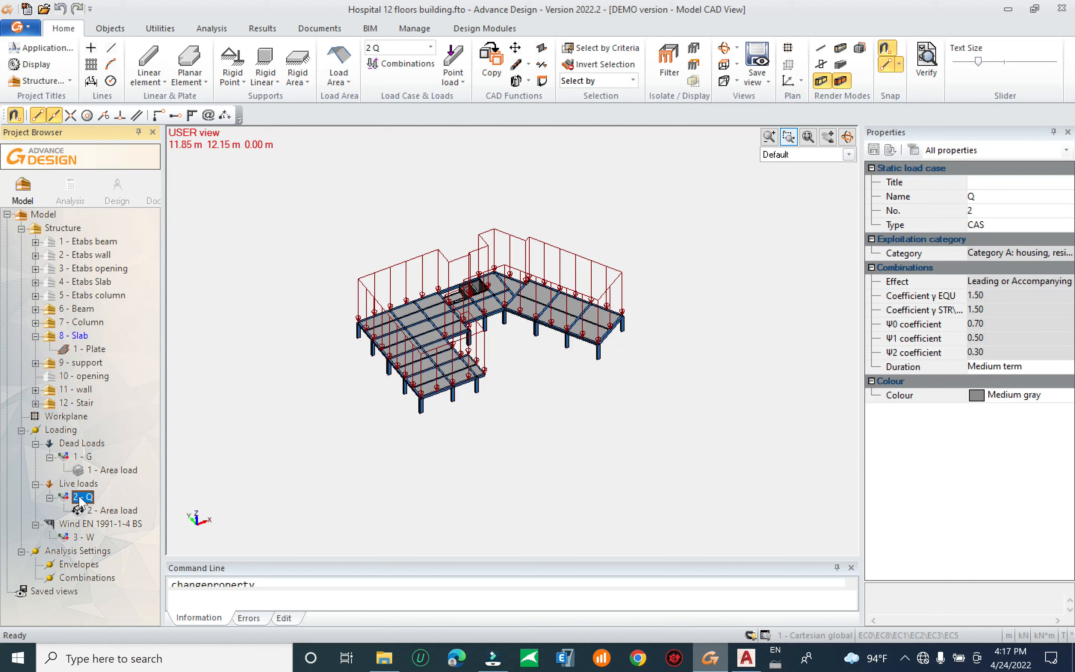
key(space)
key(Escape)
drag(344, 216, 279, 299)
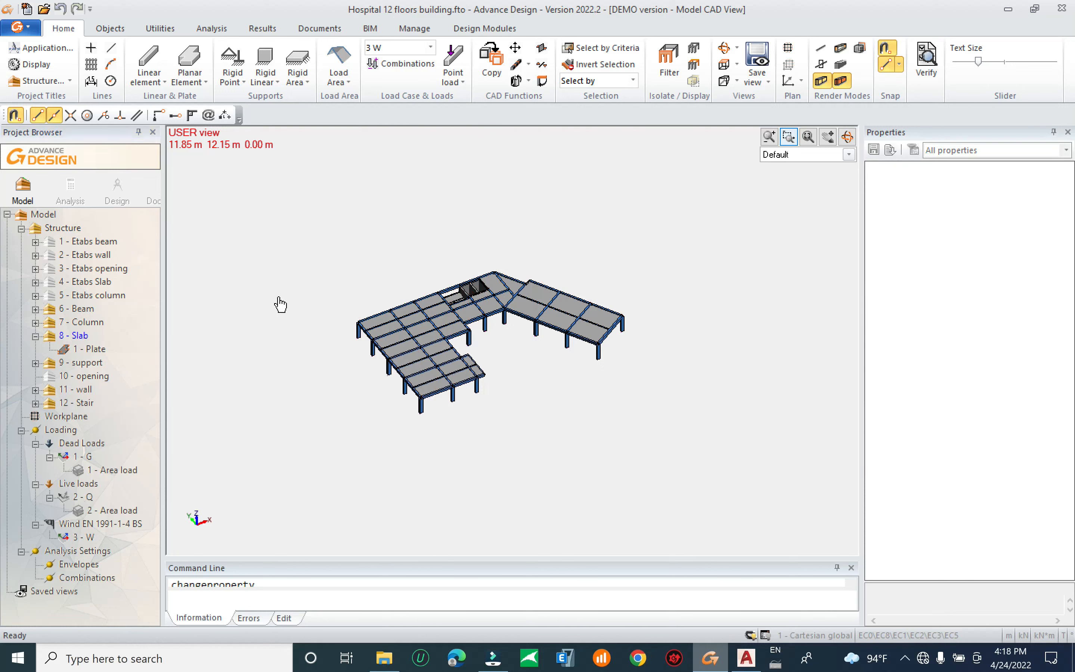
Make dead load case G the current load case and display the linear elements as axes only
click(100, 469)
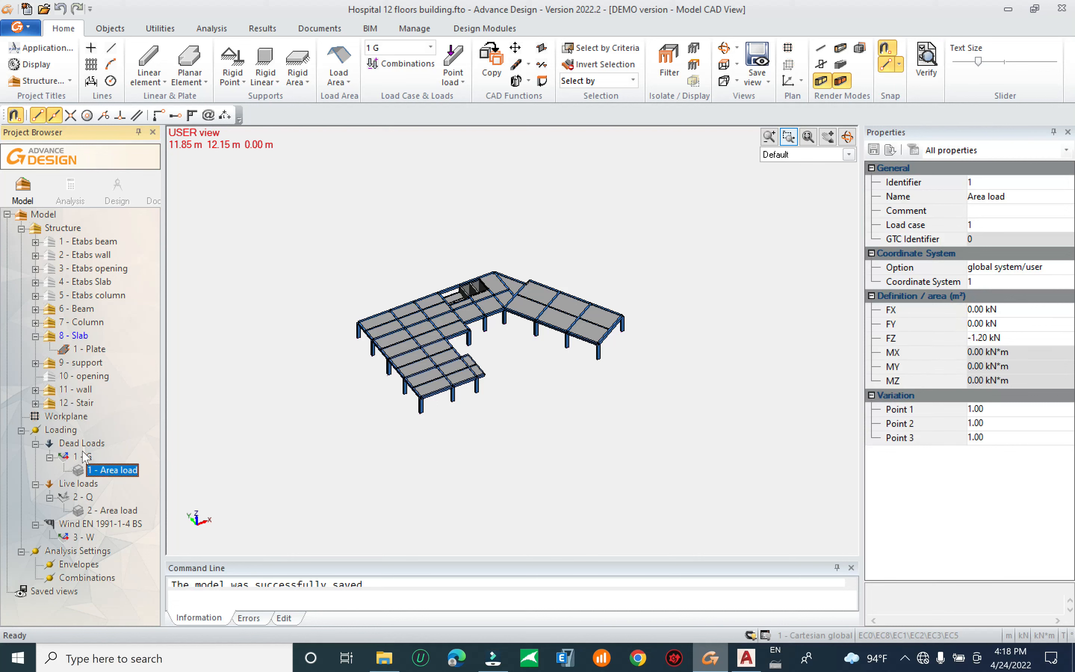
click(83, 456)
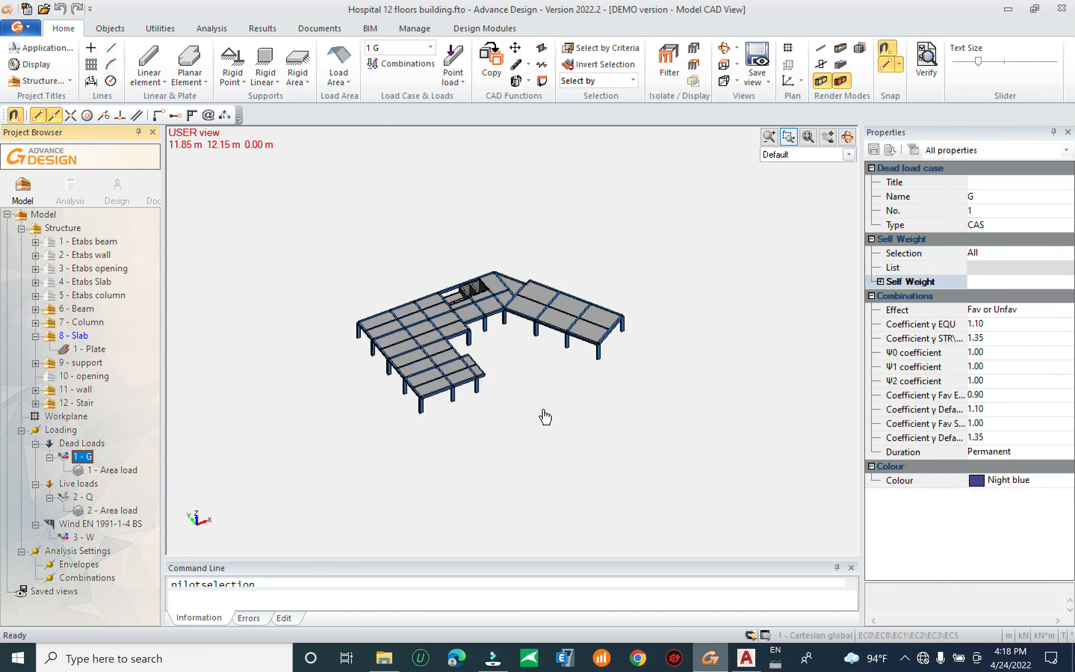
shift+middle_drag(509, 415, 517, 353)
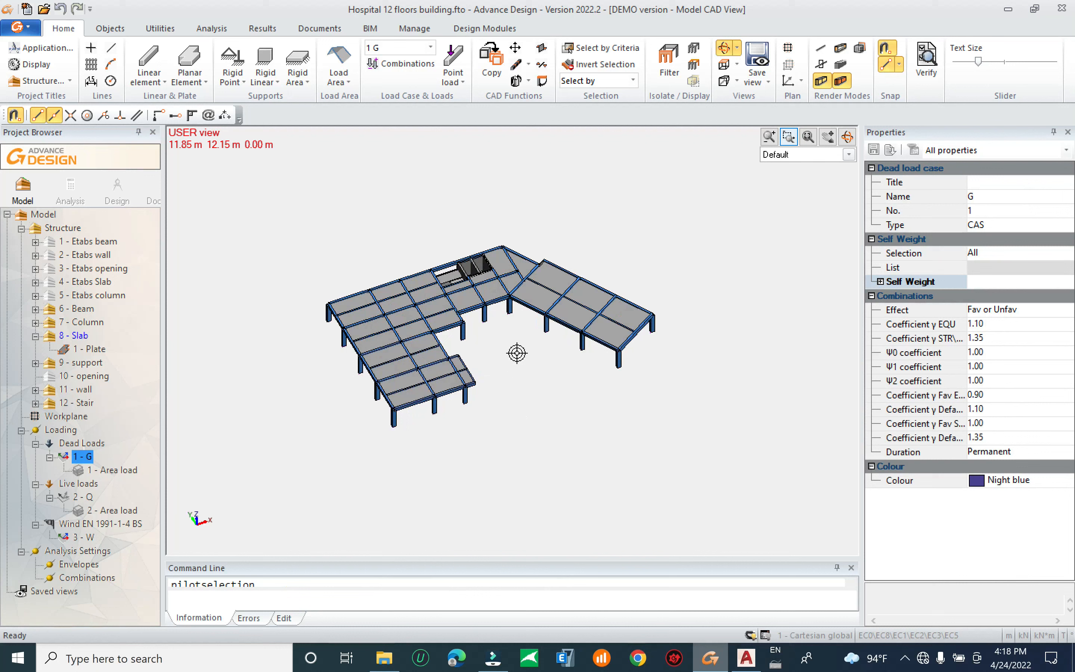
scroll(524, 338, up, 2)
click(822, 49)
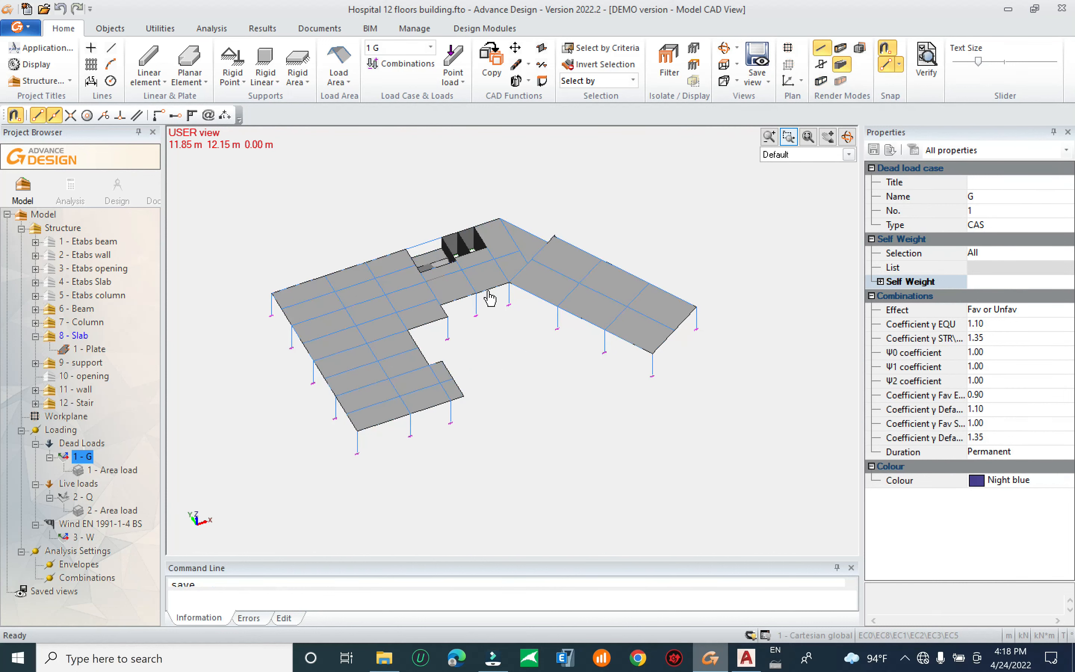
Hide the slab, wall, stair and support systems and show the remaining frame in top view
click(83, 339)
key(space)
shift+middle_drag(478, 429, 393, 391)
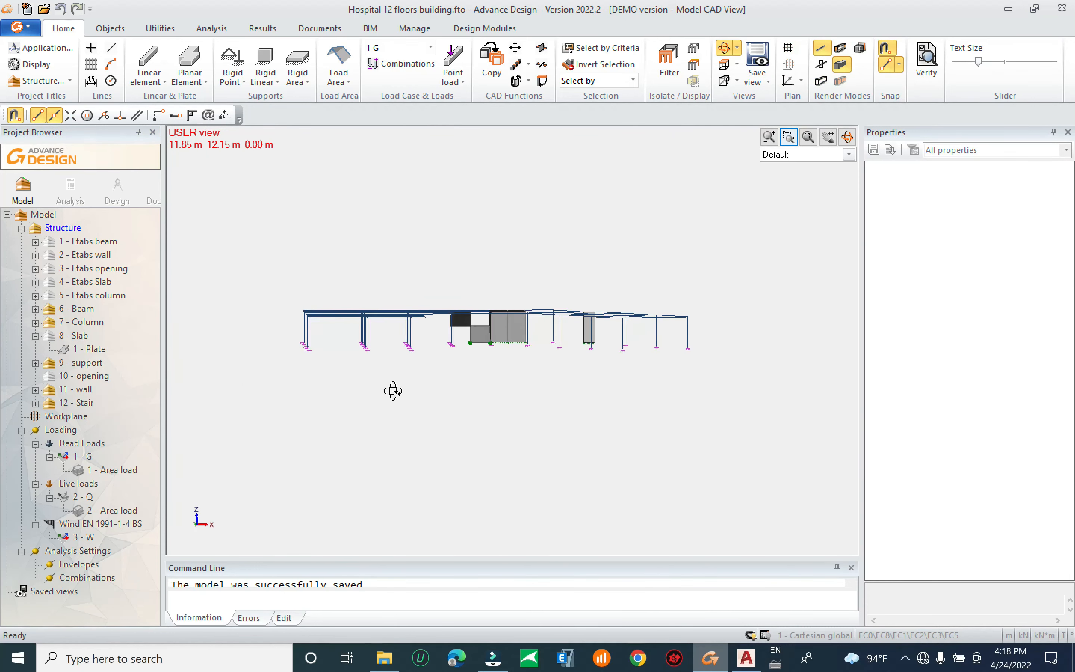
drag(283, 281, 326, 323)
shift+middle_drag(386, 376, 402, 421)
click(723, 68)
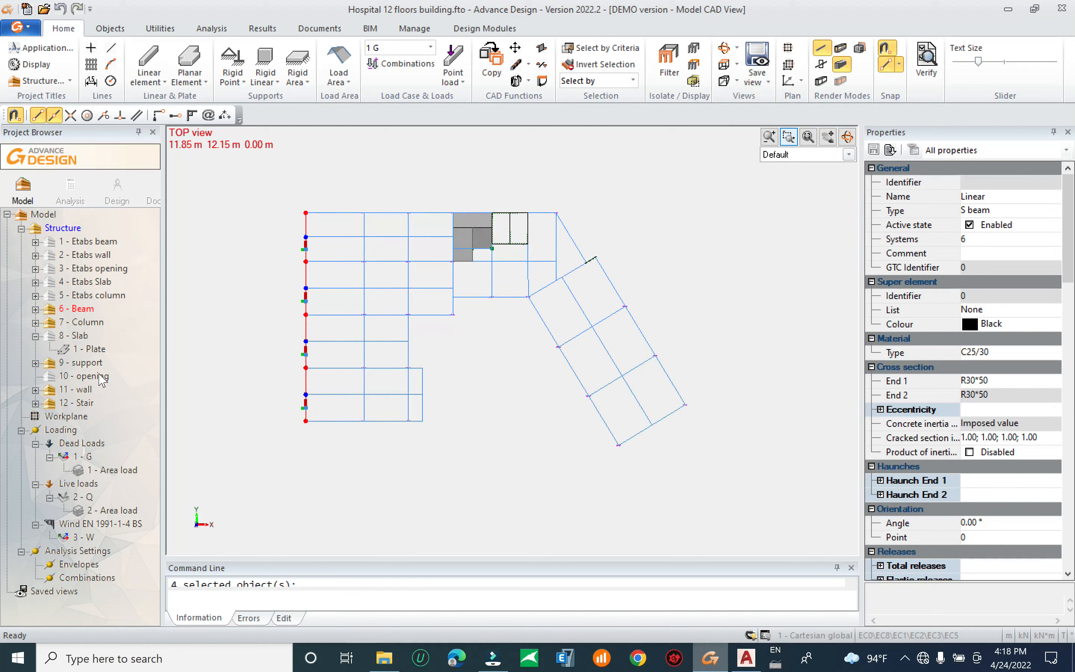
click(84, 389)
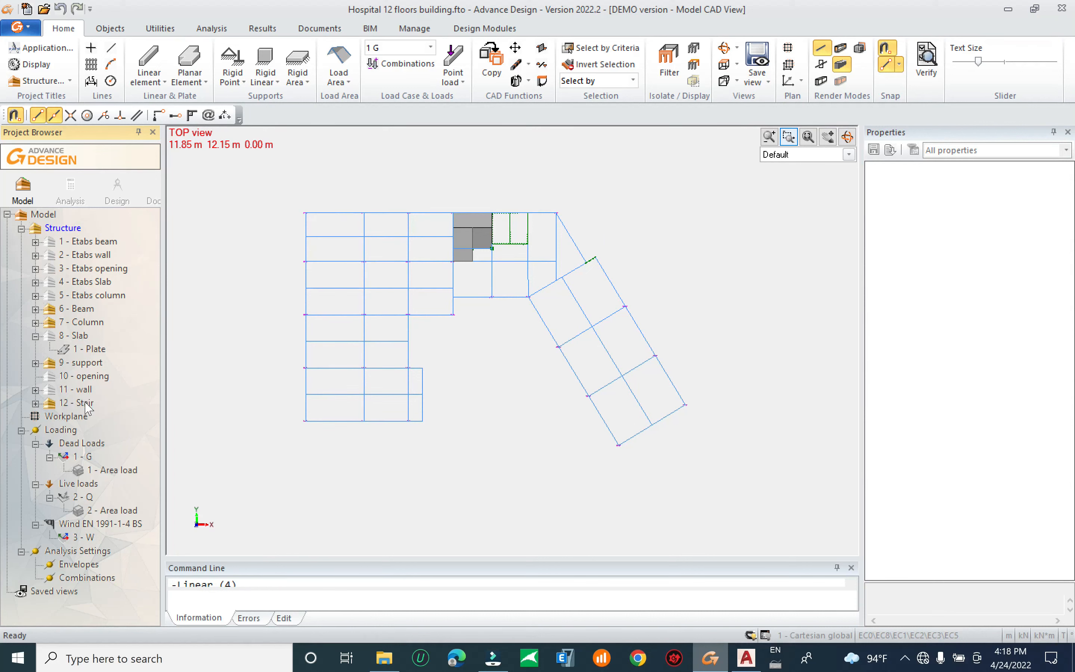
double_click(86, 402)
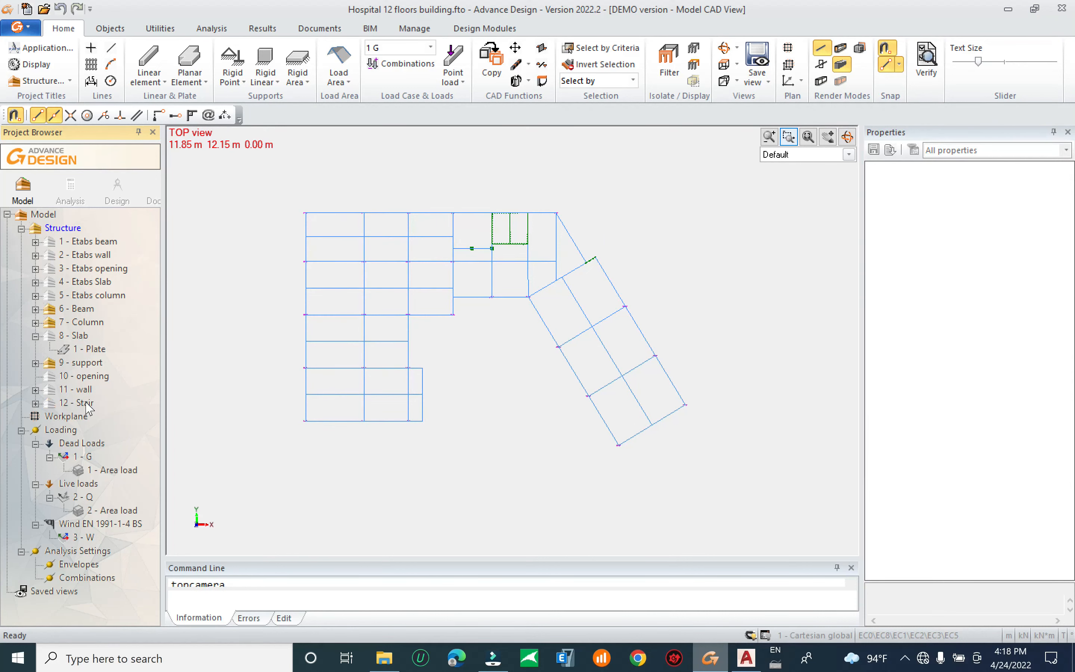
double_click(89, 362)
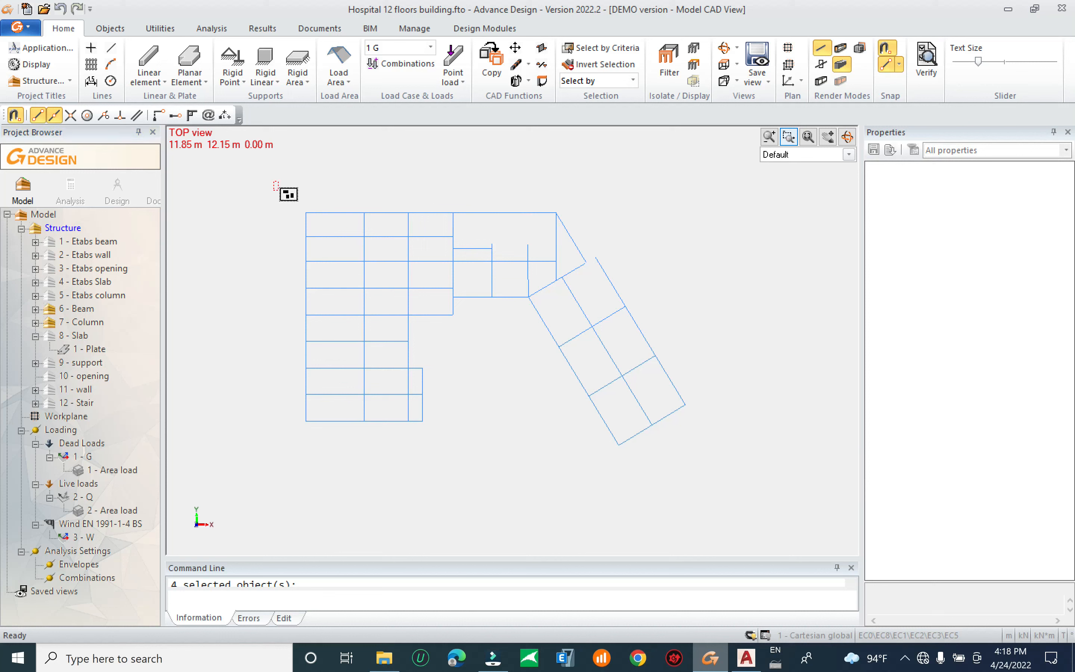
Select the edge beams along the outer sides of the main block and around the angled wing
mouse_move(293, 185)
mouse_down()
mouse_move(317, 401)
mouse_move(311, 207)
mouse_move(583, 230)
mouse_move(625, 293)
mouse_move(674, 298)
mouse_move(648, 270)
mouse_move(608, 289)
mouse_up()
click(573, 239)
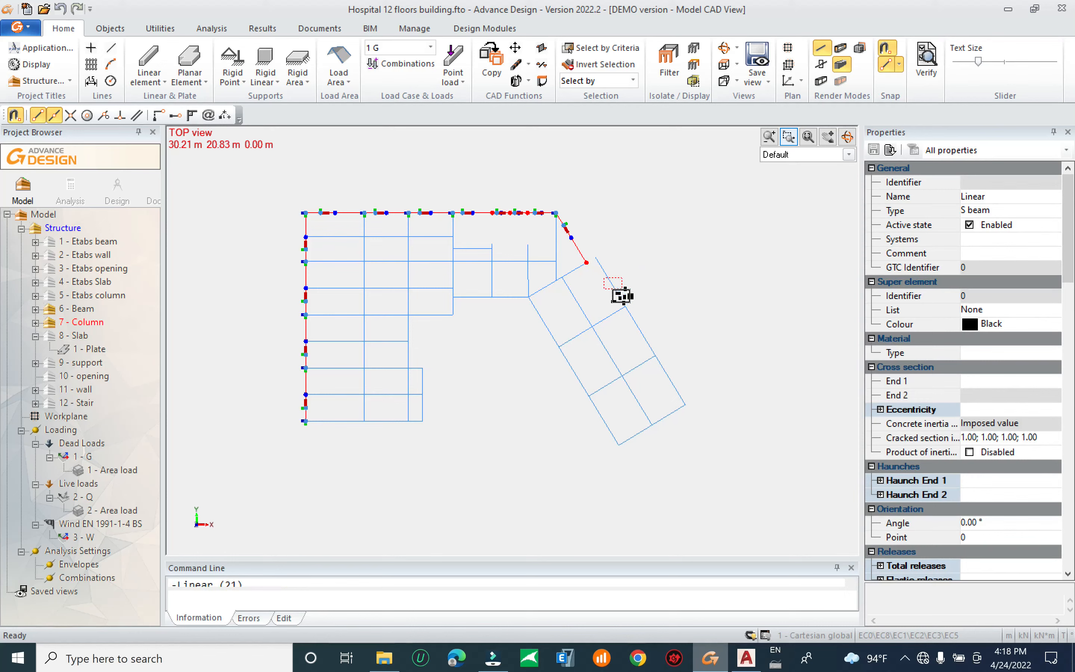
drag(648, 328, 634, 338)
mouse_move(676, 374)
mouse_down()
mouse_move(660, 387)
mouse_move(669, 402)
mouse_move(651, 441)
mouse_move(599, 433)
mouse_up()
drag(573, 360, 554, 329)
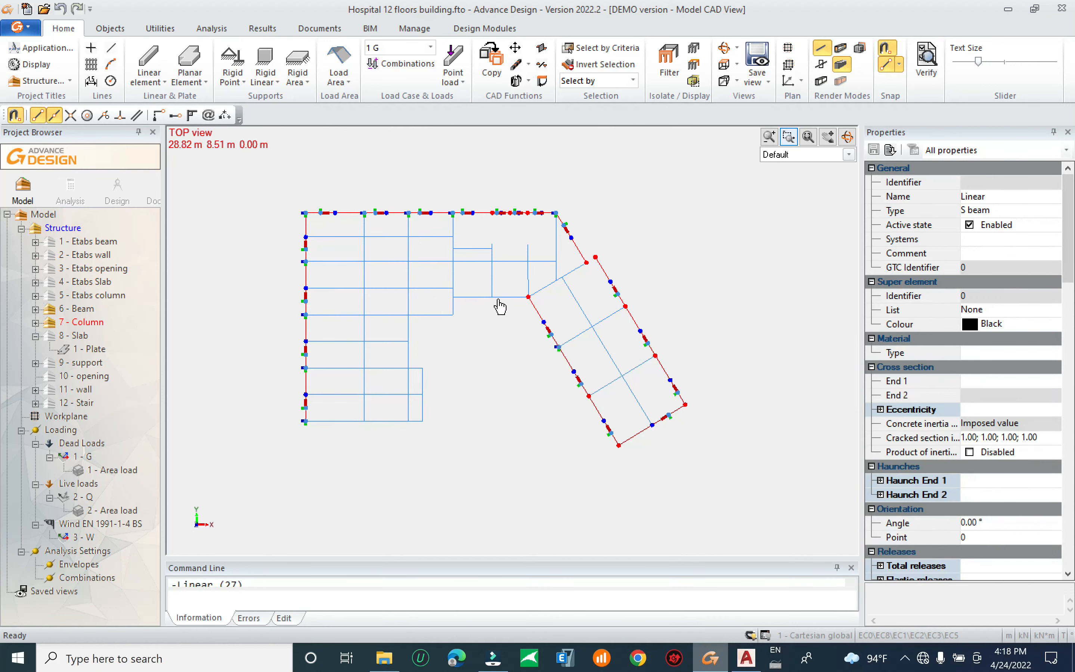
Add the beams along the inner courtyard sides and the main block's lower edge in plan to the selection
click(510, 298)
drag(444, 292, 429, 348)
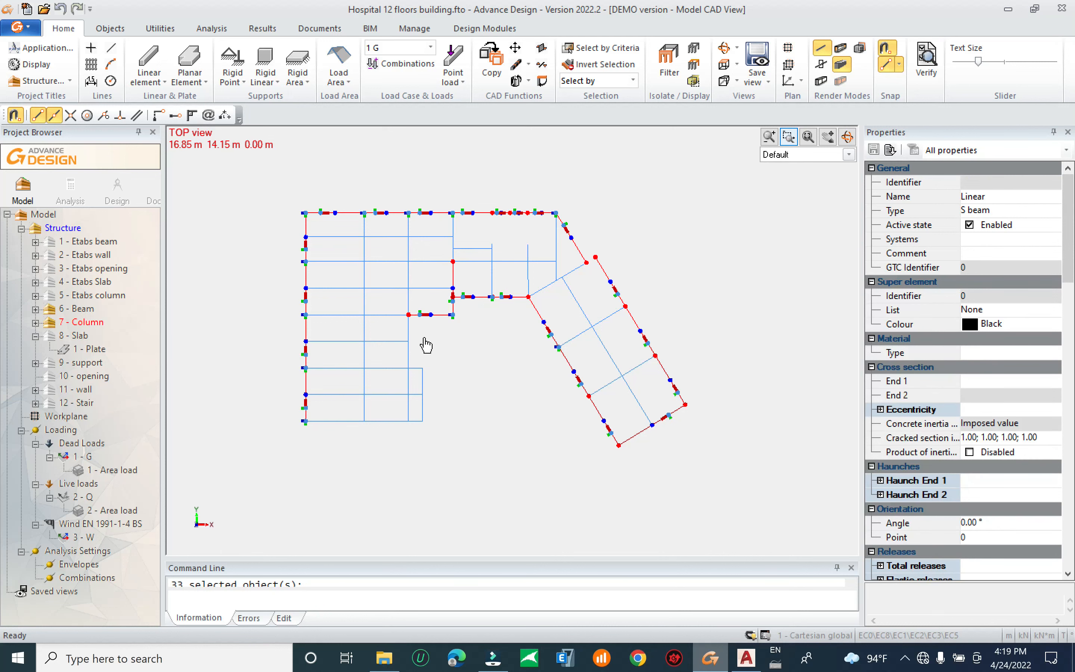
click(415, 376)
drag(415, 358, 429, 446)
drag(283, 411, 472, 448)
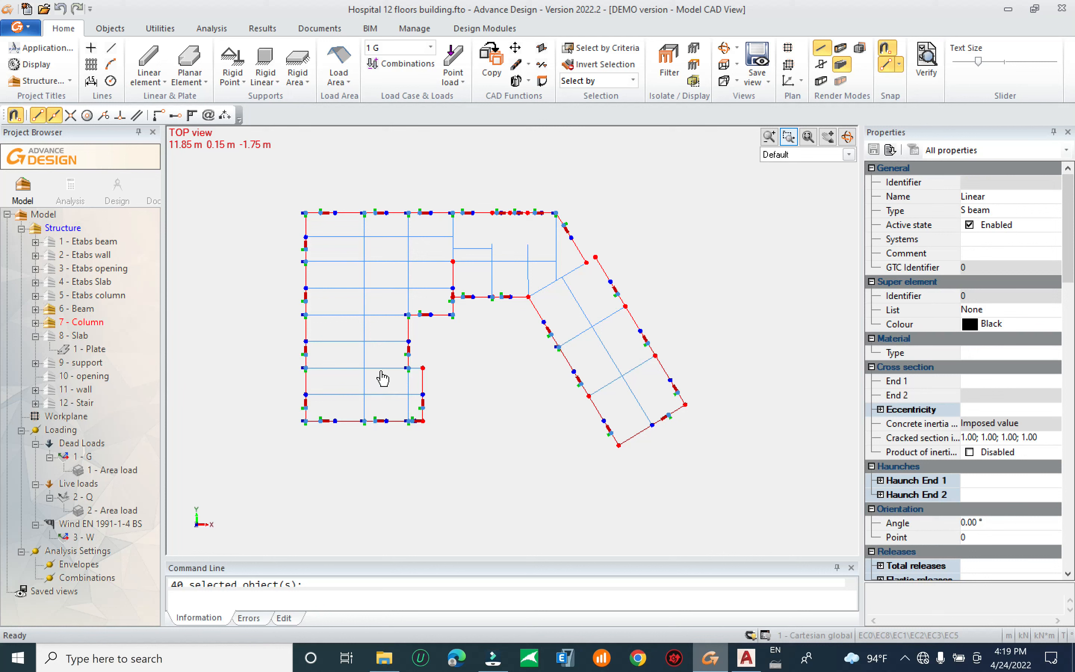
click(386, 315)
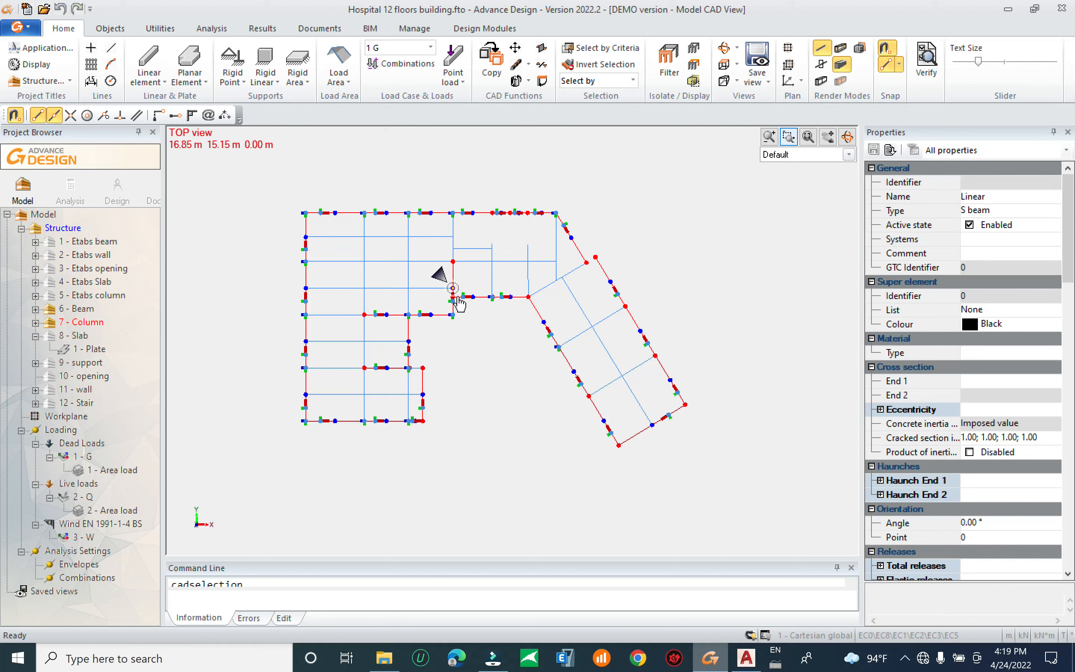
scroll(425, 359, up, 4)
middle_drag(469, 395, 482, 368)
scroll(465, 366, down, 1)
scroll(458, 400, down, 1)
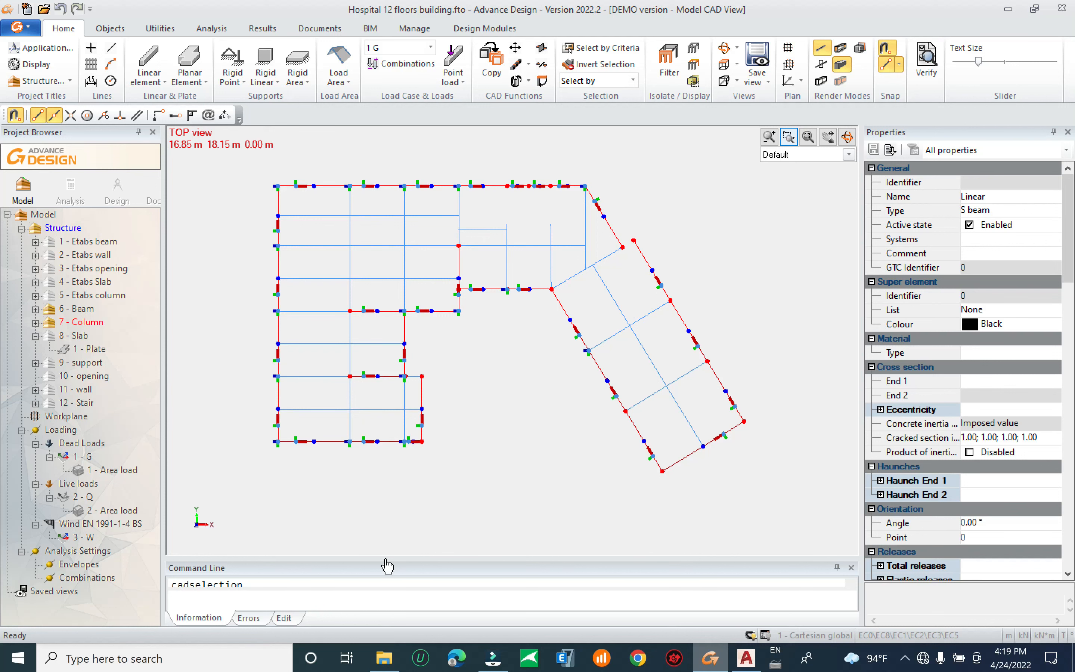
Switch to Calculator and compute the line load for the edge beams as 0.2 × 17 × 3
click(151, 658)
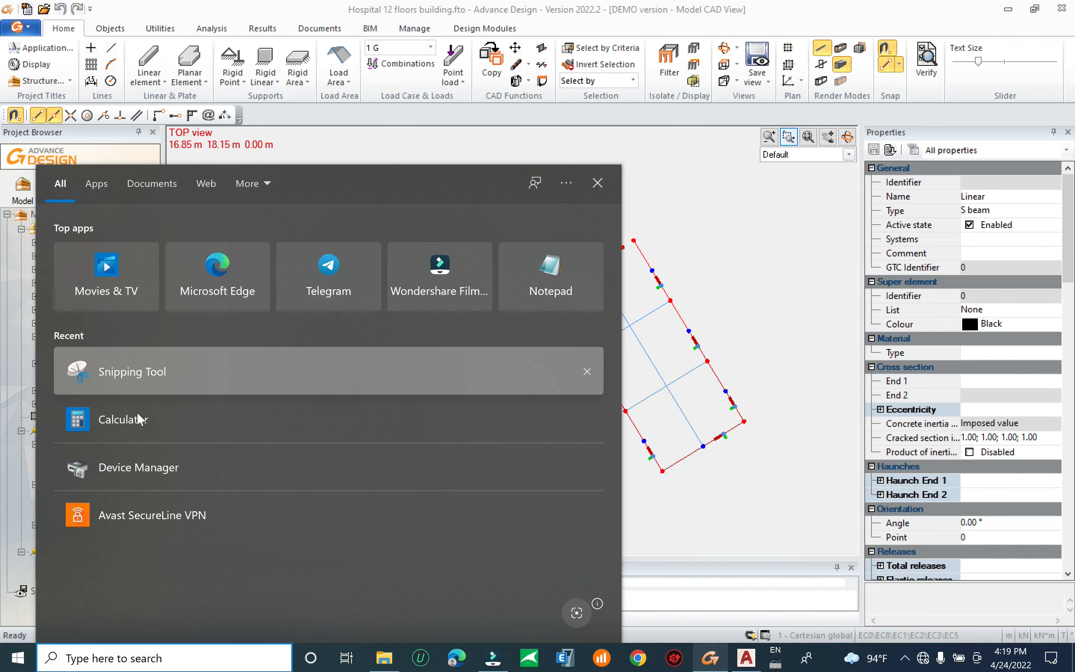
click(595, 419)
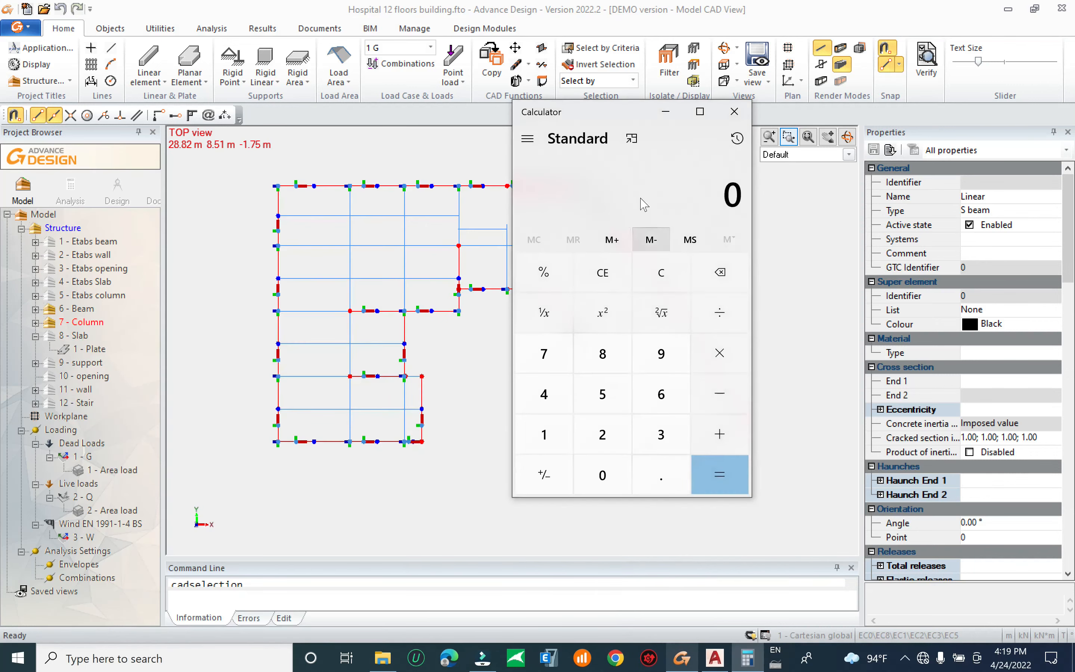
drag(629, 107, 765, 105)
click(785, 472)
click(739, 437)
click(845, 348)
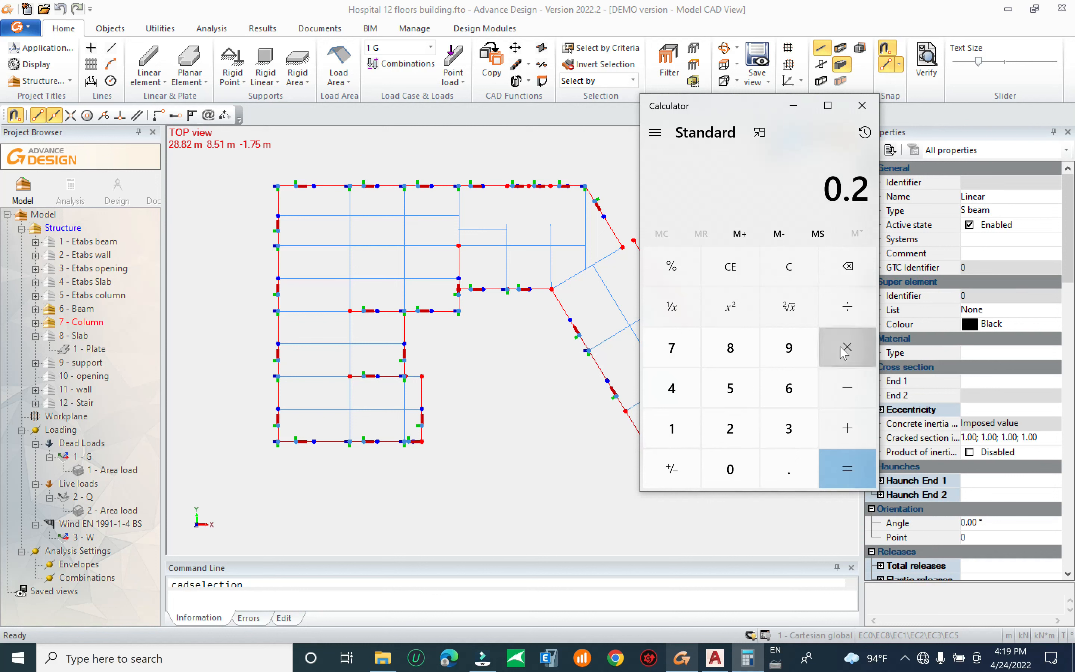
click(671, 429)
click(672, 347)
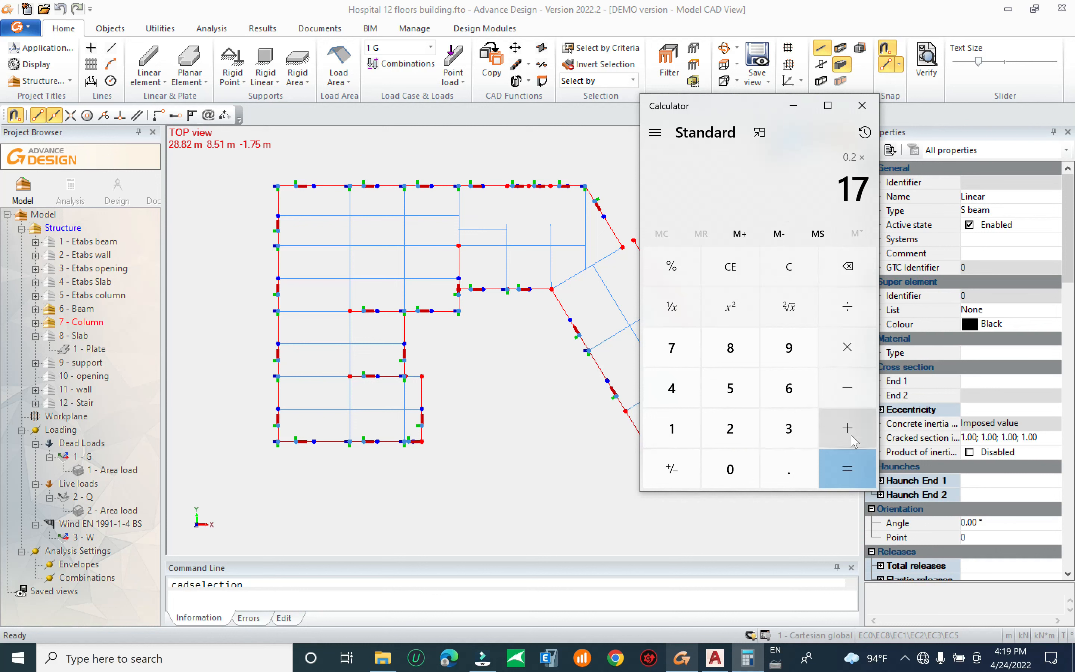
click(846, 470)
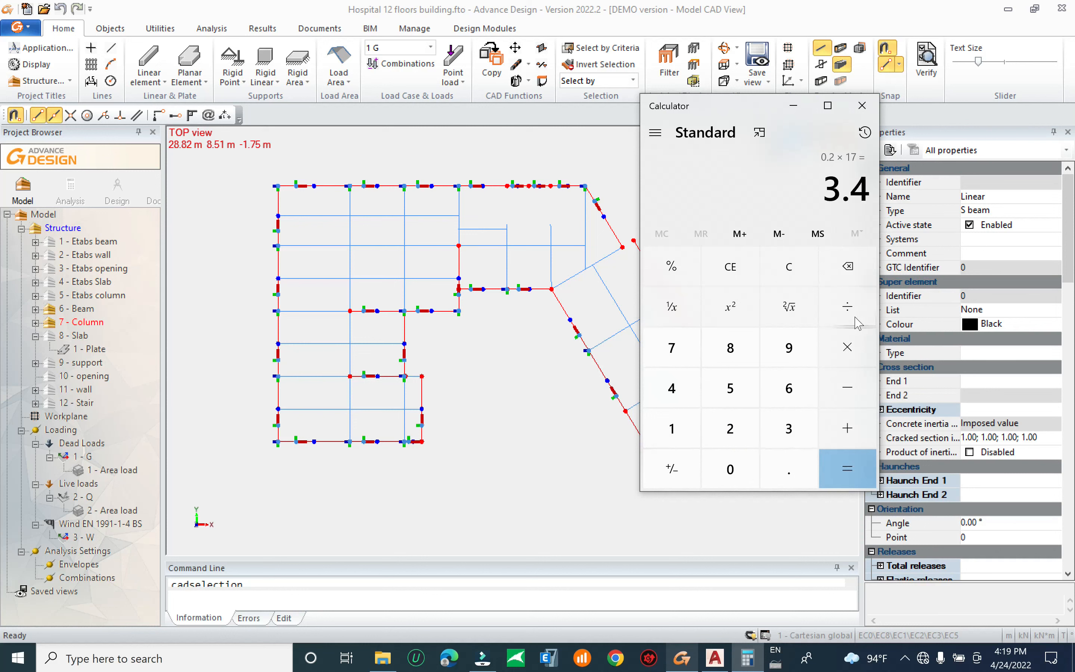
click(835, 346)
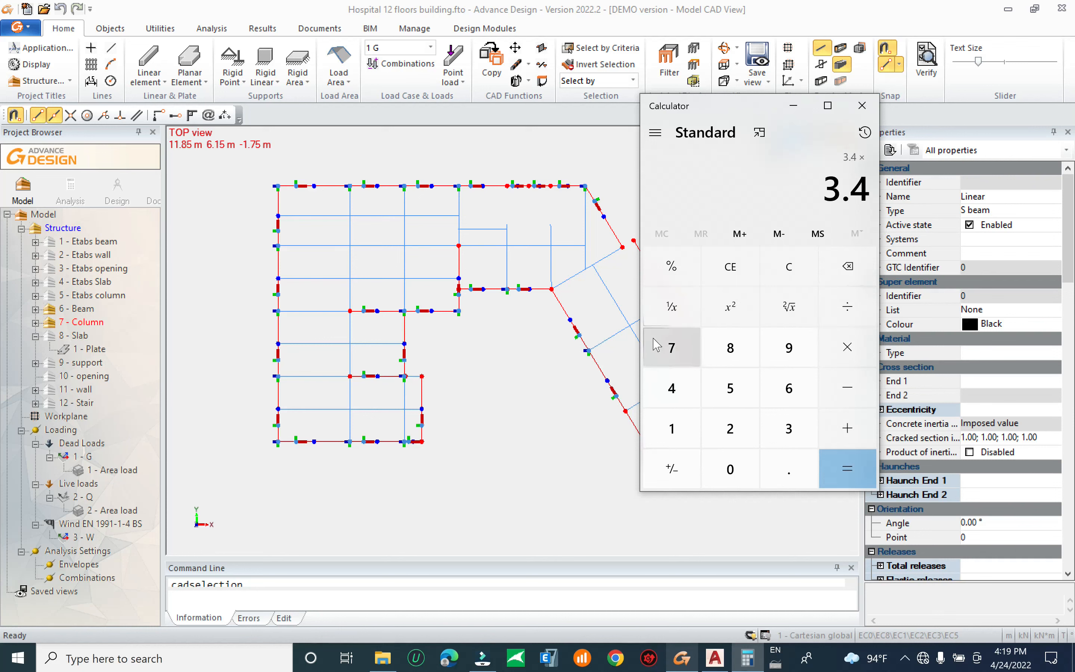
click(789, 438)
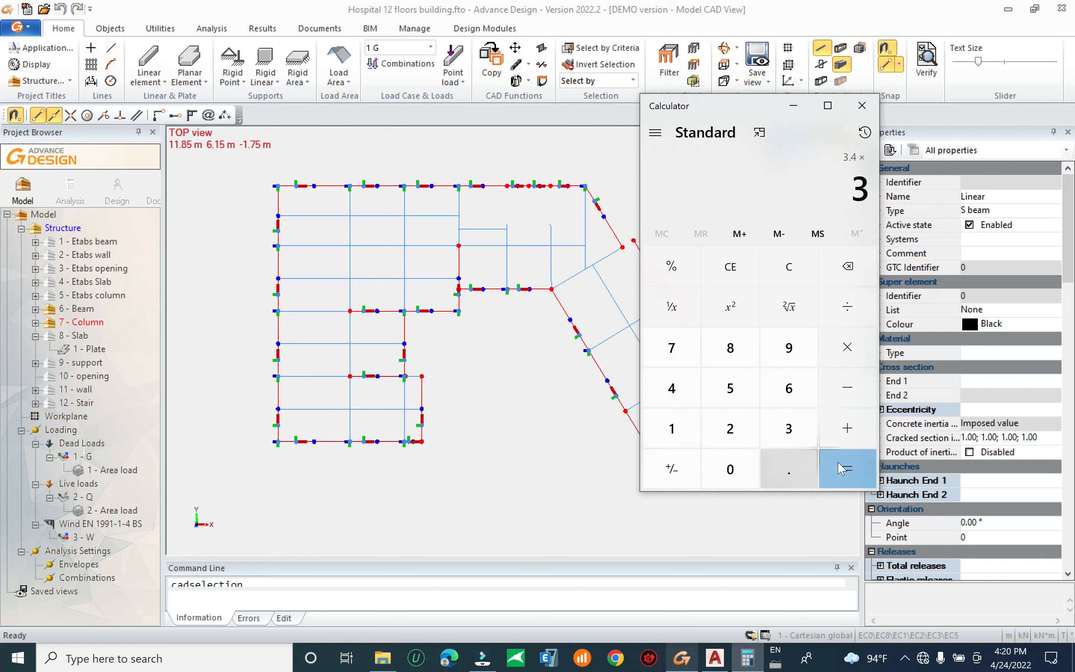
click(860, 470)
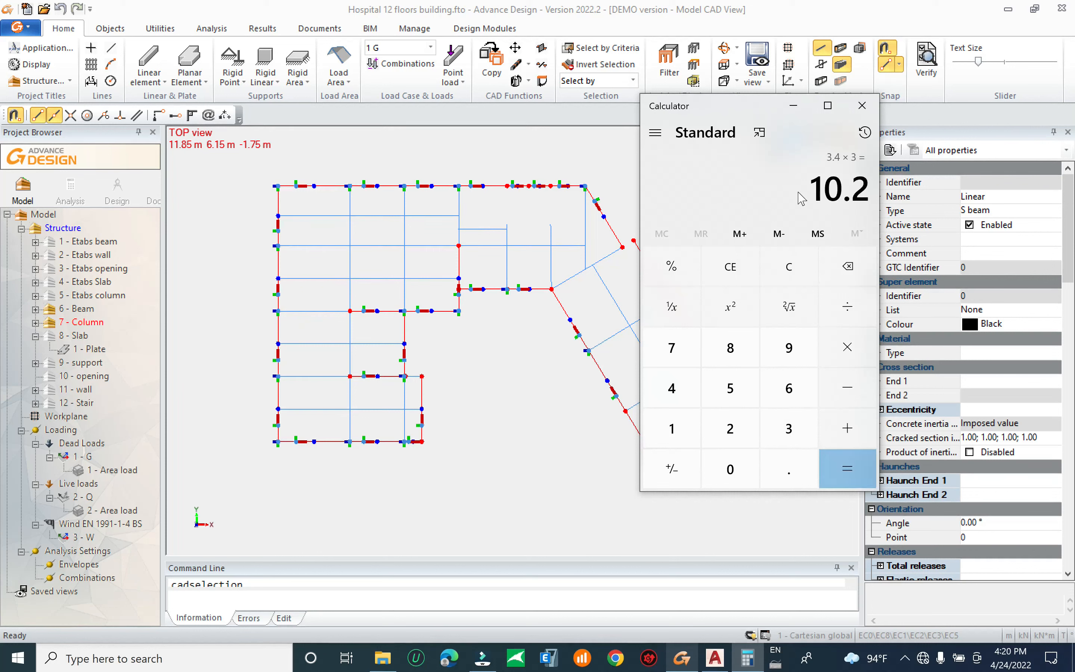
click(794, 105)
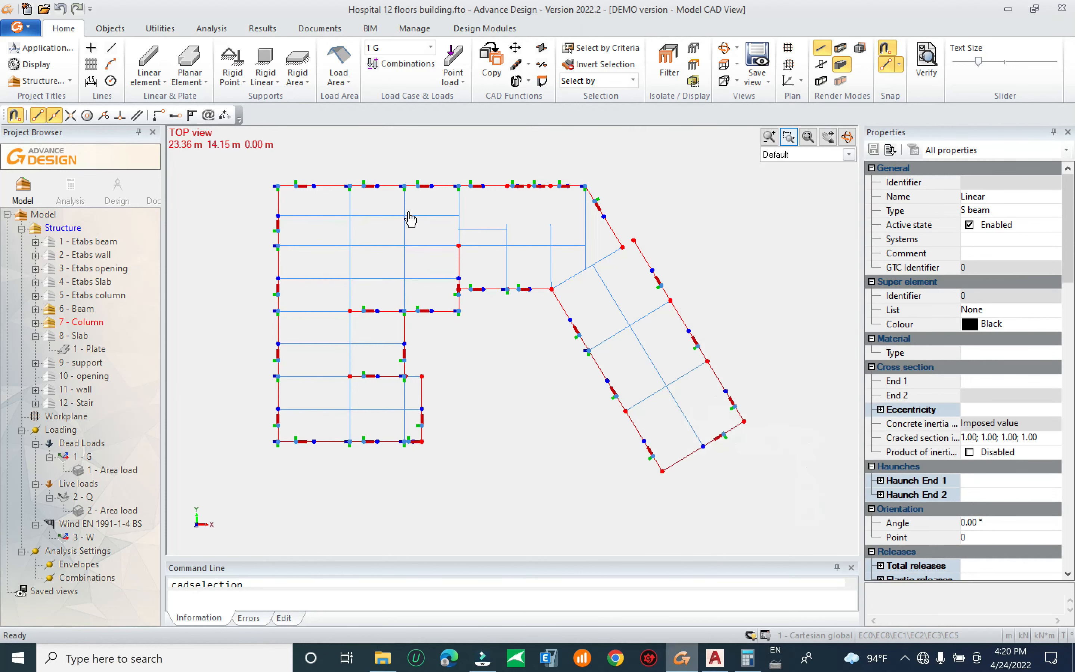
Create linear loads on the selected edge beams in load case 1 with FZ set to -10.2 kN
right_click(385, 184)
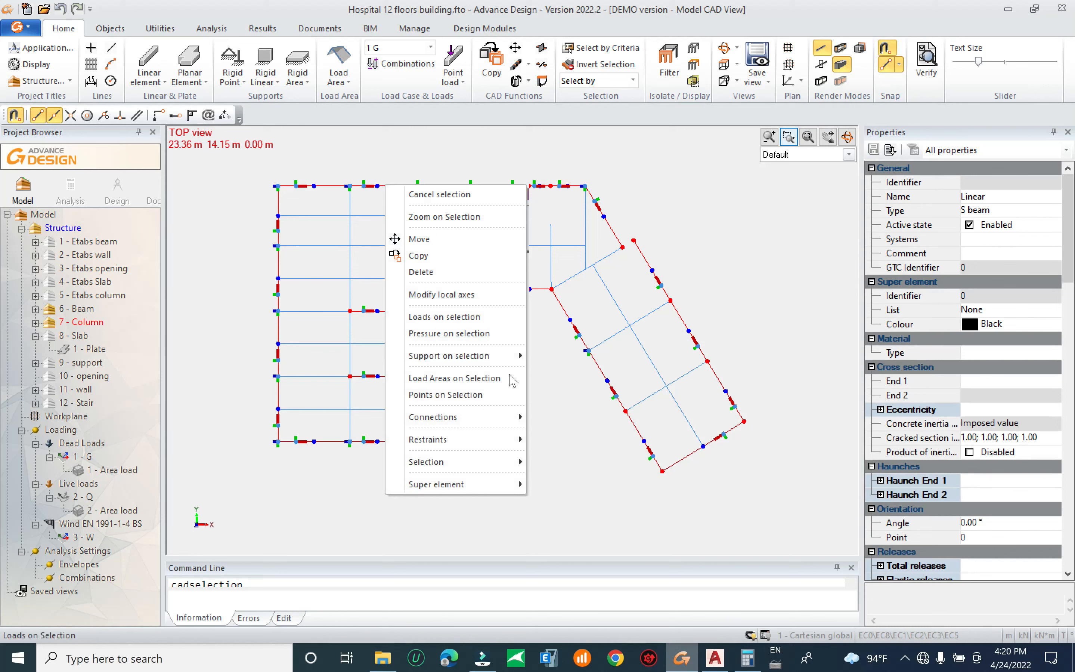
click(473, 317)
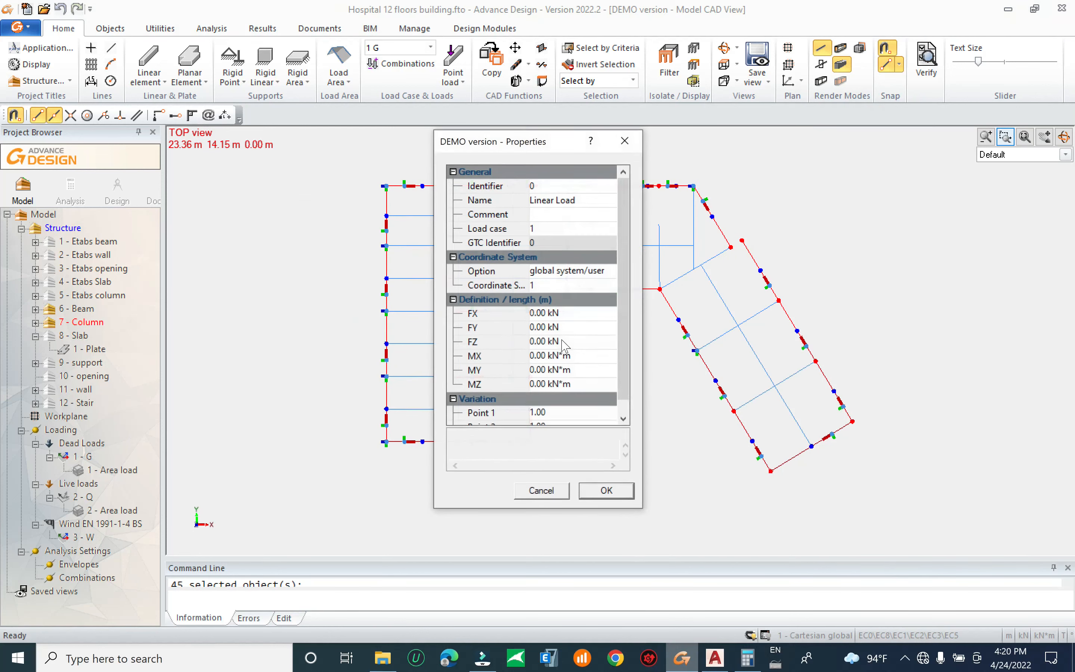
click(546, 341)
text(-10.2)
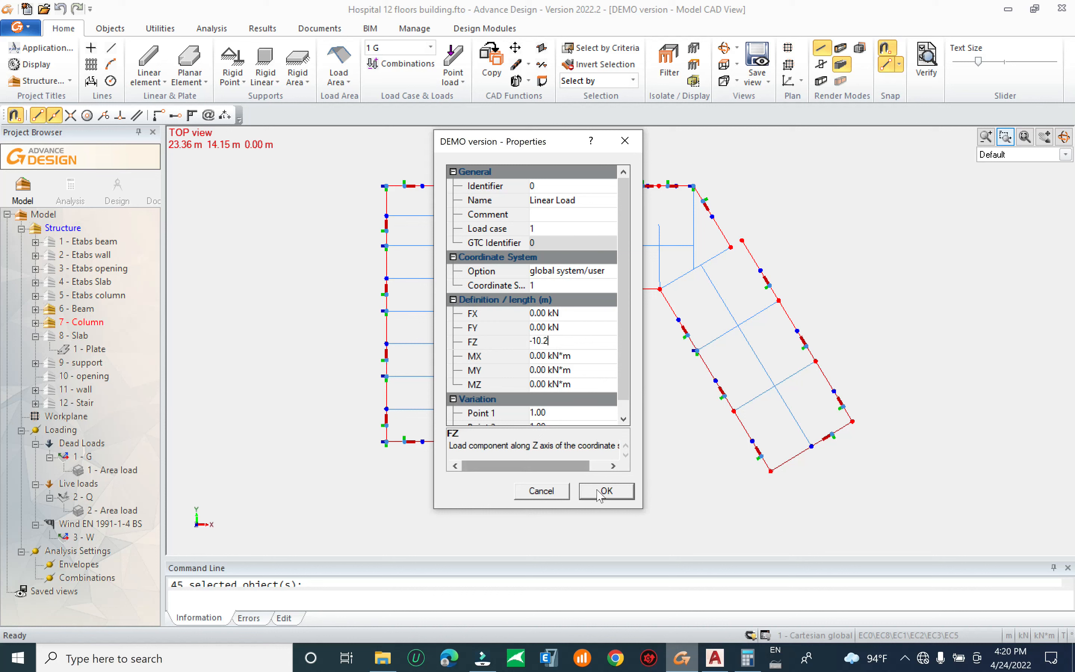
click(607, 490)
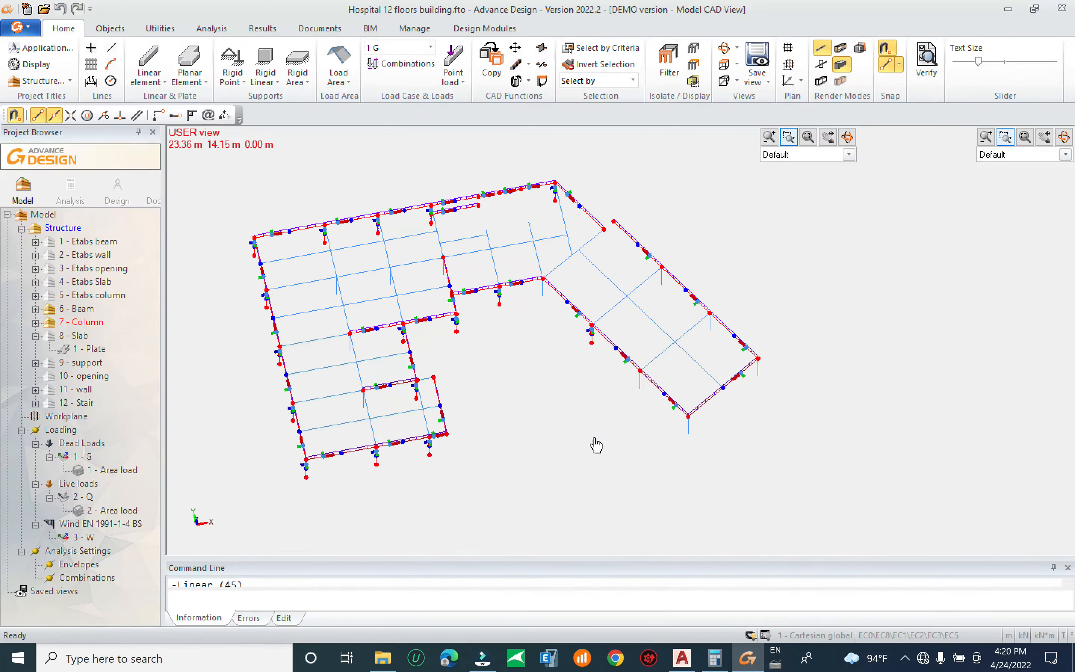
Clear the beam selection and autoscale the load display
click(554, 398)
right_click(693, 252)
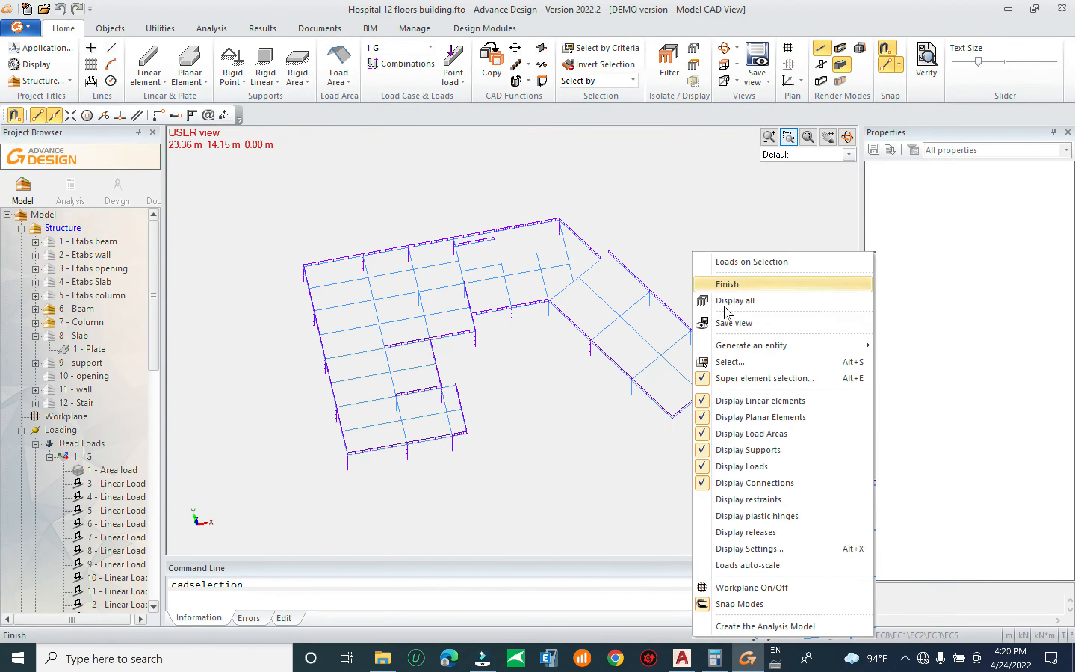
click(783, 570)
Select the interior beams of the main block and the cross beams of the angled wing in top view
shift+middle_drag(571, 403, 549, 420)
click(723, 66)
drag(419, 265, 342, 413)
click(434, 403)
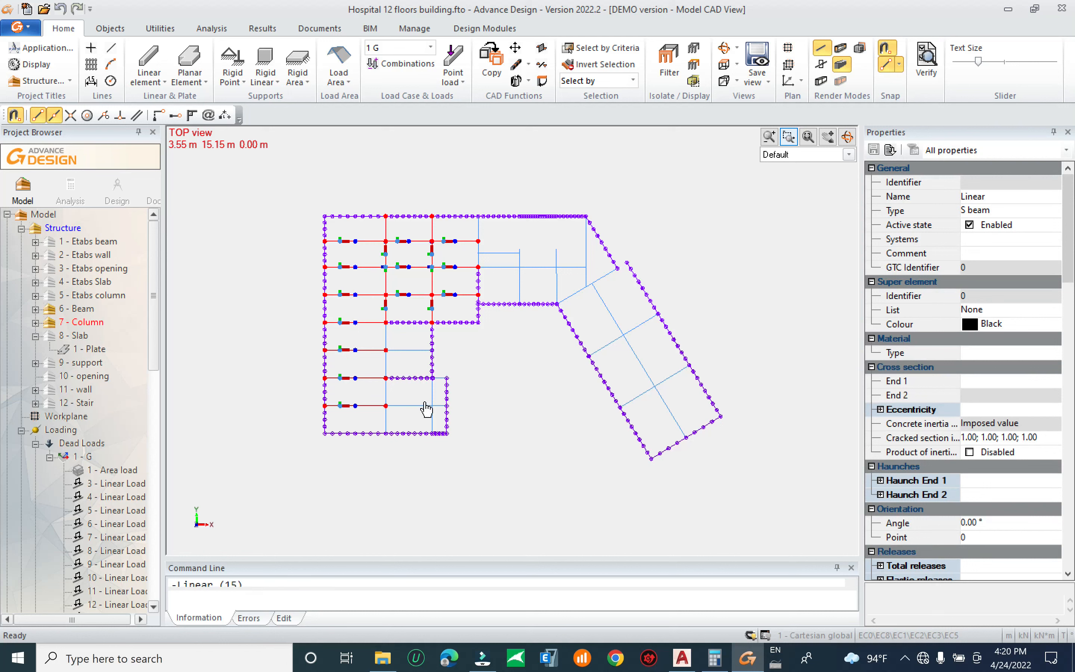
click(386, 395)
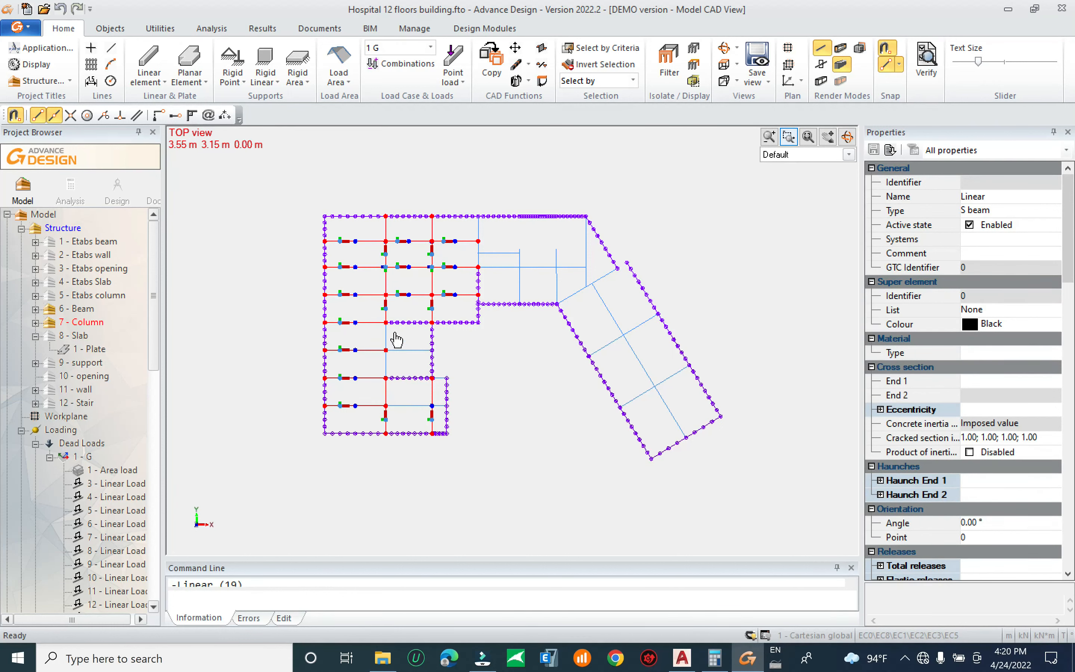
click(386, 343)
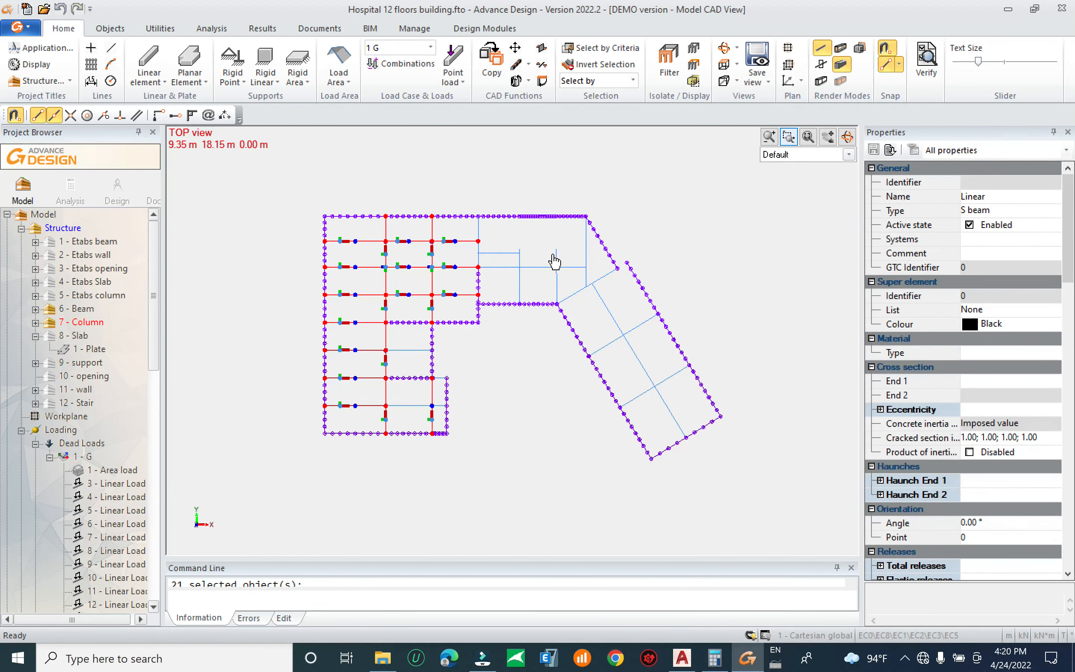
click(671, 376)
click(640, 326)
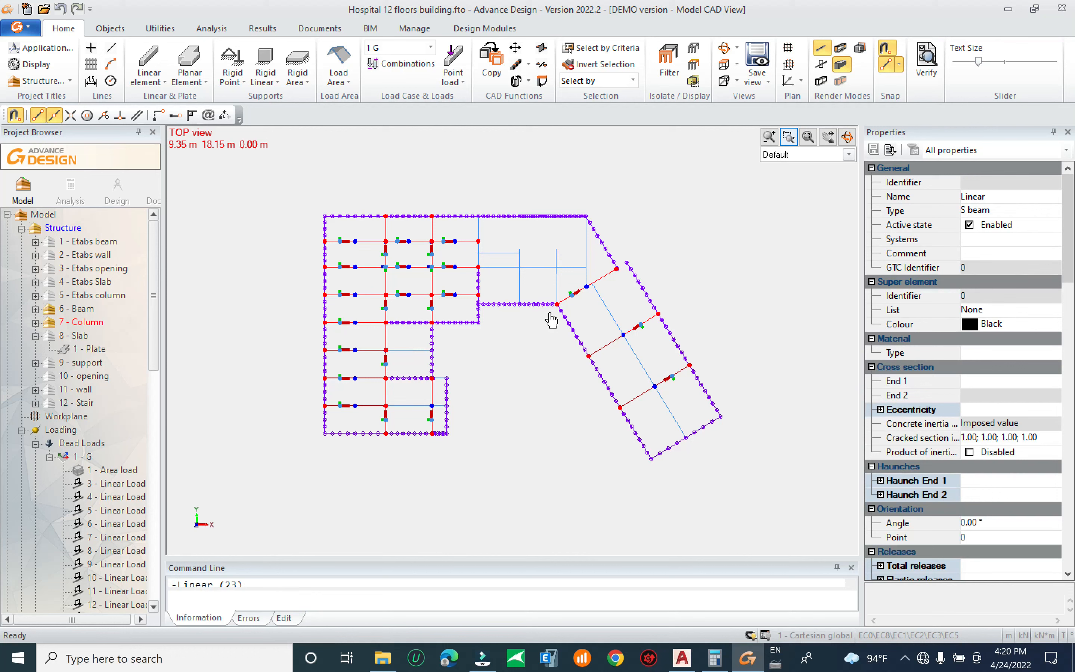
Switch to Calculator and divide the edge-beam load of 10.2 by 2 for the interior beams
click(714, 658)
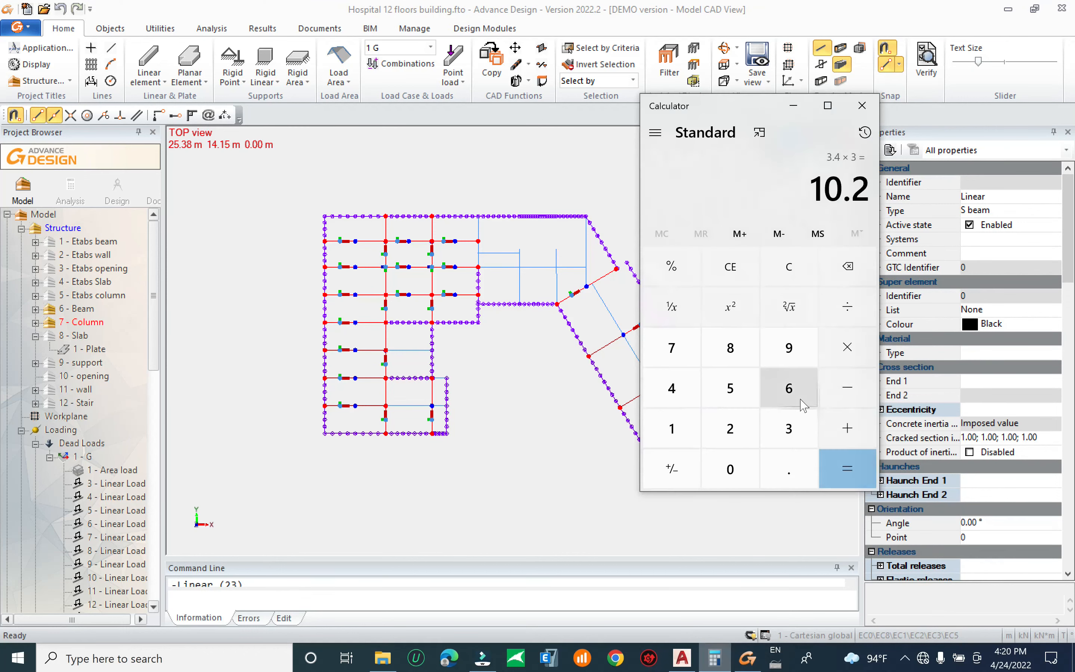
click(848, 317)
click(731, 430)
click(848, 467)
click(793, 106)
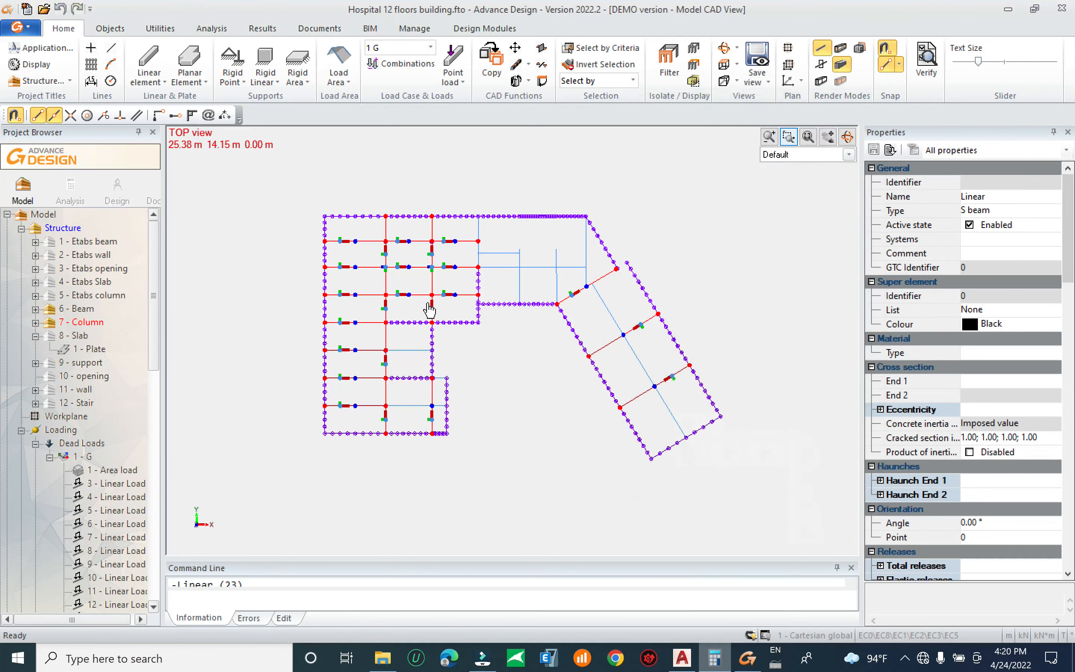
right_click(452, 296)
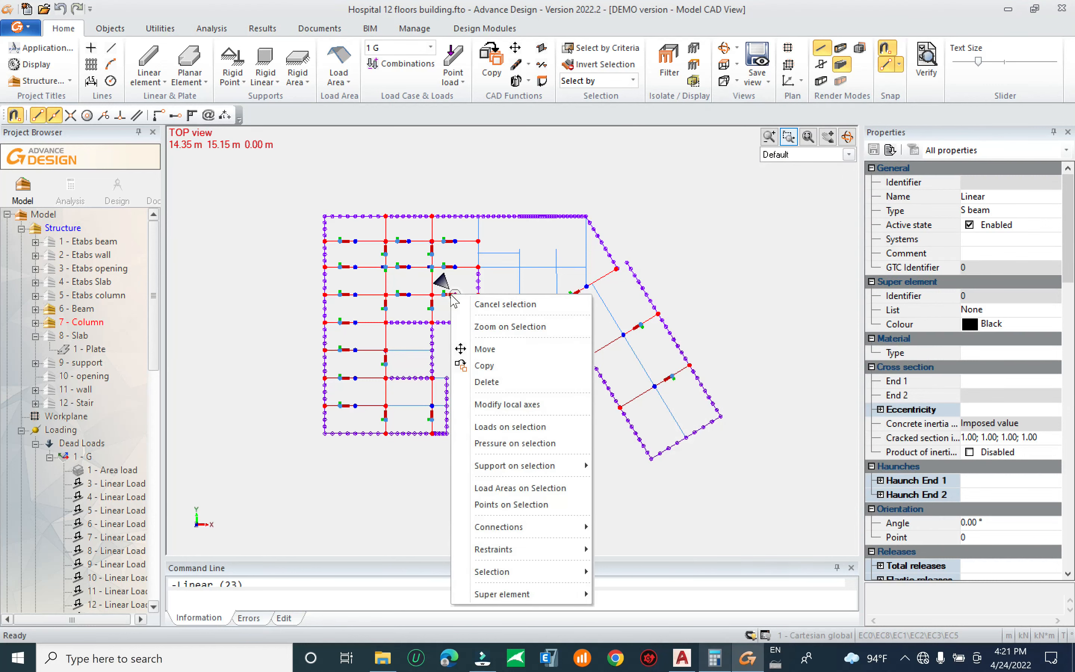
click(593, 179)
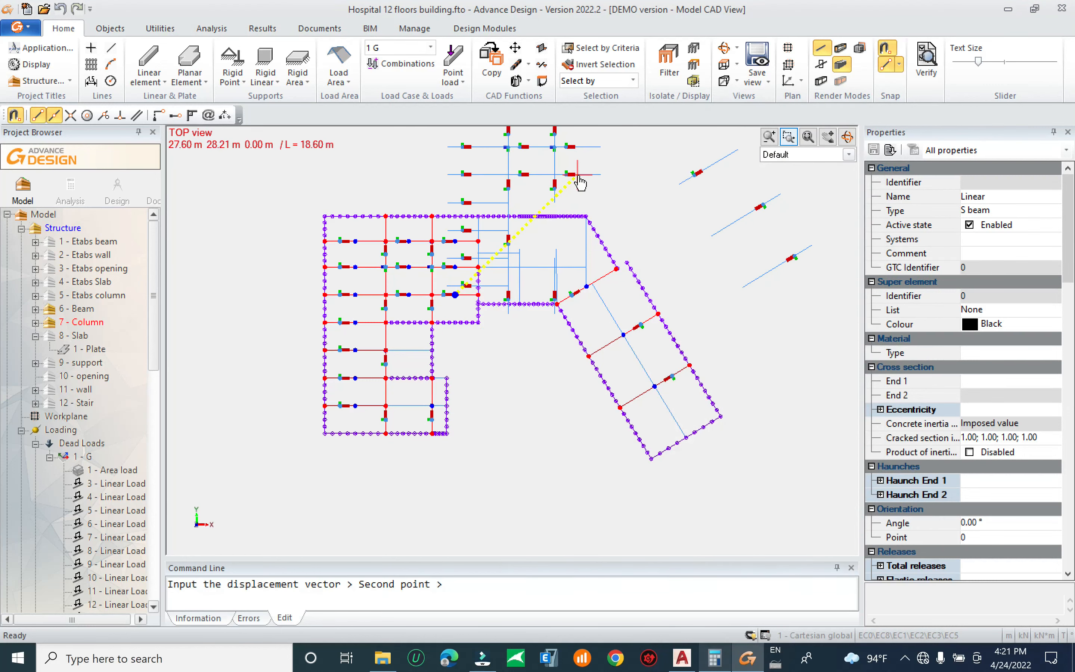
click(578, 176)
Add the interior beams in the lower part of the main block and the angled wing's three cross beams to the selection
drag(445, 240, 361, 364)
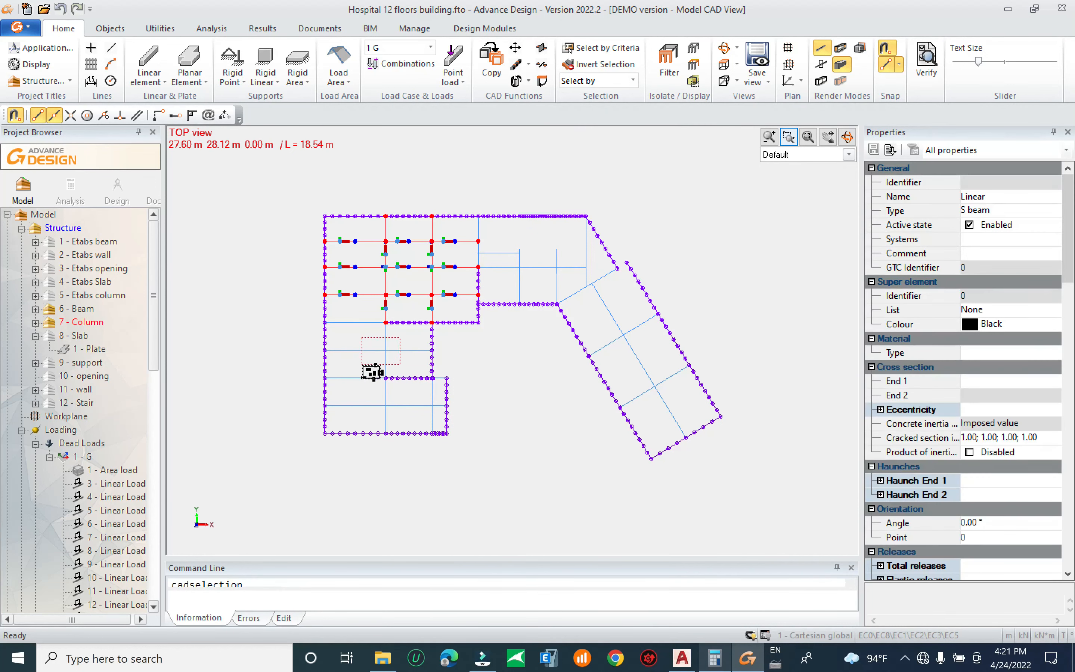
drag(438, 398, 349, 422)
click(363, 376)
click(352, 321)
click(391, 327)
click(673, 374)
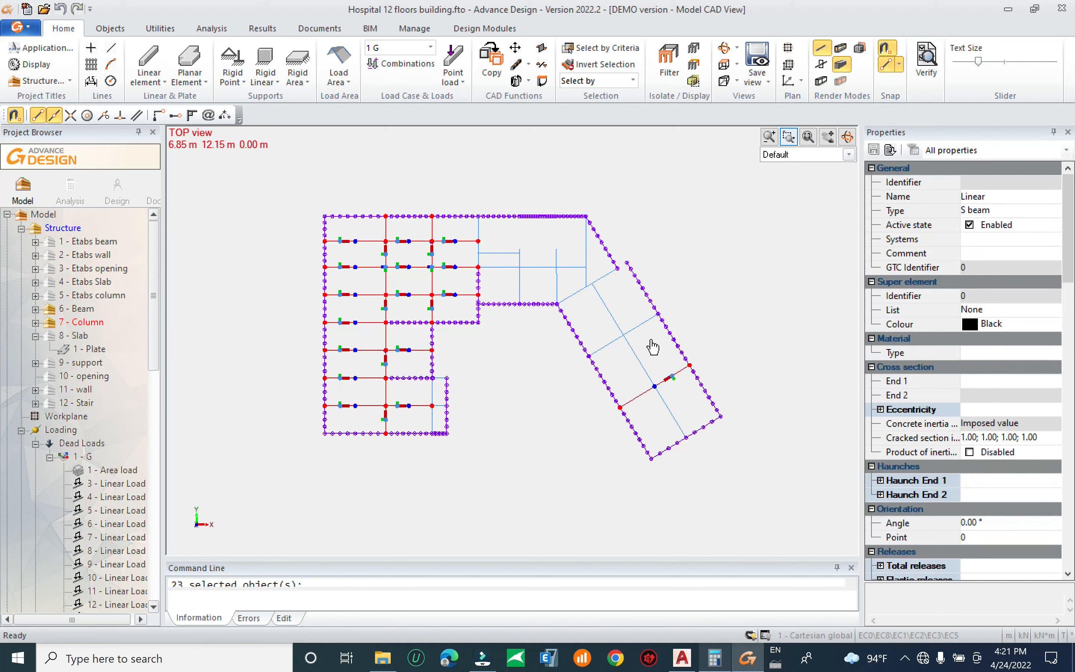
click(642, 323)
click(613, 281)
Create linear loads on the selected interior beams in load case 1 with FZ set to -5.1 kN
right_click(453, 240)
click(539, 373)
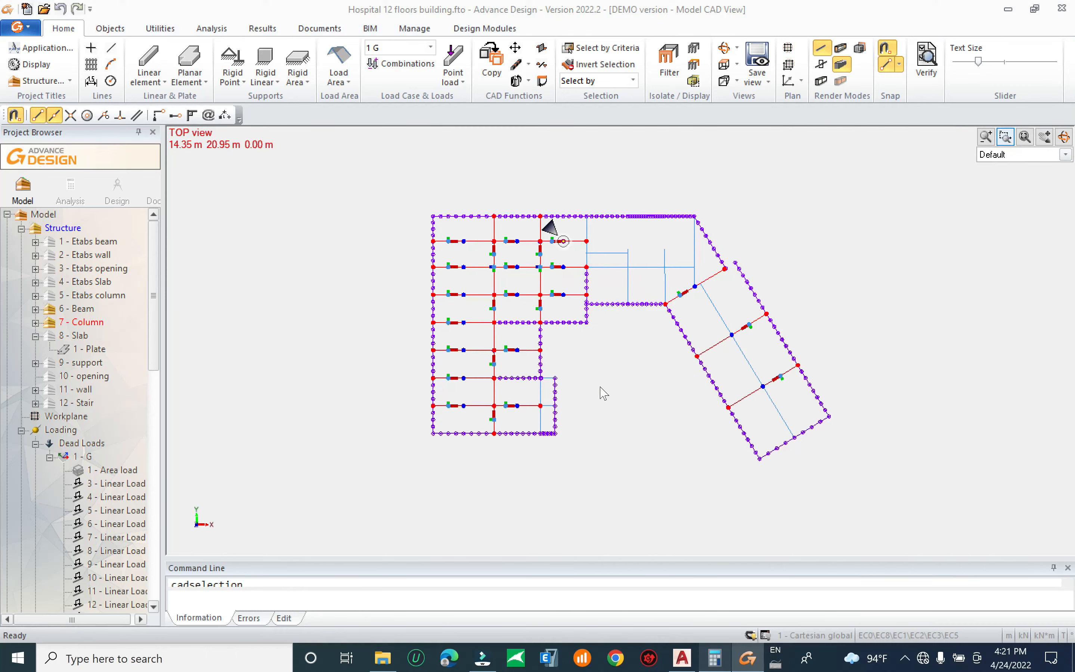
click(715, 657)
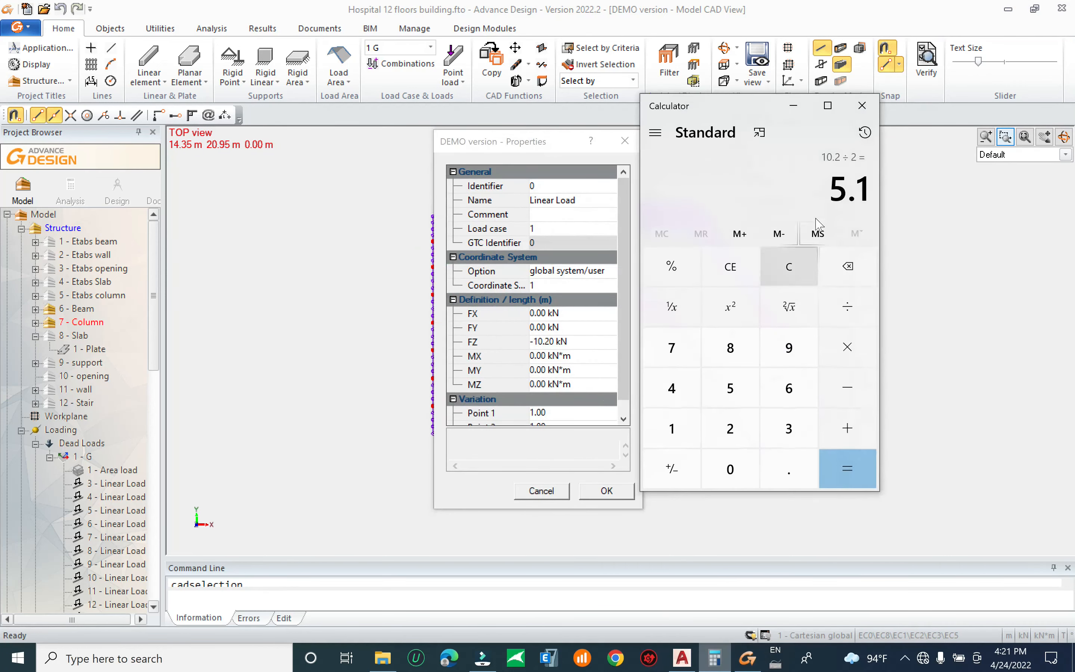
click(793, 105)
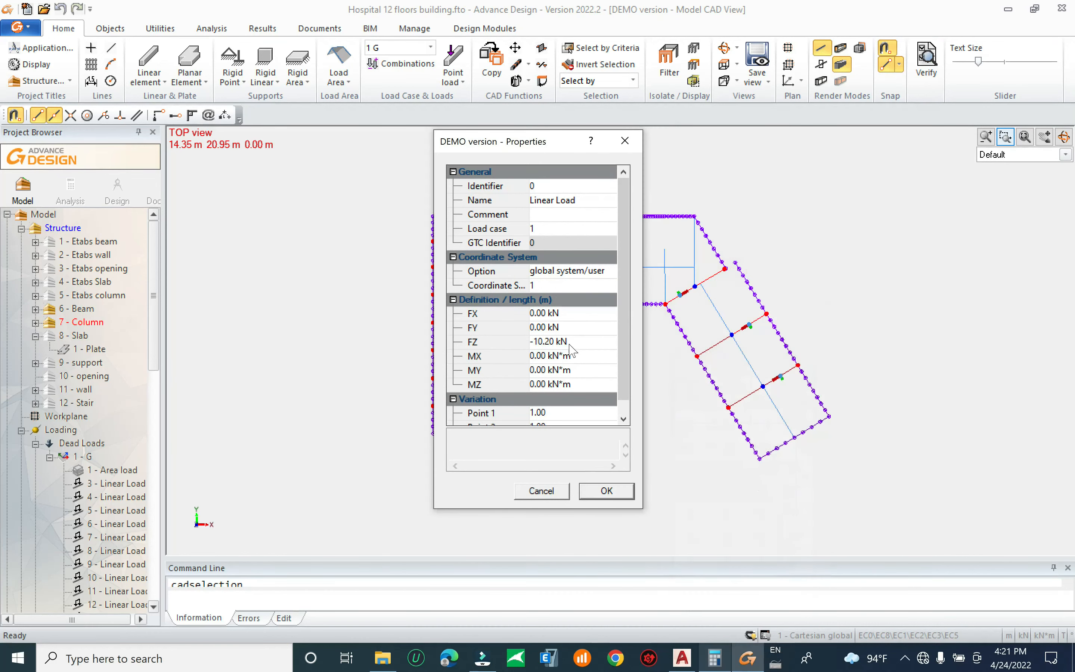
click(569, 343)
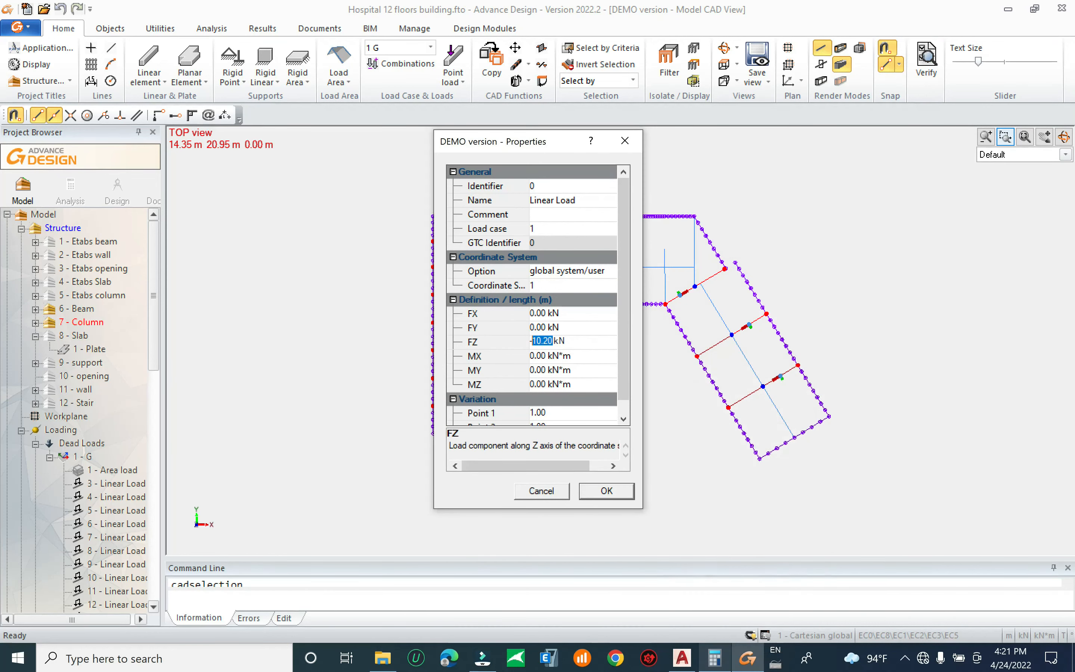
text(-5.1)
click(607, 491)
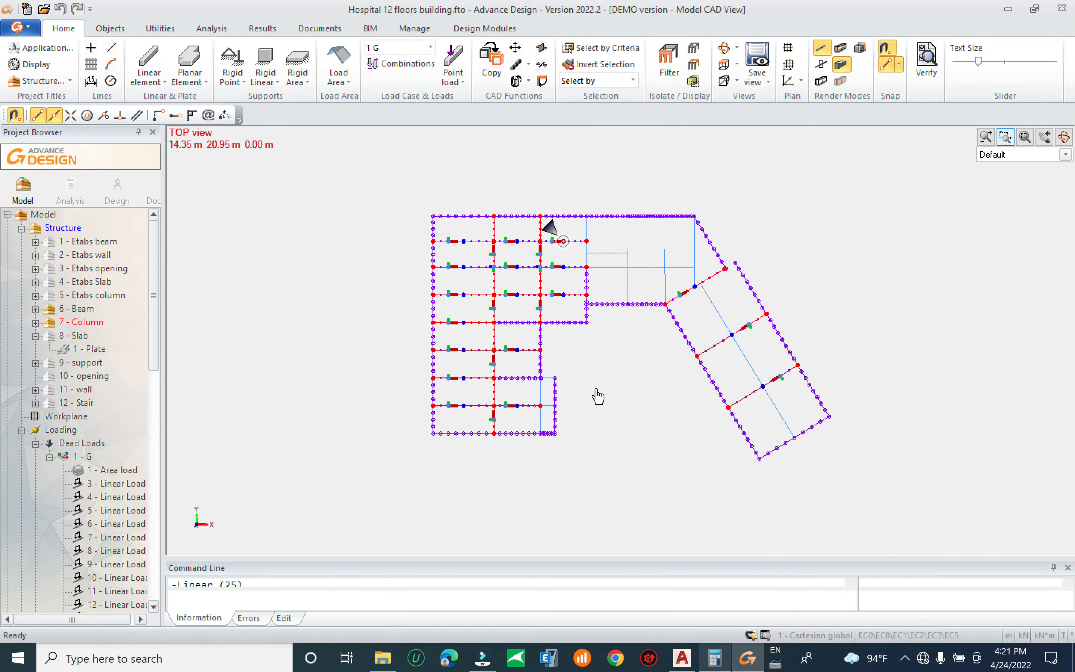
Clear the interior beam selection and autoscale the load display in a 3D view
click(570, 417)
shift+middle_drag(525, 422, 579, 347)
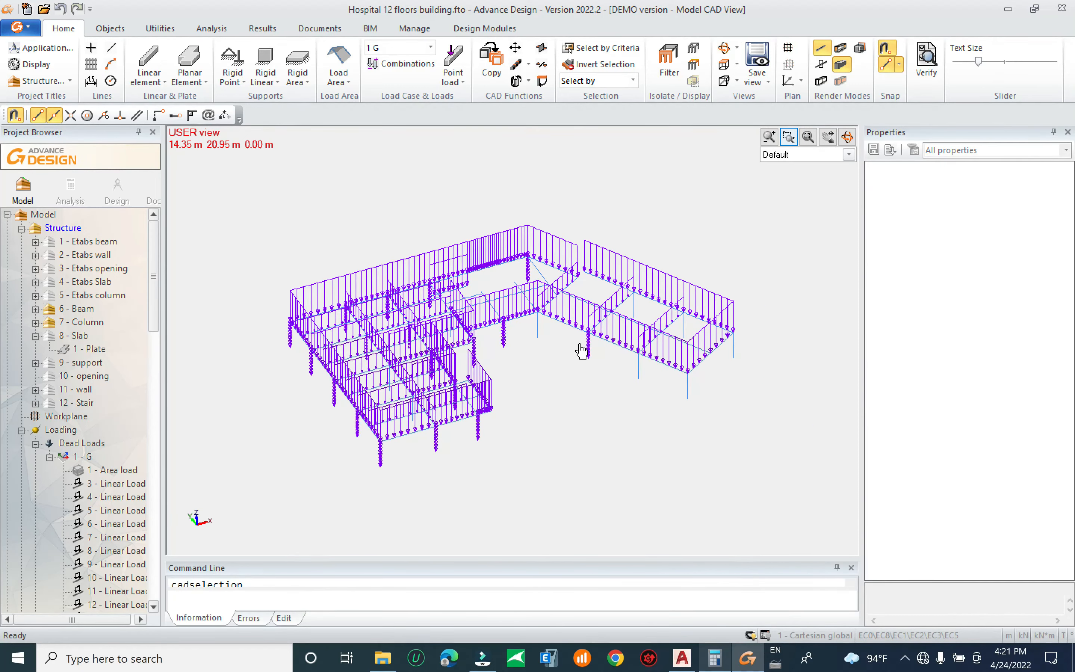
right_click(692, 180)
click(759, 492)
Set FZ of the linear load on the short beam just below the edge beam at the stair to -15.1 kN
shift+middle_drag(586, 418, 342, 376)
scroll(412, 401, up, 5)
scroll(413, 391, up, 3)
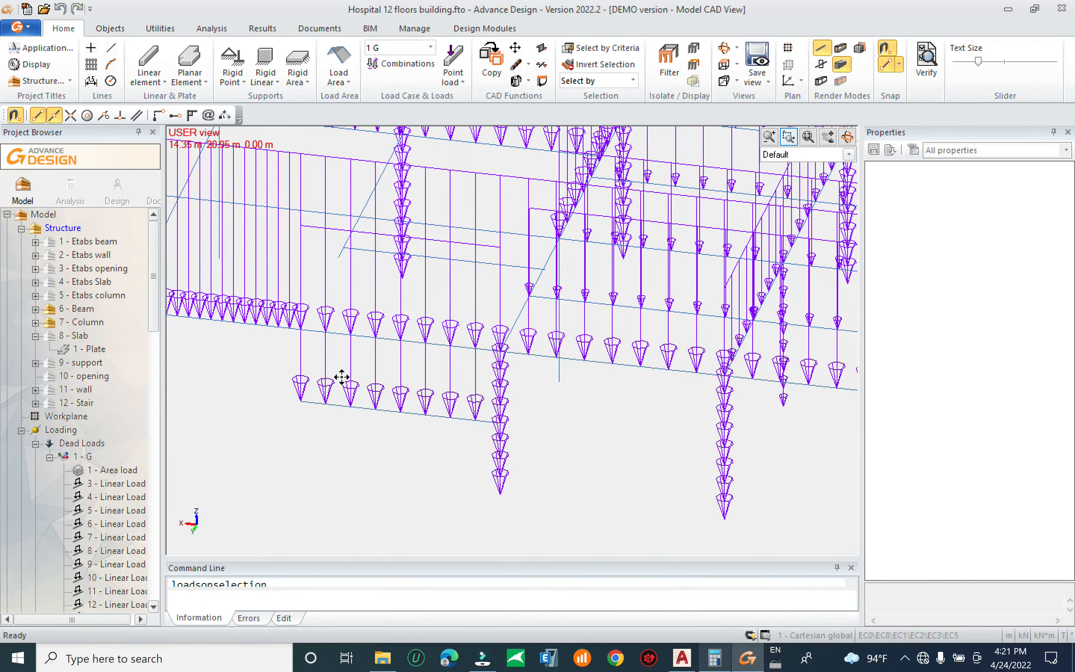
click(311, 378)
scroll(449, 391, down, 6)
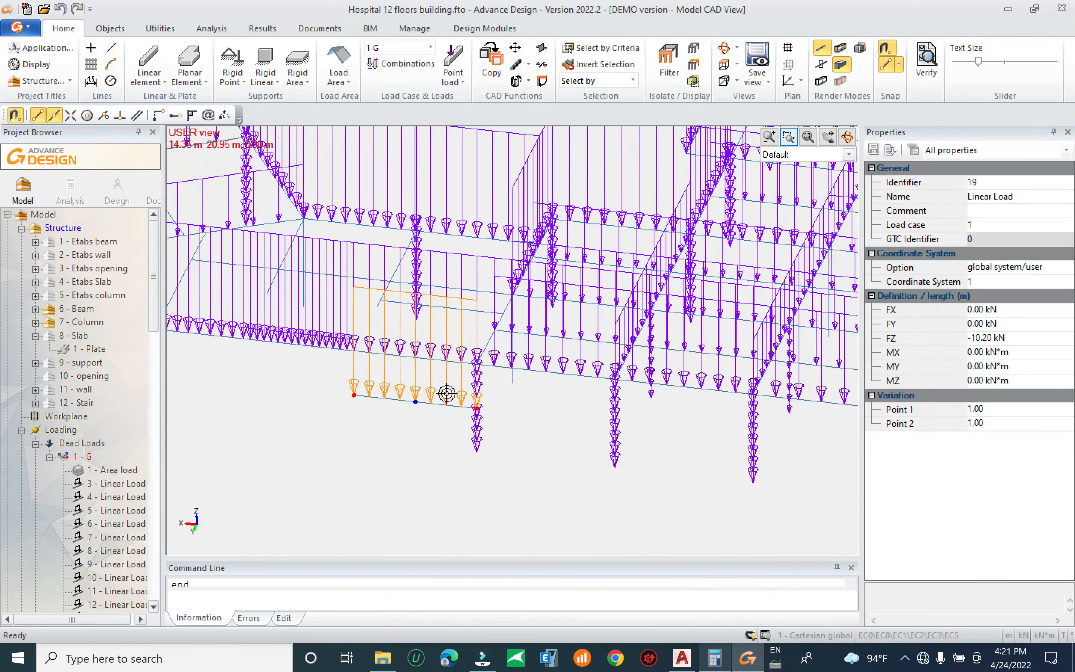
scroll(467, 399, up, 8)
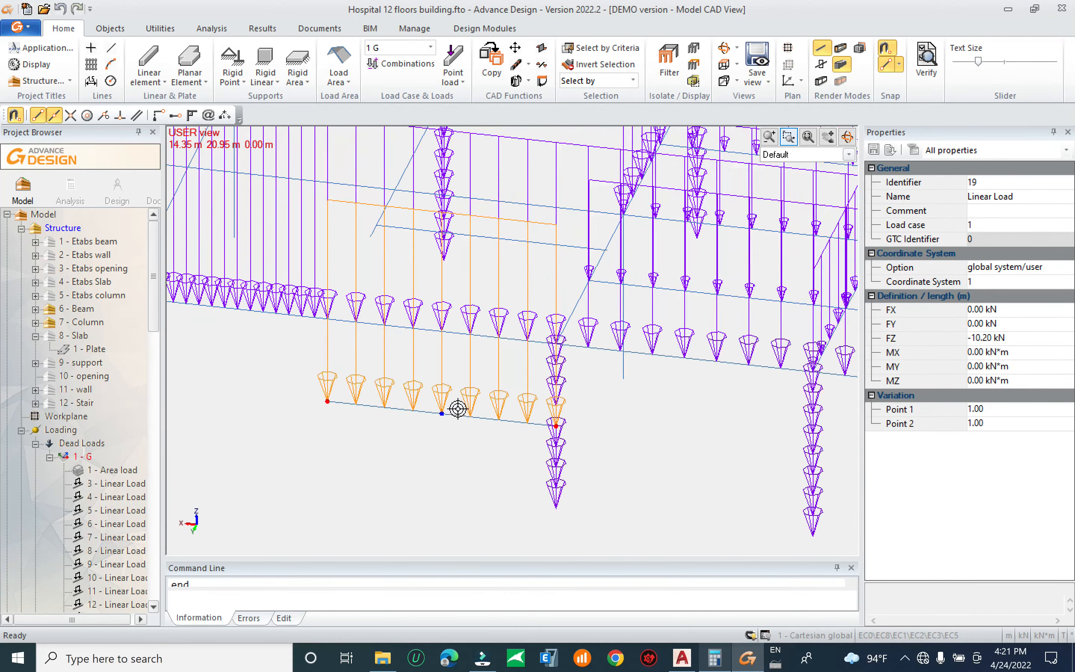
key(Escape)
drag(462, 413, 446, 437)
key(Escape)
drag(454, 332, 416, 365)
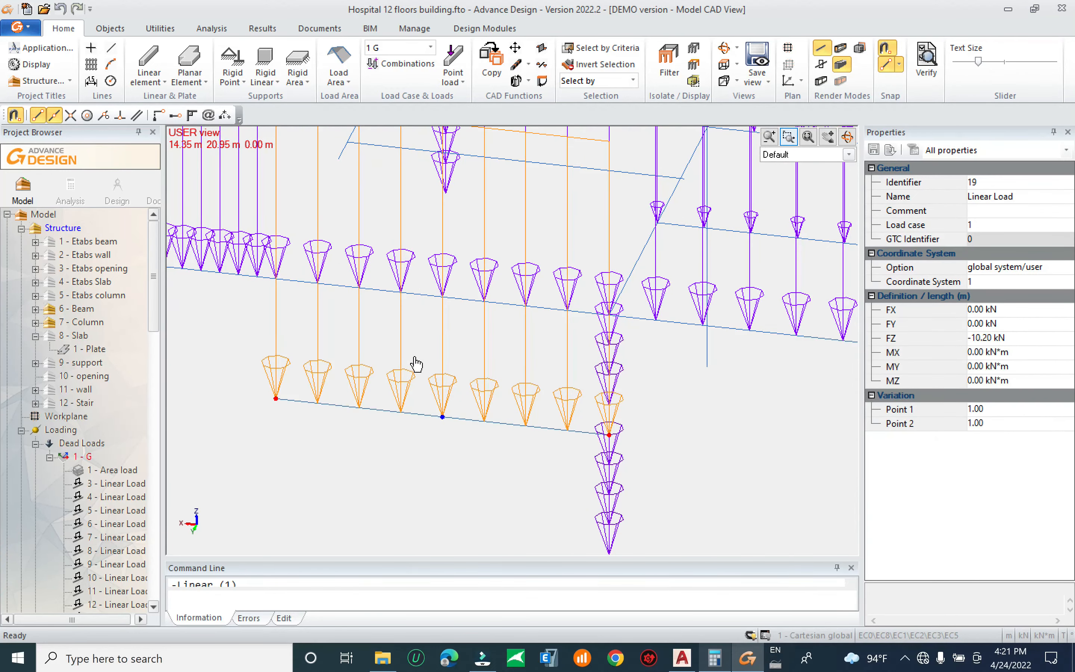
click(1022, 338)
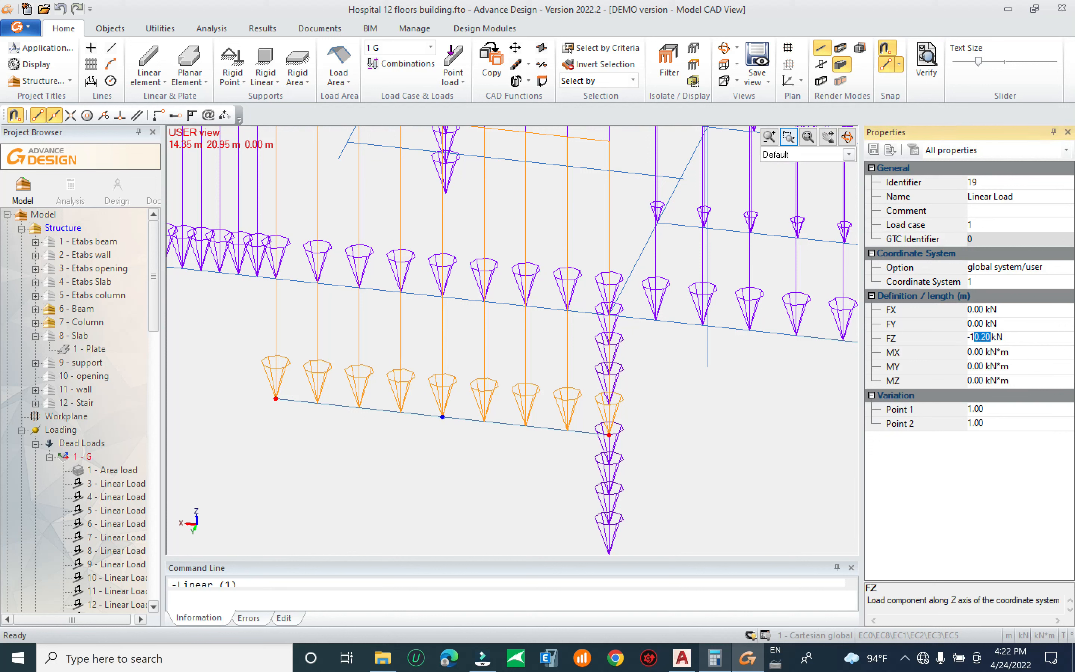
text(-15.1)
key(Return)
scroll(600, 355, down, 5)
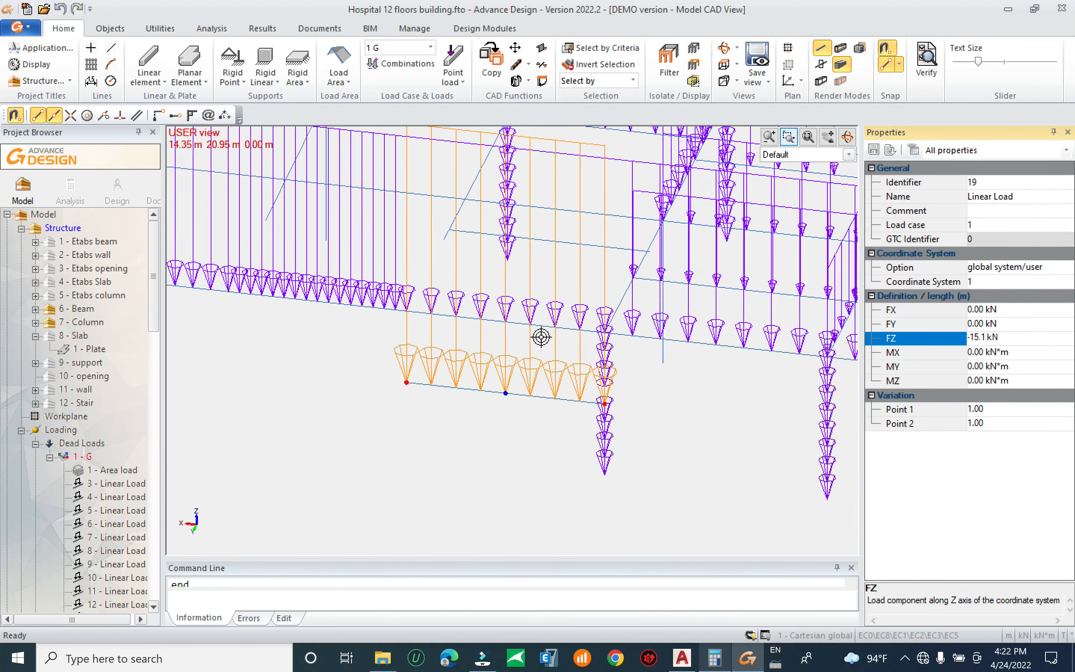
key(Escape)
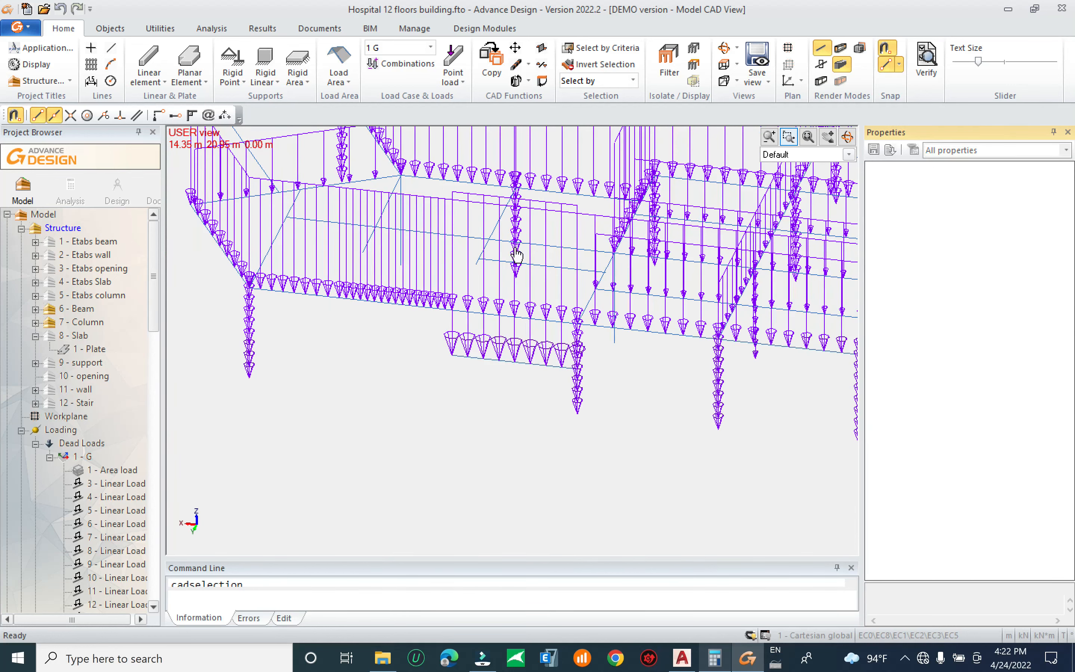
Set FZ of the linear load on the edge beam directly above the short stair beam to -5.1 kN
click(492, 211)
click(1005, 337)
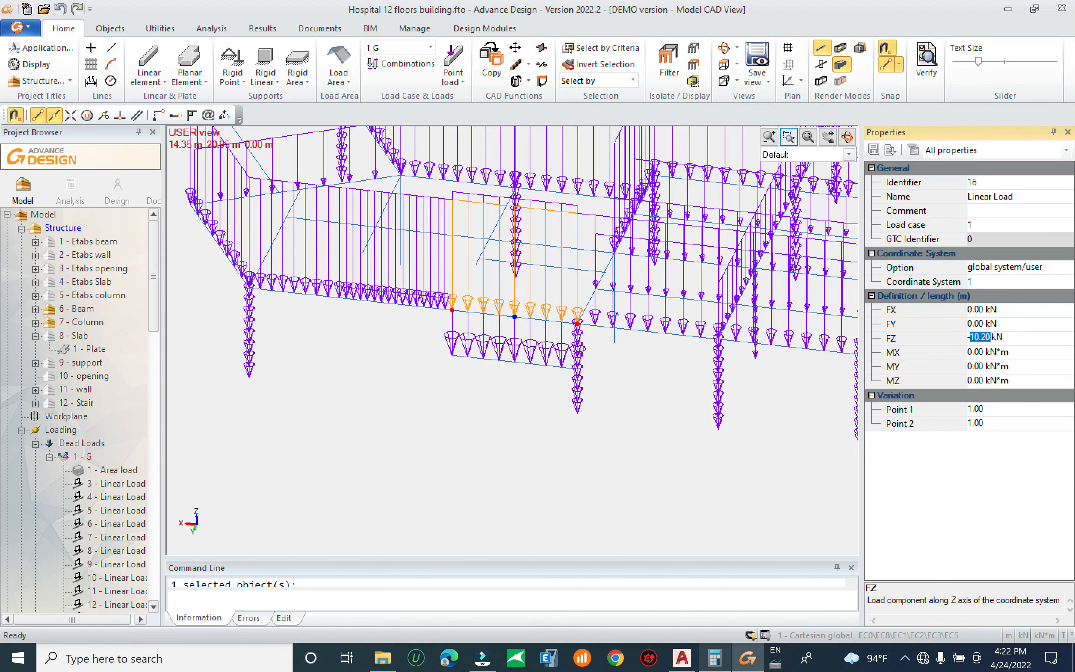
key(Return)
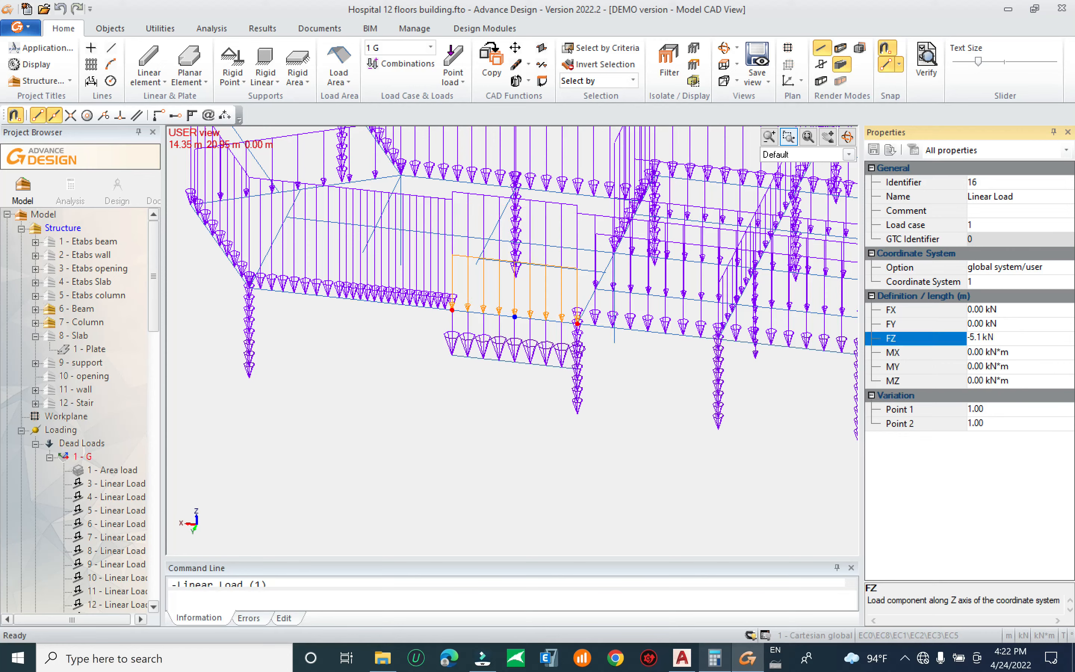
key(Escape)
Autoscale the load display again and bring the whole loaded model into view
shift+middle_drag(547, 325, 425, 261)
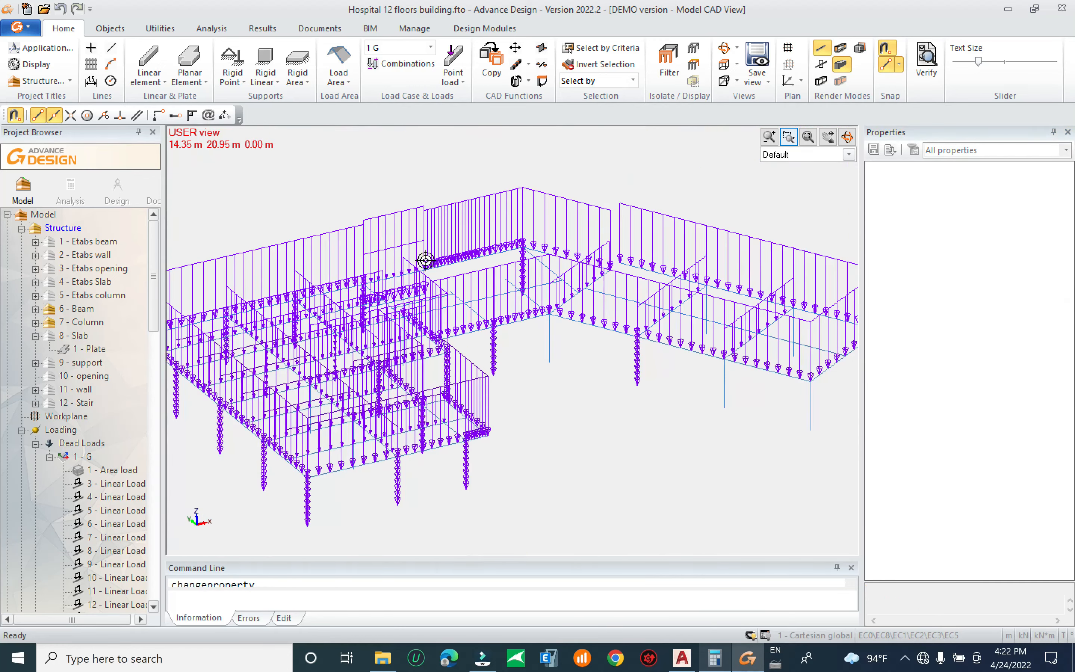
right_click(650, 160)
click(740, 470)
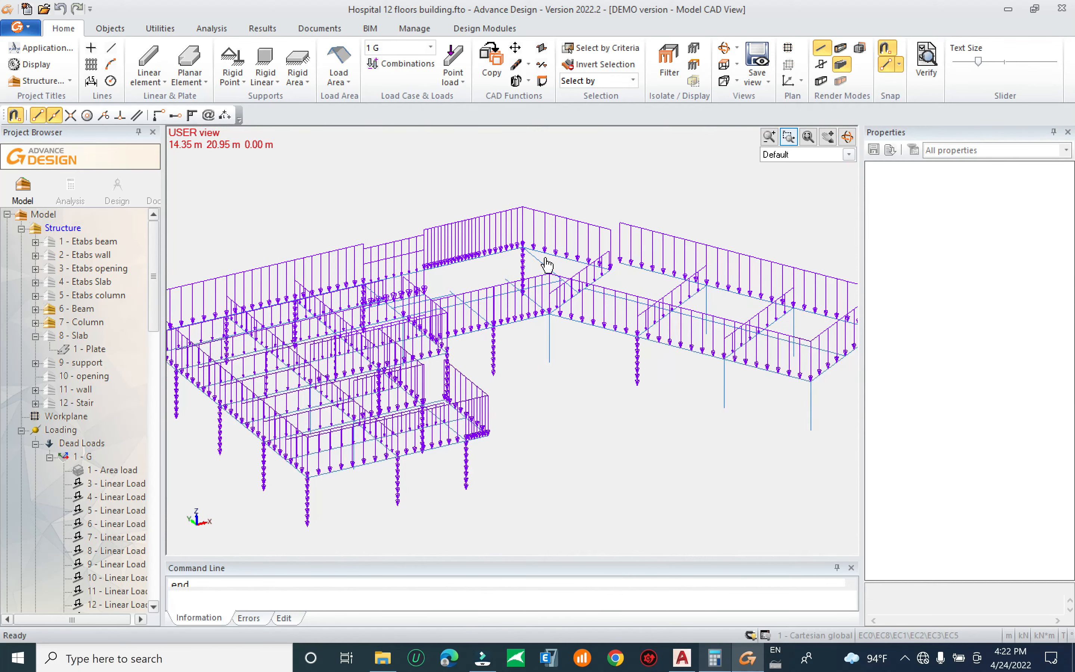
scroll(450, 287, down, 6)
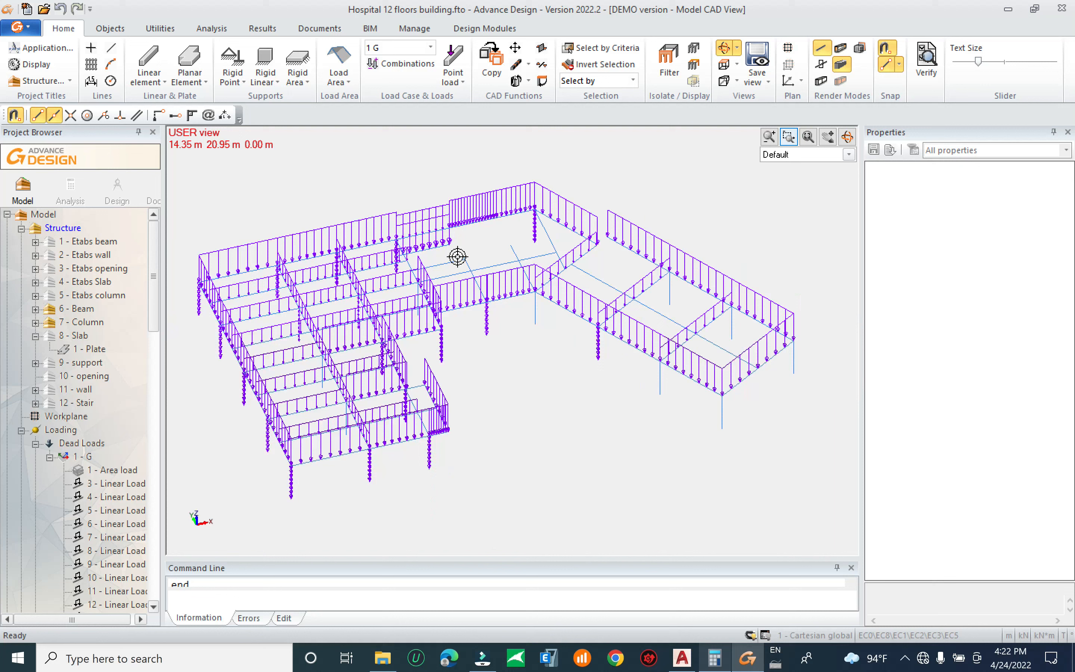
click(522, 398)
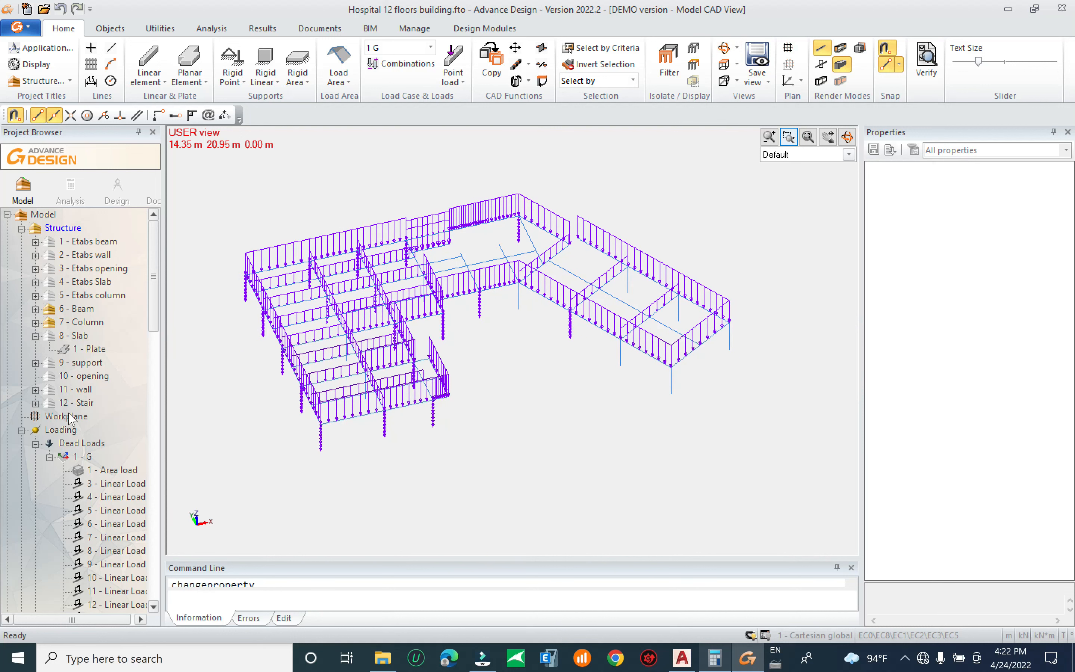
Collapse dead load case G in the project tree, and display the Stair system in place of the Beam system
click(47, 456)
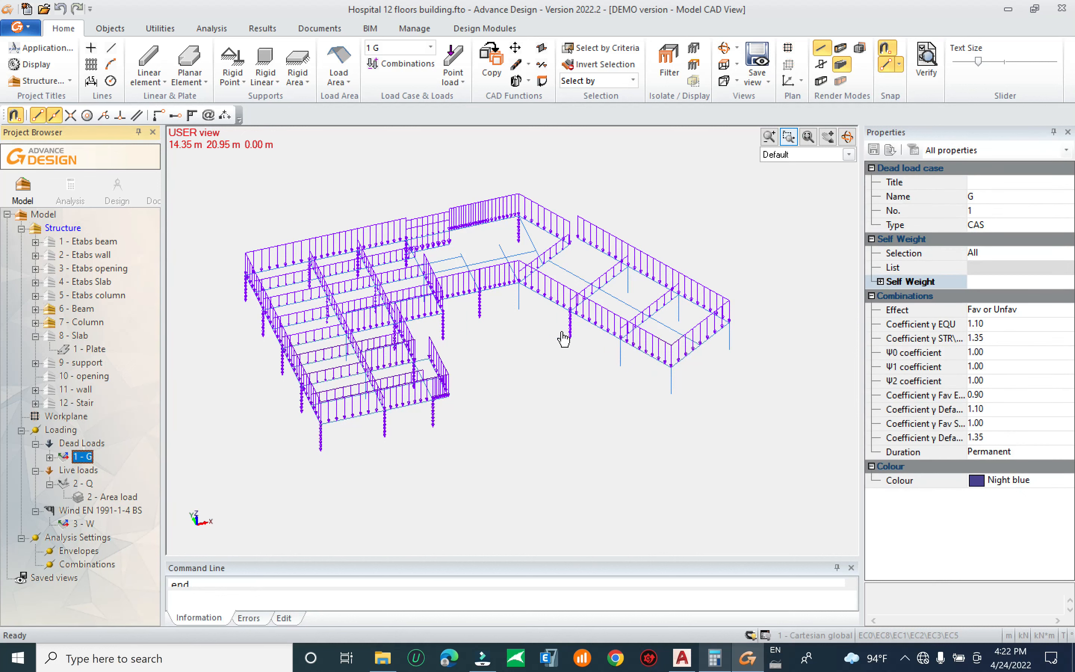
scroll(541, 334, up, 1)
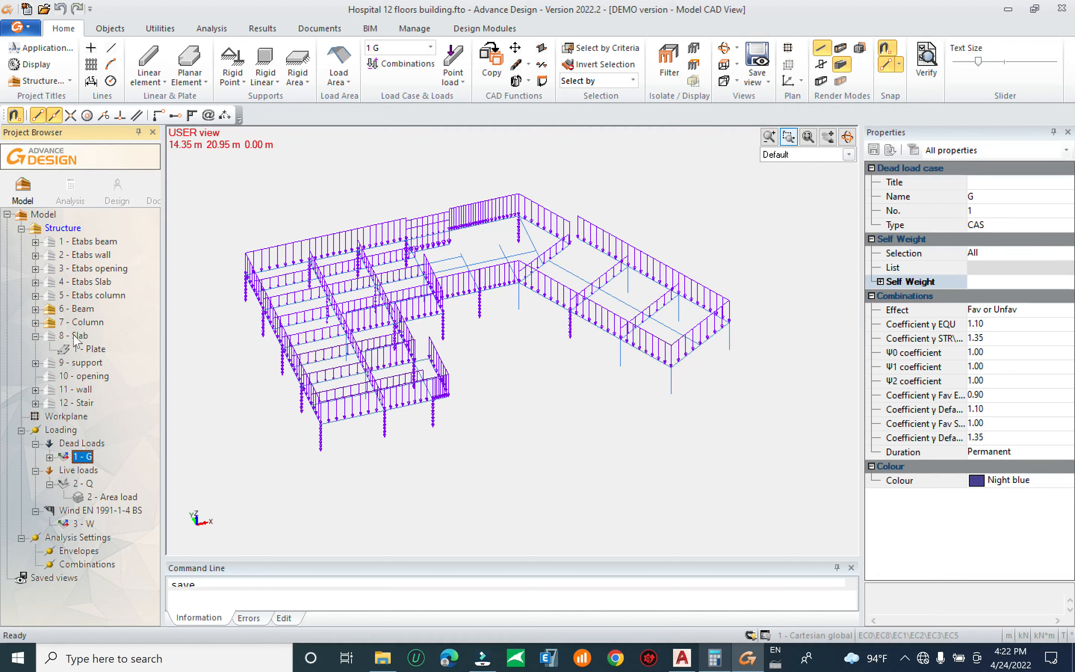
click(82, 403)
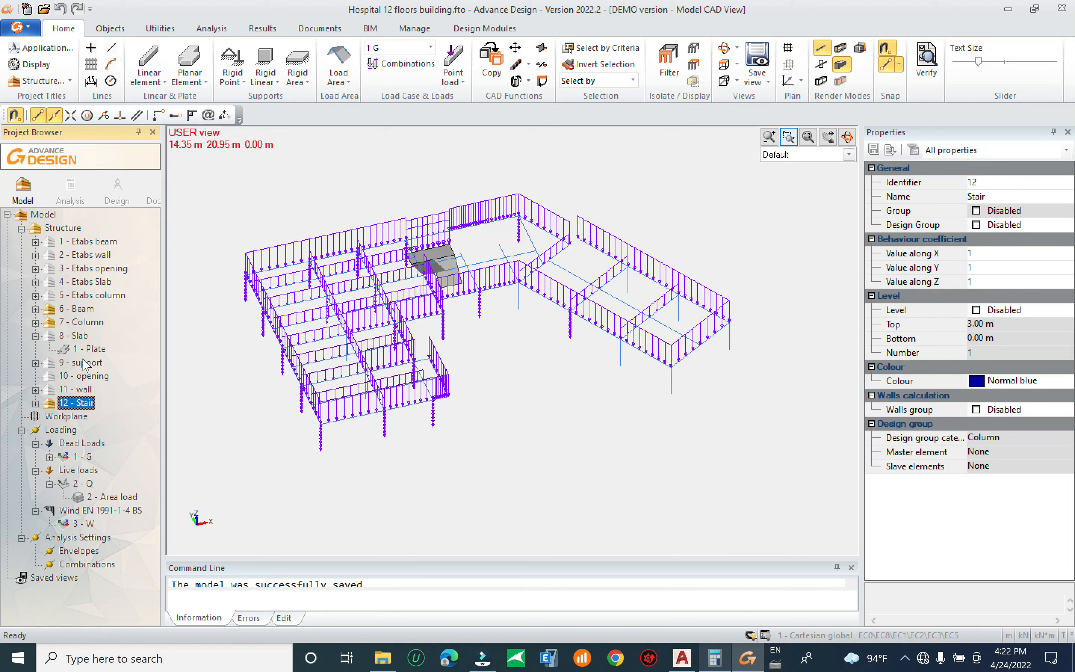
click(83, 309)
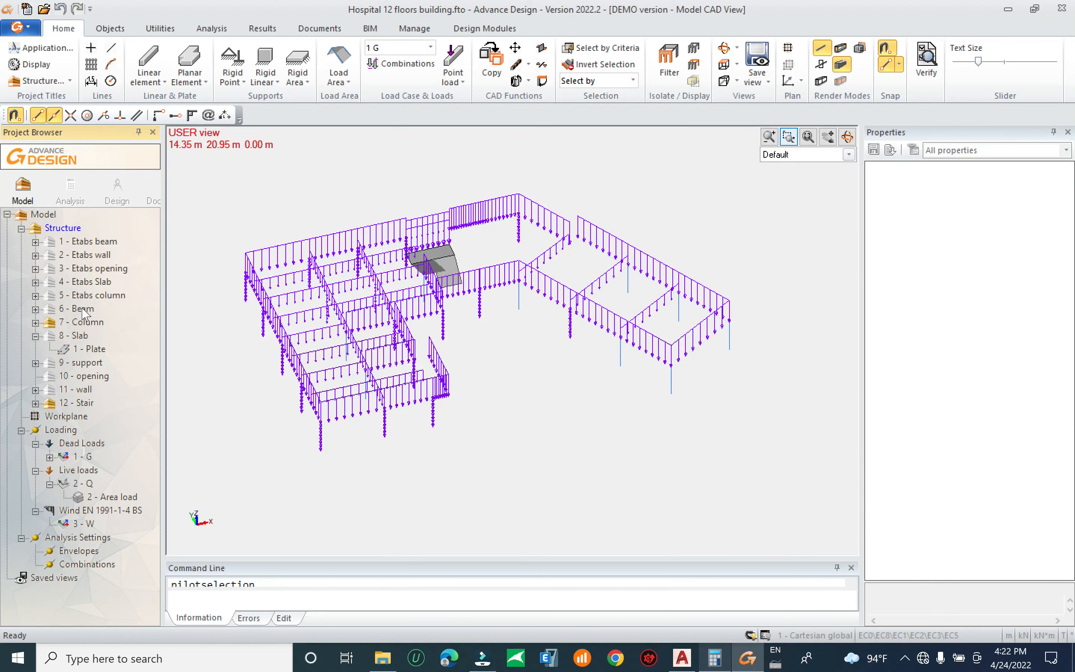
Hide the loads of dead load case G and select the stair plates
click(76, 457)
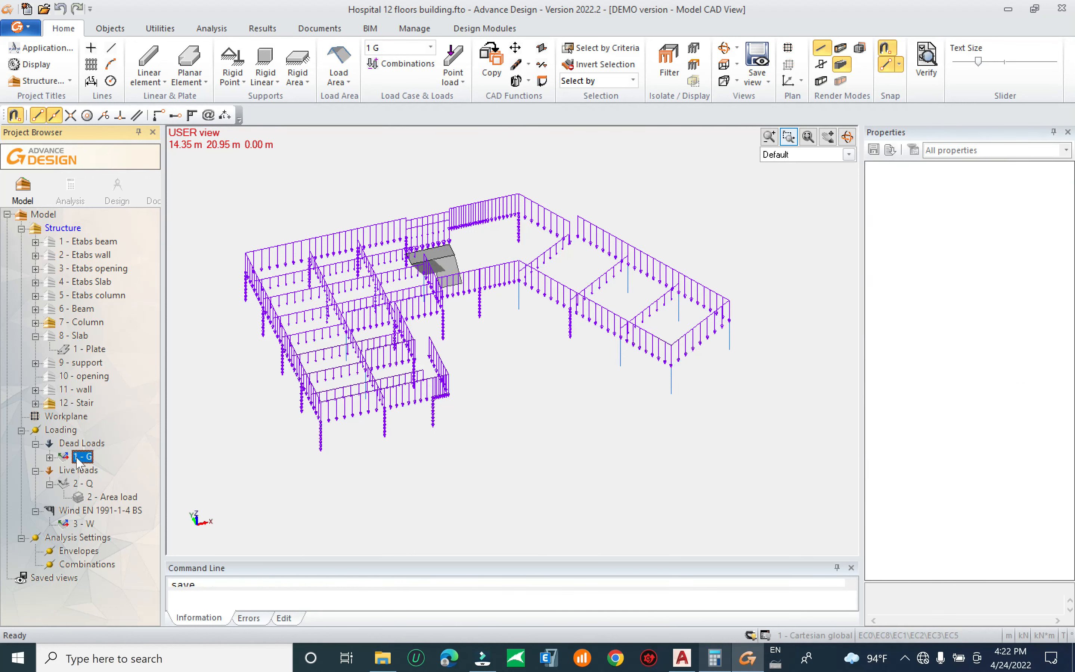
key(space)
middle_drag(523, 267, 425, 267)
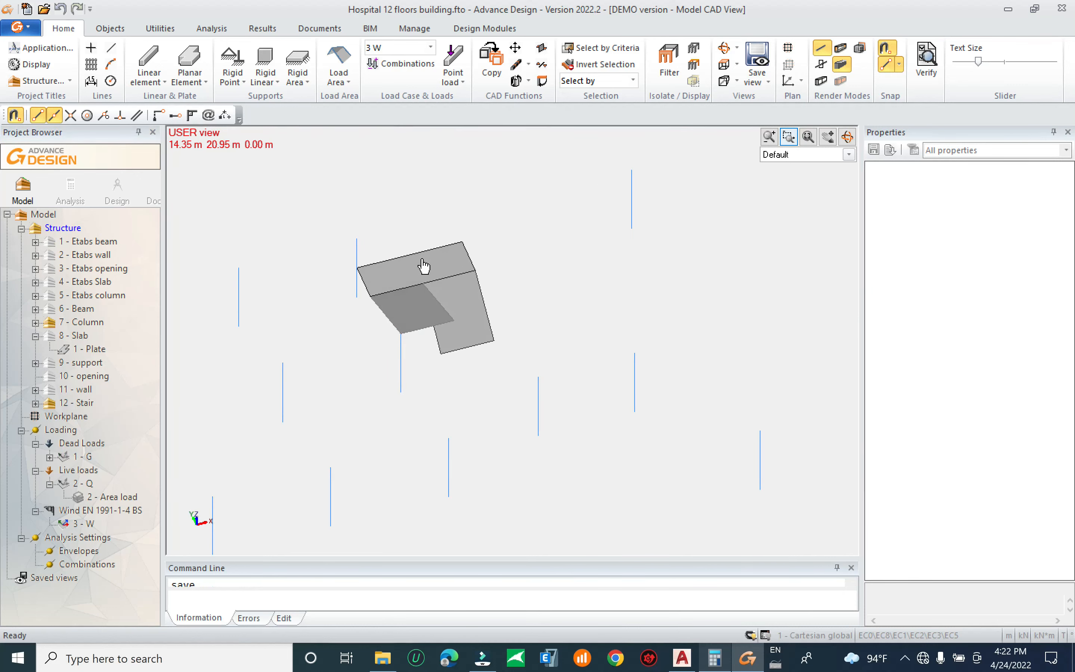
click(417, 280)
click(460, 304)
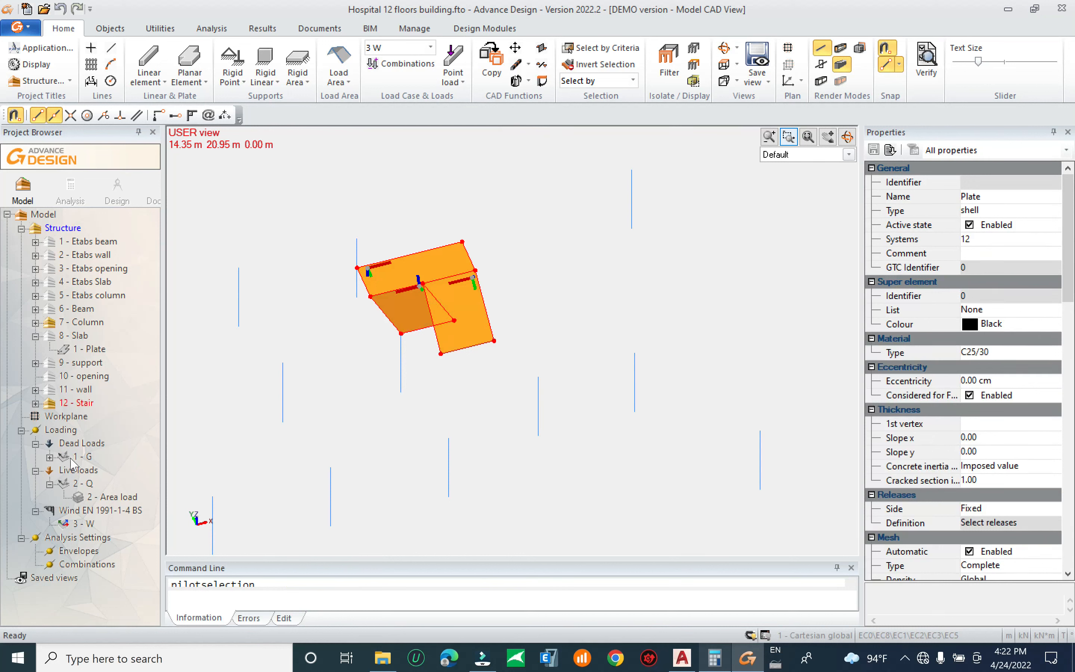
Redisplay the loads of dead load case G and select the landing and both flight plates of the stair
click(83, 457)
double_click(81, 458)
click(463, 310)
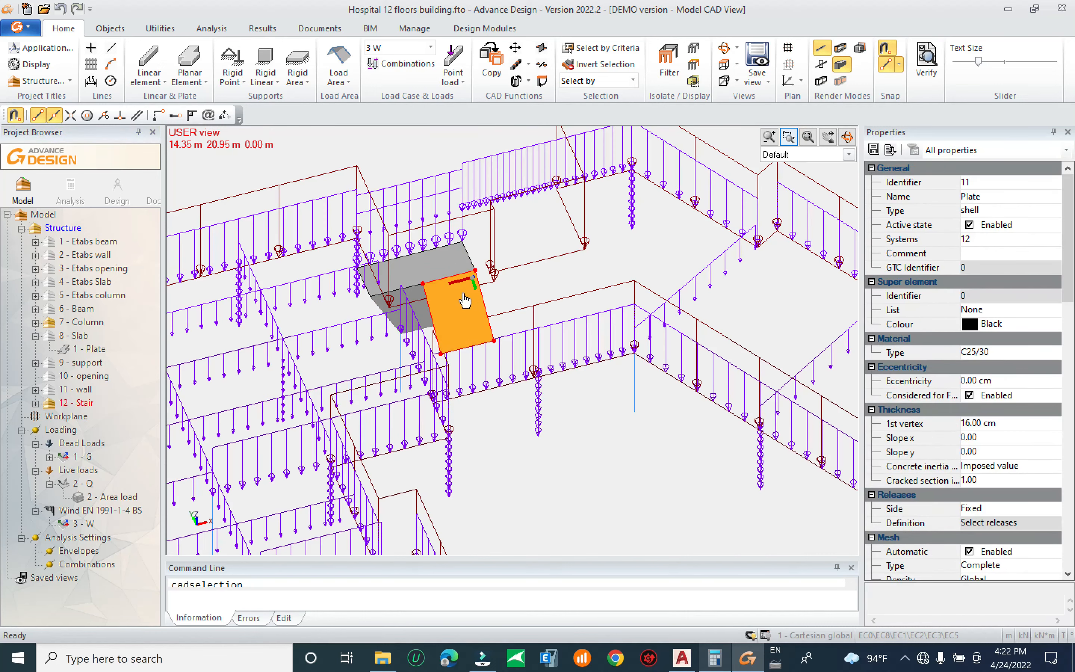
shift+middle_drag(492, 319, 434, 332)
key(Escape)
click(419, 314)
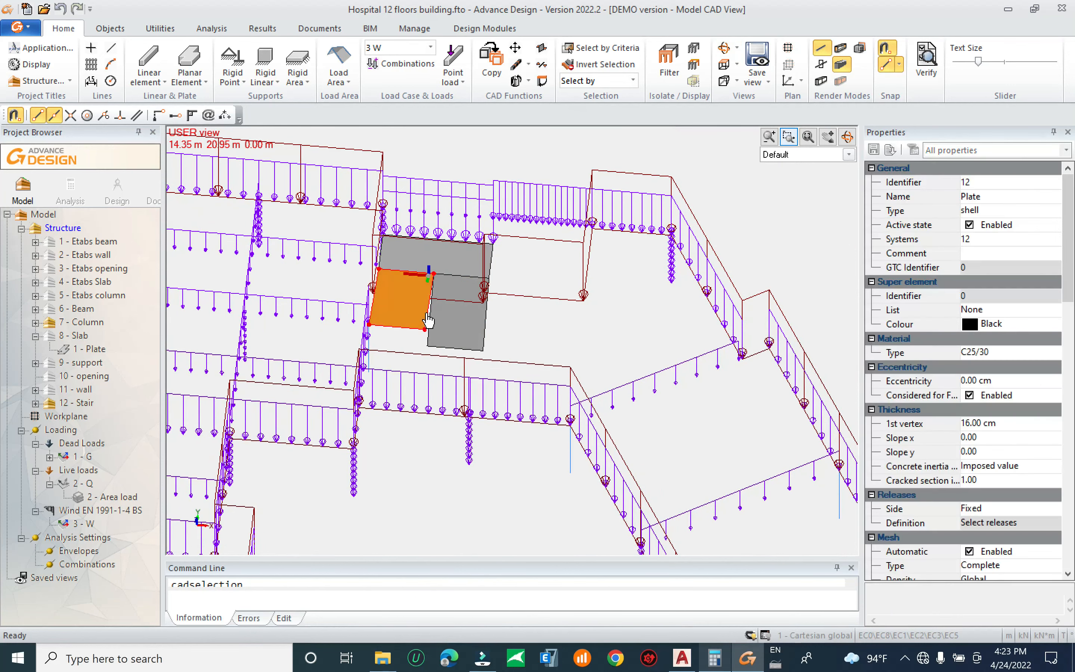
click(452, 289)
click(451, 258)
right_click(450, 254)
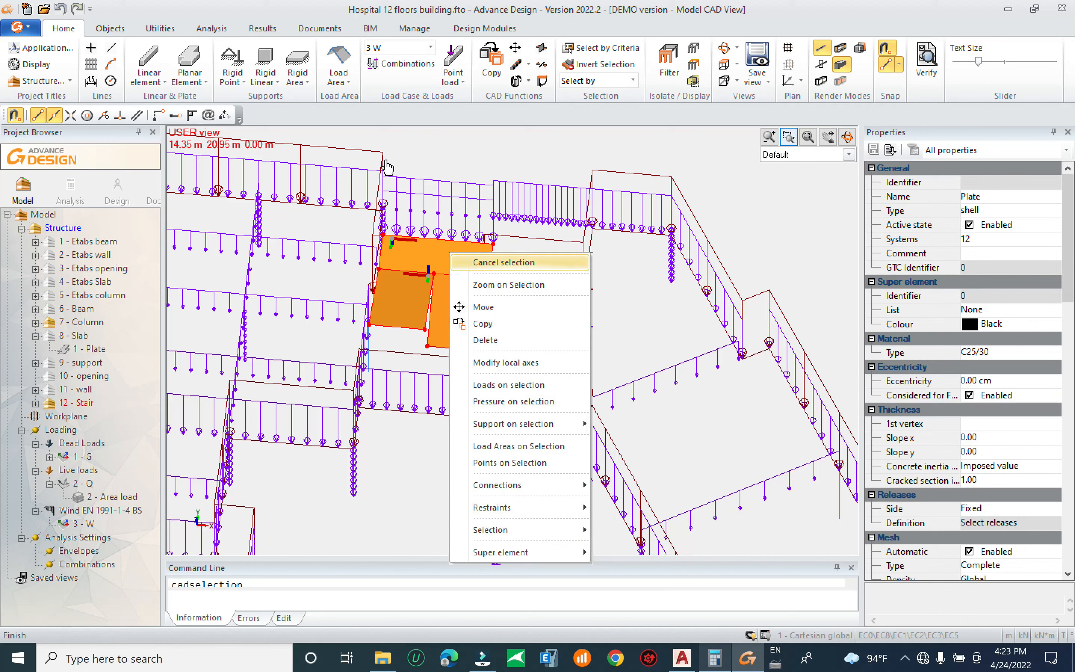
Make dead load case G the current load case and reselect the stair's landing and both flight plates
click(400, 47)
click(430, 48)
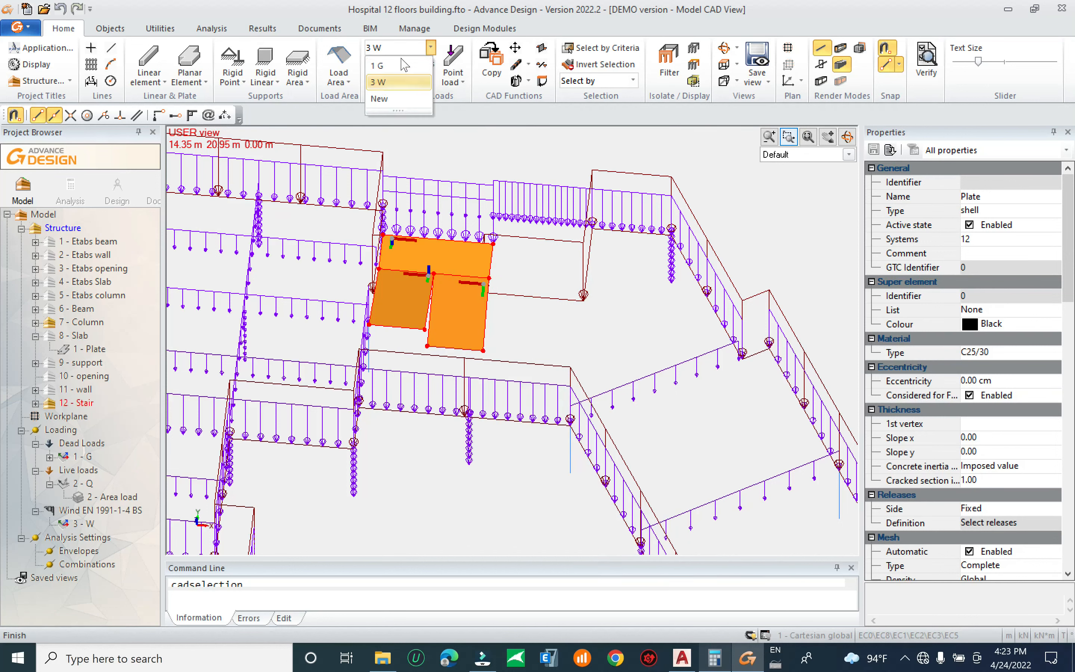
click(378, 63)
click(440, 249)
click(404, 301)
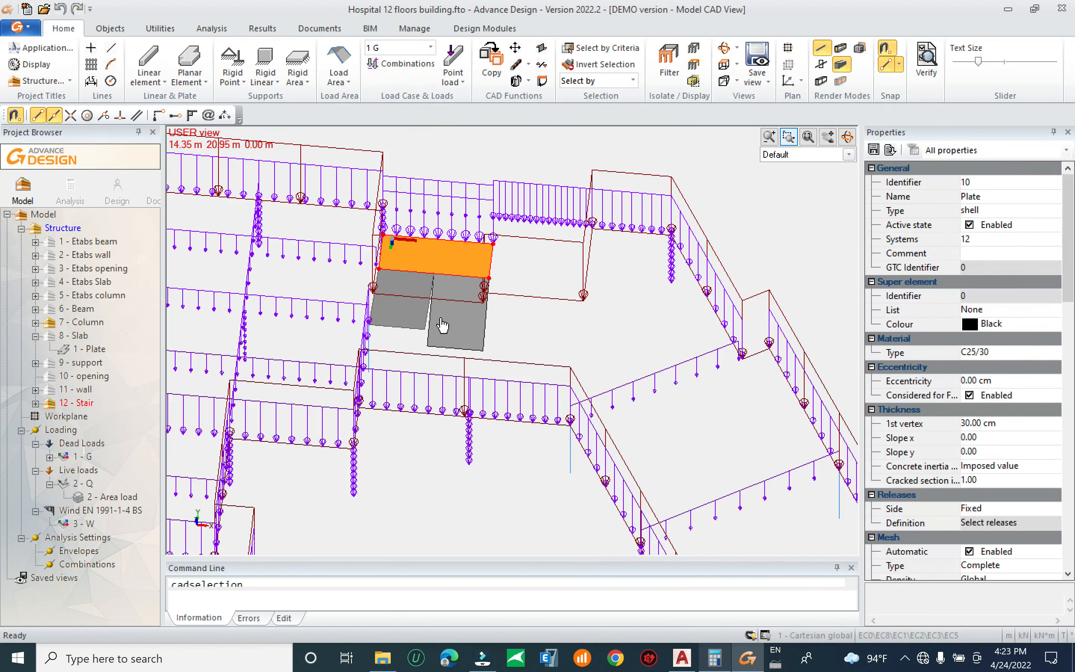
click(450, 319)
Apply an area load with FZ of -4 kN to the selected landing and flight plates
right_click(438, 251)
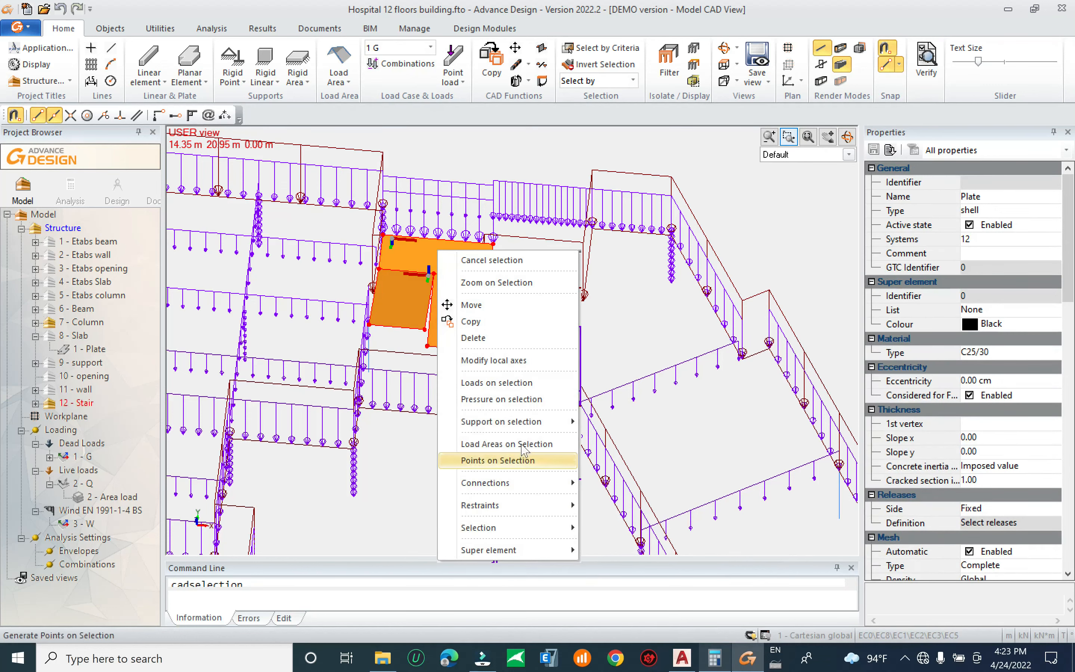
click(527, 385)
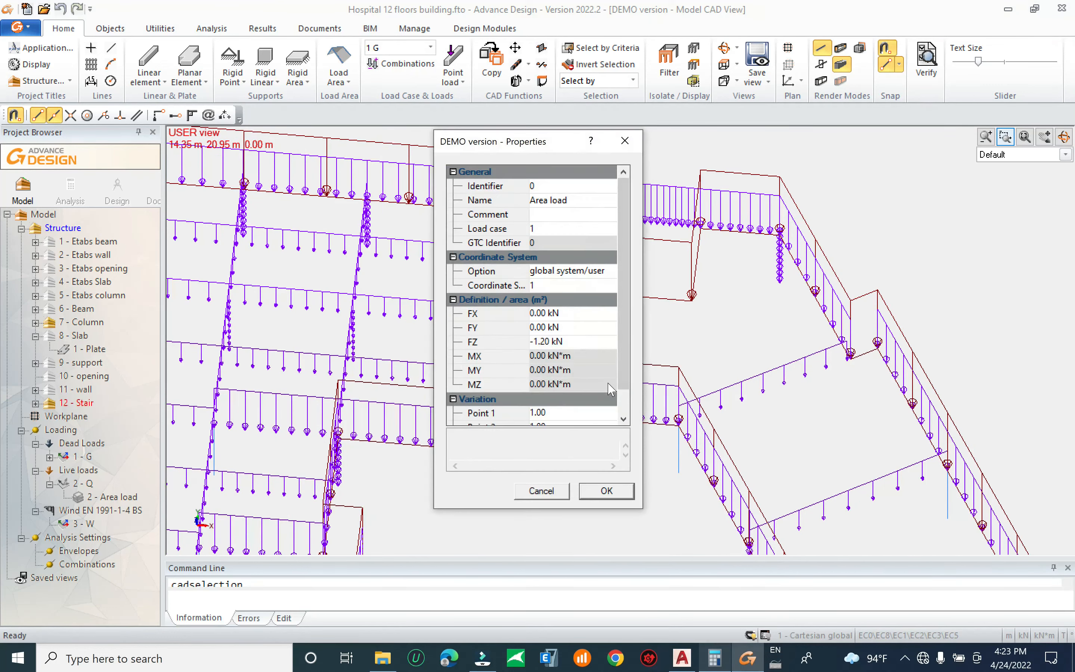
click(557, 342)
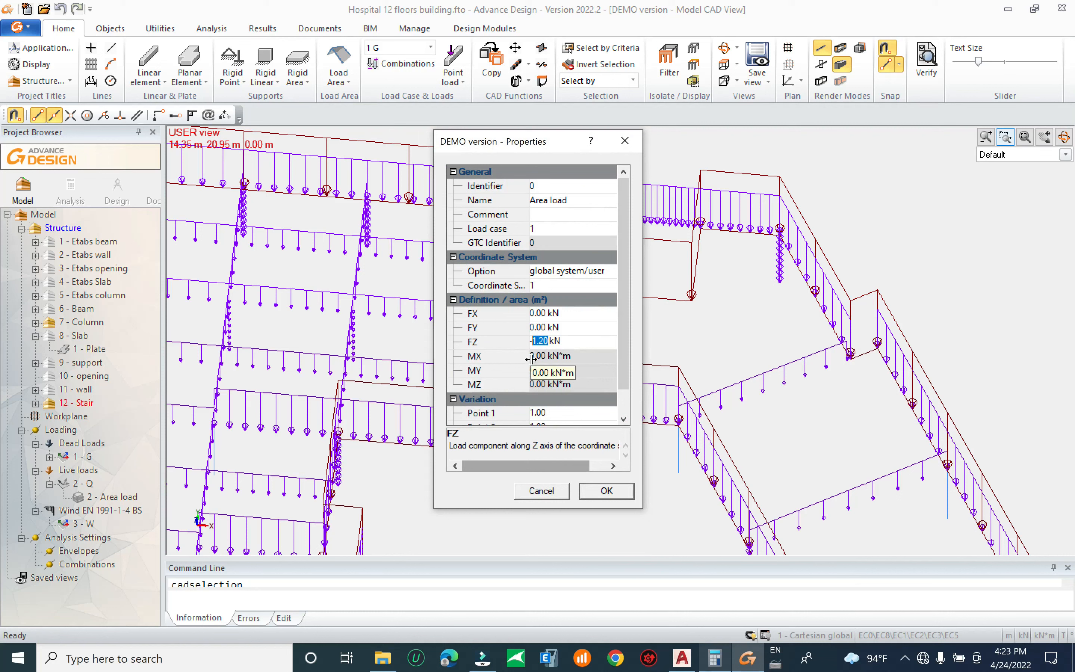
text(4)
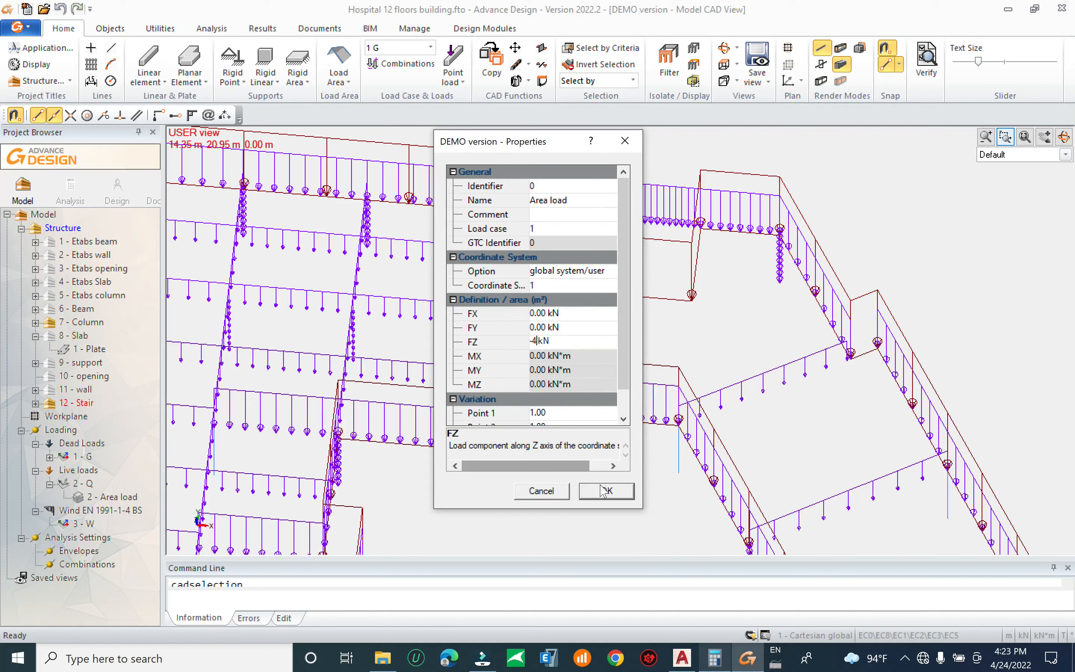
click(608, 494)
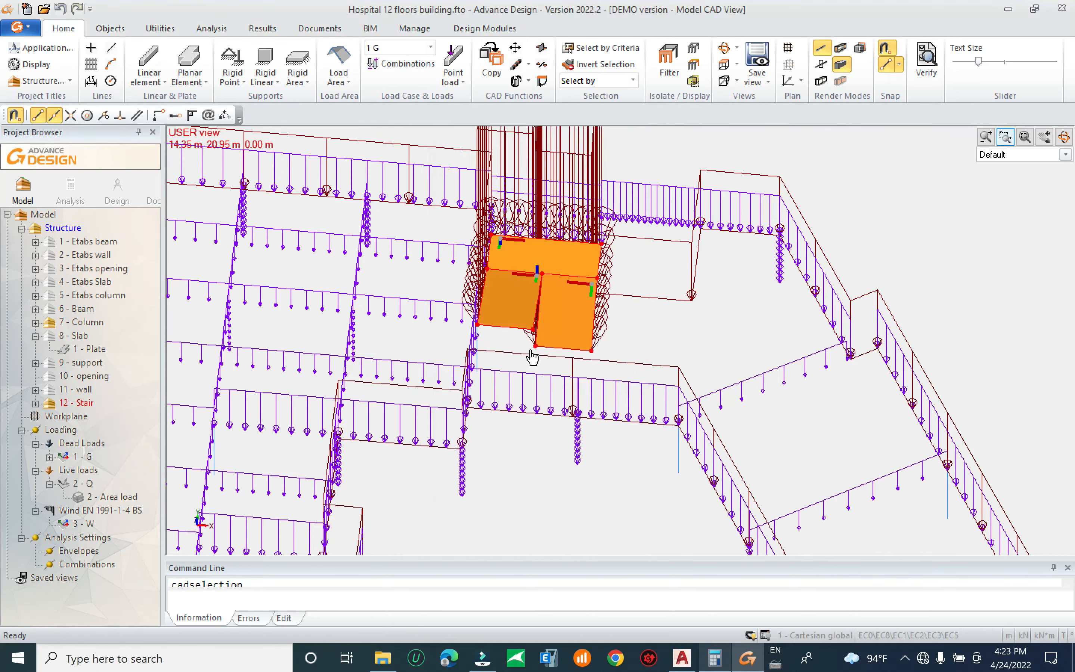
Deselect the stair plates and autoscale the display of the loads
shift+middle_drag(540, 328, 408, 381)
scroll(408, 381, down, 5)
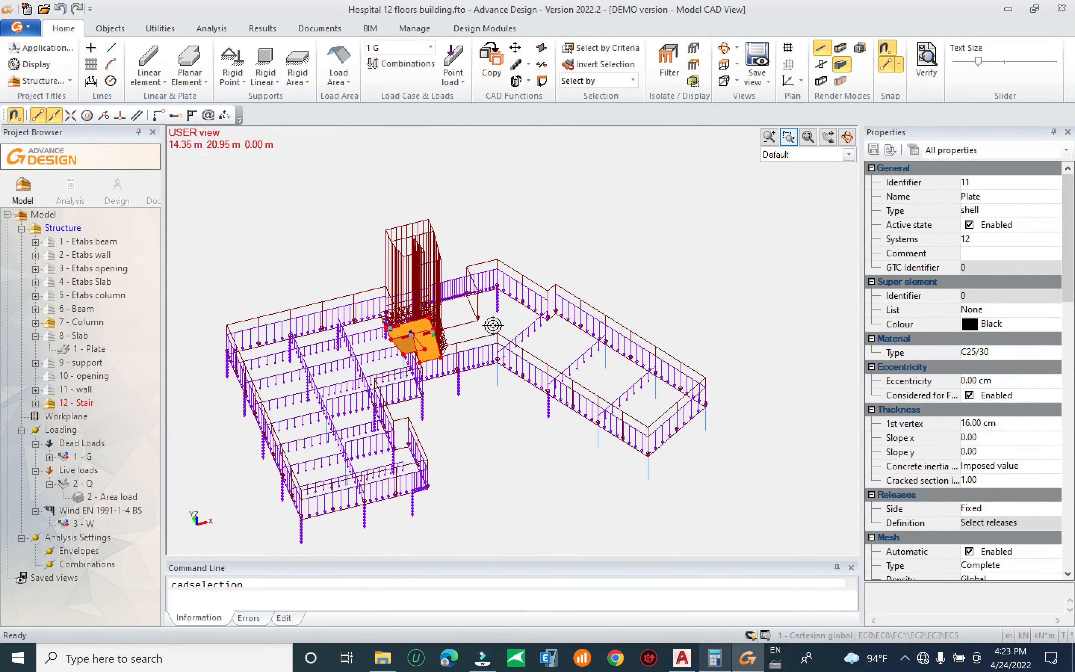
right_click(571, 215)
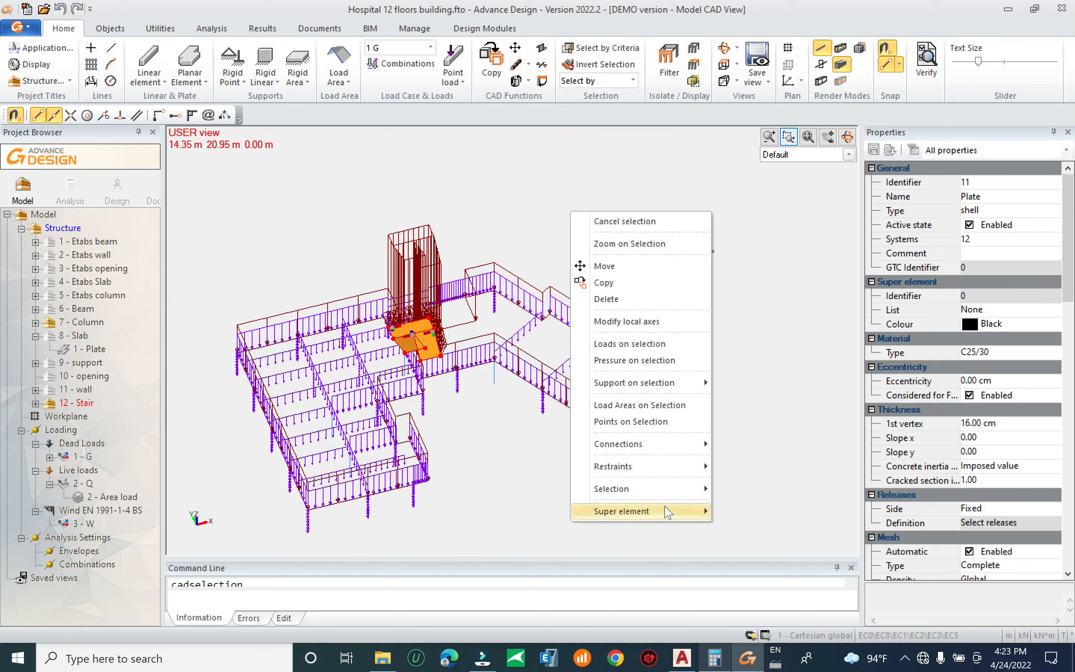
mouse_move(684, 447)
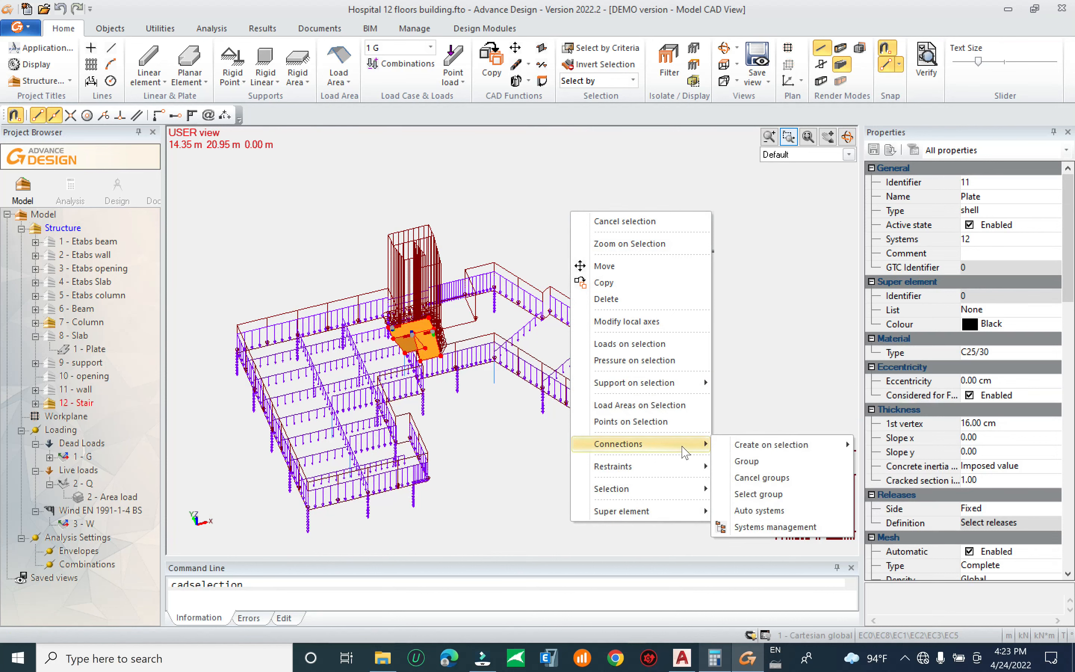
click(693, 221)
right_click(706, 249)
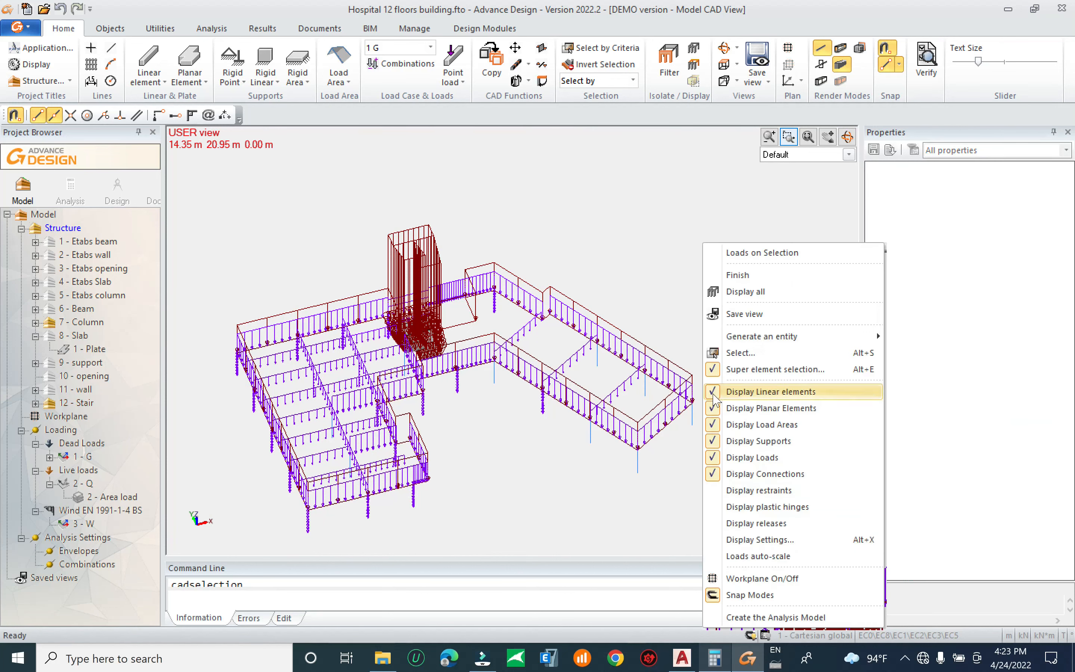
click(755, 552)
Examine the rescaled loads on the stair, beams and columns from several angles
scroll(368, 309, up, 3)
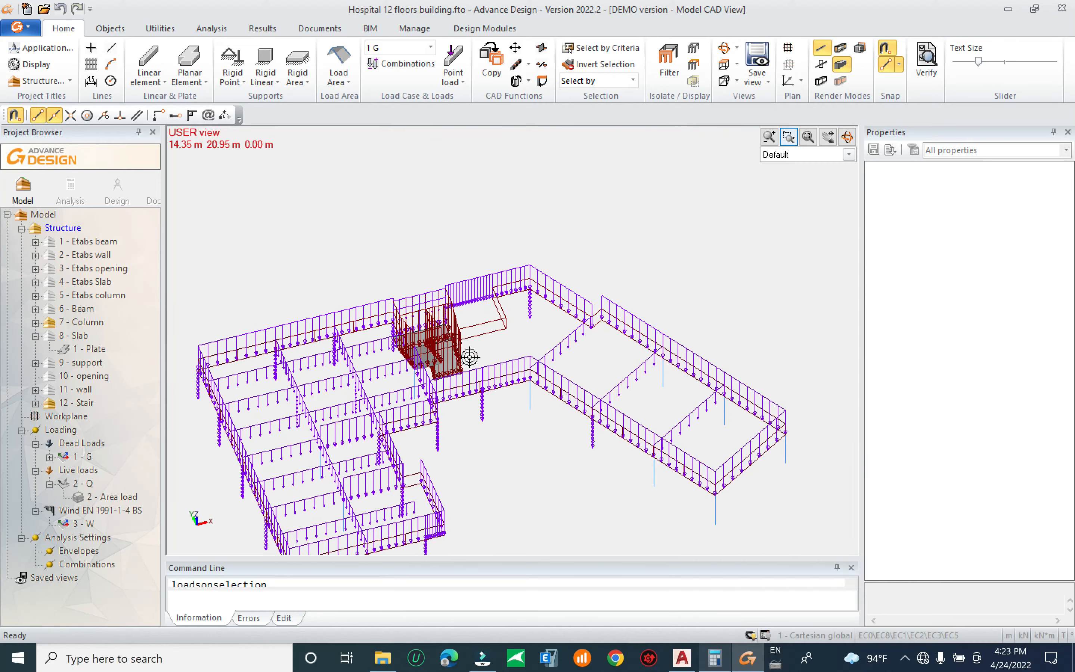
shift+middle_drag(486, 389, 464, 421)
shift+middle_drag(536, 456, 503, 342)
scroll(493, 315, down, 4)
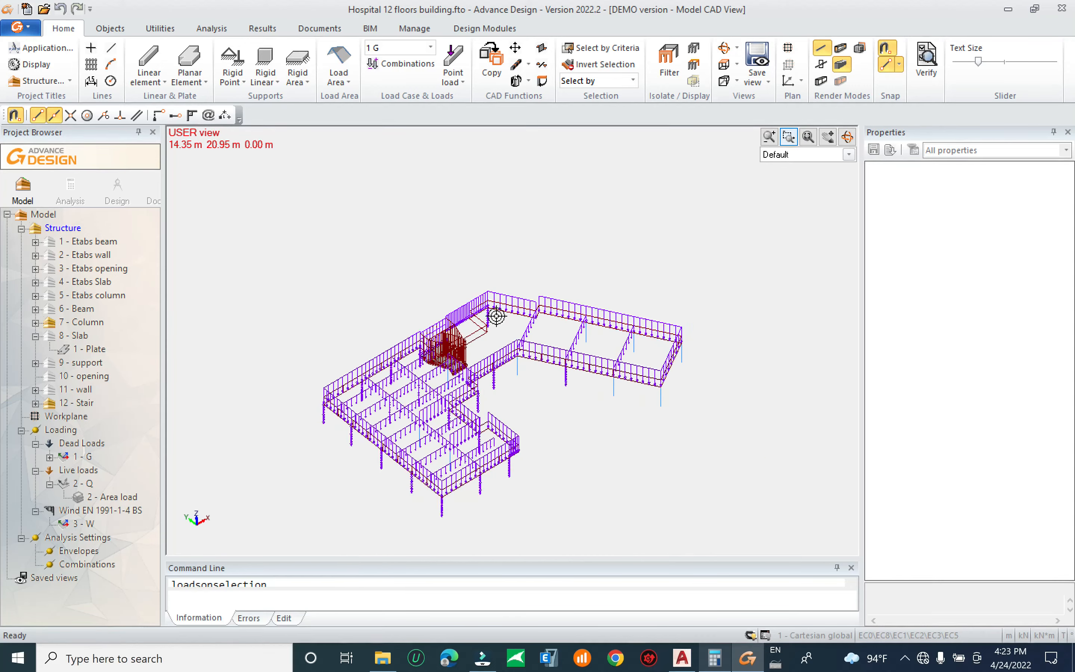
scroll(490, 478, up, 4)
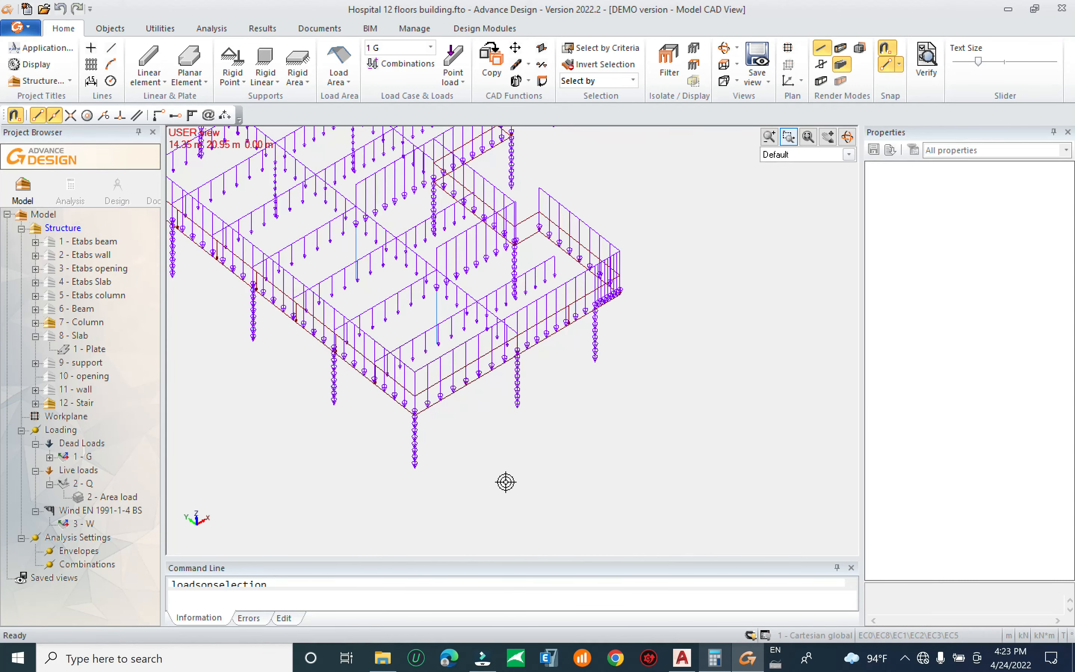
scroll(449, 446, down, 2)
scroll(448, 438, down, 2)
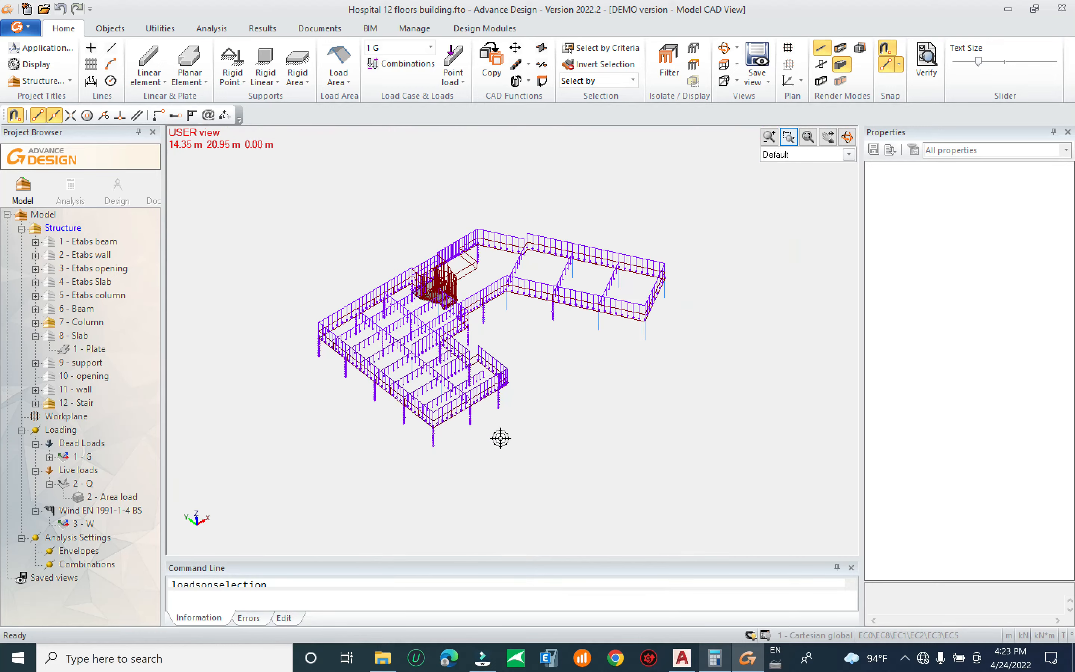
shift+middle_drag(569, 451, 478, 402)
scroll(612, 377, up, 4)
scroll(612, 377, up, 2)
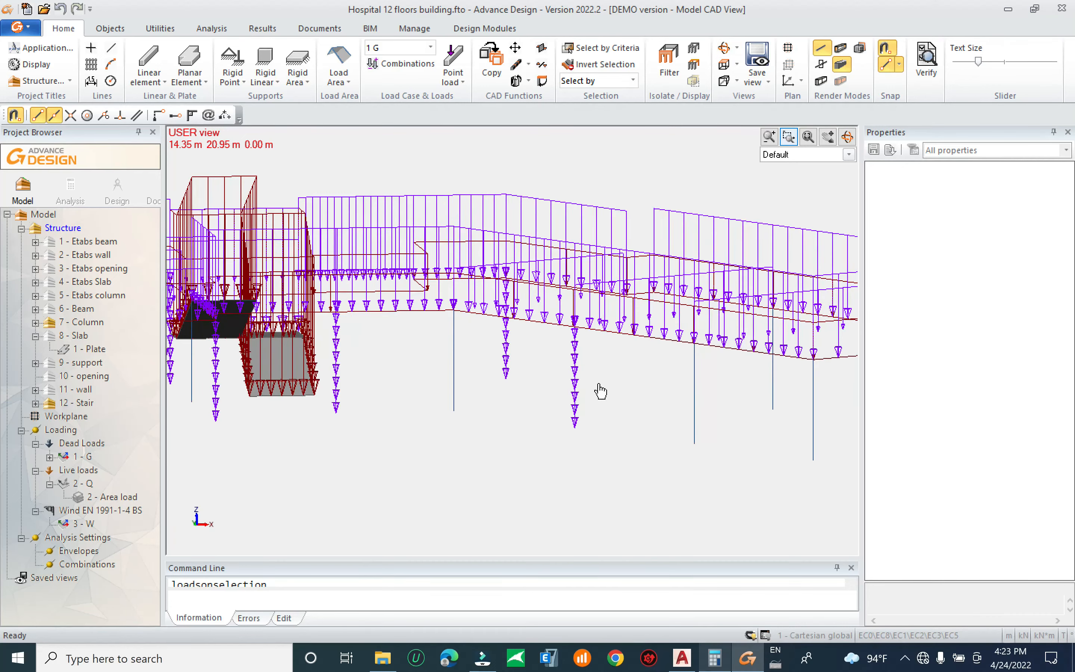
shift+middle_drag(618, 437, 607, 398)
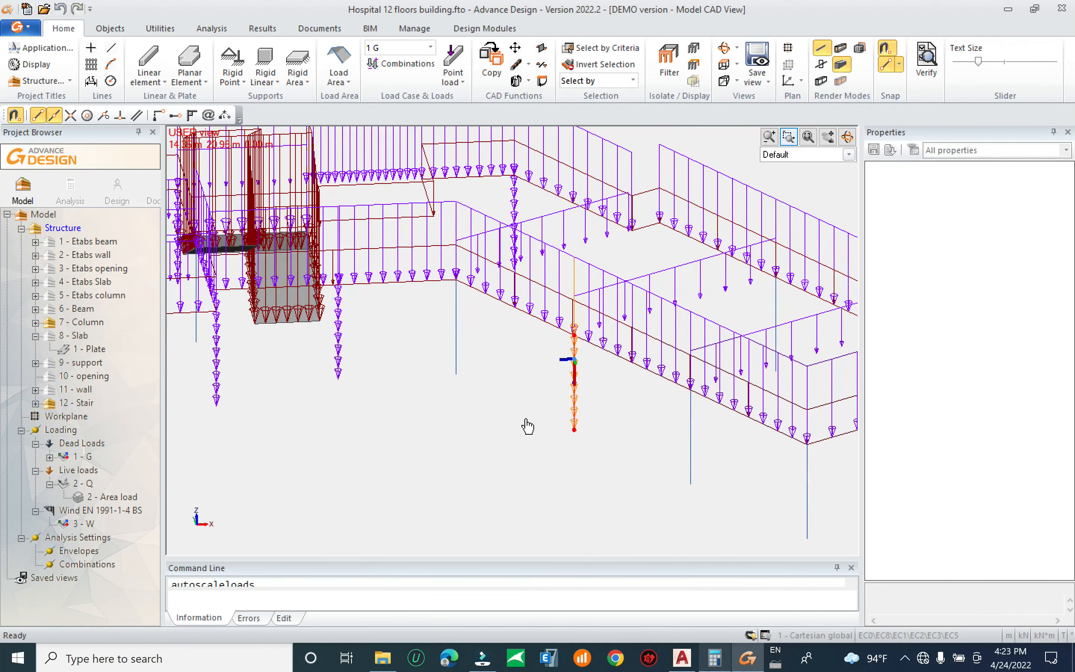
Try to select the linear loads acting on the columns, individually and with a selection window across the column rows
click(573, 378)
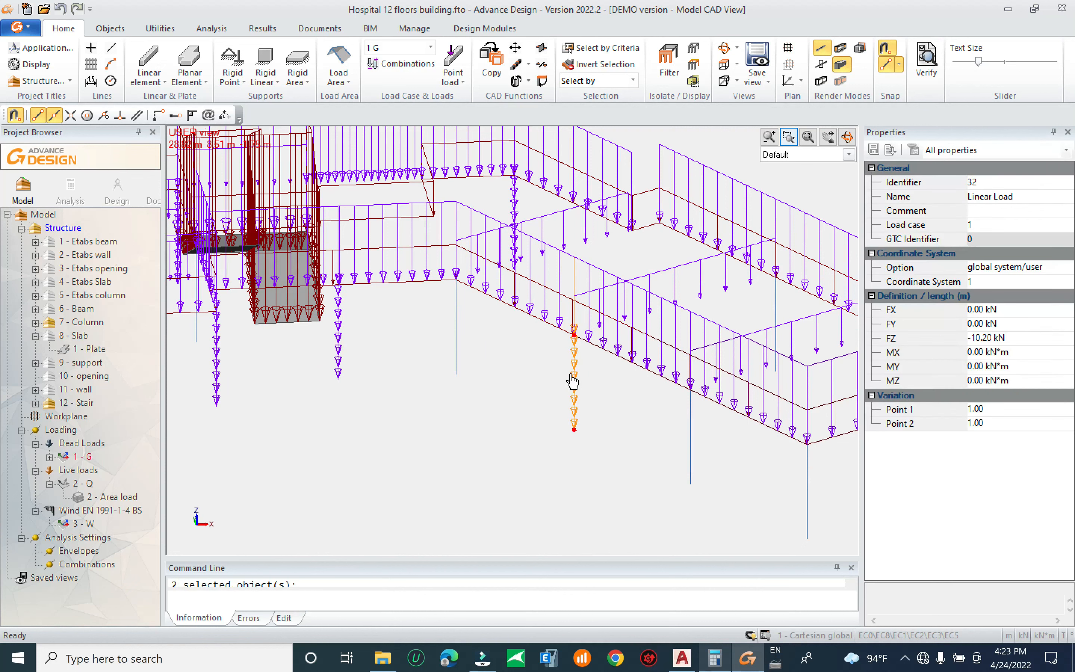
click(515, 199)
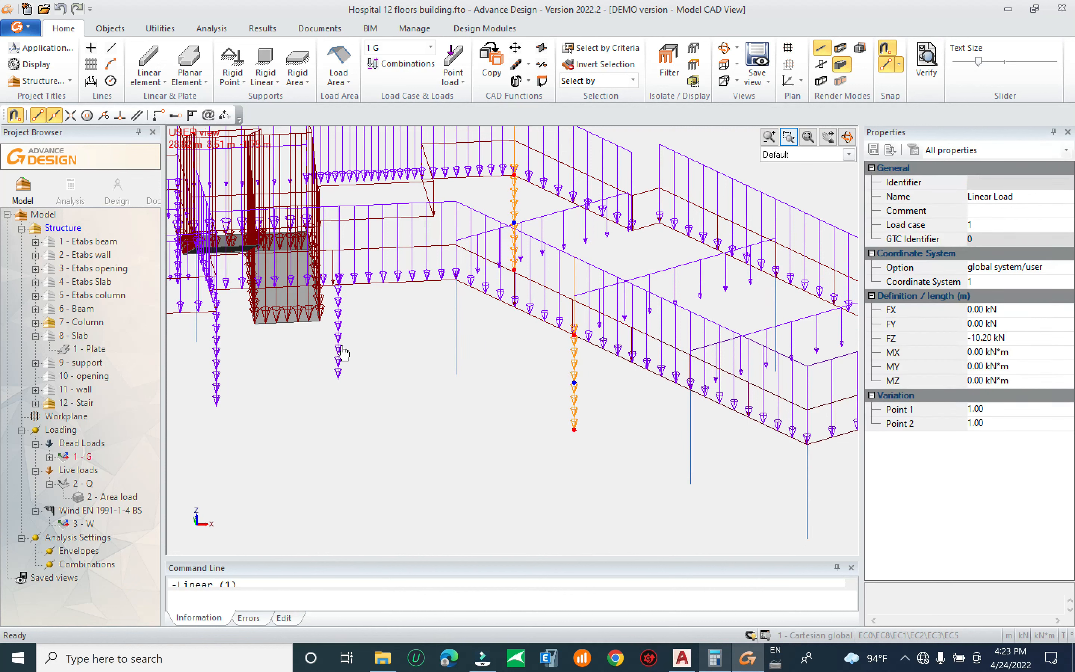
shift+middle_drag(359, 371, 413, 399)
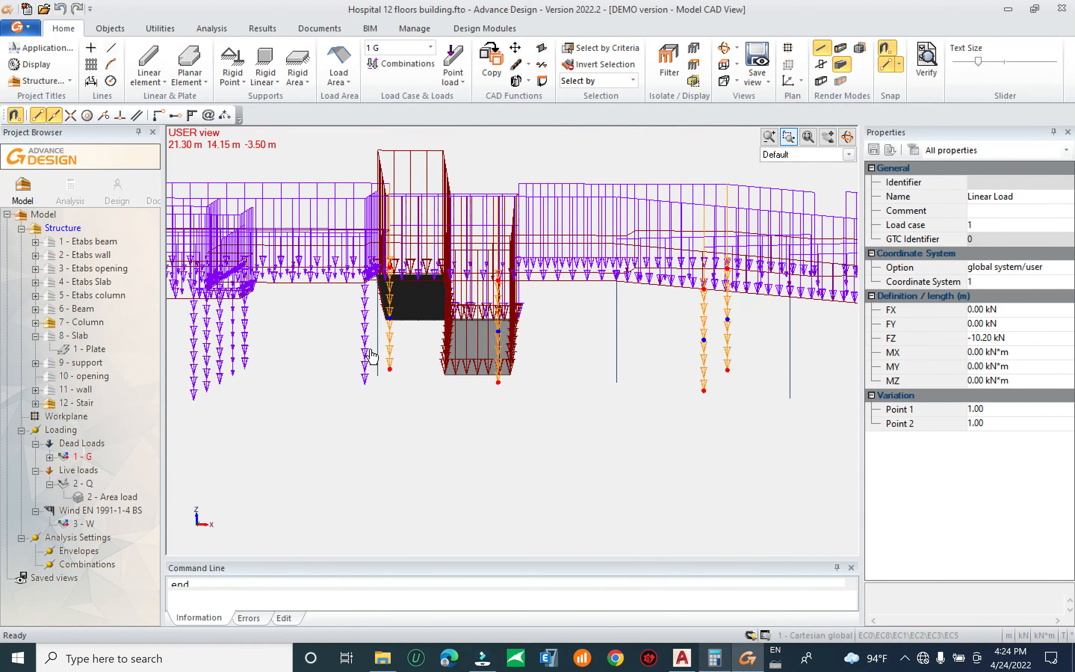
shift+middle_drag(377, 355, 251, 385)
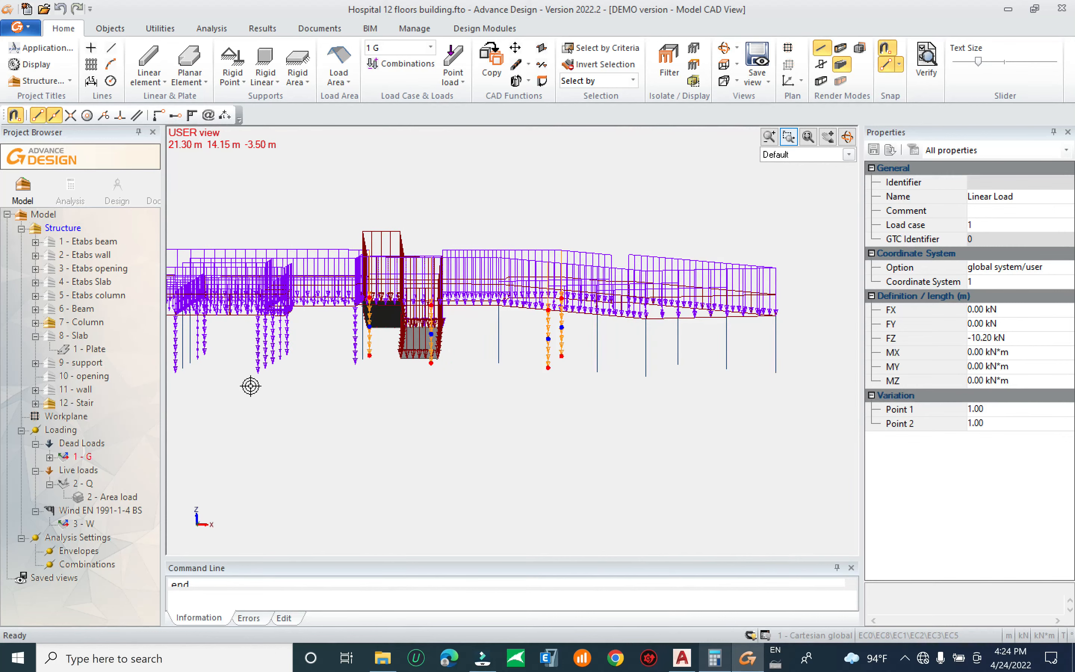
middle_drag(385, 374, 521, 401)
drag(616, 364, 271, 413)
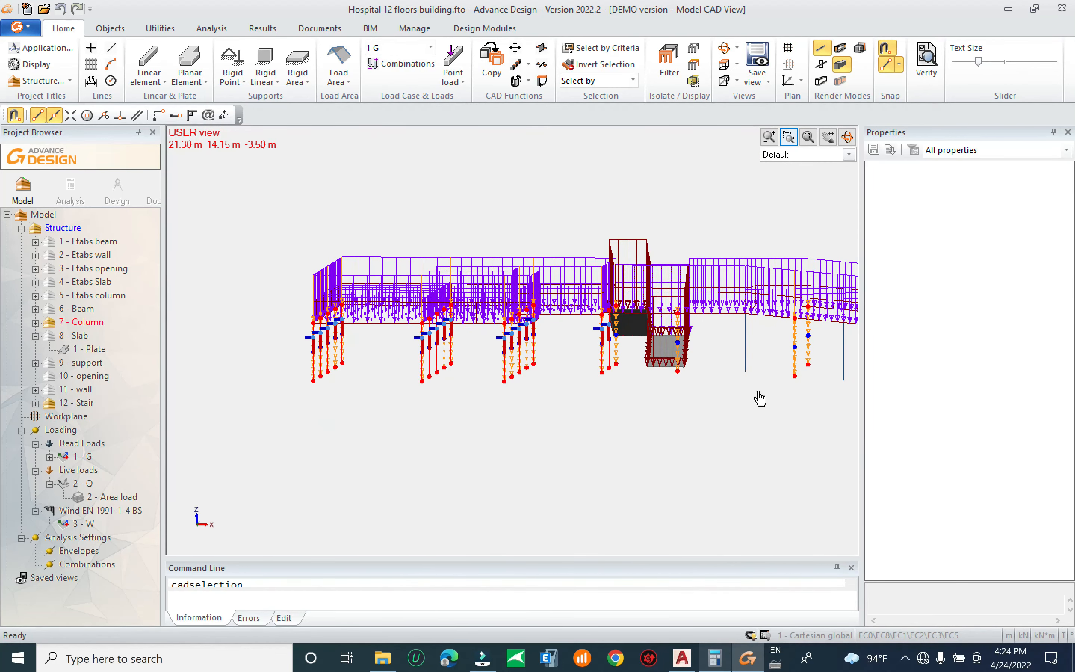
key(Delete)
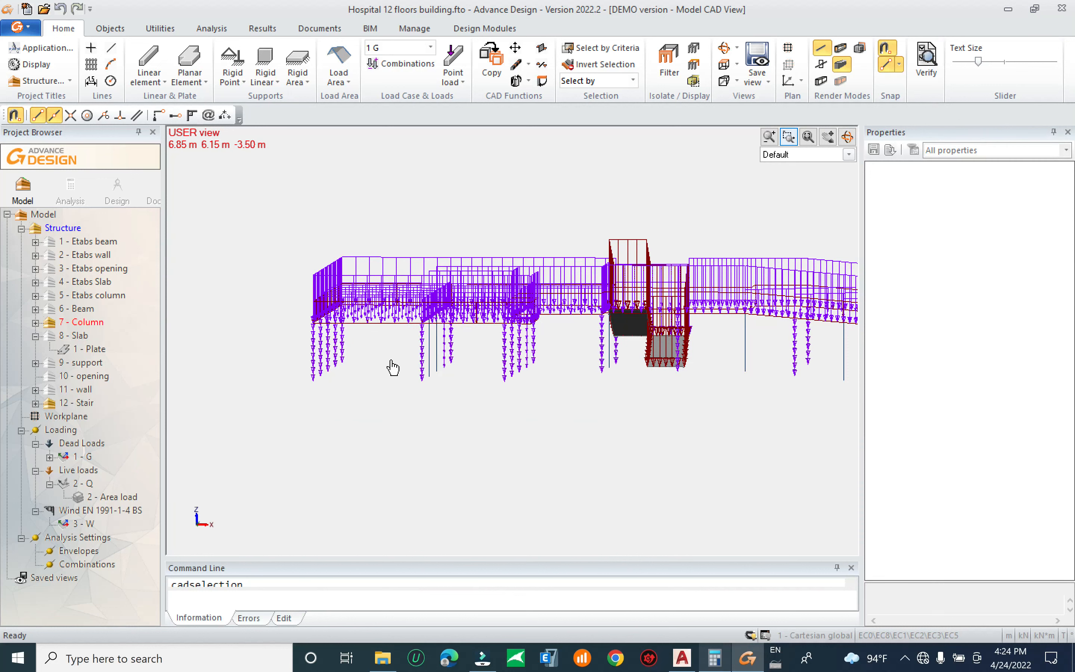
Try to window-select only the linear loads on the end row of columns
click(428, 354)
key(Escape)
scroll(433, 355, up, 2)
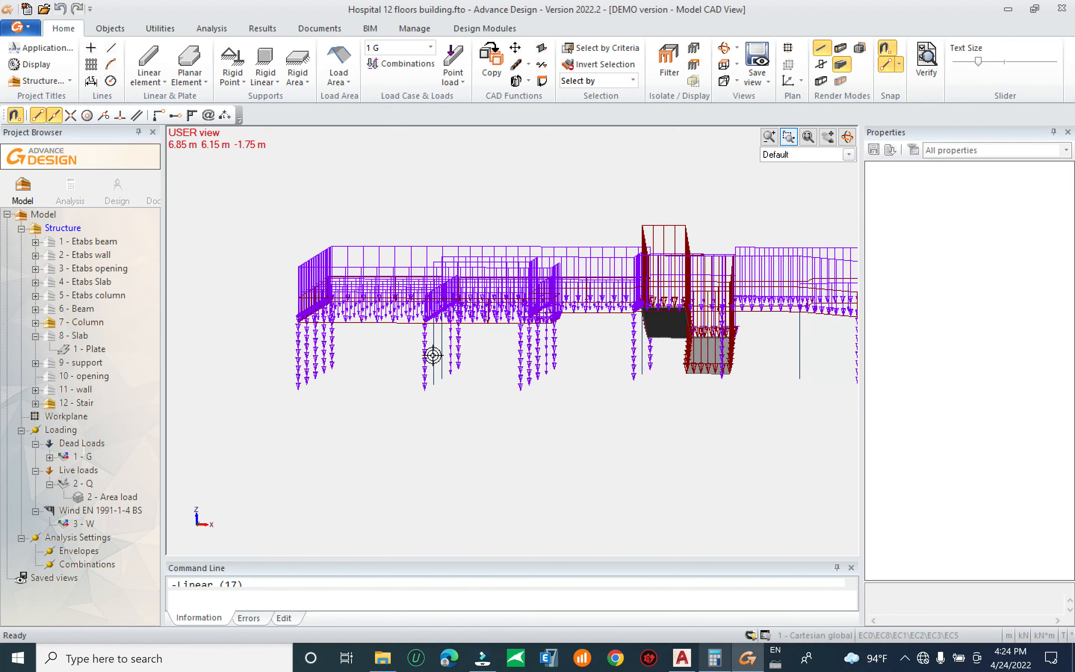
scroll(432, 355, up, 1)
drag(434, 353, 231, 384)
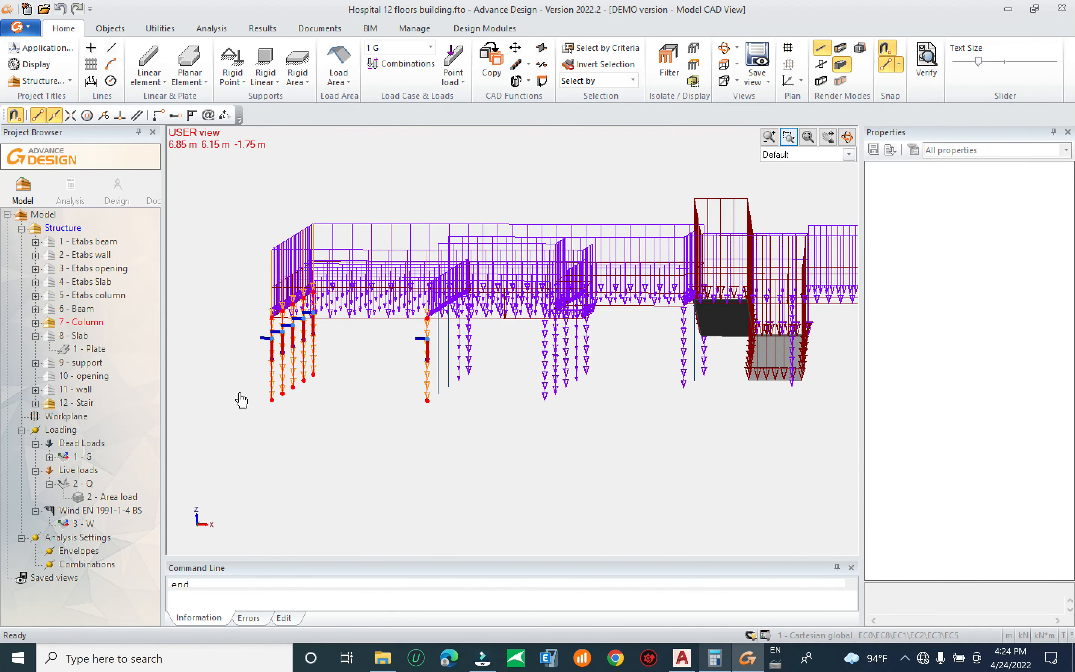
key(Escape)
drag(336, 351, 240, 367)
key(Escape)
shift+middle_drag(341, 389, 388, 420)
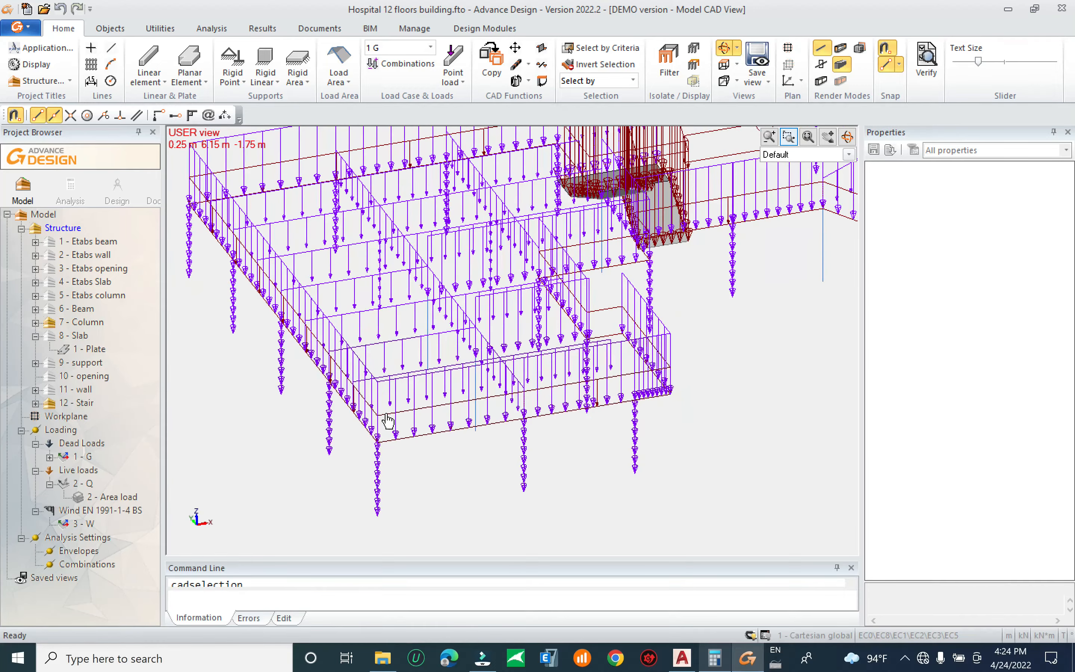
Check the properties of one end-row column load, and try selecting that row's loads together for a group operation
click(331, 435)
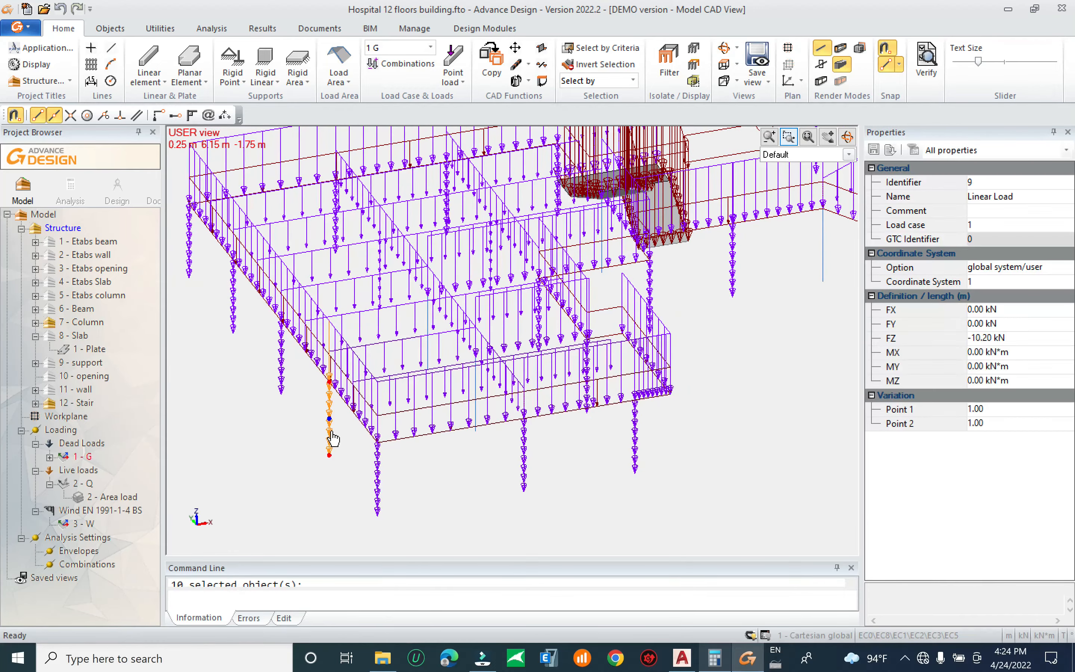
shift+middle_drag(548, 437, 418, 432)
key(Escape)
drag(375, 345, 277, 406)
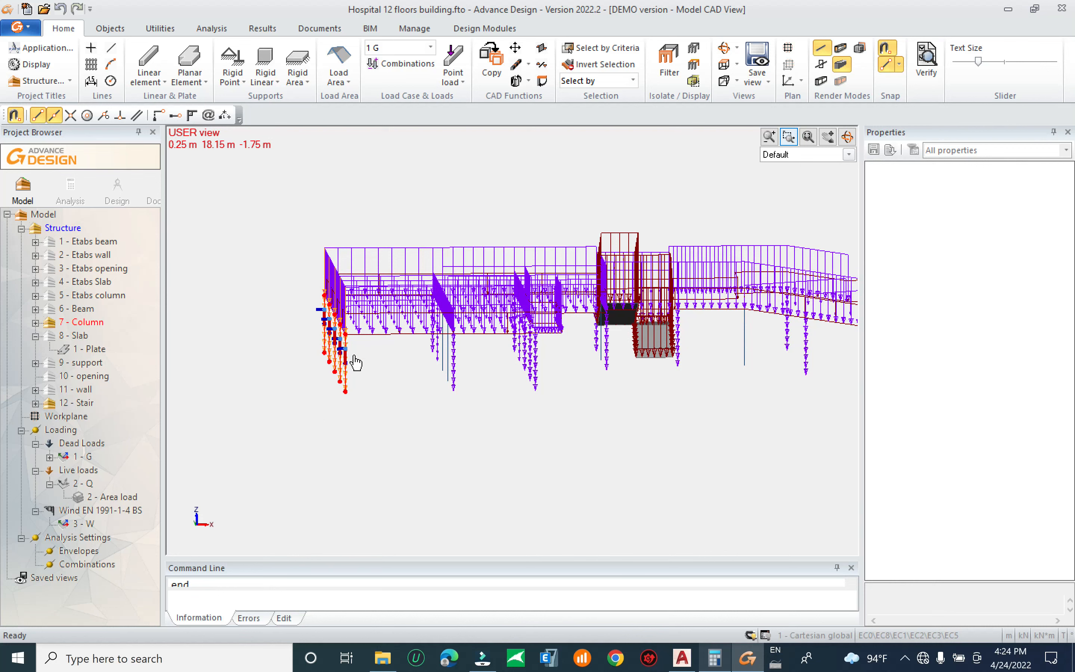
right_click(345, 365)
mouse_move(360, 354)
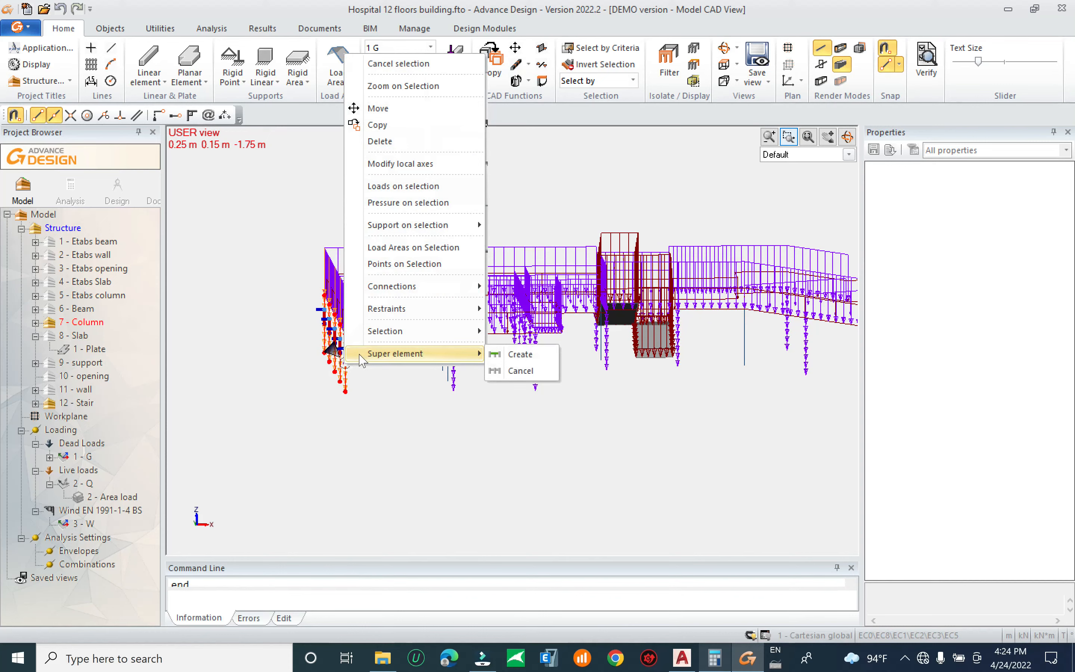
key(Escape)
Set FZ to 0 for the linear load on the middle column of the five-column end row
scroll(326, 341, up, 2)
shift+middle_drag(412, 406, 345, 383)
click(347, 385)
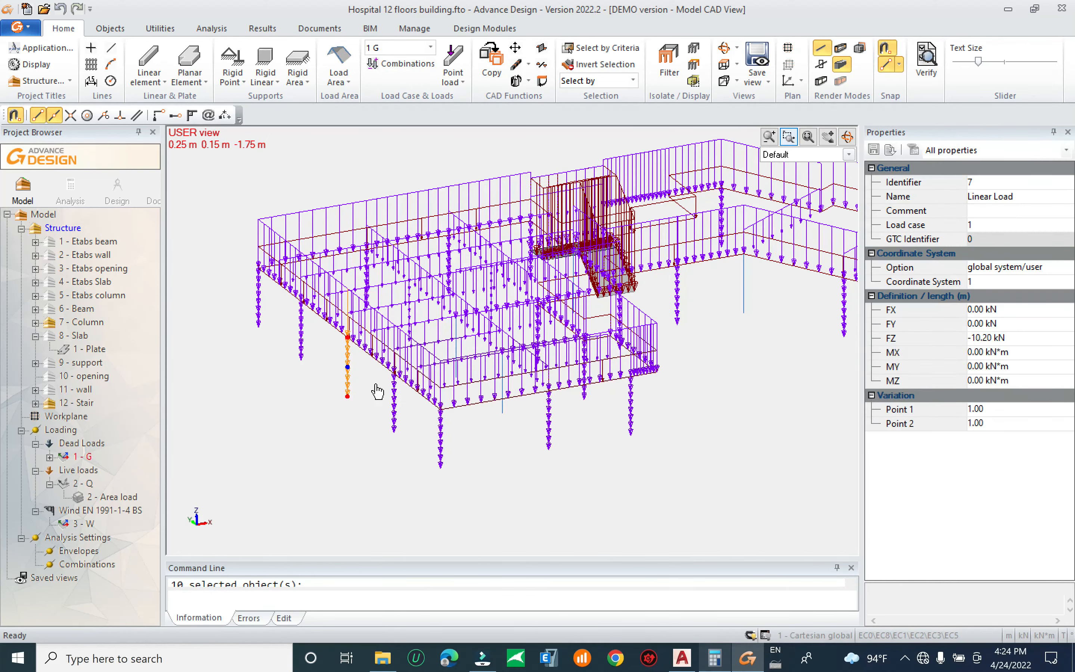
click(1008, 338)
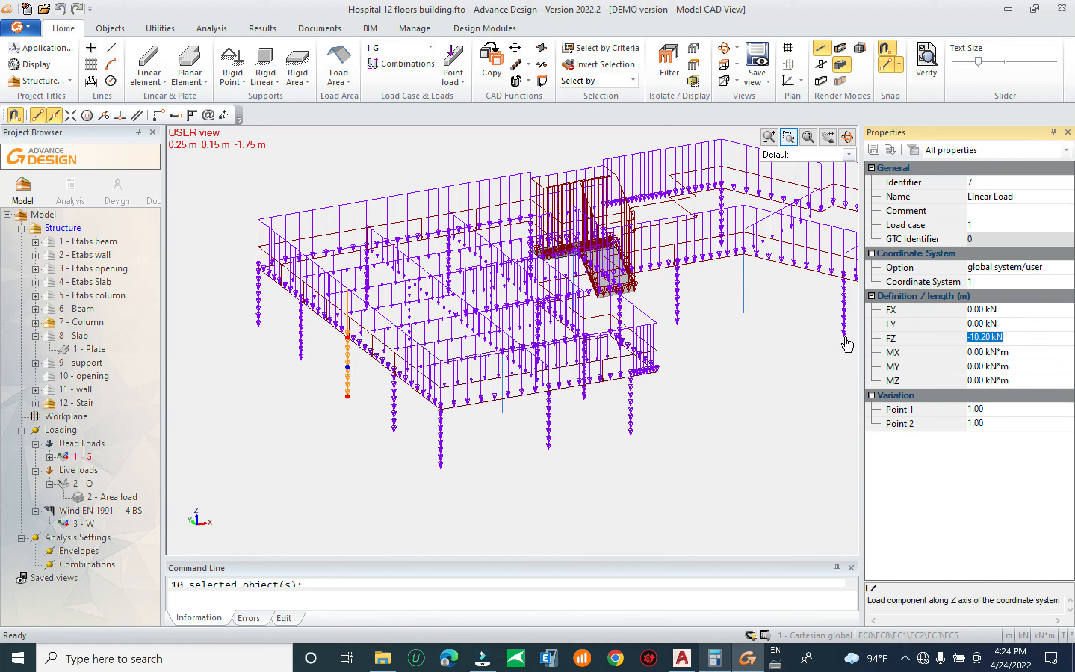
key(Return)
Set FZ to 0 for the linear load on the end-row column between the middle column and the front corner
click(393, 411)
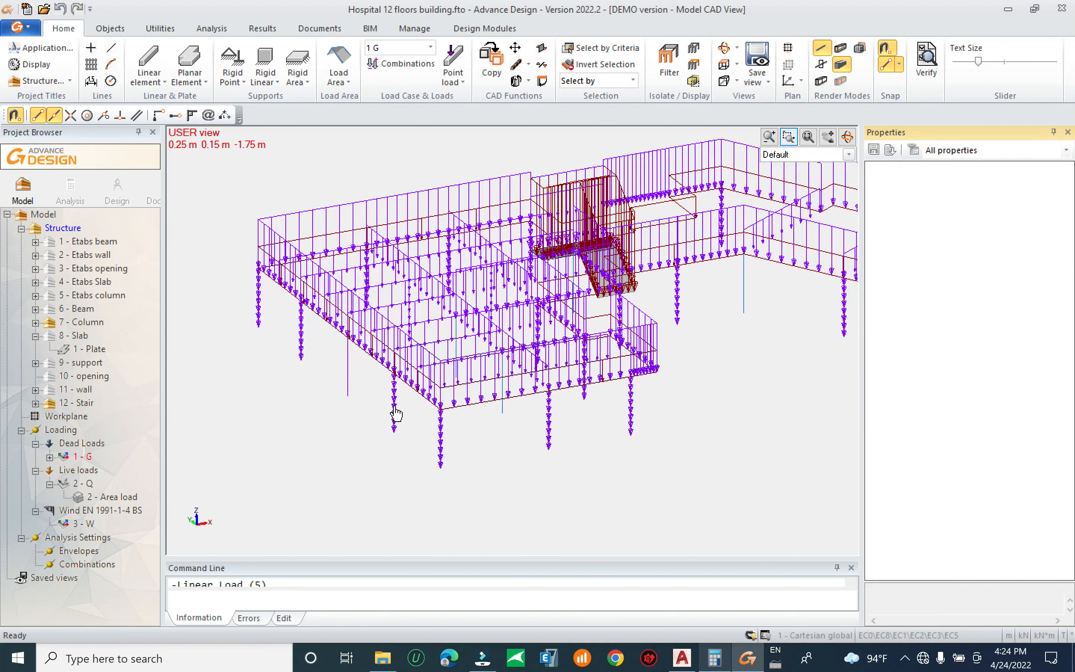
click(1027, 337)
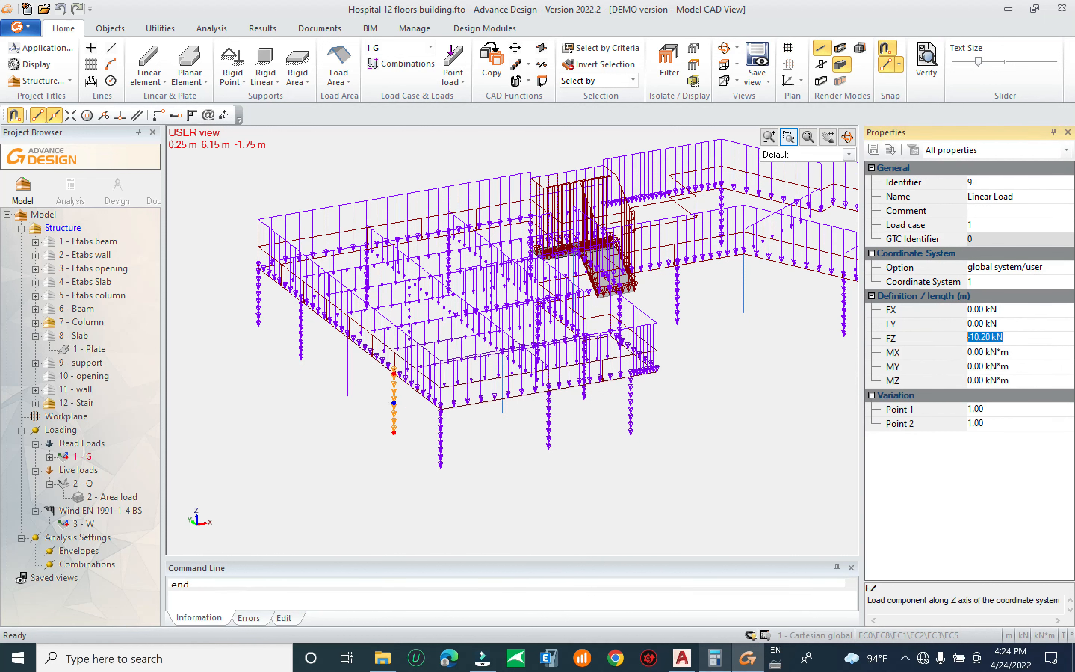
text(0)
key(Return)
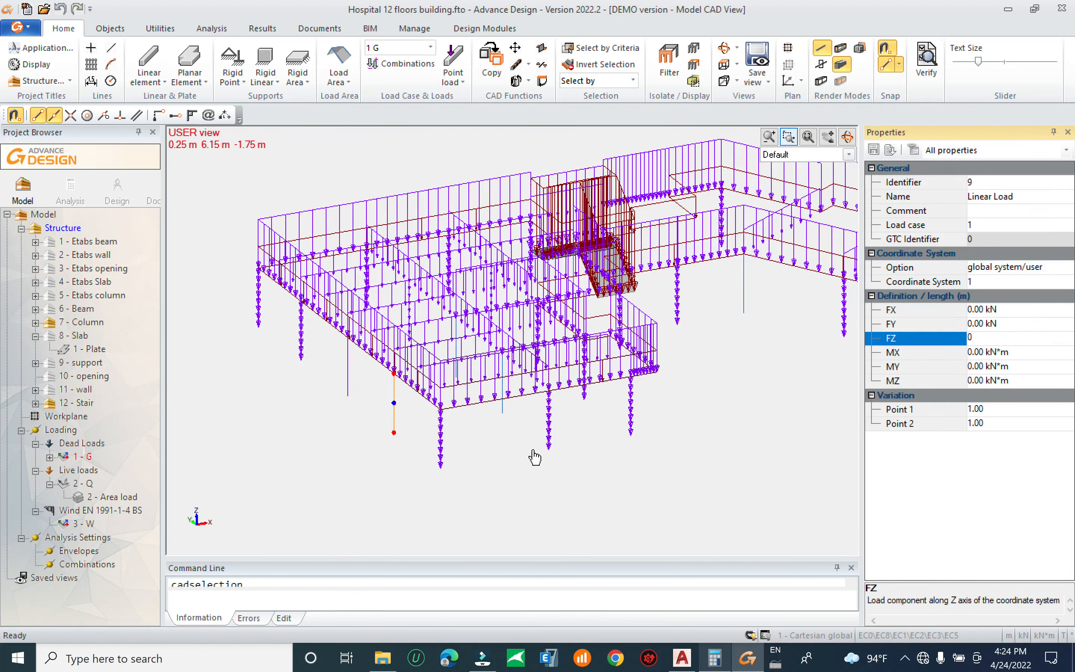
key(Escape)
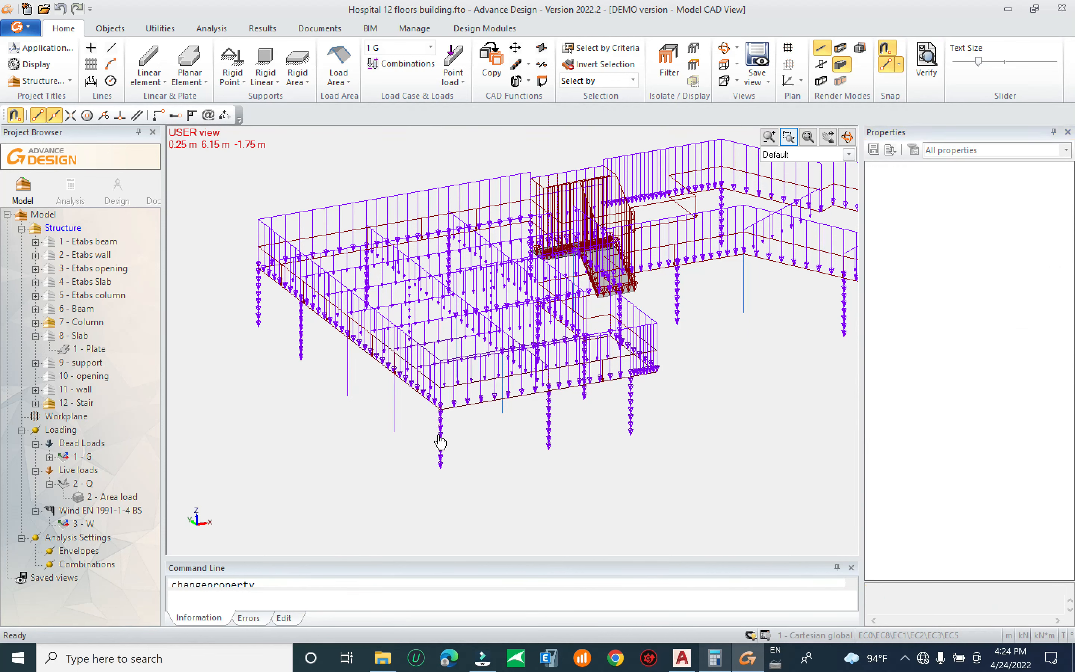
Select together the remaining -10.20 kN linear loads on the outer columns, including those around the notch and stair side, and set FZ to 0
click(439, 442)
click(301, 335)
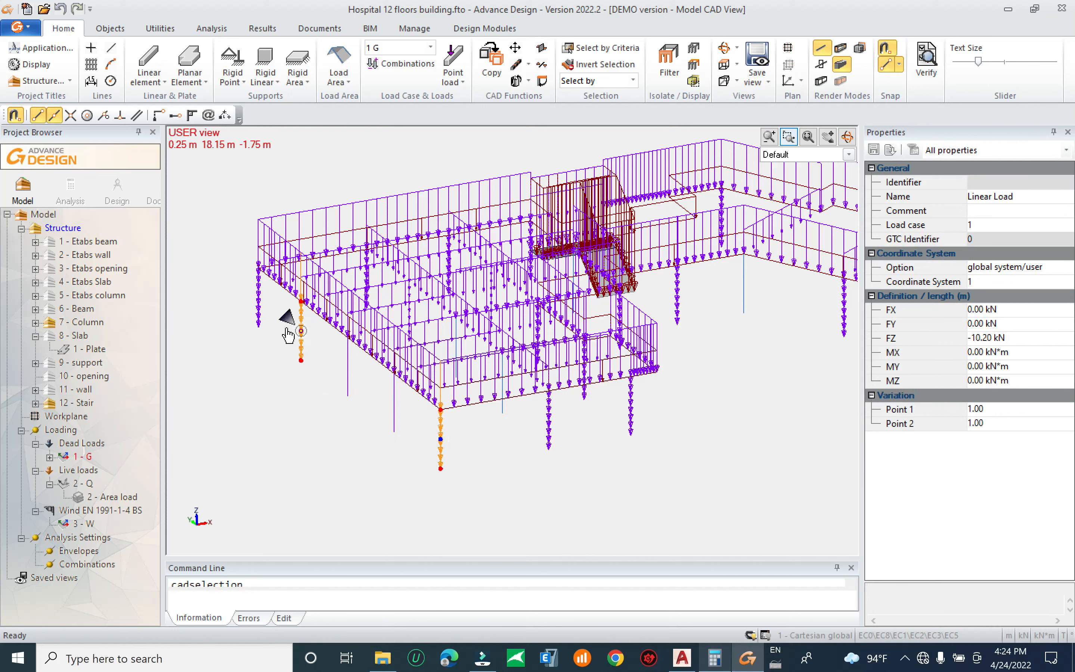
click(259, 307)
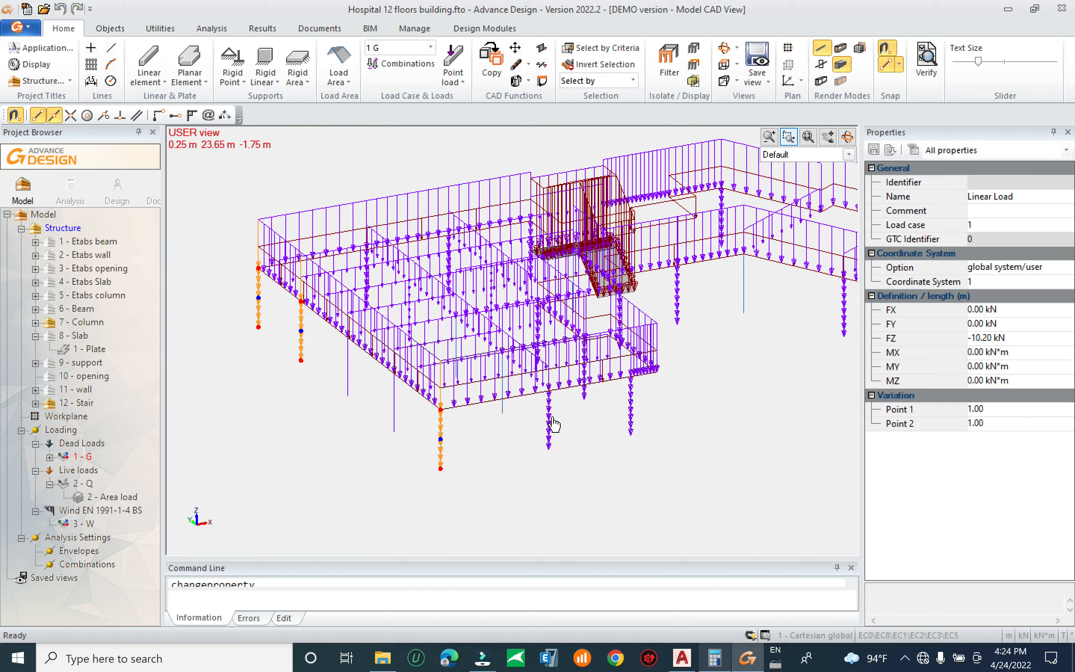
click(549, 429)
click(631, 418)
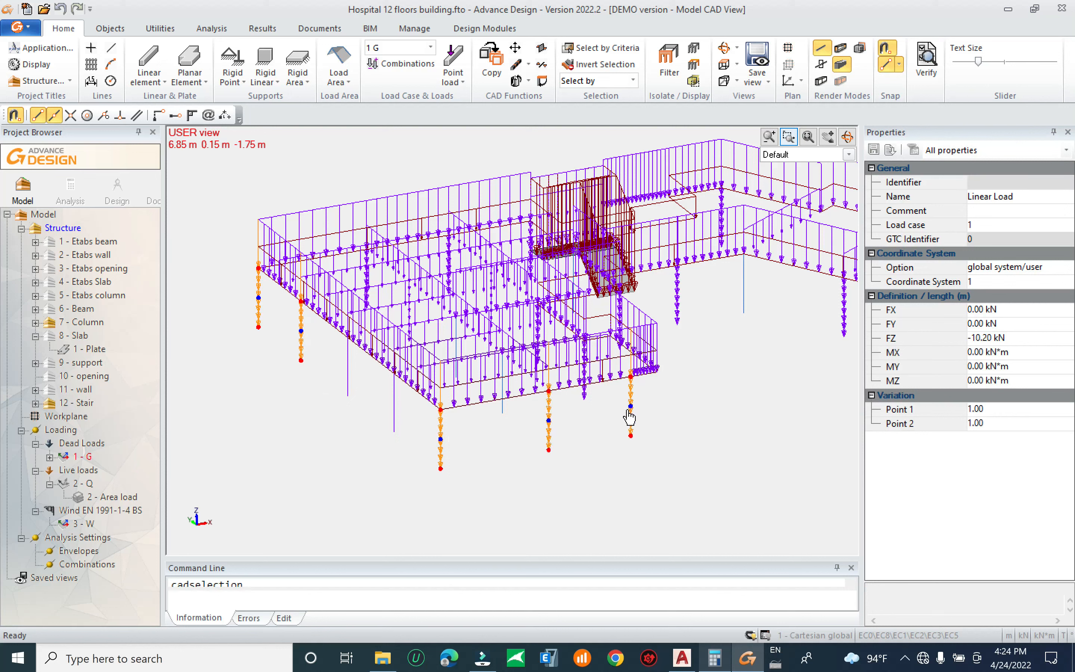
click(677, 298)
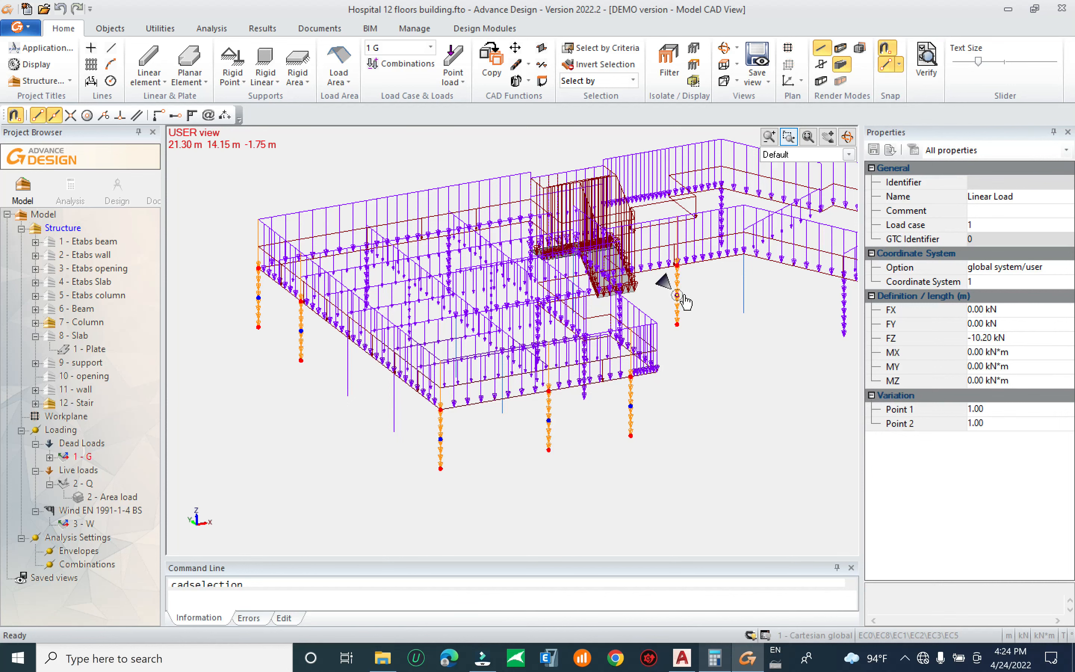
click(721, 205)
click(844, 311)
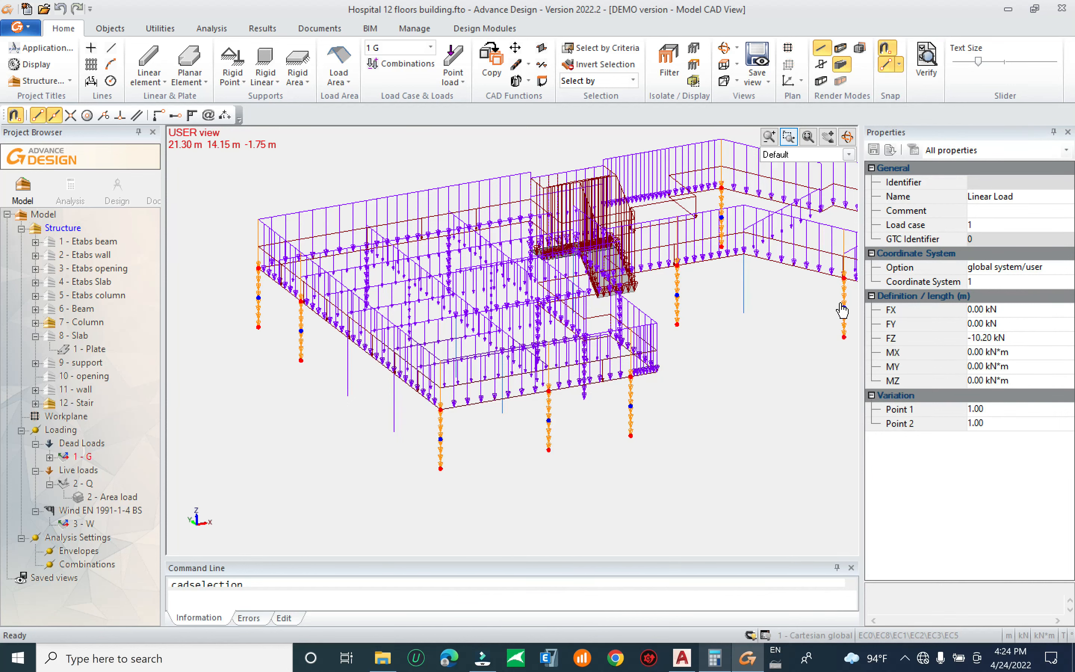
middle_drag(830, 295, 578, 364)
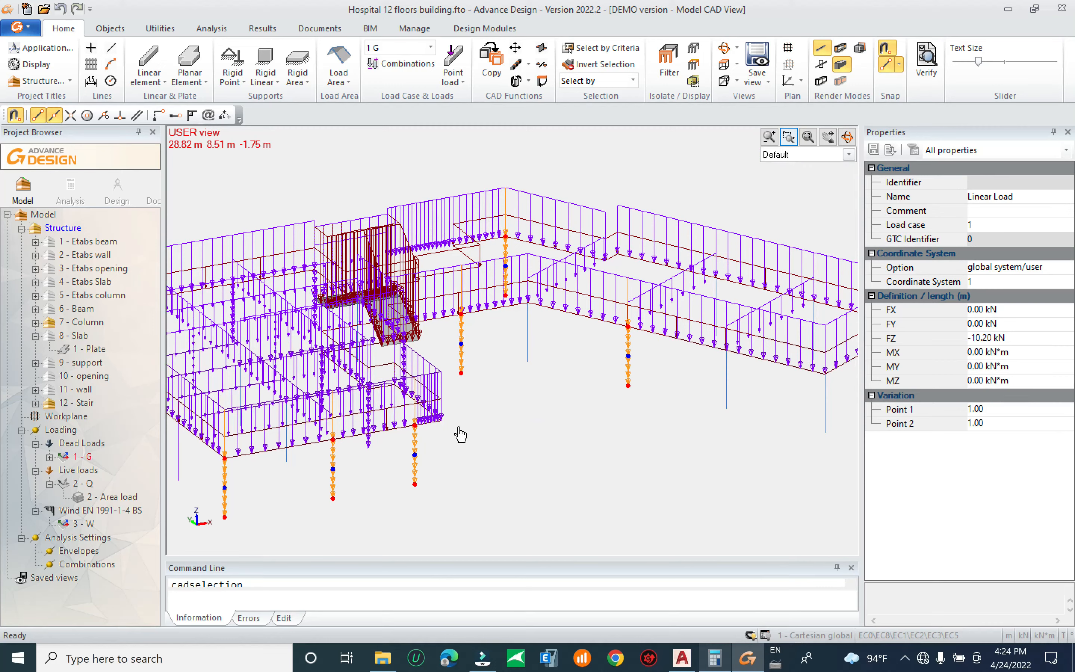
shift+middle_drag(435, 422, 414, 431)
click(409, 390)
shift+middle_drag(391, 287, 391, 303)
click(394, 189)
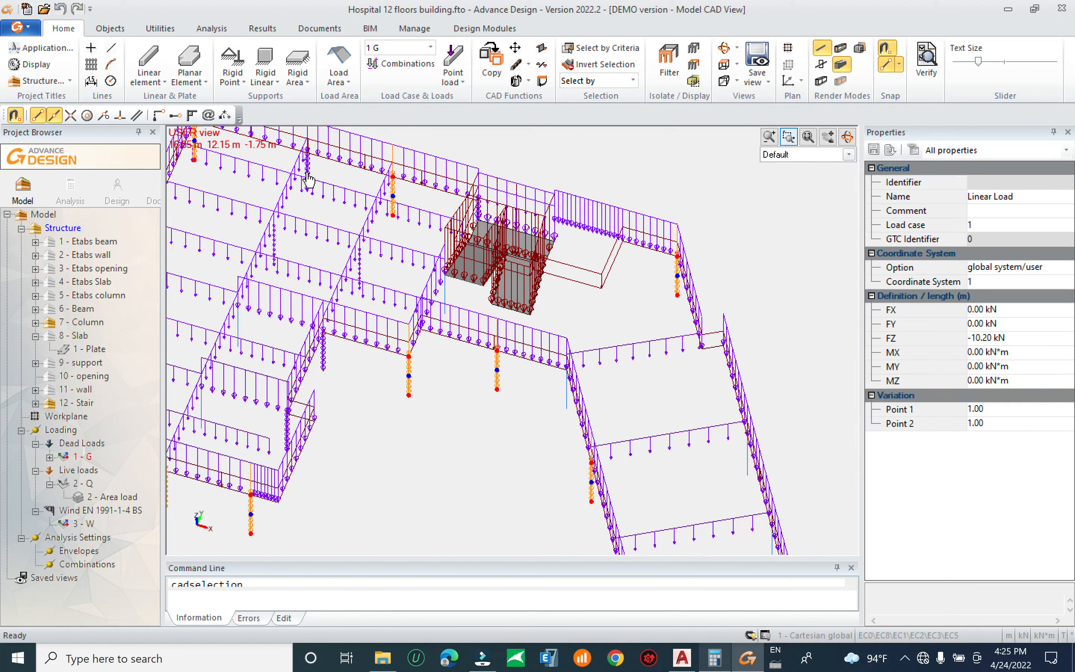
click(325, 347)
click(290, 425)
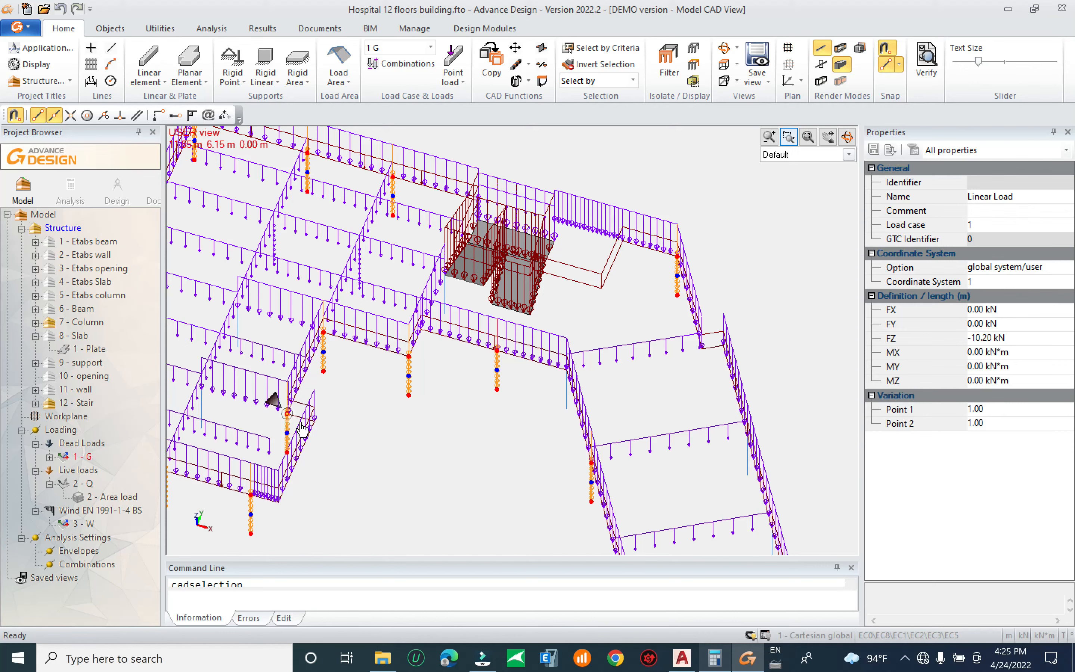
click(1028, 342)
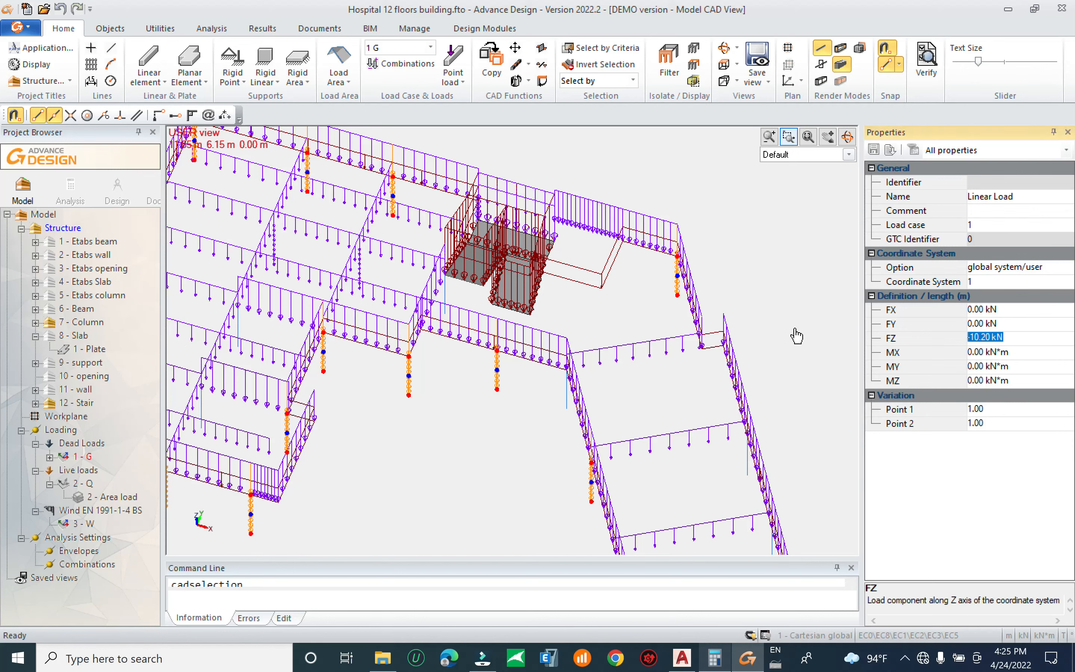
text(0)
key(Return)
middle_drag(446, 440, 518, 385)
key(Escape)
Set FZ to 0 for the two -5.10 kN linear loads on the interior columns of the large wing
shift+middle_drag(506, 425, 472, 202)
scroll(472, 202, up, 5)
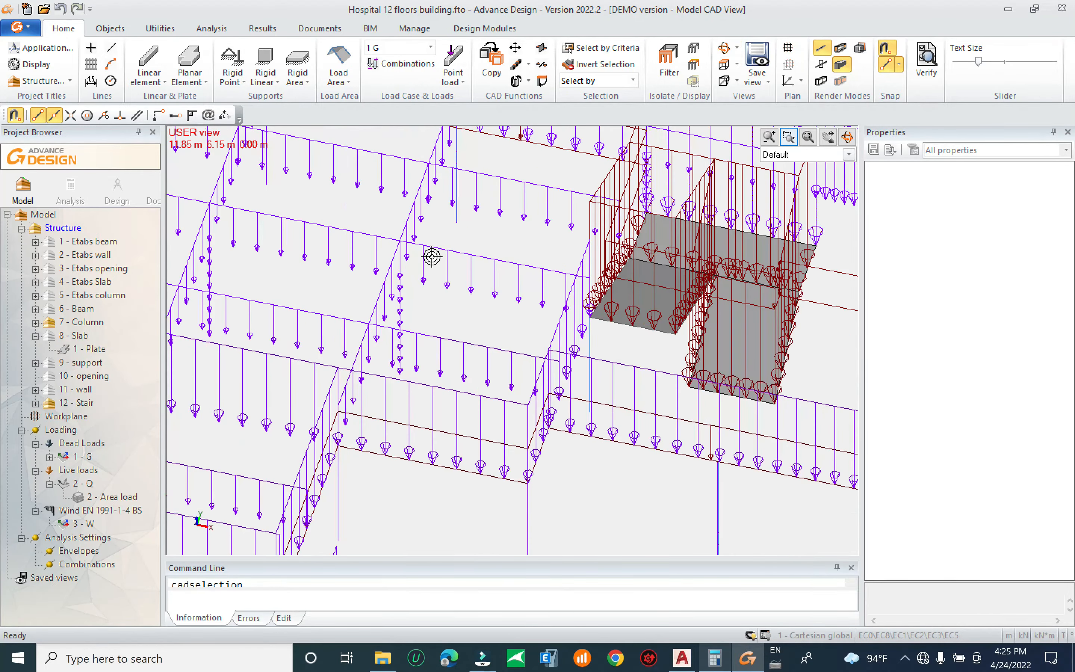
click(402, 303)
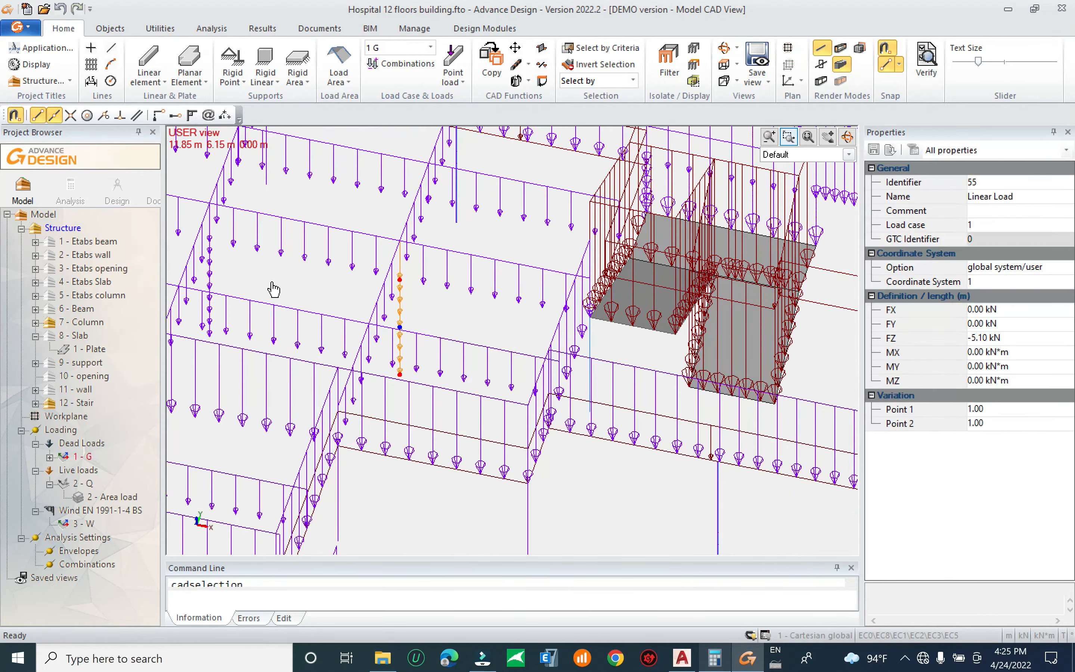
click(215, 269)
click(1019, 340)
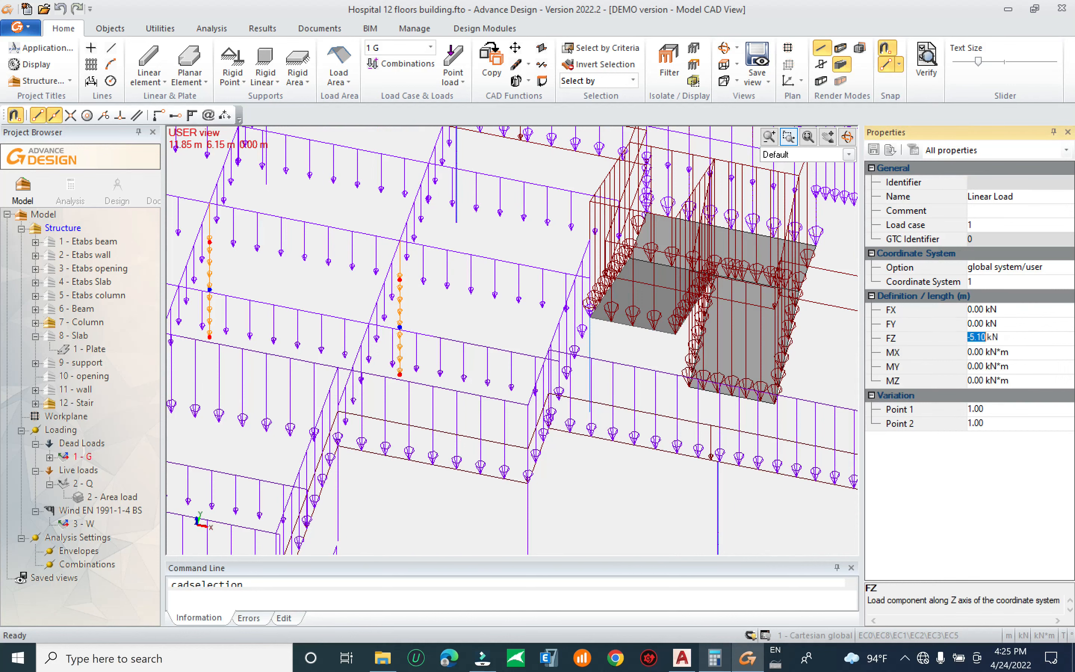
text(0)
key(Return)
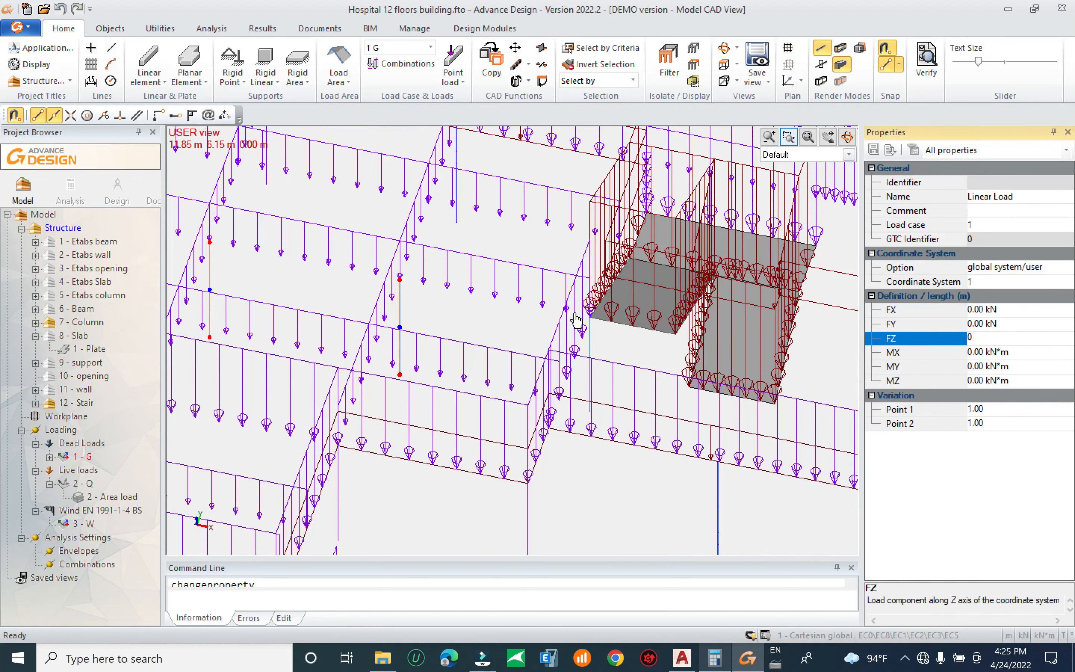
key(Escape)
Set FZ to 0 for the linear load on the outer-edge column beside the stair
scroll(542, 384, down, 8)
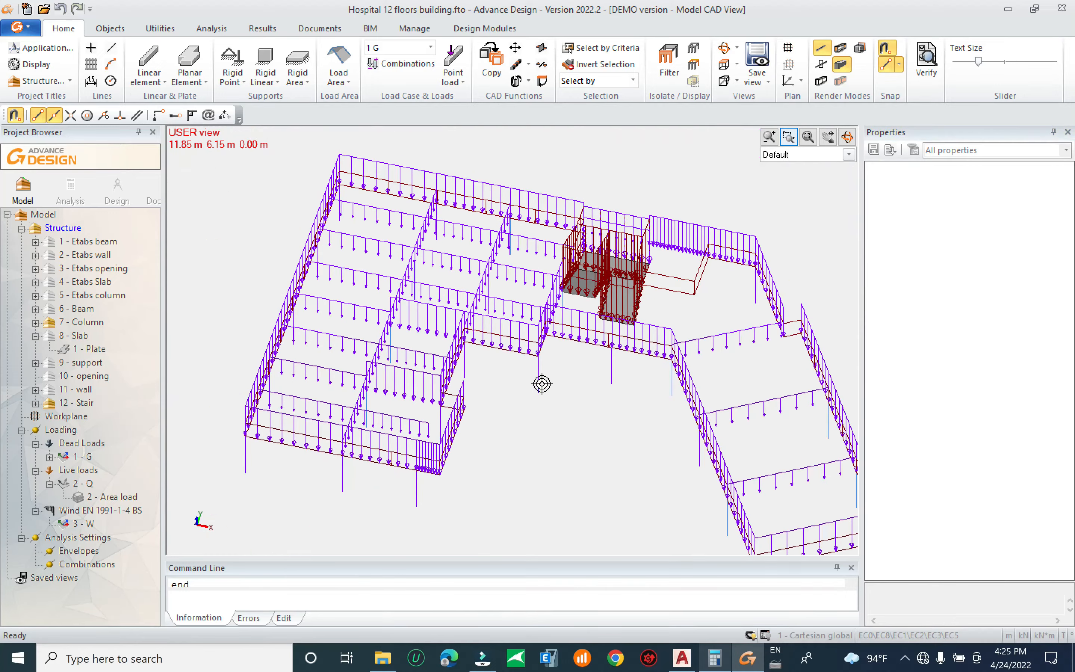
shift+middle_drag(566, 400, 426, 505)
click(441, 495)
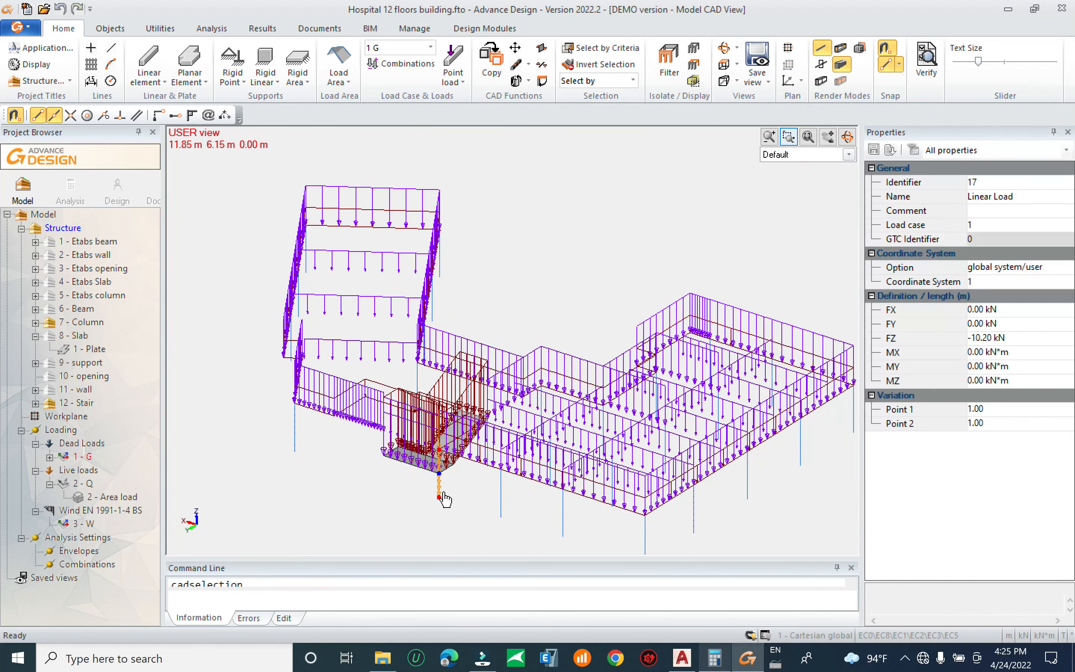
click(1039, 338)
text(0)
key(Return)
key(Escape)
Display the support, slab and wall systems of the structure in the model view, and check the opening and stair systems
shift+middle_drag(508, 331, 335, 331)
shift+middle_drag(621, 403, 523, 422)
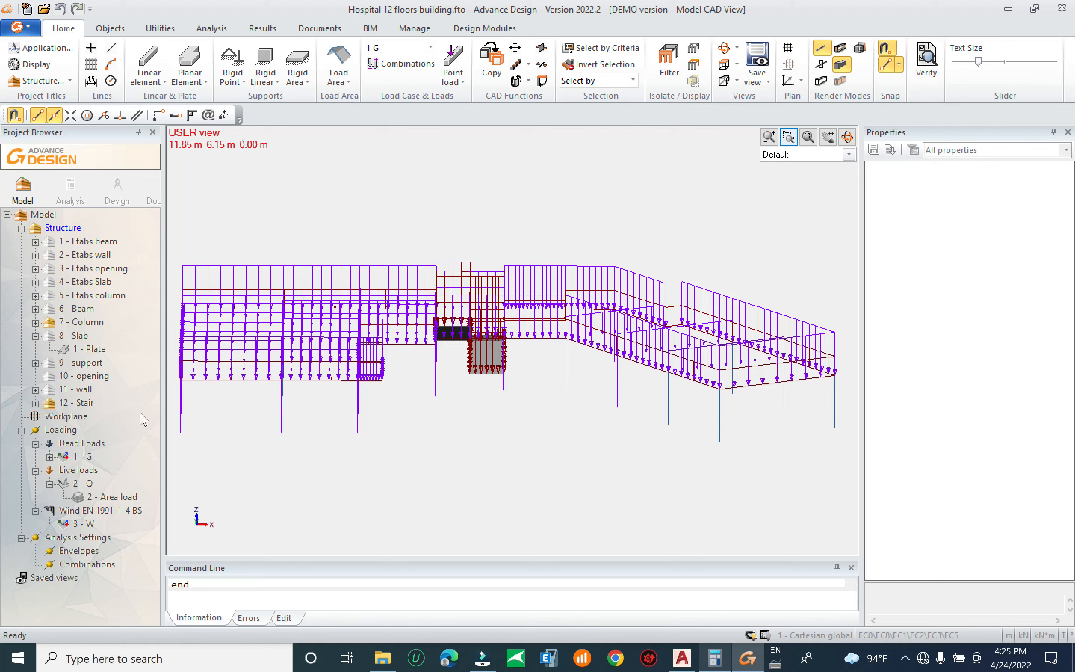
click(38, 364)
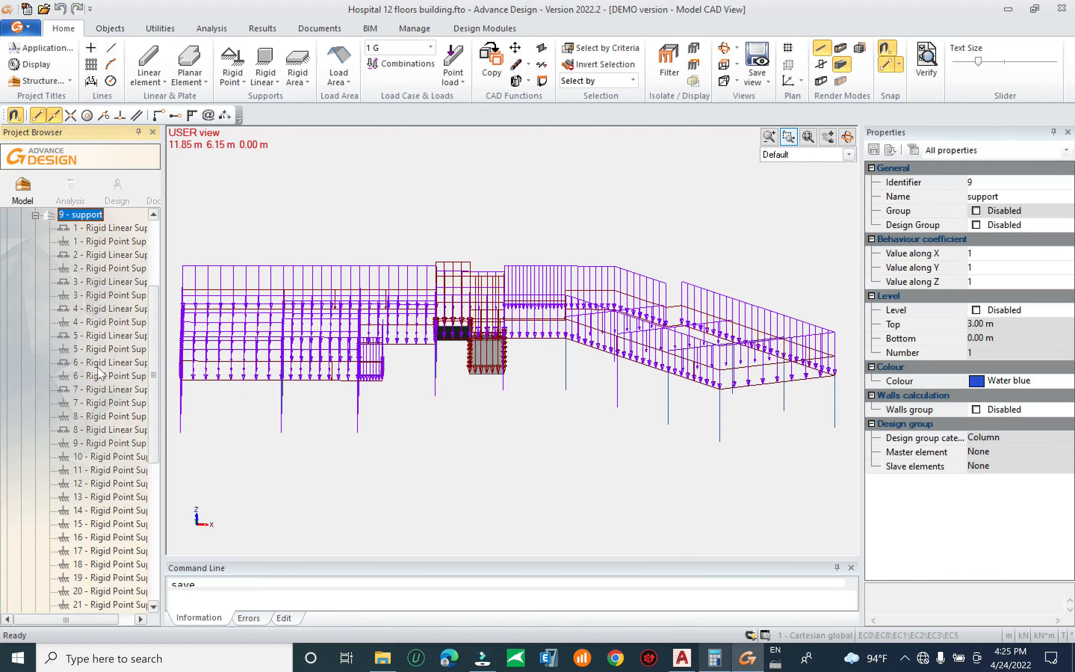
click(35, 216)
click(81, 336)
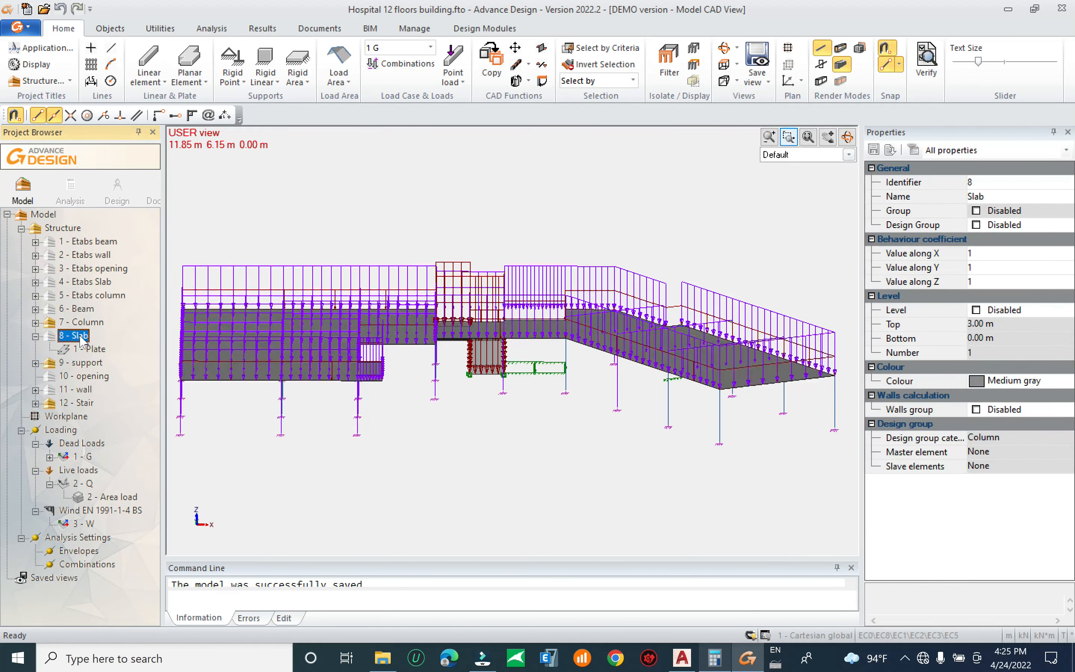
click(78, 390)
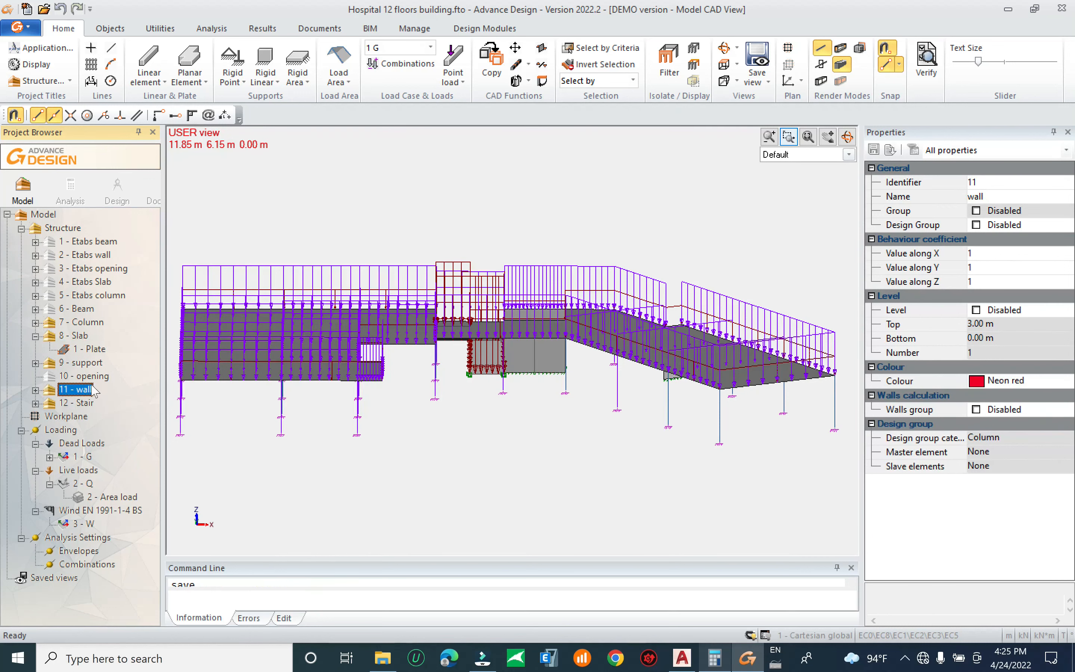
click(93, 376)
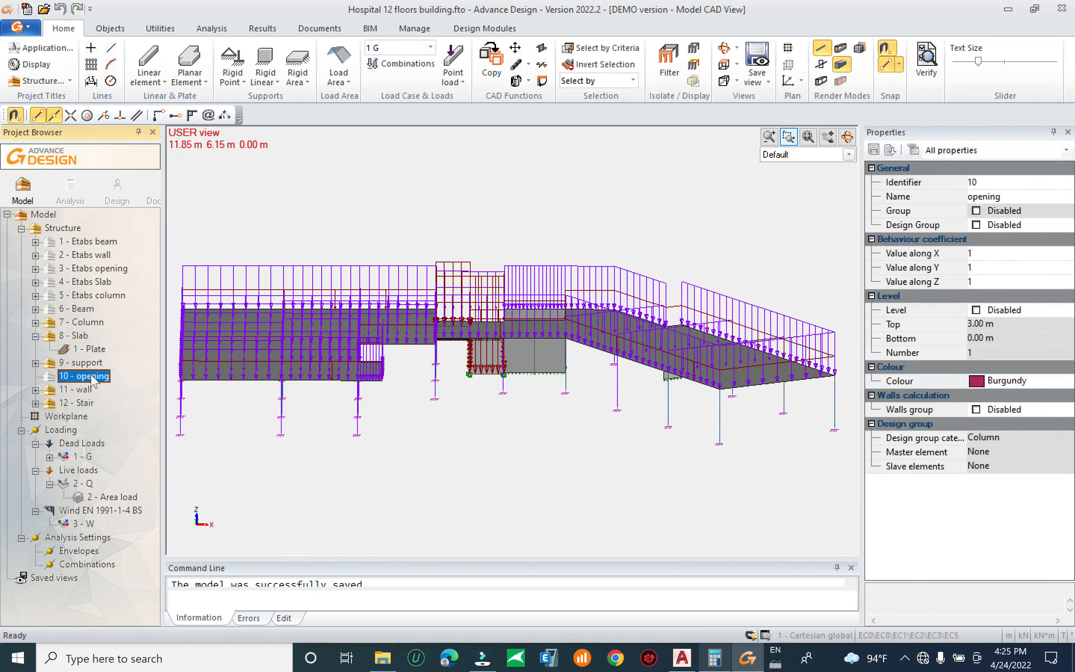
click(80, 402)
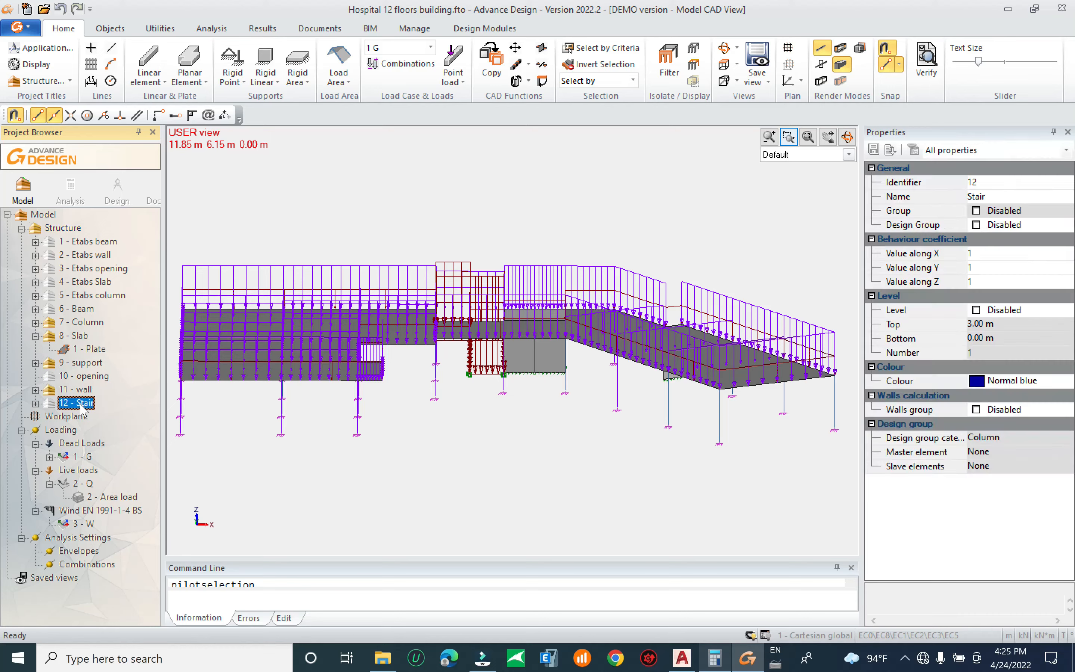
Launch the calculation sequence for a new analysis model with only the Verify action
middle_drag(541, 405, 540, 348)
scroll(542, 355, down, 5)
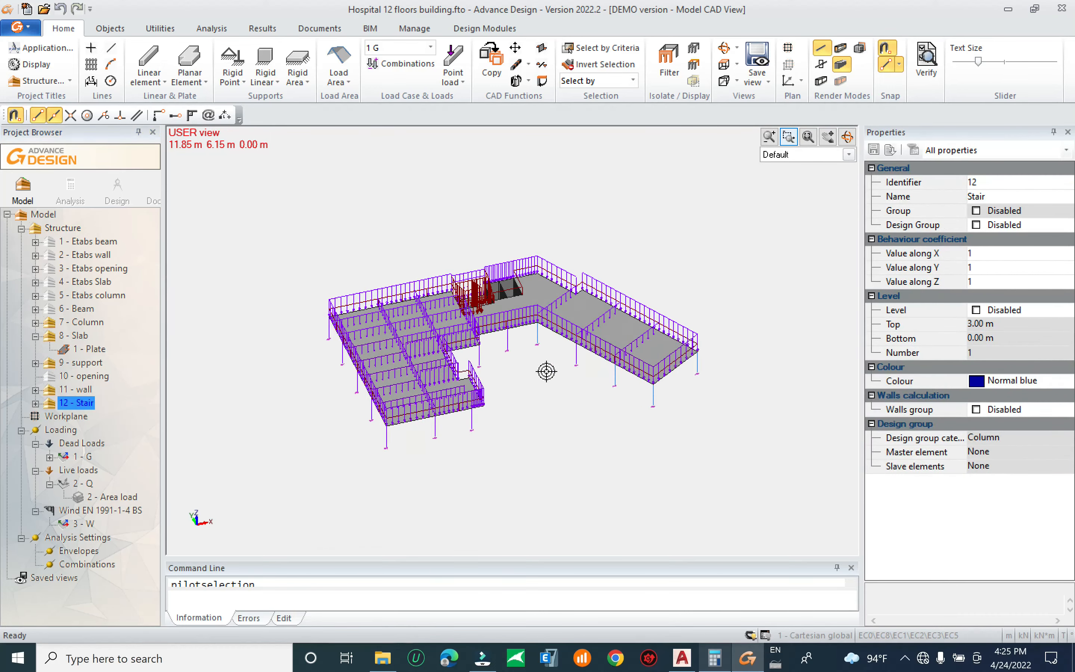
mouse_move(544, 414)
middle_down()
mouse_move(528, 374)
mouse_move(547, 372)
mouse_move(550, 393)
middle_up()
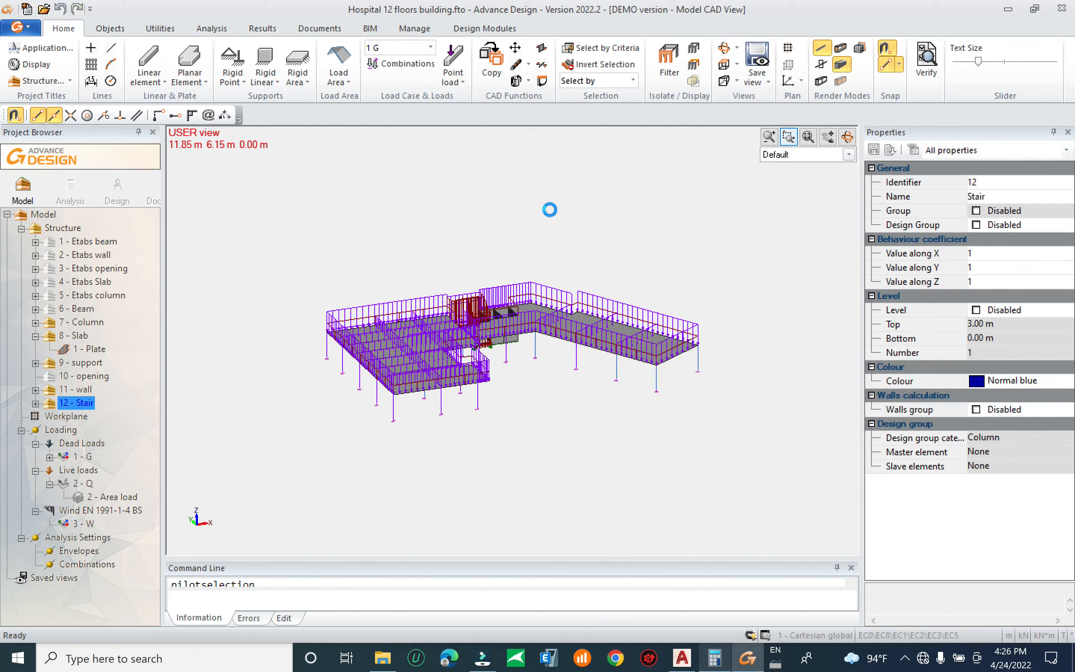
scroll(548, 330, up, 2)
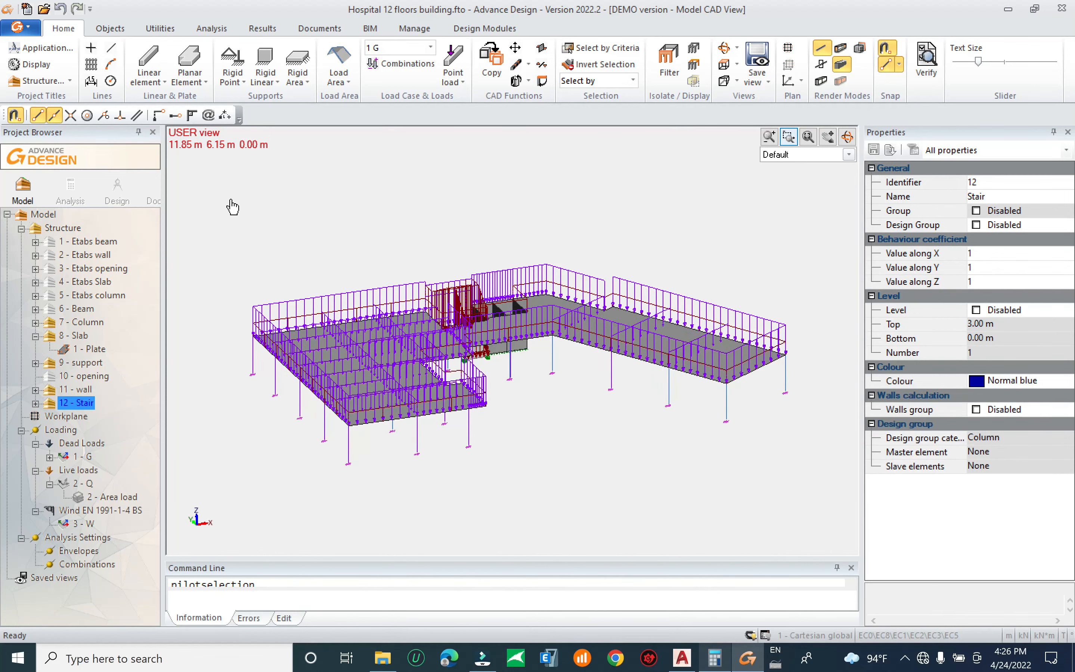
click(70, 185)
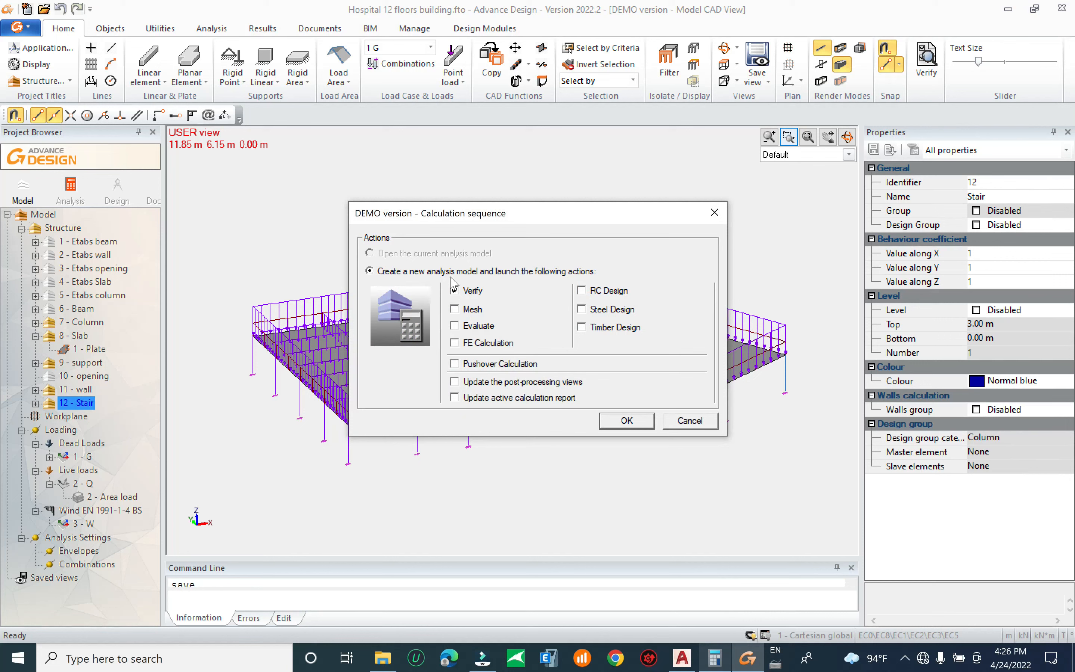
click(627, 421)
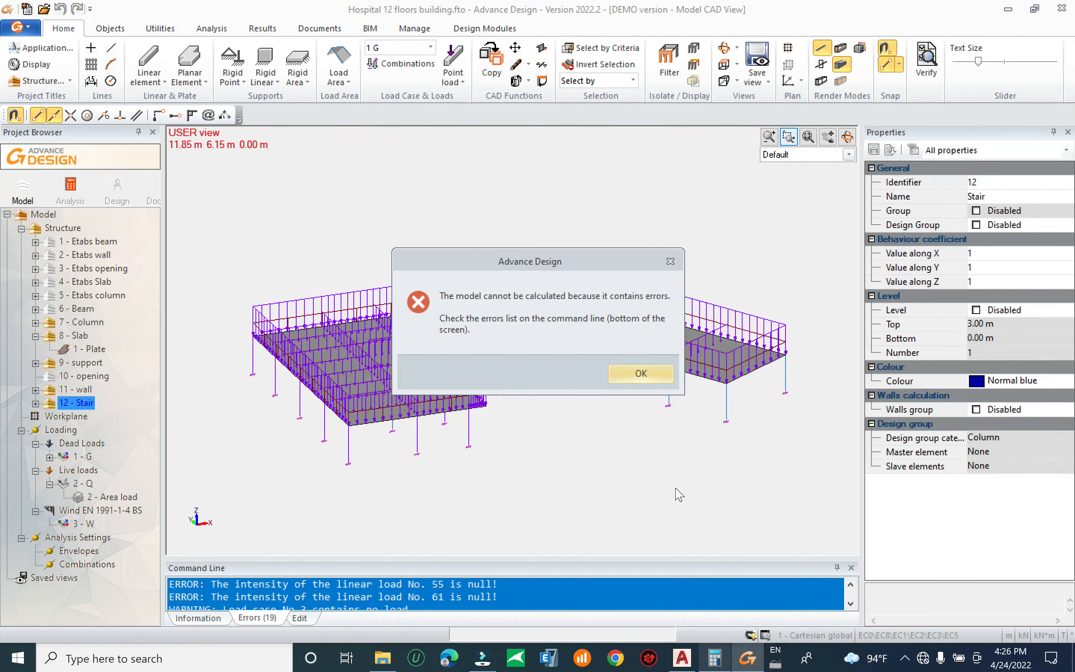
click(639, 372)
Select all linear loads reported with null intensity from the error list and delete them from the model
drag(527, 559, 551, 463)
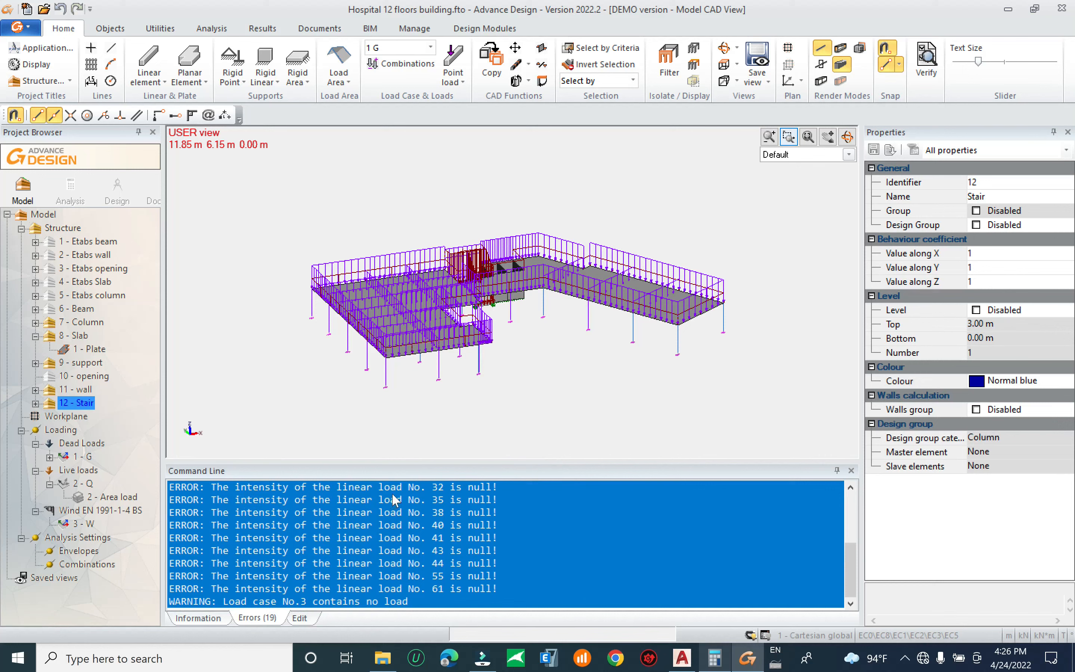
scroll(511, 498, up, 3)
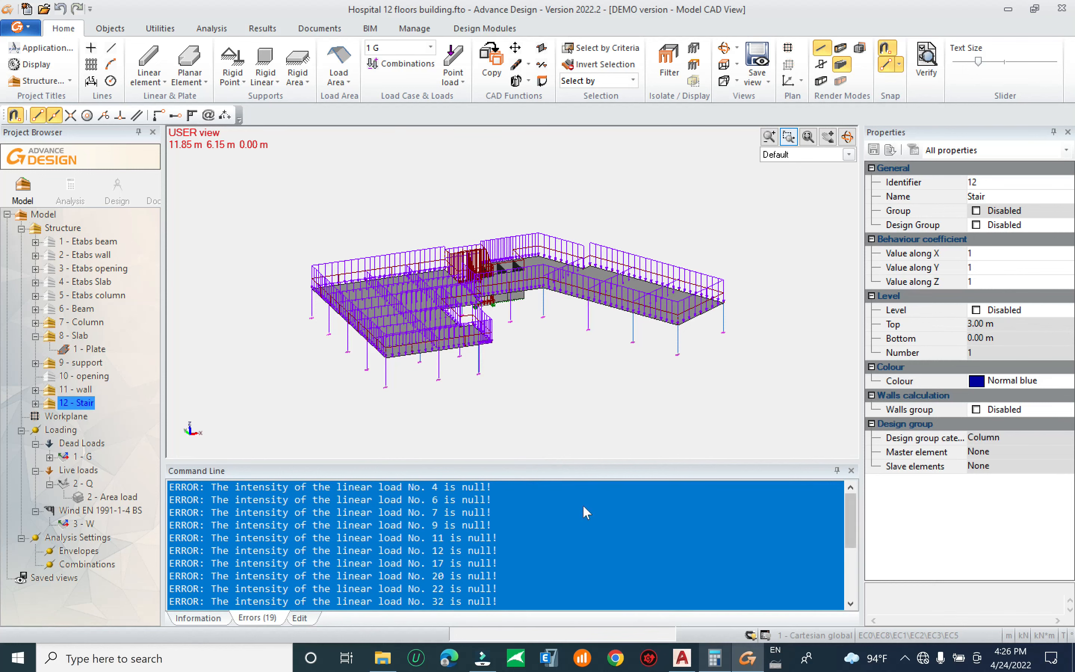
click(469, 488)
drag(848, 517, 852, 593)
shift+click(414, 589)
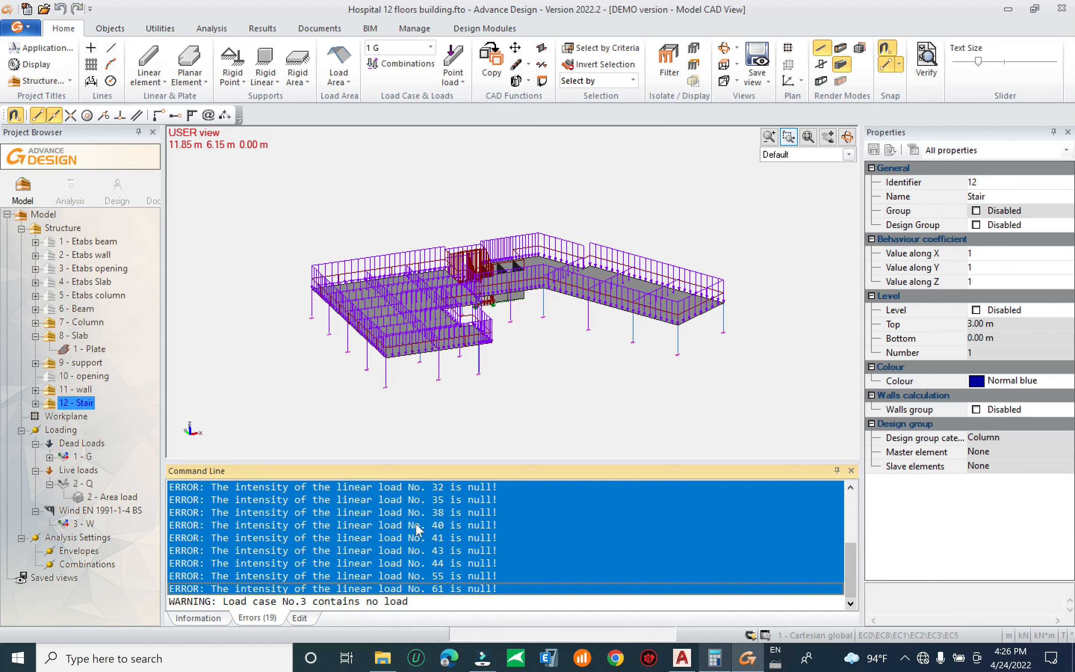
right_click(410, 505)
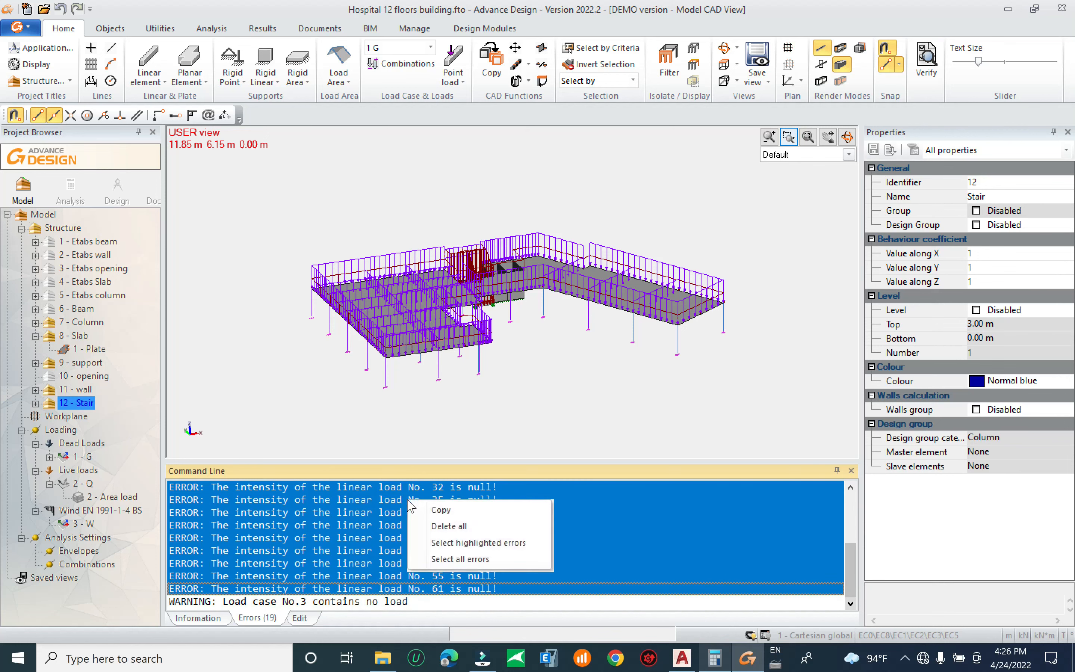
click(468, 542)
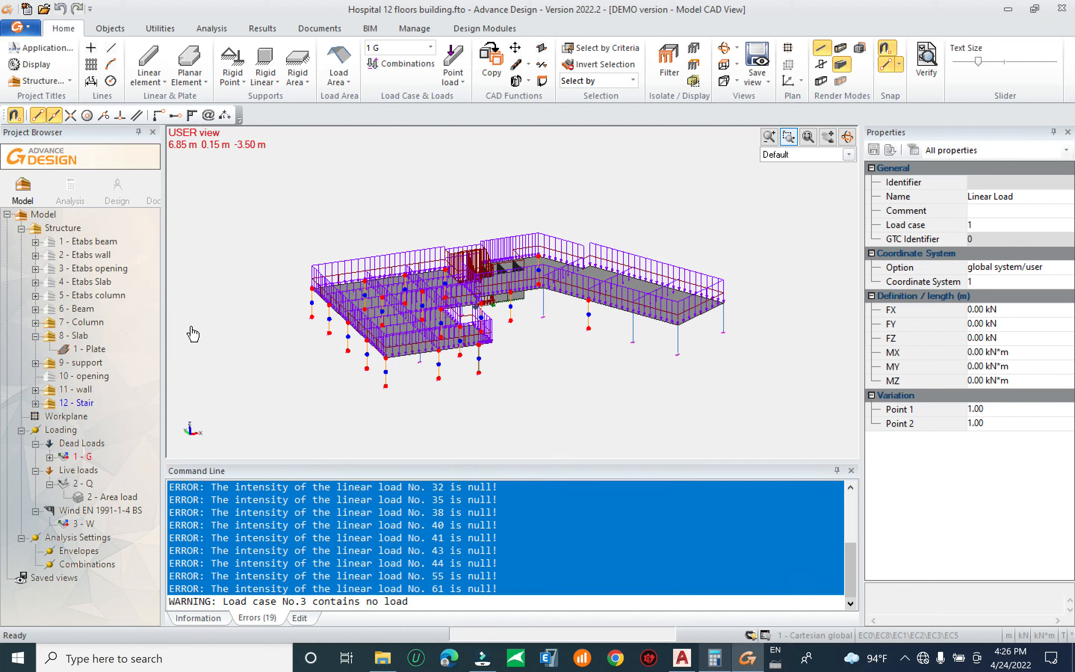
click(193, 334)
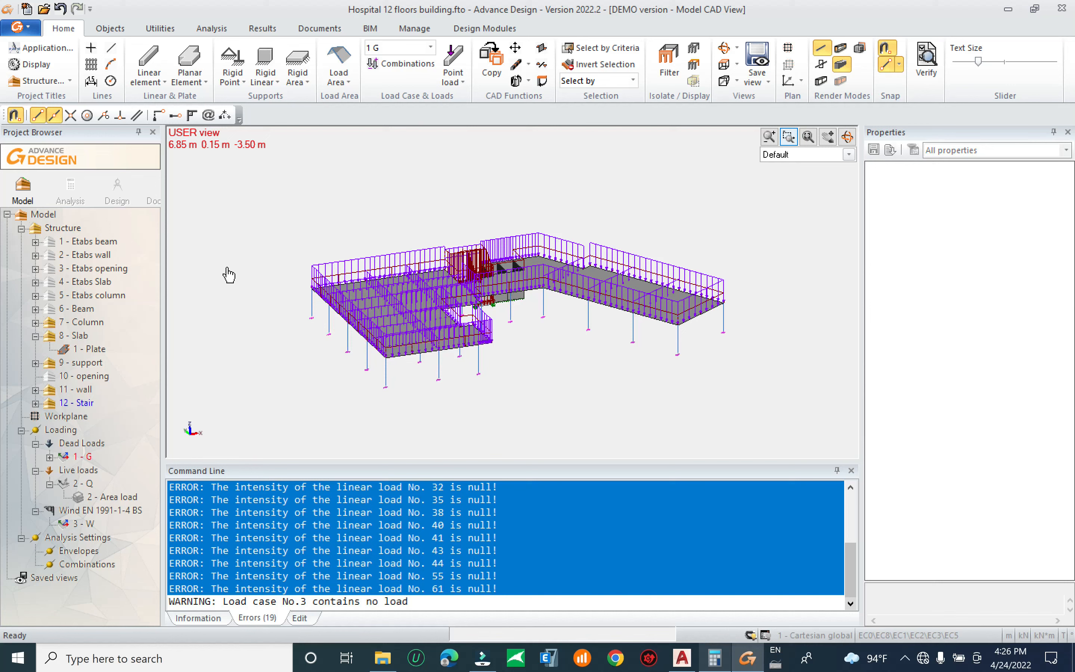
Run the Verify sequence again for a new analysis model and decline to continue the analysis model creation
click(72, 189)
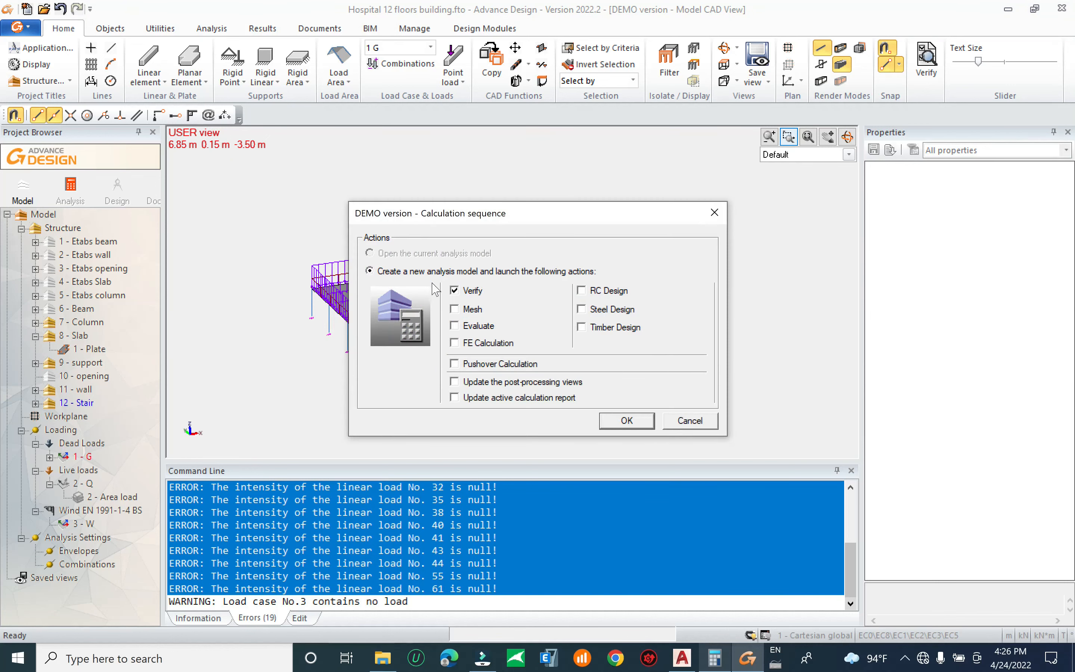
click(640, 426)
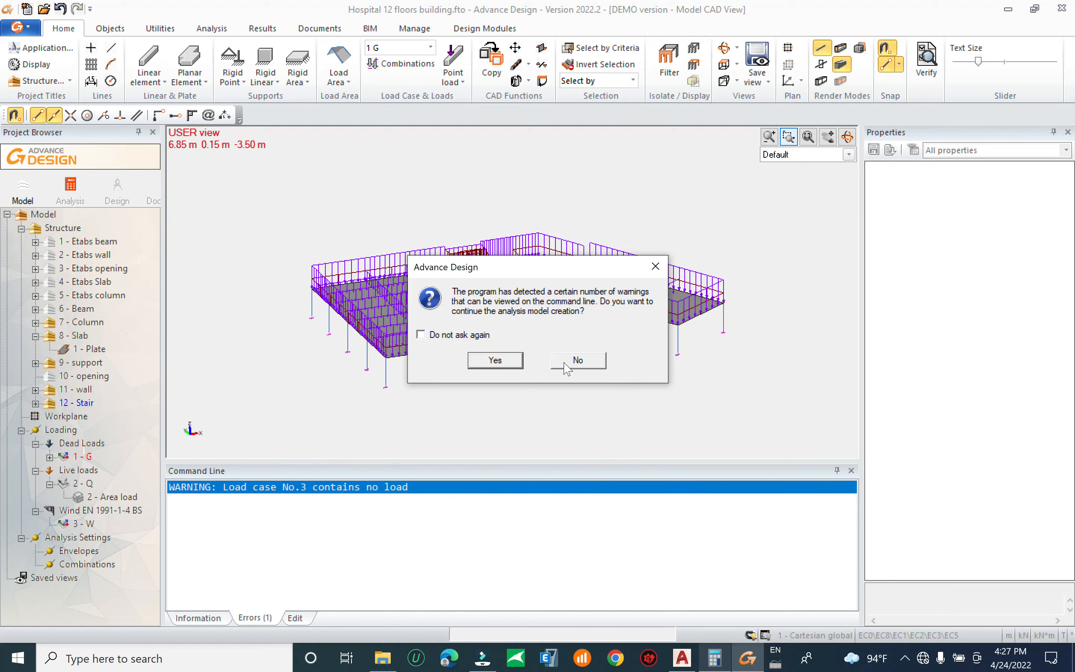
click(584, 364)
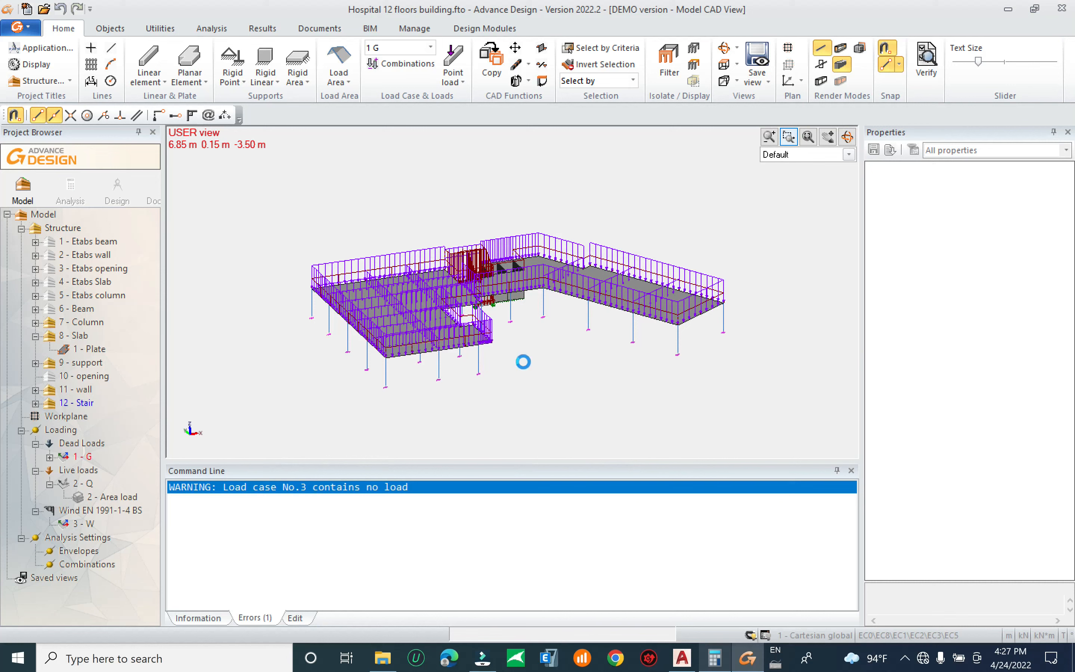
middle_drag(551, 337, 552, 343)
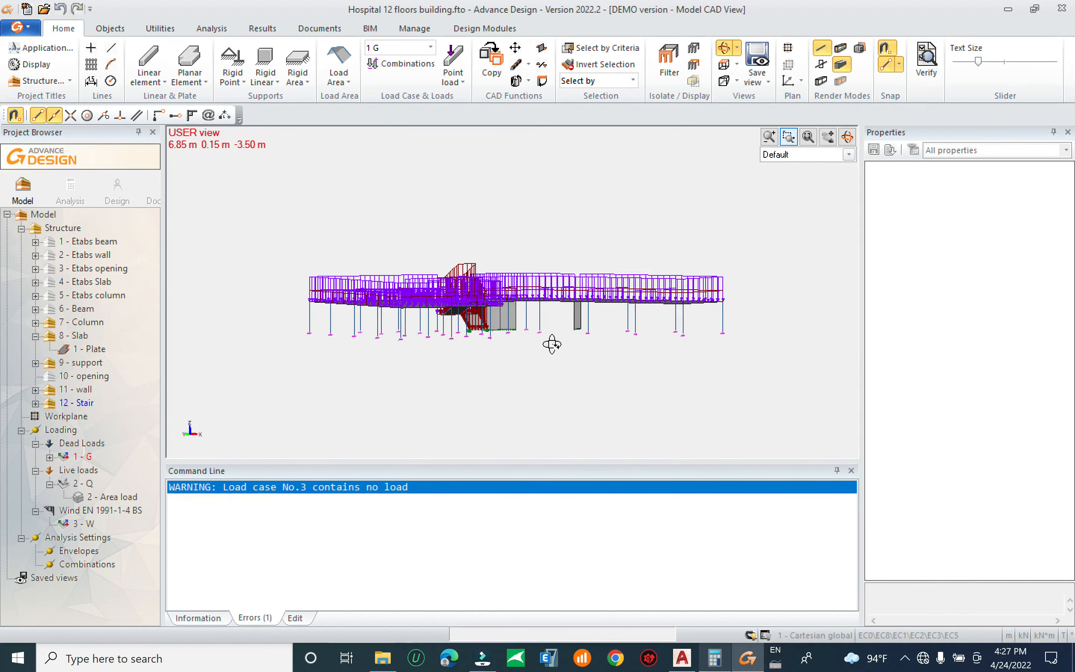
drag(762, 237, 292, 319)
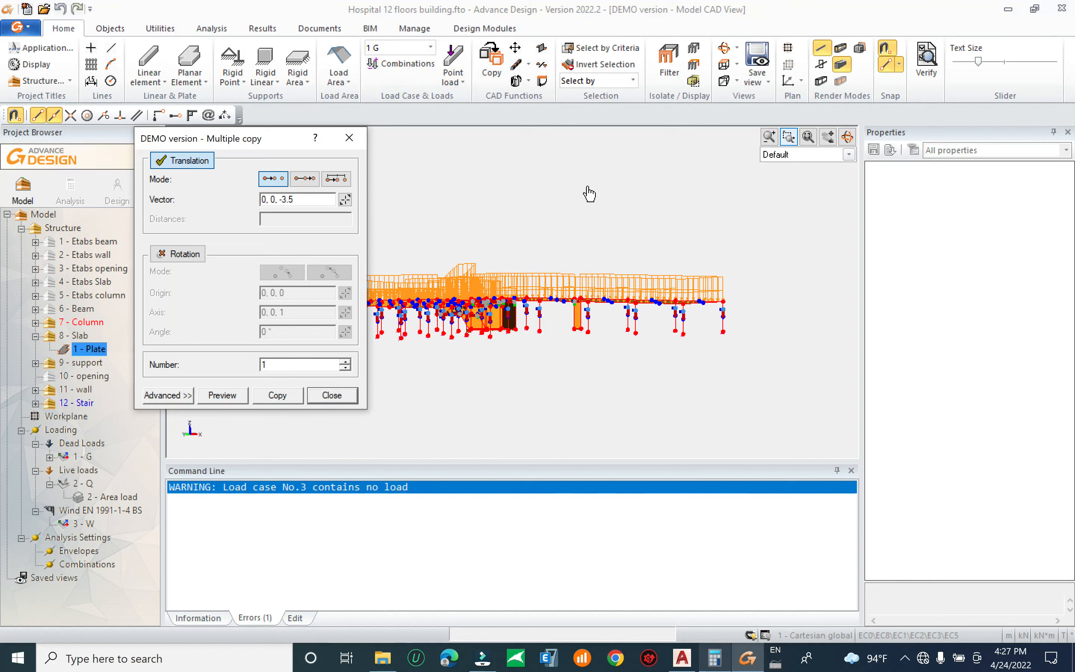
key(Escape)
key(Escape)
drag(788, 224, 274, 321)
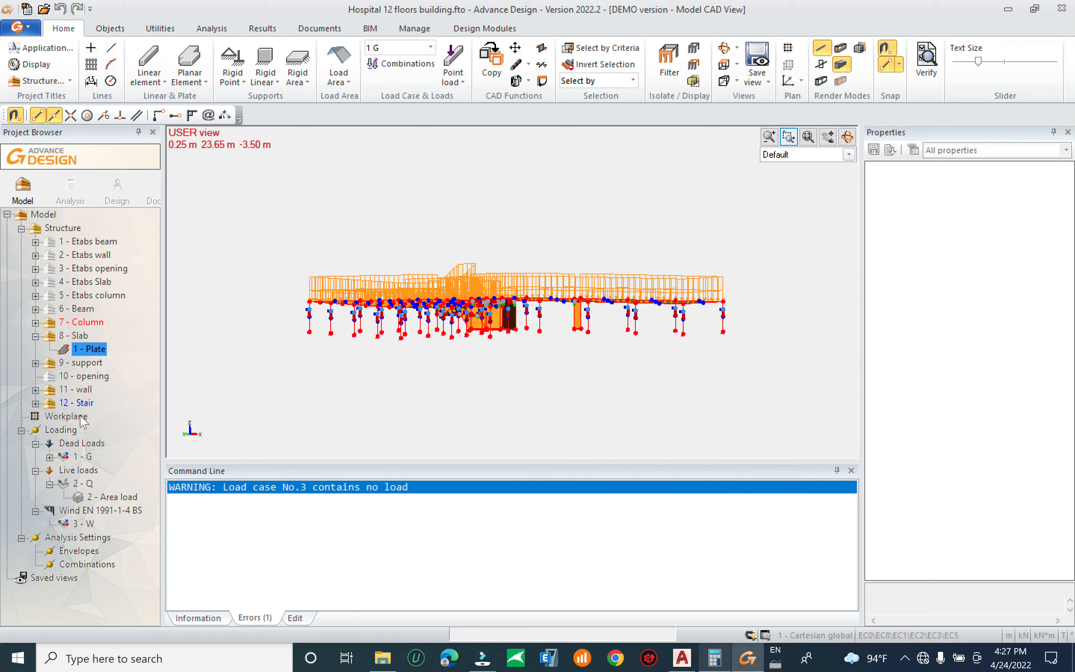
Hide the support system and copy the whole storey with its loads upward three times at 3.5 m spacing
click(84, 367)
key(space)
drag(751, 226, 243, 370)
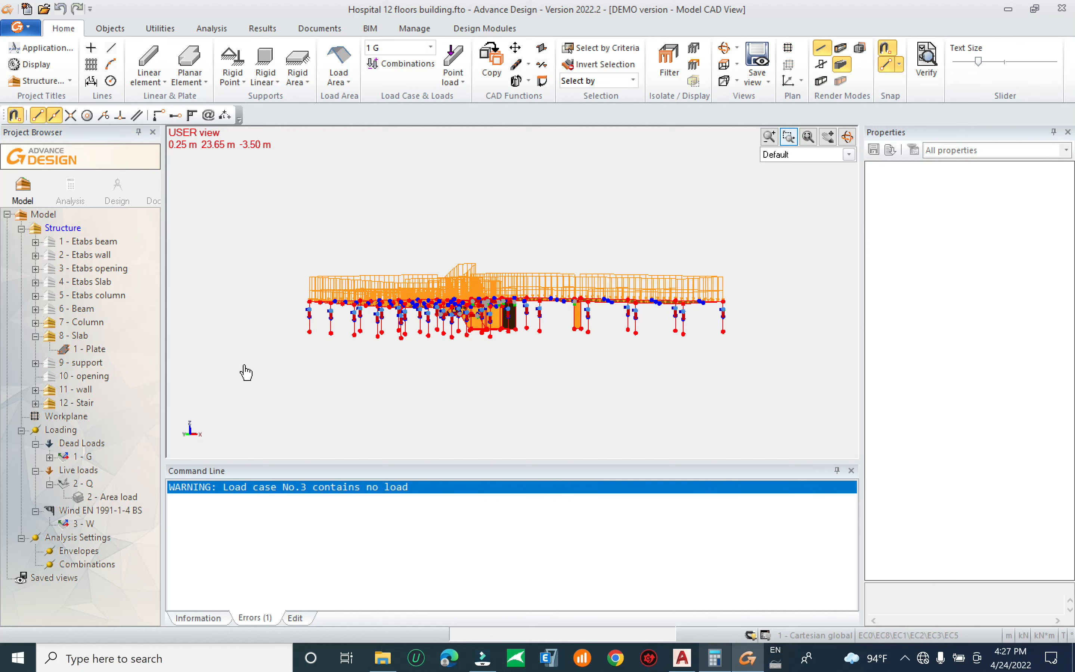
middle_drag(370, 356, 412, 373)
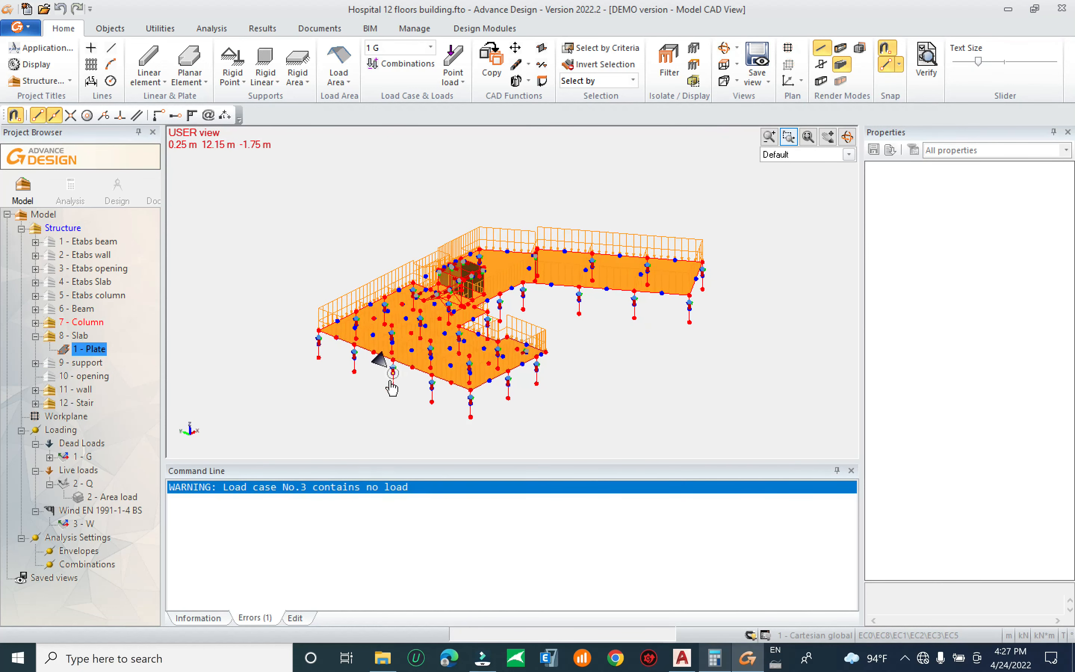
click(318, 358)
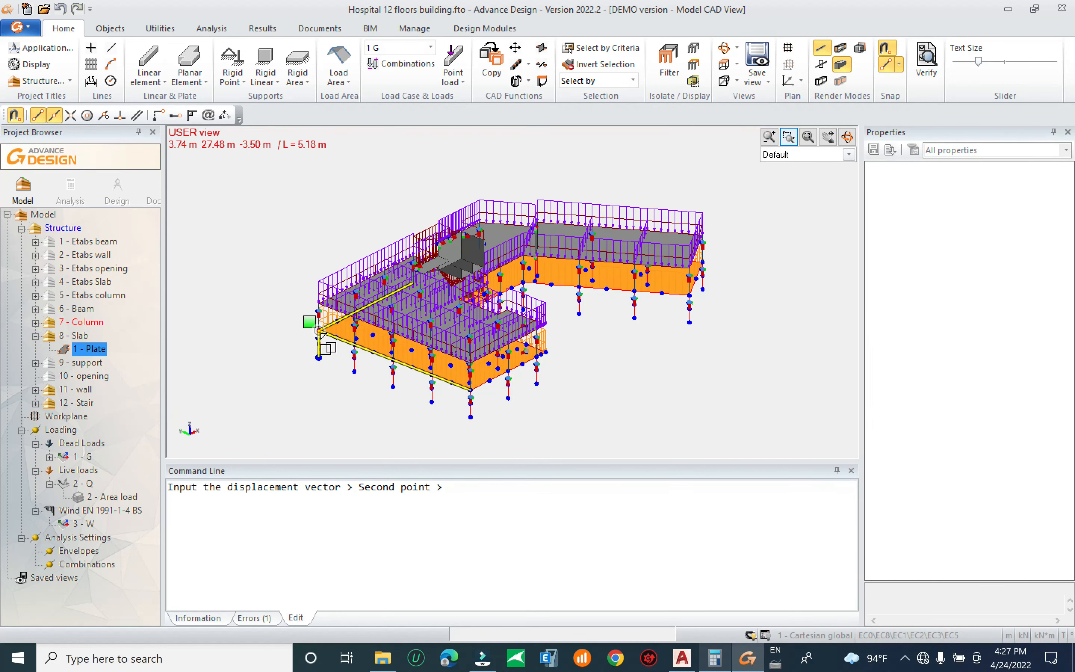
click(319, 305)
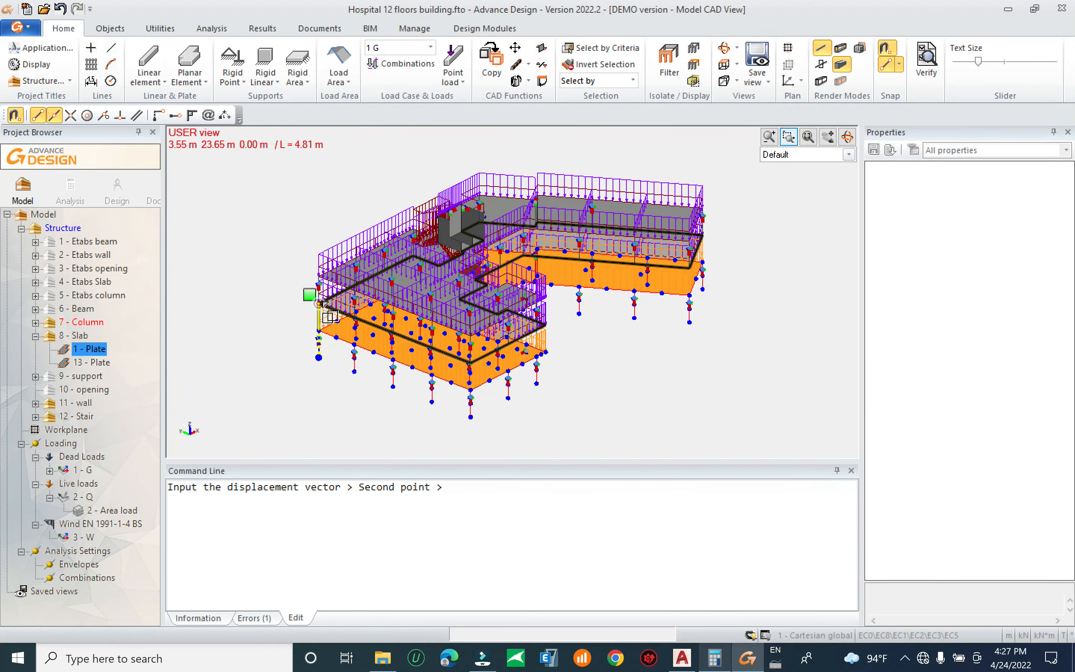
click(329, 317)
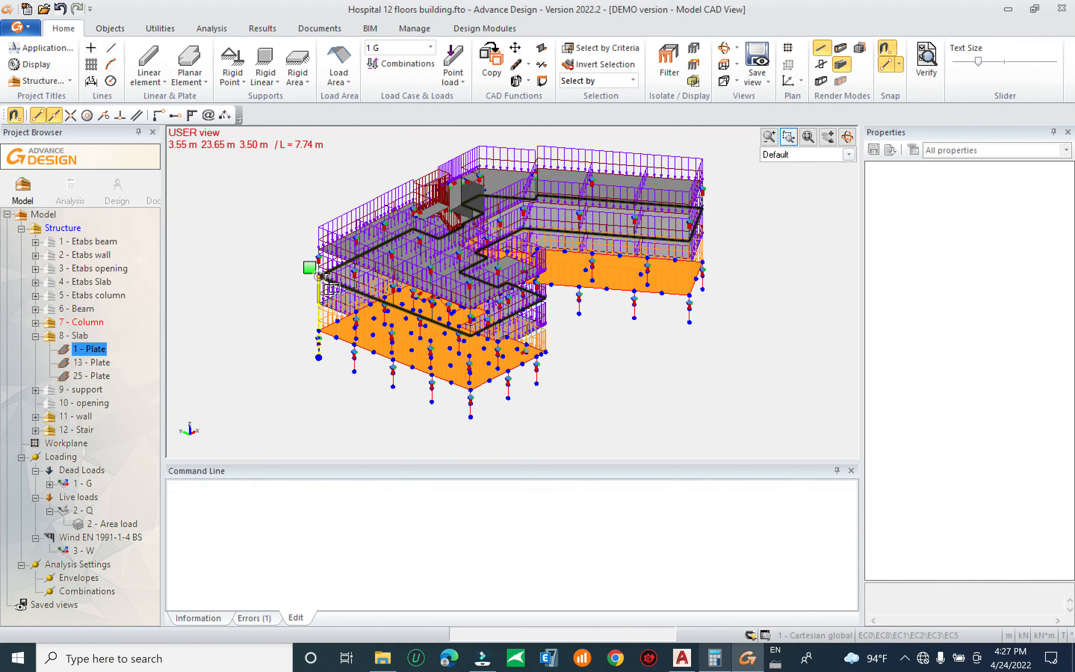
key(Escape)
key(Escape)
Copy the four storeys with their loads upward twice, by 14 m and 28 m, to complete the twelve floors
shift+middle_drag(655, 374, 516, 330)
drag(709, 199, 283, 389)
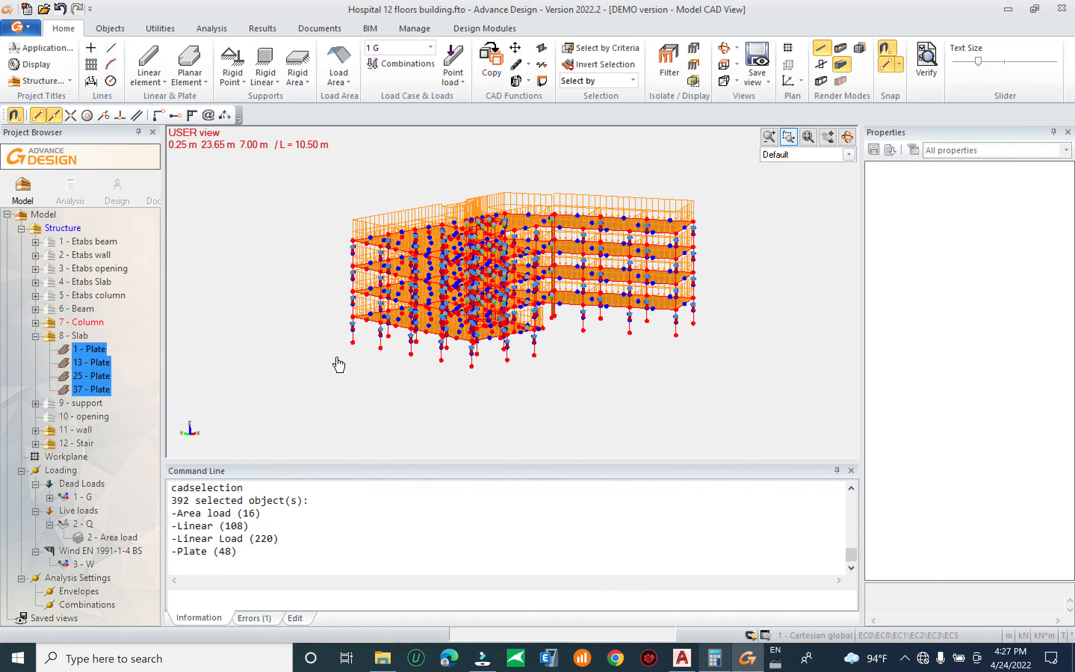
ctrl+click(352, 343)
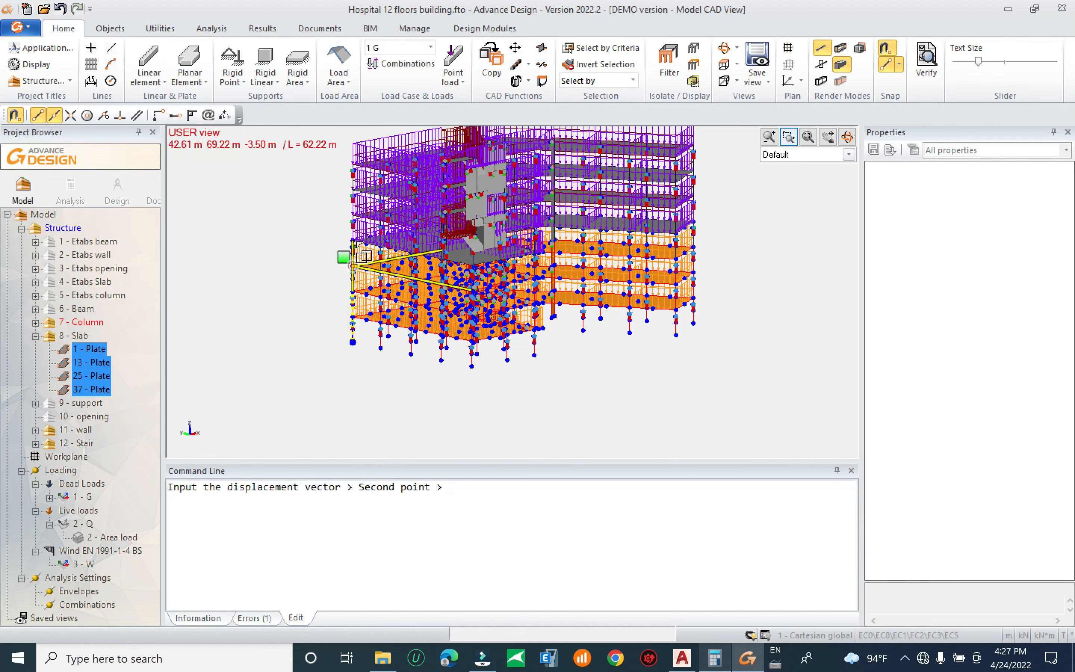
click(361, 242)
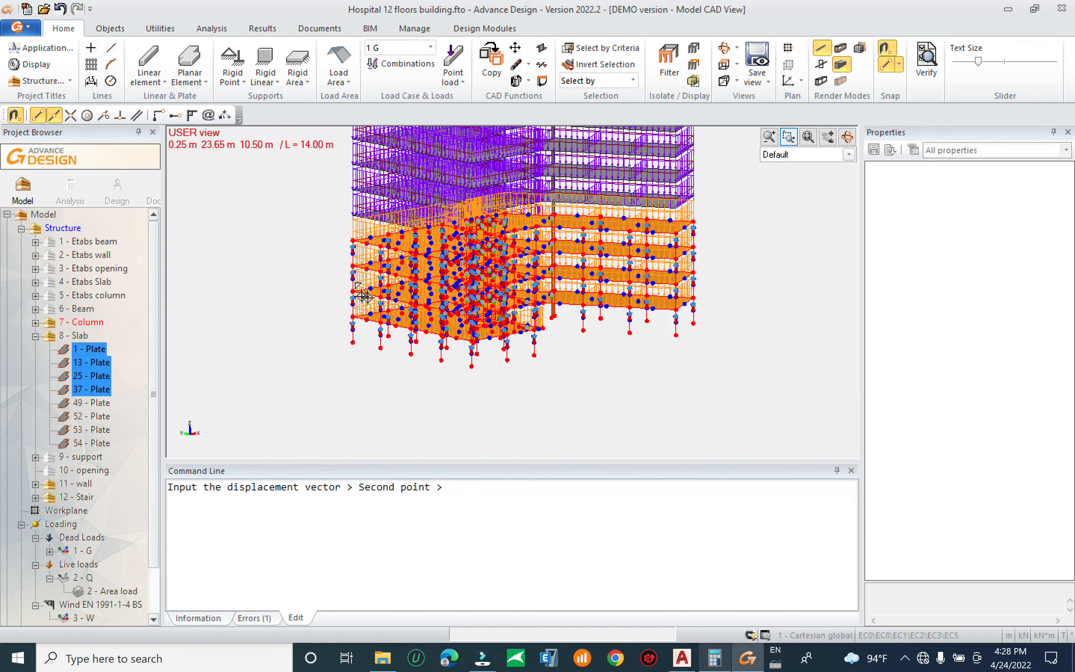
middle_drag(385, 257, 366, 413)
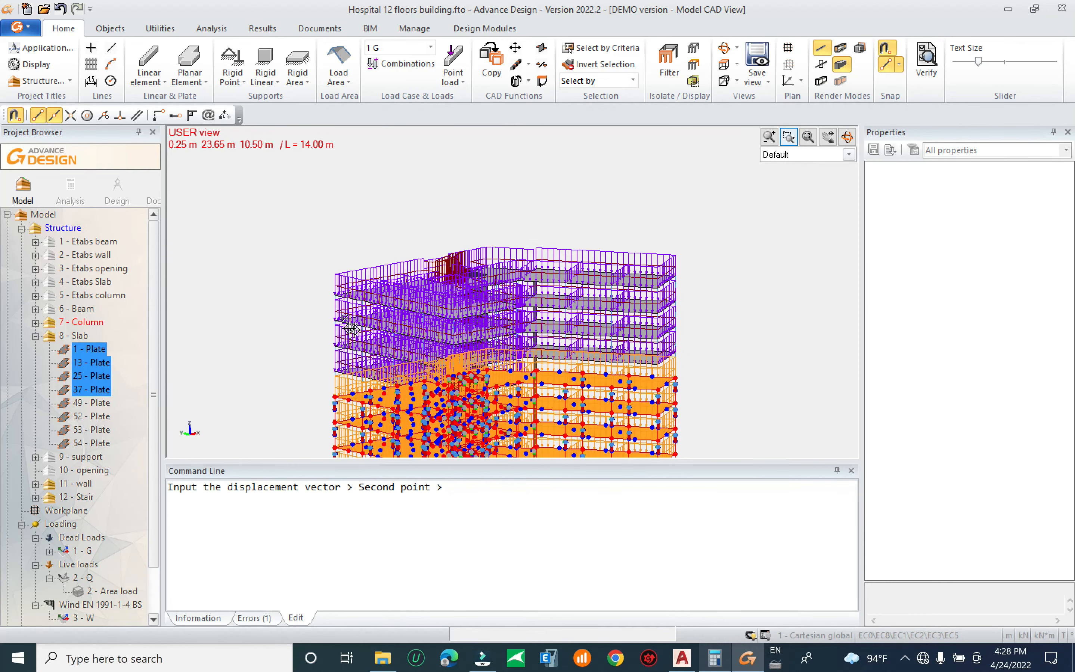
middle_drag(346, 309, 352, 249)
click(351, 235)
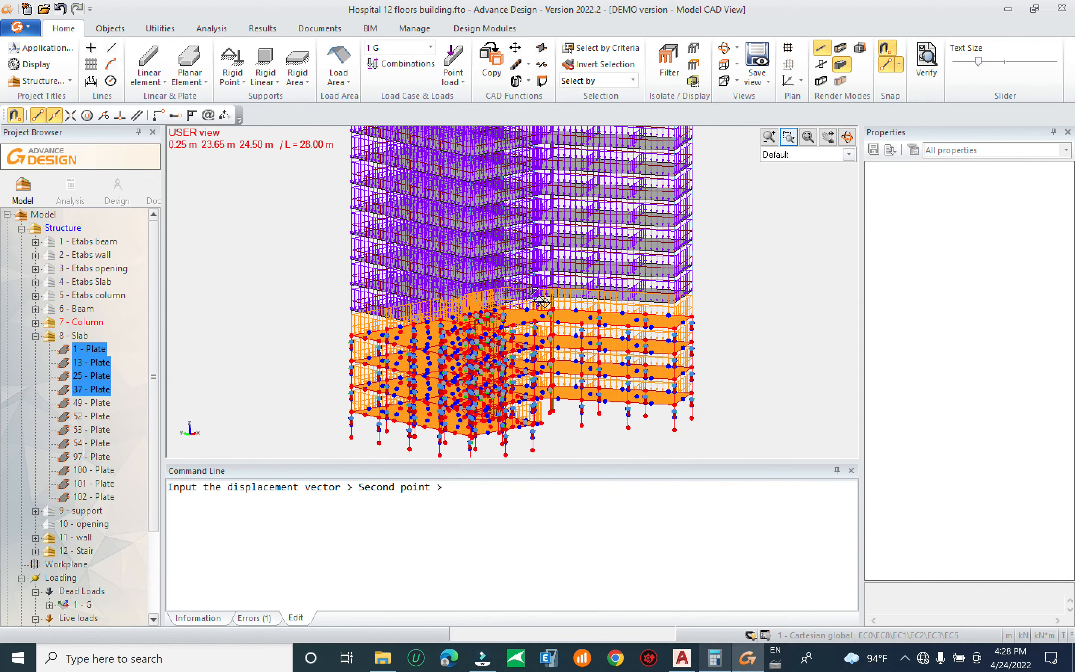
scroll(681, 356, down, 3)
key(Escape)
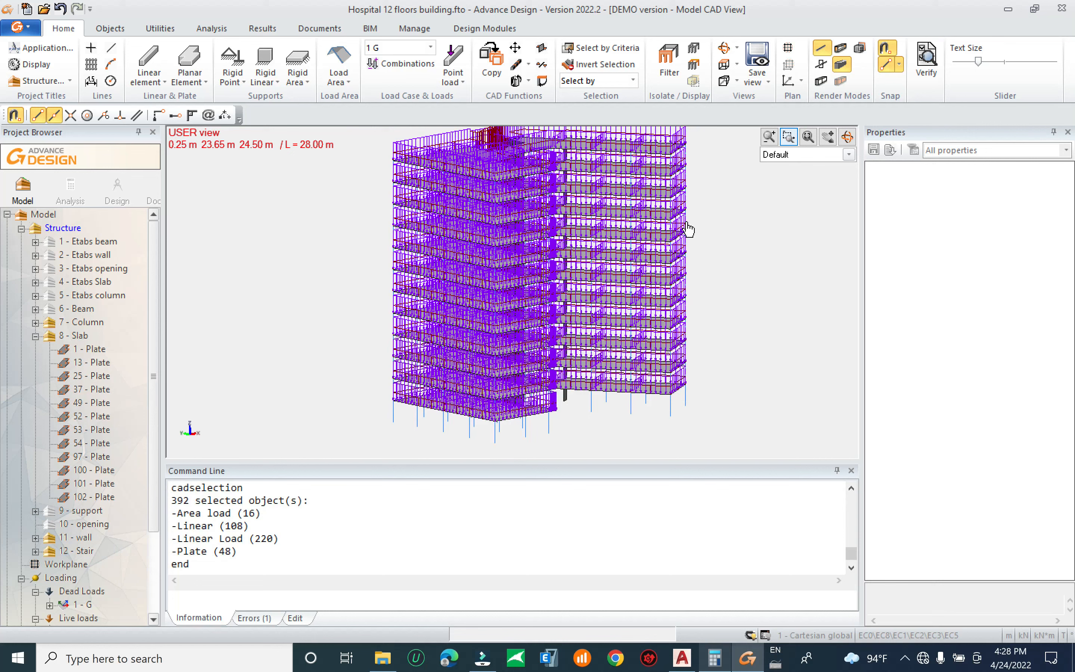
Launch the calculation sequence with only the Verify action on the twelve-storey model and close the resulting message
scroll(538, 261, down, 2)
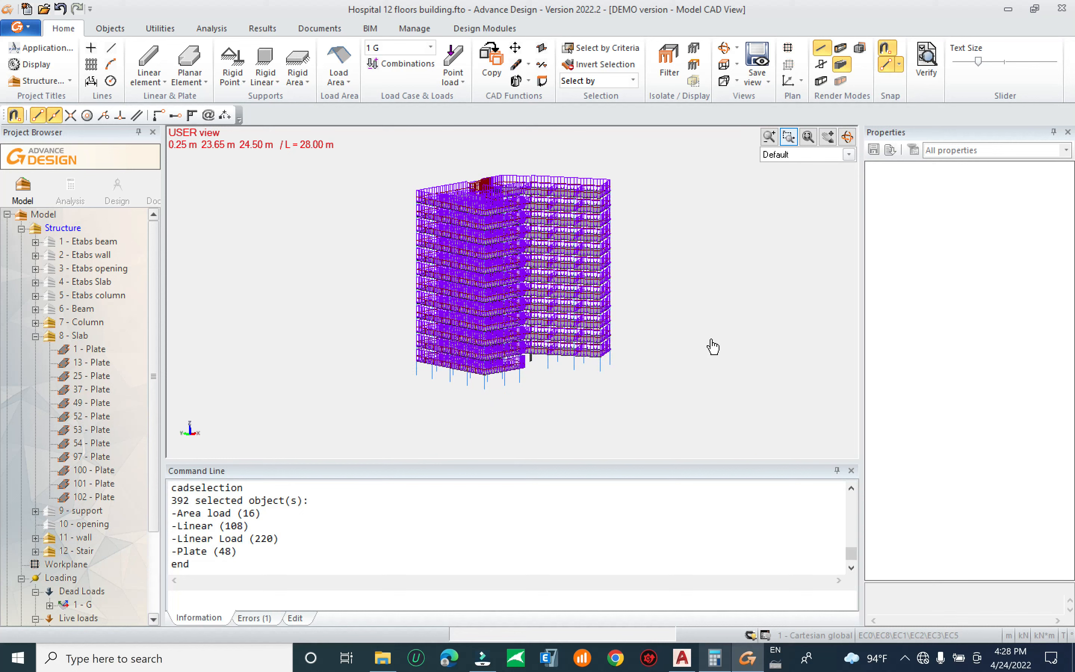
click(70, 190)
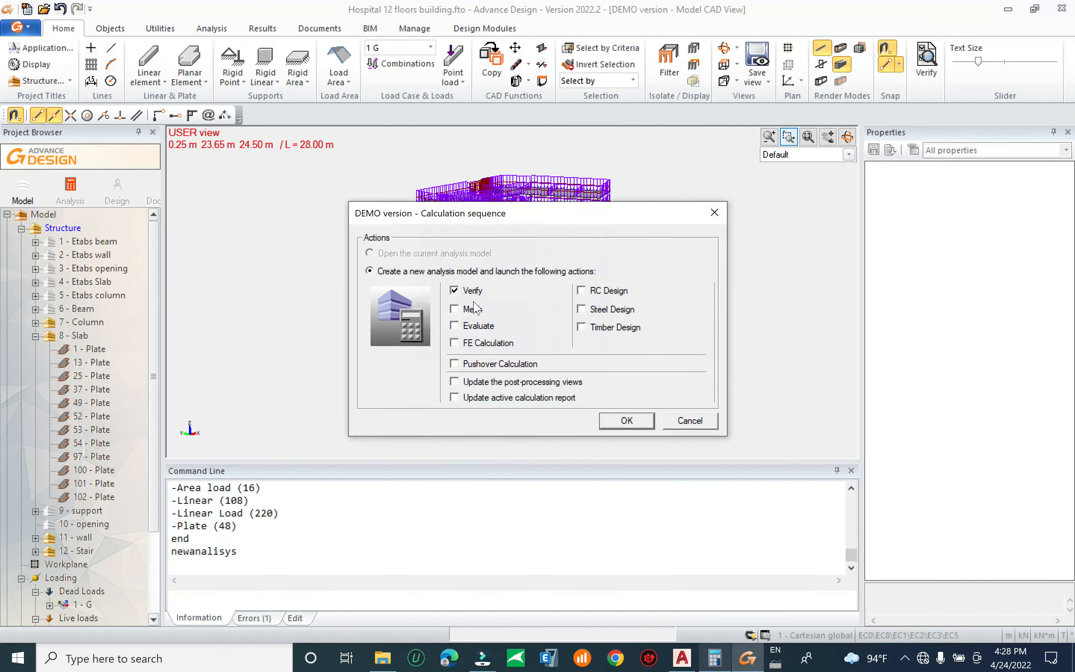
click(627, 421)
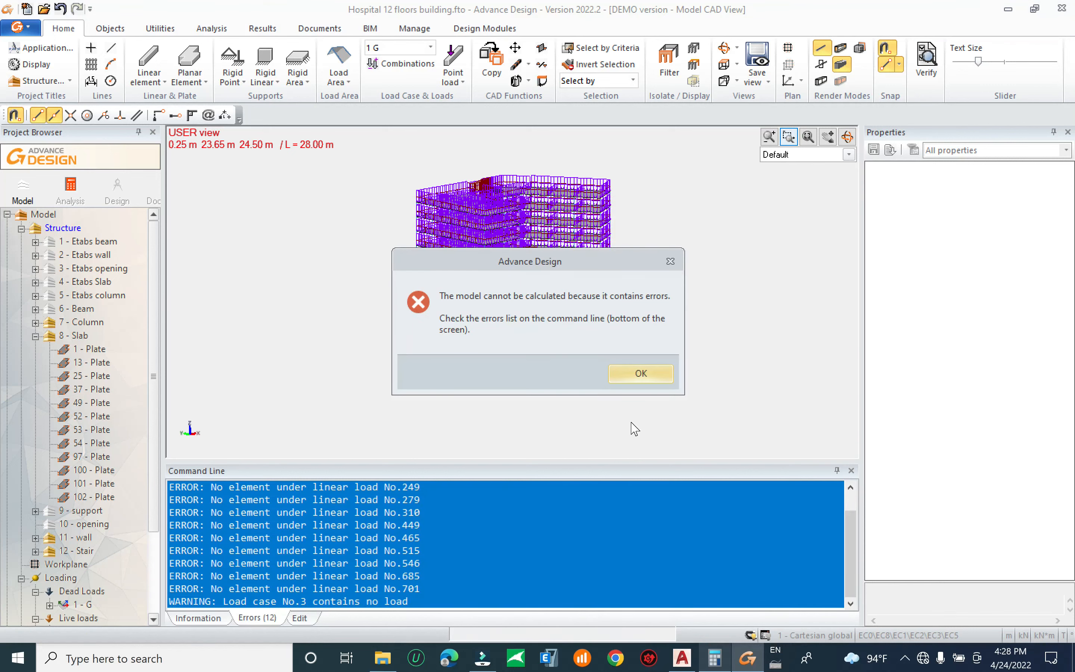
click(655, 378)
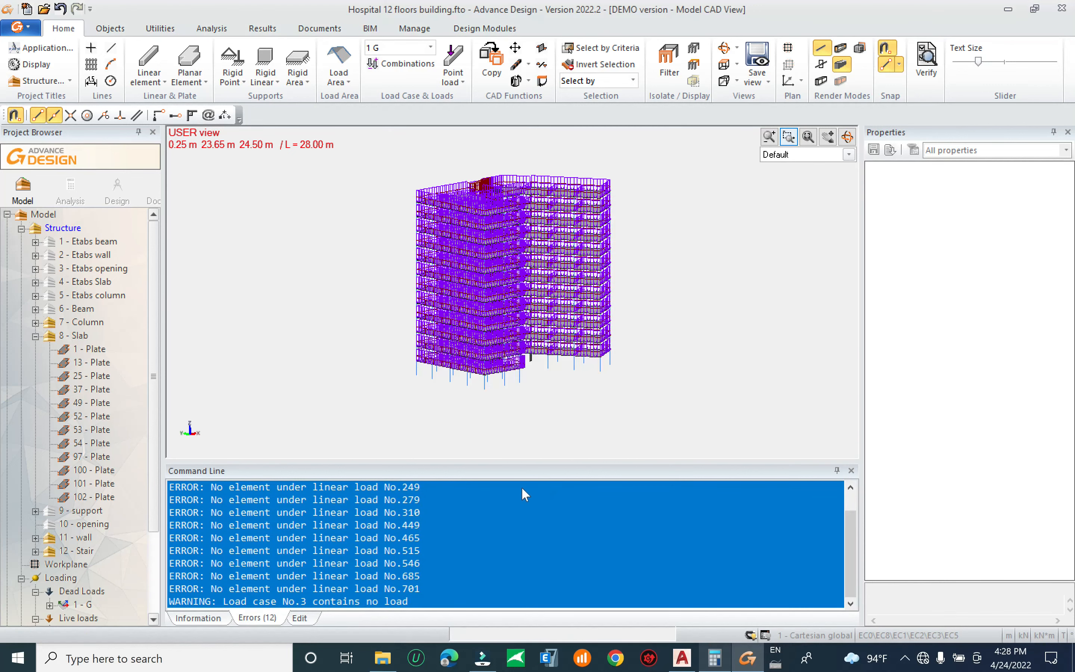
Select all linear loads reported without an element underneath from the error list and delete them from the model
drag(543, 463, 462, 414)
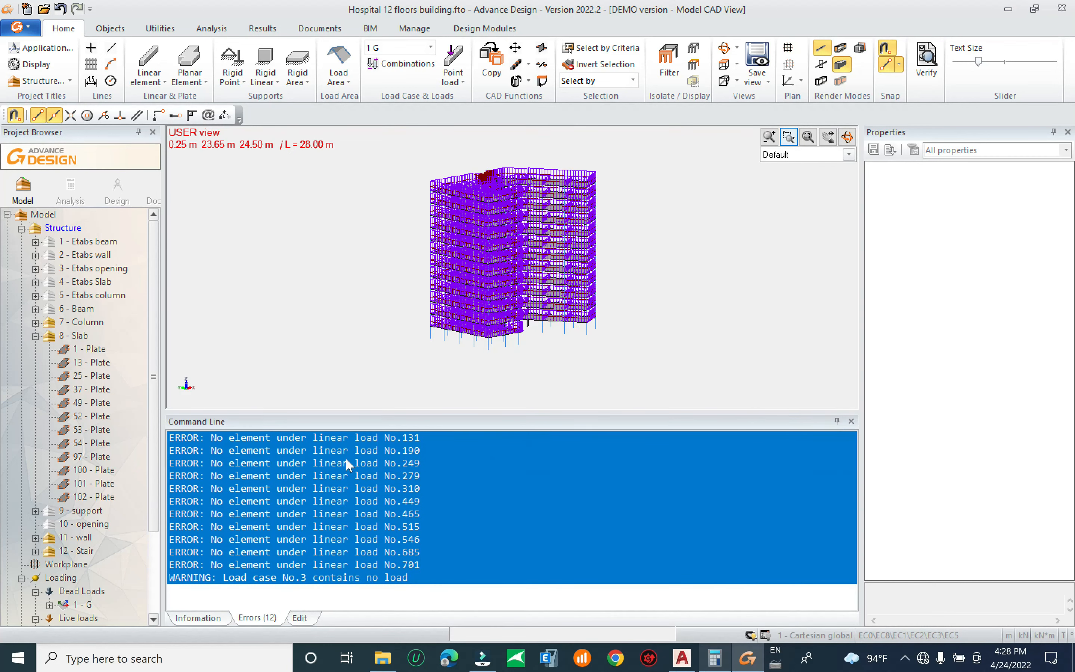
click(316, 439)
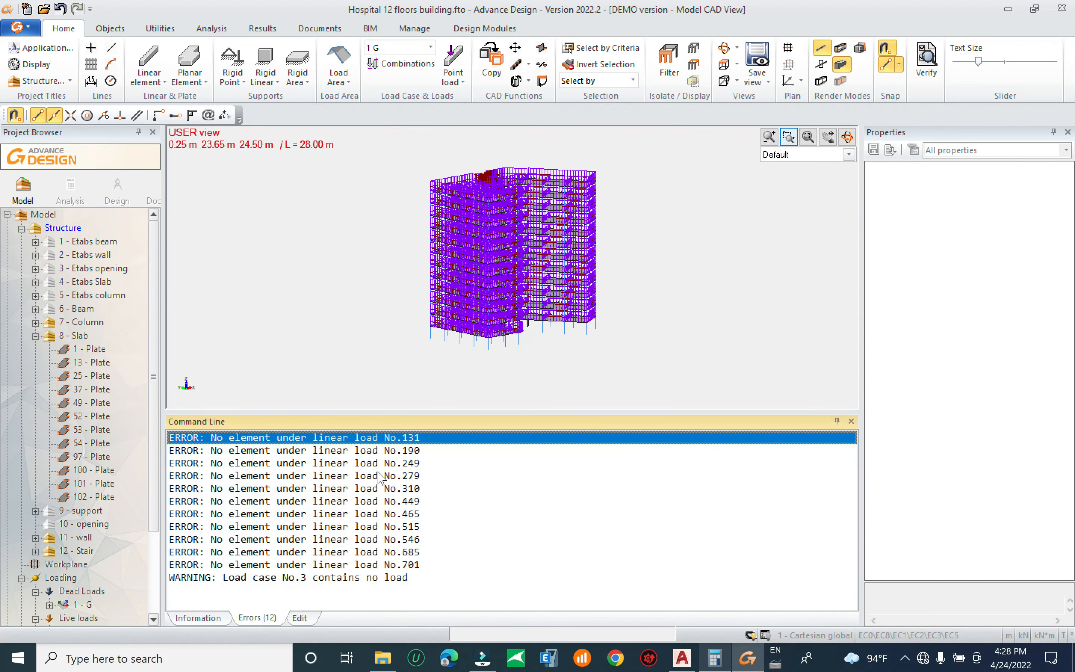
shift+click(336, 565)
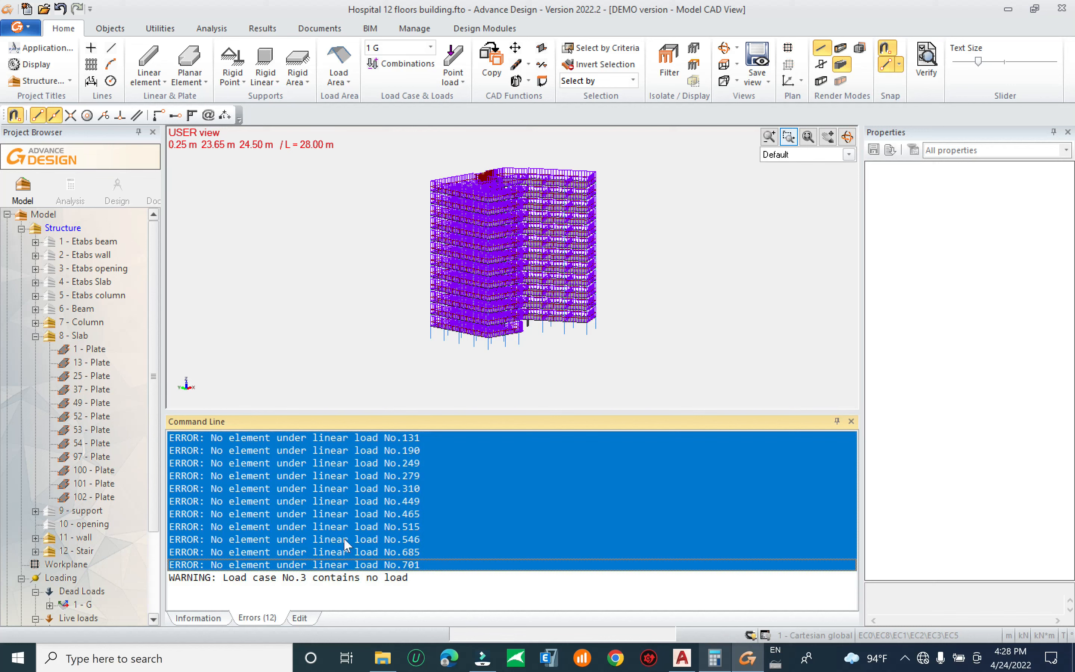
right_click(346, 546)
click(411, 554)
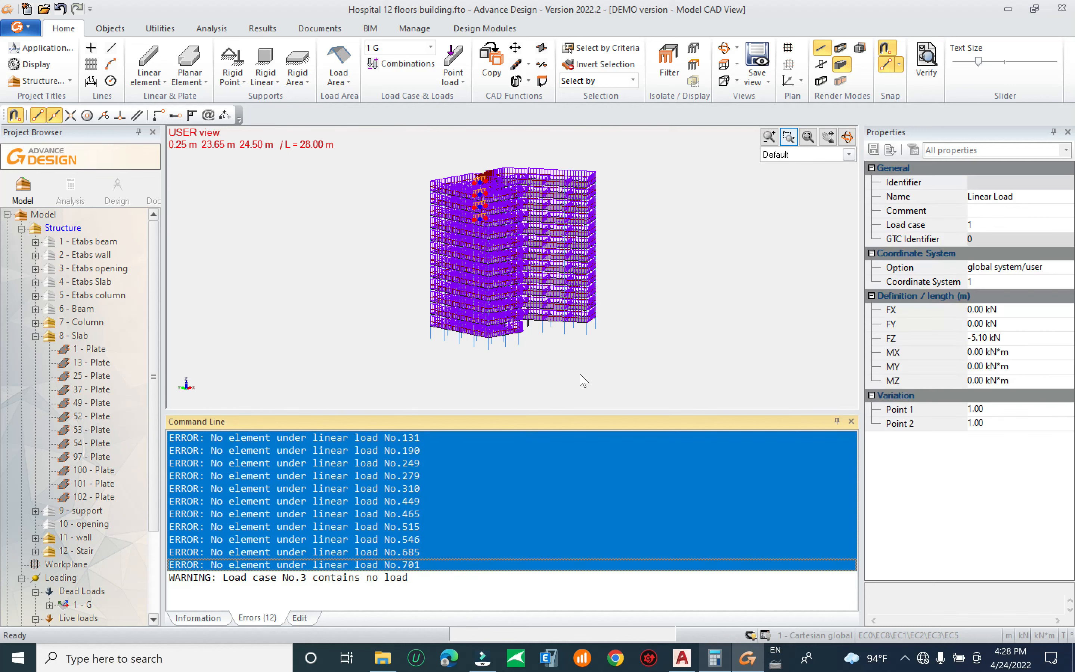
middle_drag(360, 260, 544, 290)
scroll(486, 186, up, 4)
scroll(506, 209, up, 4)
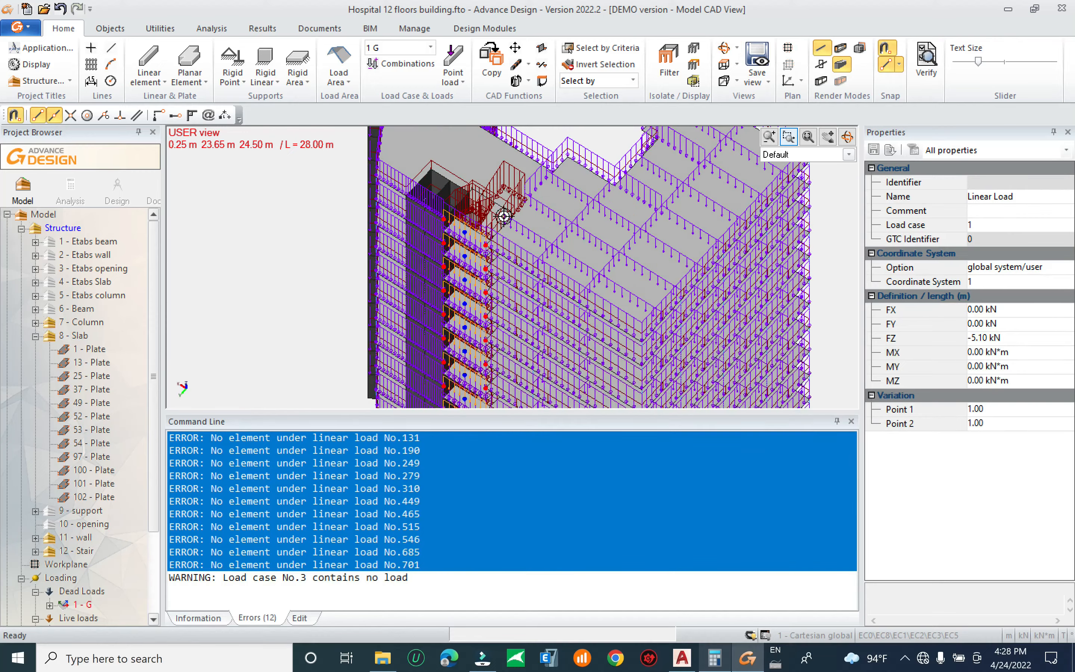
middle_drag(479, 263, 510, 247)
key(Delete)
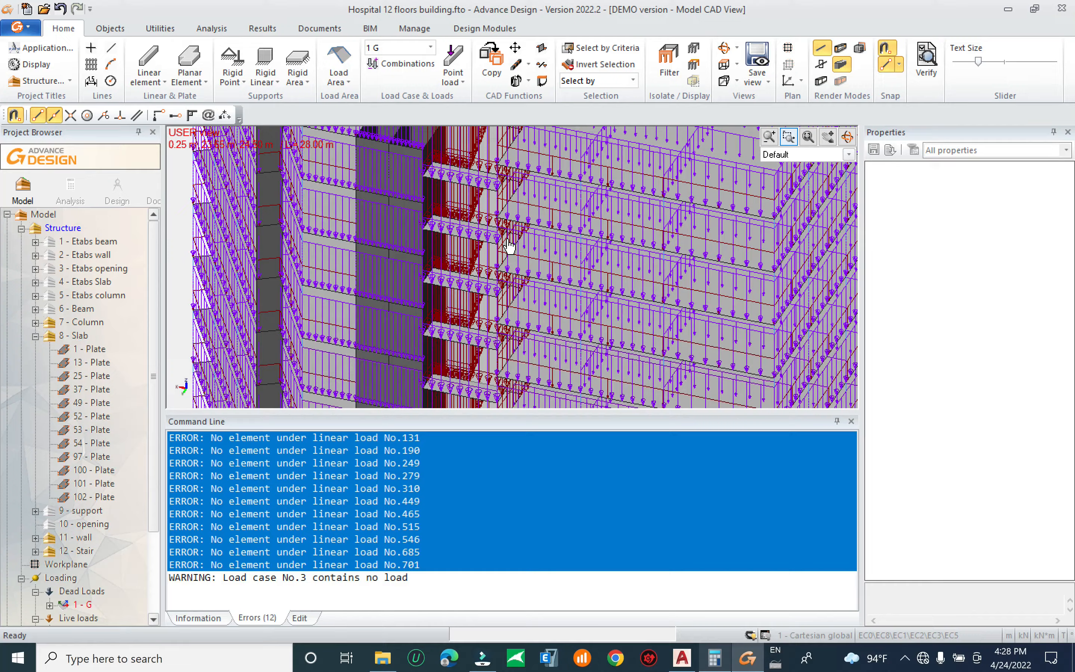
Verify the twelve-storey model again for a new analysis model and decline to continue its creation
scroll(466, 266, down, 4)
scroll(466, 267, down, 3)
middle_drag(703, 347, 135, 284)
click(70, 188)
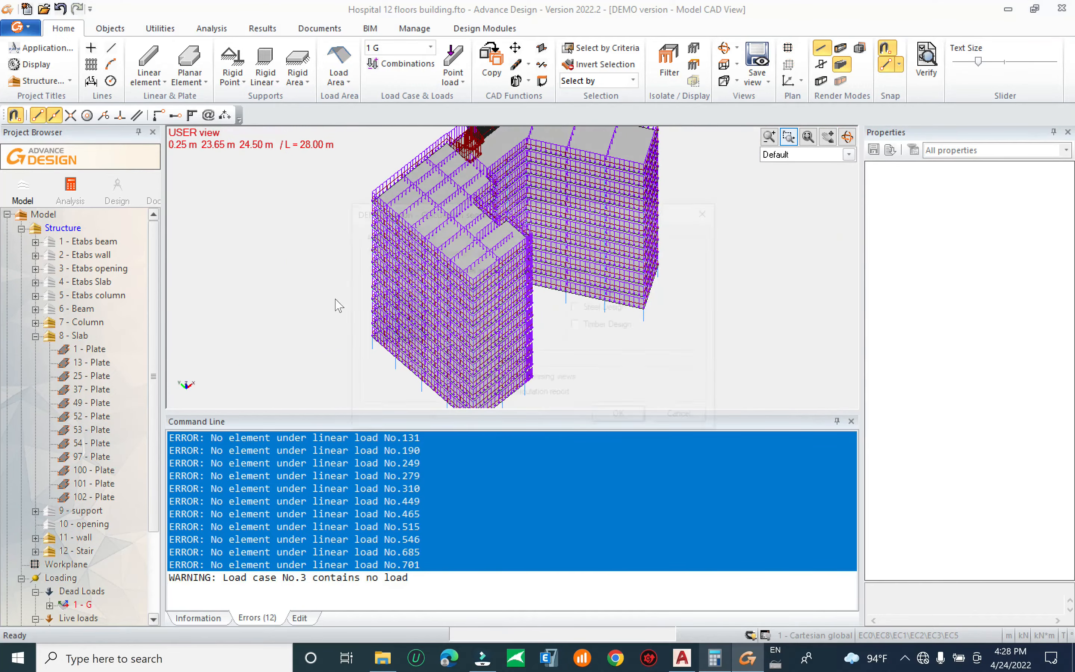
click(619, 425)
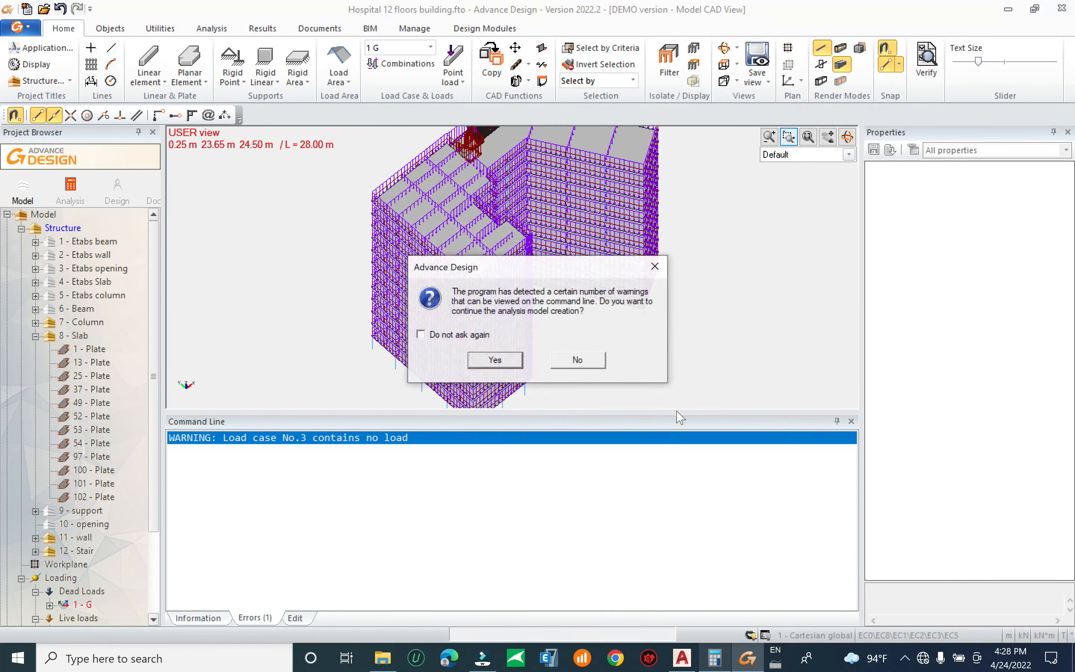
click(582, 361)
Shrink the command line area, collapse the slab system, and examine the loaded twelve-storey building from several sides
drag(635, 410, 590, 547)
middle_drag(661, 430, 606, 415)
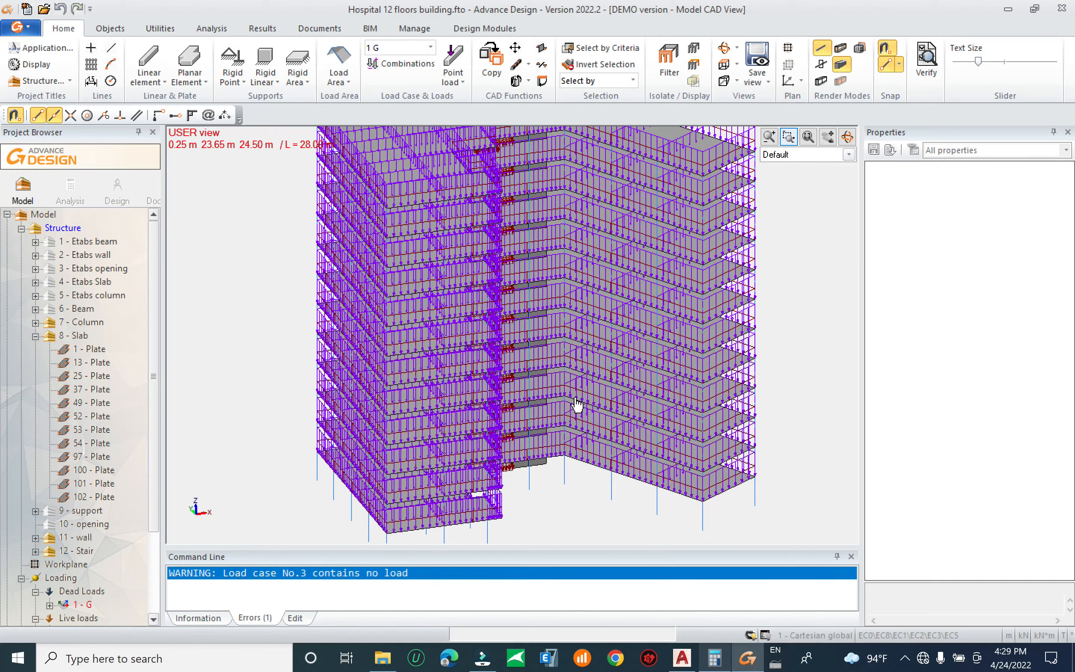
scroll(577, 404, down, 5)
middle_drag(708, 456, 661, 462)
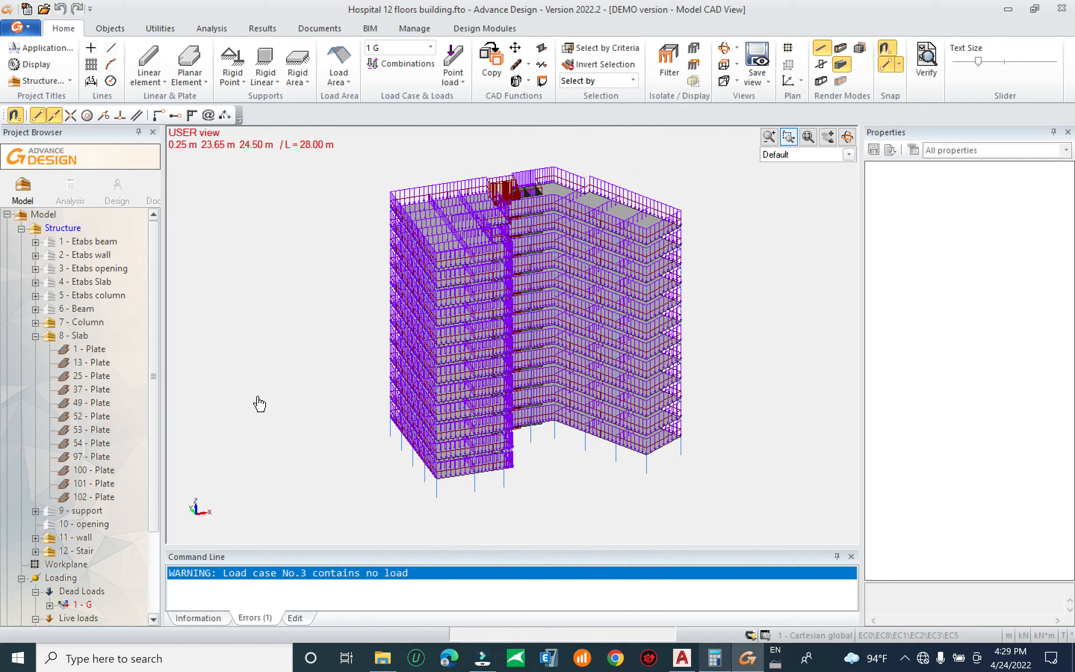
click(36, 336)
middle_drag(627, 421, 476, 420)
scroll(524, 370, up, 3)
scroll(460, 507, down, 1)
drag(490, 547, 490, 600)
middle_drag(516, 472, 489, 442)
scroll(484, 443, down, 2)
key(Escape)
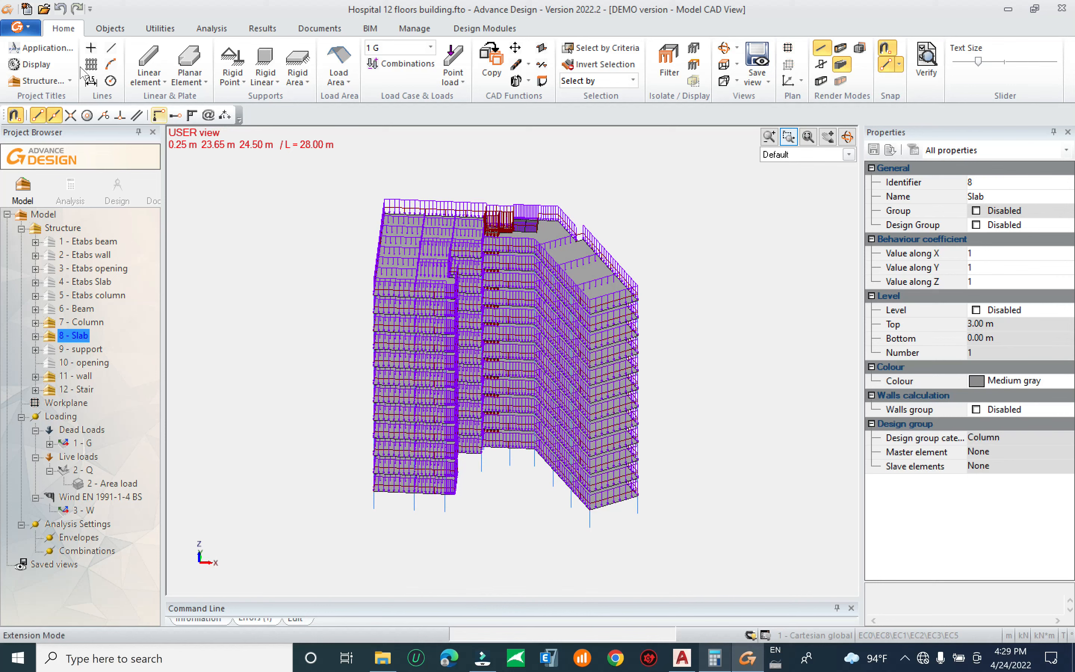
Save a copy of the project as "Hospital 12 floors building_1" in the Projects folder
click(33, 28)
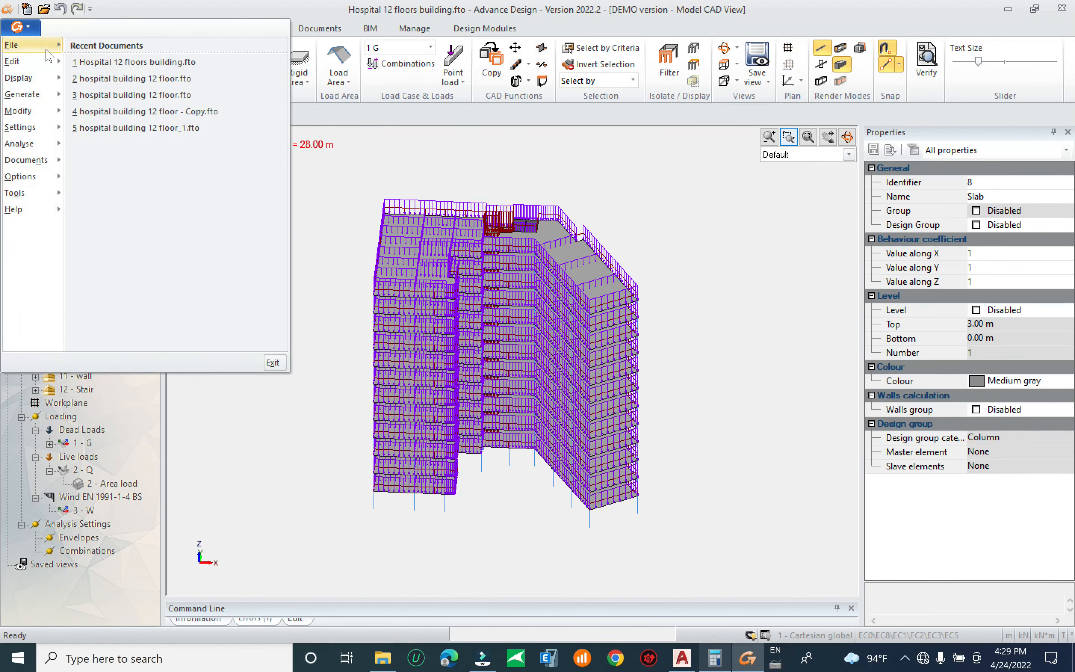
mouse_move(49, 47)
click(125, 150)
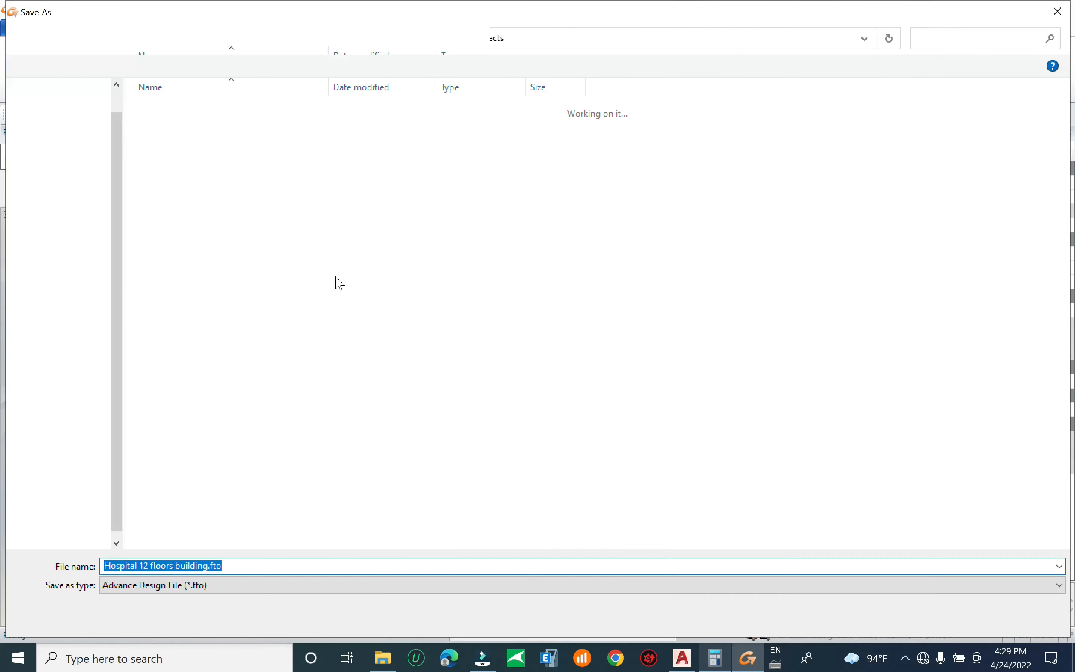
click(208, 566)
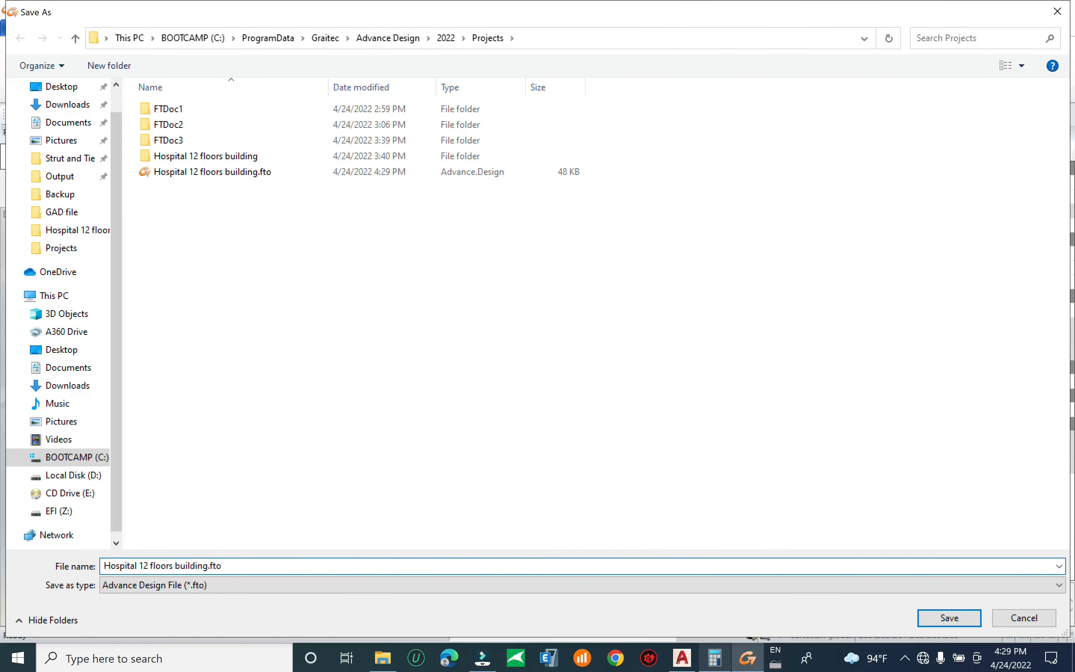
key(Return)
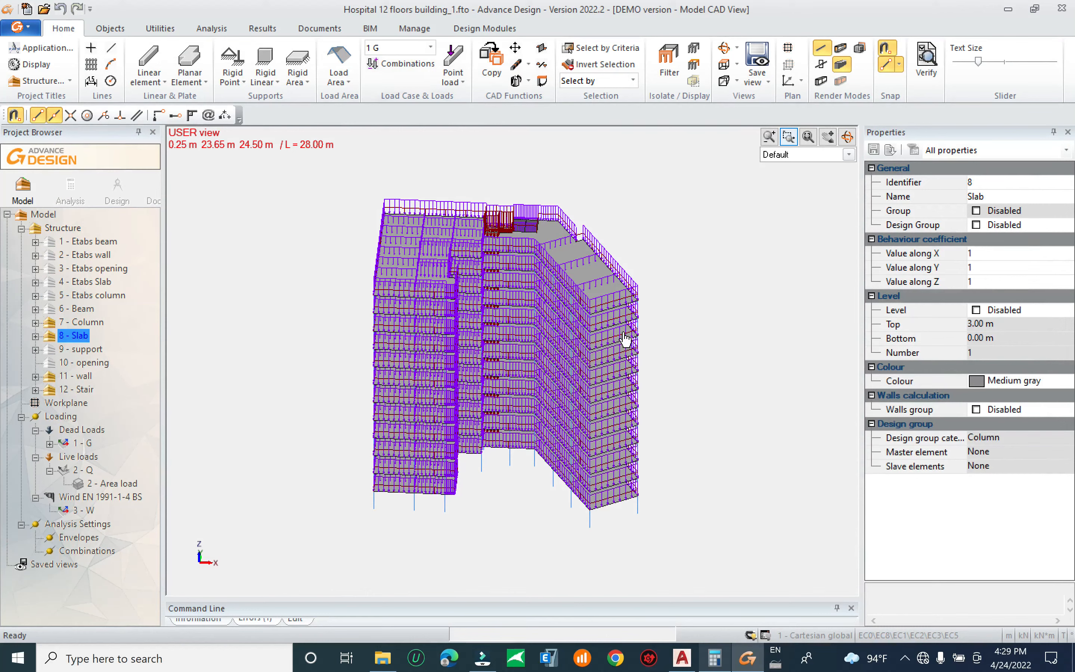
Hide the dead loads and live loads in the model view, and select the wind load case 3 - W
middle_drag(702, 417, 715, 407)
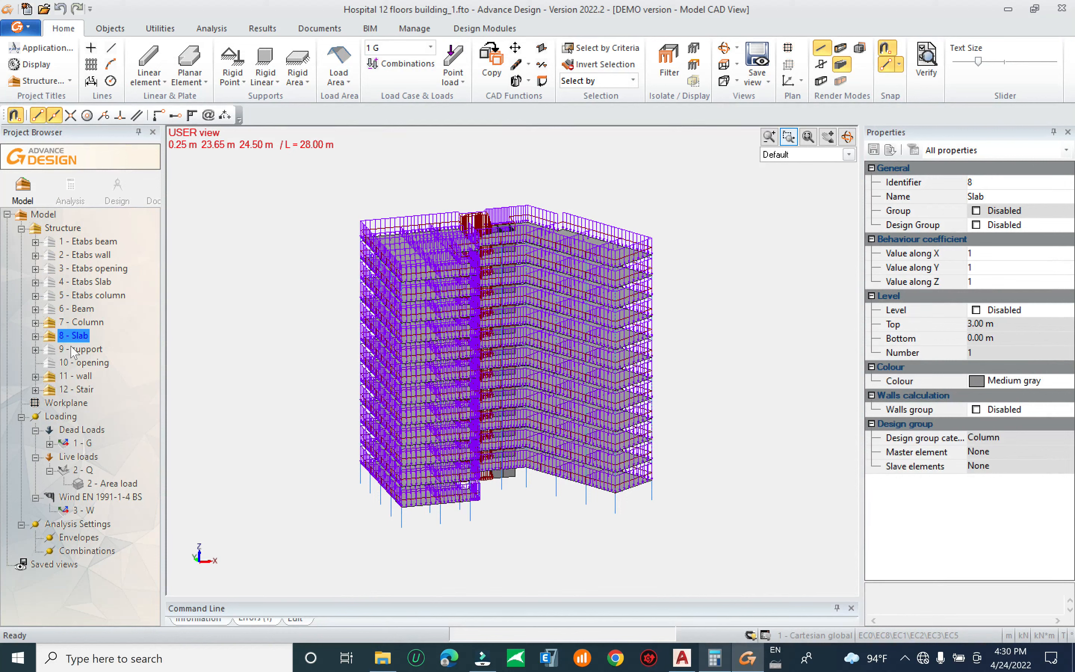
click(62, 416)
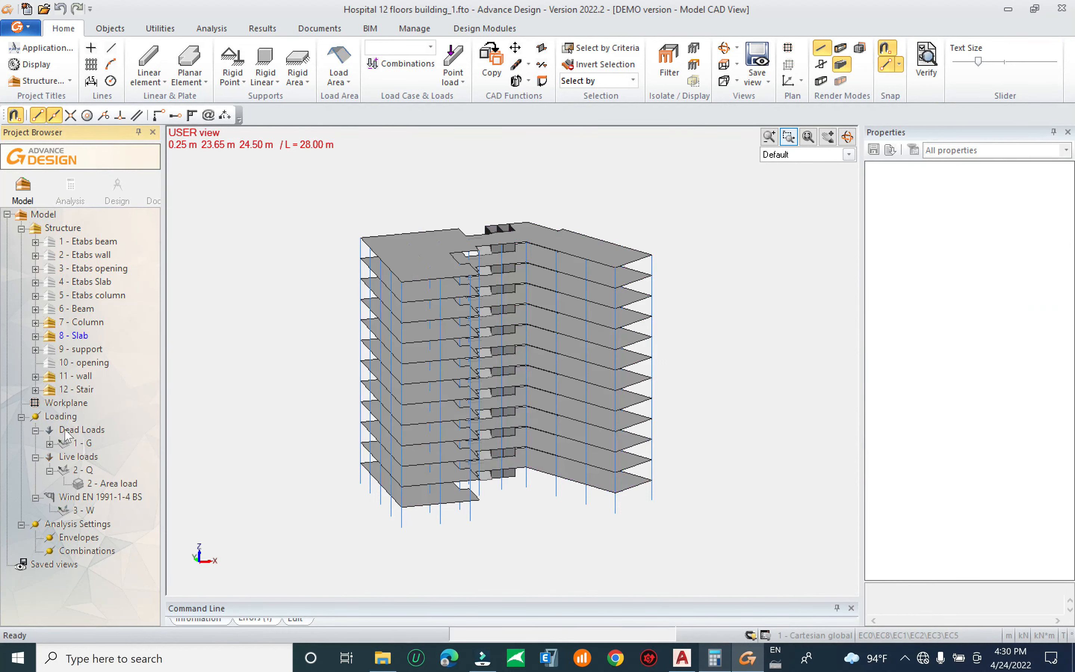
click(79, 429)
key(space)
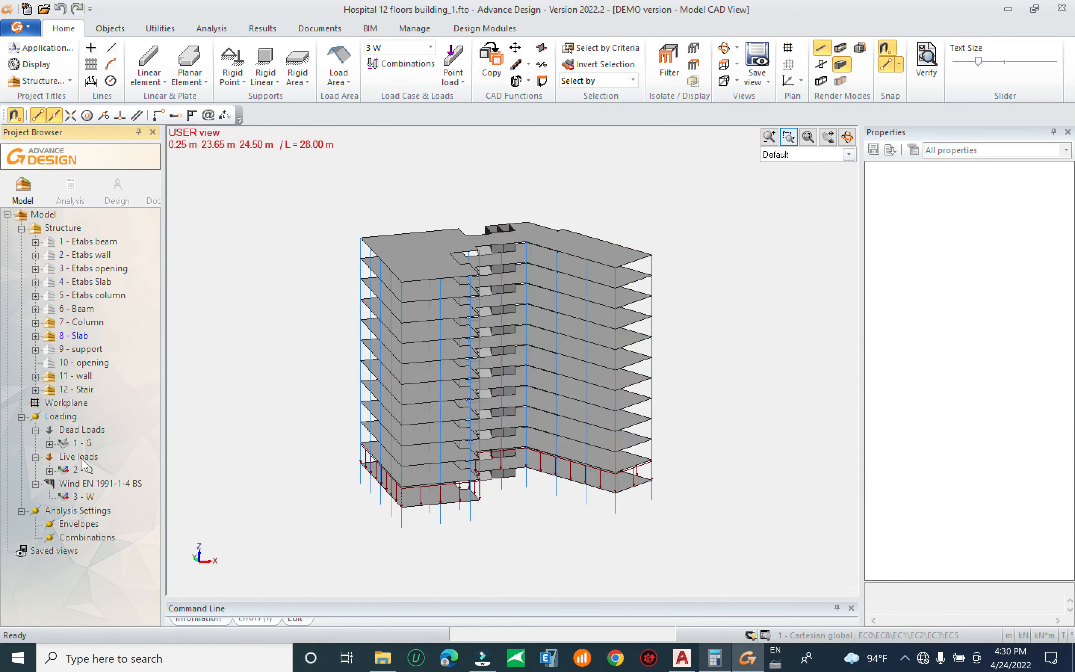
click(77, 457)
key(space)
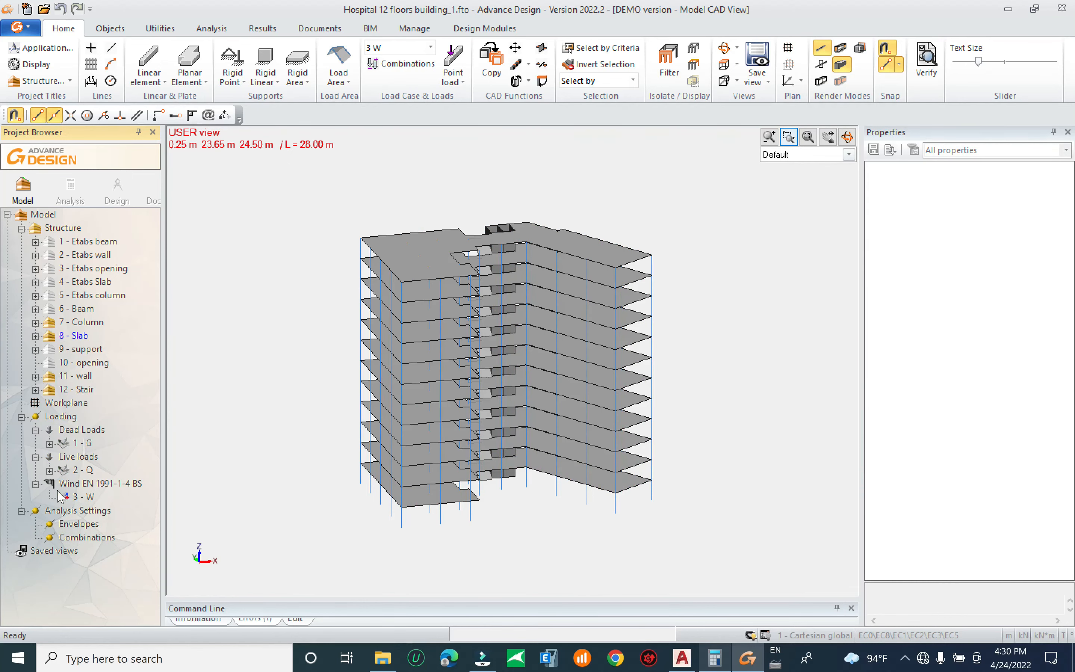
click(87, 484)
click(84, 497)
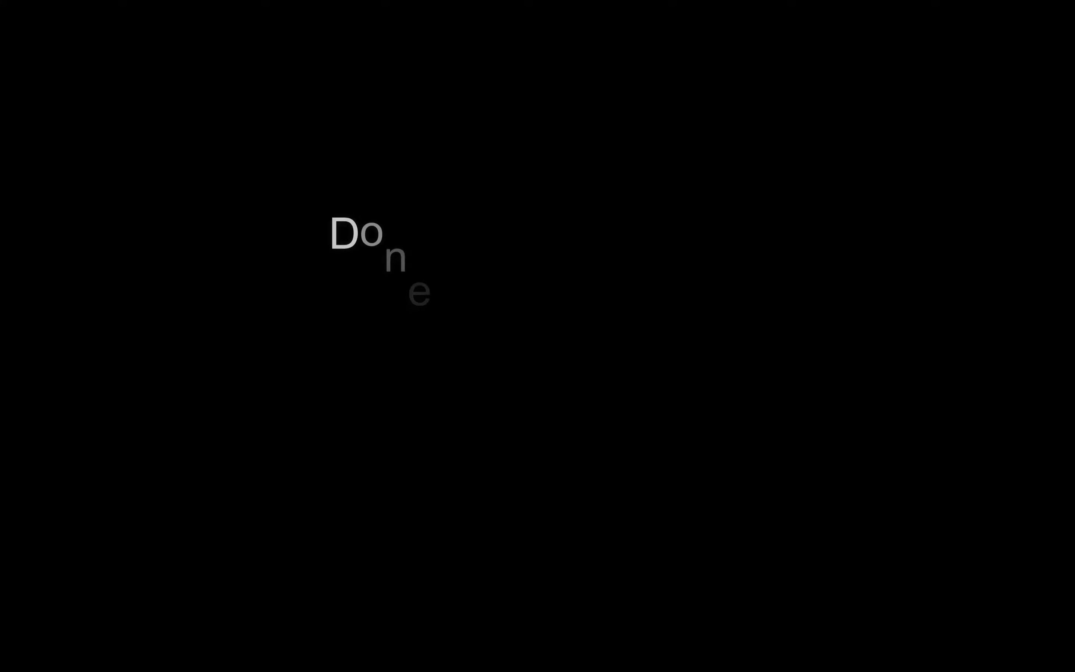